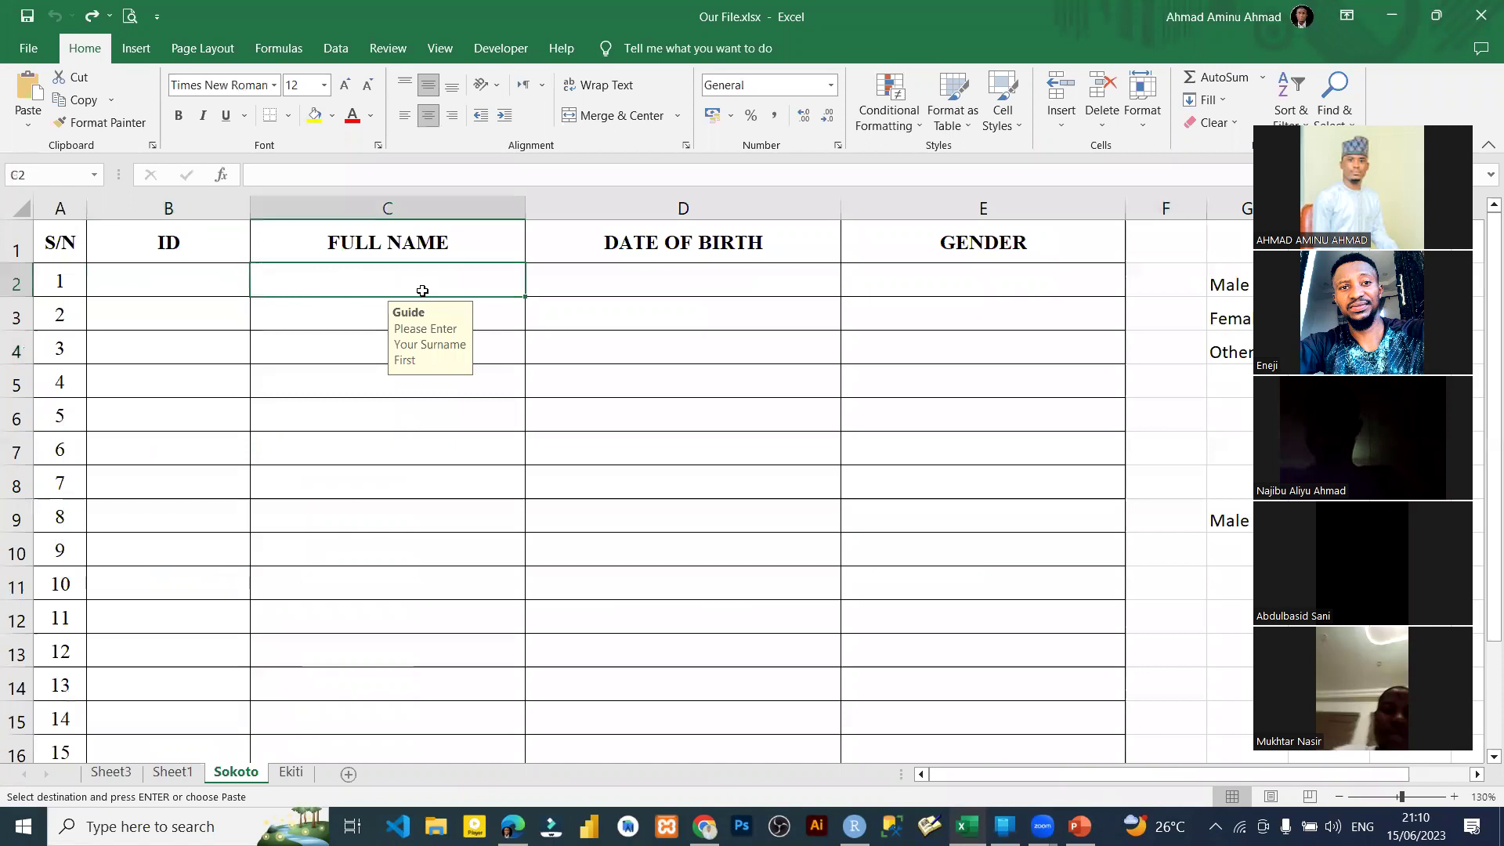
# Step: Paste the copied player records starting at C2 and rename the headers in D1 and E1 to COUNTRY and SALARY
pyautogui.hotkey('ctrl', 'v')
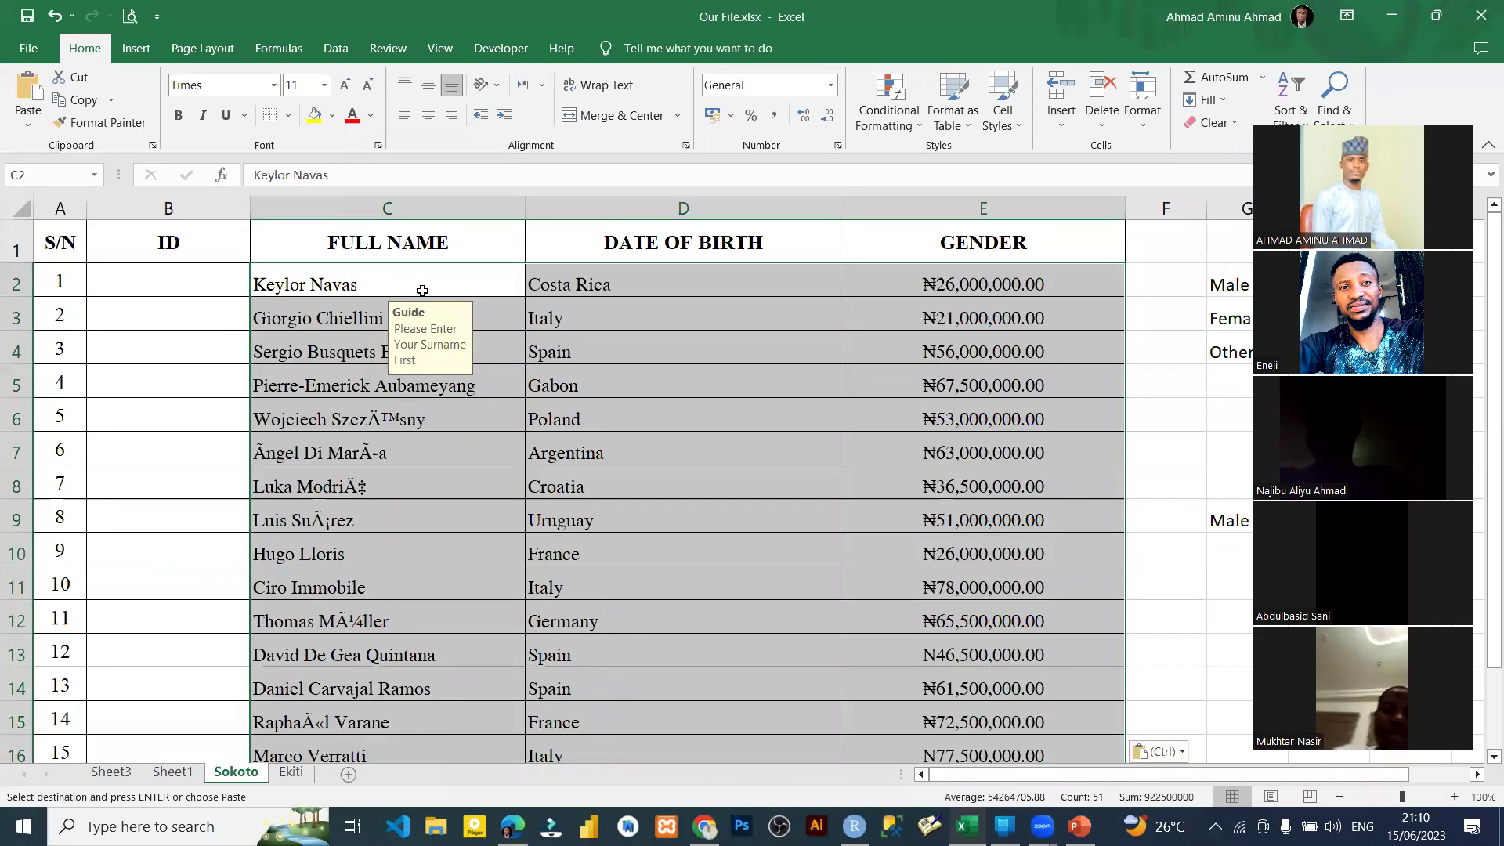
pyautogui.click(656, 246)
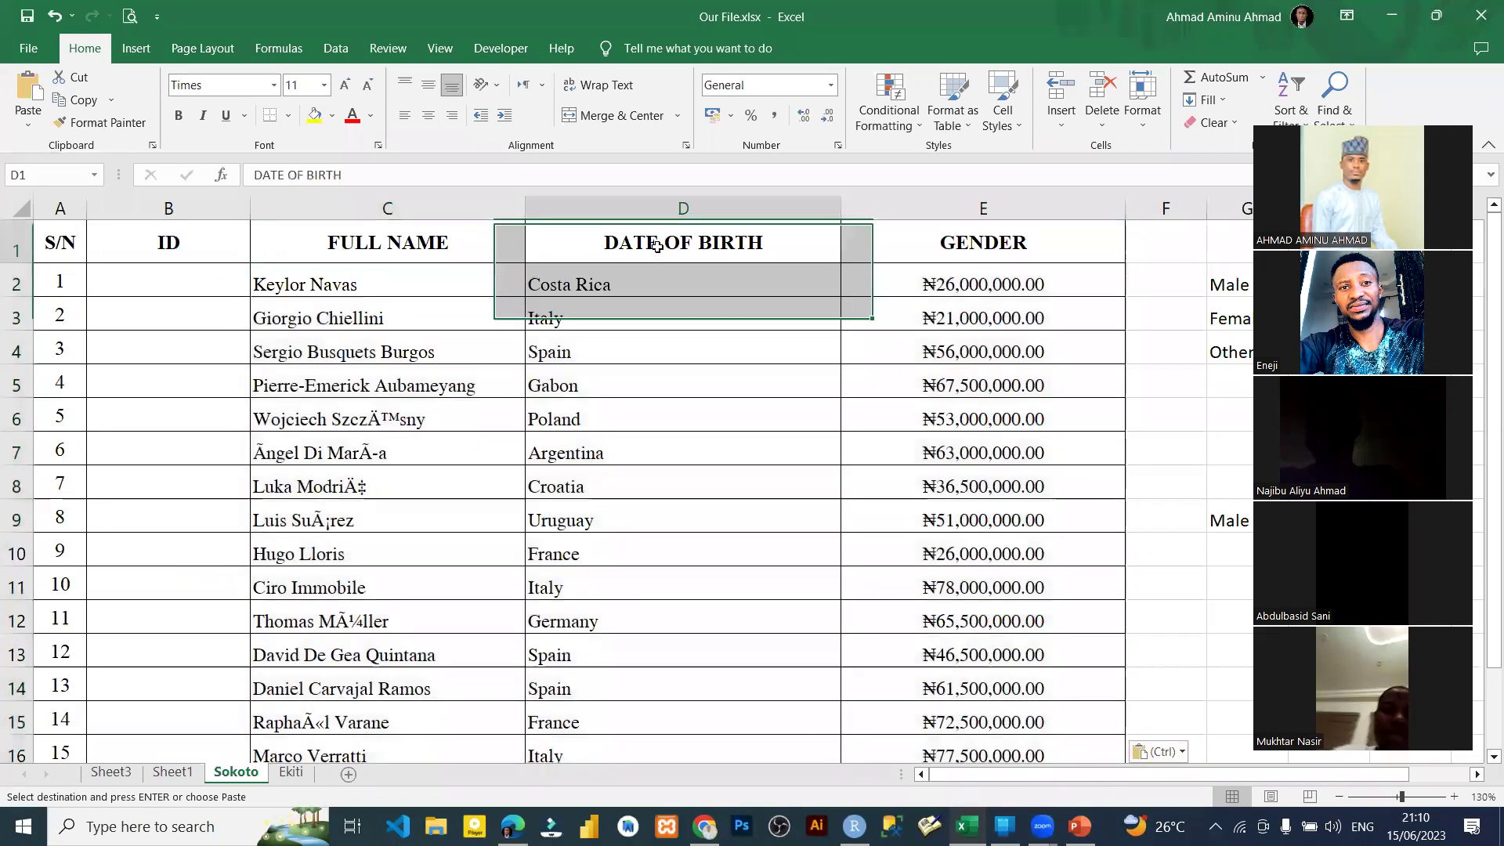
pyautogui.write('COUNTRY')
pyautogui.press('Tab')
pyautogui.write('SALARY')
pyautogui.press('Return')
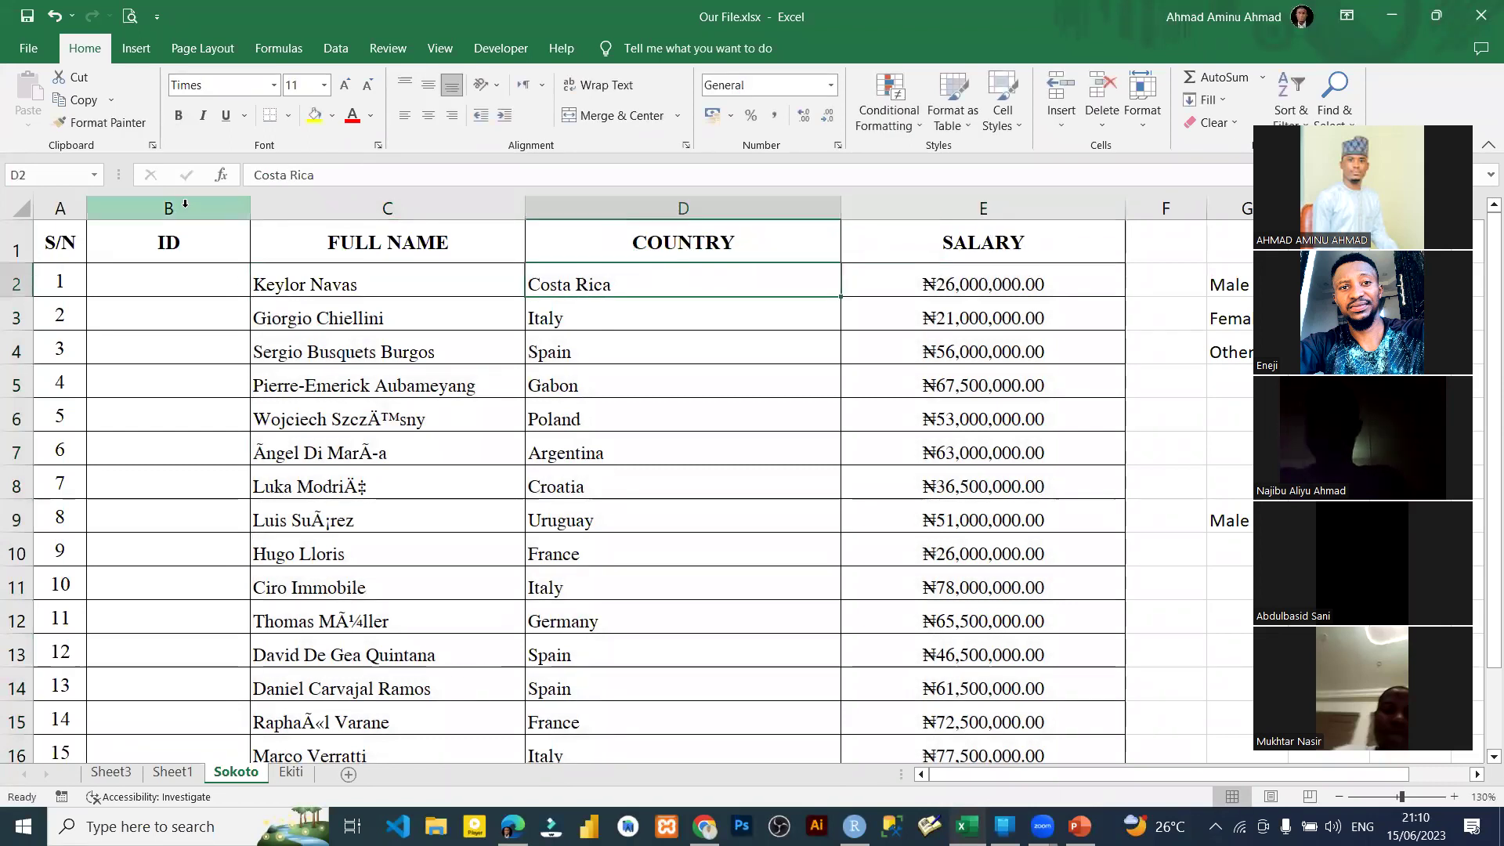
pyautogui.click(802, 428)
pyautogui.press('Down')
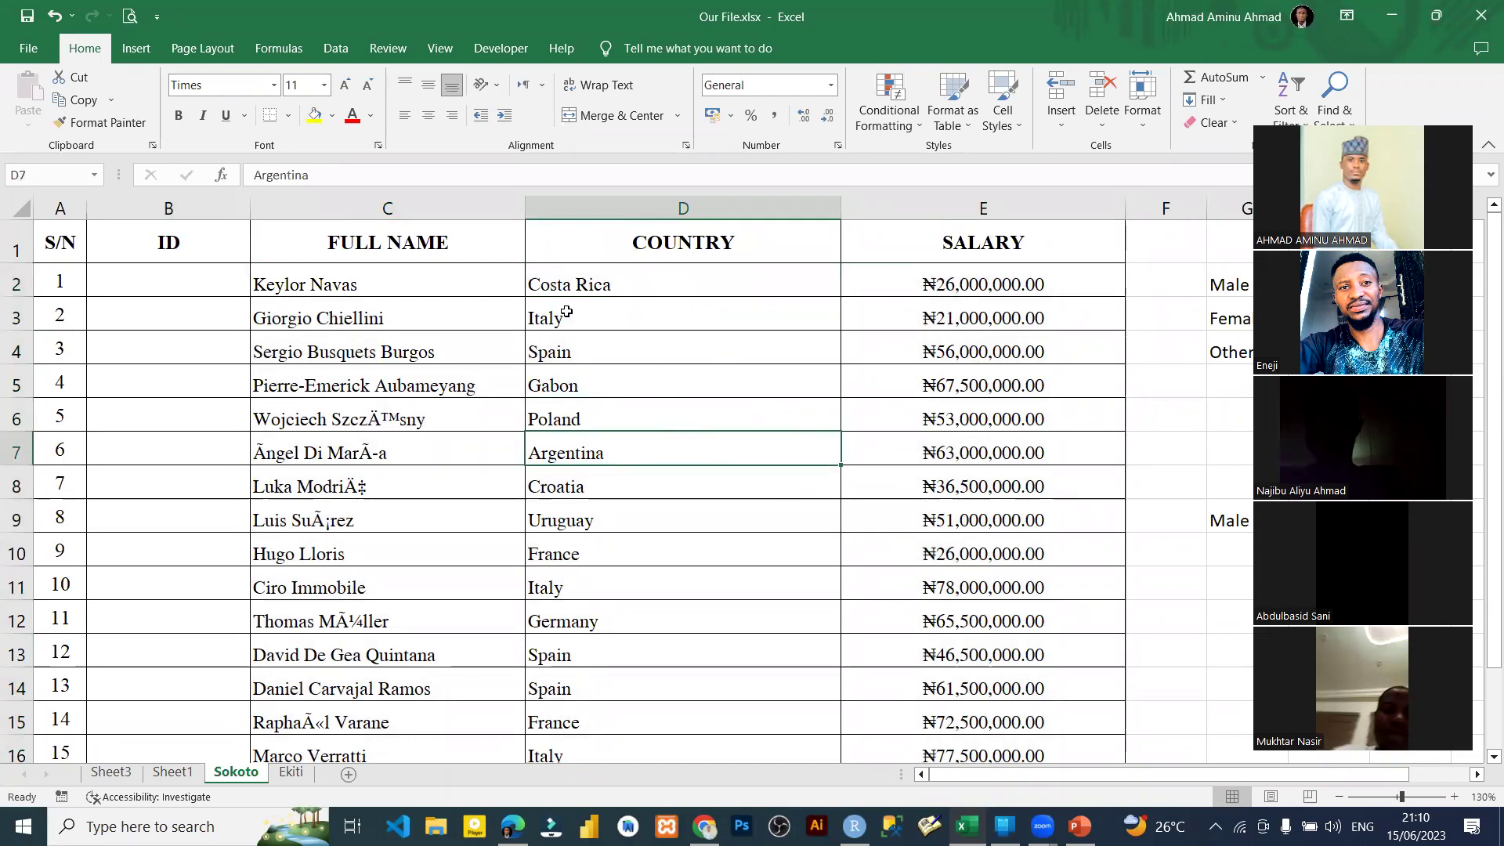
pyautogui.click(873, 312)
pyautogui.click(877, 289)
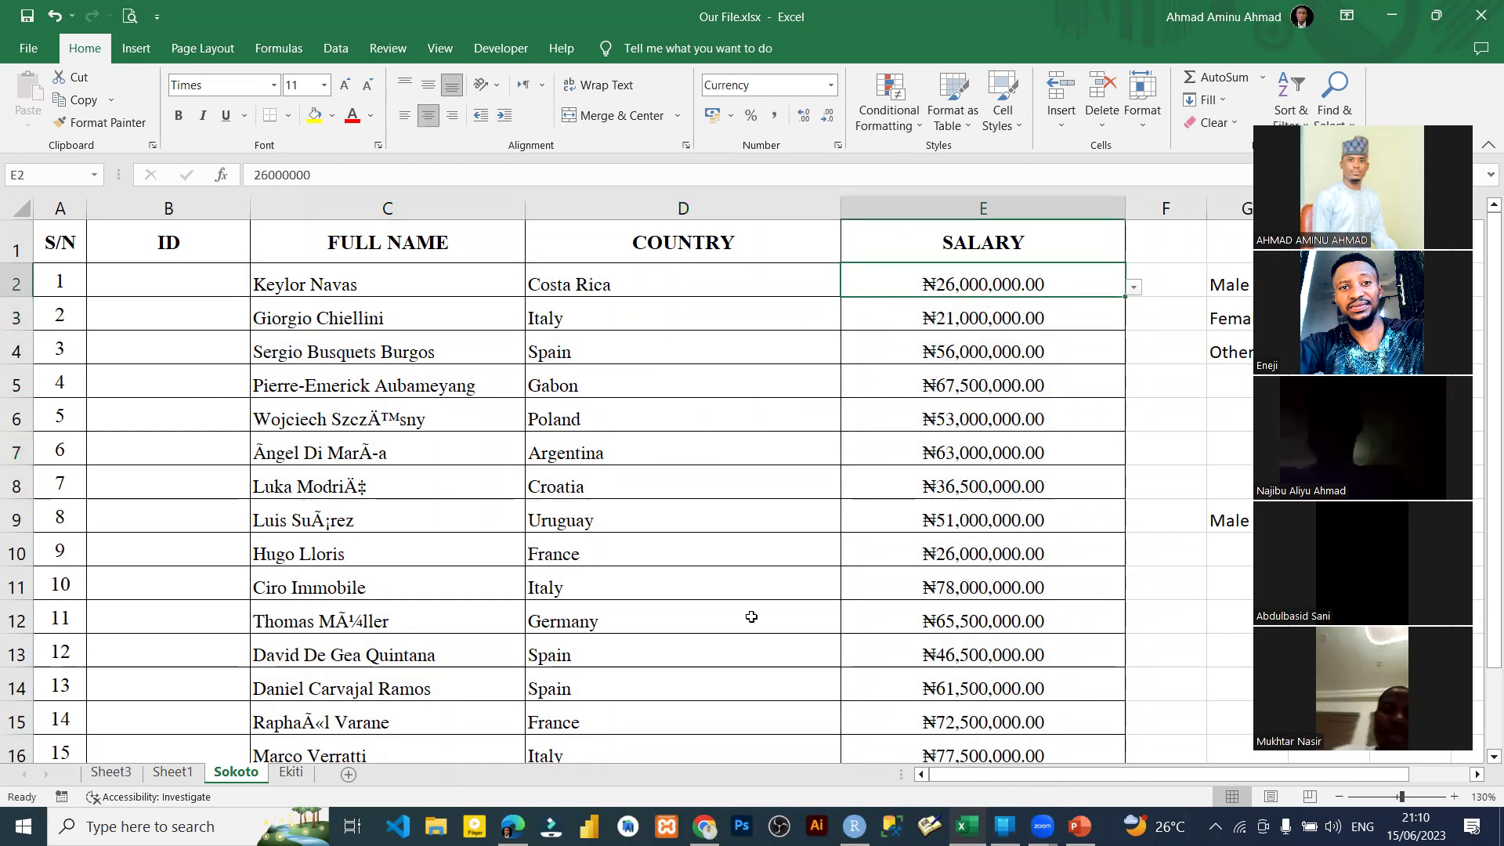
pyautogui.click(889, 117)
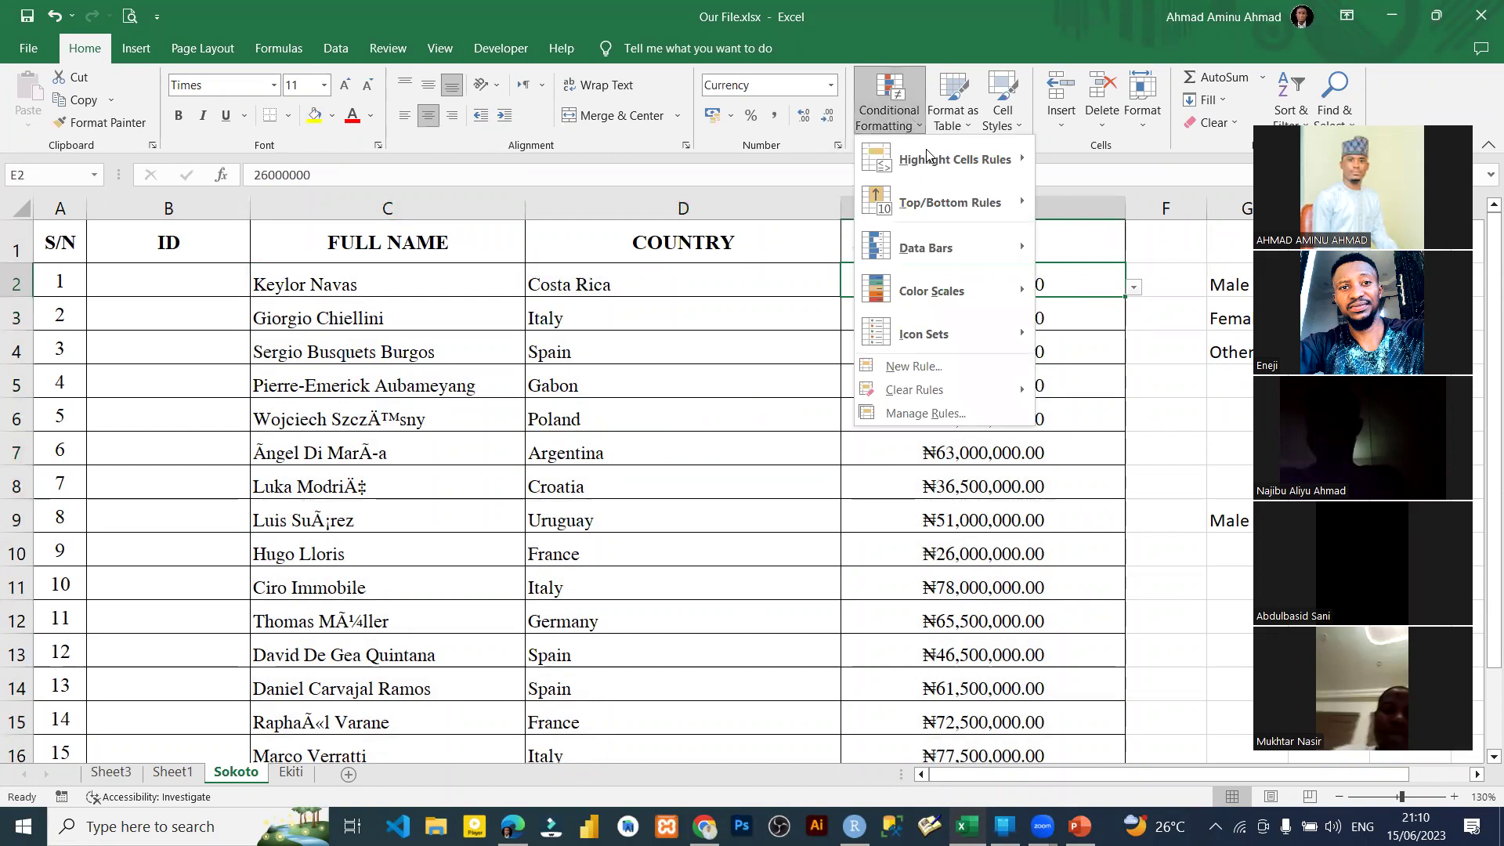
pyautogui.moveTo(960, 165)
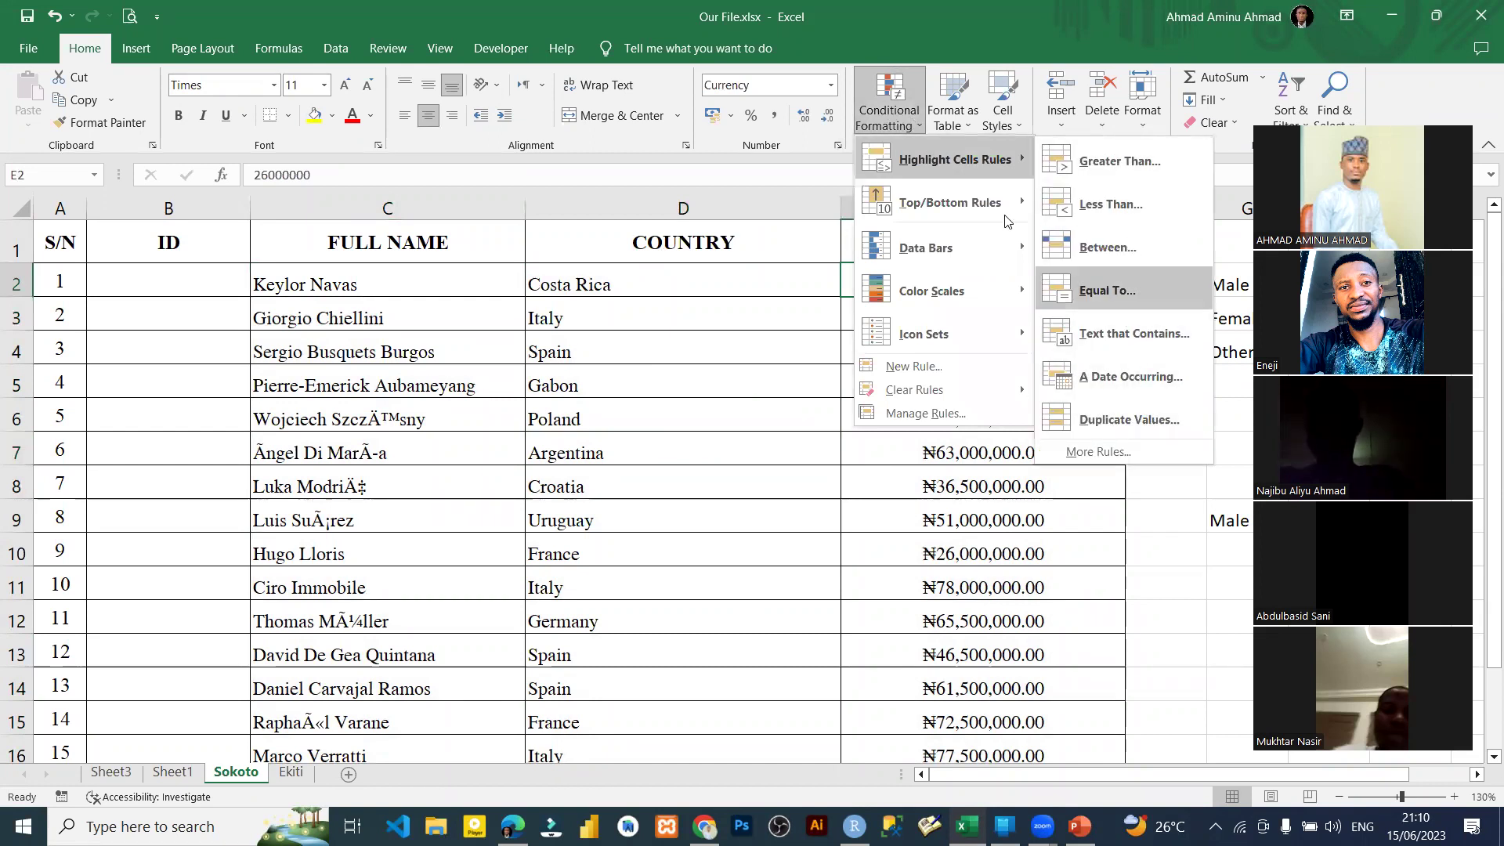
pyautogui.moveTo(1006, 216)
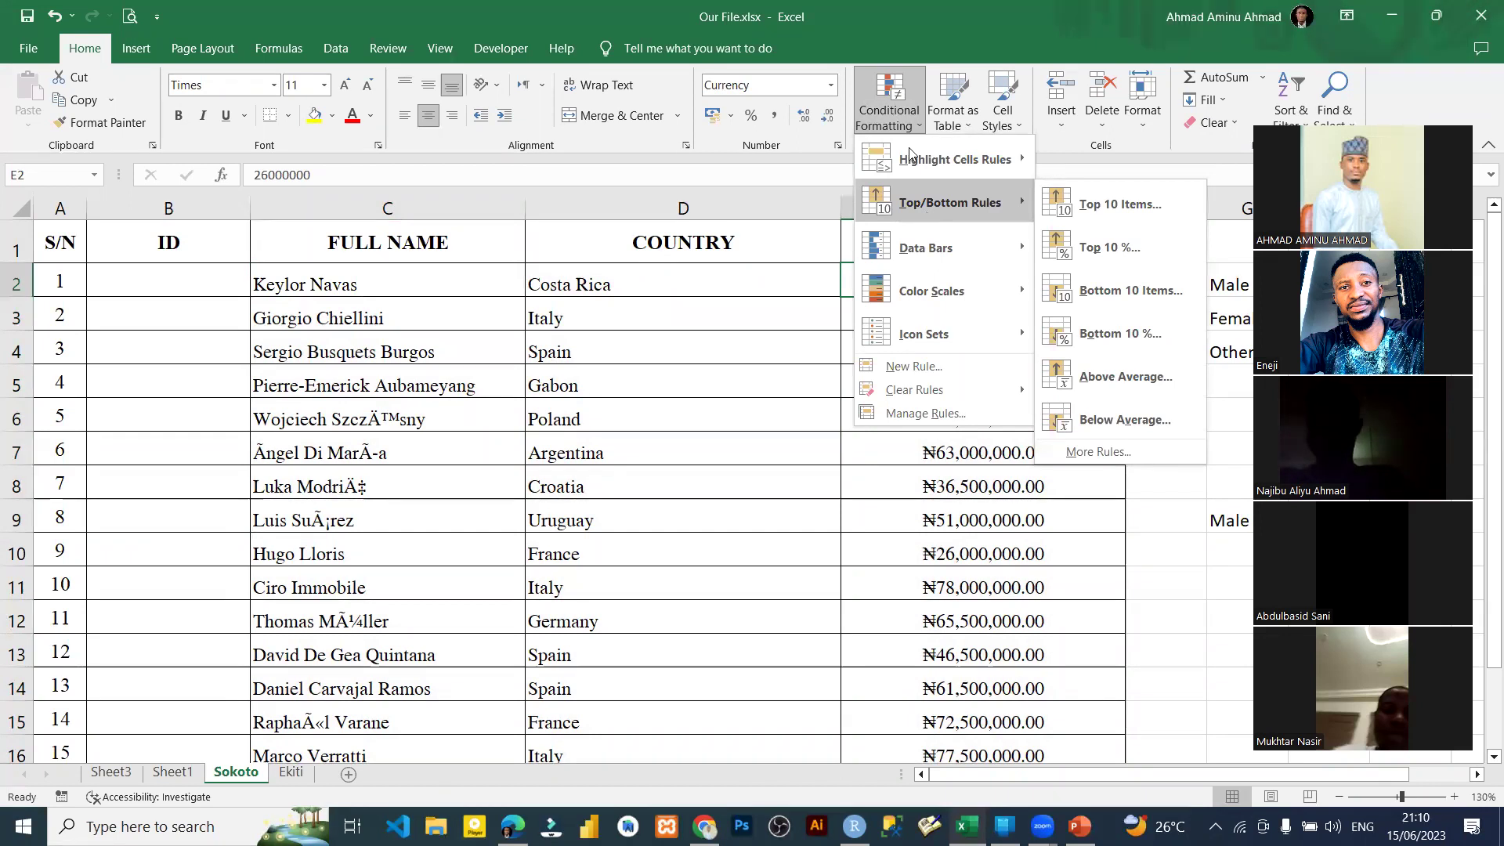
pyautogui.click(1018, 406)
pyautogui.moveTo(992, 283); pyautogui.dragTo(992, 734)
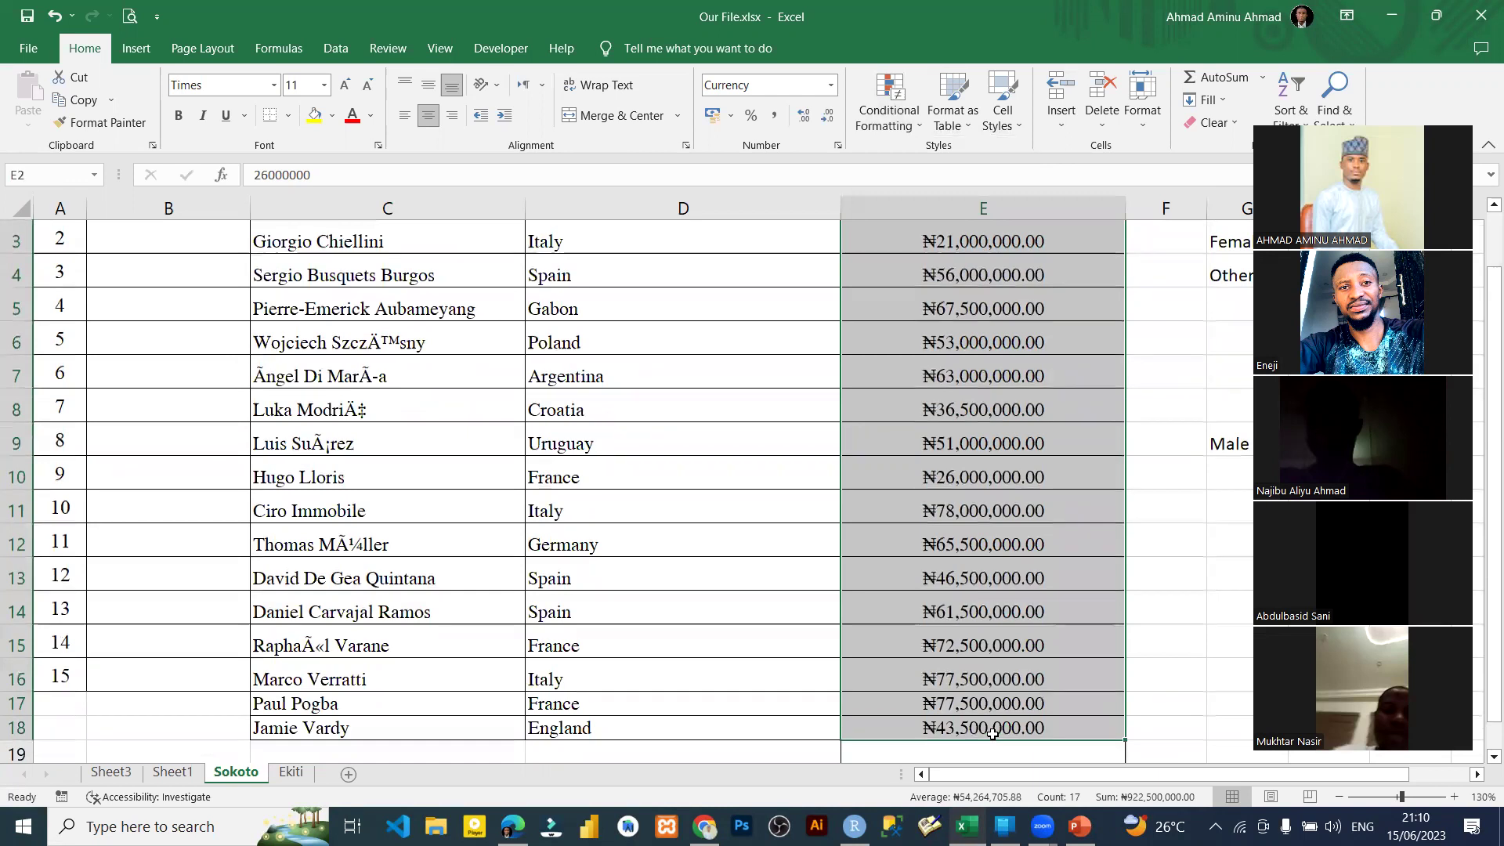
pyautogui.scroll(2, 993, 734)
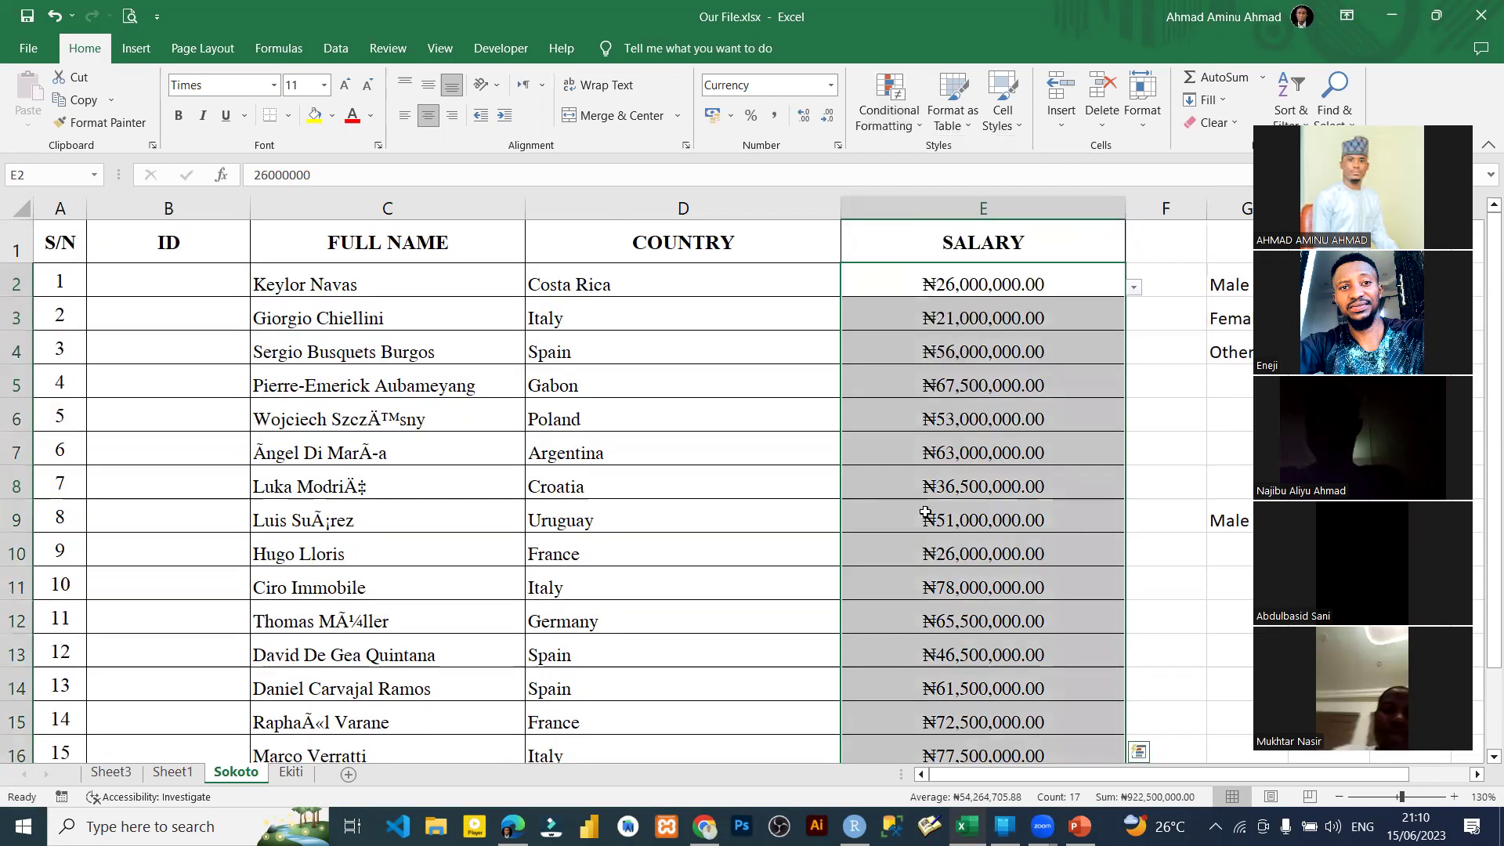
pyautogui.click(926, 514)
pyautogui.click(969, 279)
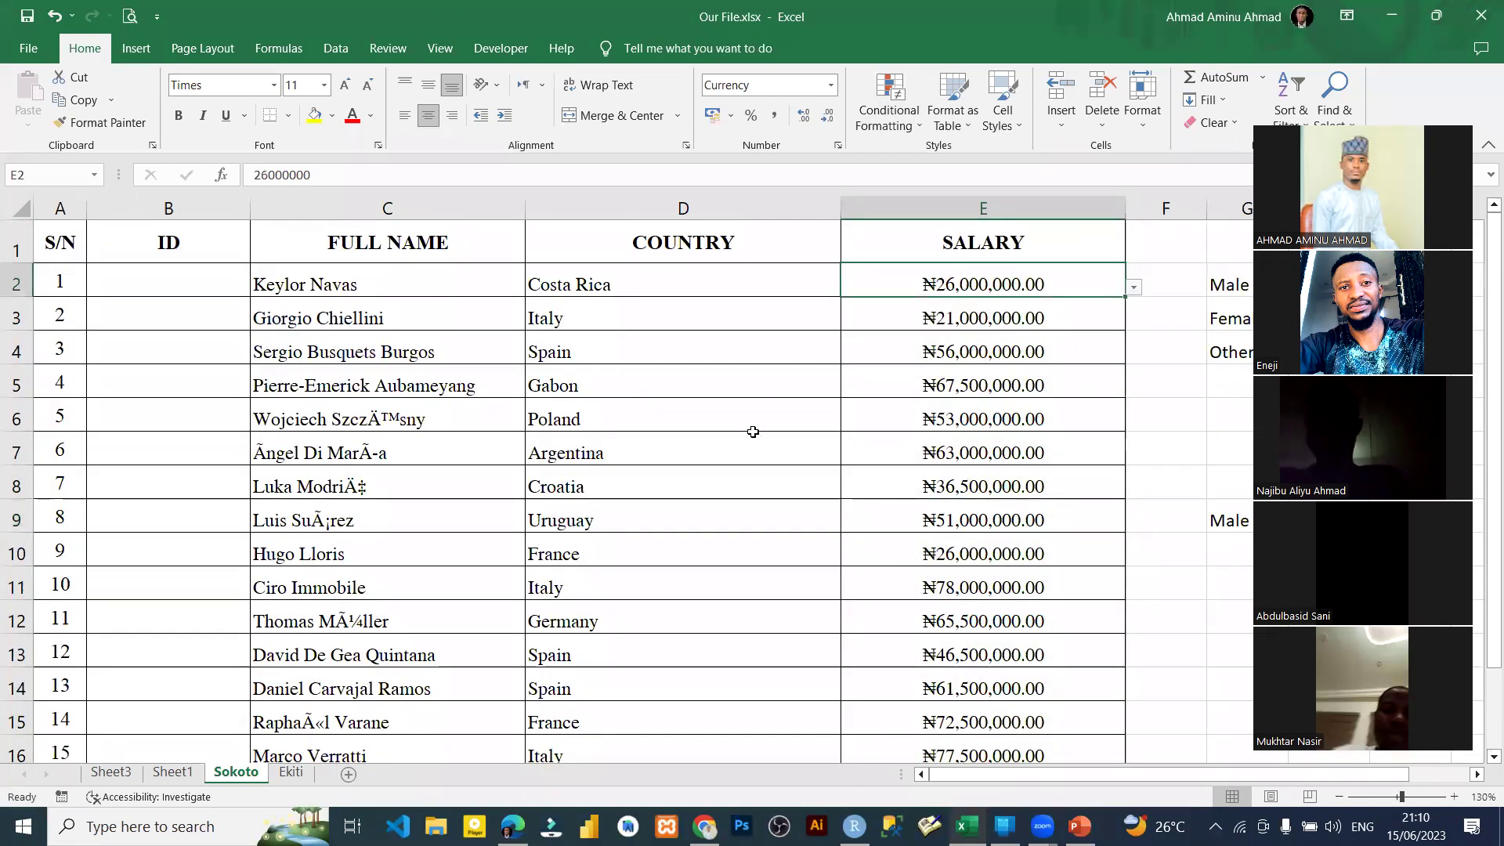
# Step: Copy the next player records, D57:F94, from Sheet1 and append them at C19 on the Sokoto sheet
pyautogui.scroll(-2, 875, 513)
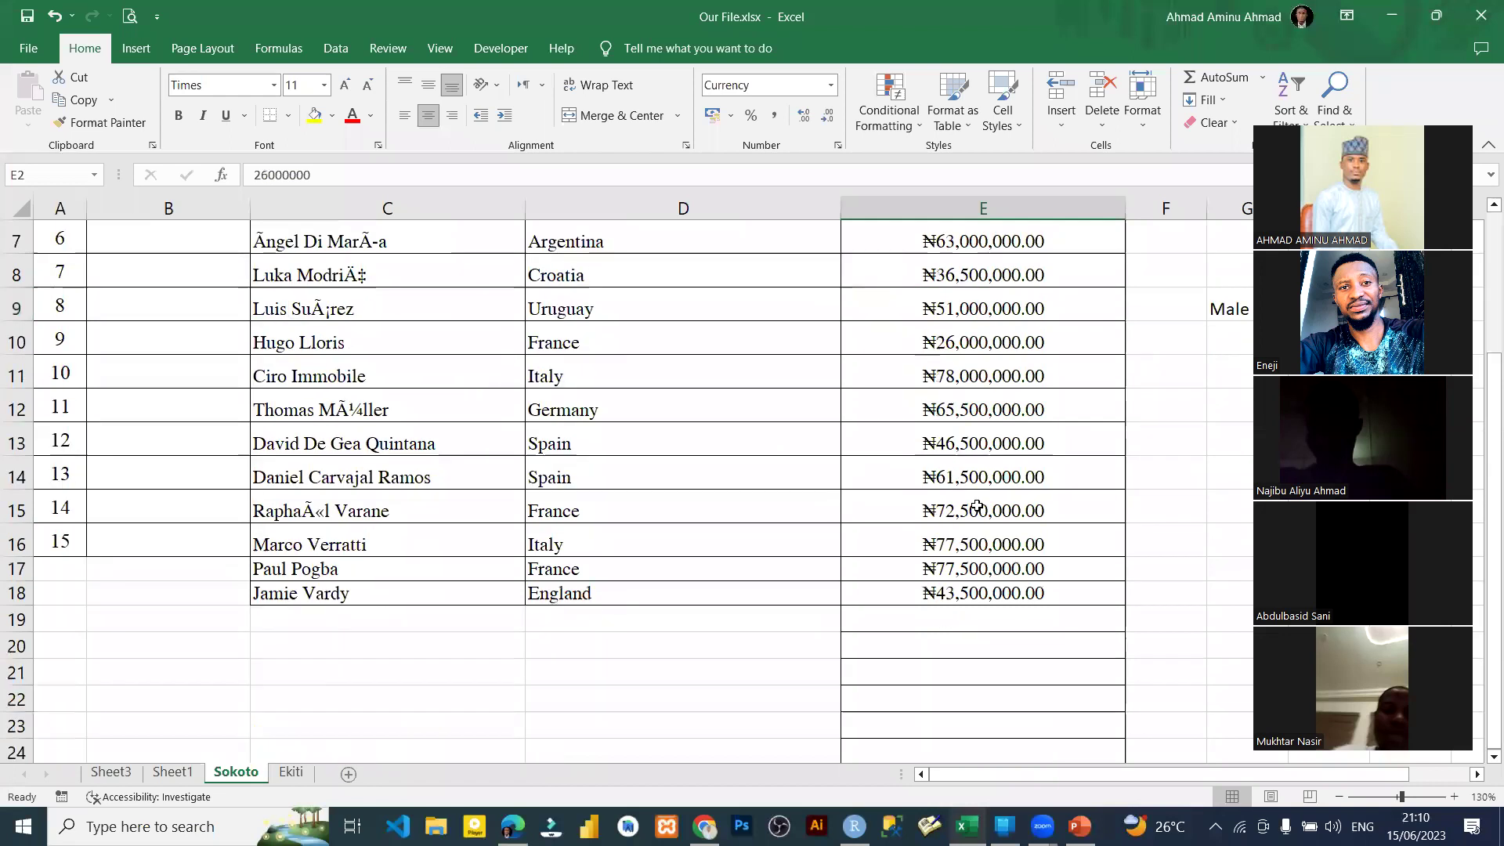
pyautogui.click(172, 773)
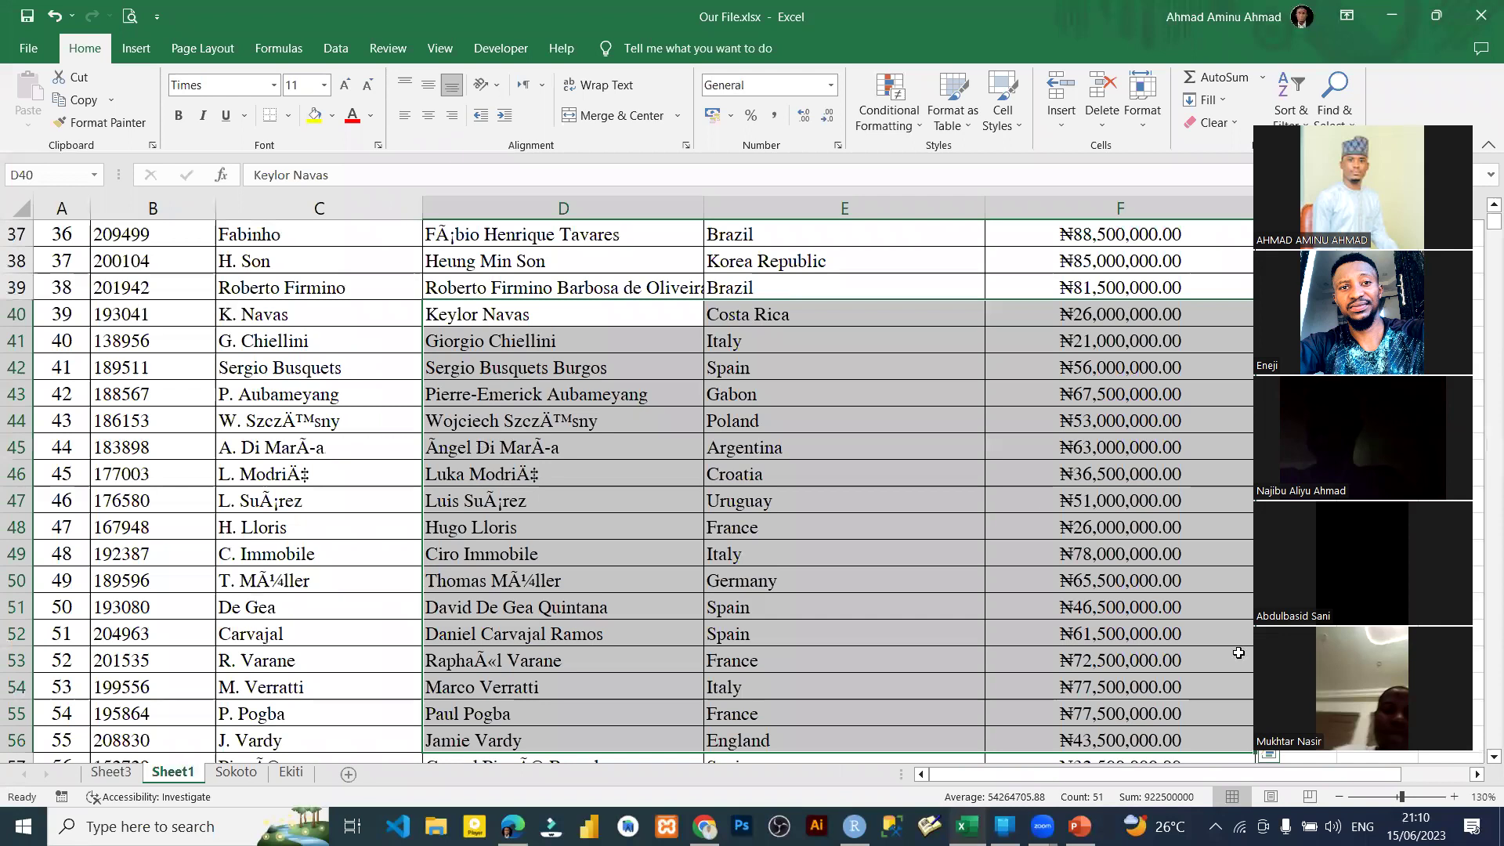
pyautogui.scroll(-12, 1128, 744)
pyautogui.keyDown('shift'); pyautogui.click(1128, 743); pyautogui.keyUp('shift')
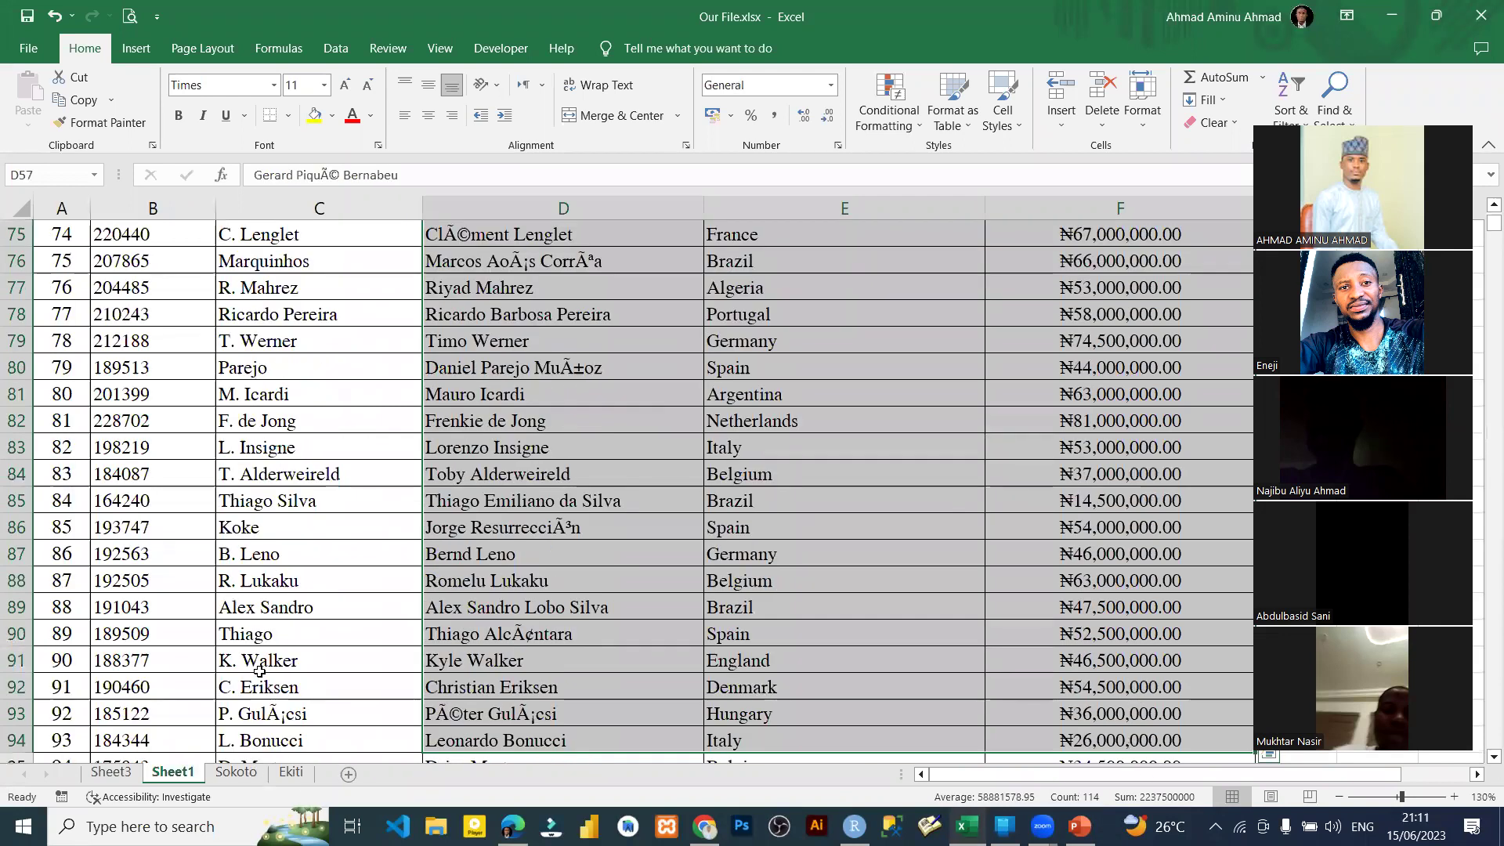
pyautogui.hotkey('ctrl', 'c')
pyautogui.hotkey('ctrl', 'pagedown')
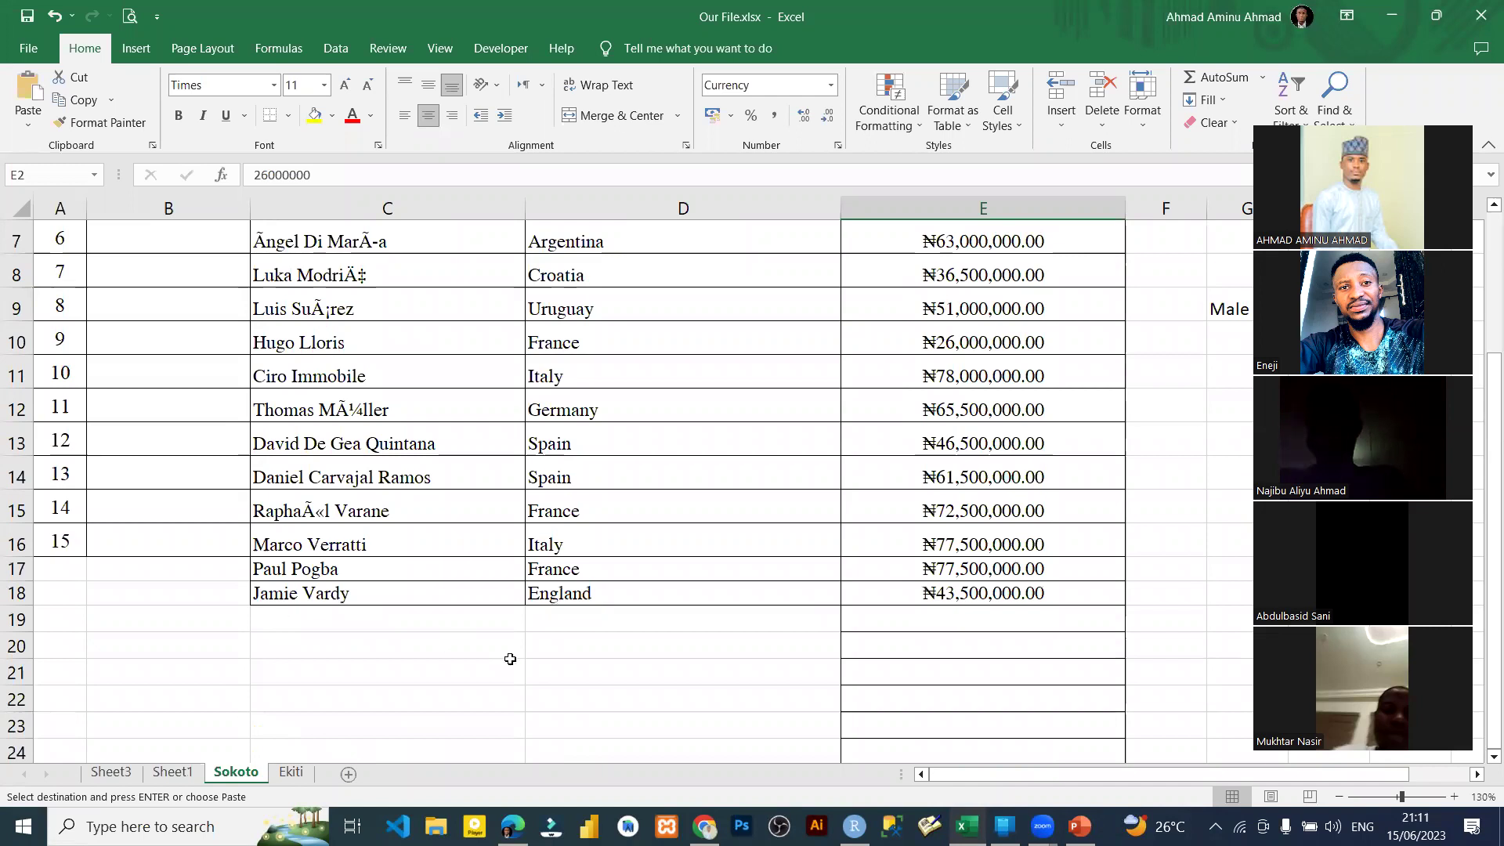
pyautogui.hotkey('ctrl', 'v')
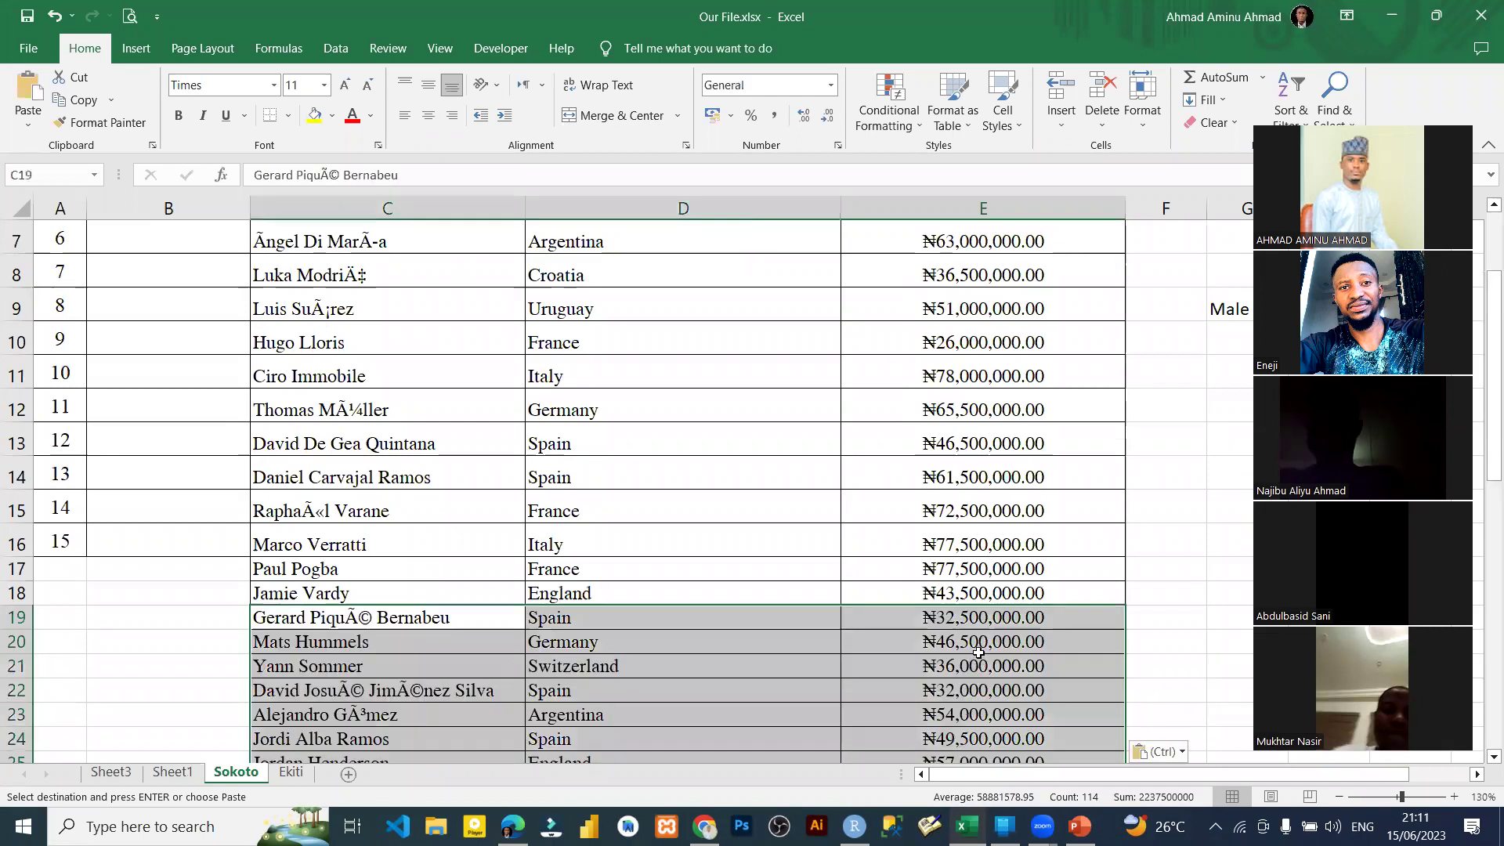
# Step: Apply a Top 10 Items conditional formatting rule to all salaries from E2 down, using Green Fill with Dark Green Text
pyautogui.scroll(2, 979, 651)
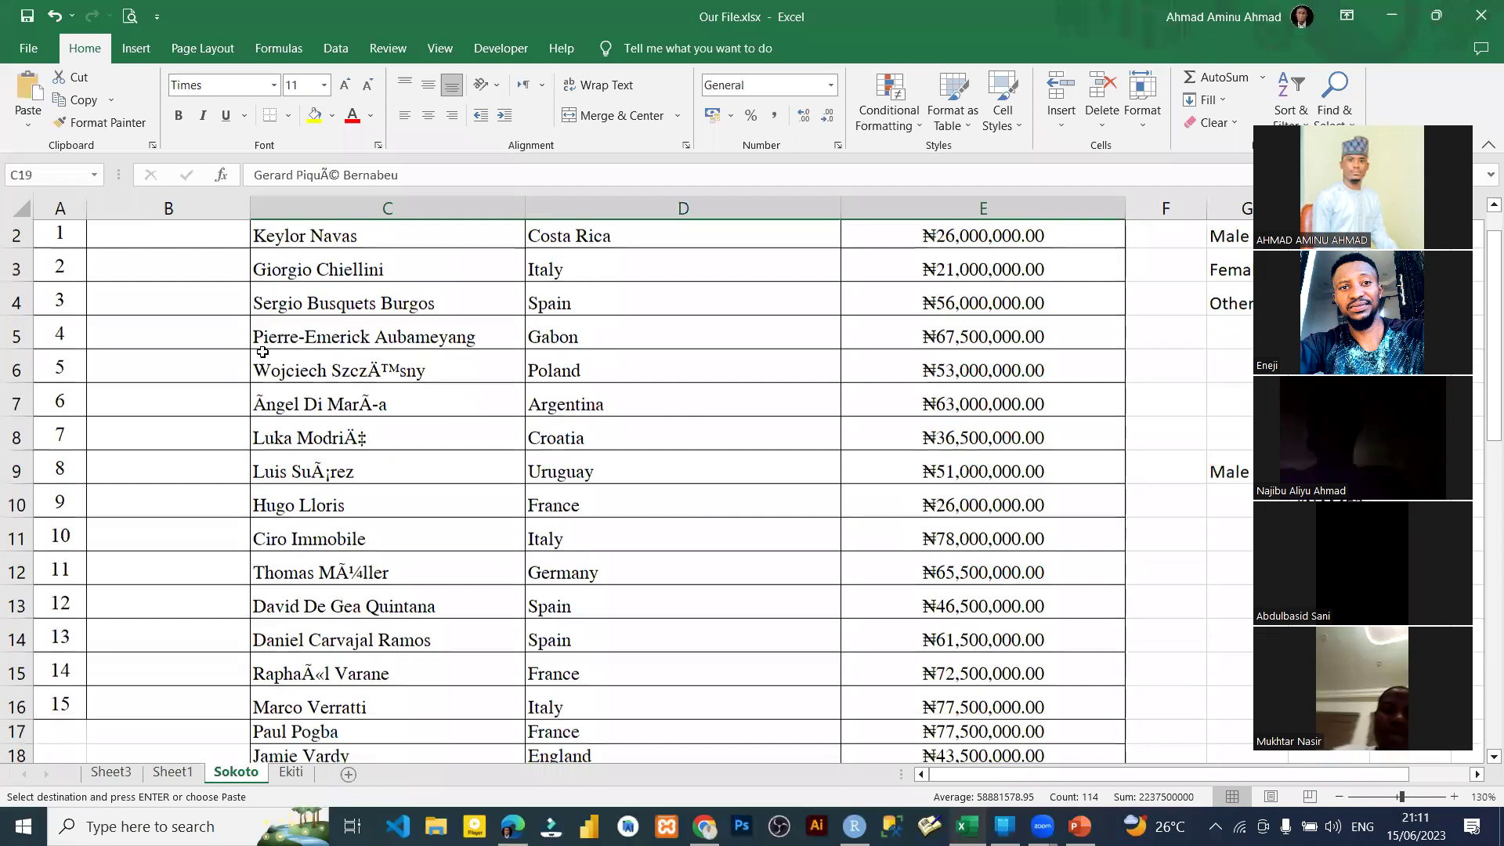
pyautogui.scroll(1, 184, 237)
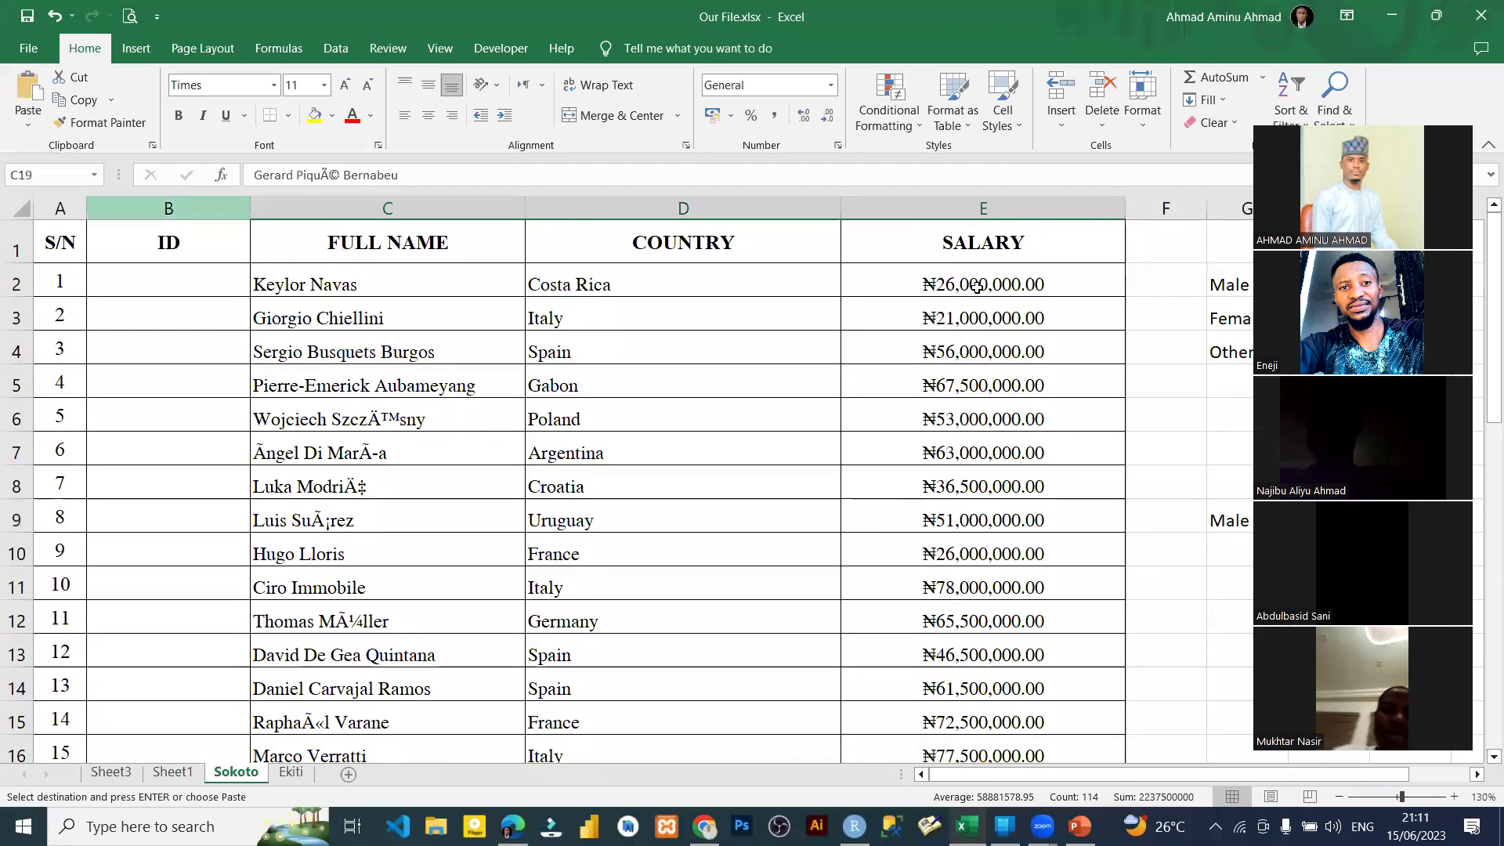
pyautogui.hotkey('ctrl', 'z')
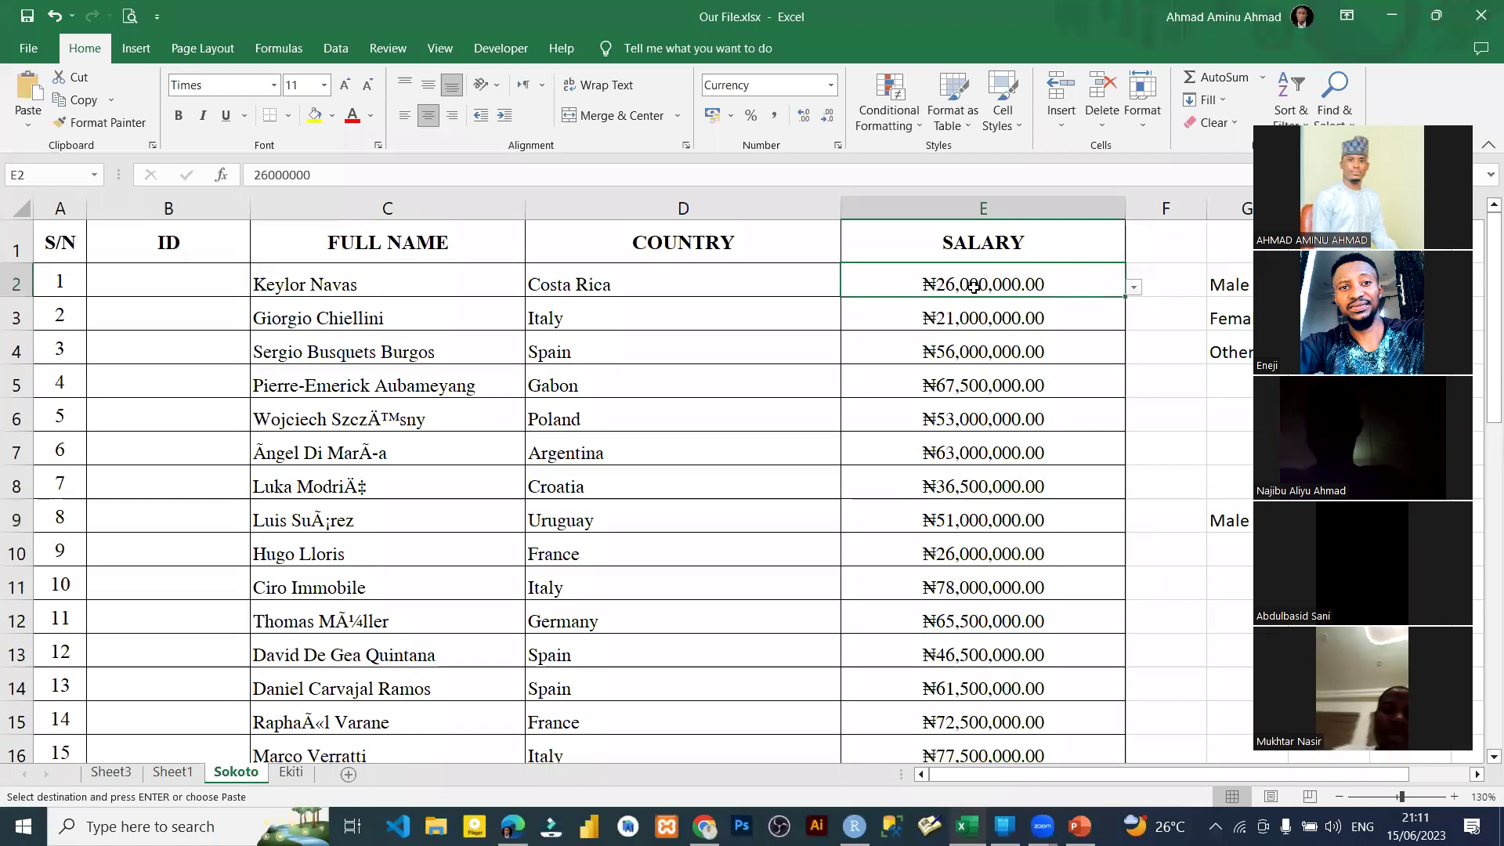
pyautogui.hotkey('ctrl', 'shift', 'Down')
pyautogui.hotkey('ctrl', 'v')
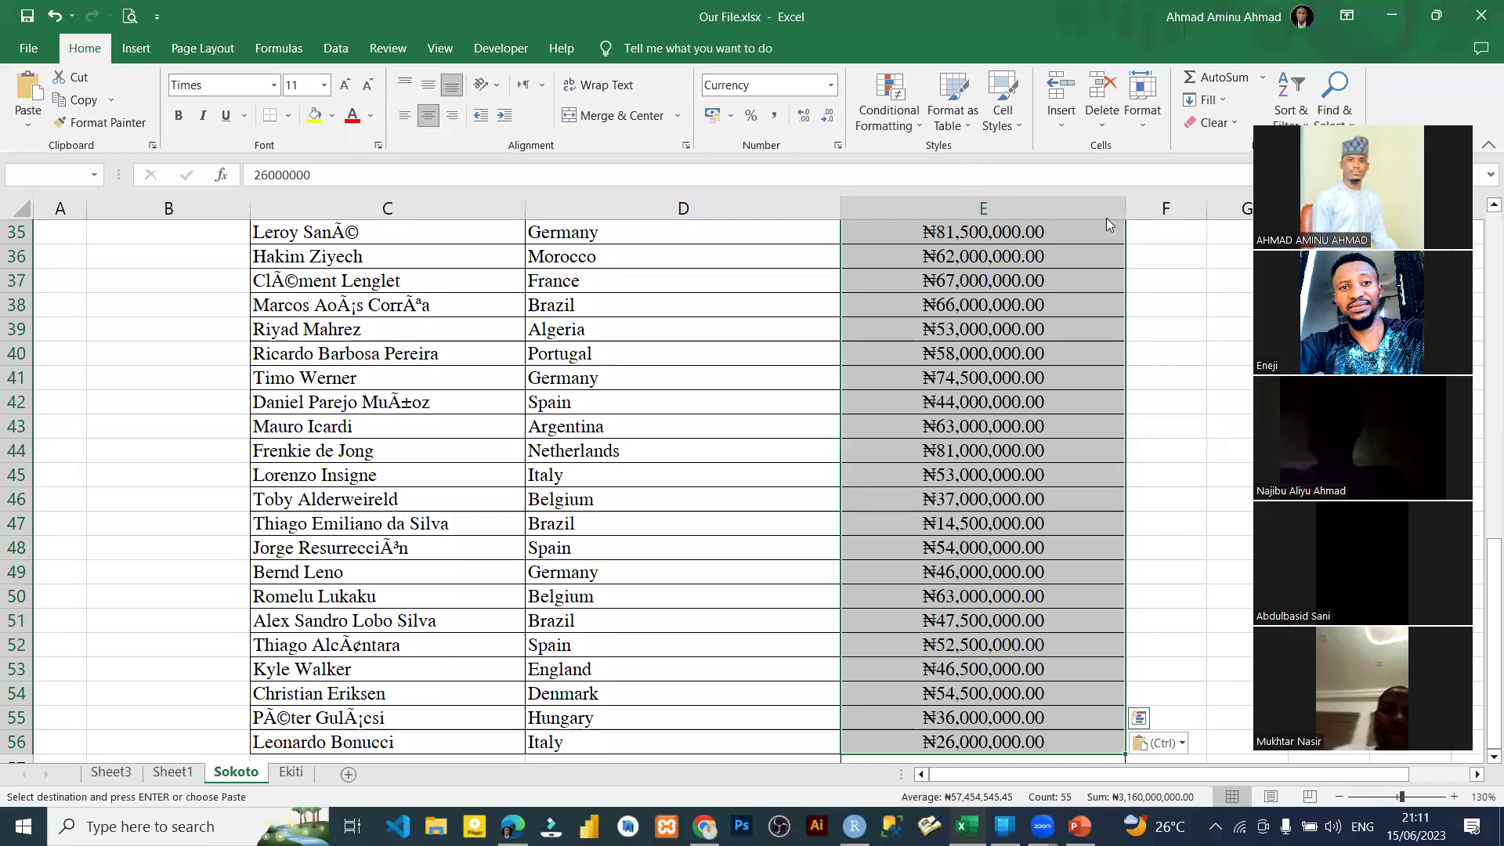
pyautogui.hotkey('alt', 'h')
pyautogui.press('l')
pyautogui.press('t')
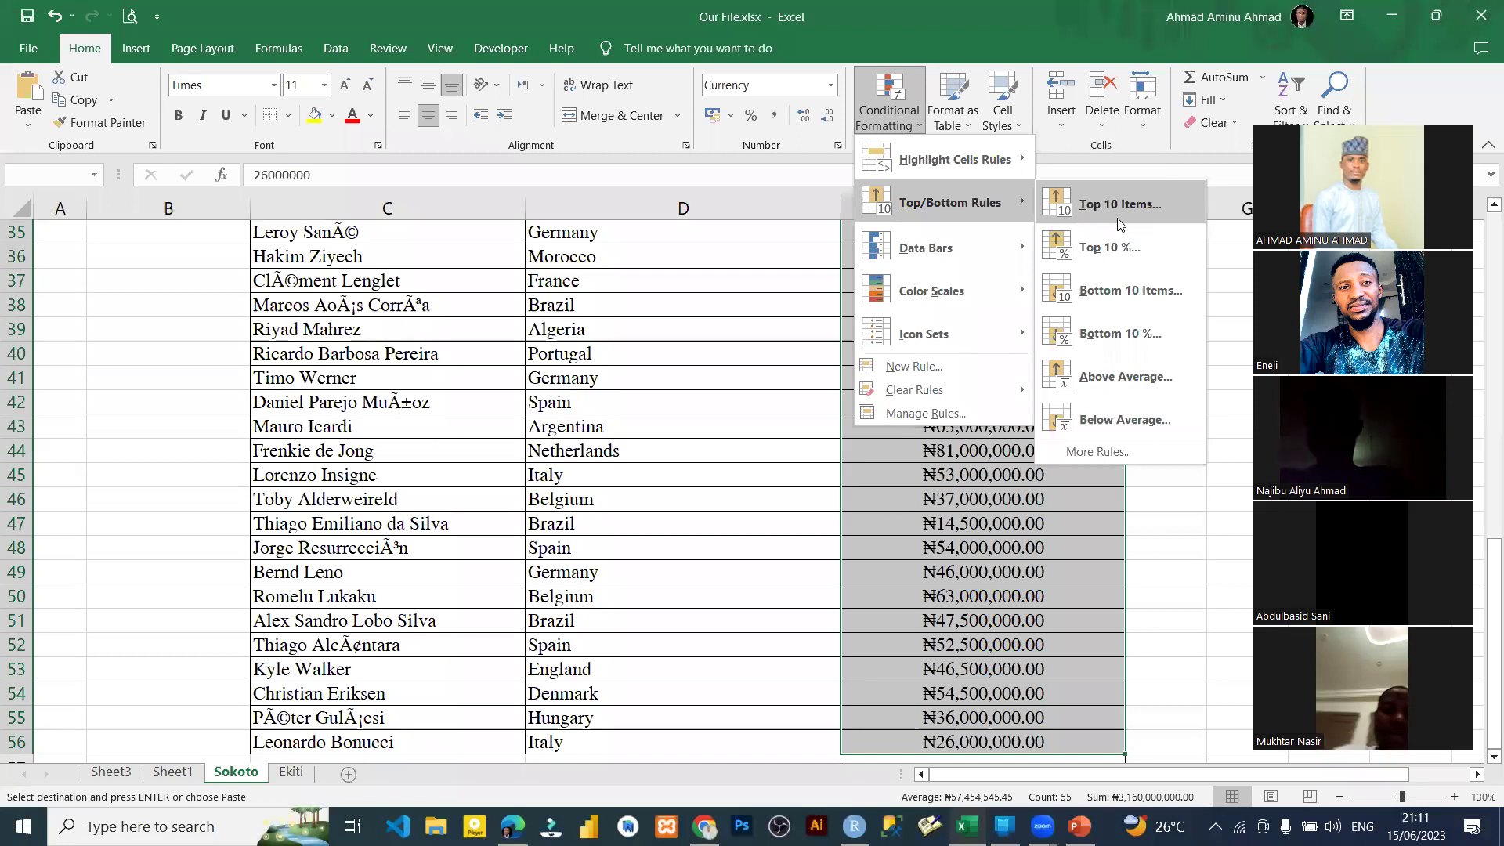
pyautogui.click(1119, 222)
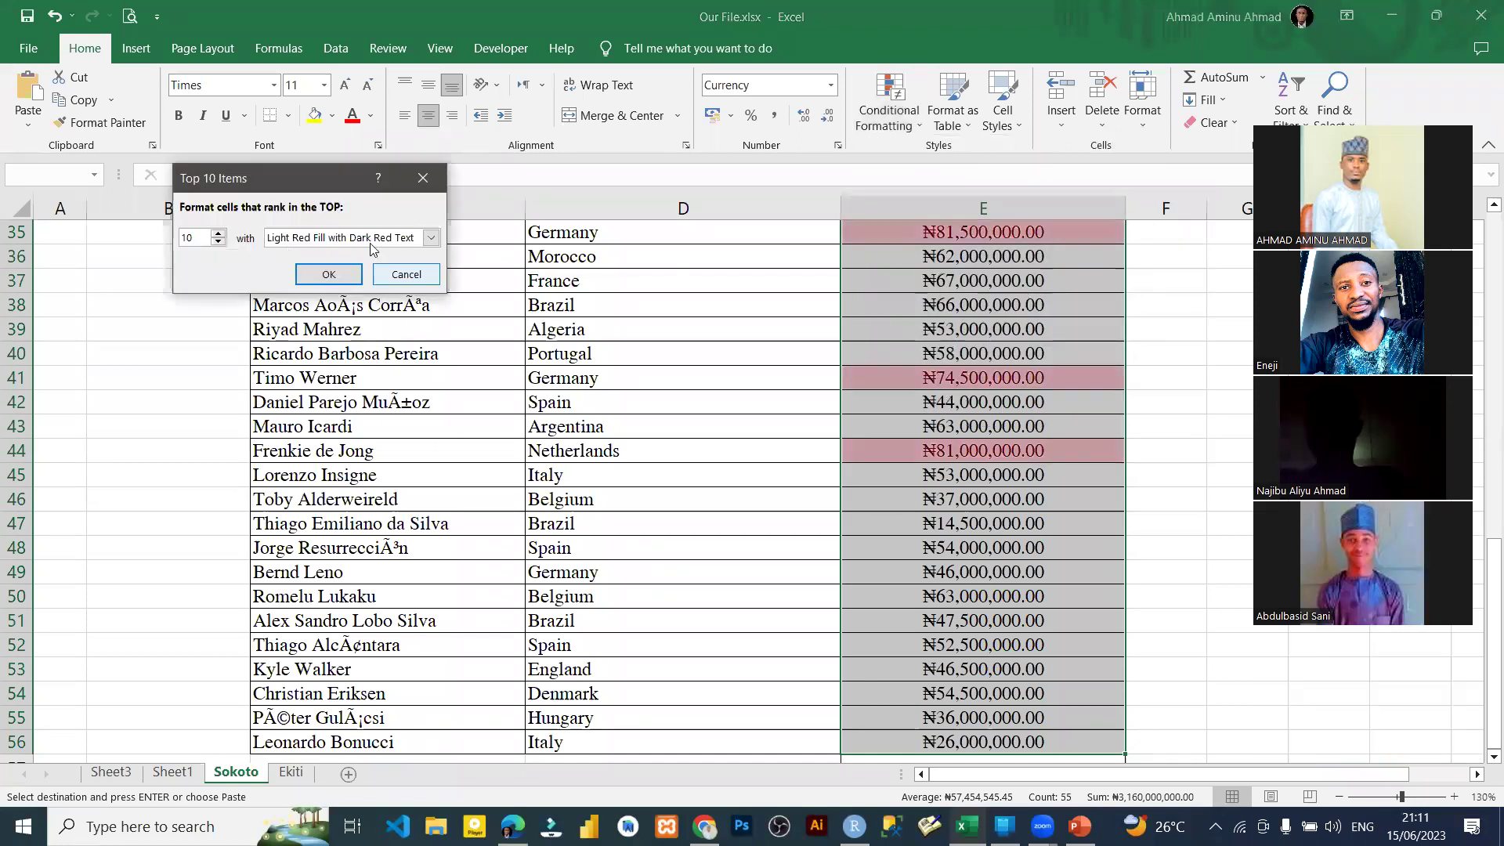
pyautogui.click(352, 238)
pyautogui.click(339, 287)
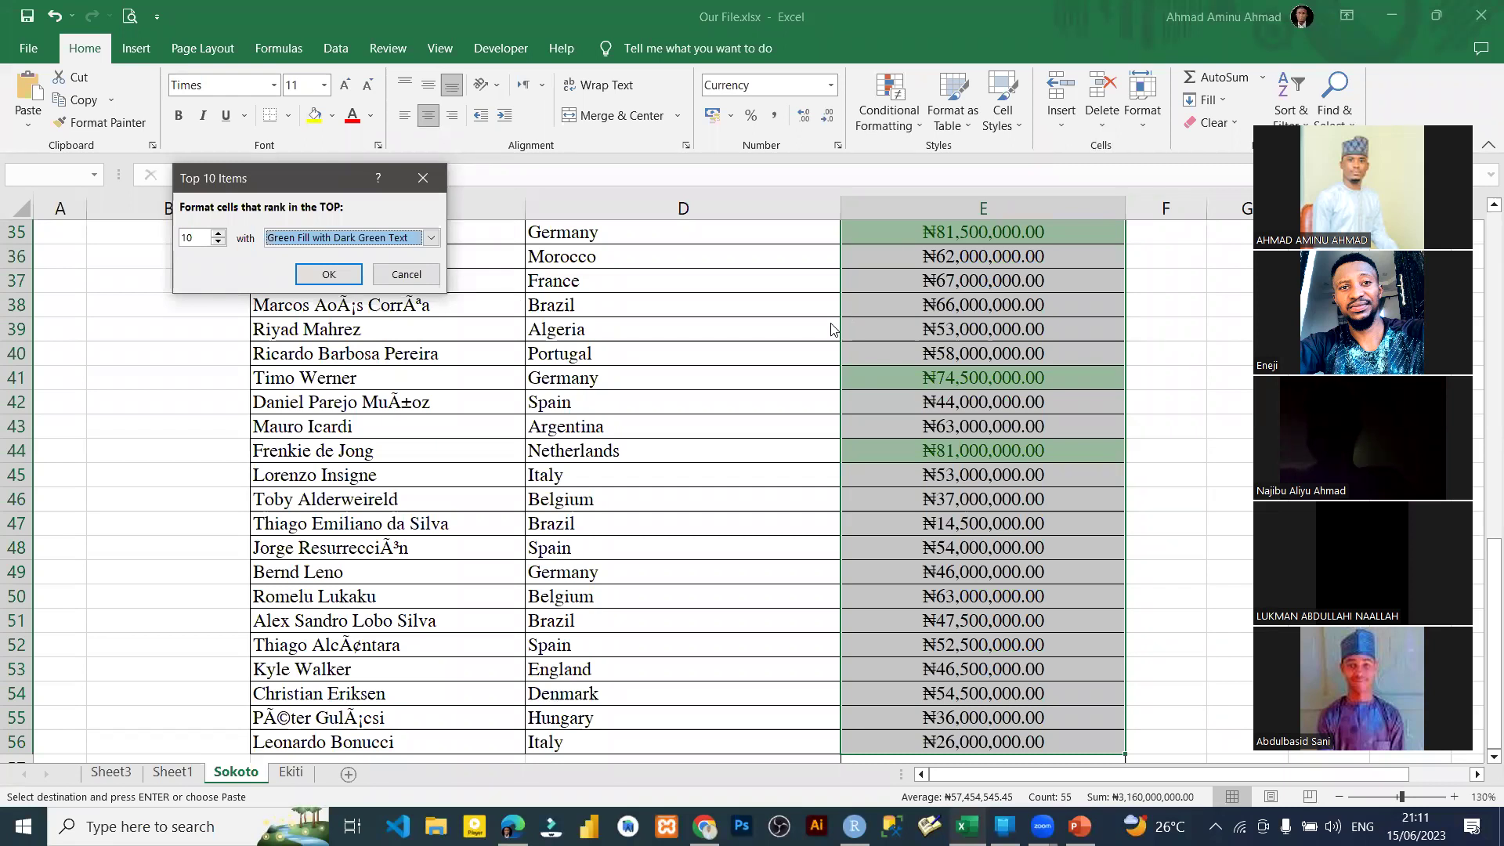
pyautogui.doubleClick(196, 237)
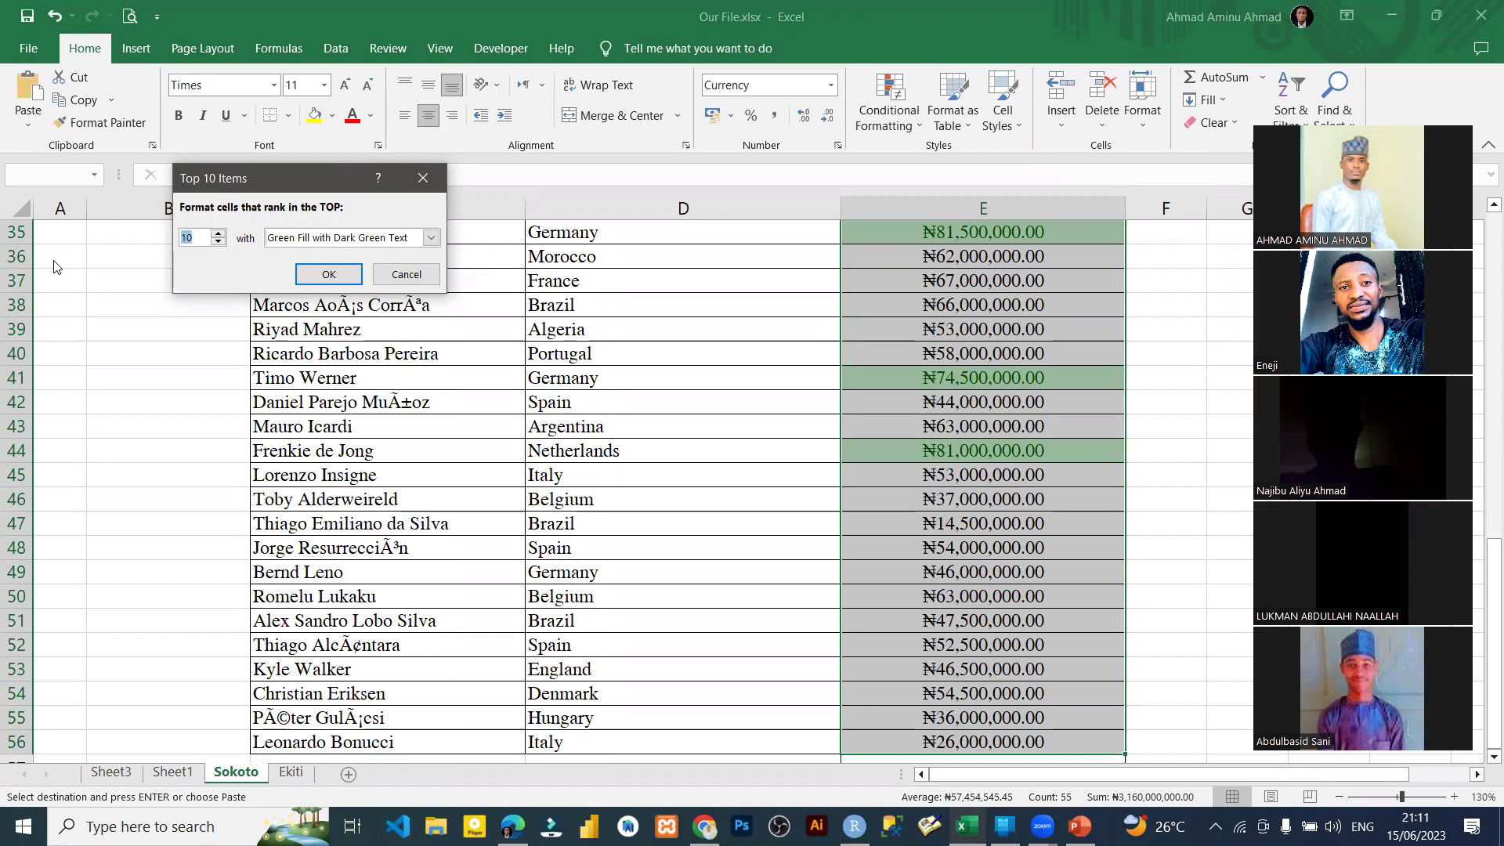
pyautogui.click(329, 274)
# Step: Examine which salaries are highlighted by the top 10 rule throughout the SALARY column
pyautogui.scroll(10, 941, 479)
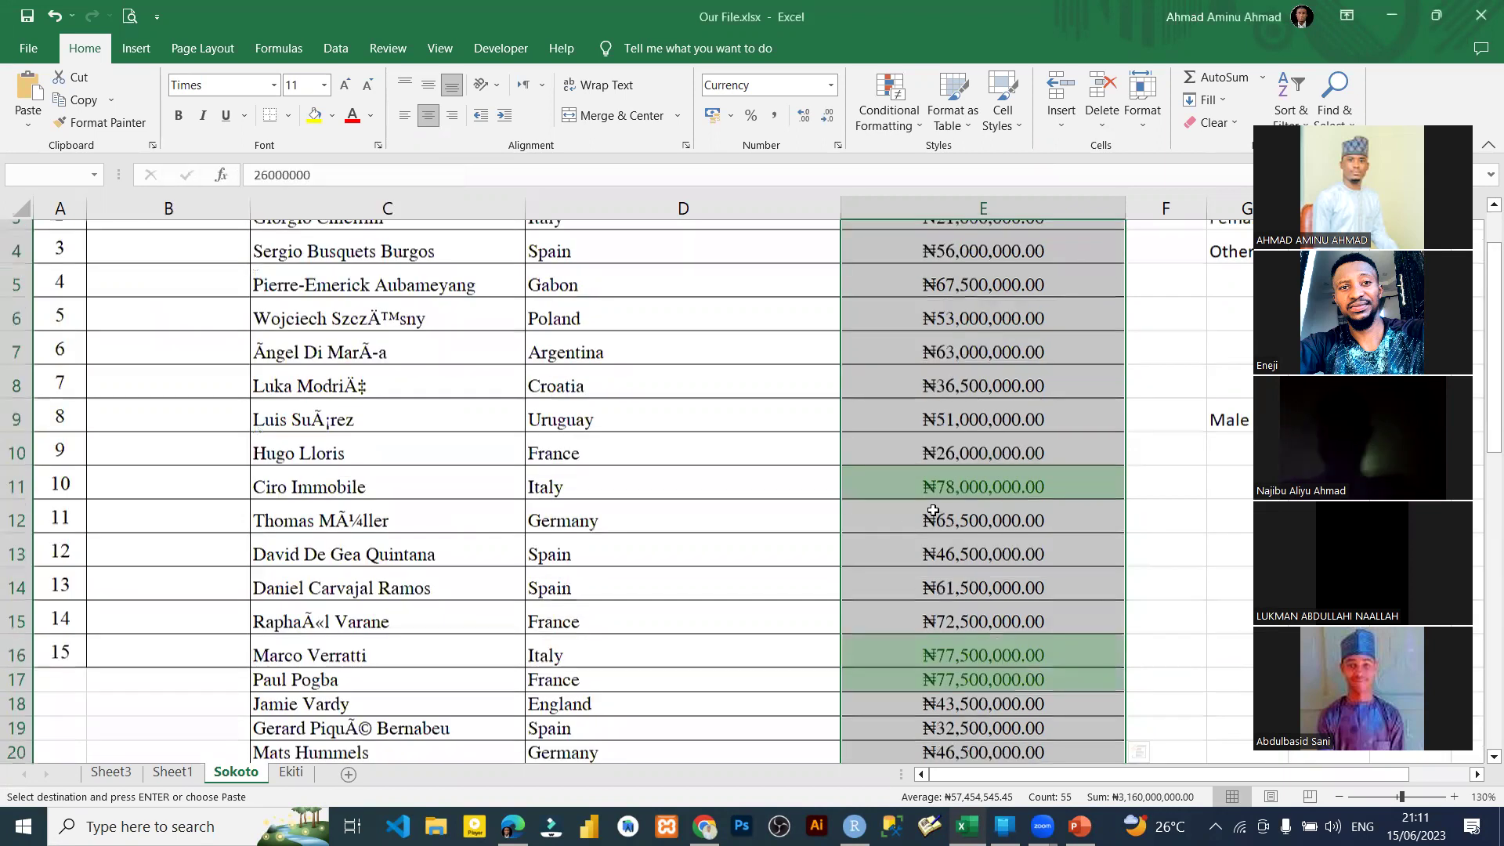
pyautogui.scroll(-1, 953, 405)
pyautogui.click(951, 381)
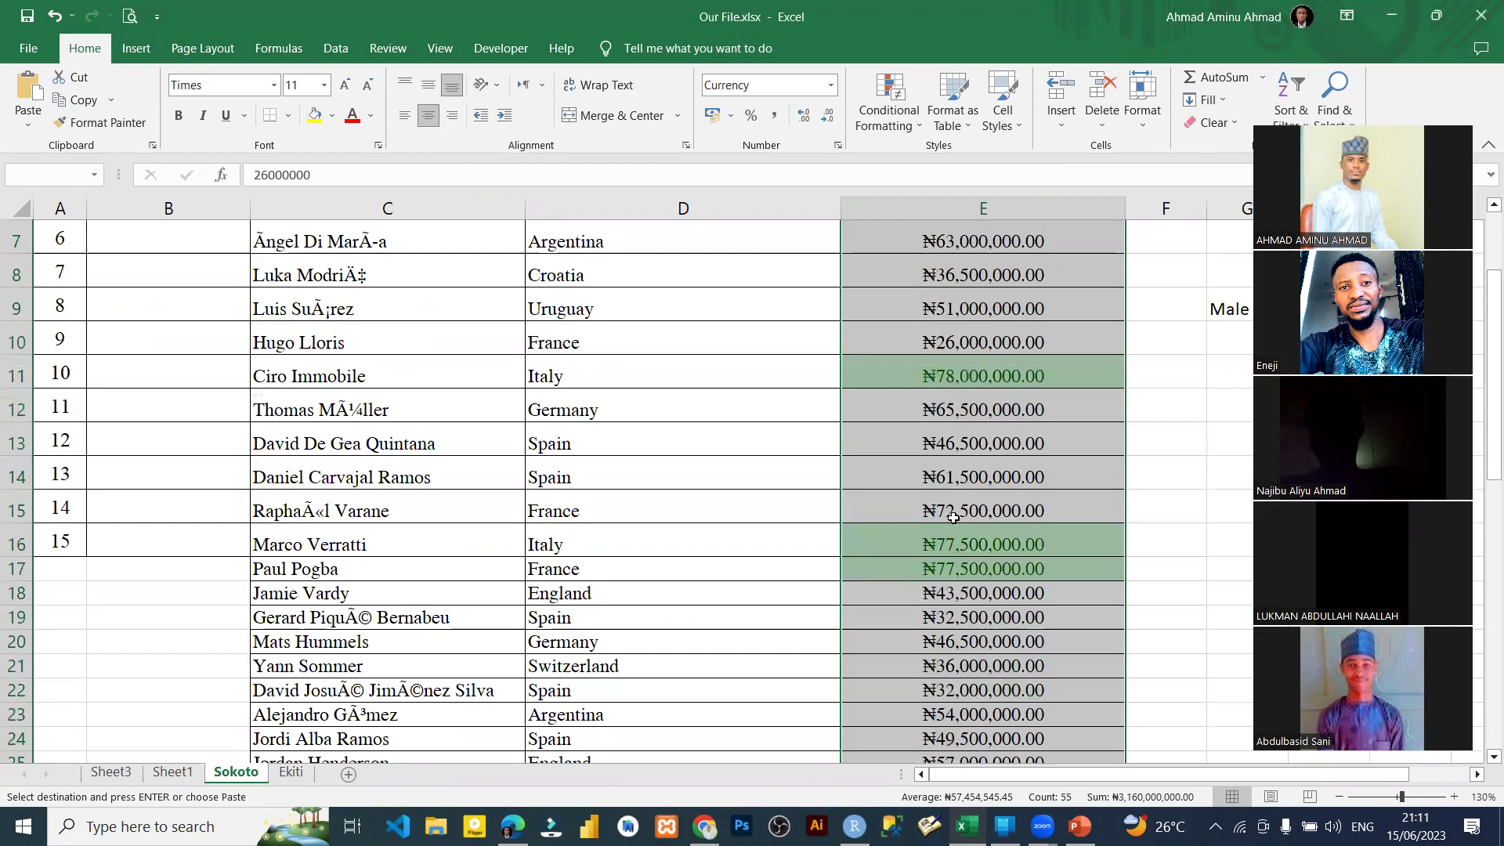
pyautogui.click(954, 568)
pyautogui.scroll(-6, 972, 542)
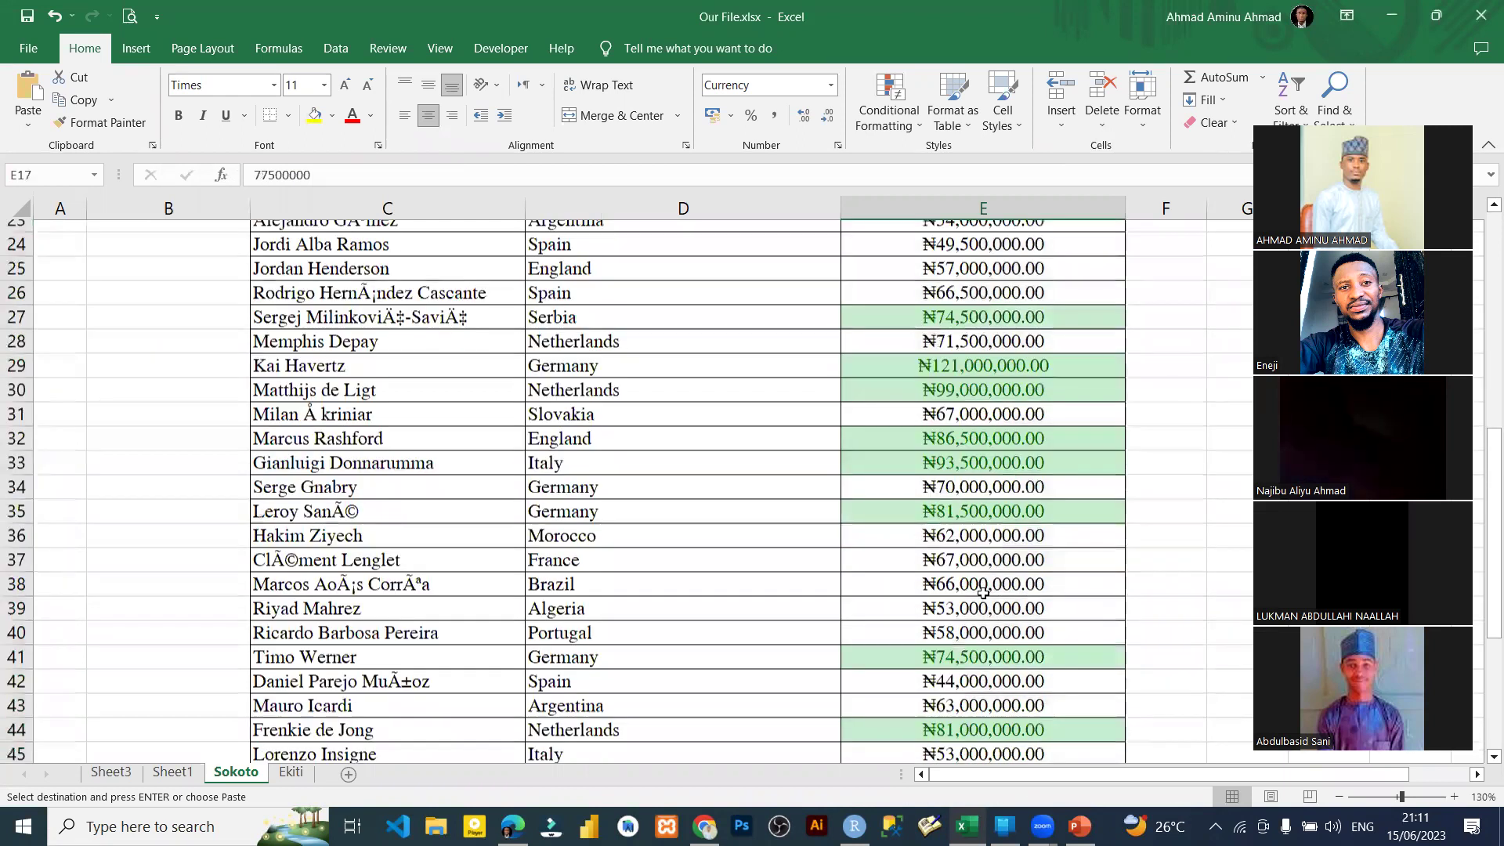
pyautogui.scroll(-5, 984, 592)
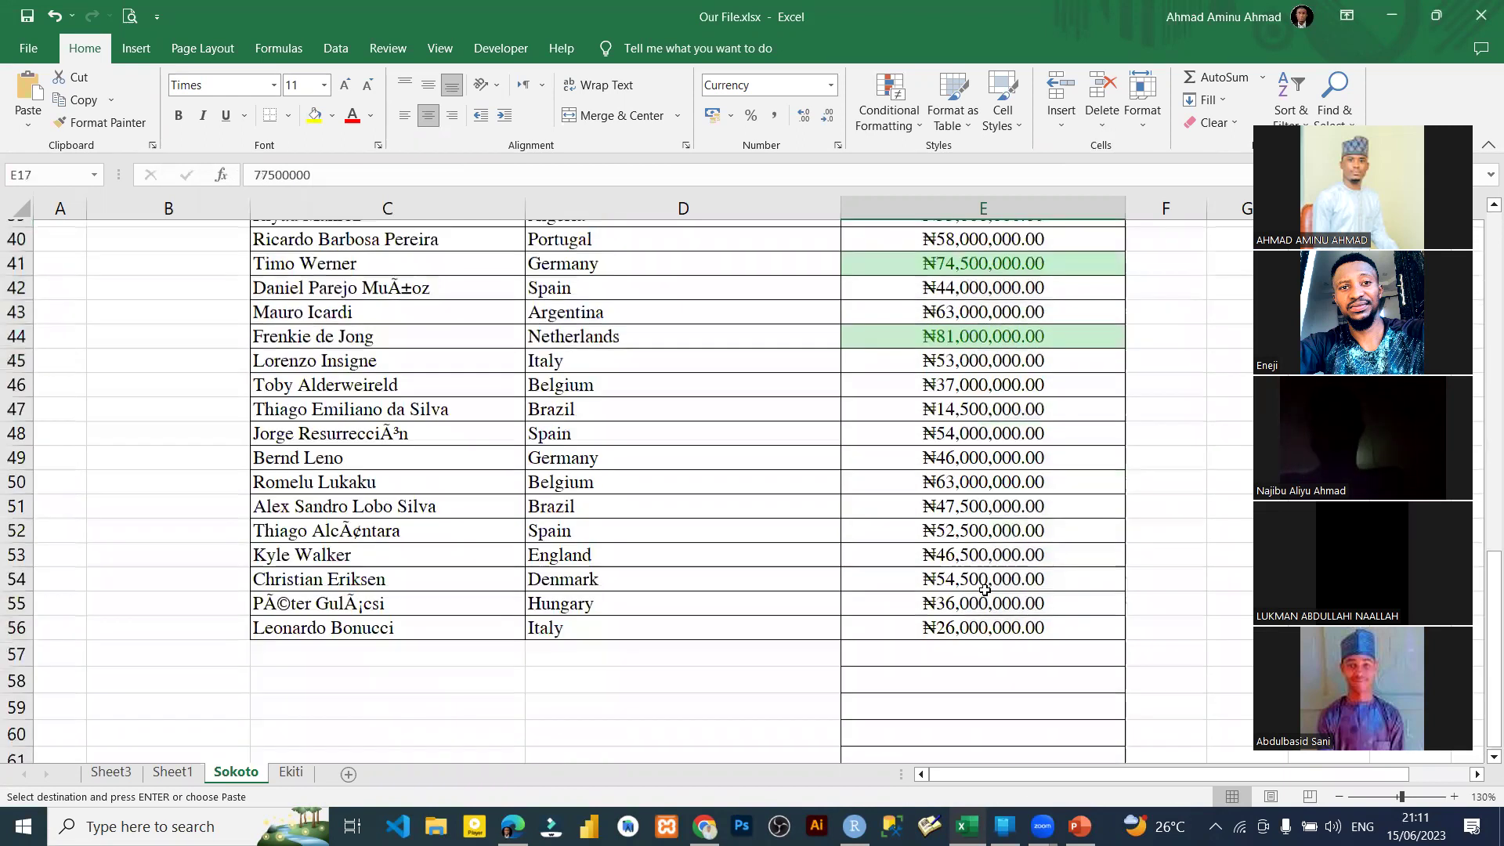
pyautogui.scroll(13, 962, 400)
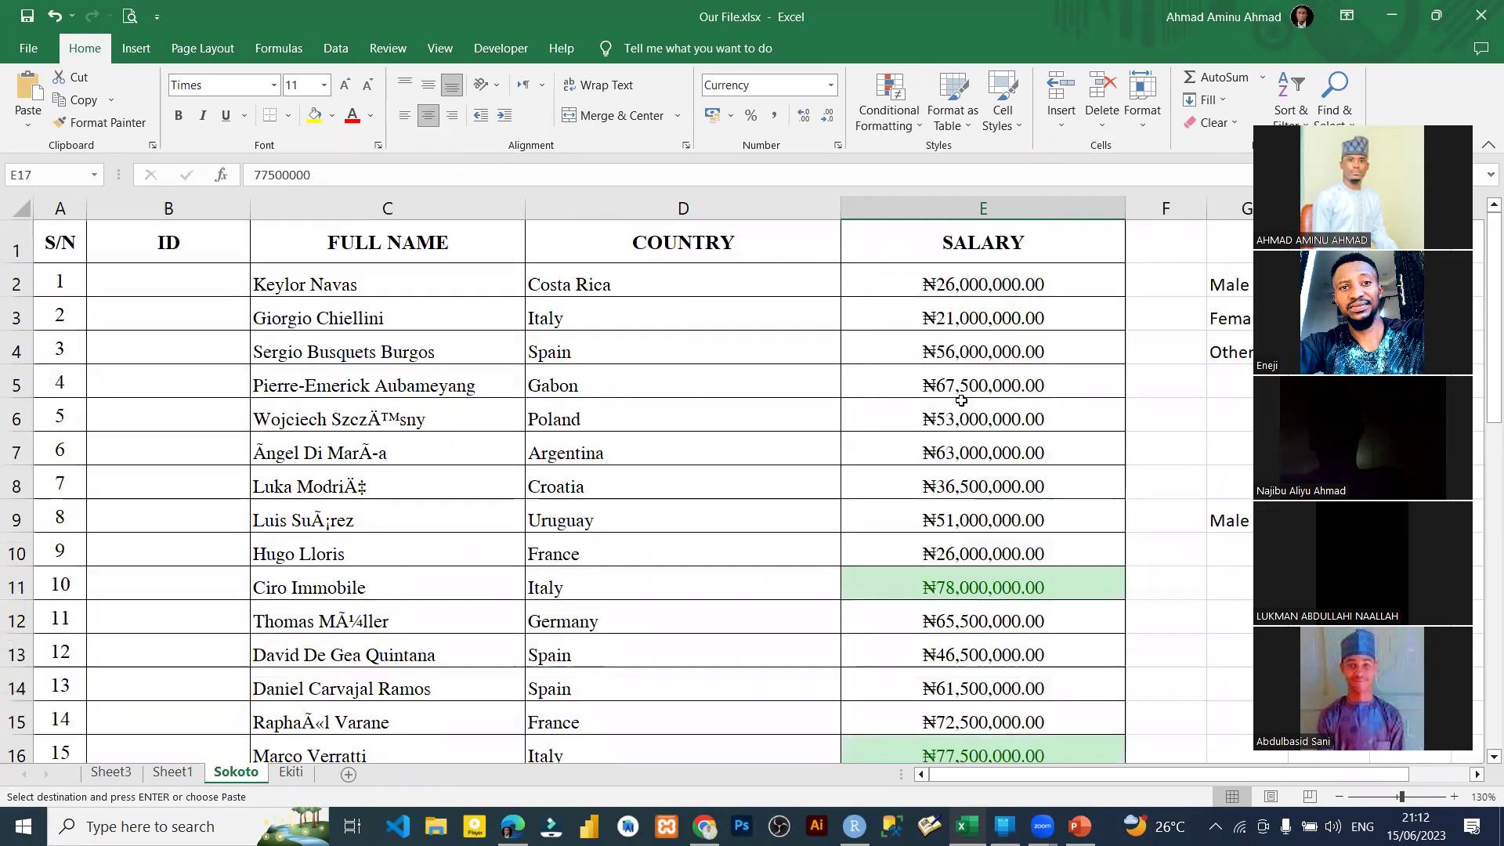
pyautogui.scroll(-4, 955, 501)
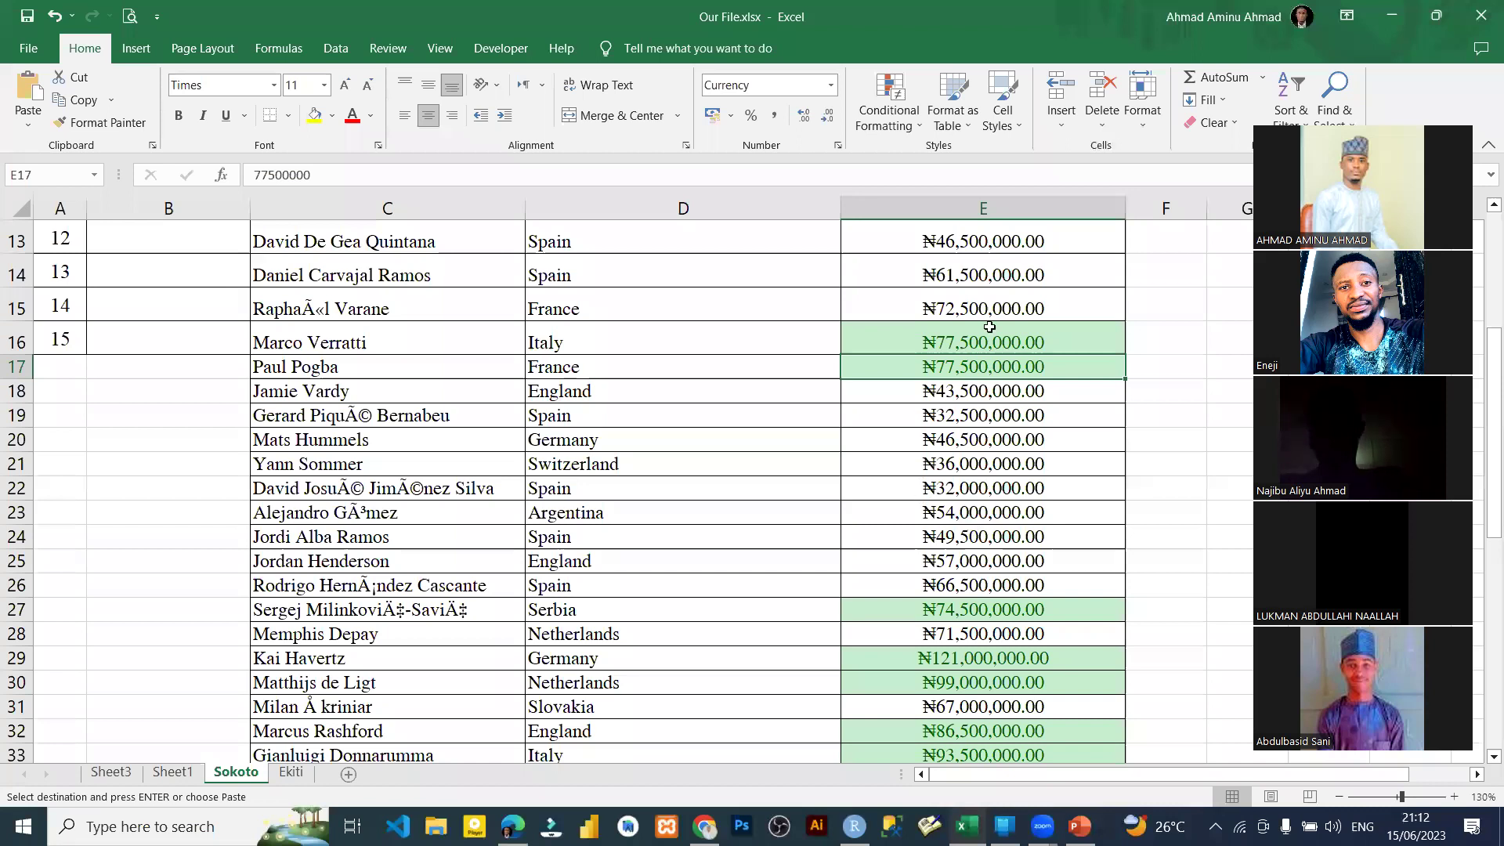
pyautogui.scroll(4, 980, 309)
# Step: Clear the conditional formatting rules from all salary cells from E2 down
pyautogui.click(977, 290)
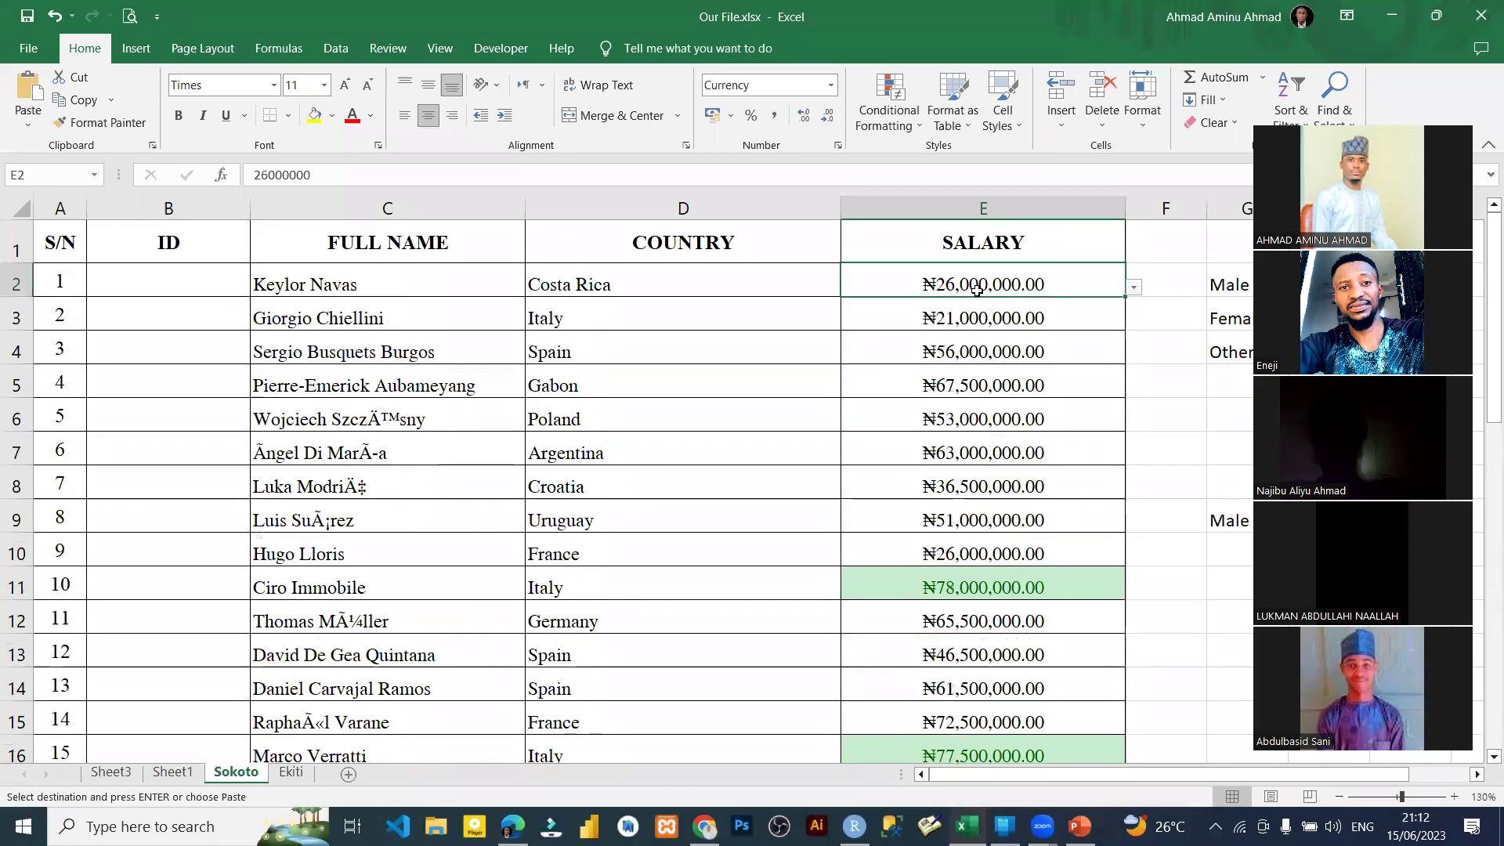
pyautogui.hotkey('ctrl', 'shift', 'Down')
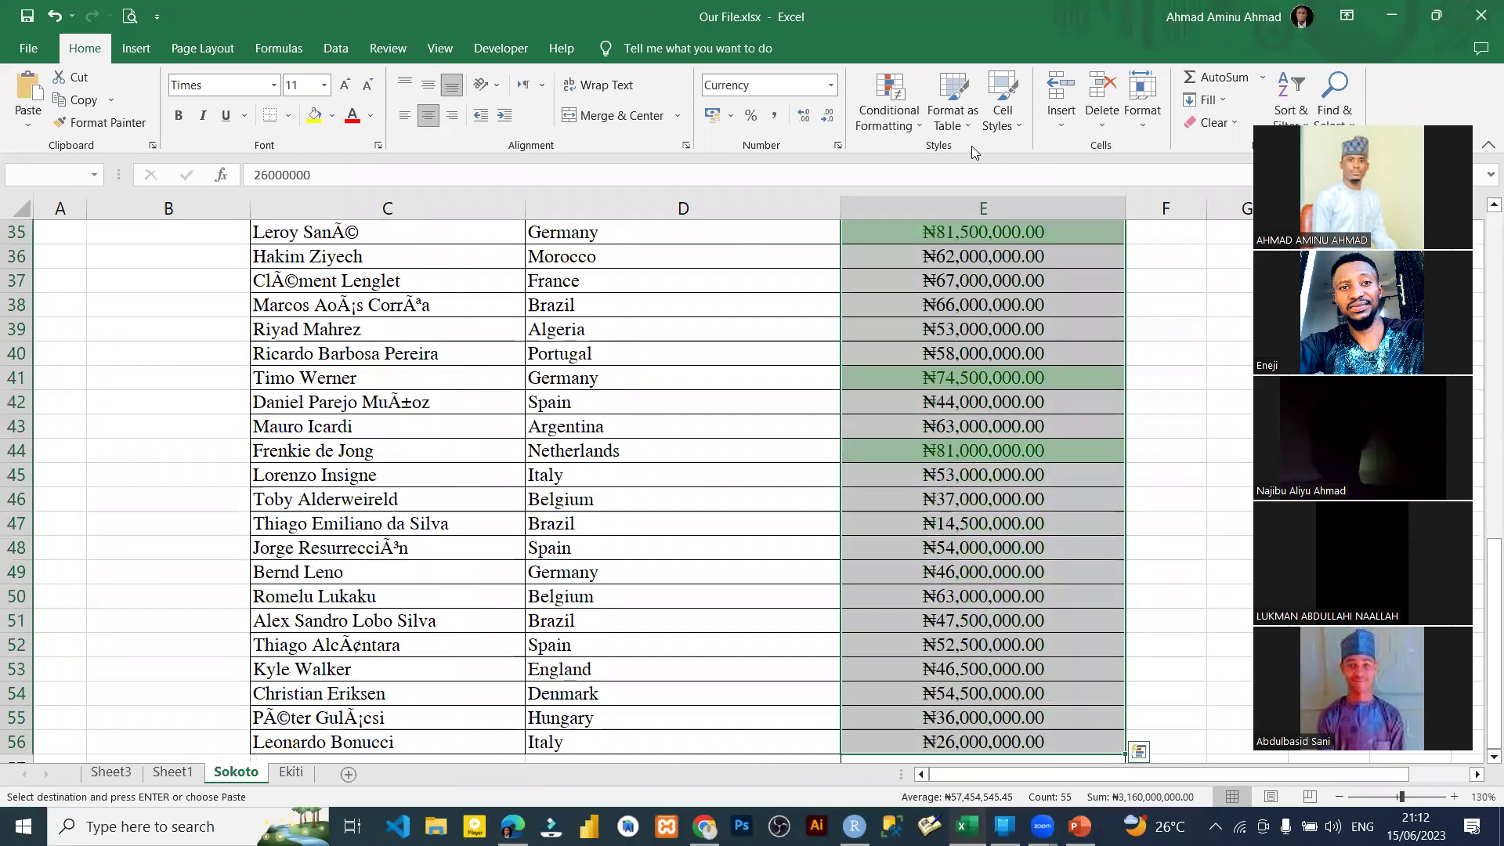
pyautogui.click(880, 125)
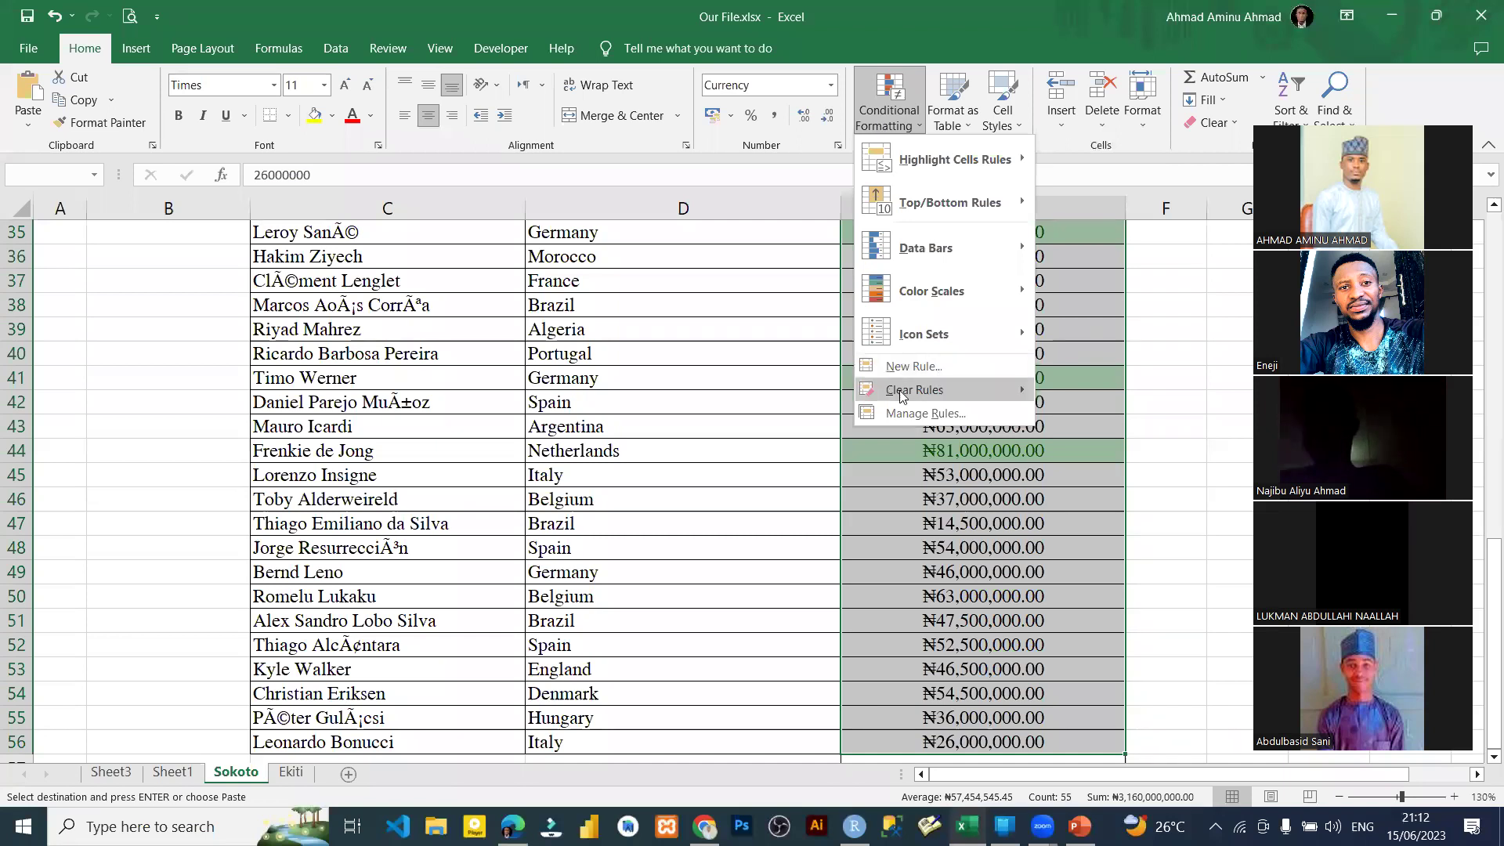
pyautogui.click(940, 390)
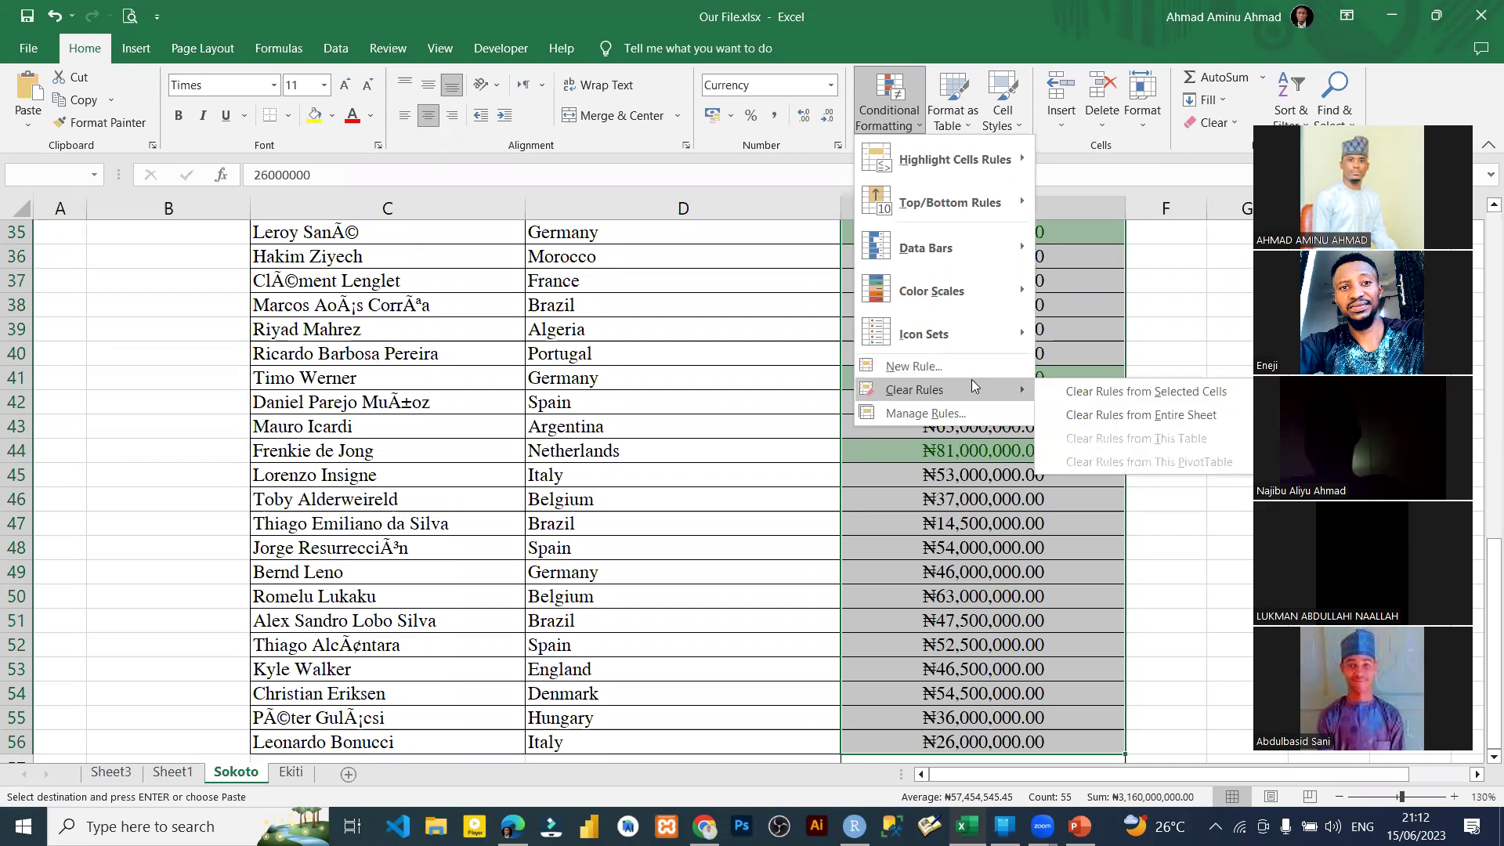
pyautogui.click(1108, 395)
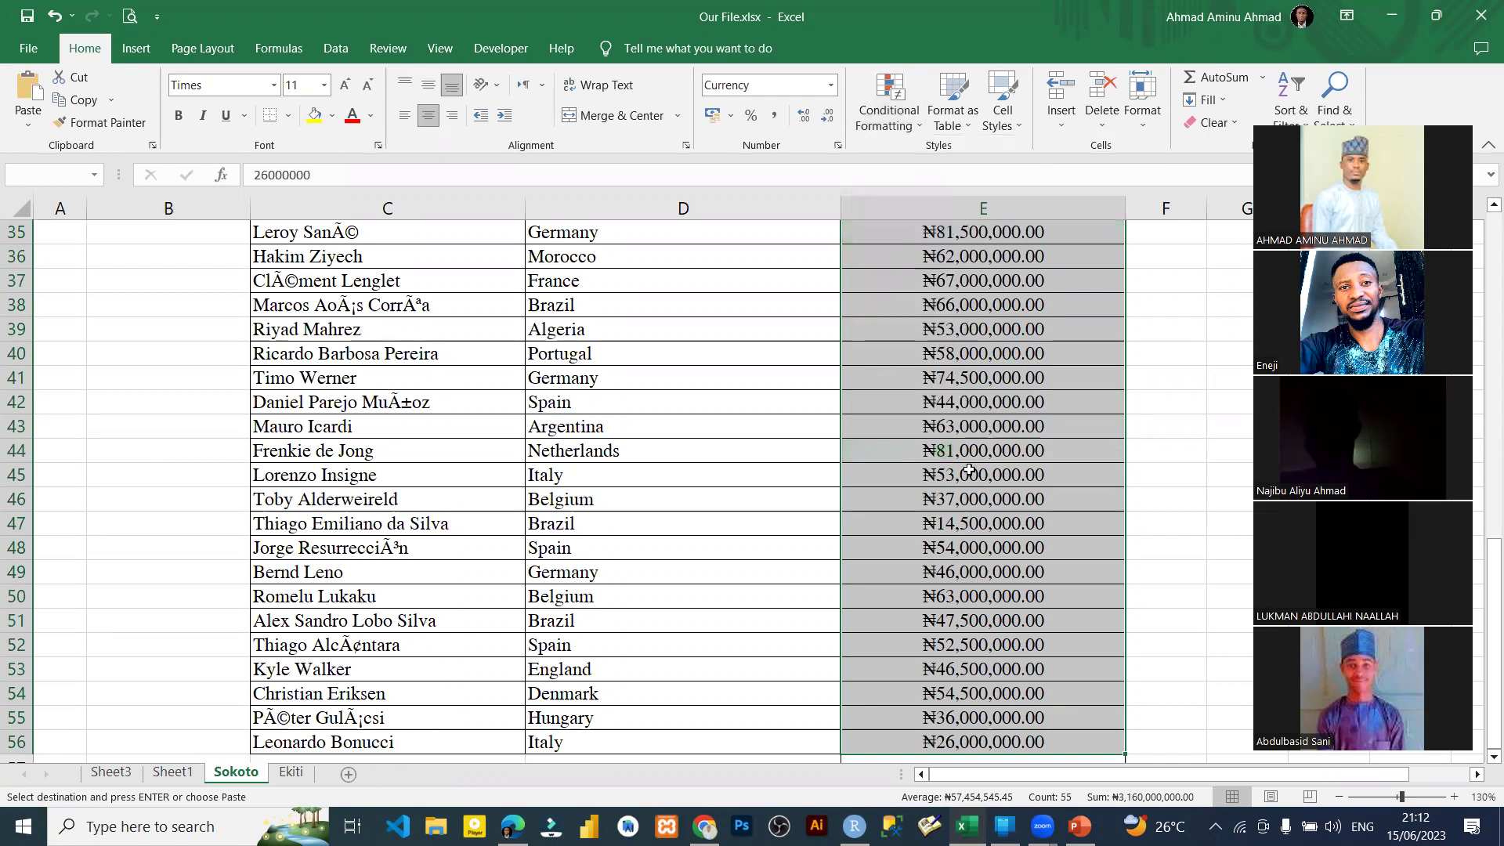
# Step: Apply a Top 10% conditional formatting rule to the selected salaries, using Light Red Fill with Dark Red Text
pyautogui.scroll(12, 743, 338)
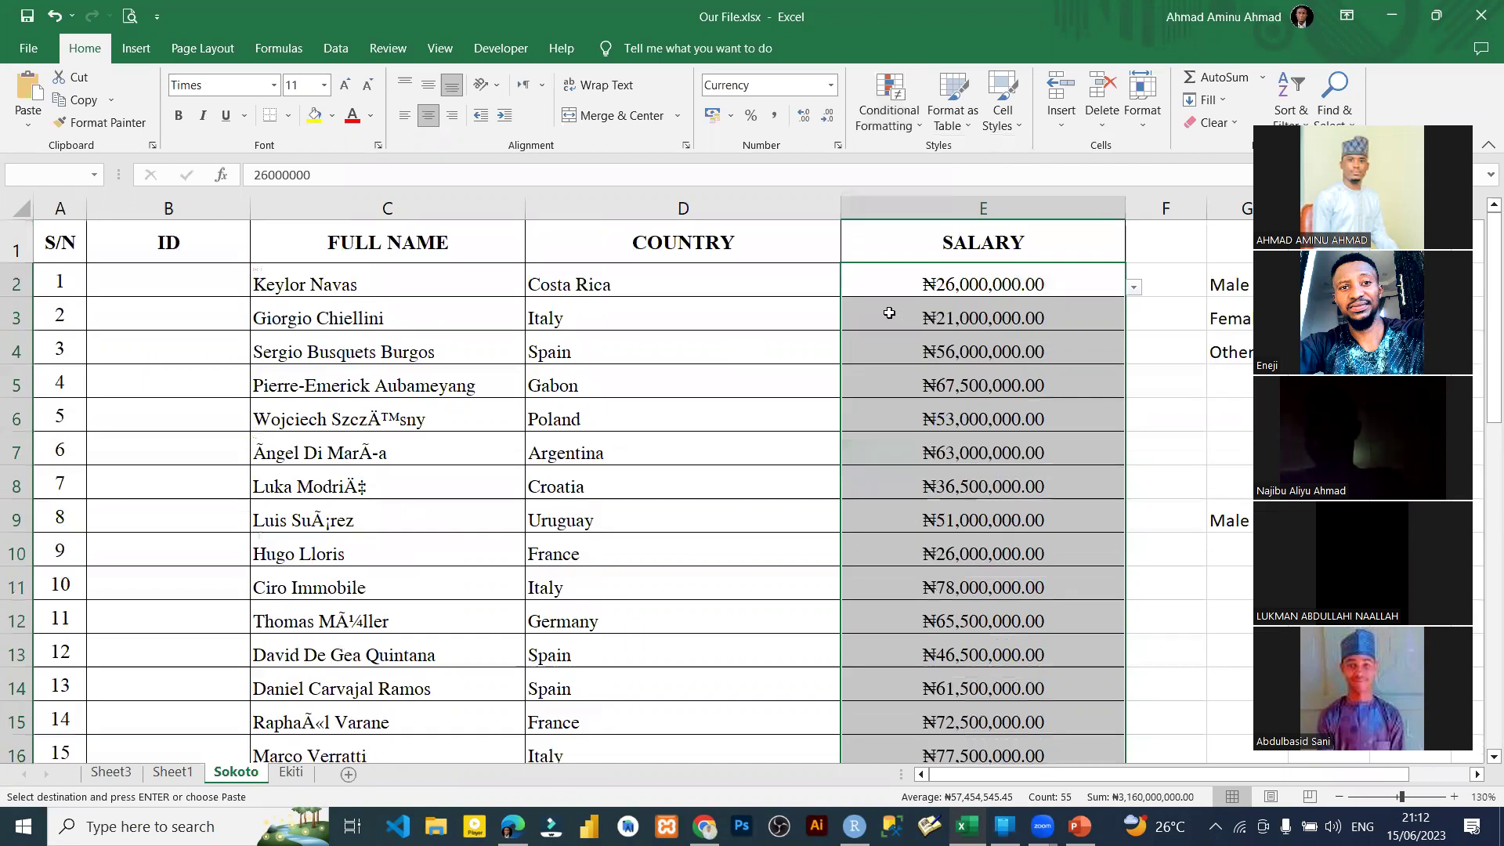
pyautogui.click(890, 125)
pyautogui.moveTo(973, 201)
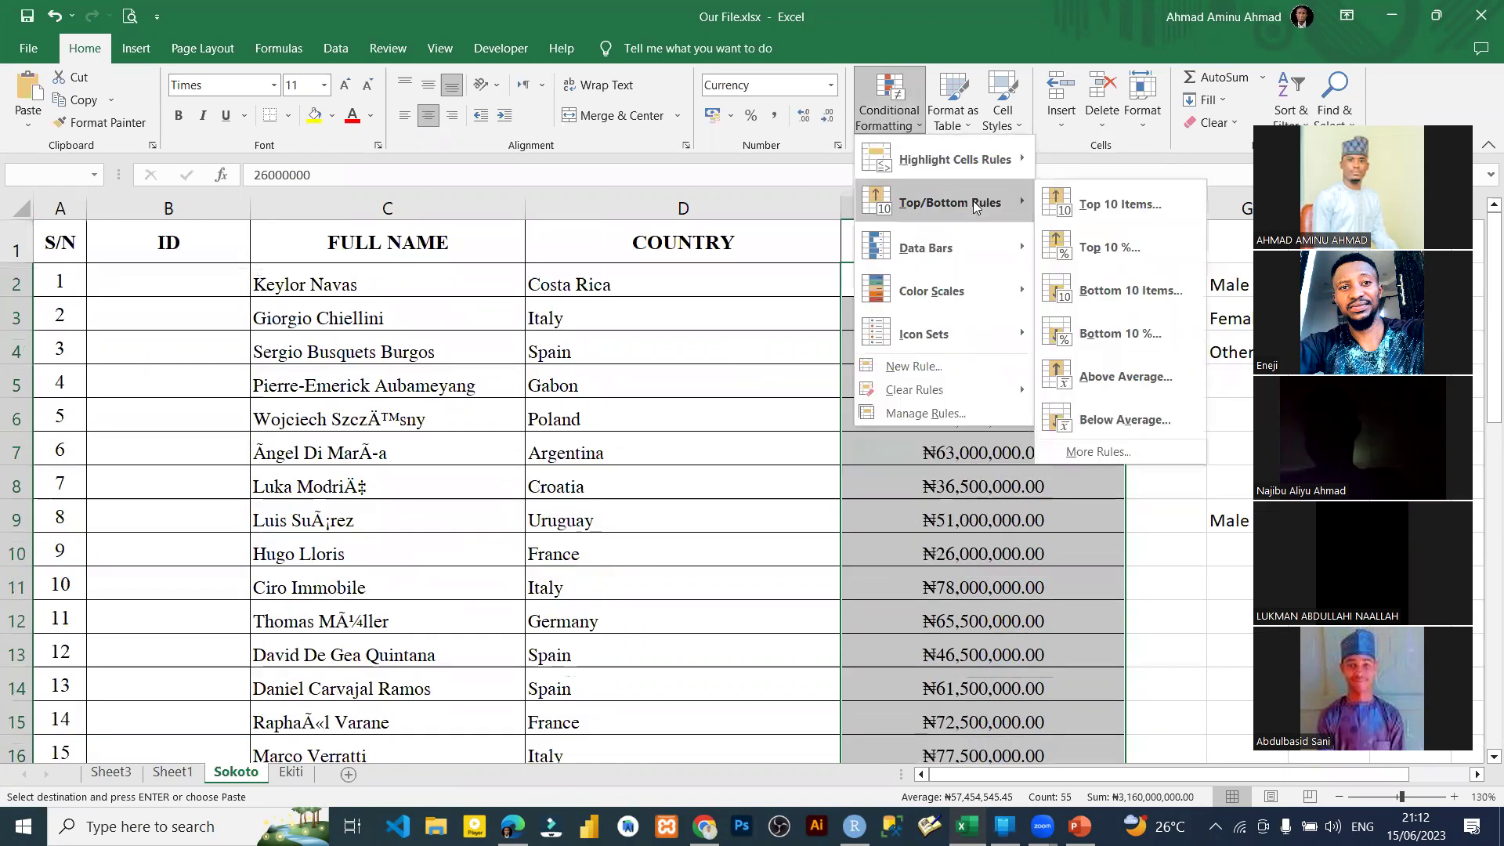
pyautogui.click(1089, 250)
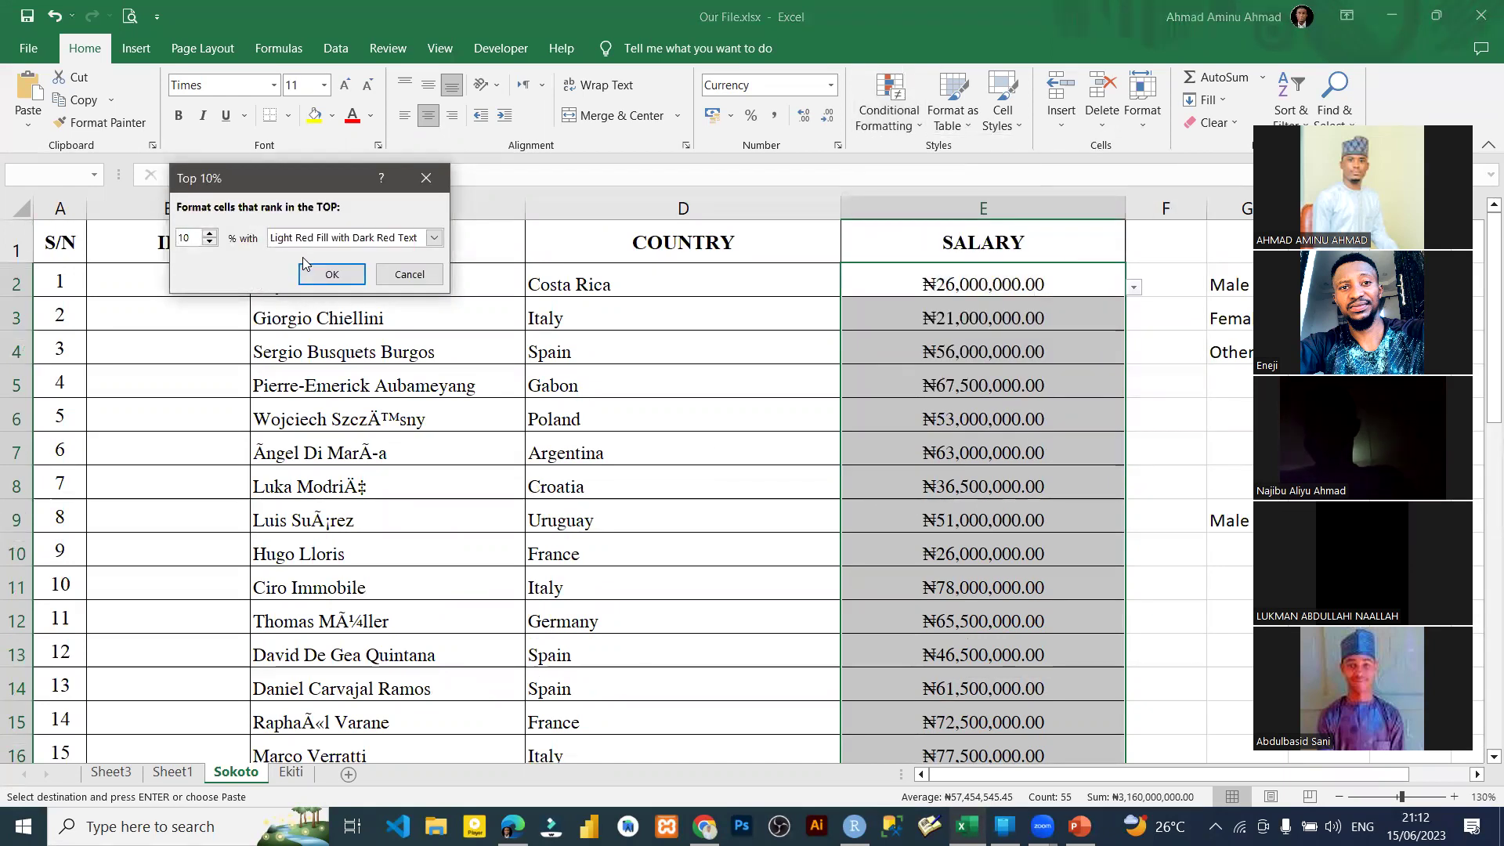
pyautogui.click(349, 280)
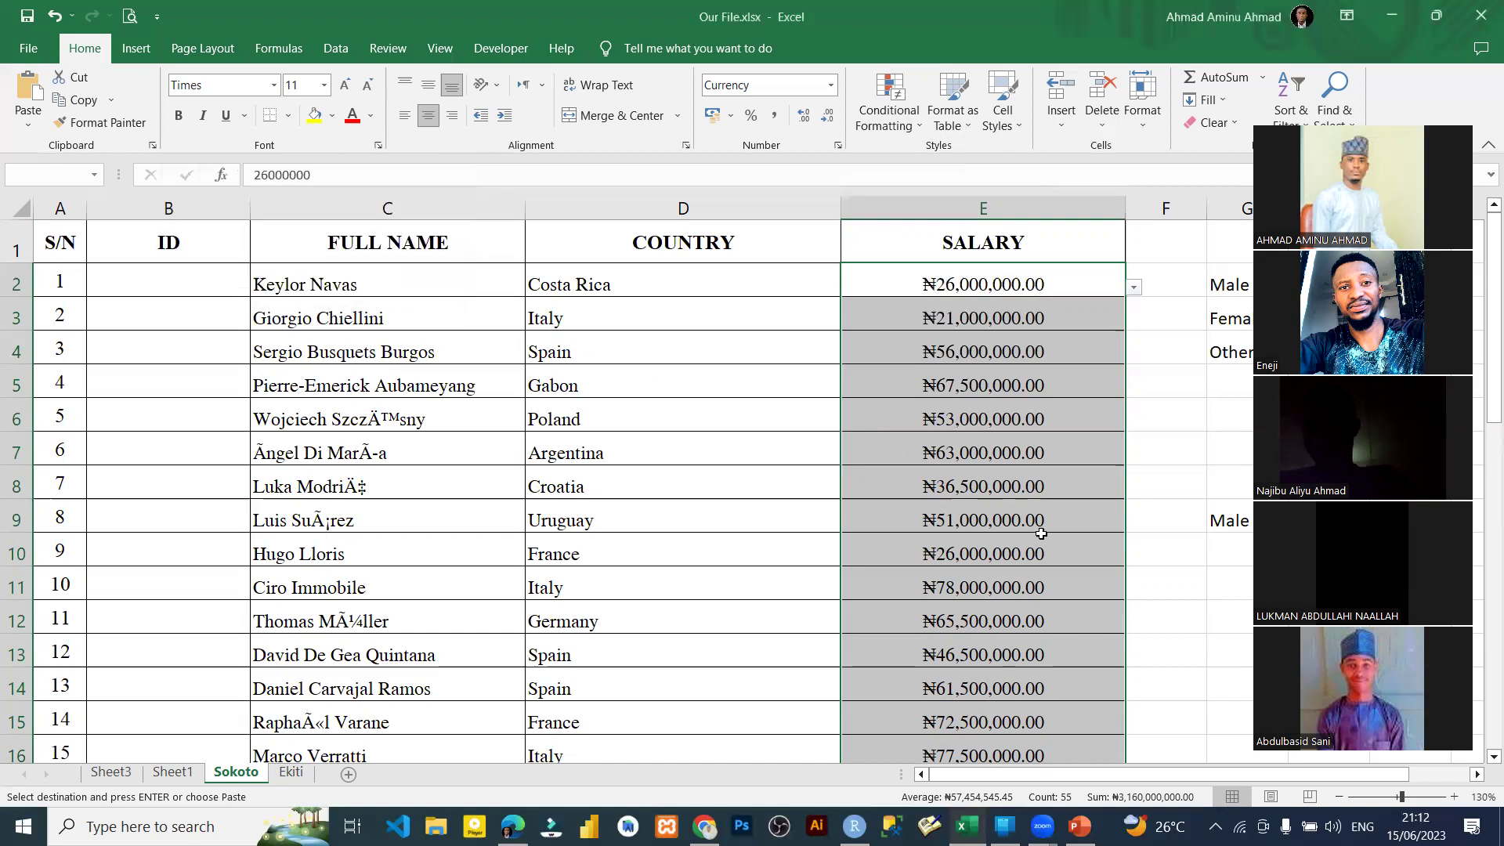
# Step: Examine which salaries the top 10% rule highlights throughout the SALARY column
pyautogui.scroll(-5, 1043, 539)
pyautogui.scroll(-11, 1043, 539)
pyautogui.scroll(9, 1043, 539)
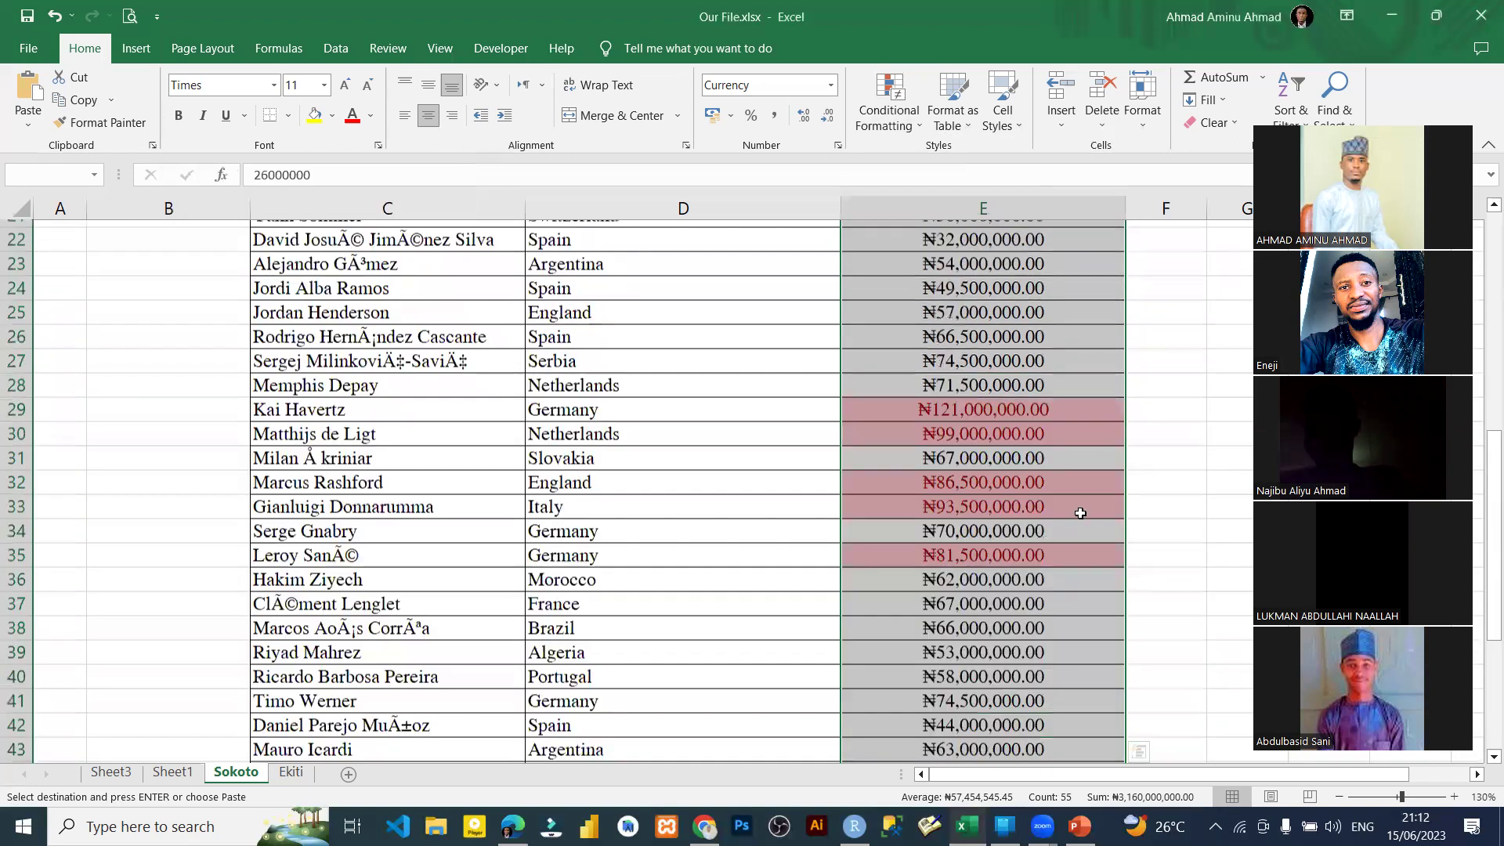
pyautogui.scroll(1, 1081, 513)
pyautogui.scroll(-1, 1082, 513)
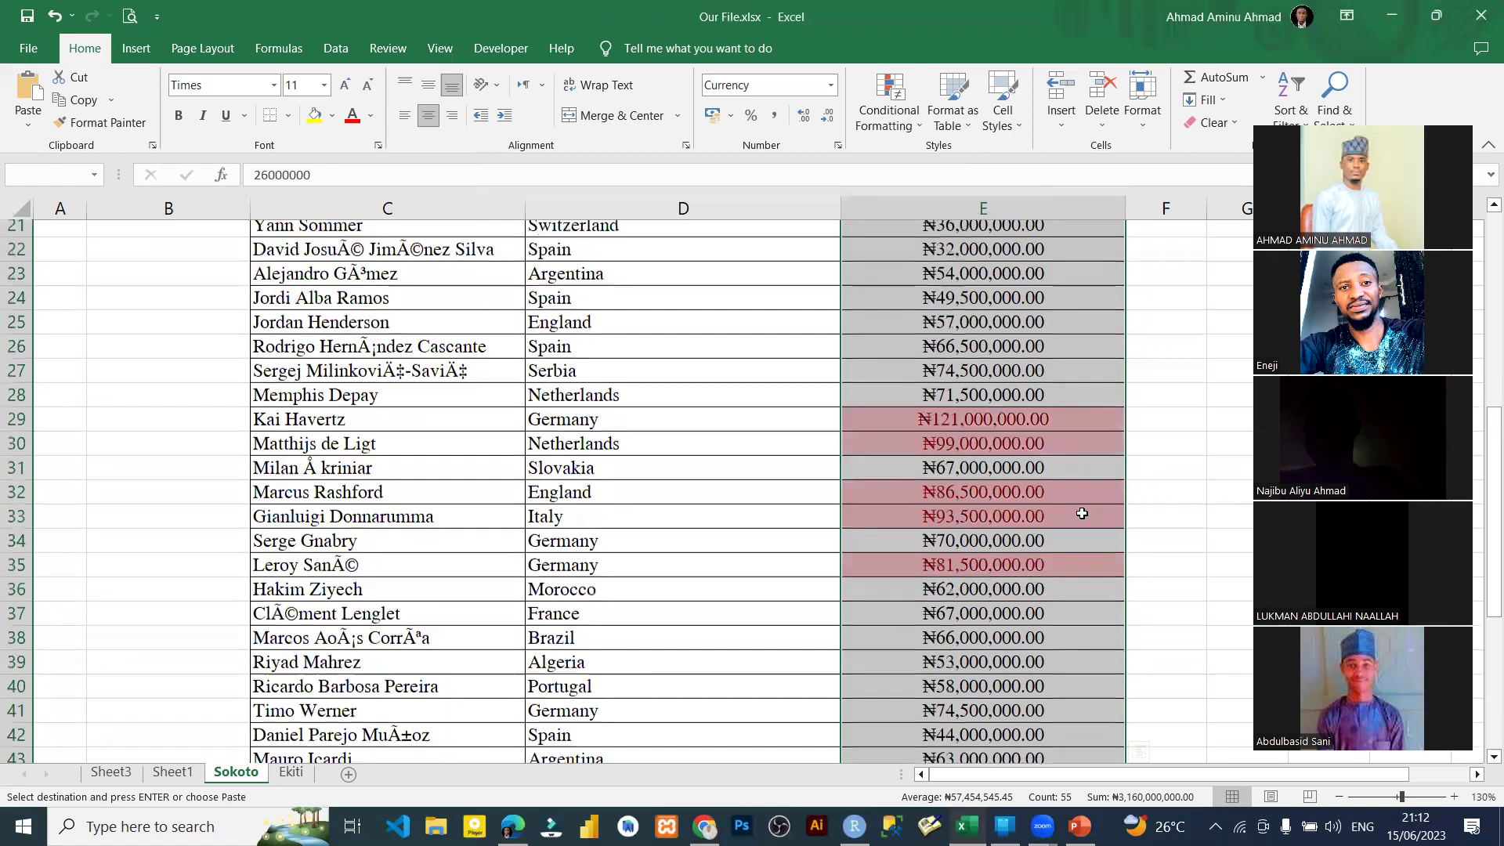
pyautogui.scroll(-1, 1081, 513)
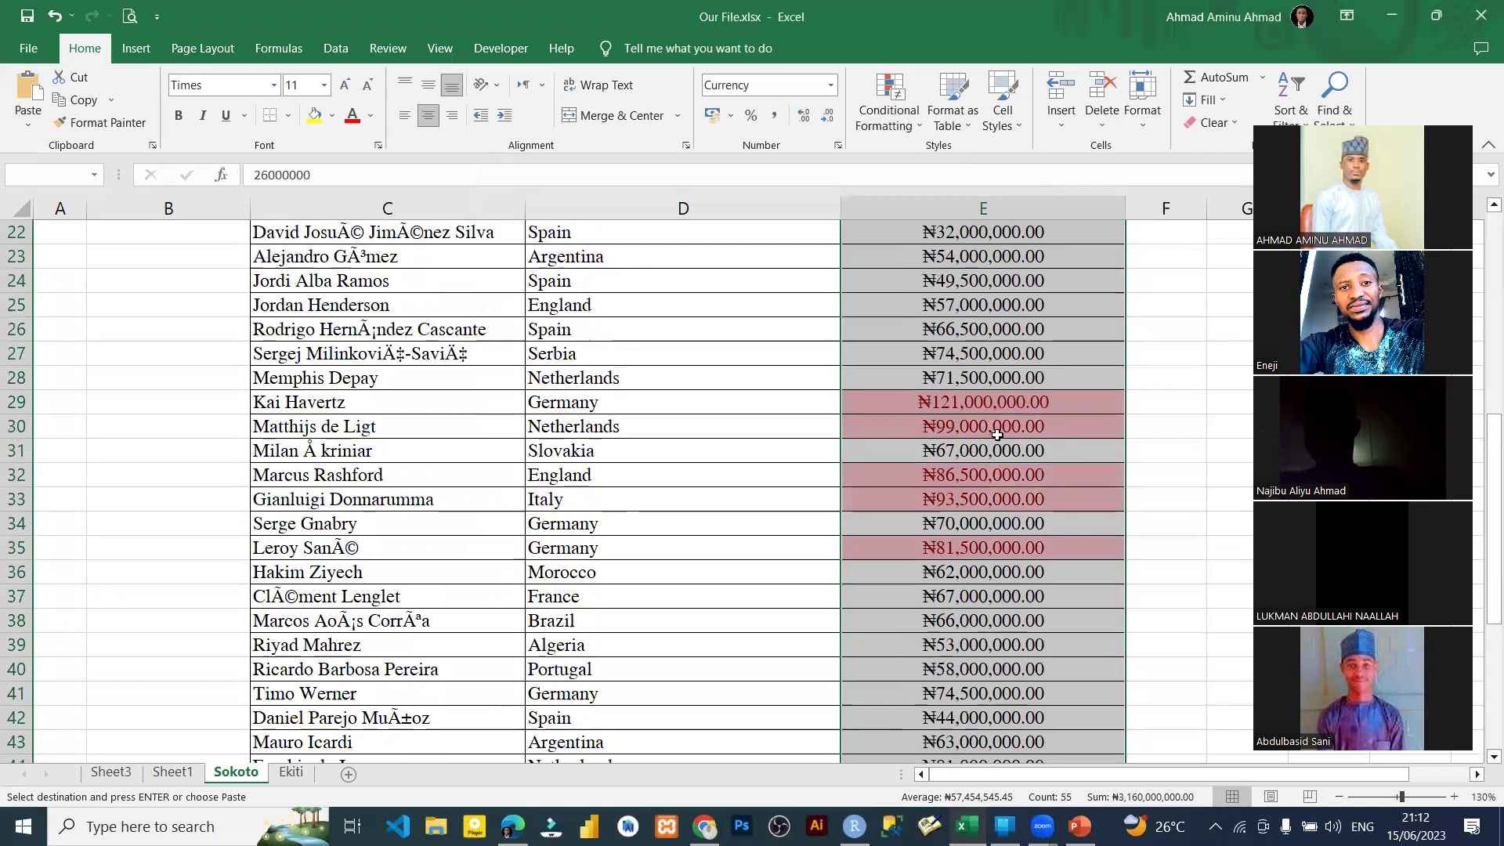
pyautogui.moveTo(976, 407); pyautogui.dragTo(1003, 546)
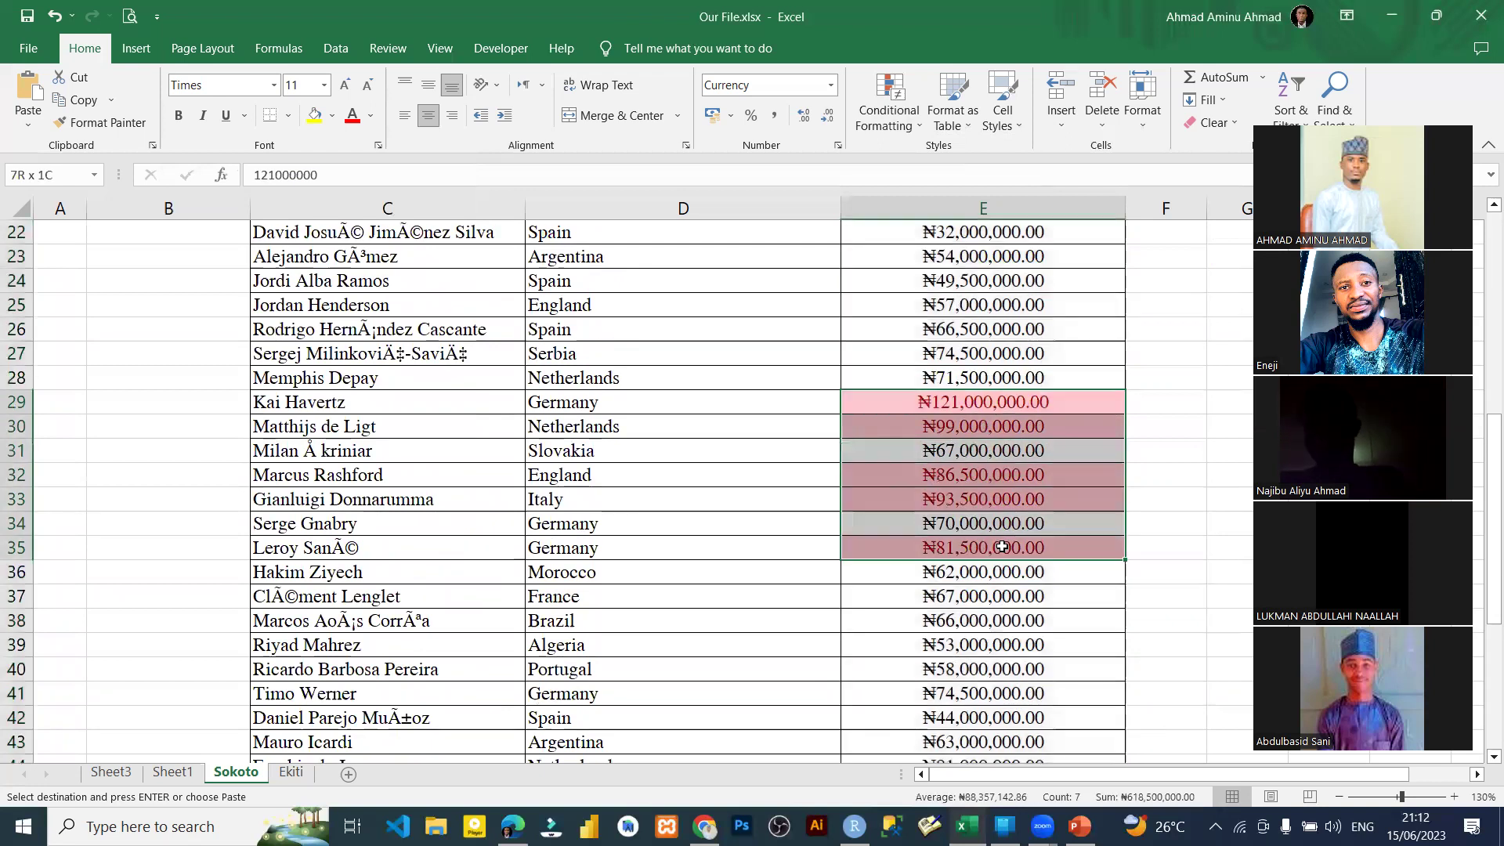
pyautogui.moveTo(987, 402); pyautogui.dragTo(1011, 549)
pyautogui.click(956, 405)
pyautogui.click(960, 427)
pyautogui.click(980, 473)
pyautogui.click(972, 498)
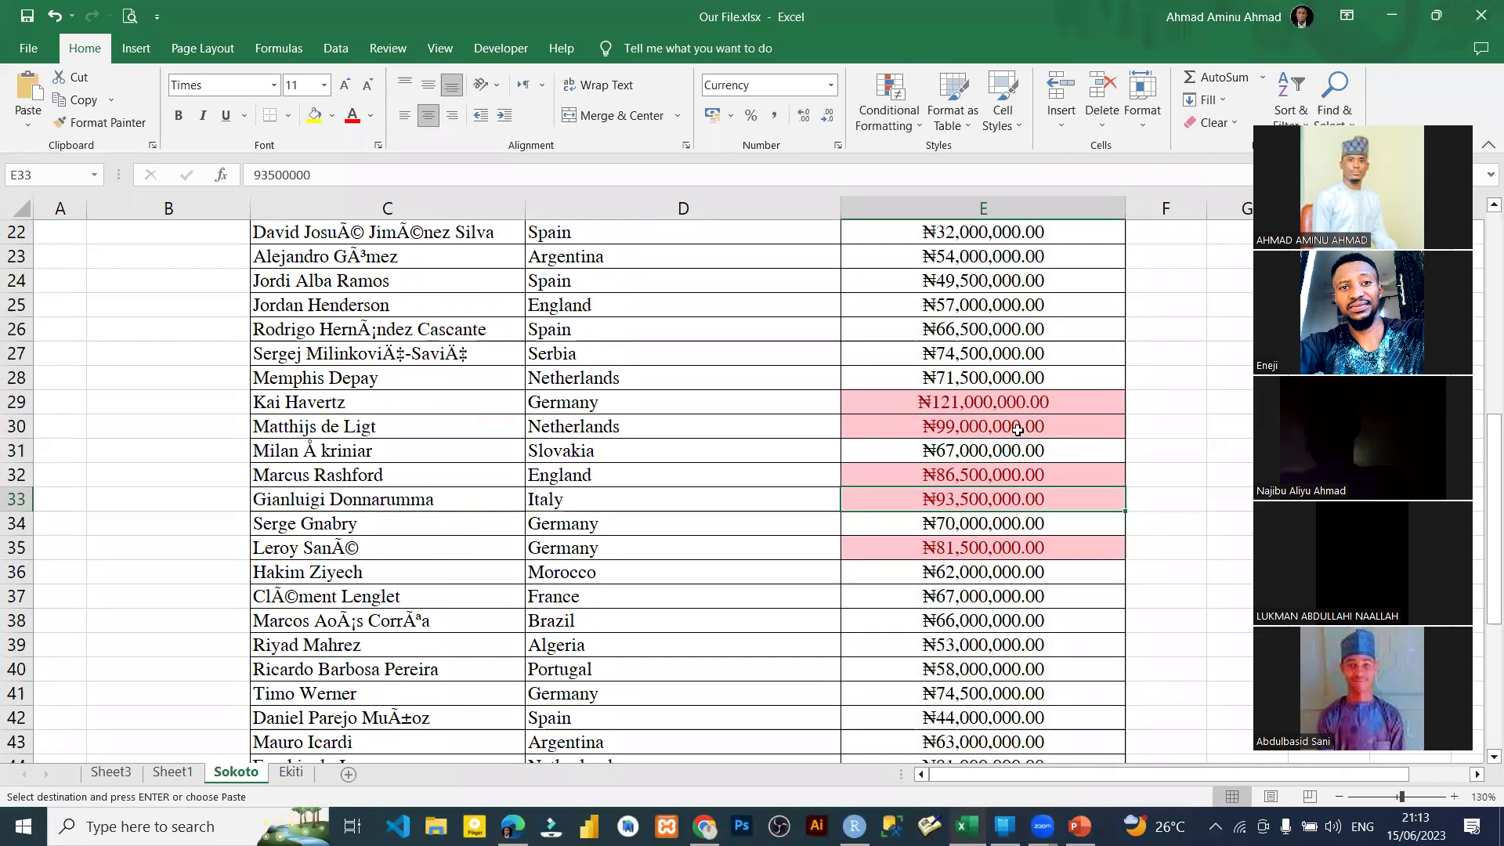
pyautogui.moveTo(963, 491); pyautogui.dragTo(980, 548)
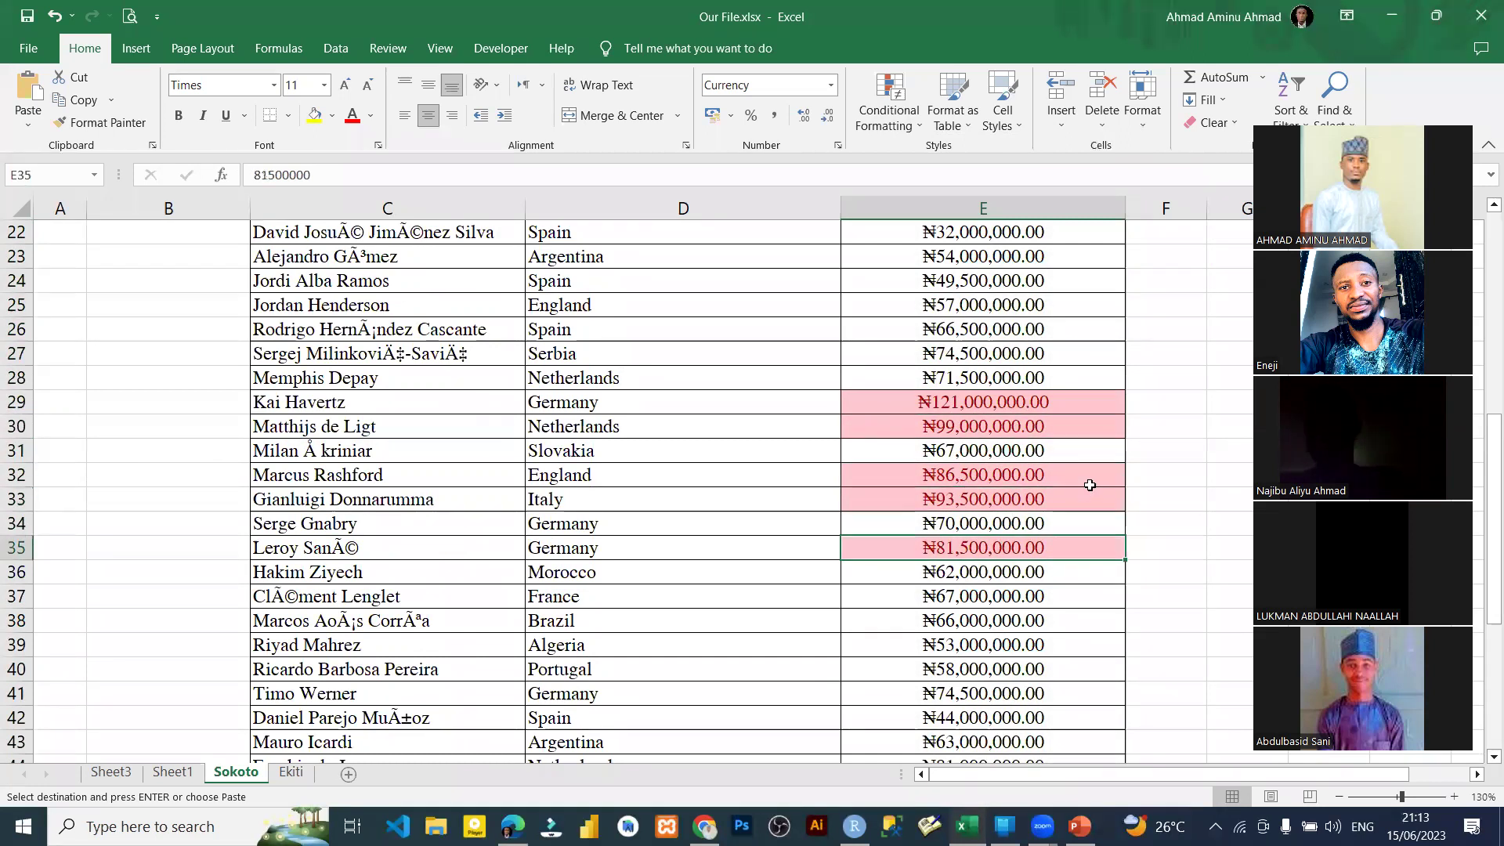
pyautogui.click(1172, 402)
# Step: Total all salaries from E2 to E56 in cell E57 with the SUM function
pyautogui.scroll(-9, 1088, 584)
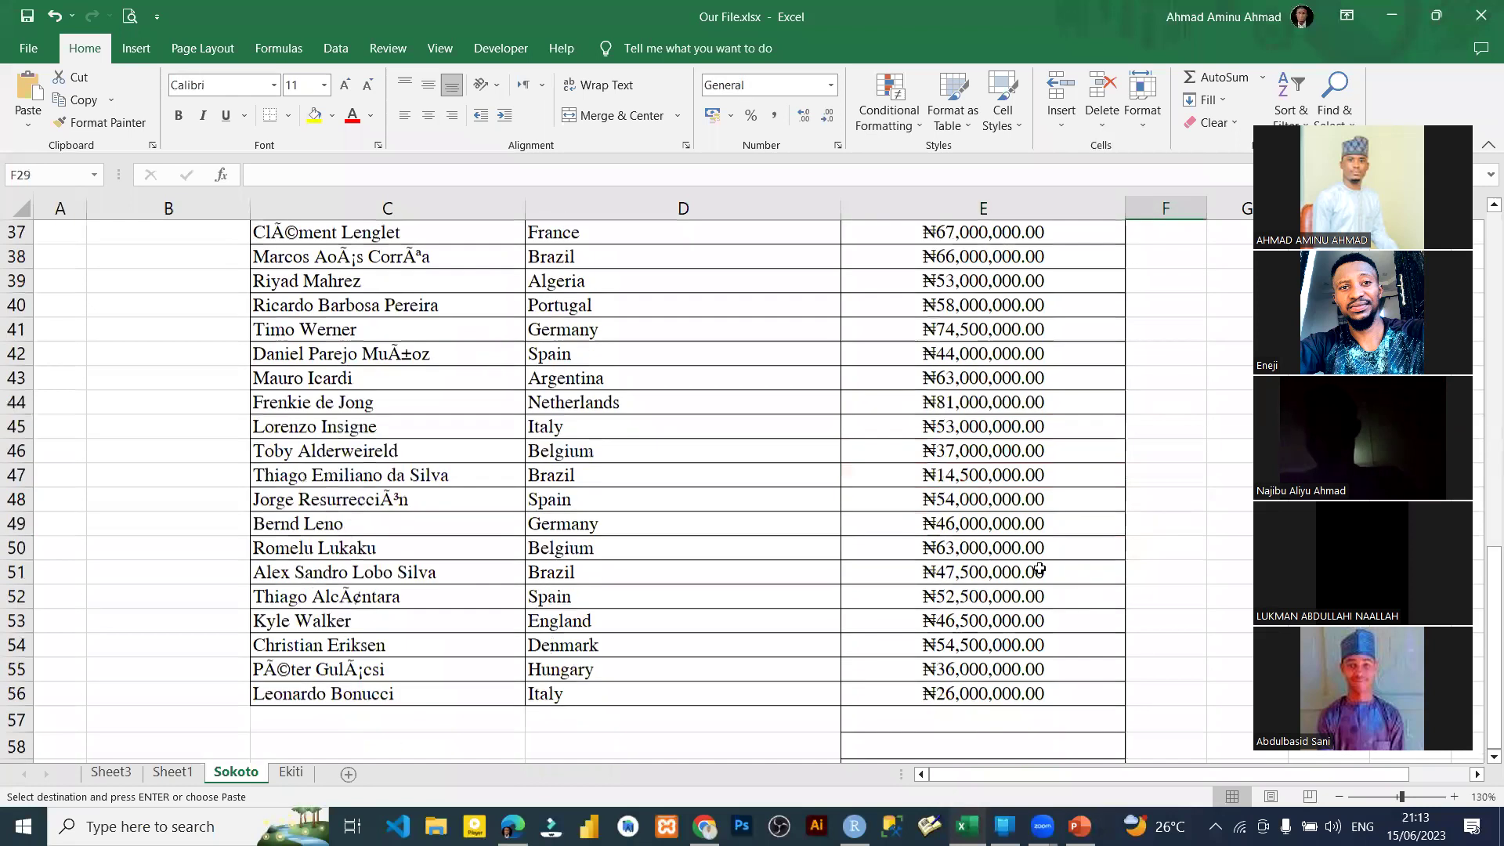
pyautogui.click(983, 429)
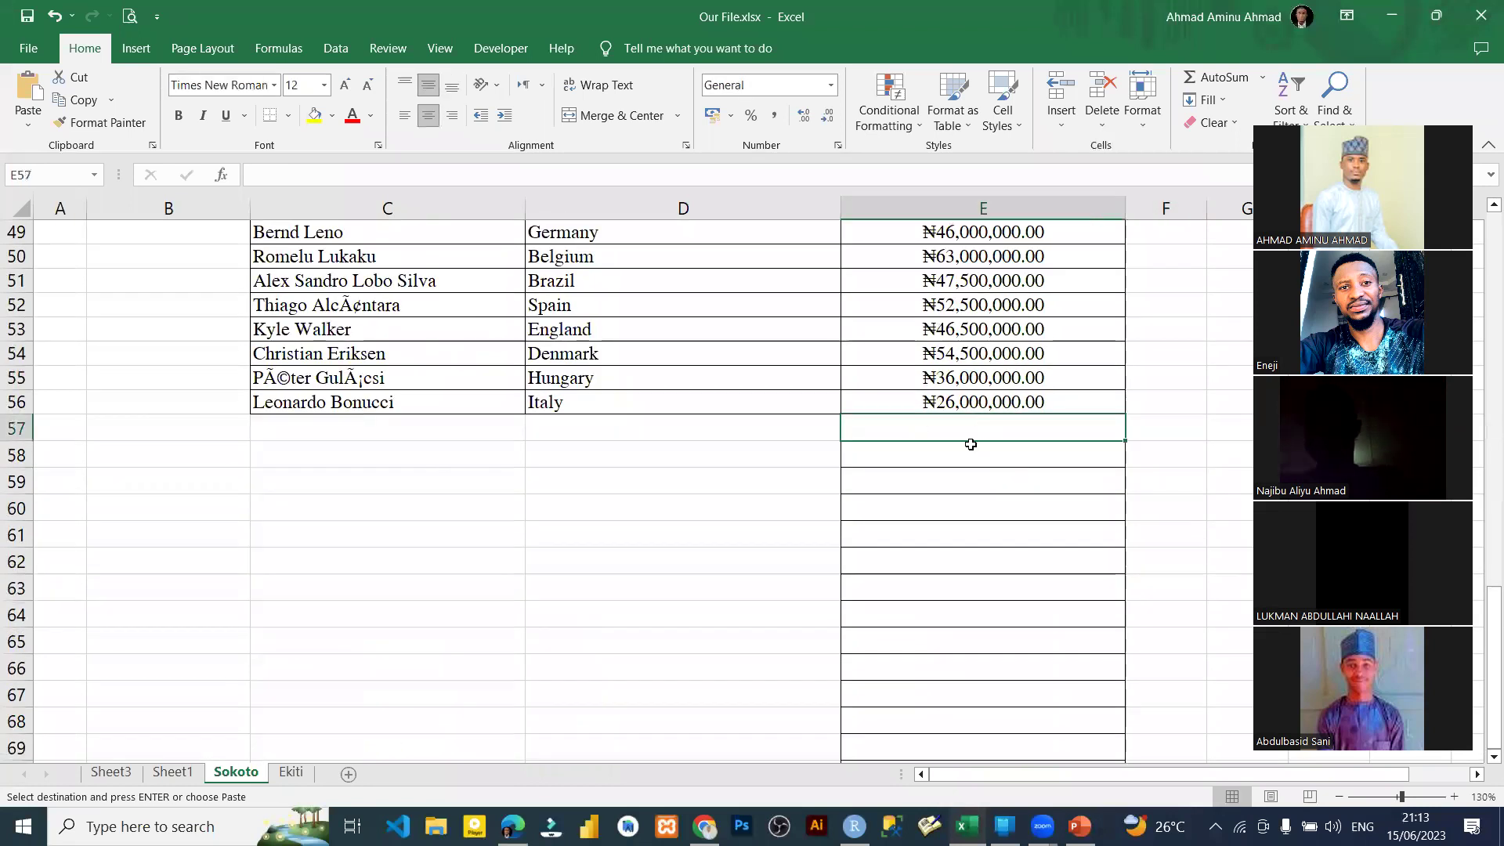
pyautogui.write('=TOT')
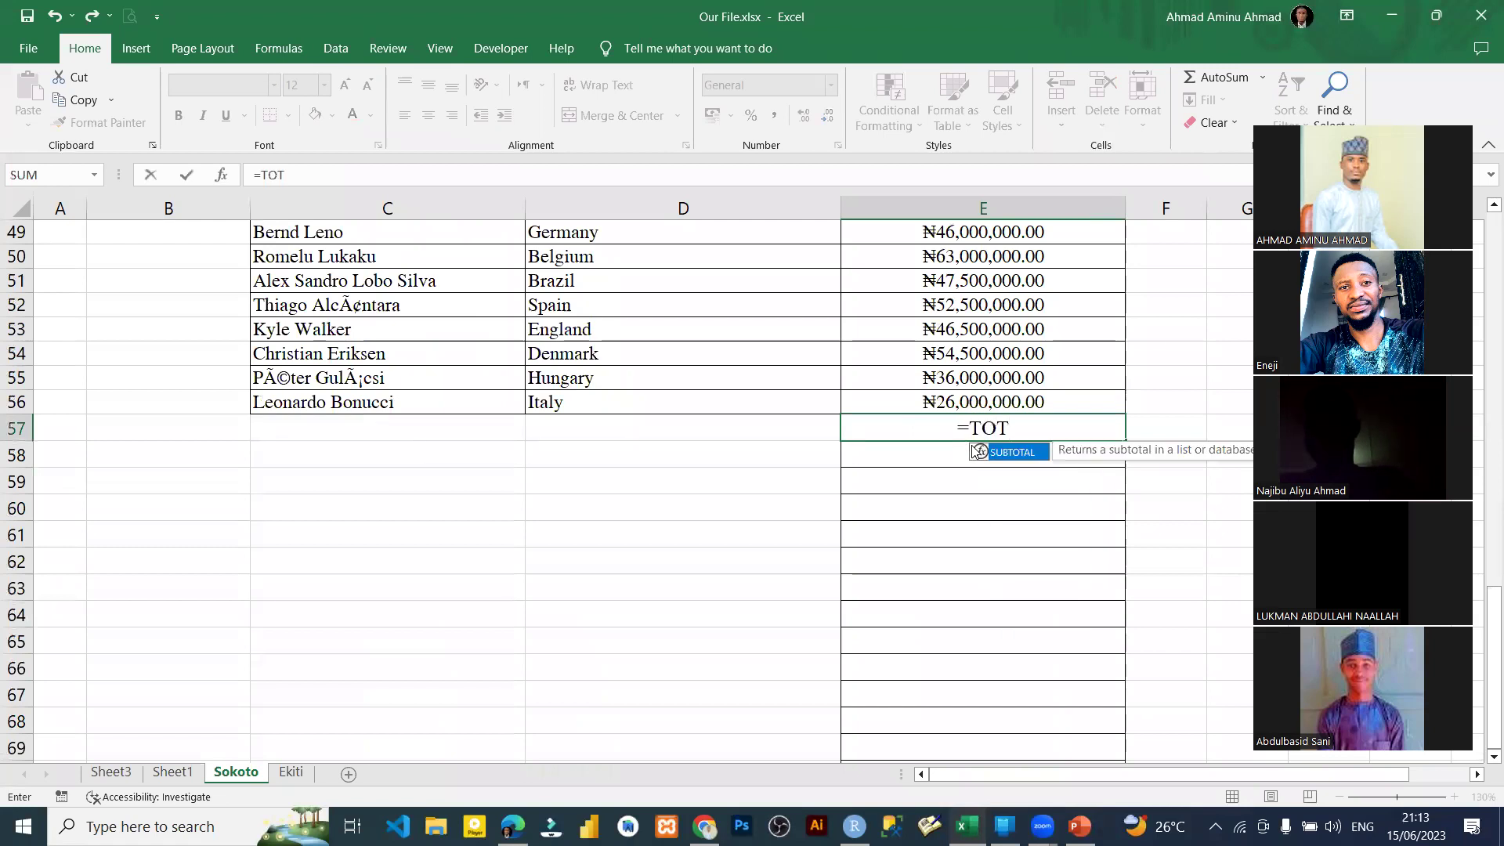
pyautogui.press('BackSpace')
pyautogui.press('BackSpace')
pyautogui.press('BackSpace')
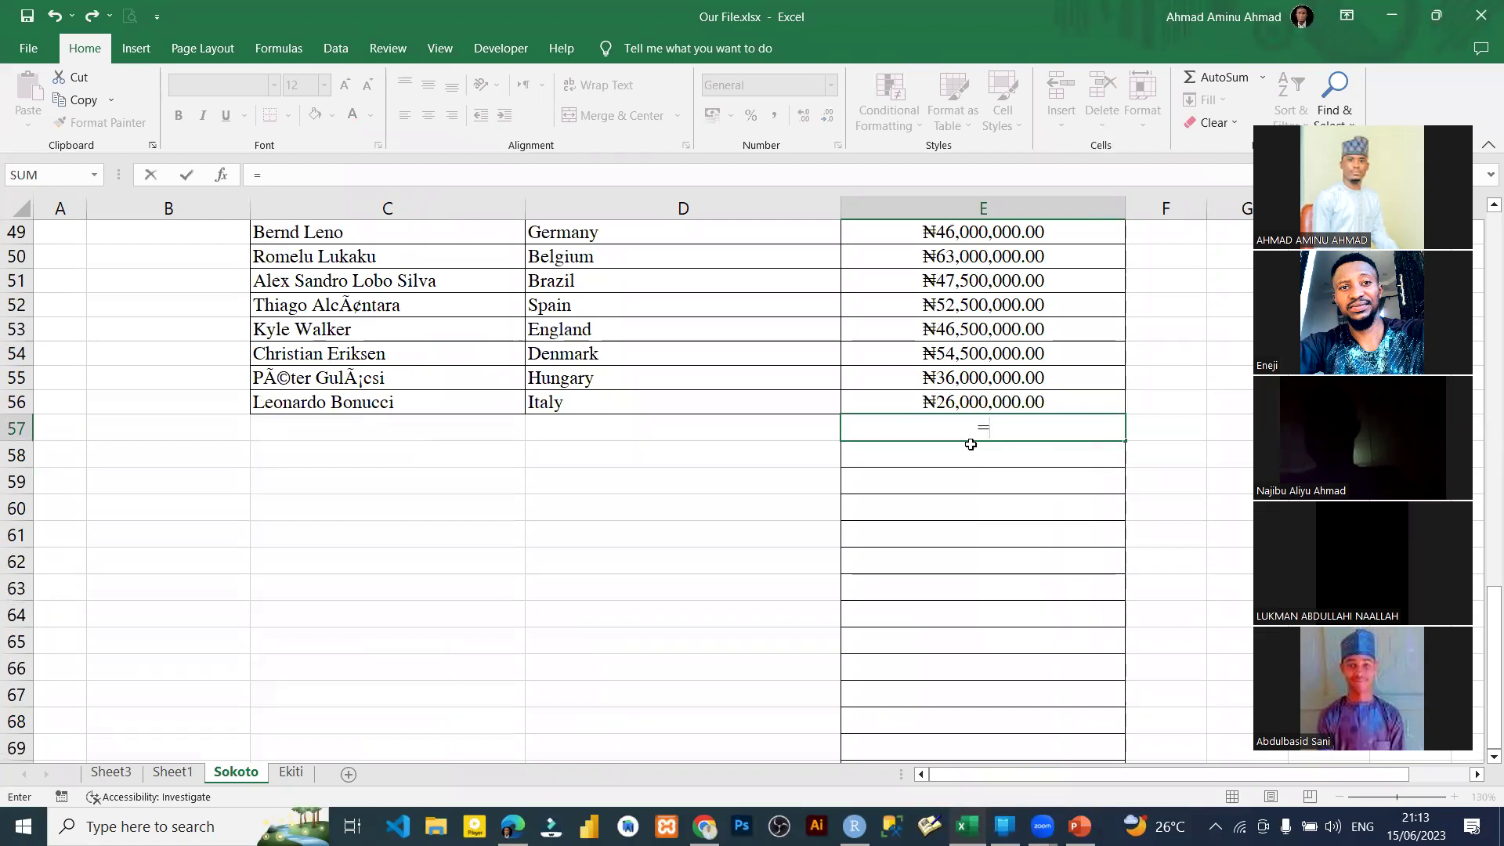
pyautogui.write('SUM')
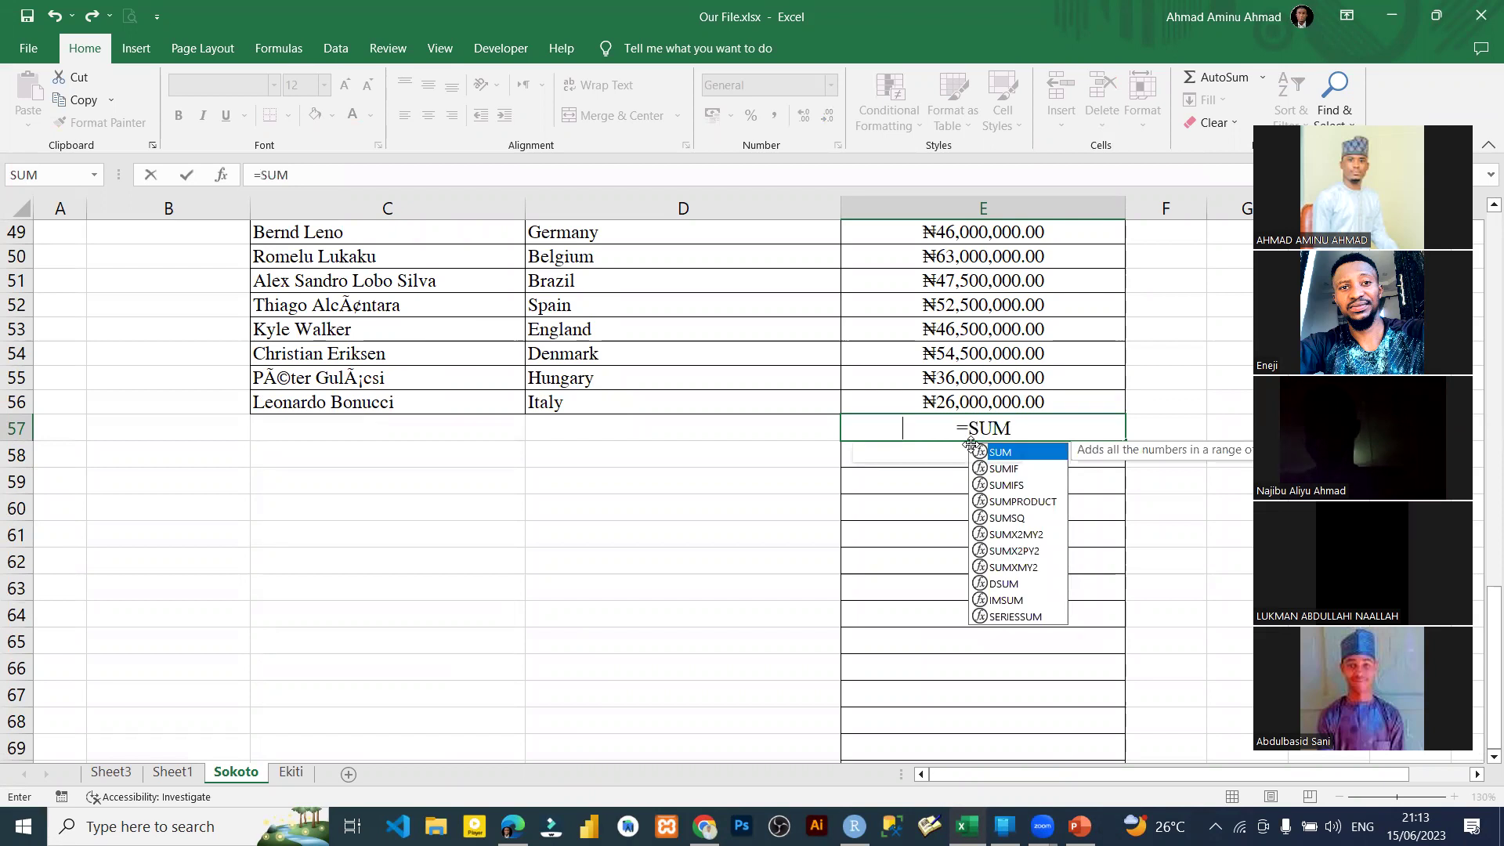
pyautogui.doubleClick(979, 453)
pyautogui.scroll(12, 998, 404)
pyautogui.scroll(4, 976, 226)
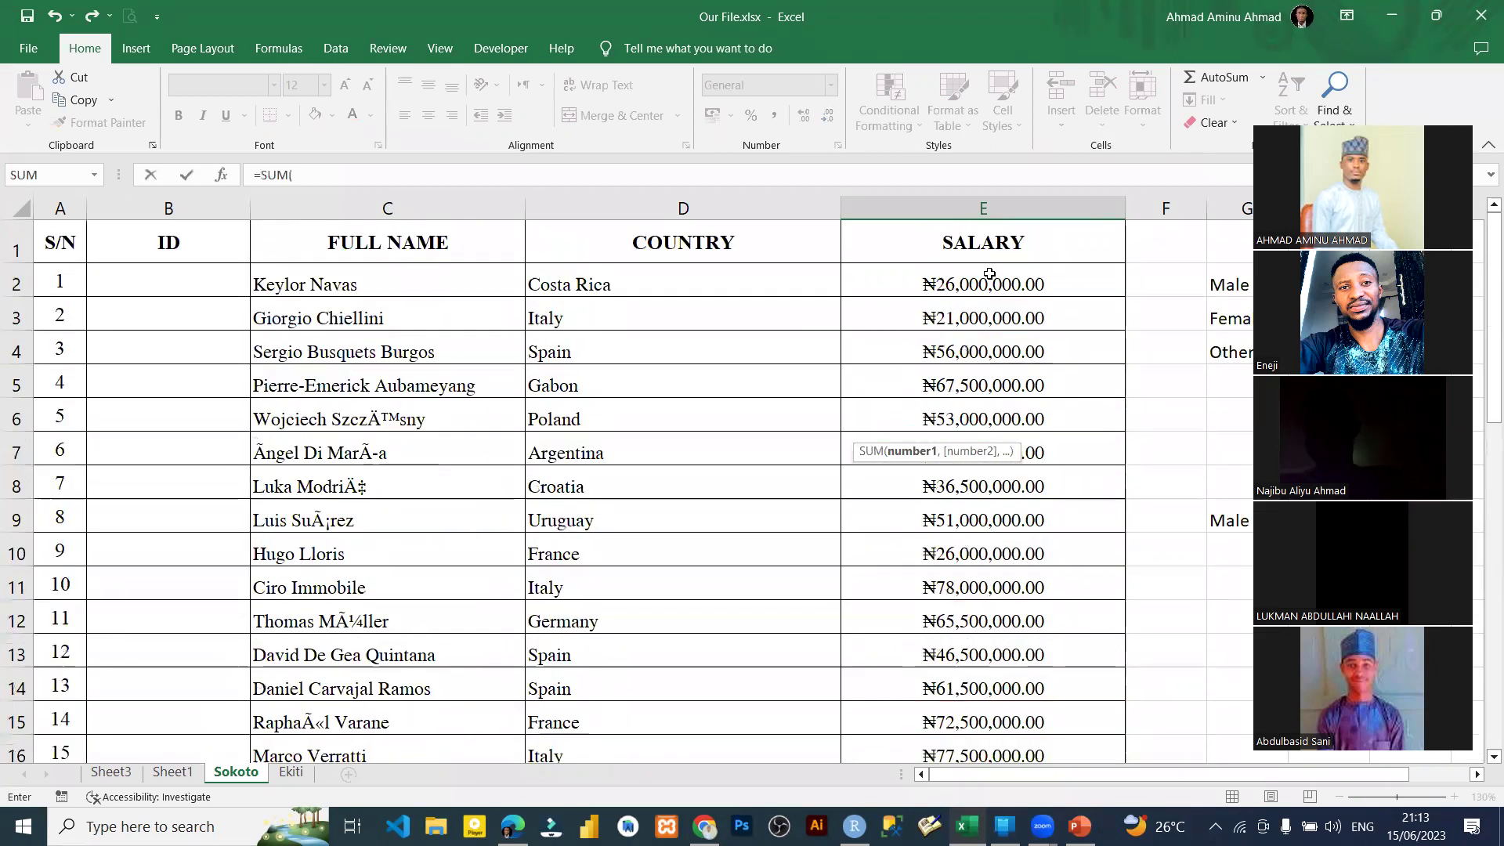
pyautogui.click(974, 283)
pyautogui.hotkey('ctrl', 'shift', 'Down')
pyautogui.press('Return')
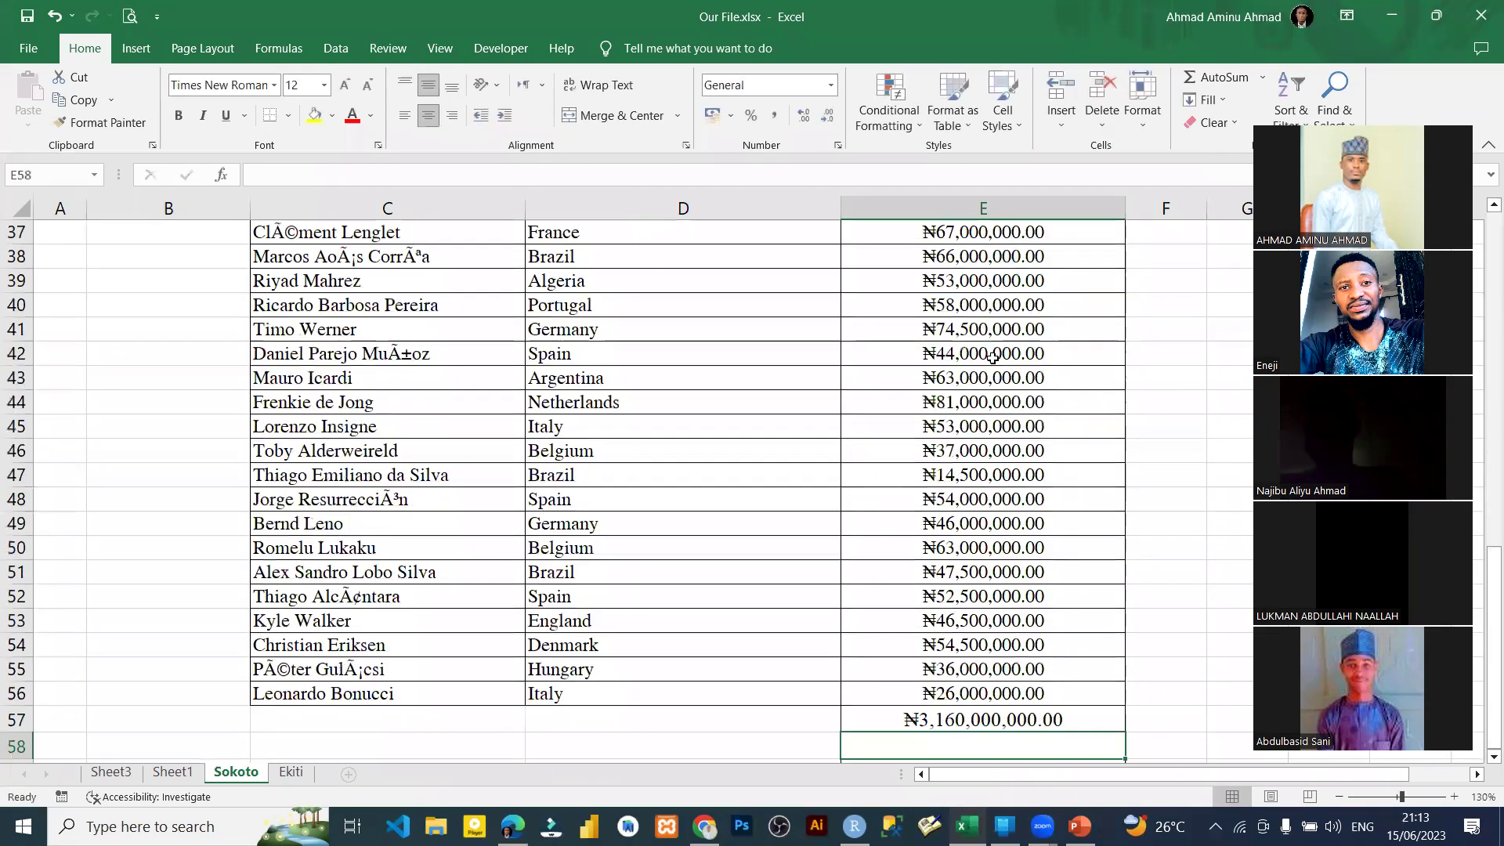
# Step: Calculate the E29 salary's share of the total in F29 with the formula =E29/E57
pyautogui.scroll(8, 1118, 492)
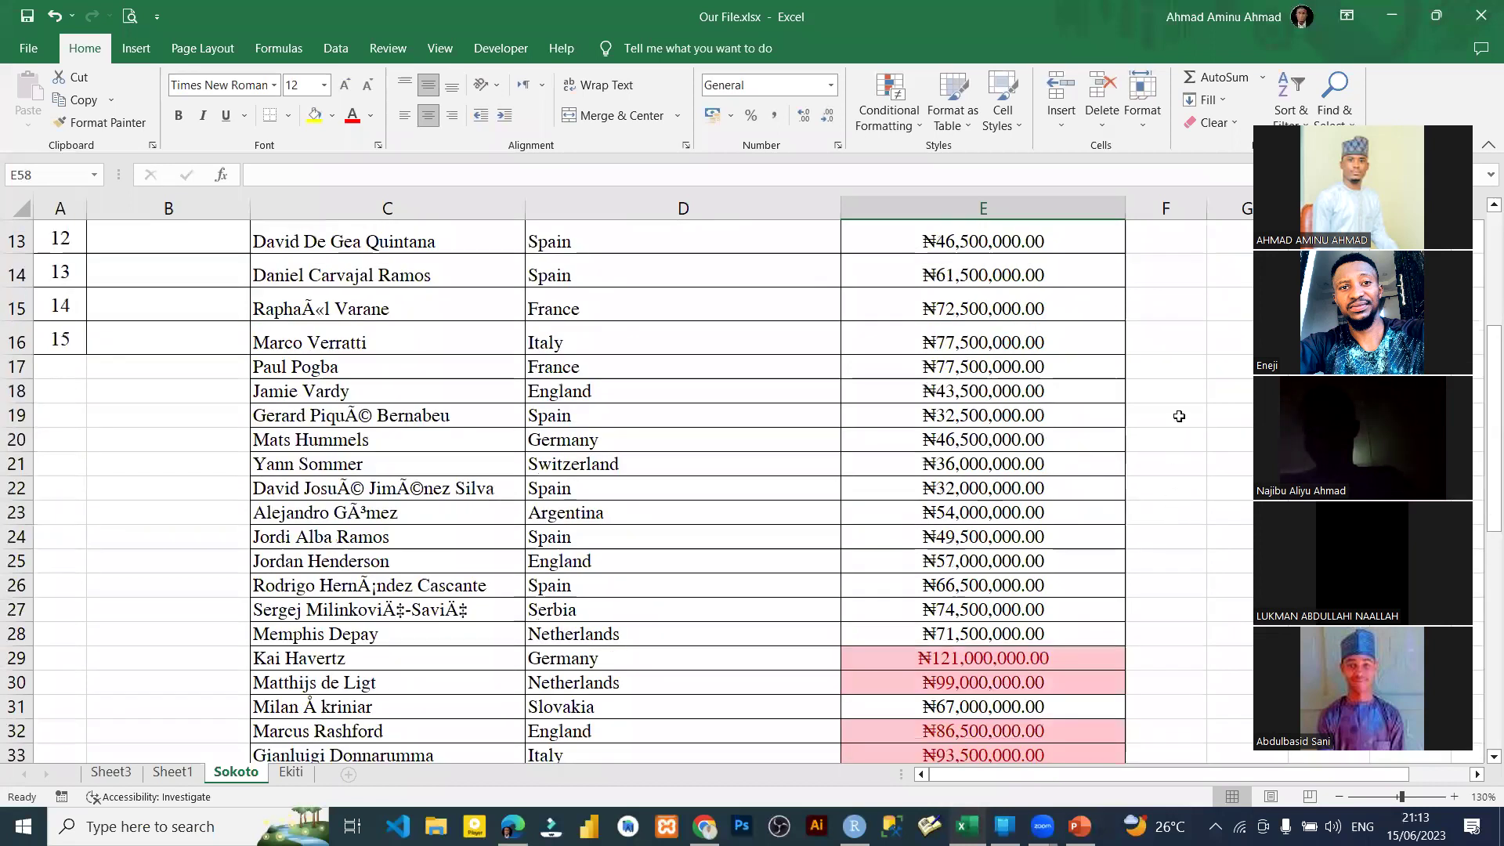
pyautogui.scroll(-3, 1177, 402)
pyautogui.click(1178, 402)
pyautogui.write('=')
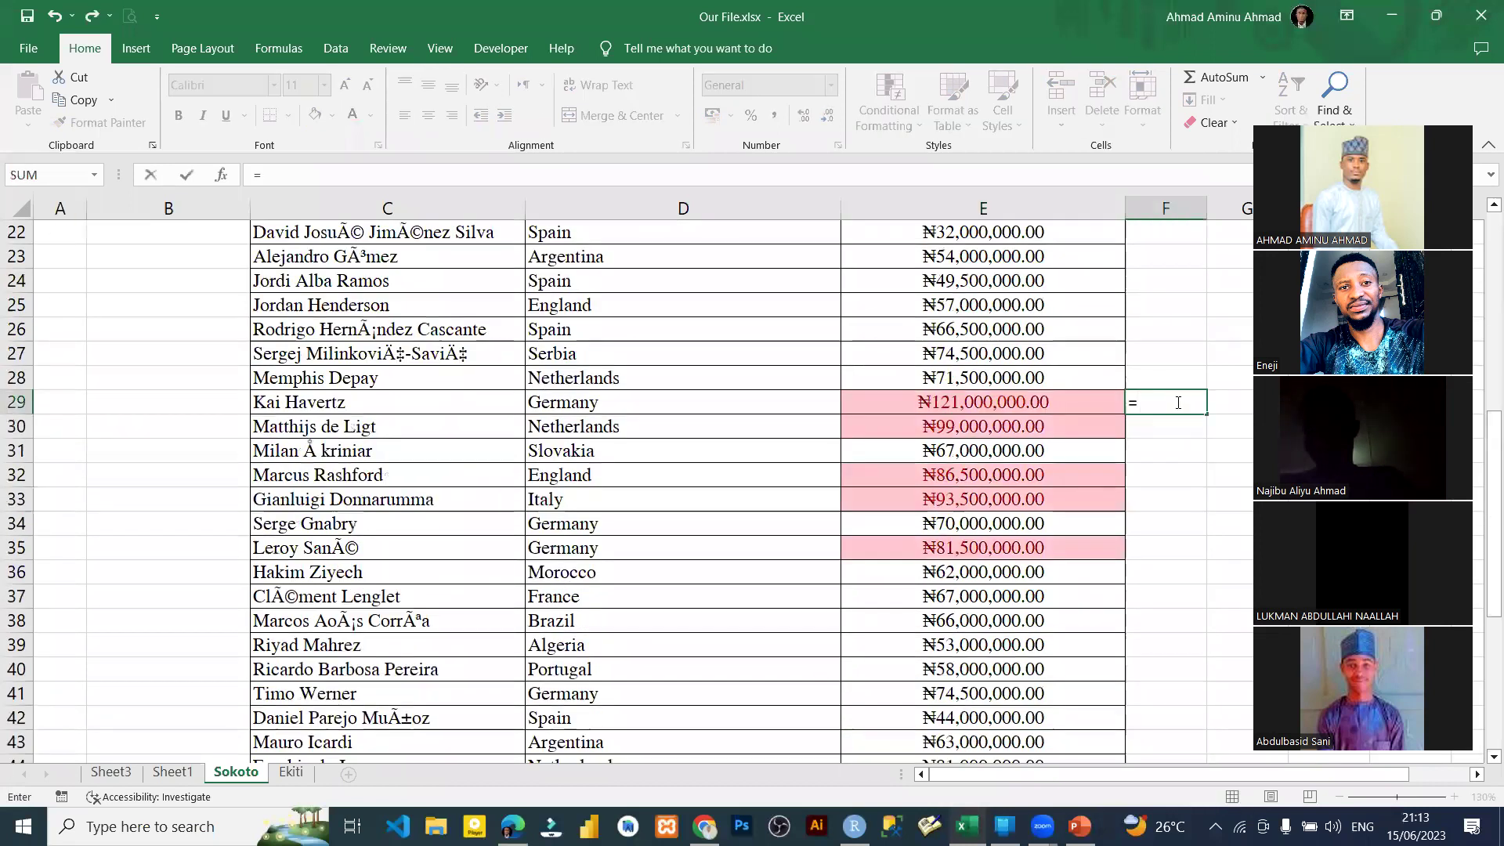
pyautogui.click(1012, 397)
pyautogui.write('/')
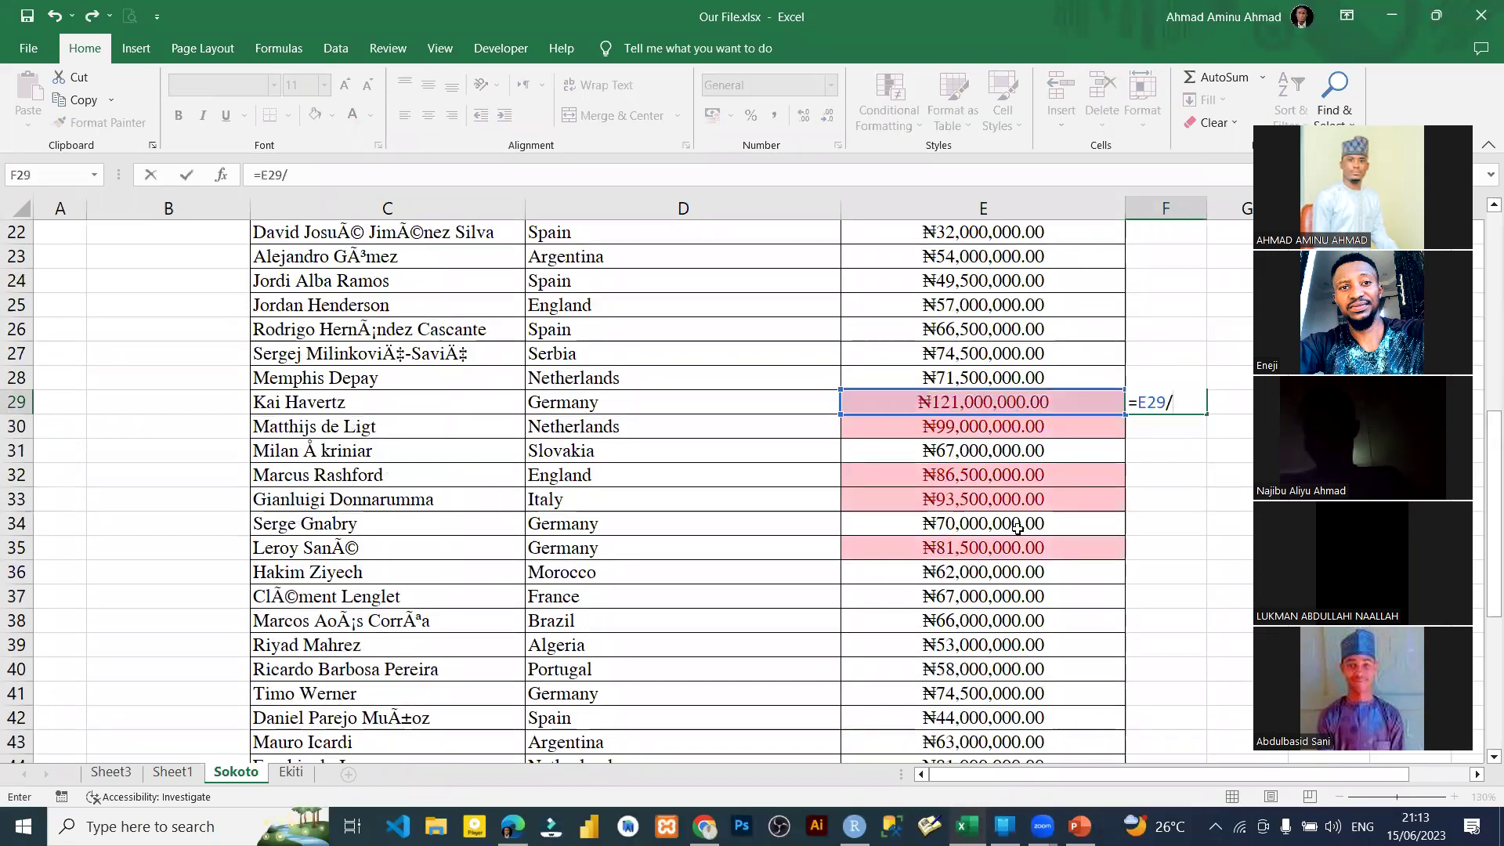
pyautogui.scroll(-7, 1017, 541)
pyautogui.click(967, 574)
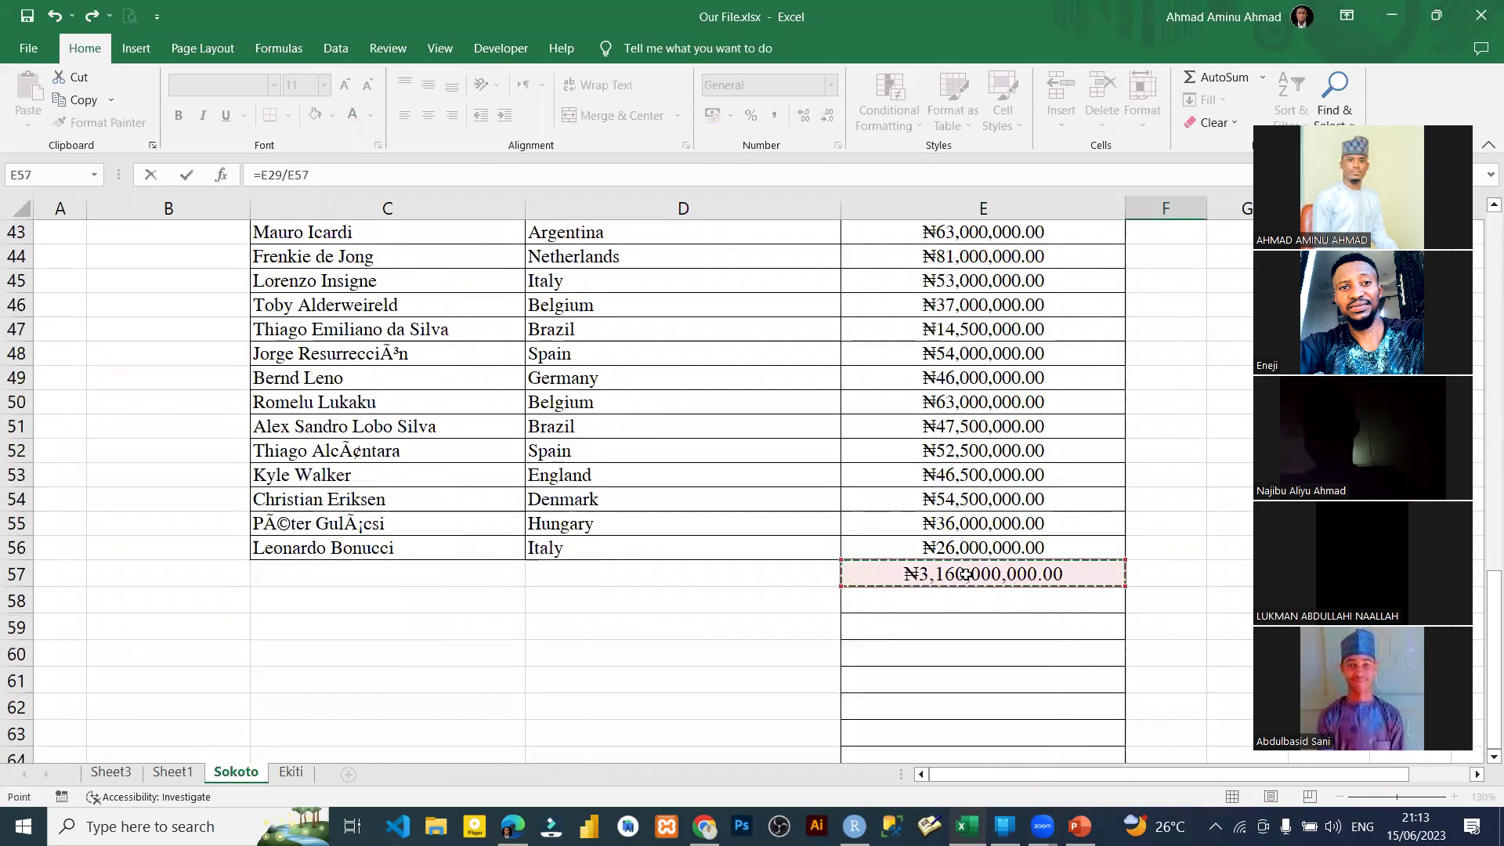
pyautogui.press('Return')
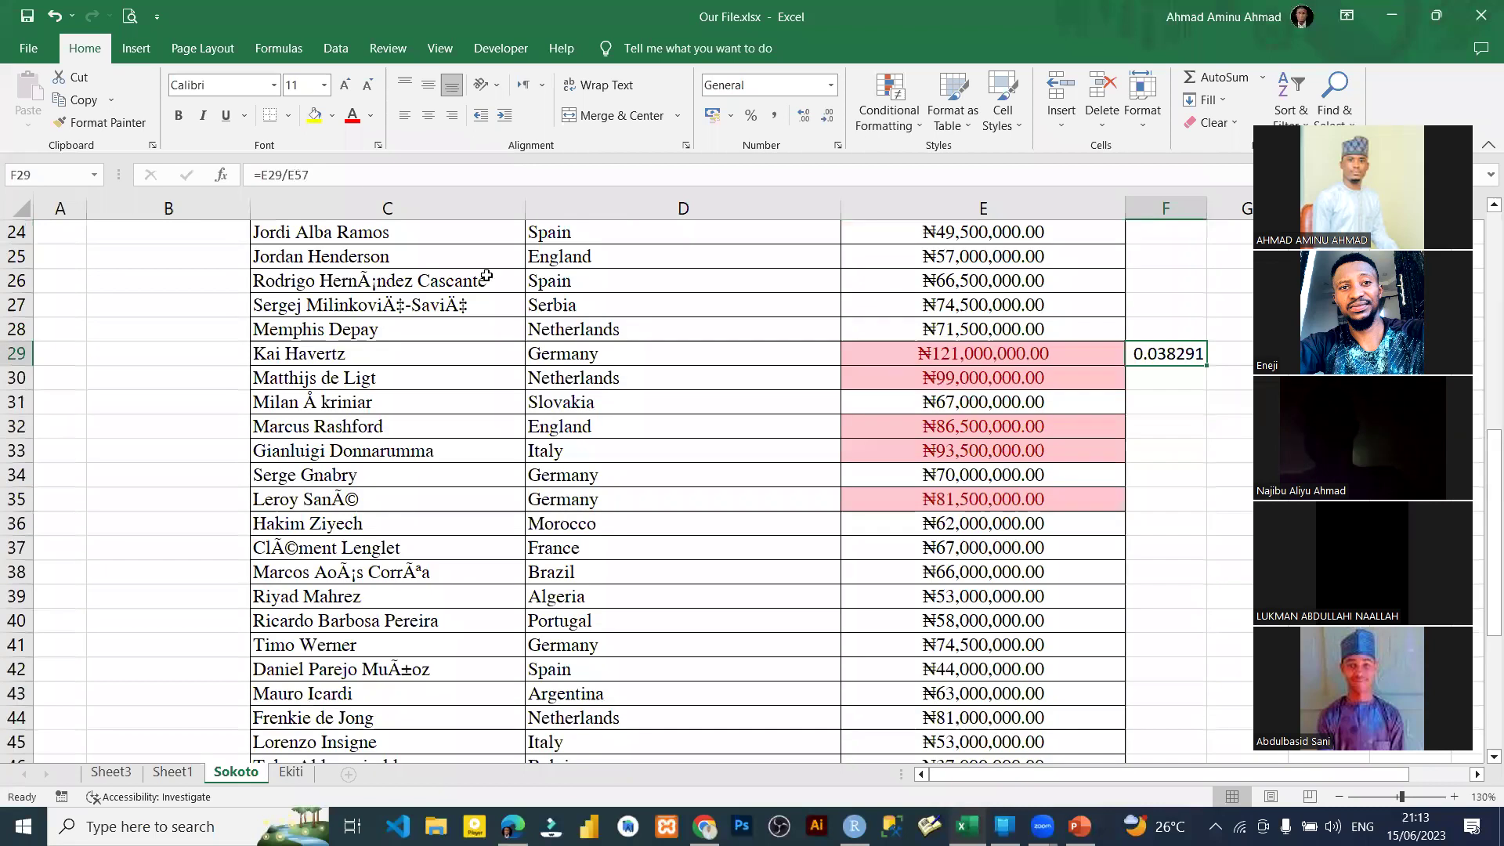
# Step: Make the total reference in F29 absolute as $E$57 and fill the formula down to F35
pyautogui.press('Return')
pyautogui.click(1205, 360)
pyautogui.moveTo(1206, 366); pyautogui.dragTo(1193, 519)
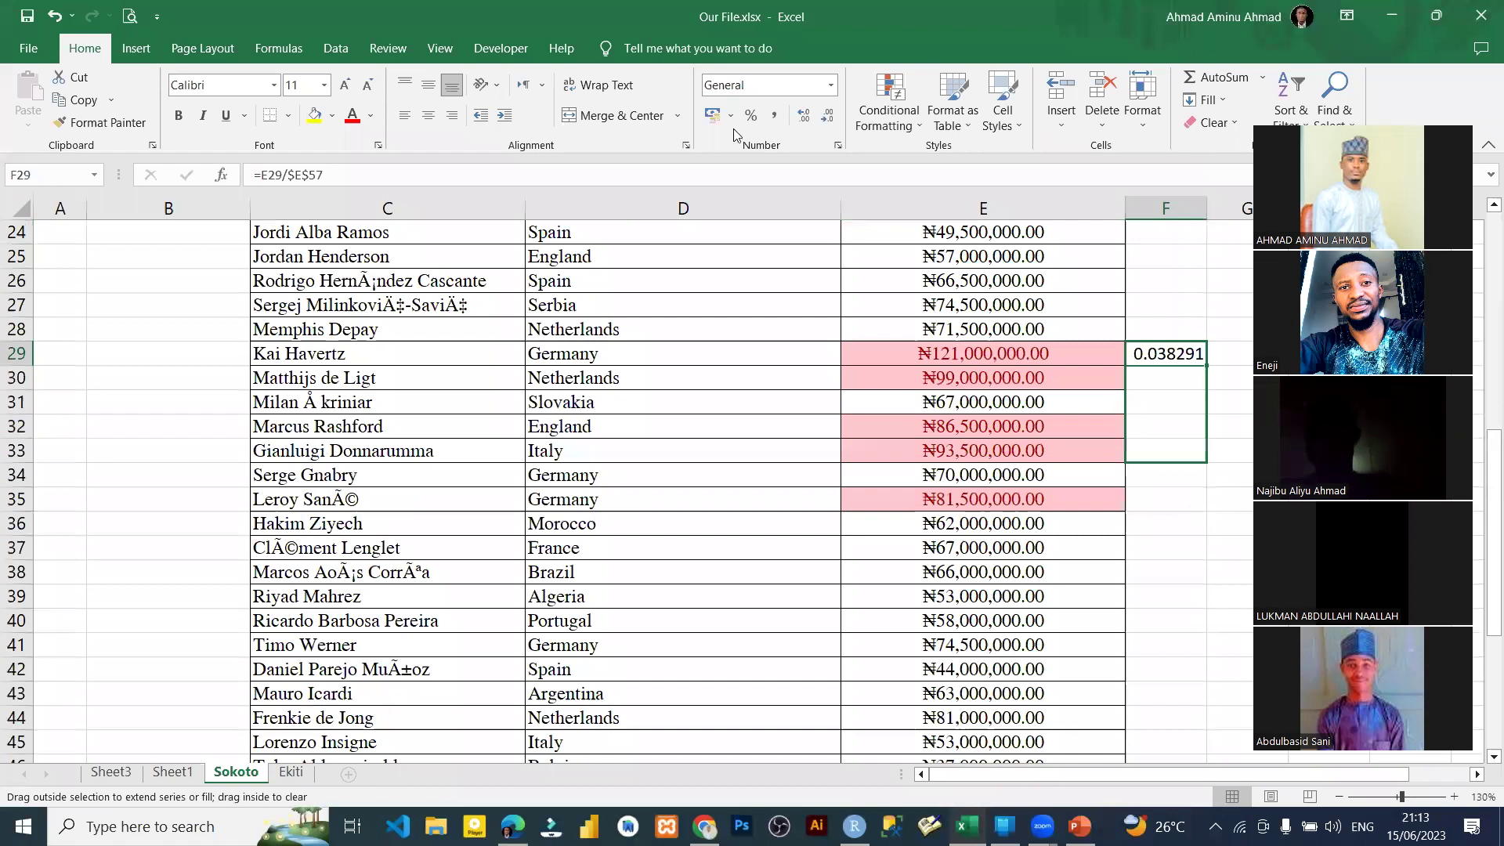
# Step: Format the salary shares in F29:F35 as percentages and centre them in their cells
pyautogui.click(752, 116)
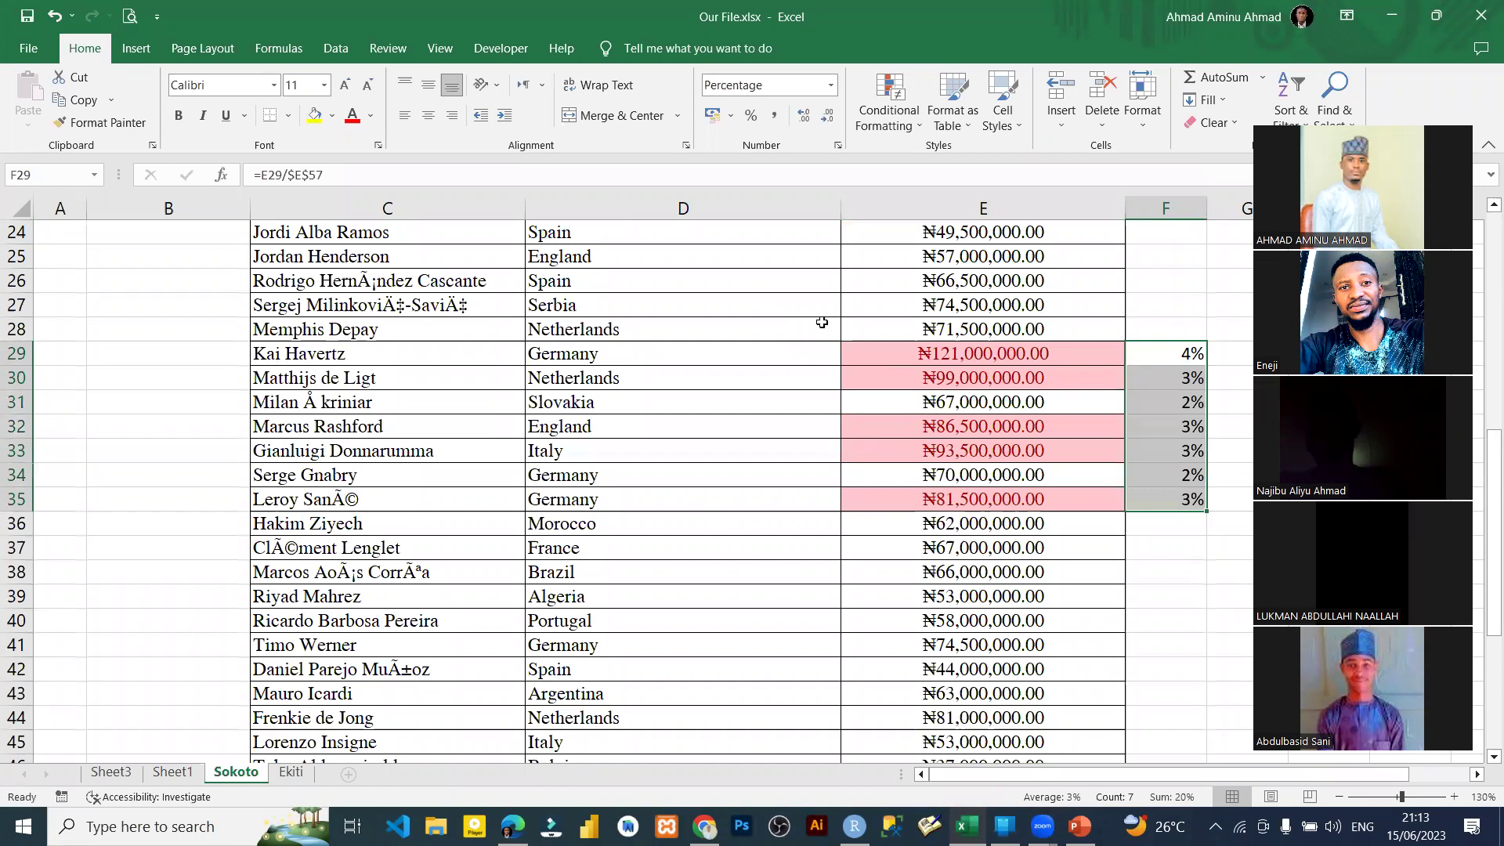
pyautogui.hotkey('ctrl', 'z')
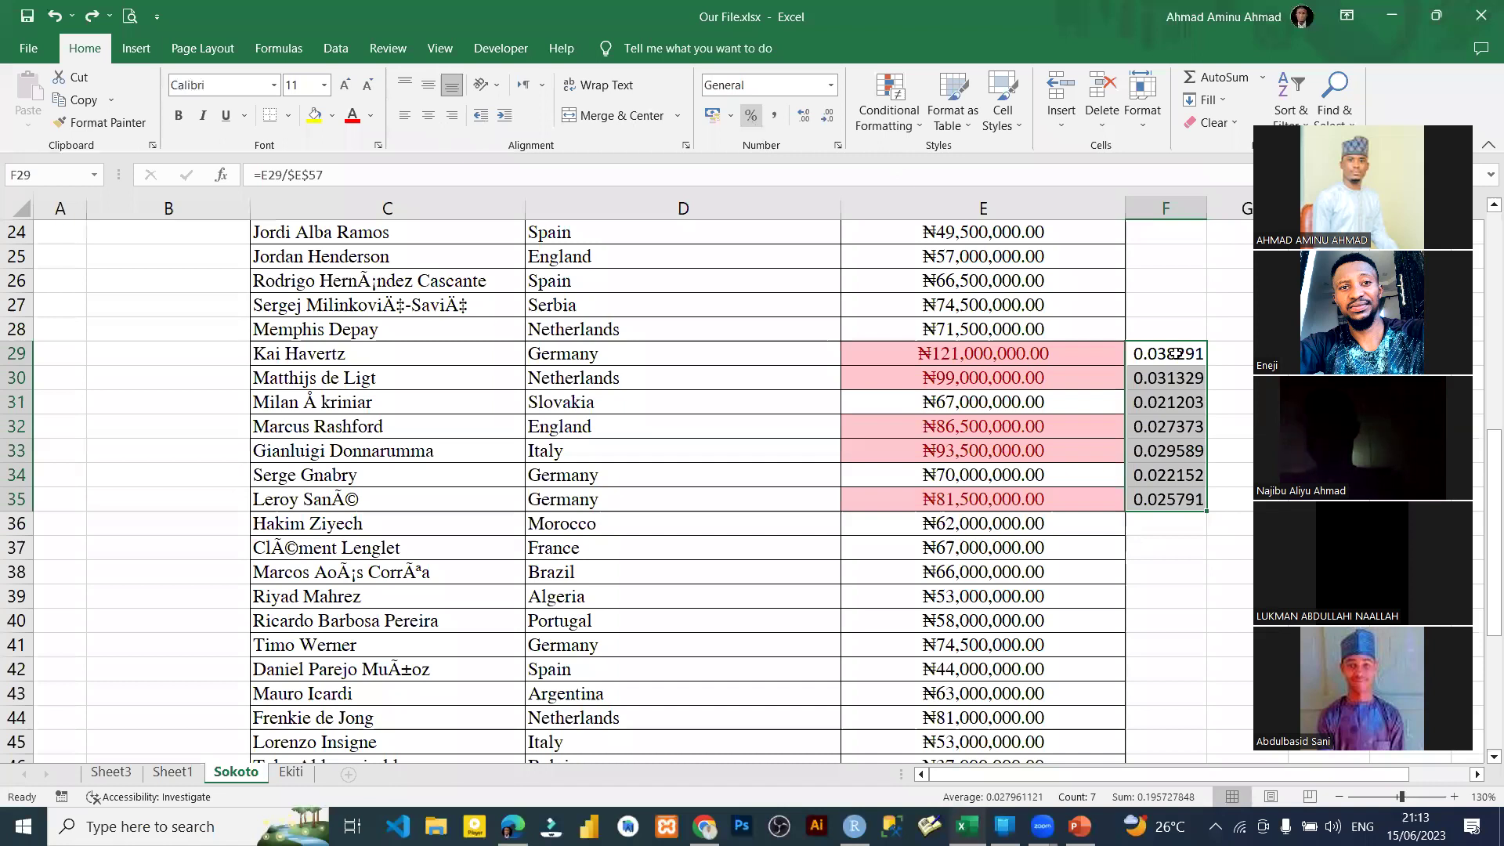
pyautogui.hotkey('ctrl', 'y')
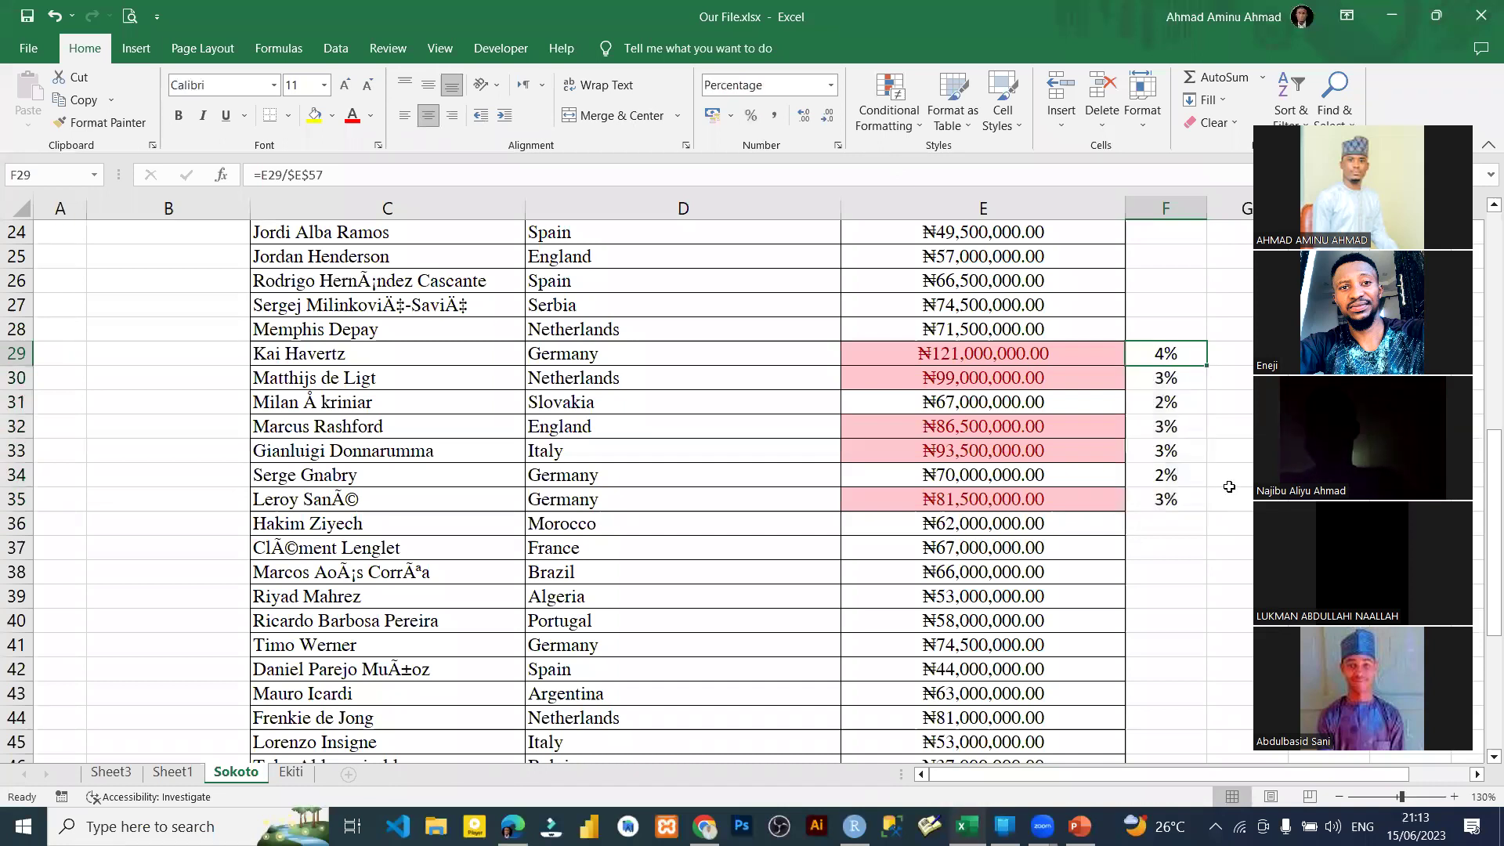
# Step: Delete the salary share calculations from F29:F35
pyautogui.hotkey('shift', 'Down')
pyautogui.hotkey('shift', 'Down')
pyautogui.hotkey('shift', 'Down')
pyautogui.hotkey('shift', 'Down')
pyautogui.hotkey('shift', 'Down')
pyautogui.hotkey('shift', 'Down')
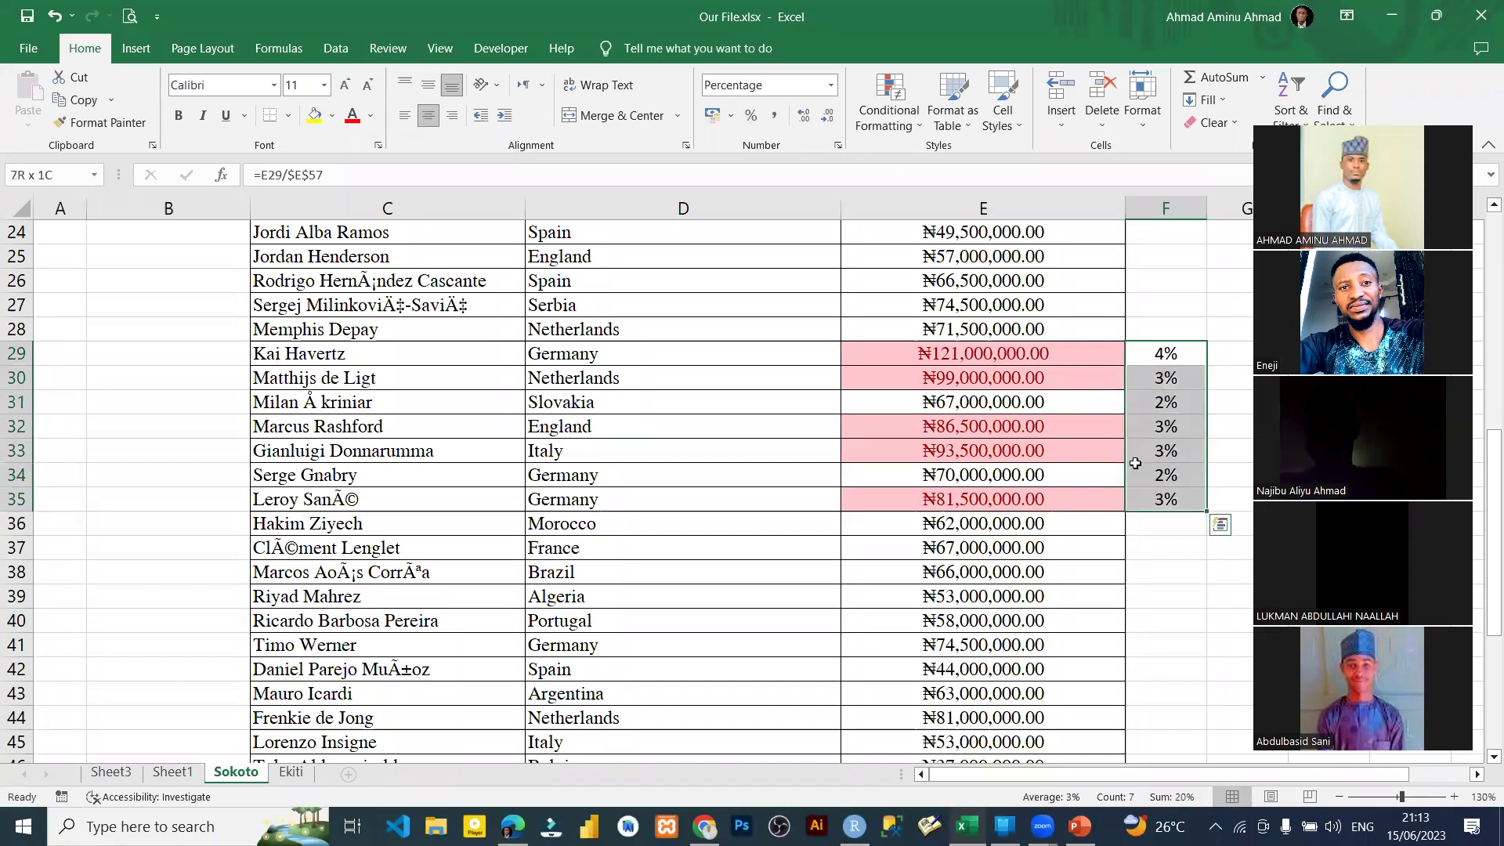
pyautogui.press('Delete')
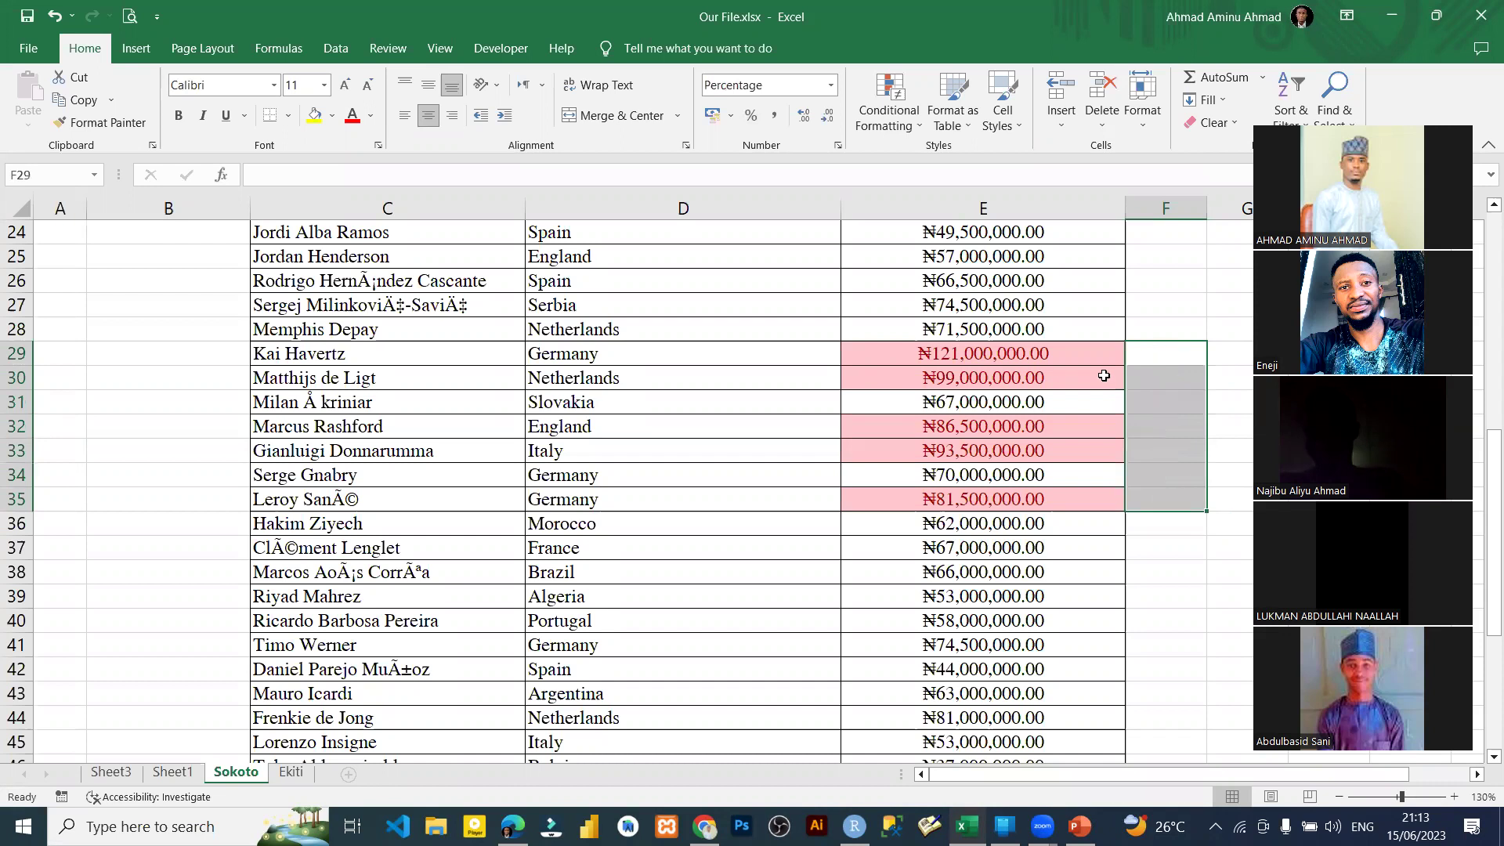
# Step: Compare the highlighted salaries between rows 29 and 35 with the other values in the SALARY column
pyautogui.click(1159, 356)
pyautogui.moveTo(1043, 356); pyautogui.dragTo(1038, 378)
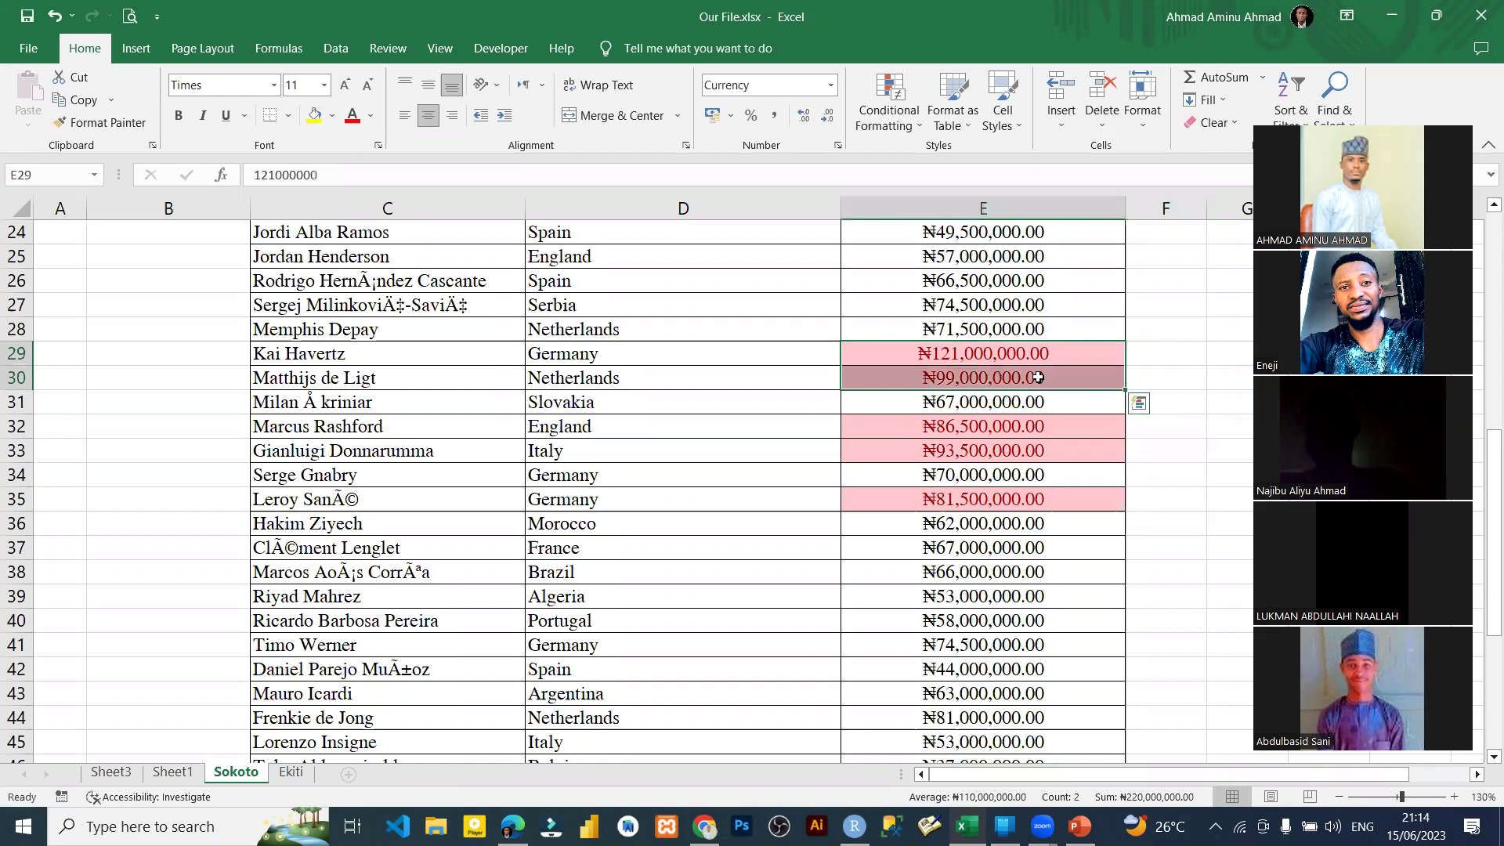
pyautogui.moveTo(996, 428); pyautogui.dragTo(999, 450)
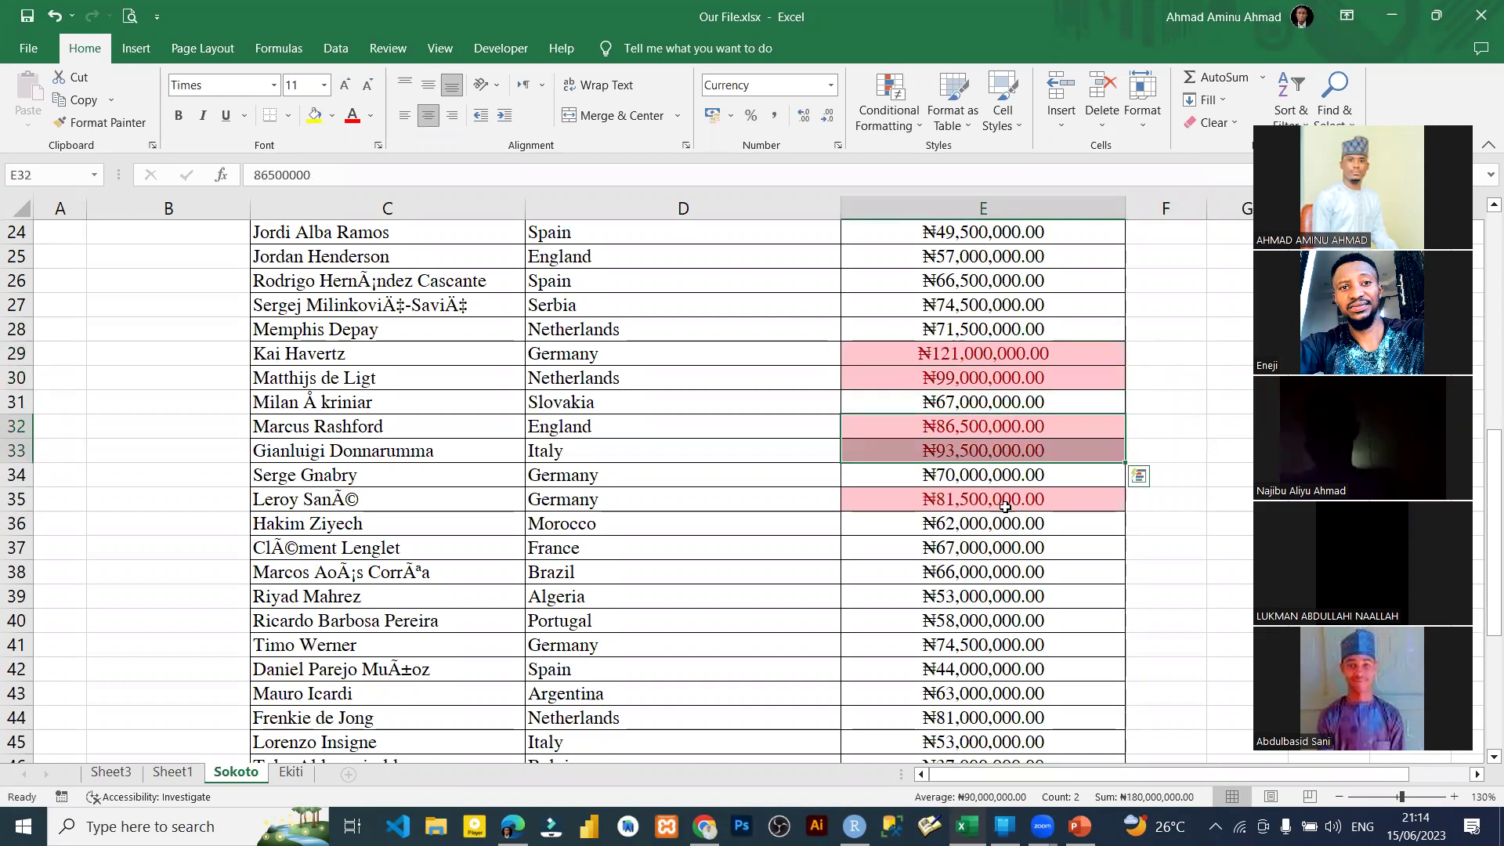
pyautogui.click(1005, 507)
pyautogui.click(994, 449)
pyautogui.click(1000, 384)
pyautogui.click(994, 350)
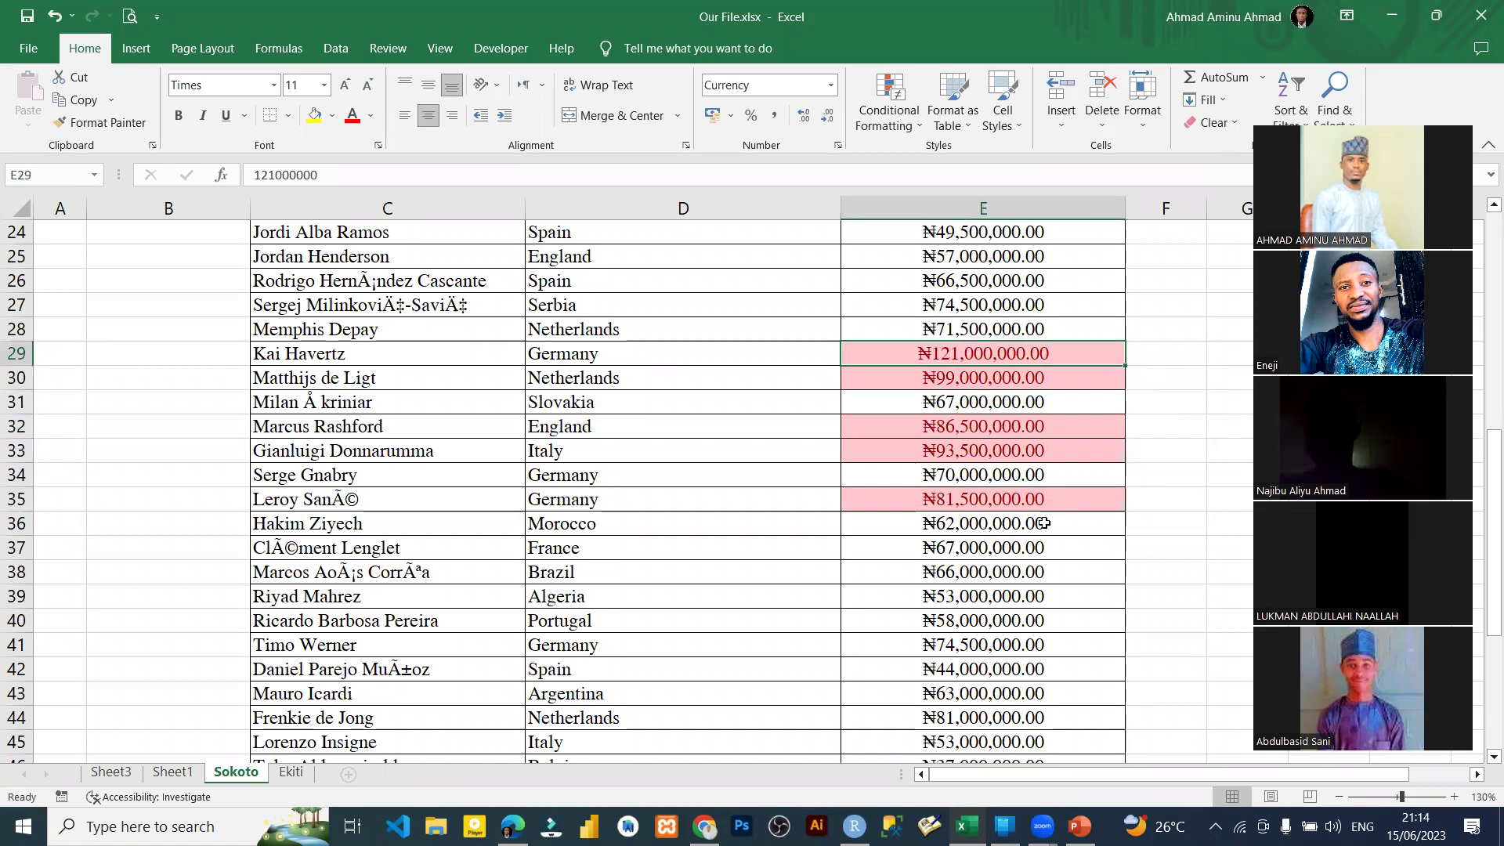
pyautogui.scroll(-3, 1035, 560)
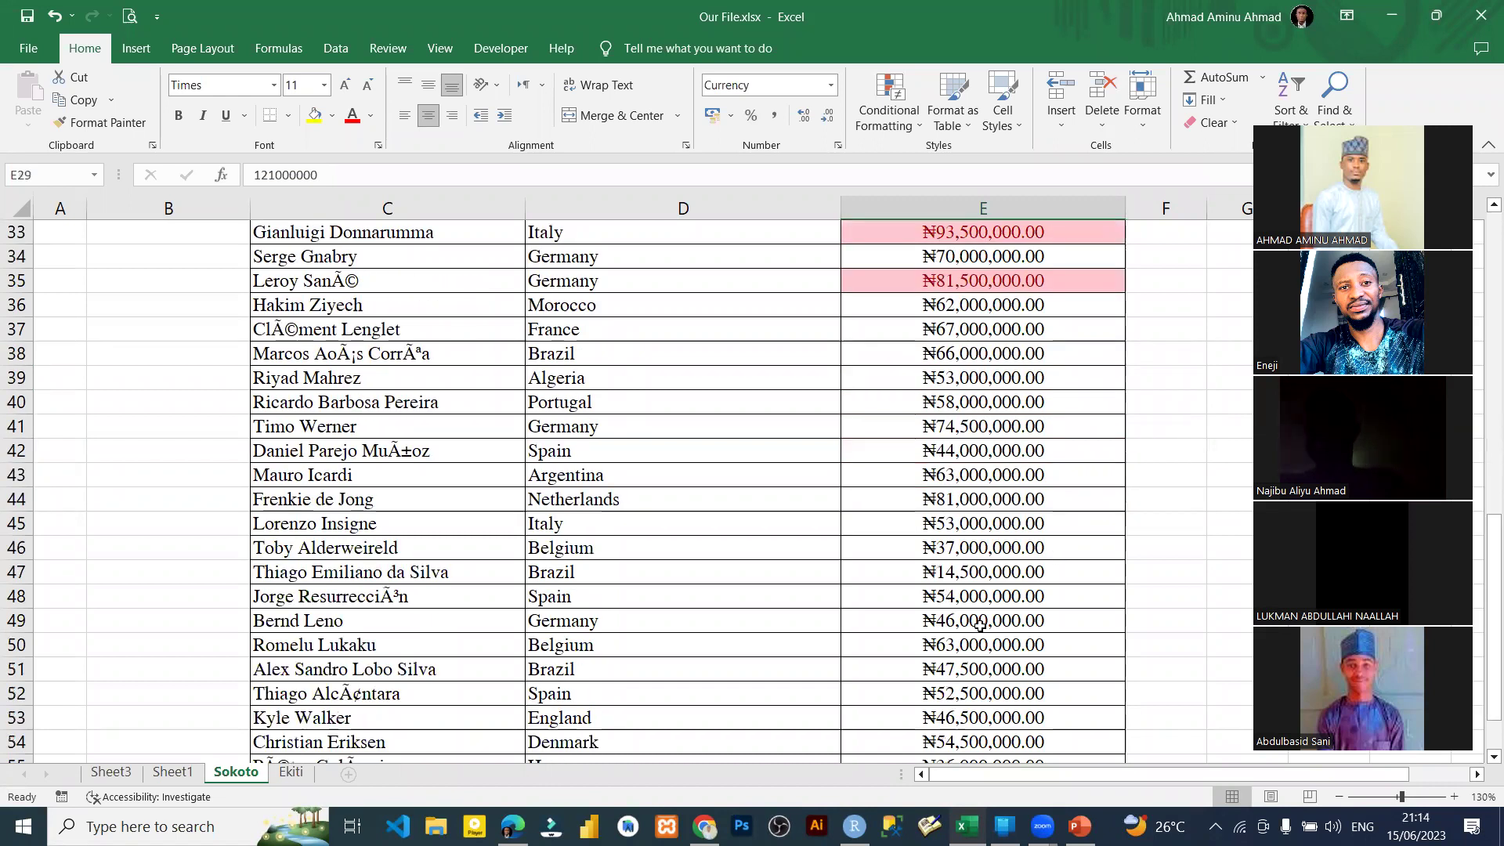
pyautogui.scroll(-2, 980, 626)
pyautogui.scroll(13, 995, 576)
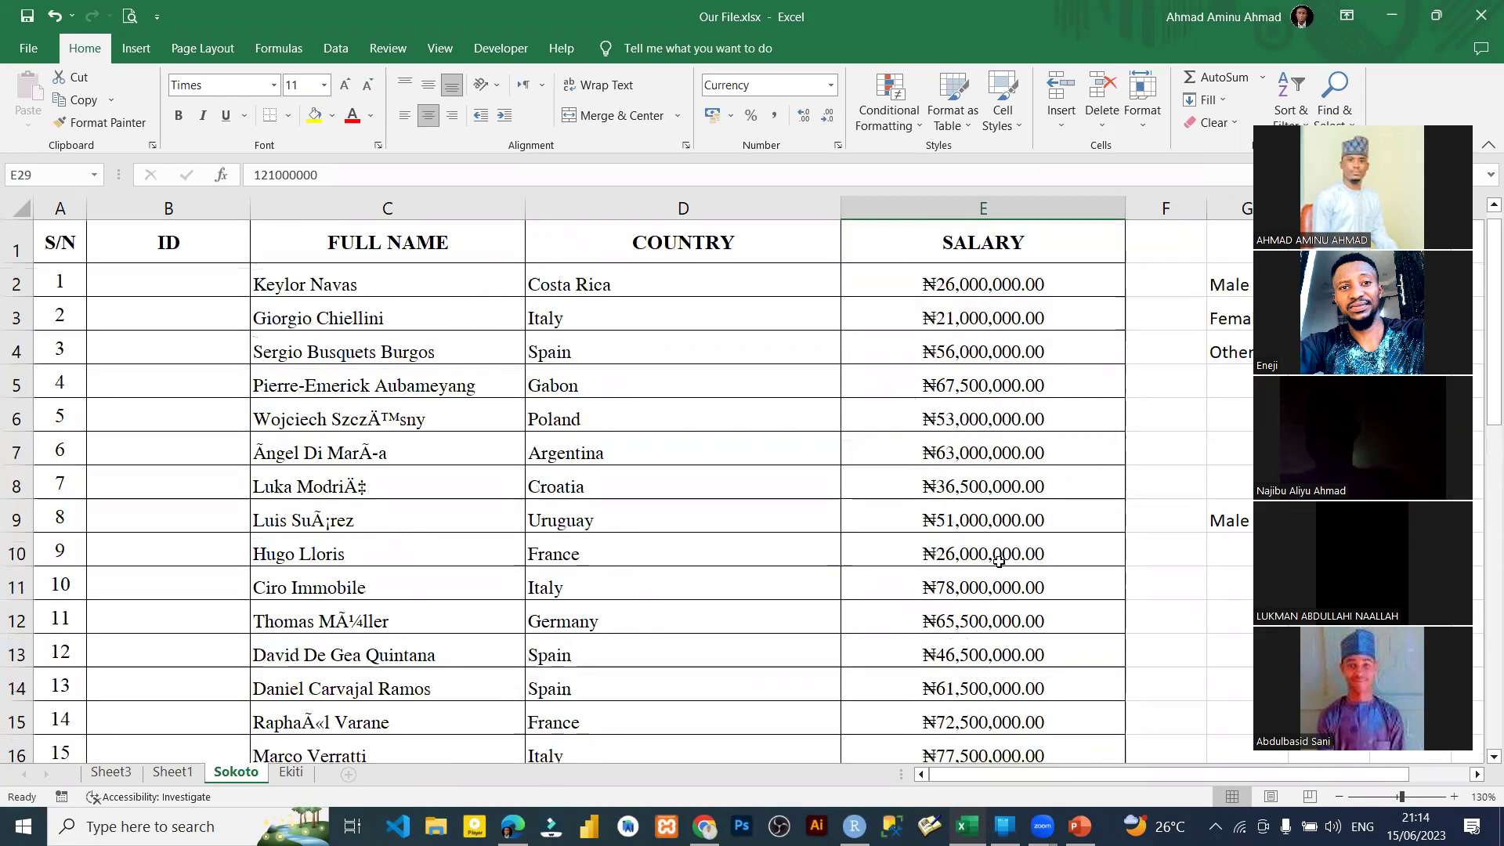
pyautogui.scroll(-6, 964, 345)
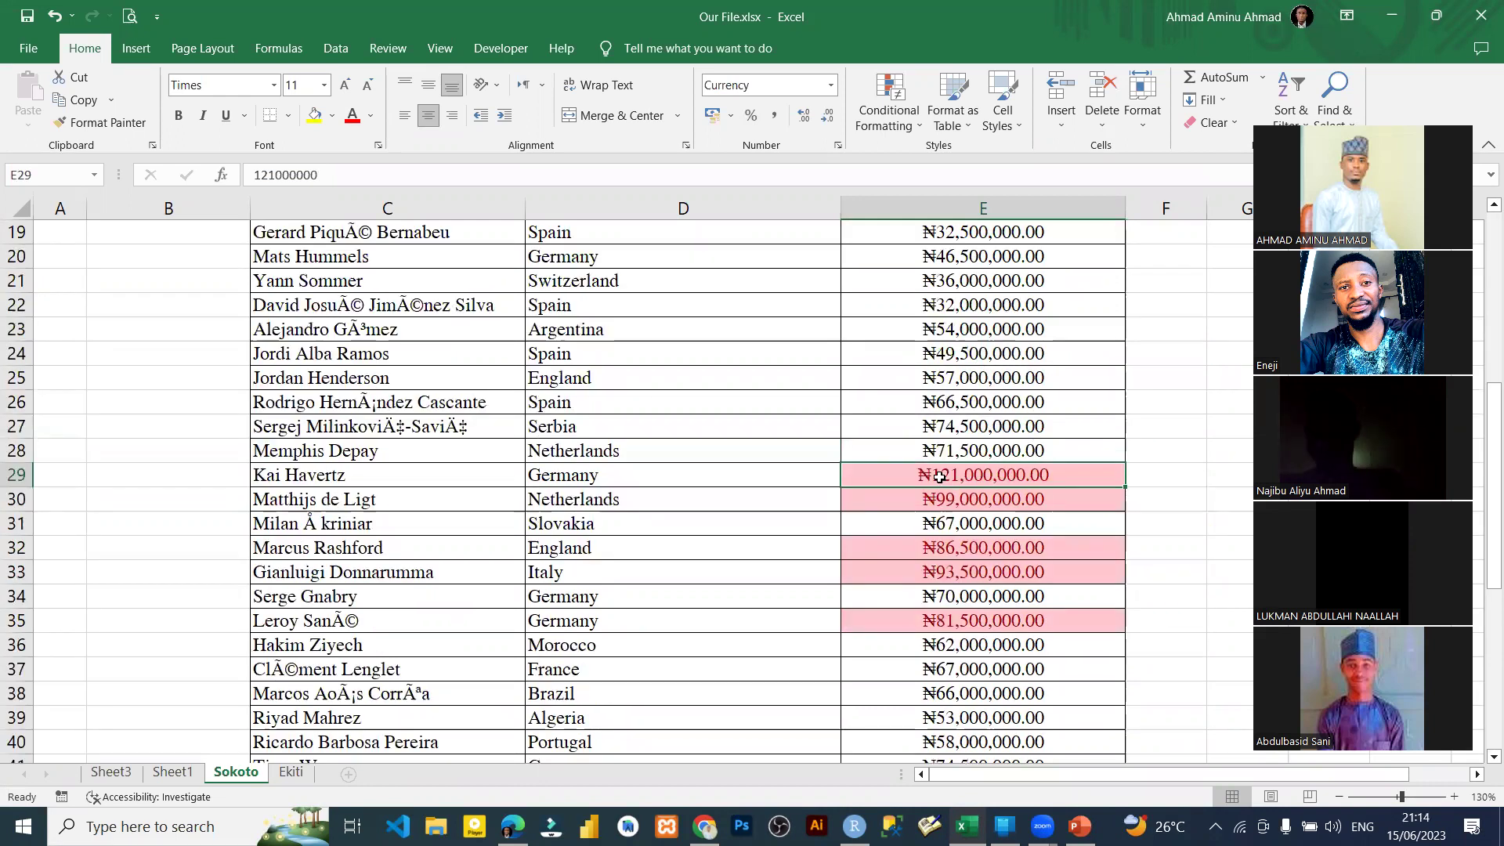
pyautogui.click(966, 502)
pyautogui.click(963, 550)
pyautogui.click(964, 621)
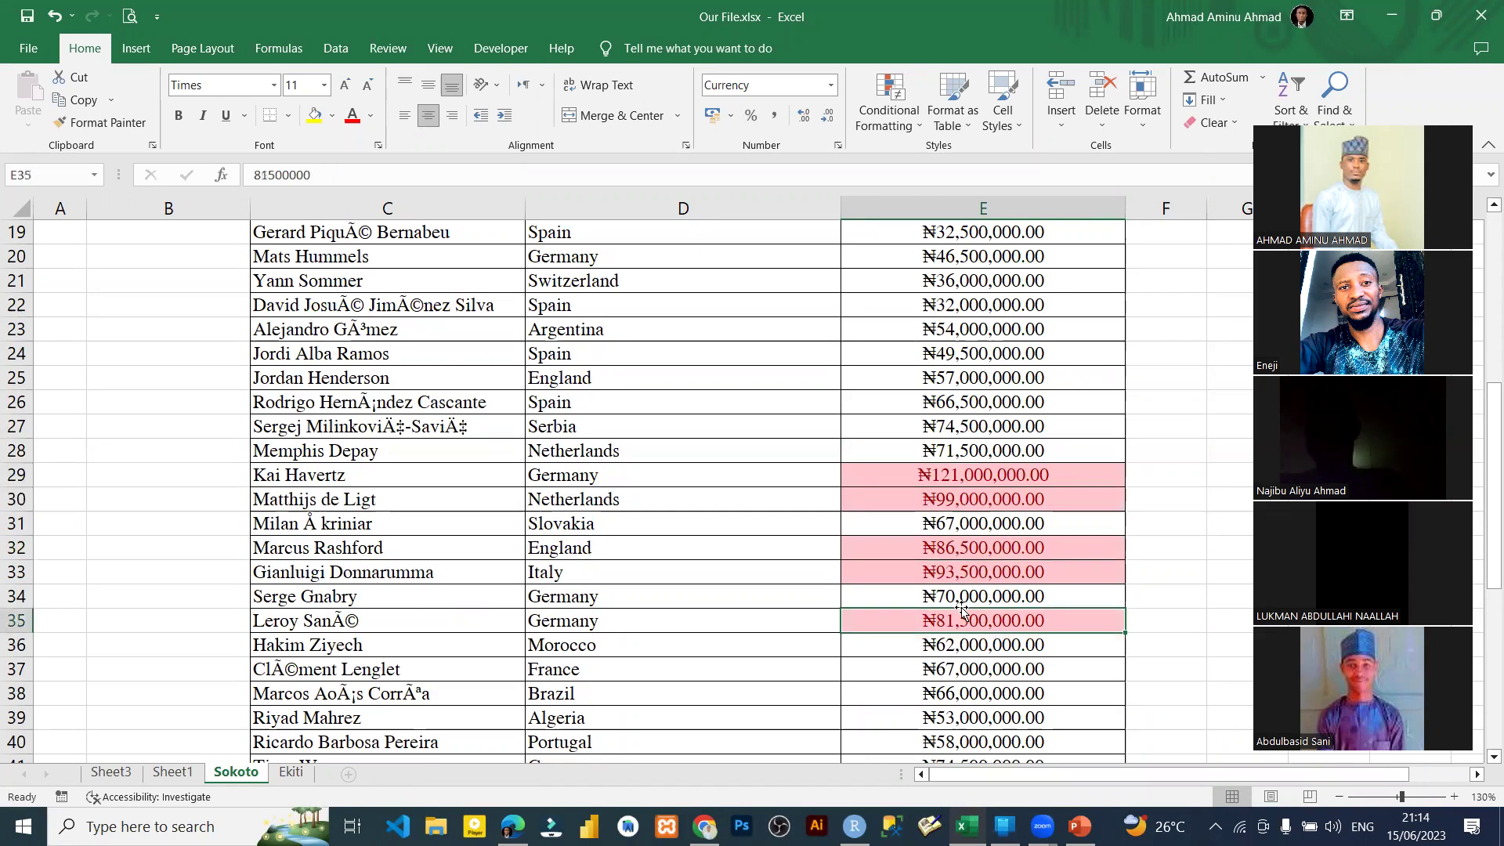
# Step: Apply a Top 1% conditional formatting rule with Light Red Fill with Dark Red Text to cell E35
pyautogui.click(888, 110)
pyautogui.moveTo(949, 200)
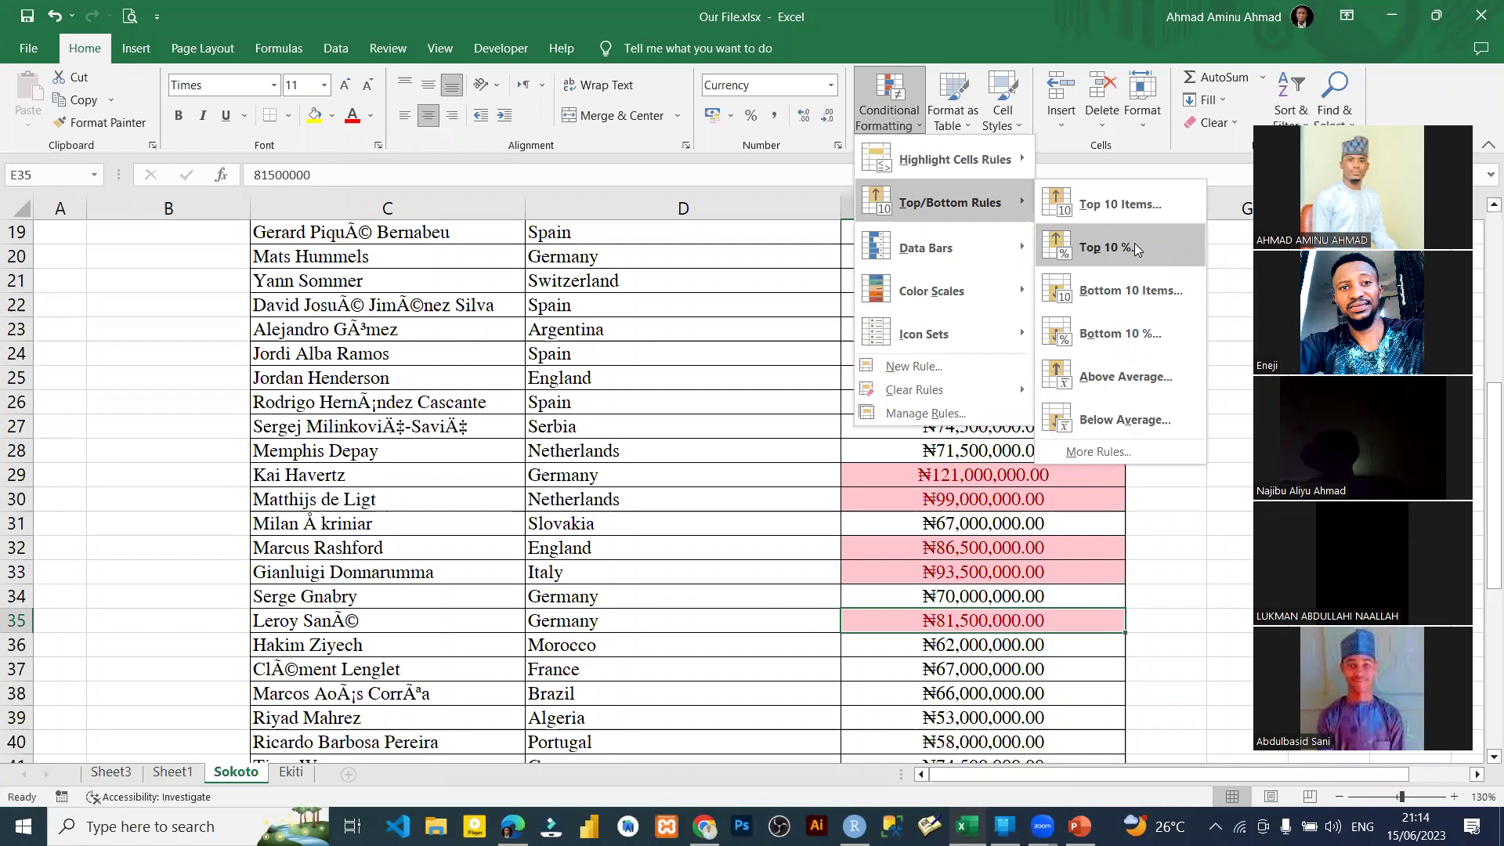
pyautogui.click(1135, 242)
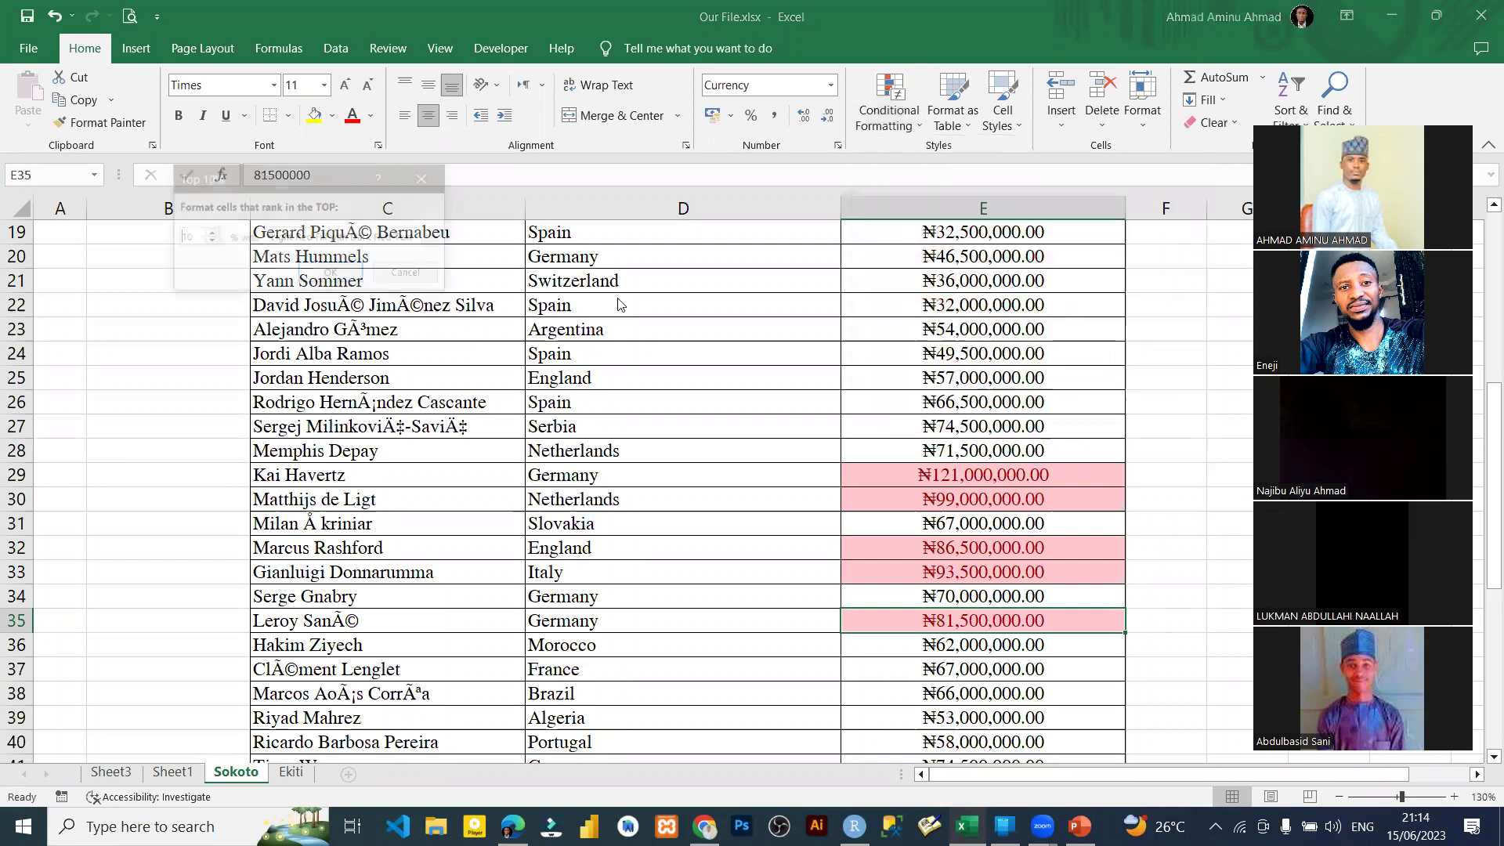
pyautogui.click(210, 244)
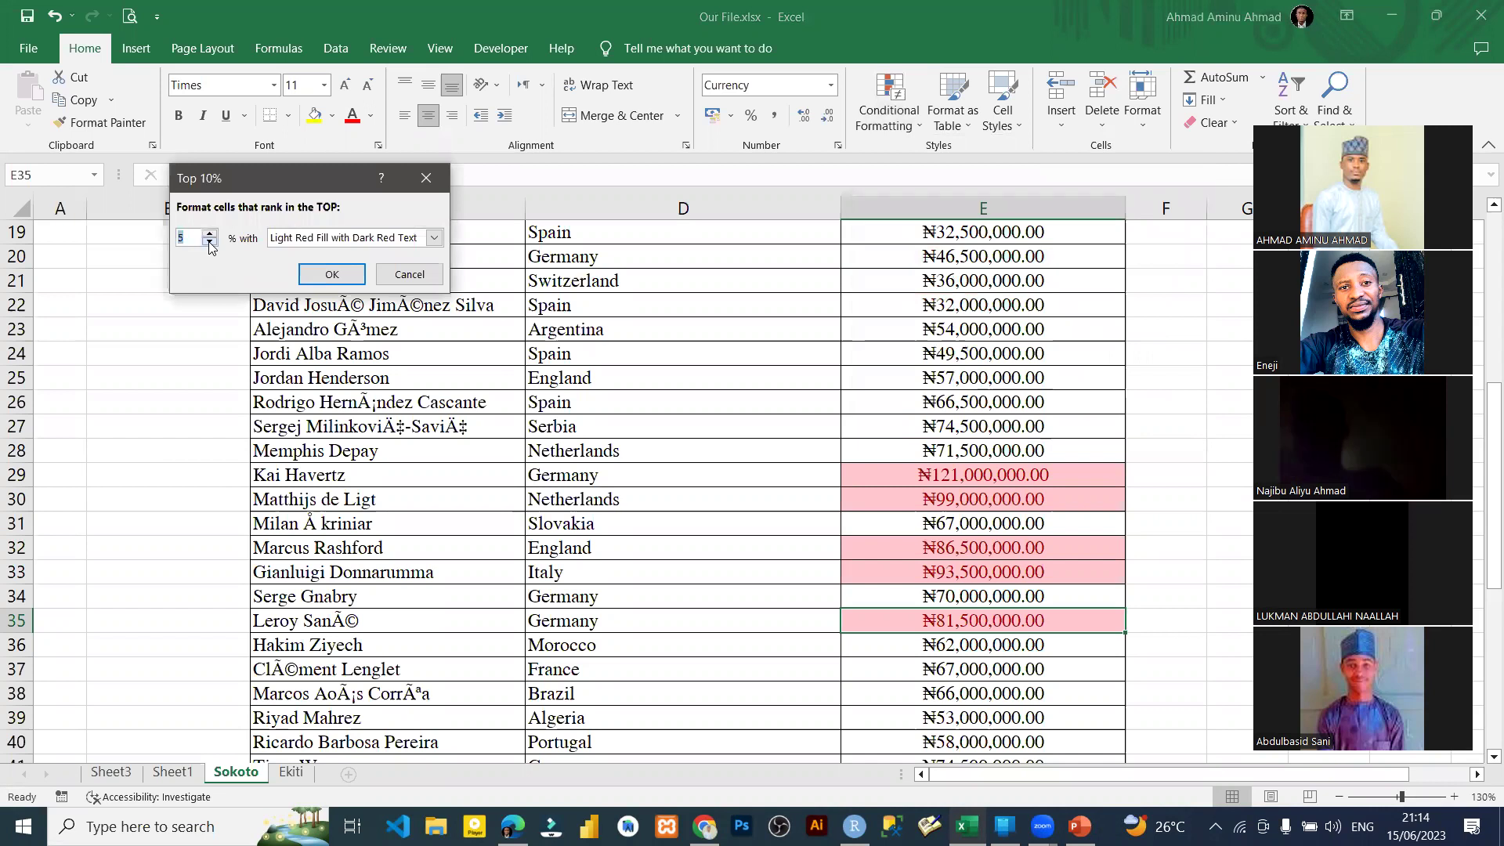
pyautogui.click(210, 244)
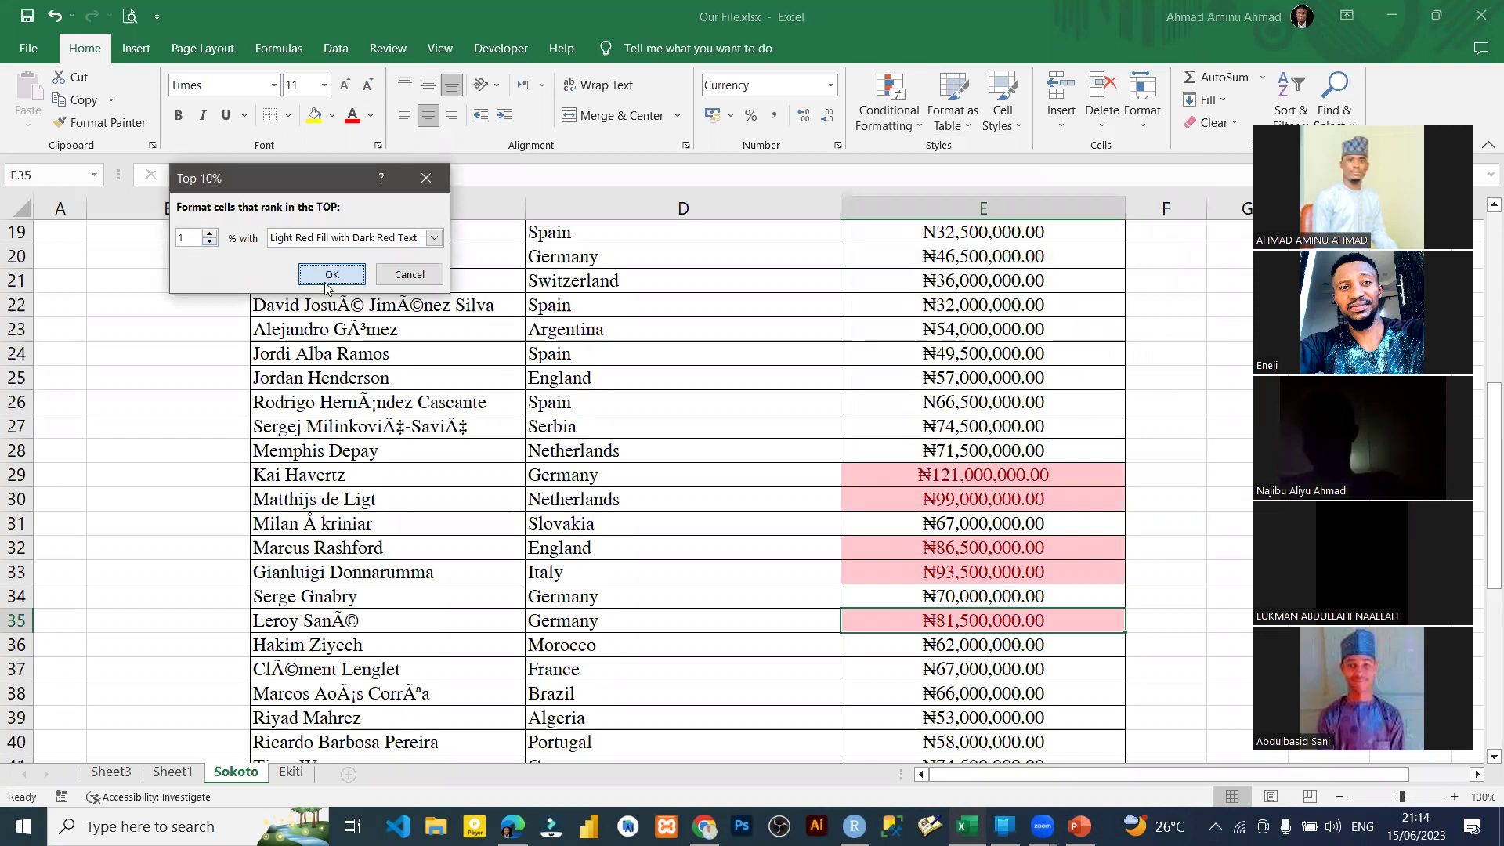
pyautogui.click(330, 276)
# Step: Format the top 1% of E2:E57 in the SALARY column with Green Fill with Dark Green Text
pyautogui.click(971, 370)
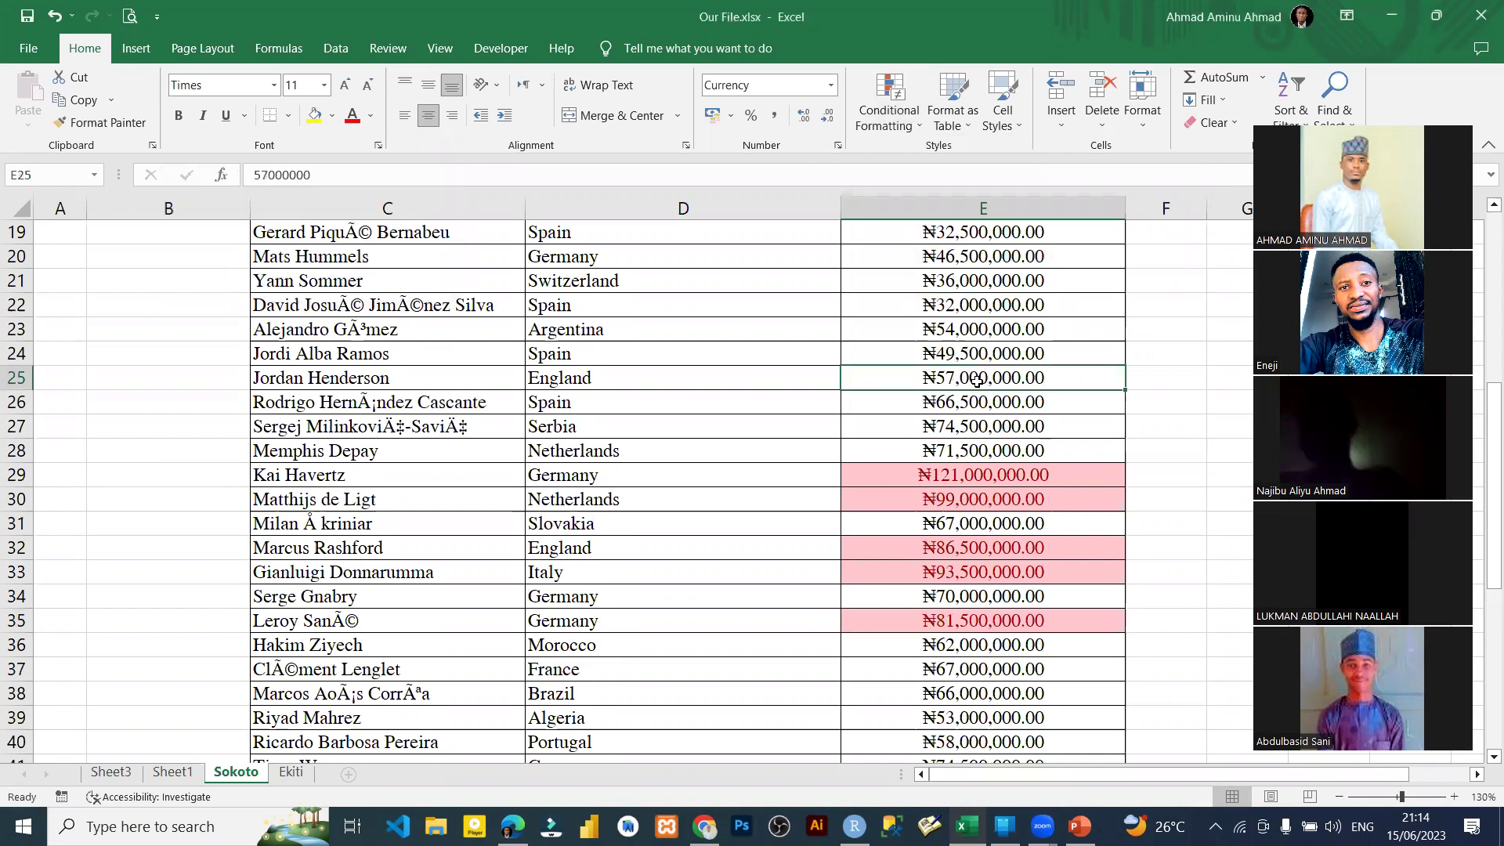
pyautogui.hotkey('ctrl', 'Up')
pyautogui.press('Down')
pyautogui.hotkey('ctrl', 'shift', 'Down')
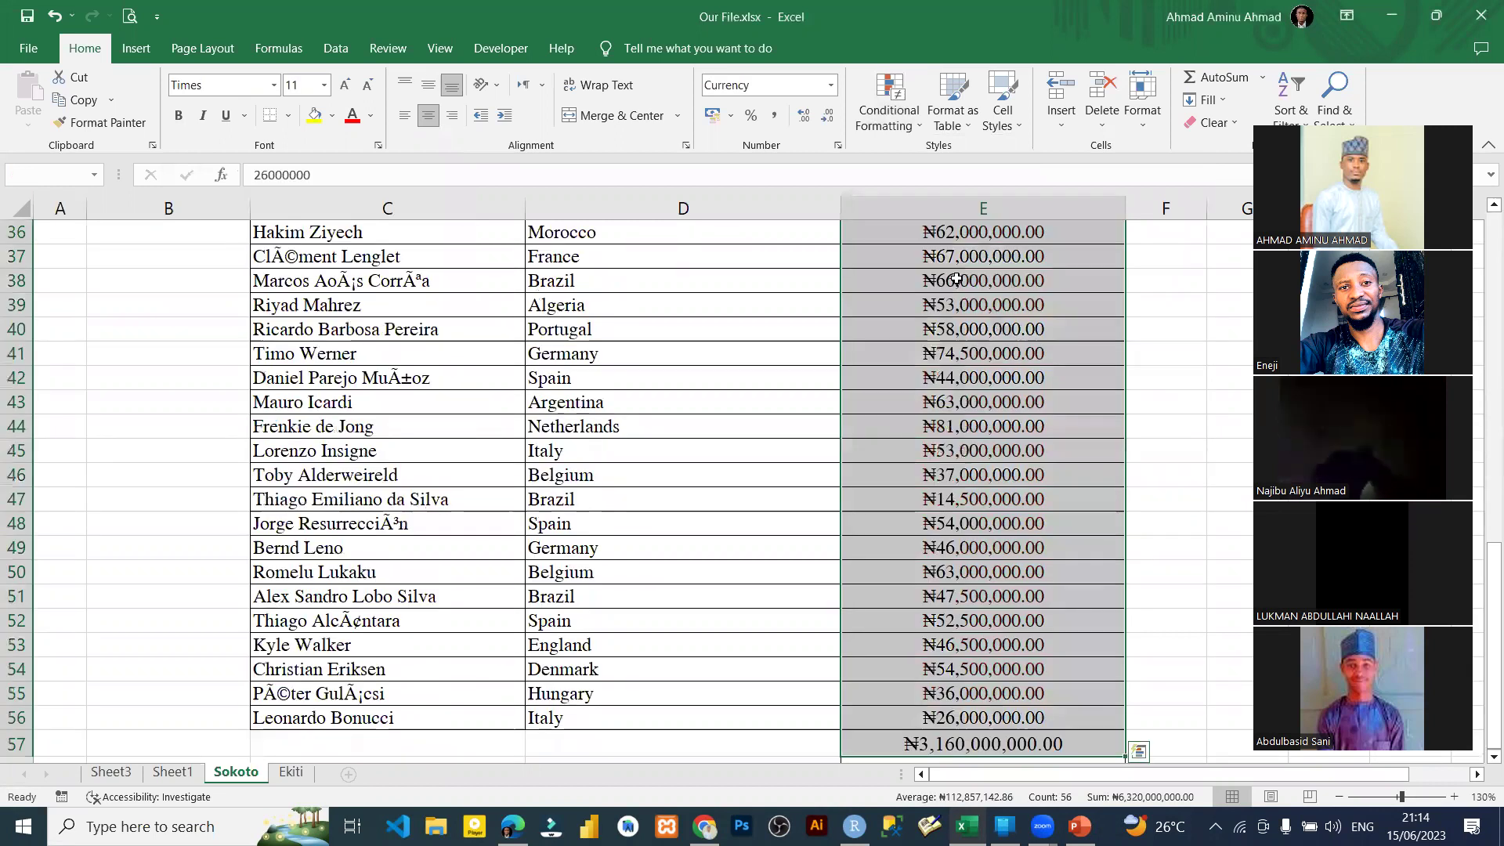
pyautogui.click(888, 110)
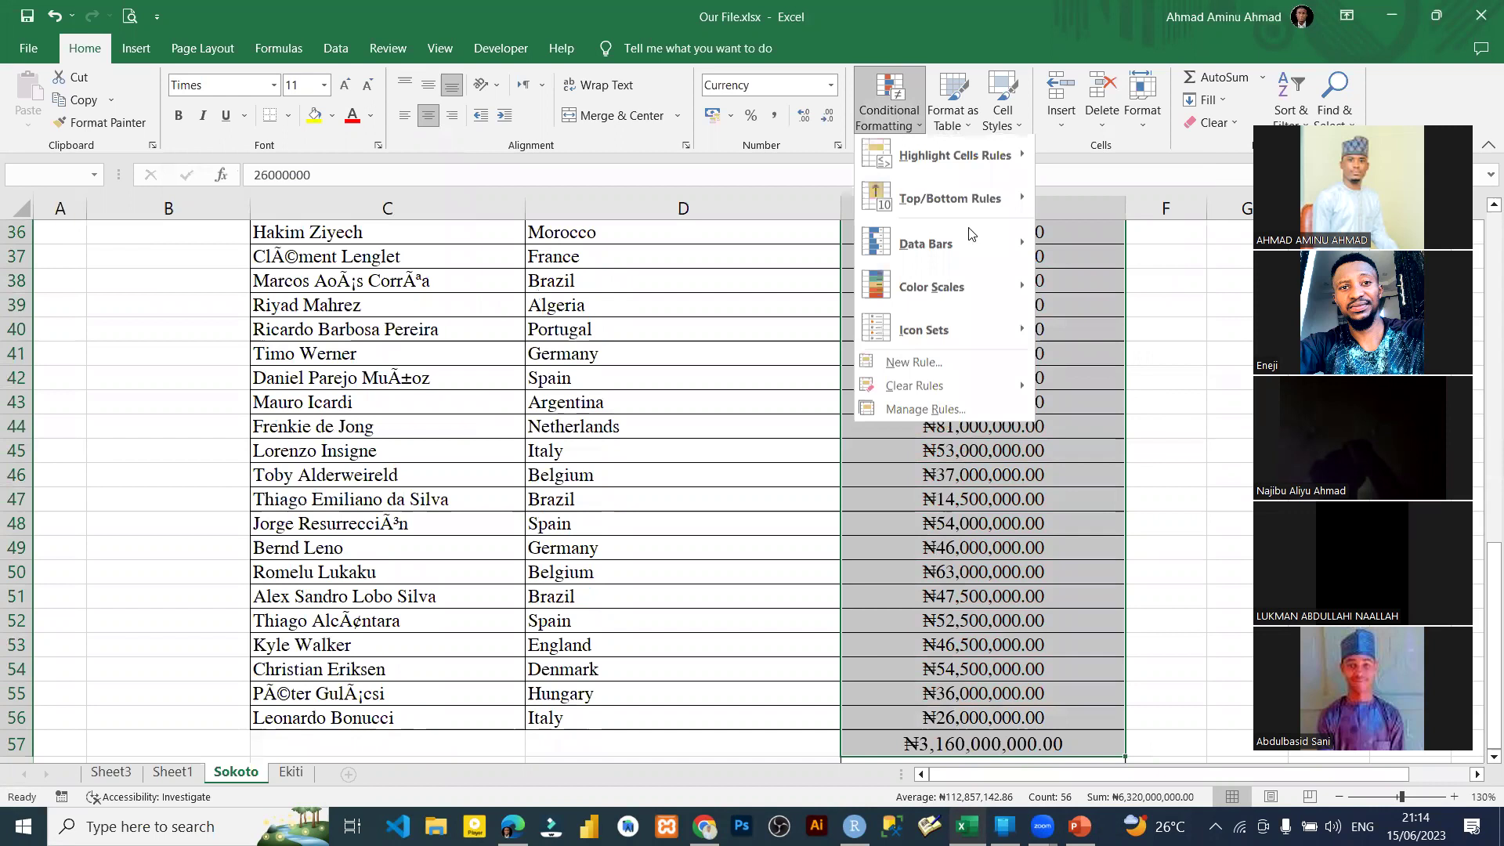
pyautogui.press('Return')
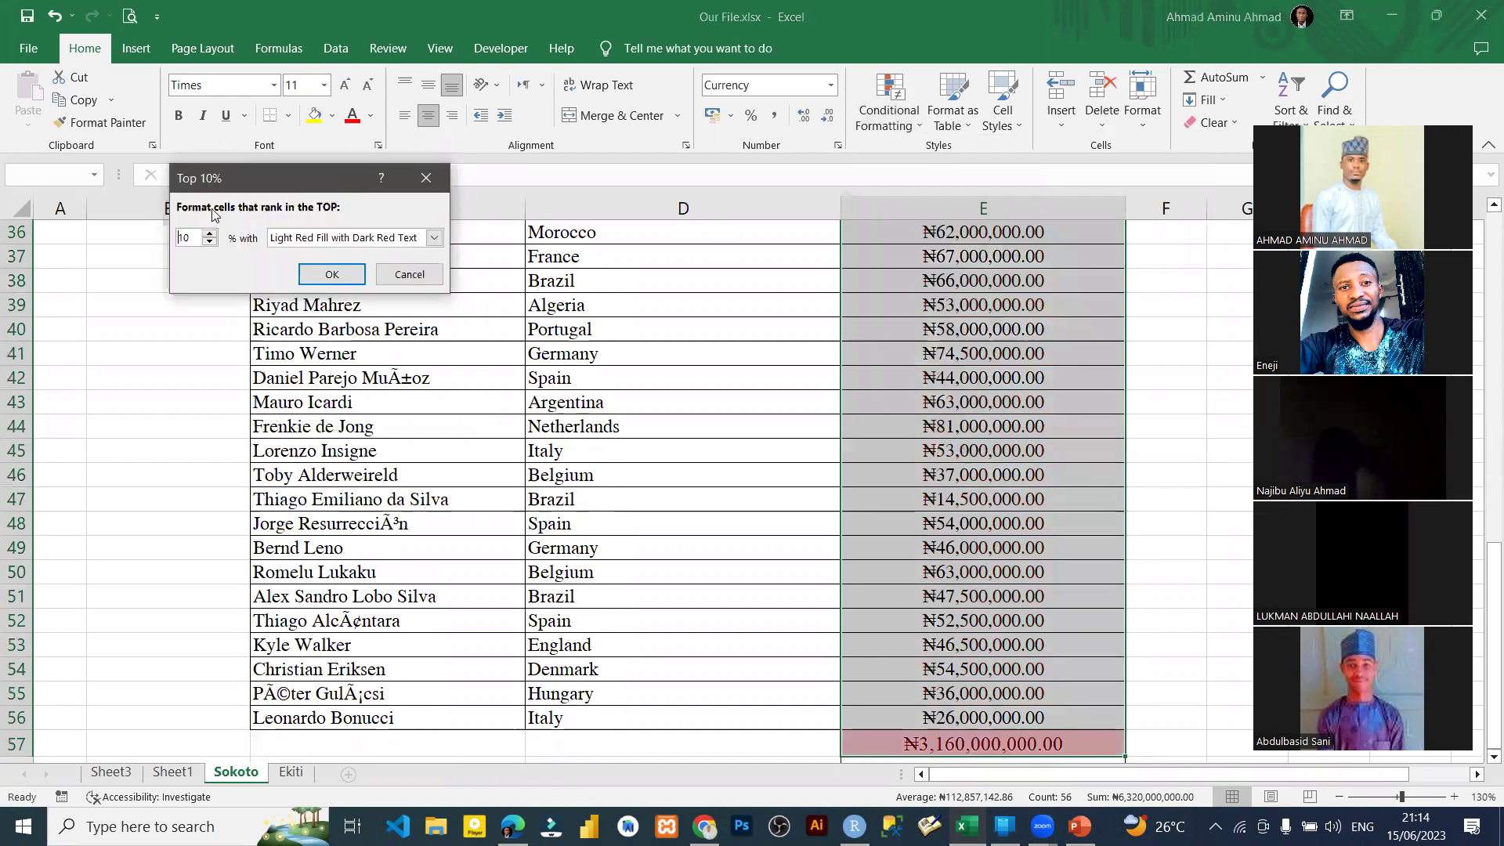
pyautogui.press('BackSpace')
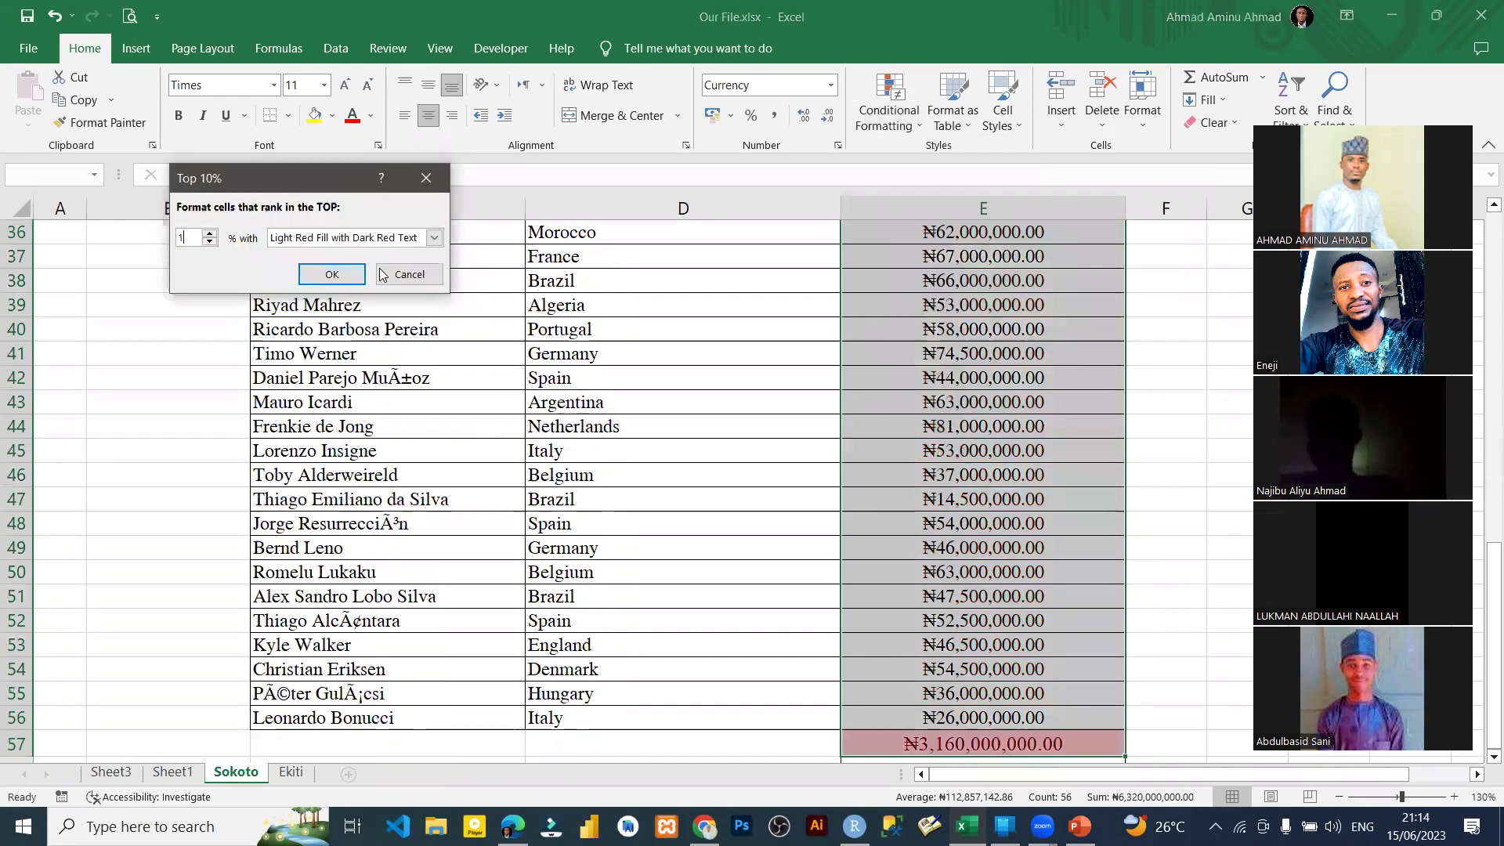
pyautogui.click(378, 239)
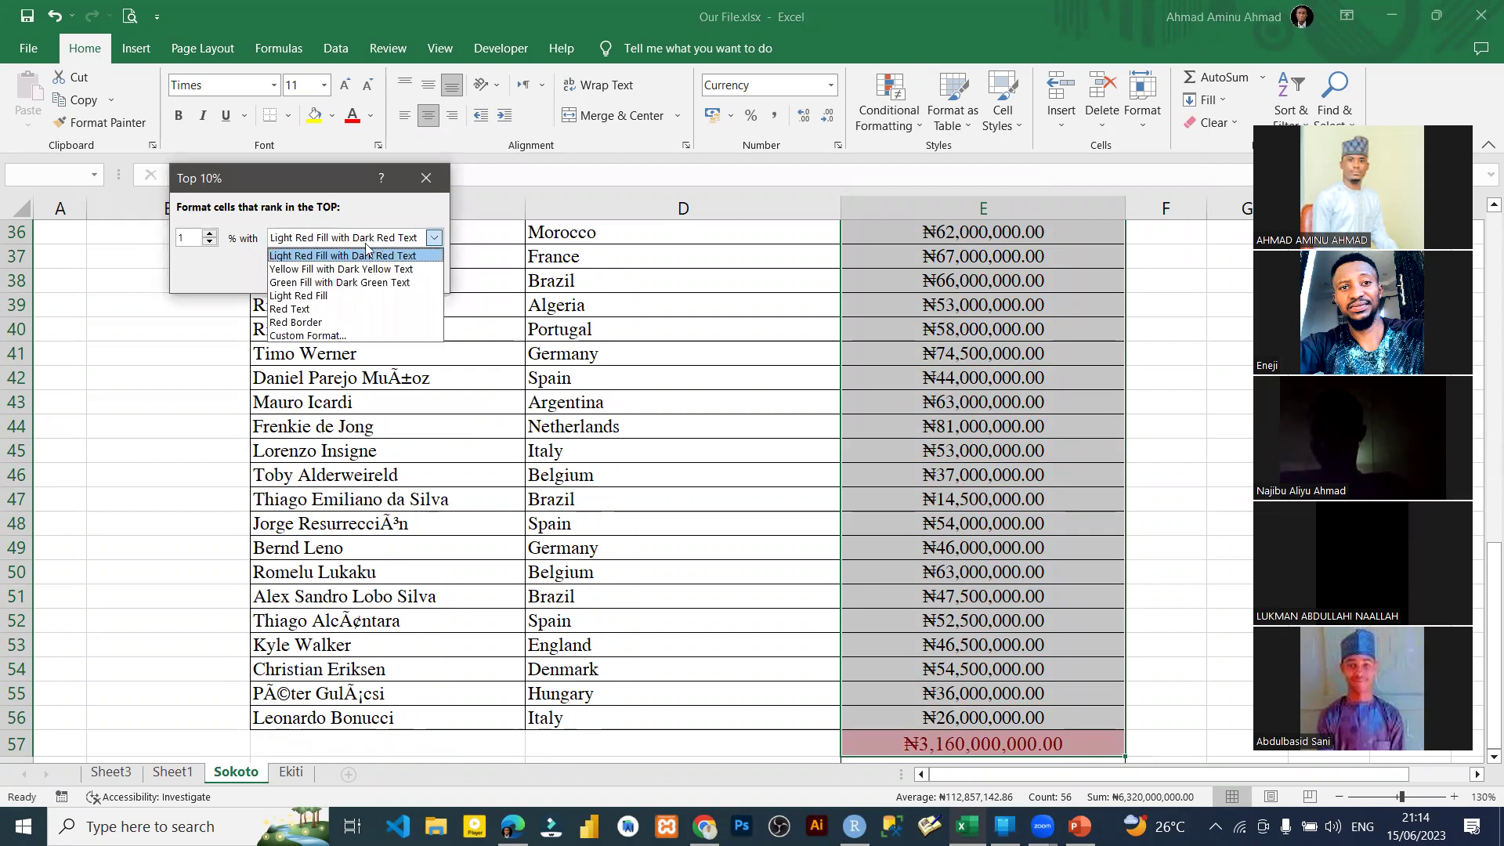
pyautogui.click(329, 282)
pyautogui.press('Return')
# Step: Delete the salary total from cell E57
pyautogui.scroll(-5, 1101, 541)
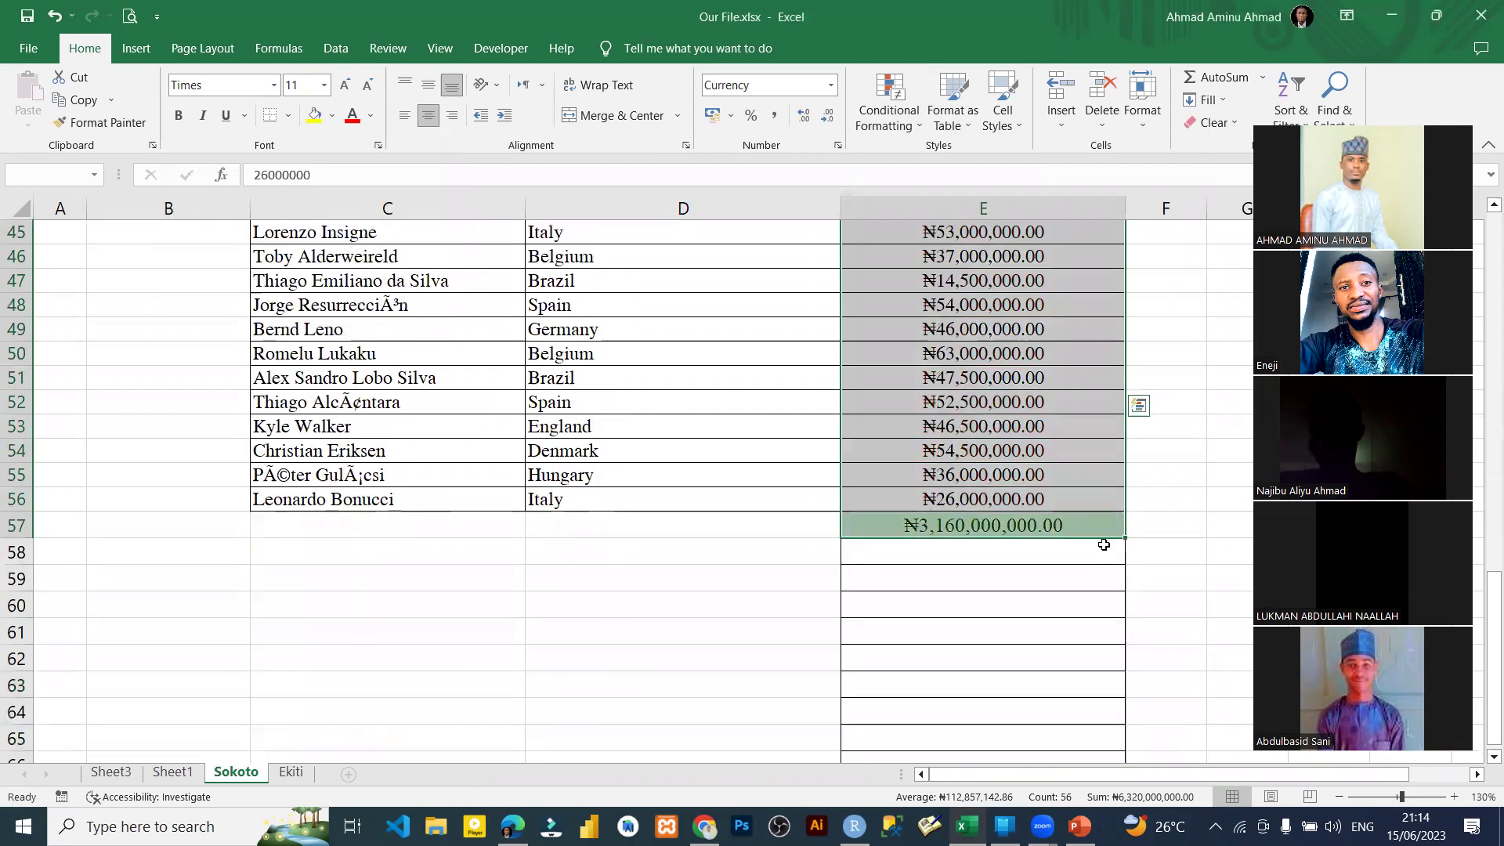
pyautogui.scroll(1, 881, 447)
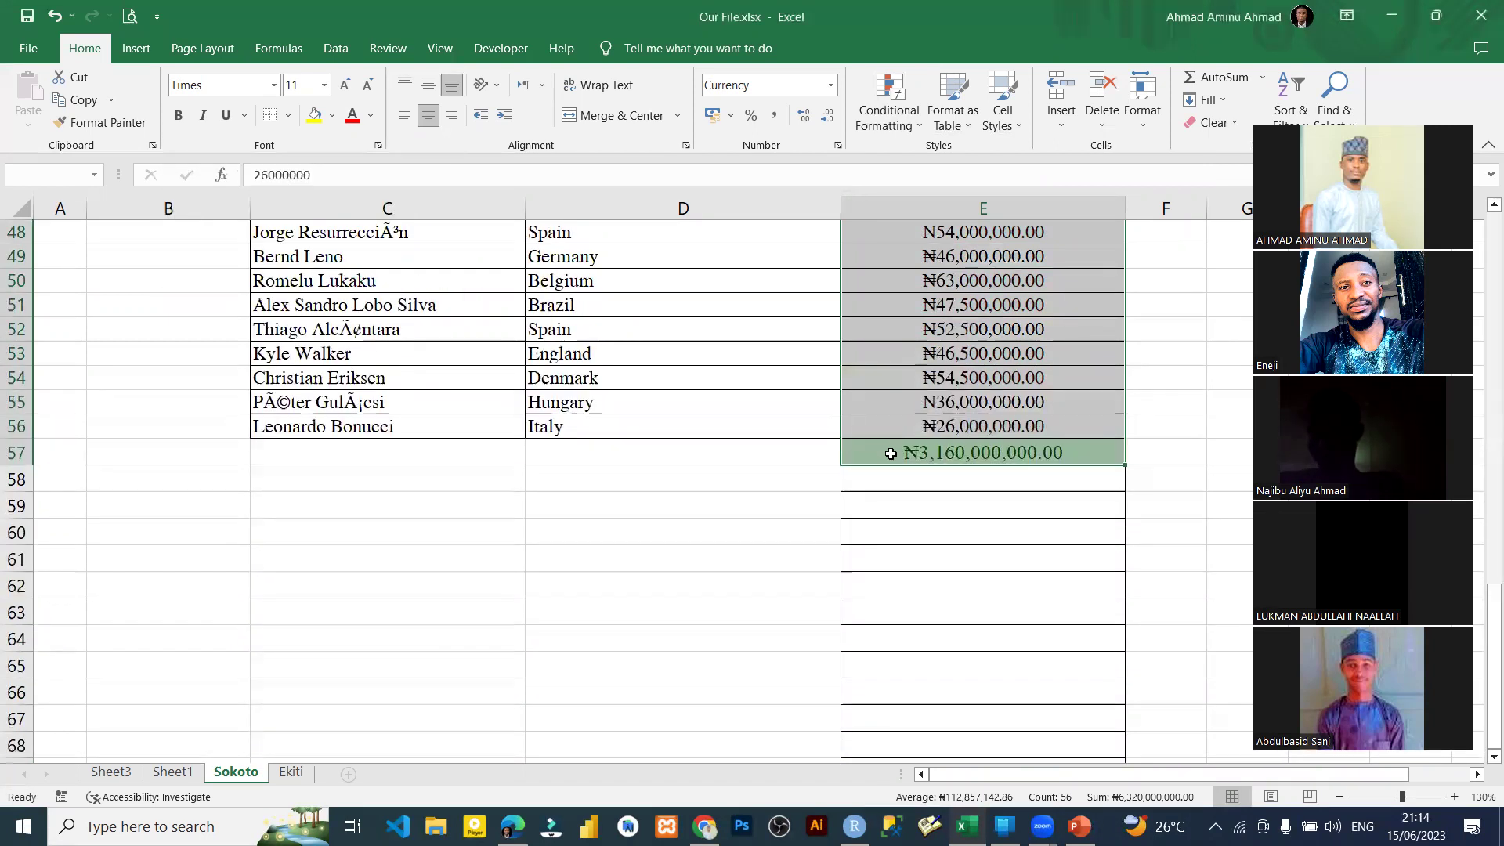
pyautogui.click(890, 452)
pyautogui.press('Delete')
# Step: Apply a Top 1% rule with Green Fill with Dark Green Text to the salaries in E2:E56, leaving out the total cell
pyautogui.click(987, 405)
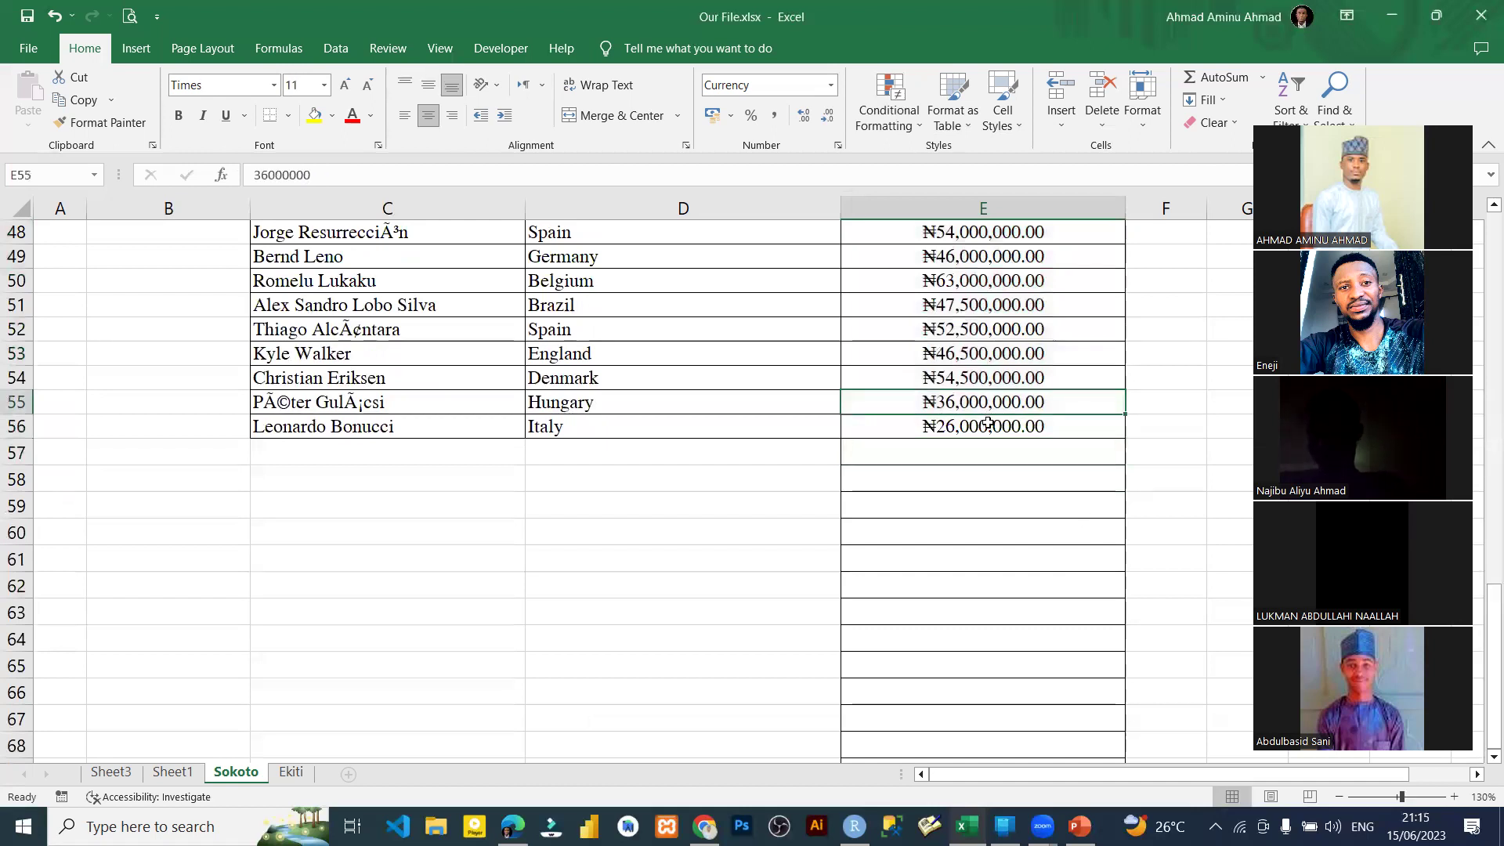
pyautogui.hotkey('ctrl', 'z')
pyautogui.hotkey('ctrl', 'z')
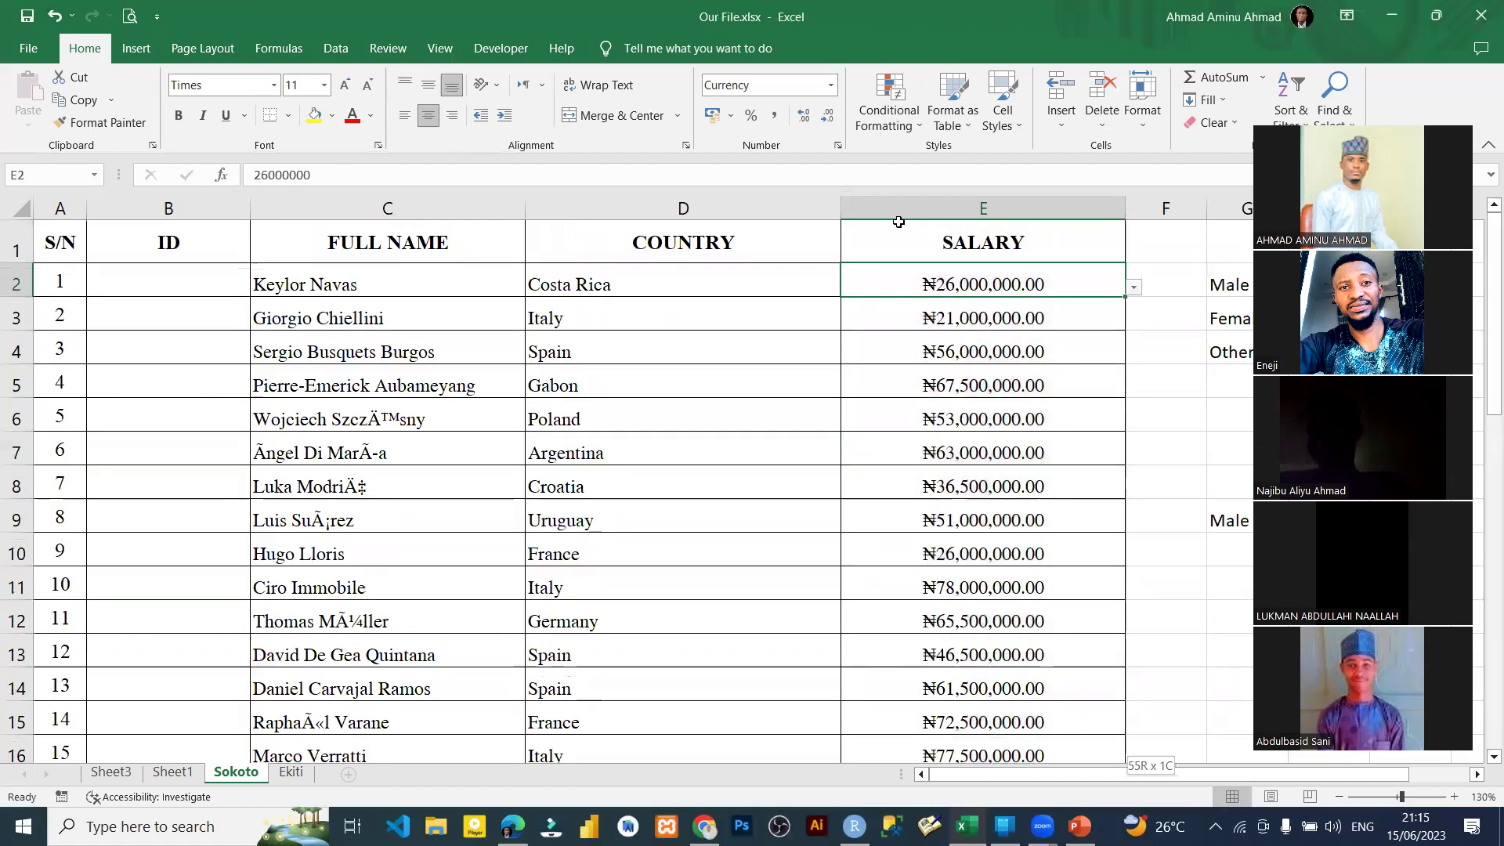
pyautogui.hotkey('ctrl', 'shift', 'Down')
pyautogui.click(889, 110)
pyautogui.moveTo(924, 201)
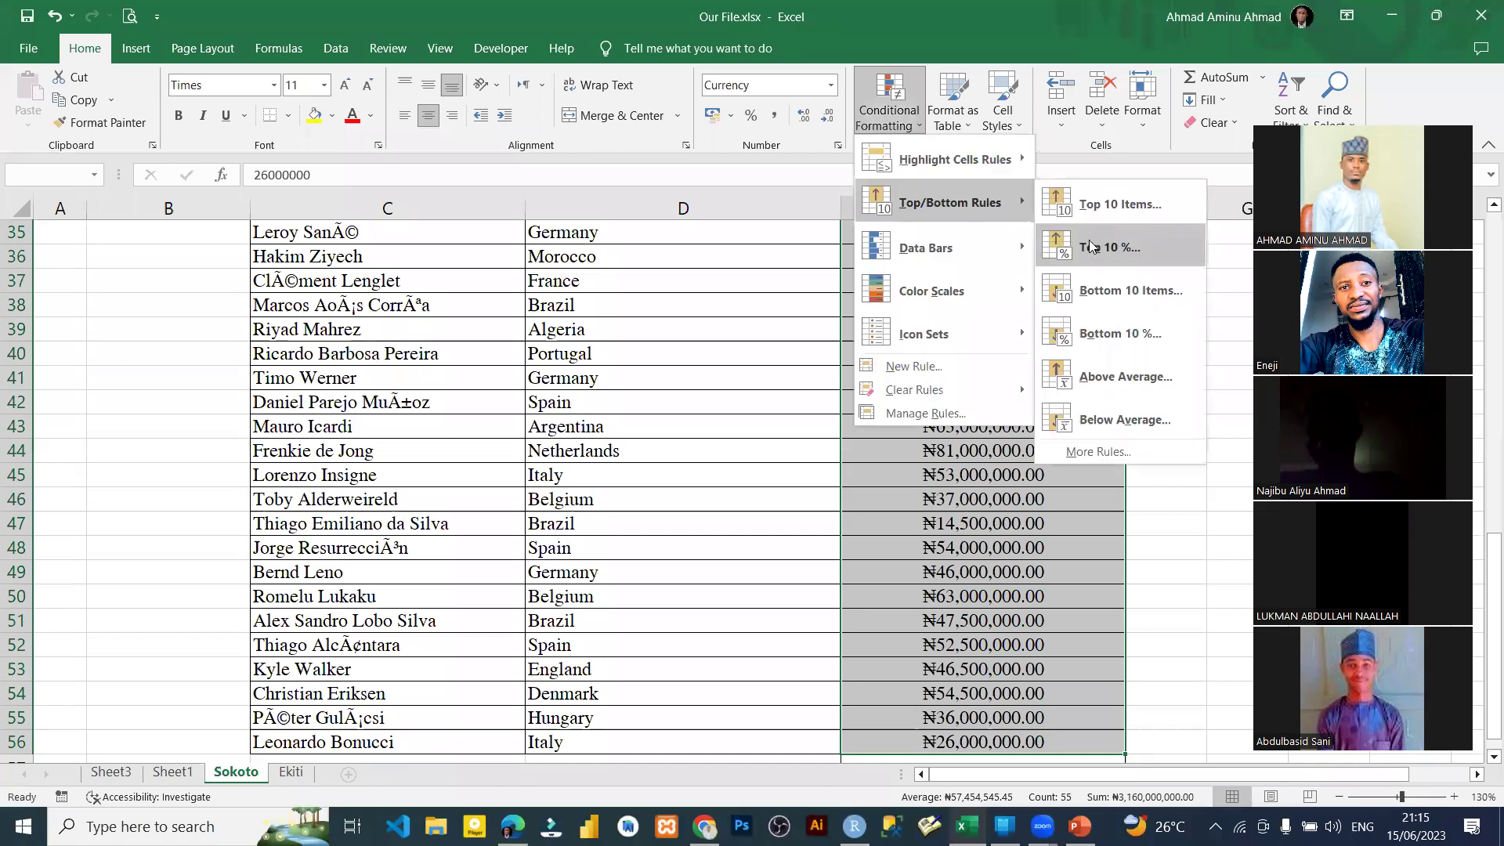
pyautogui.click(1089, 240)
pyautogui.write('1')
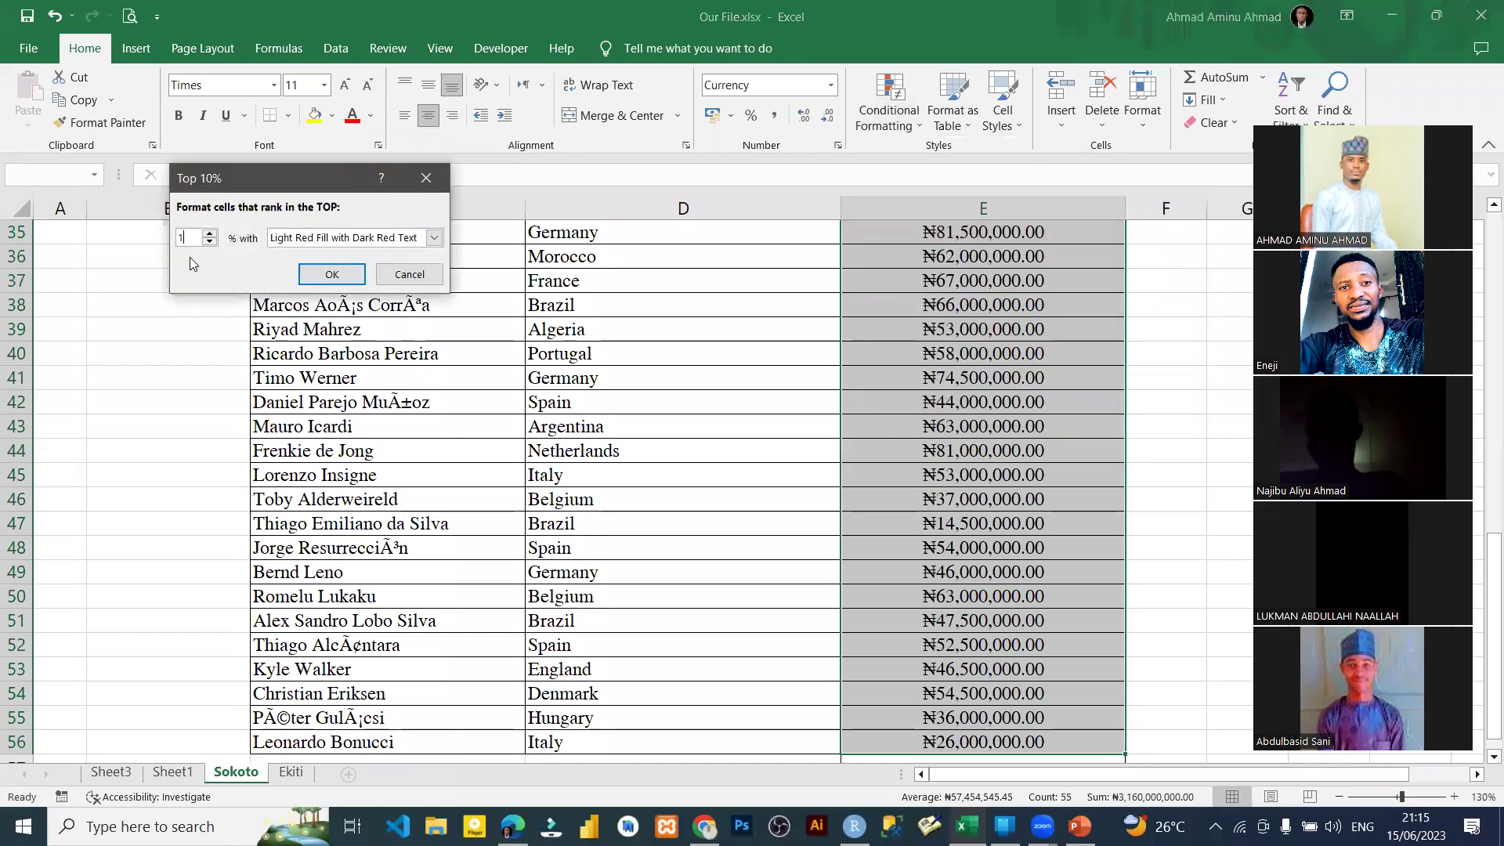
pyautogui.click(337, 238)
pyautogui.click(338, 286)
pyautogui.click(337, 280)
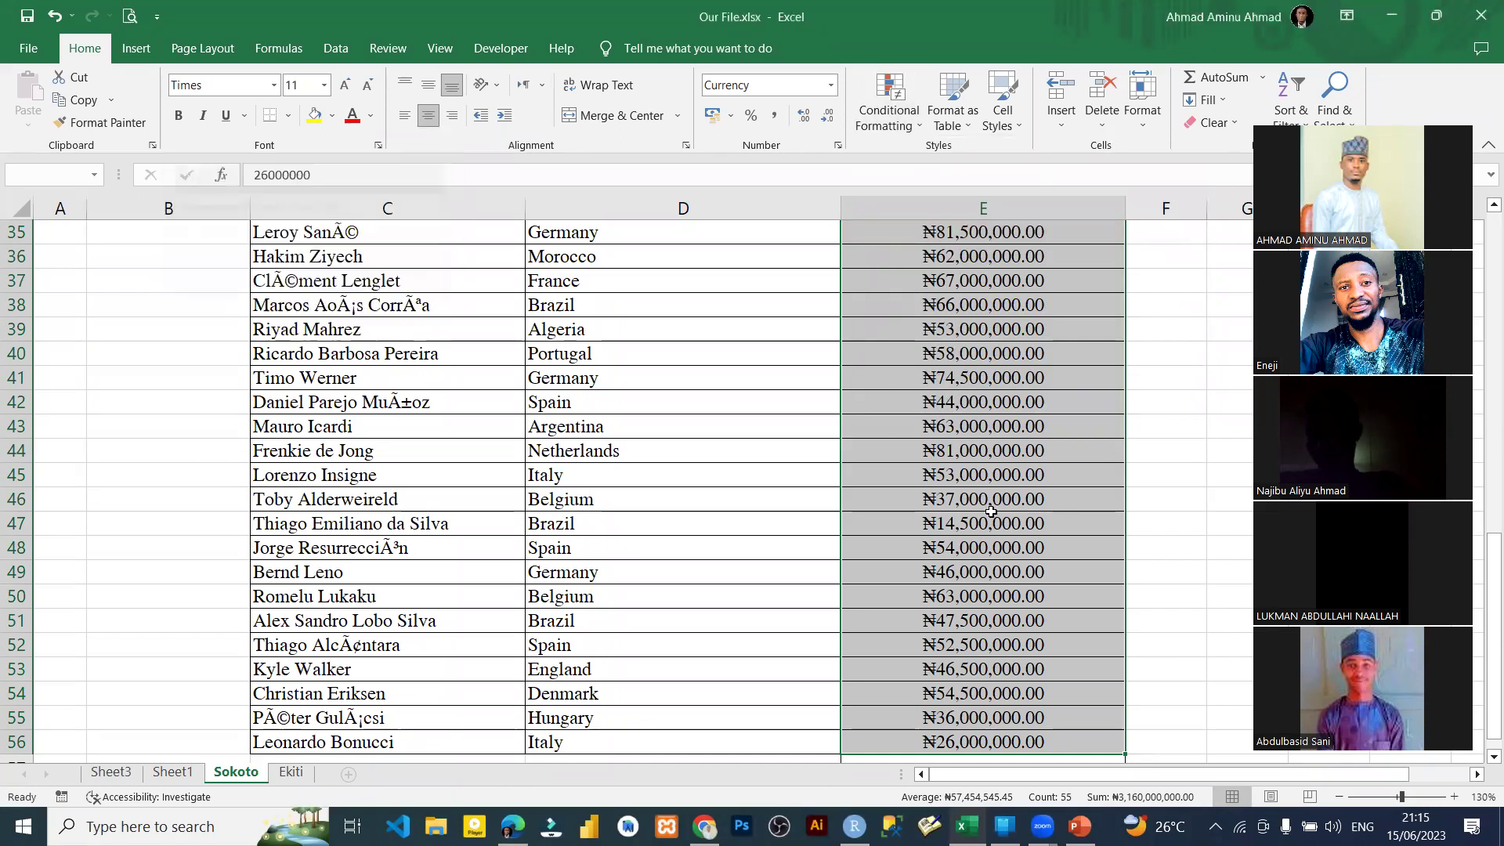
# Step: Add a Top 2% rule with Light Red Fill with Dark Red Text to the salaries in E2:E56
pyautogui.scroll(-6, 1038, 564)
pyautogui.scroll(10, 1036, 566)
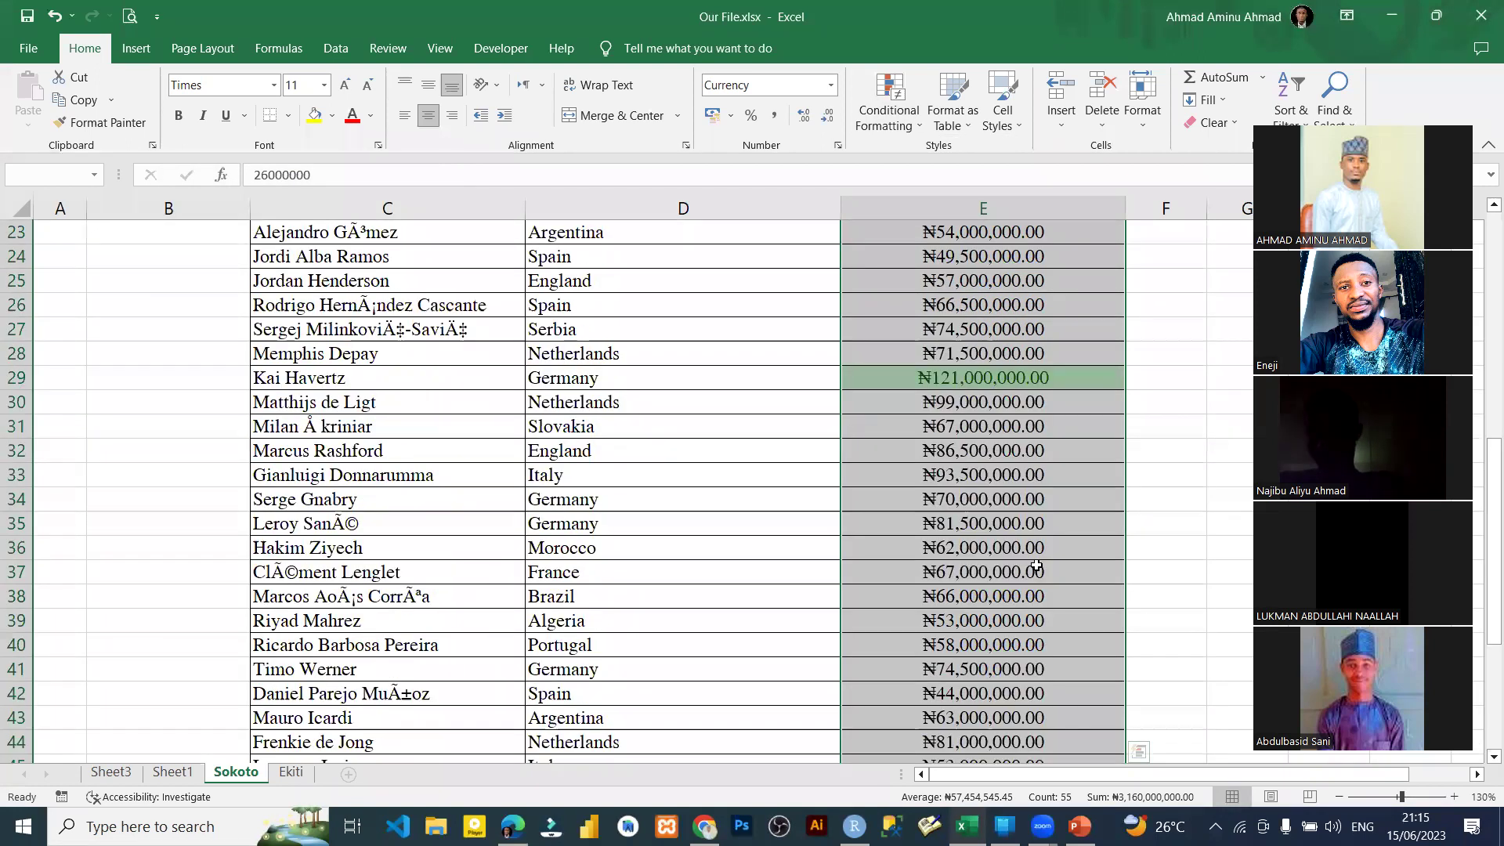
pyautogui.scroll(3, 955, 636)
pyautogui.scroll(-2, 964, 501)
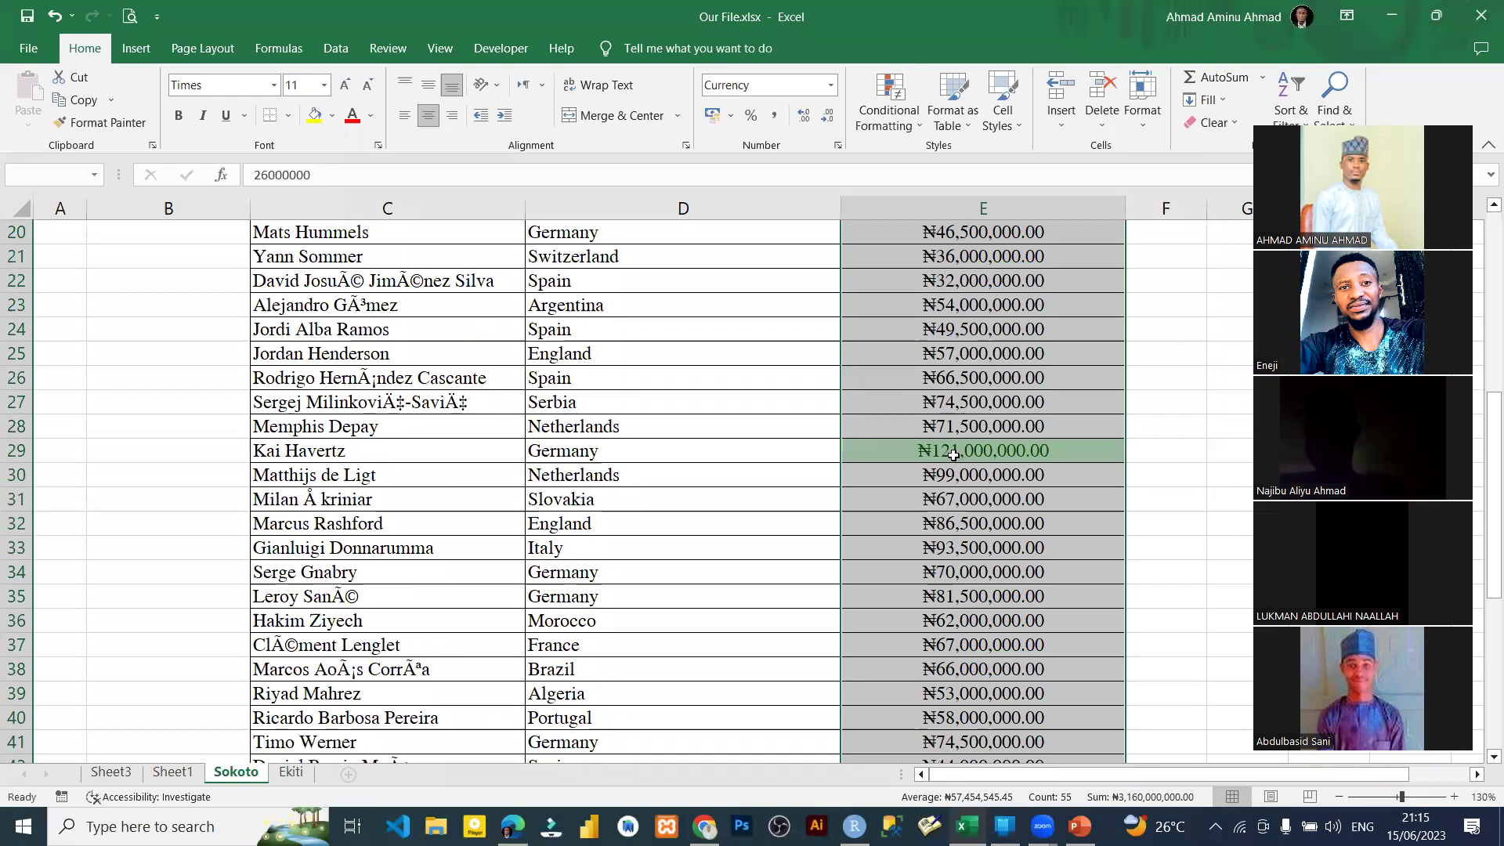
pyautogui.click(888, 125)
pyautogui.moveTo(948, 199)
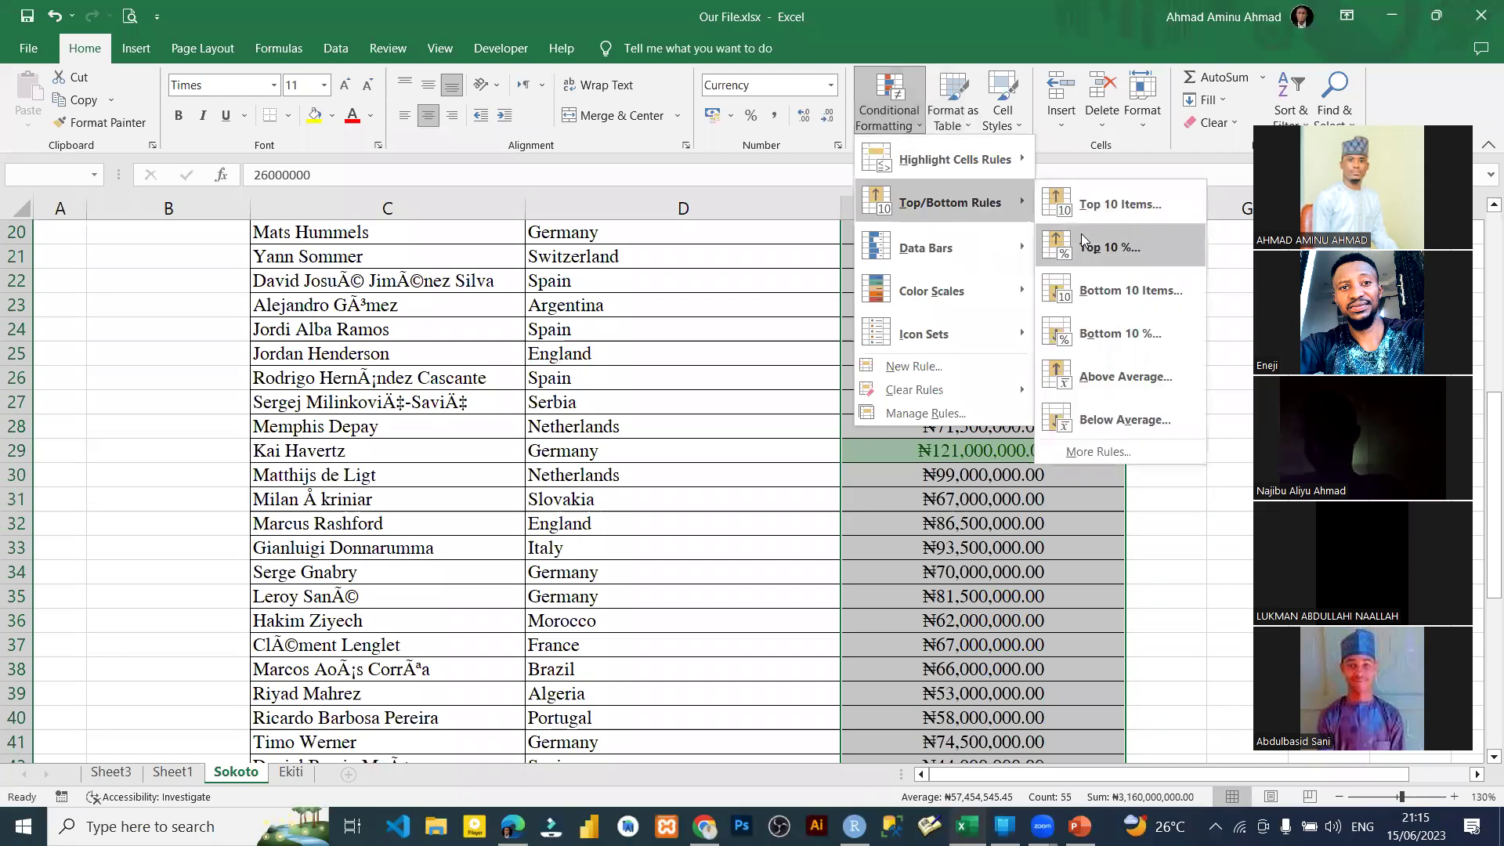
pyautogui.click(1081, 233)
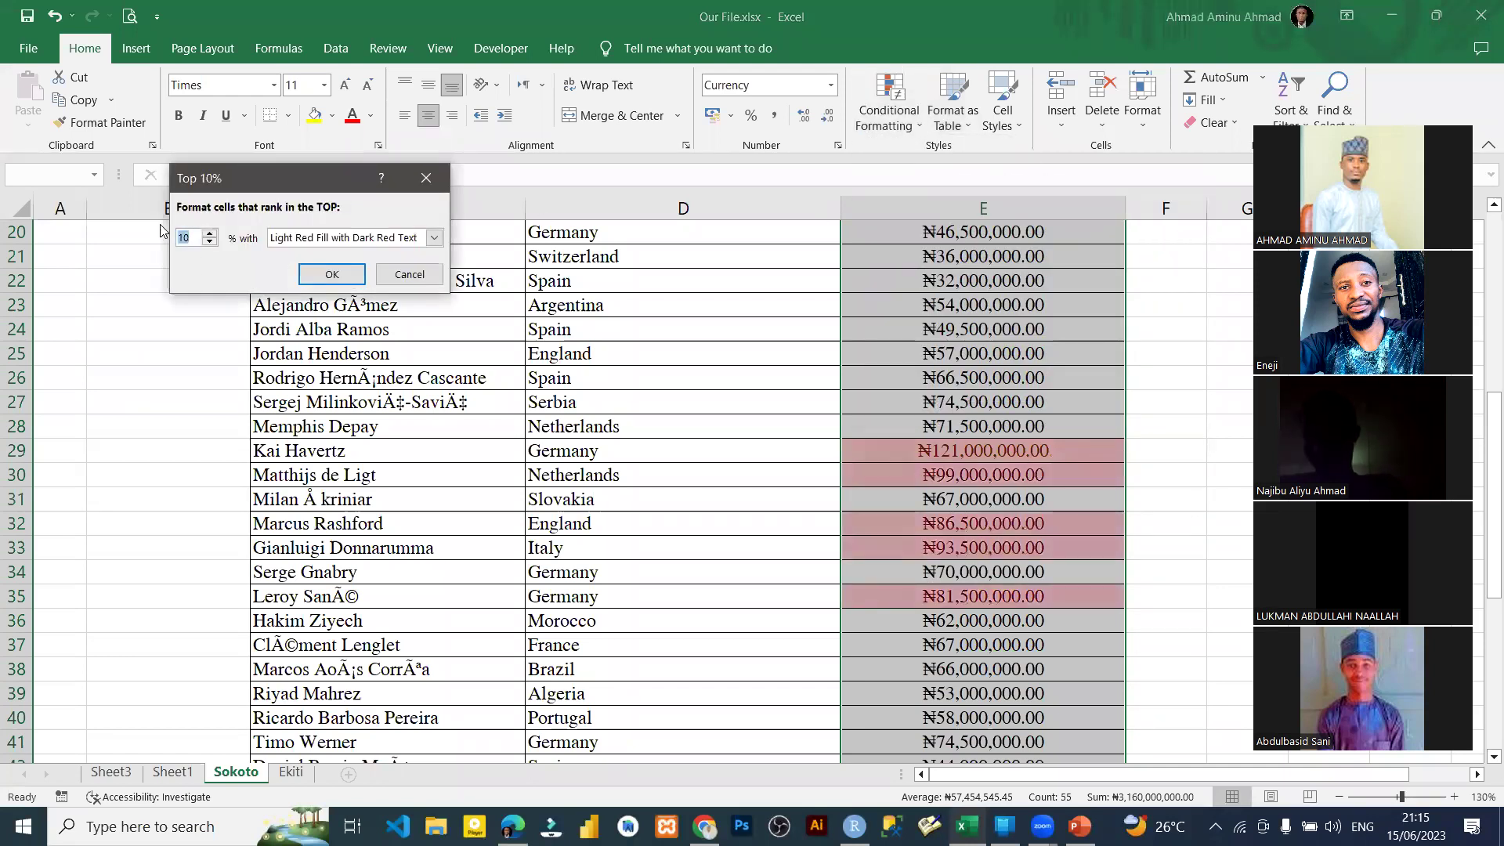
pyautogui.write('2')
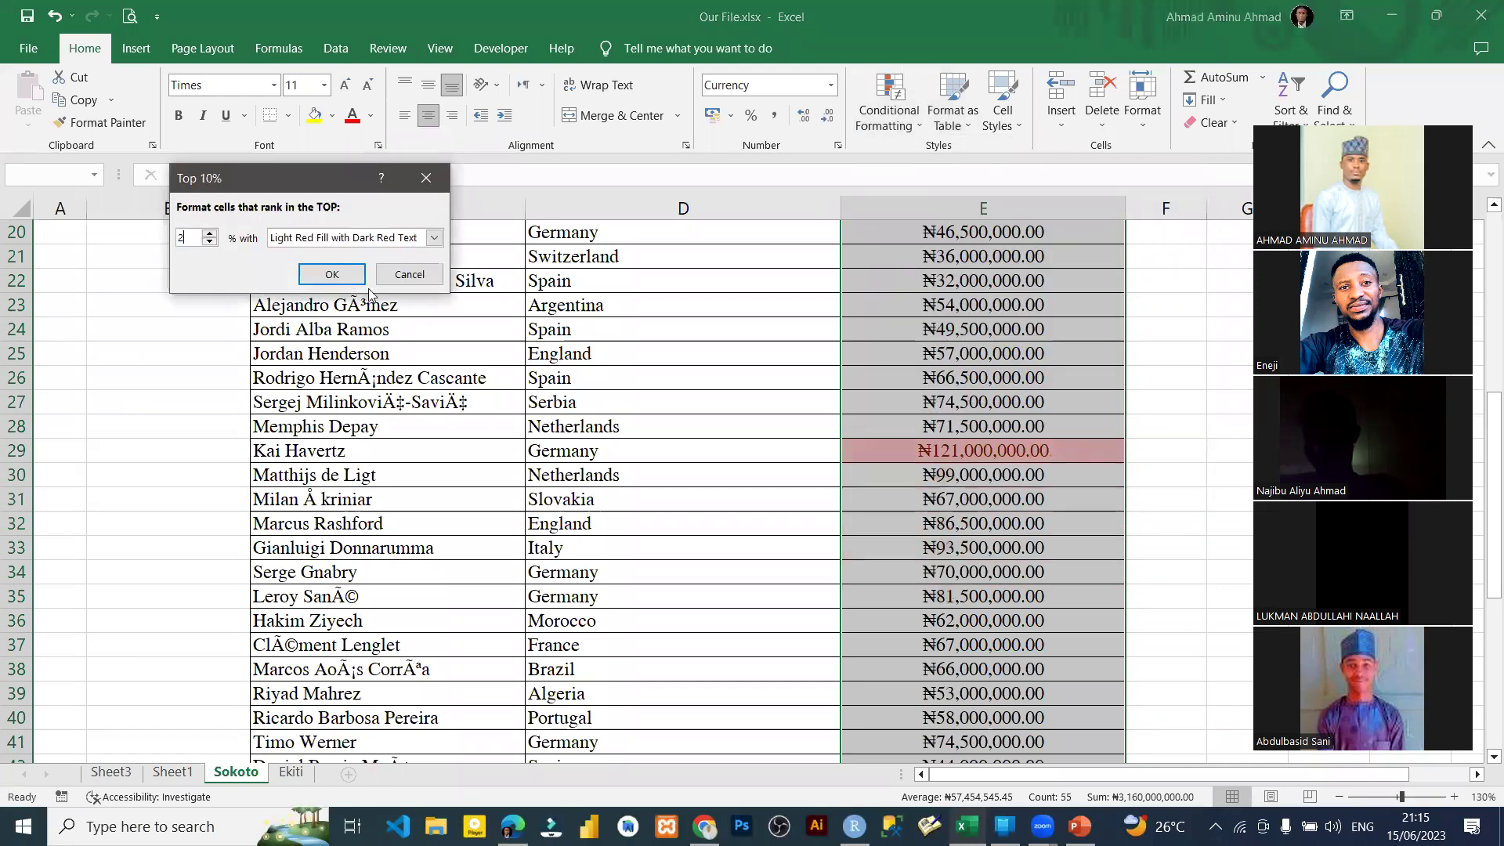
pyautogui.click(332, 274)
# Step: Look through the whole SALARY column to examine which values the Top 2% rule highlights
pyautogui.scroll(-8, 1051, 590)
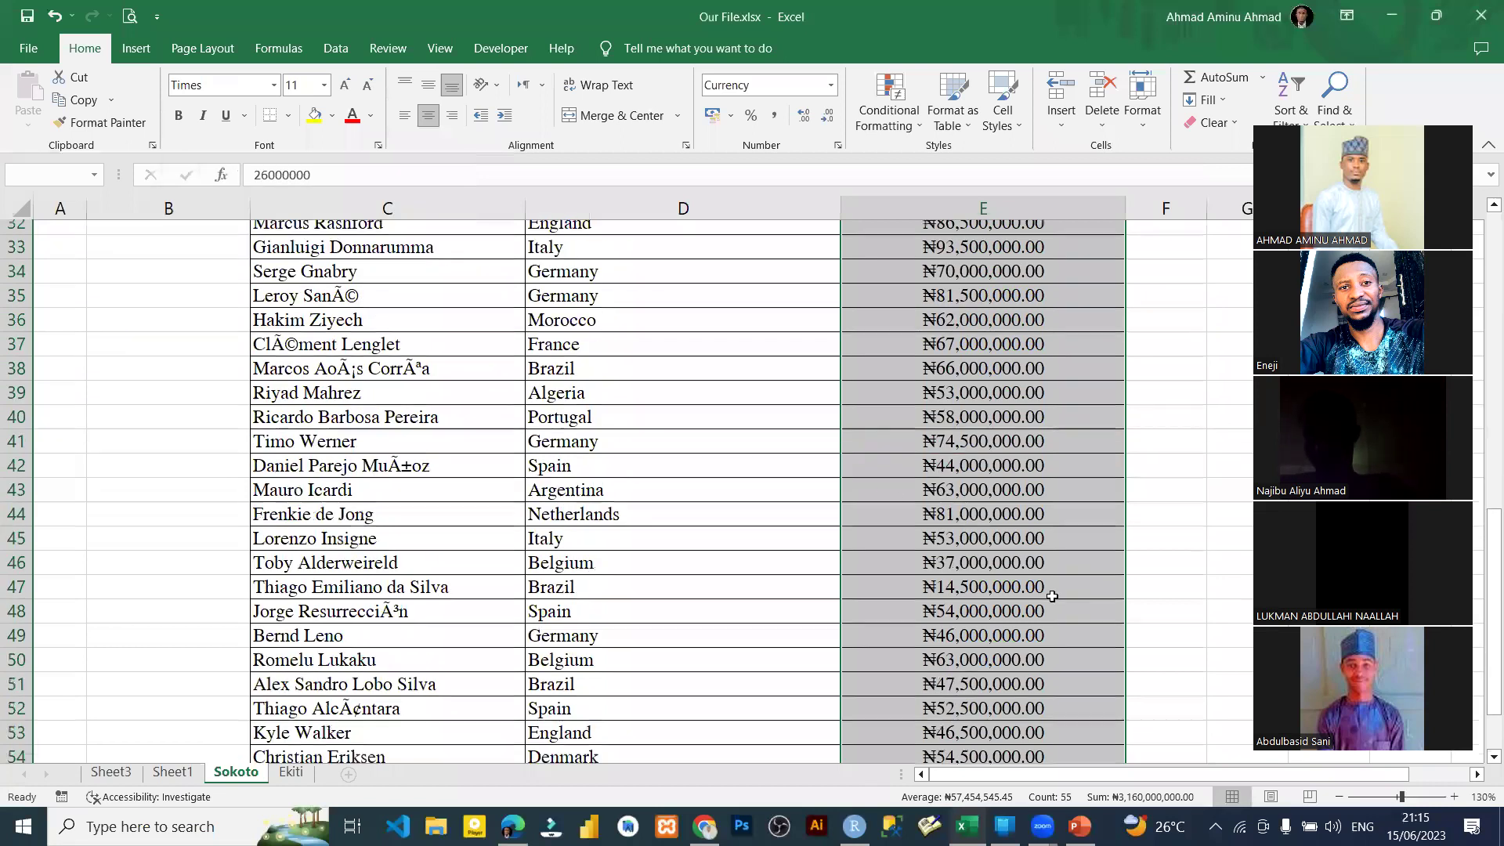
pyautogui.scroll(14, 1053, 594)
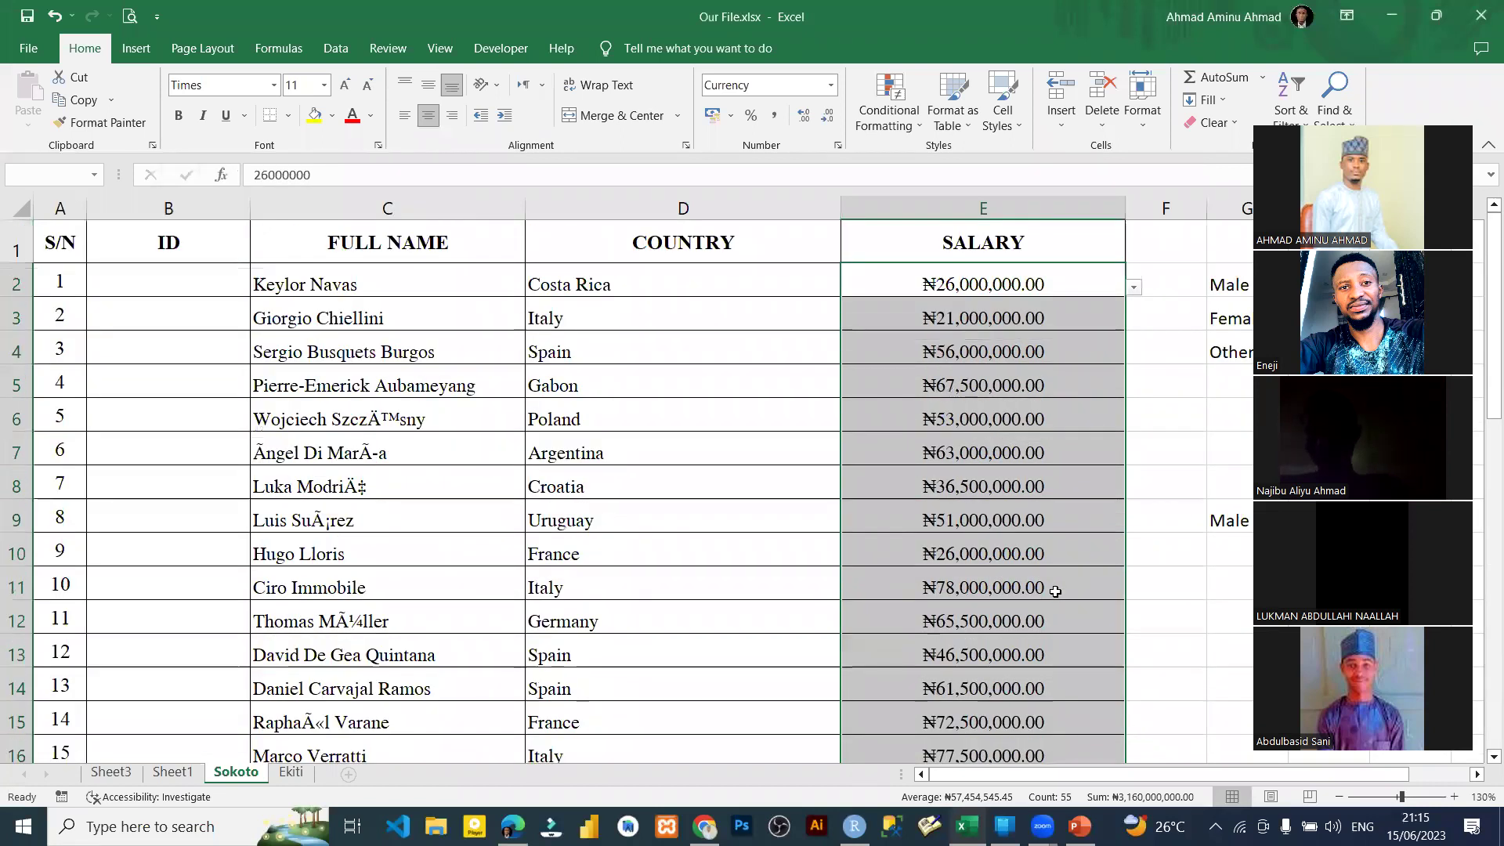
pyautogui.scroll(-7, 1055, 594)
pyautogui.scroll(1, 1055, 594)
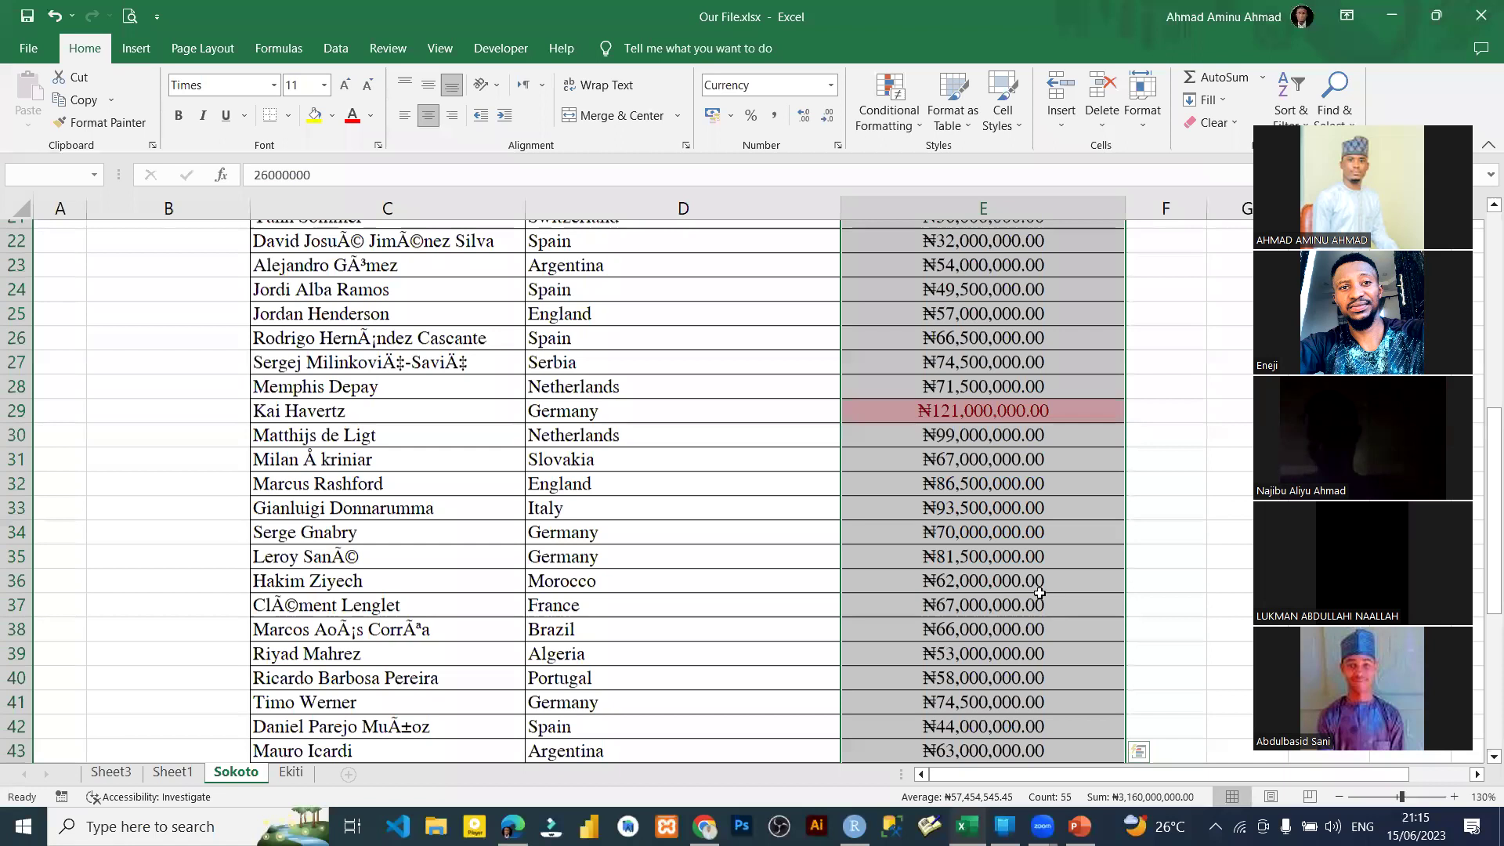
pyautogui.scroll(2, 1039, 593)
pyautogui.click(890, 111)
pyautogui.click(1145, 487)
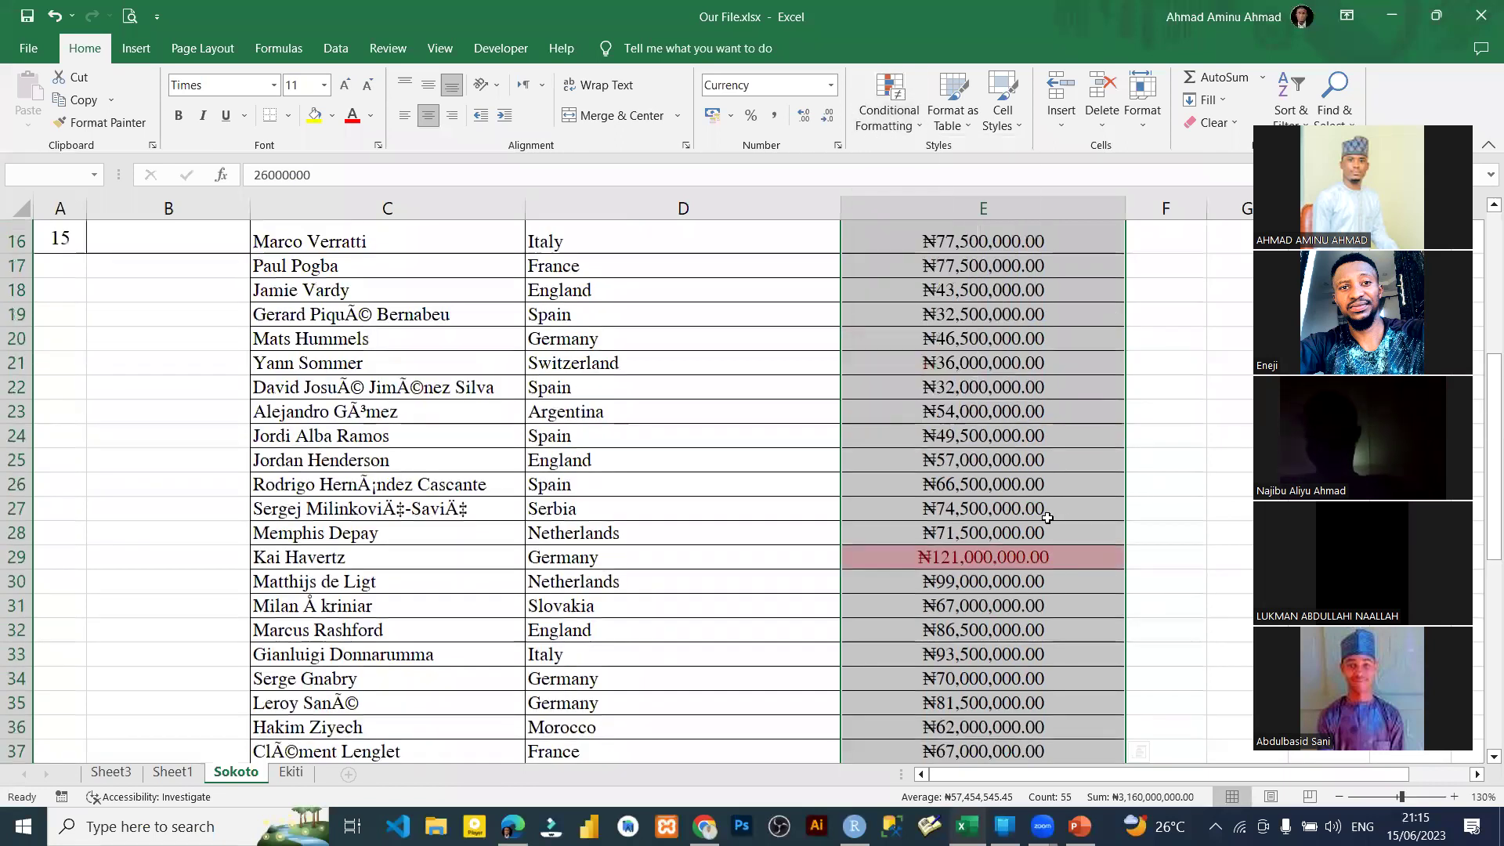
pyautogui.scroll(-9, 1043, 675)
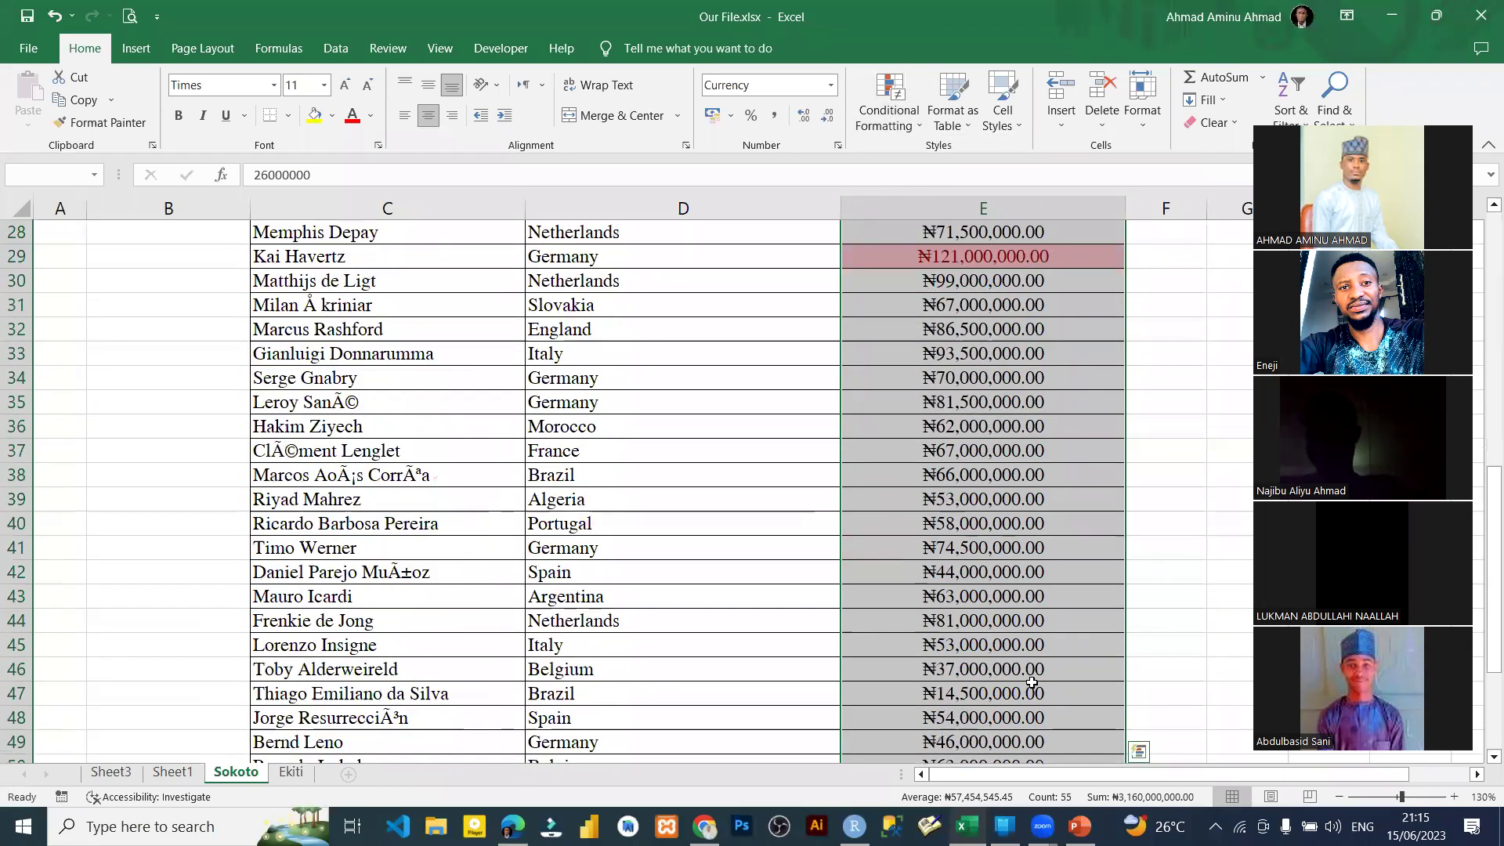
# Step: Total the salaries in E2:E56 with a SUM formula in cell E57
pyautogui.press('Down')
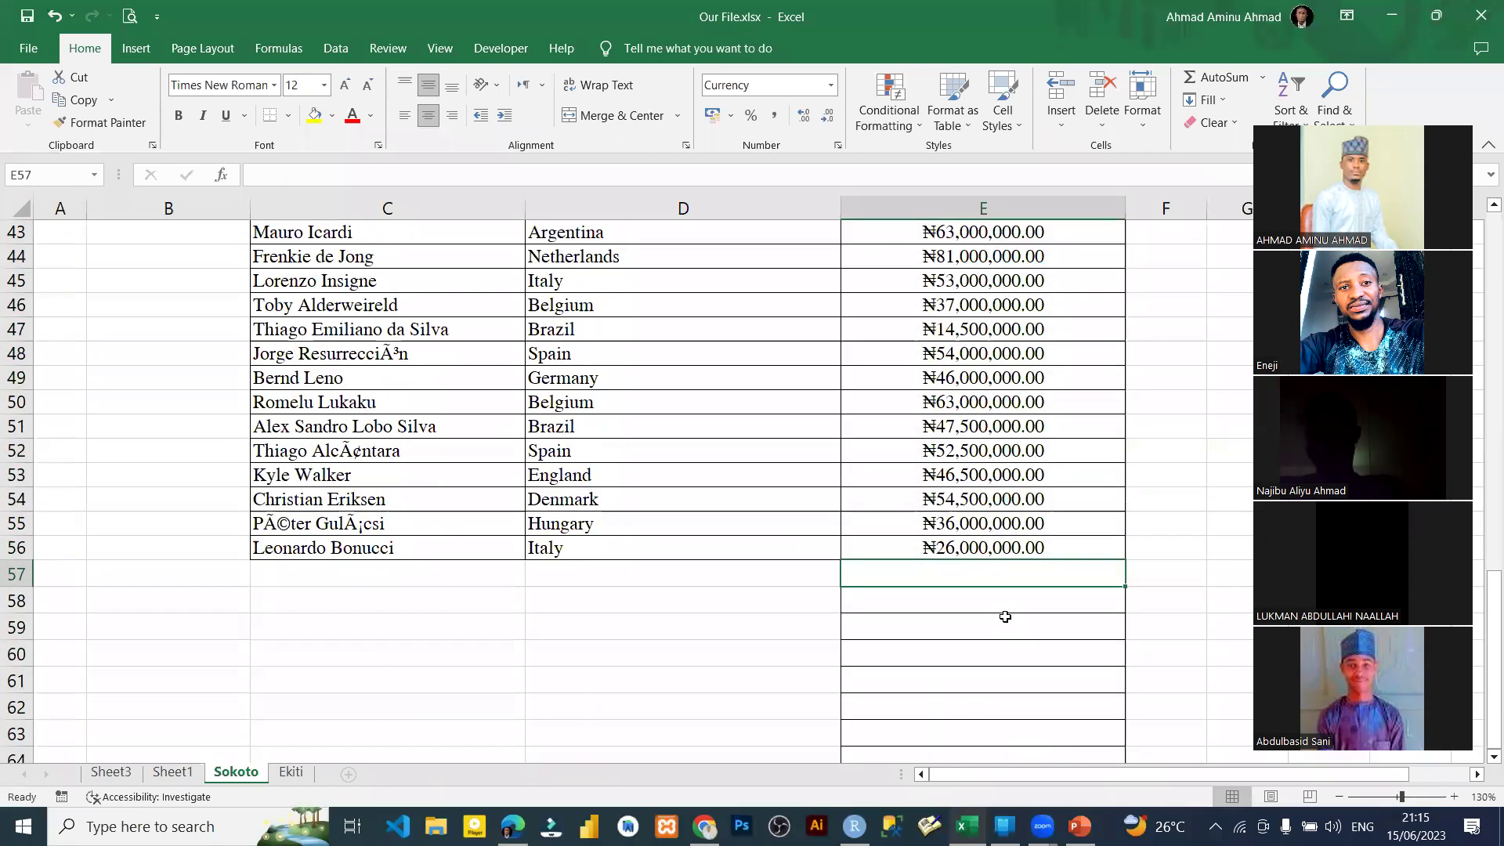
pyautogui.write('=')
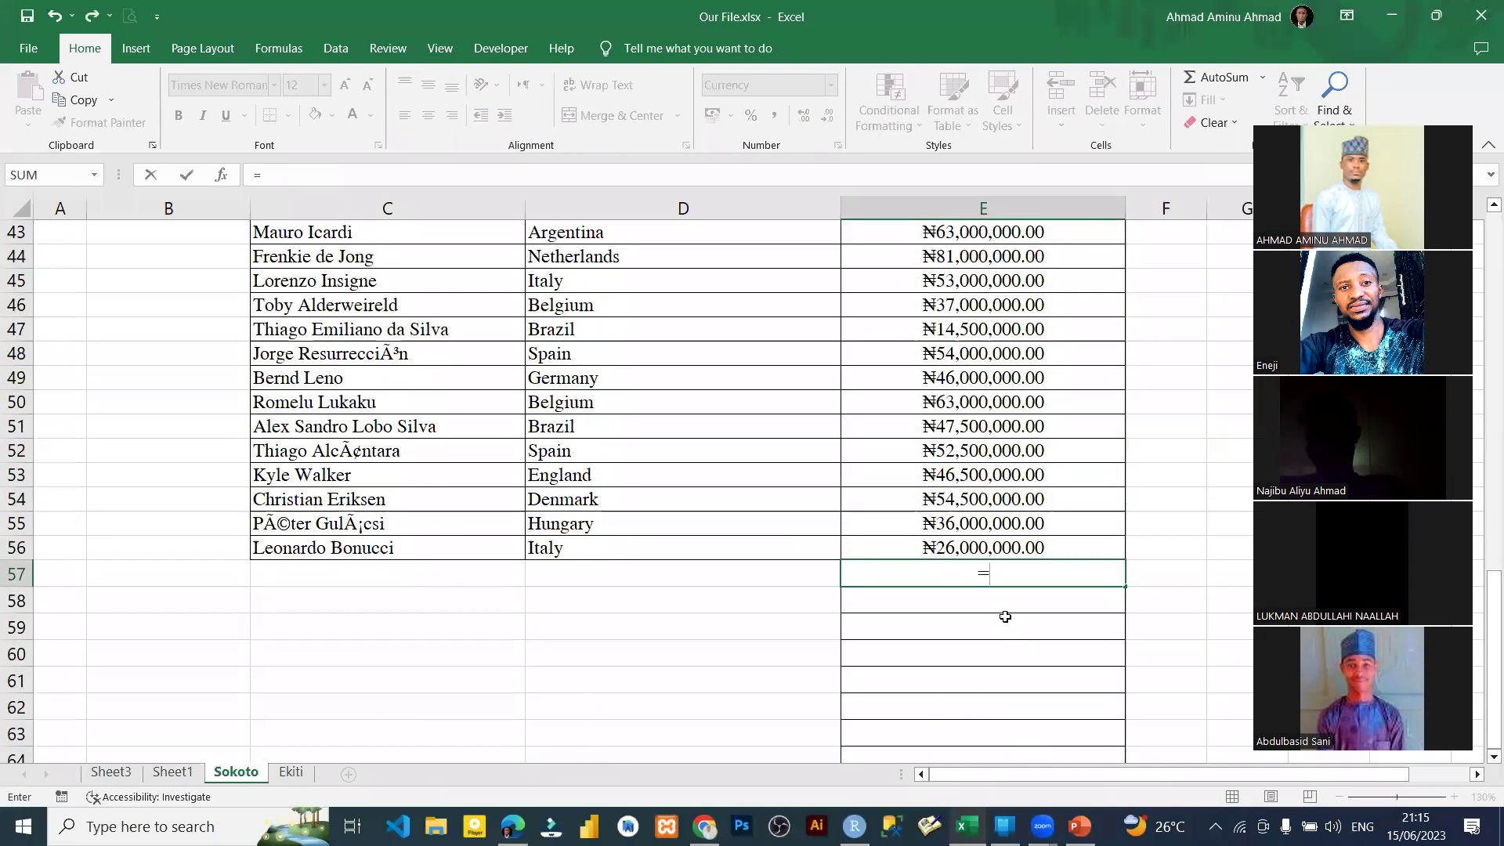
pyautogui.write('SUM(')
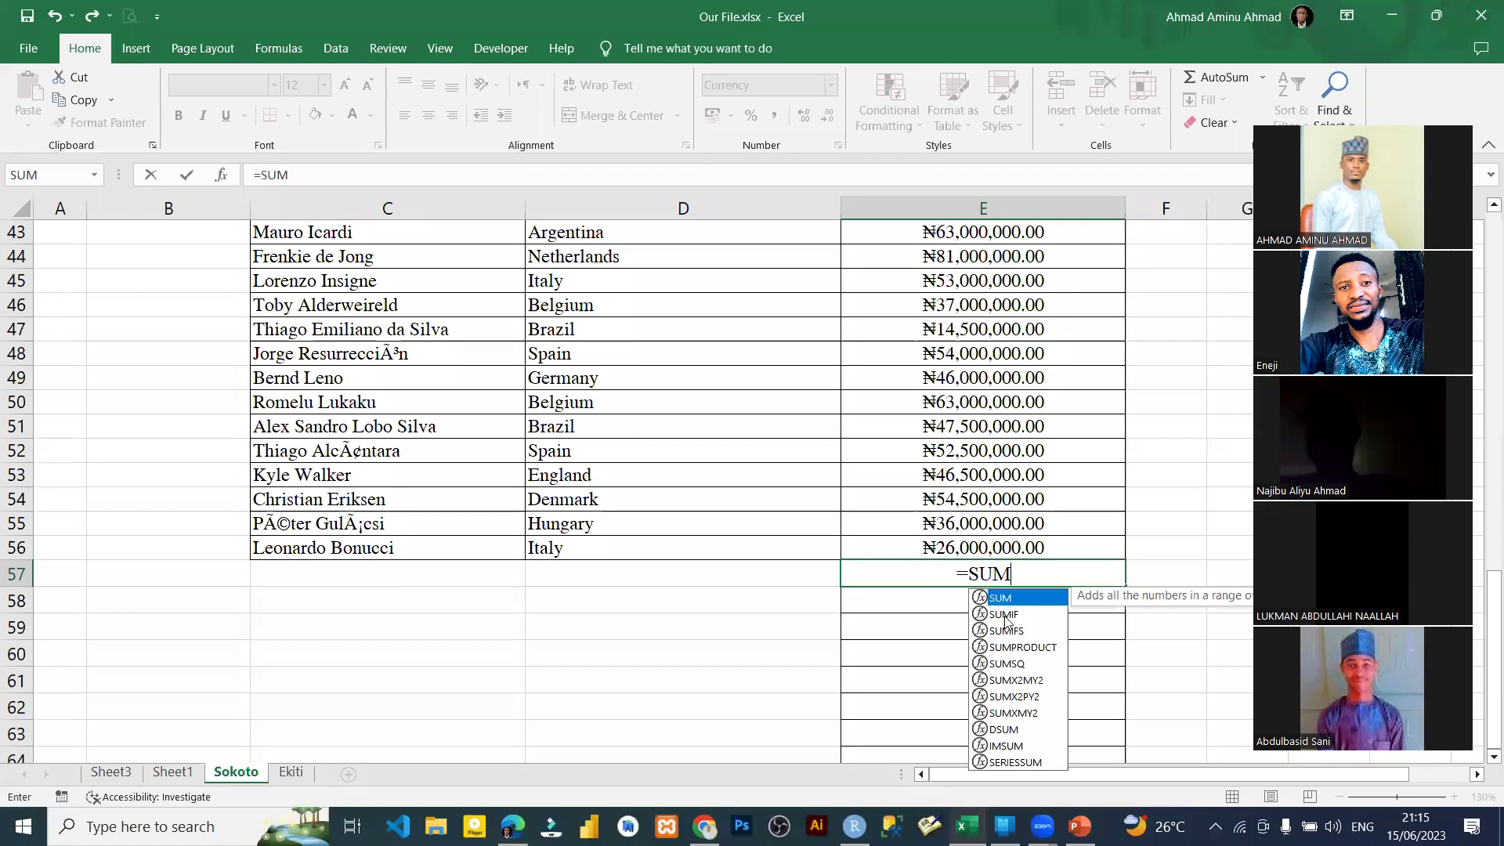
pyautogui.scroll(14, 1008, 577)
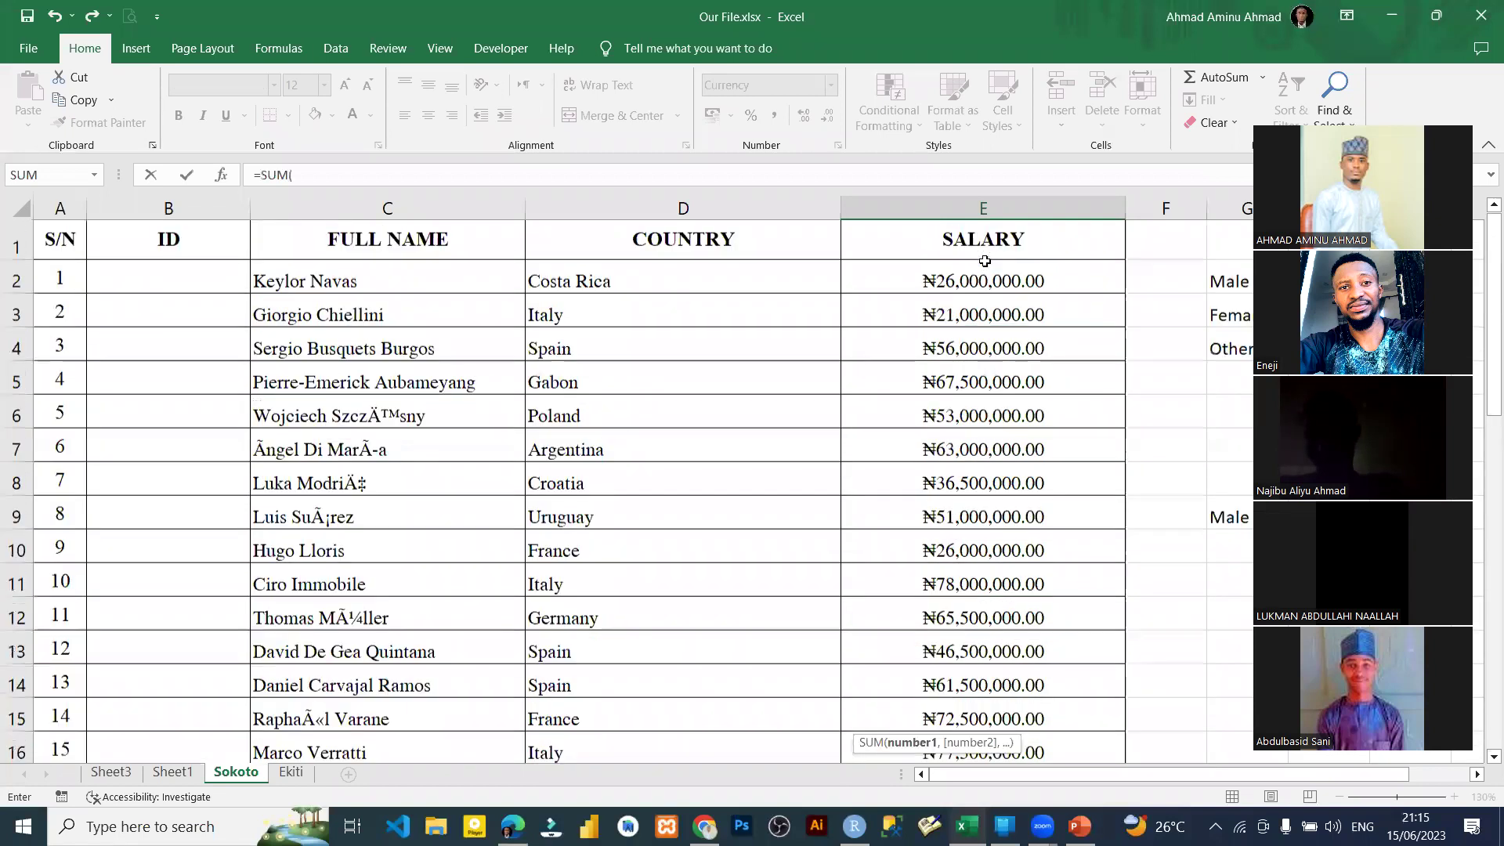
pyautogui.click(985, 283)
pyautogui.hotkey('ctrl', 'shift', 'Down')
pyautogui.hotkey('shift', 'Up')
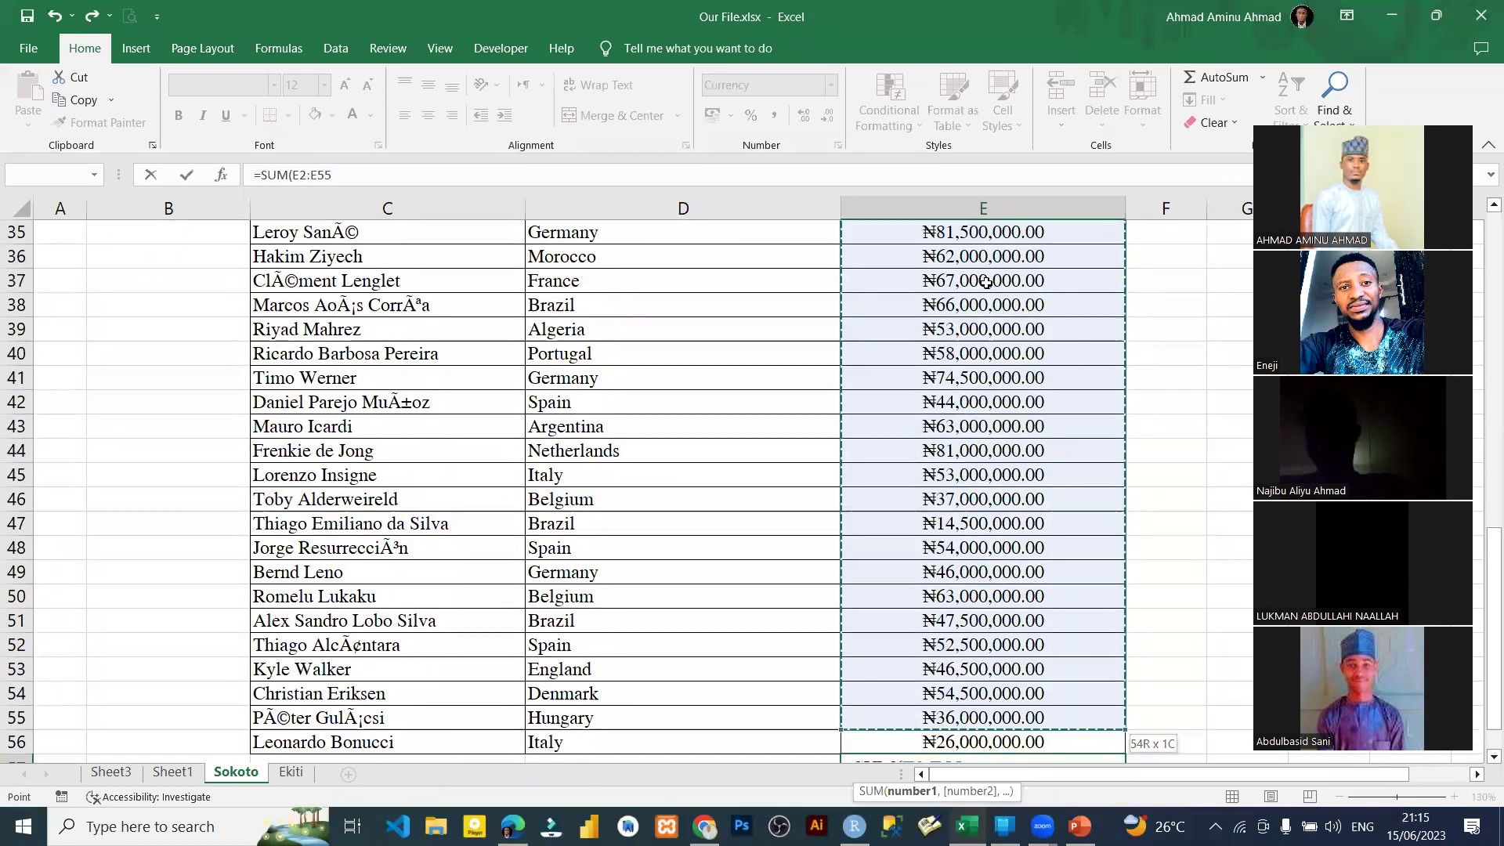
pyautogui.press('Return')
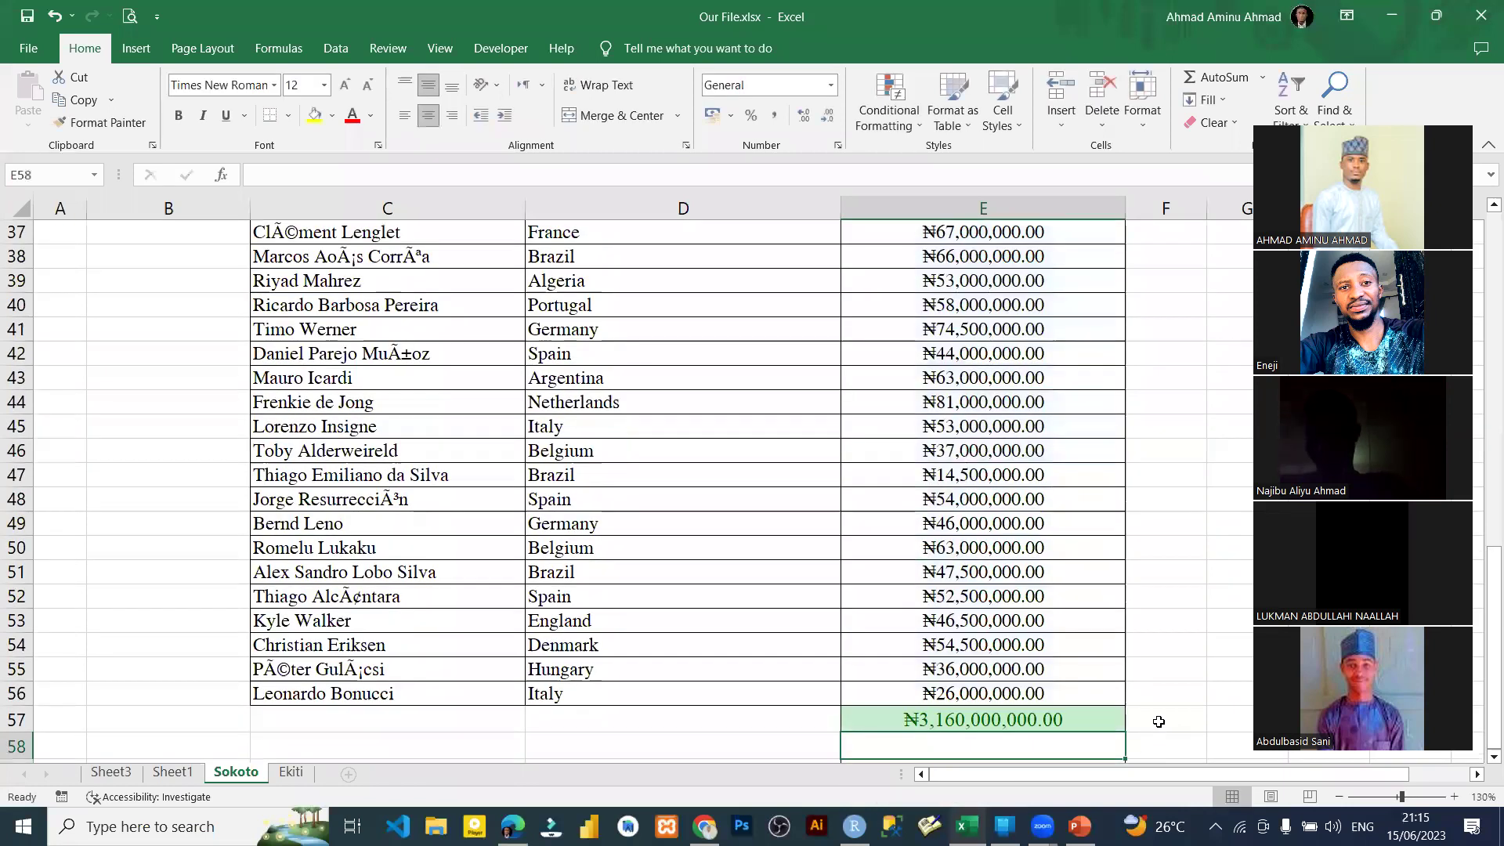
# Step: Subtract the highlighted salary in E29 from the total in E57 with a formula in cell F57
pyautogui.click(1180, 721)
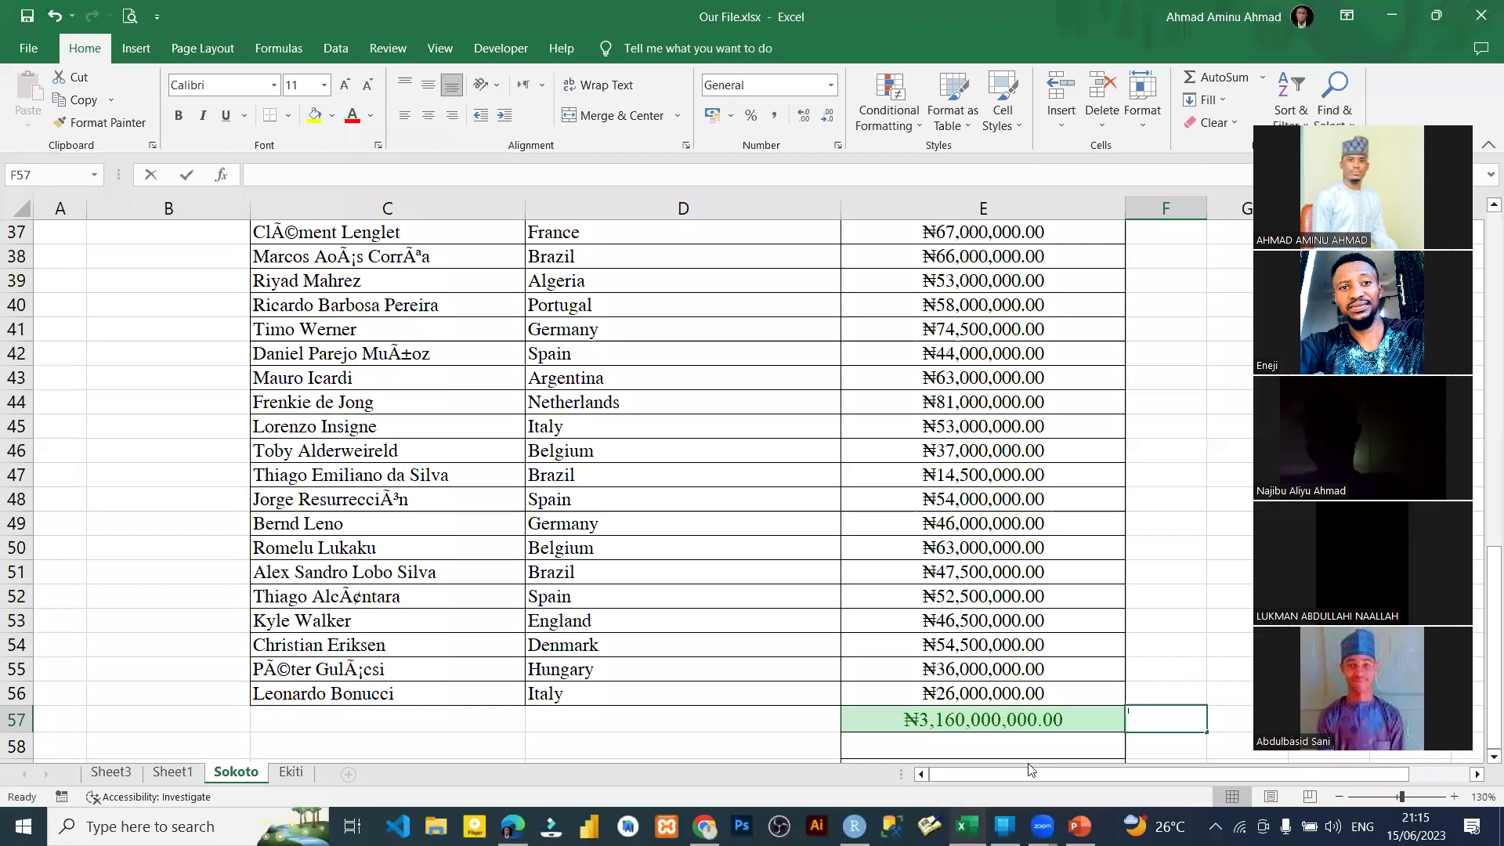
pyautogui.write('=')
pyautogui.click(990, 717)
pyautogui.write('-')
pyautogui.scroll(4, 987, 549)
pyautogui.click(982, 329)
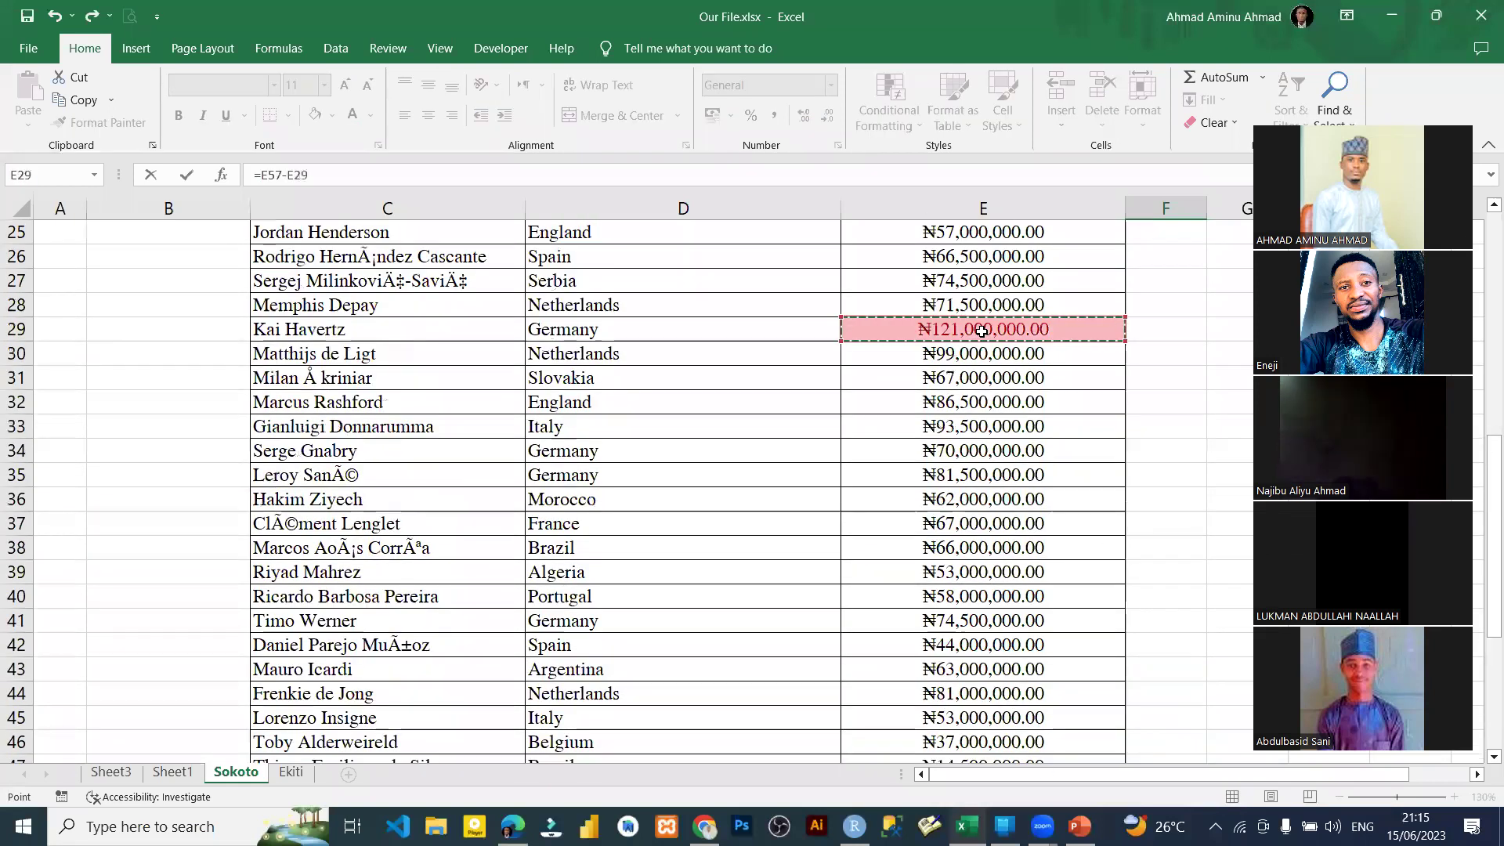
pyautogui.press('Return')
pyautogui.scroll(-2, 1181, 581)
pyautogui.click(1151, 576)
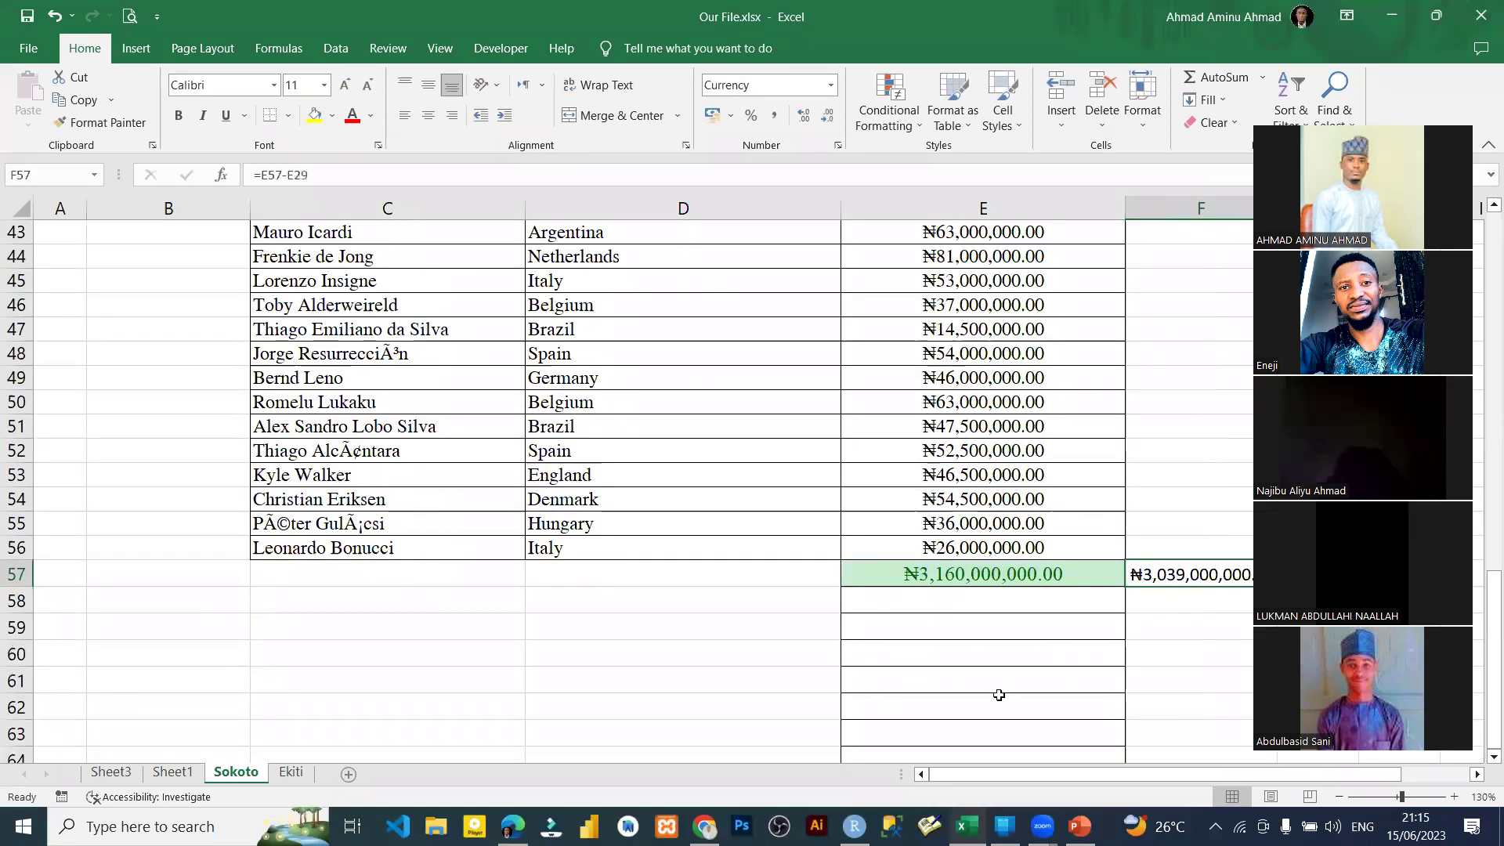
# Step: Clear the salary total and the difference from cells E57:F57
pyautogui.click(1150, 776)
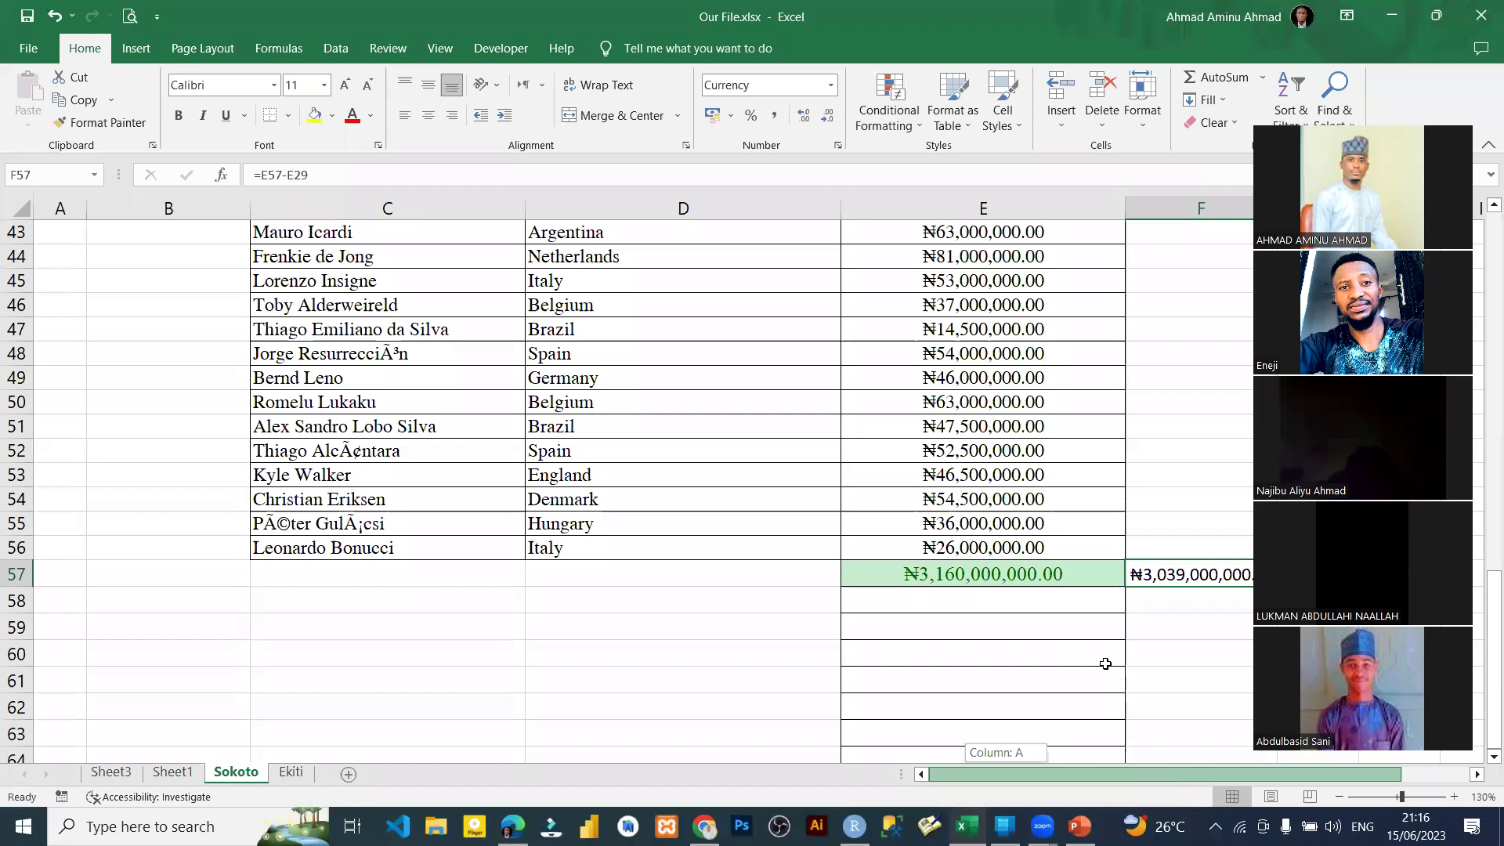
pyautogui.scroll(8, 1105, 663)
pyautogui.scroll(2, 1105, 664)
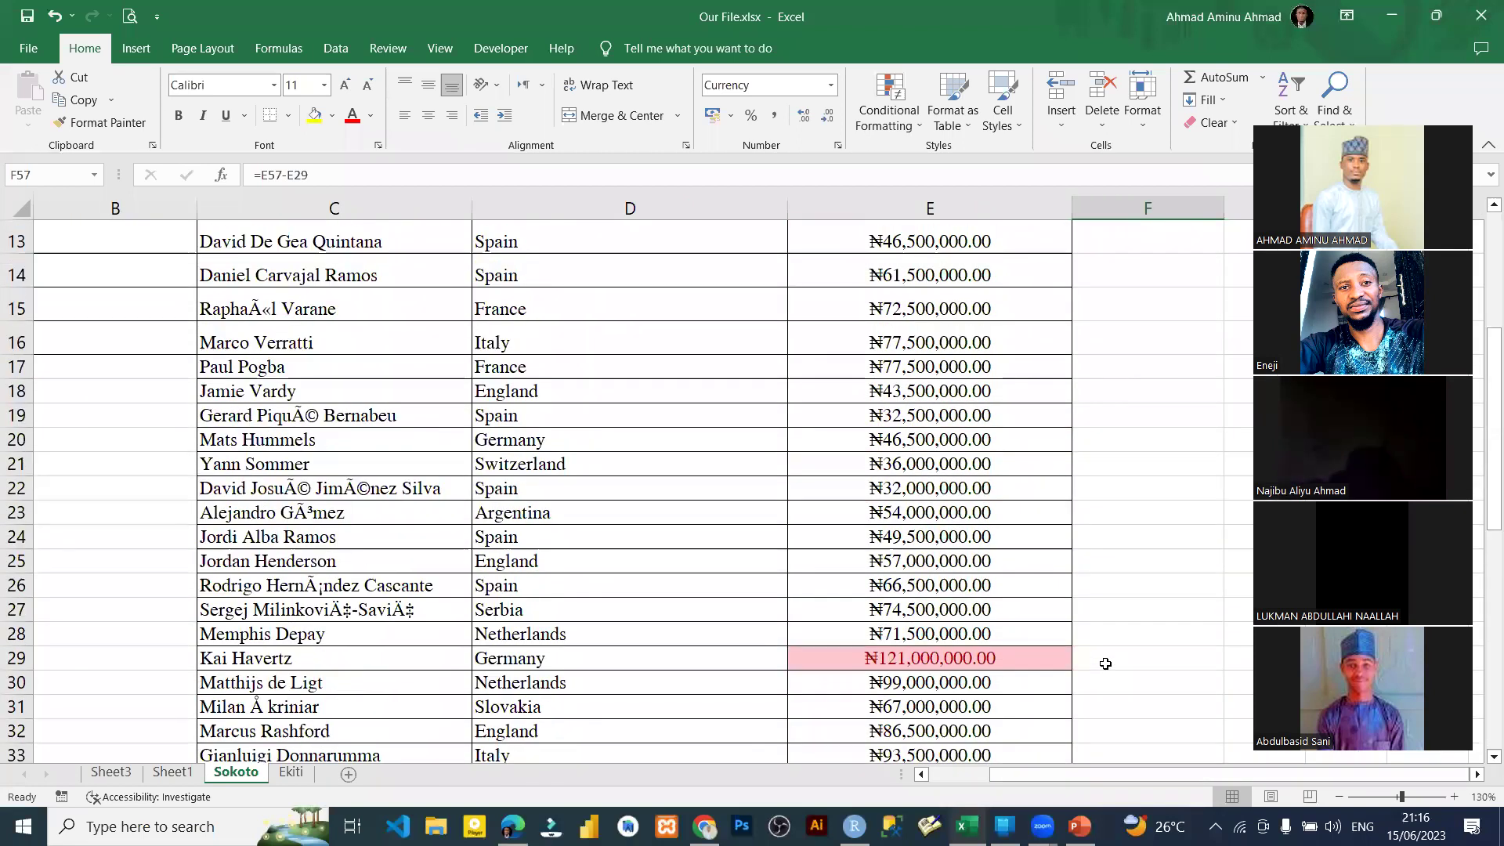
pyautogui.scroll(-3, 1105, 663)
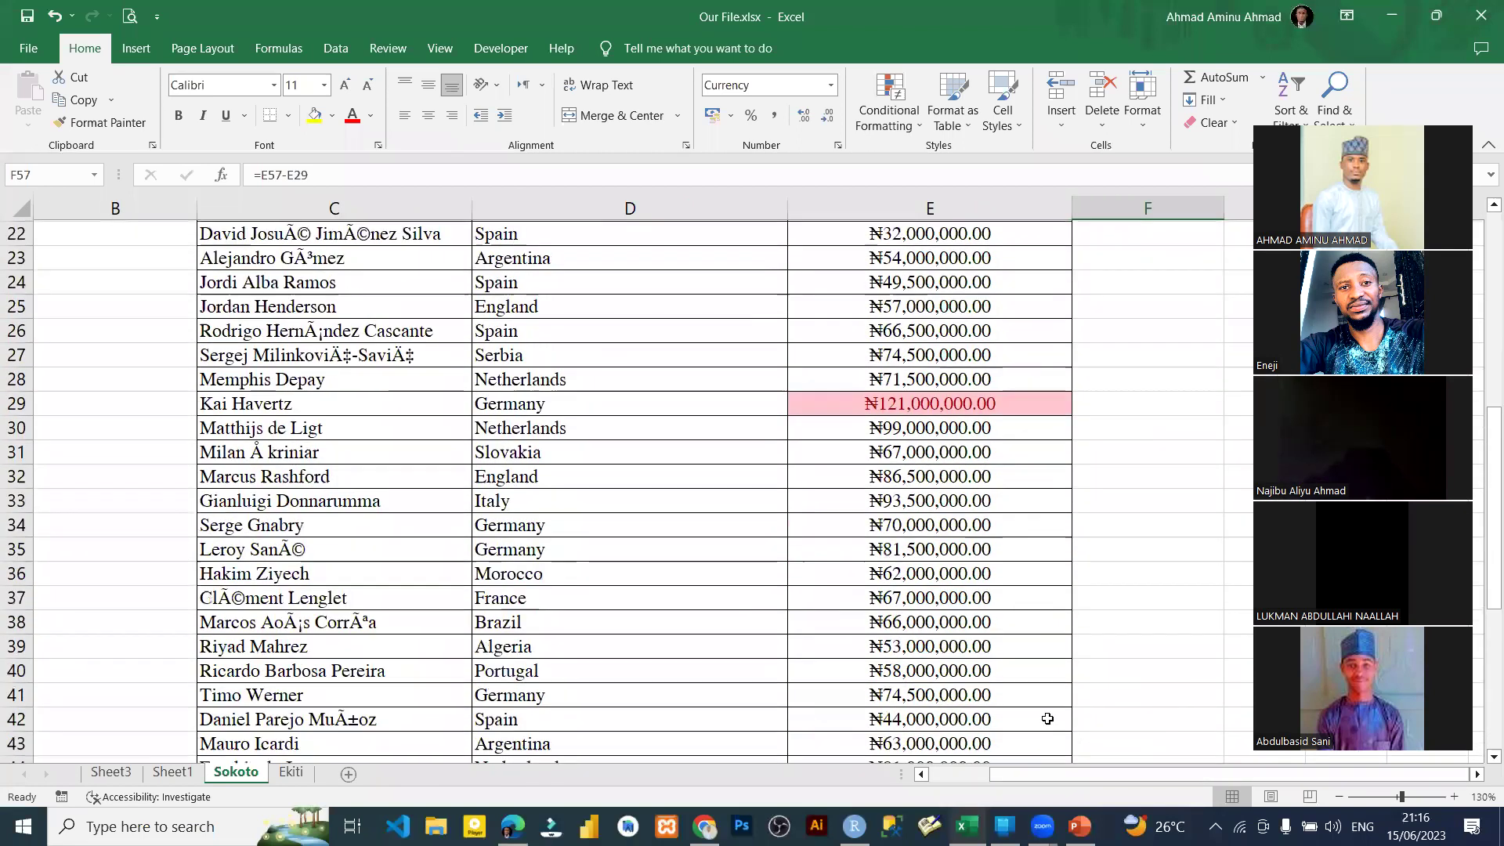
pyautogui.scroll(-7, 968, 729)
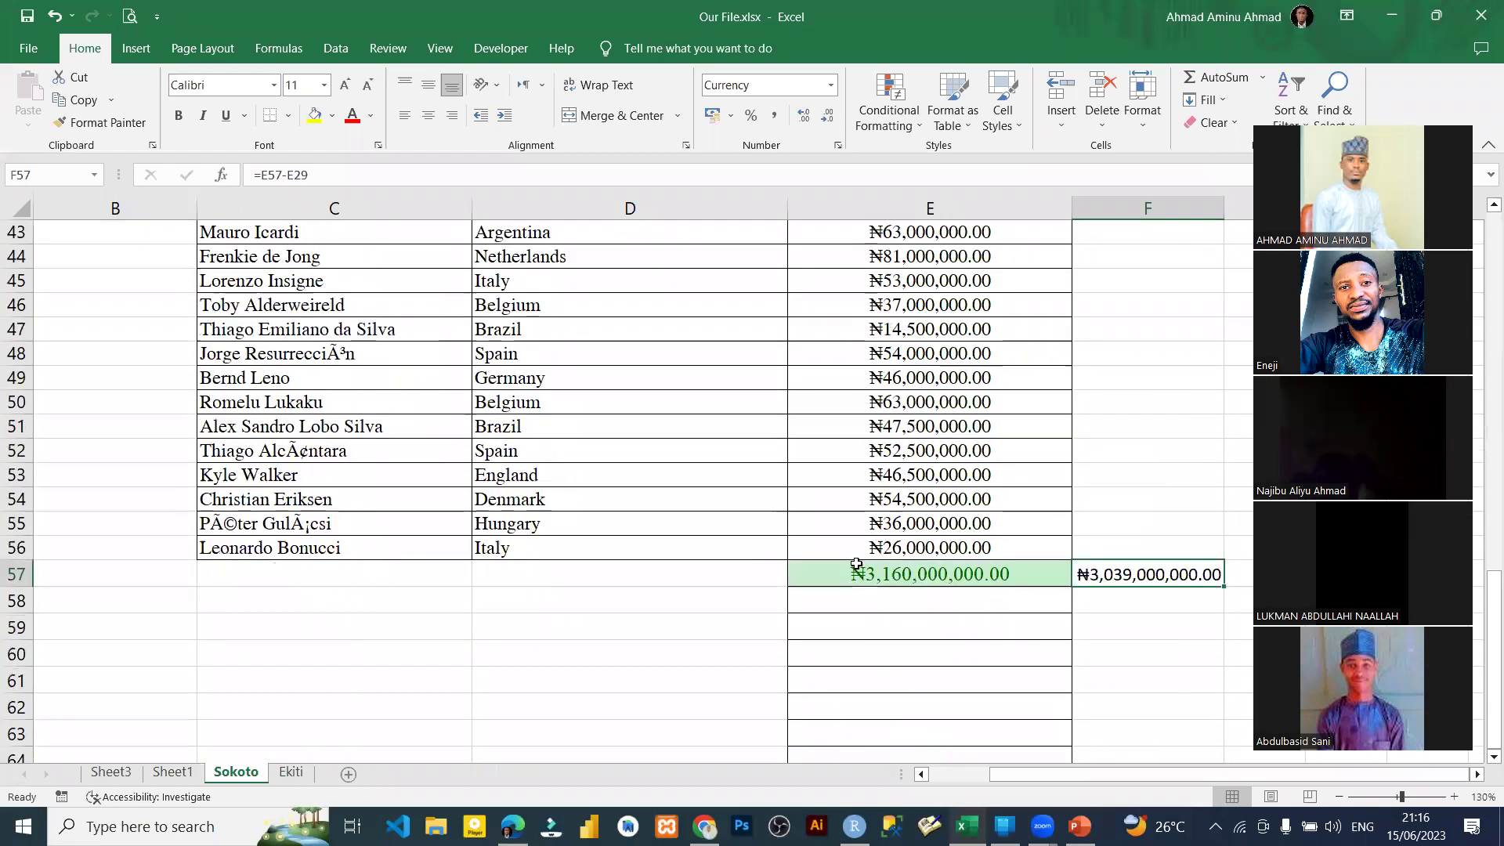
pyautogui.moveTo(863, 571); pyautogui.dragTo(1099, 567)
pyautogui.press('Delete')
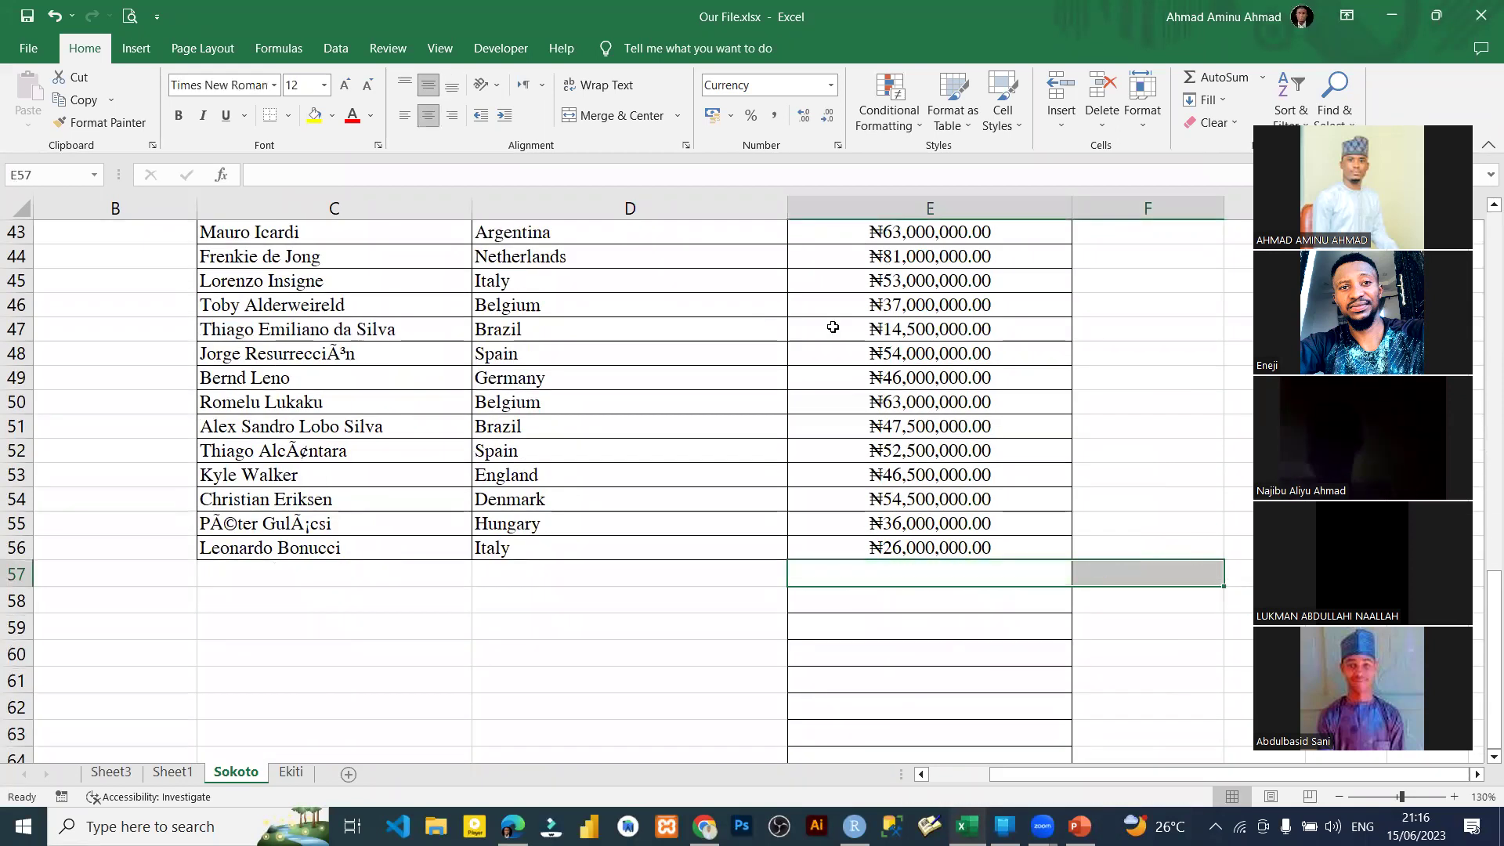
# Step: Compare the highlighted salary in E29 with the surrounding values in the SALARY column
pyautogui.scroll(9, 830, 328)
pyautogui.scroll(4, 830, 328)
pyautogui.scroll(-2, 890, 345)
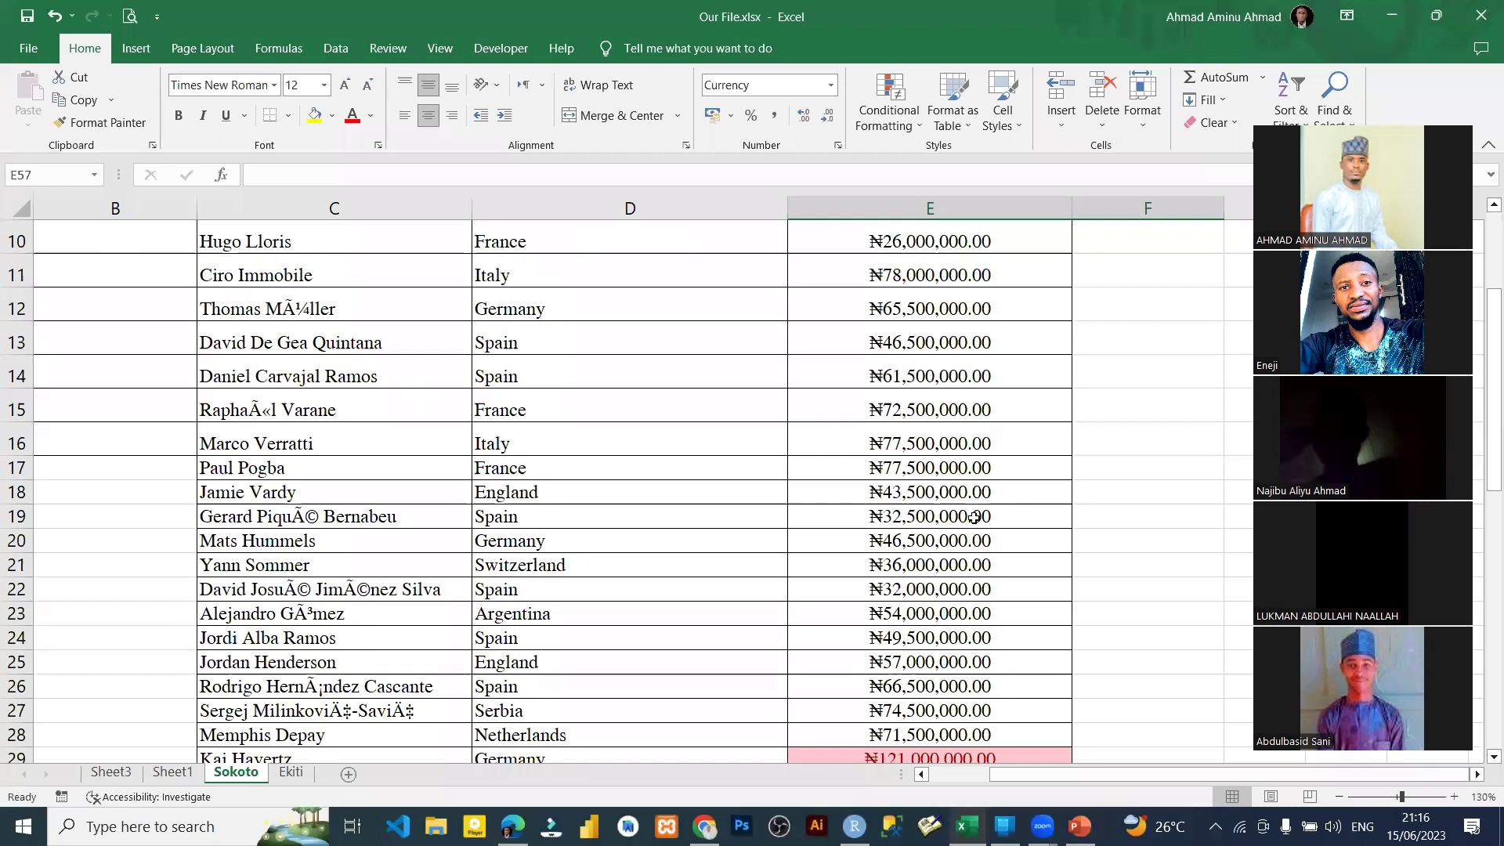
pyautogui.scroll(-3, 1004, 473)
pyautogui.click(920, 475)
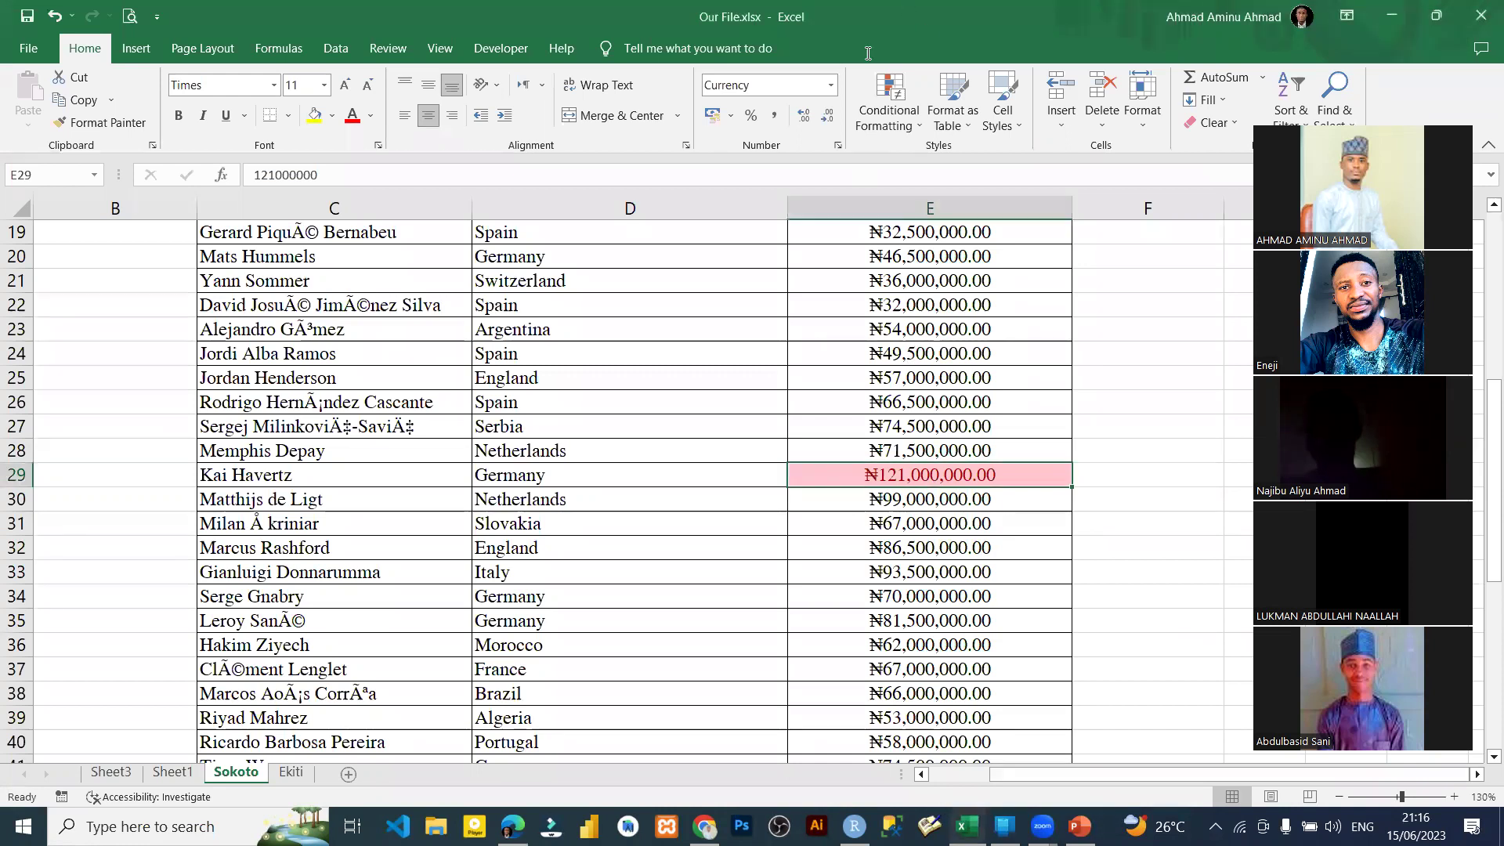
pyautogui.click(938, 329)
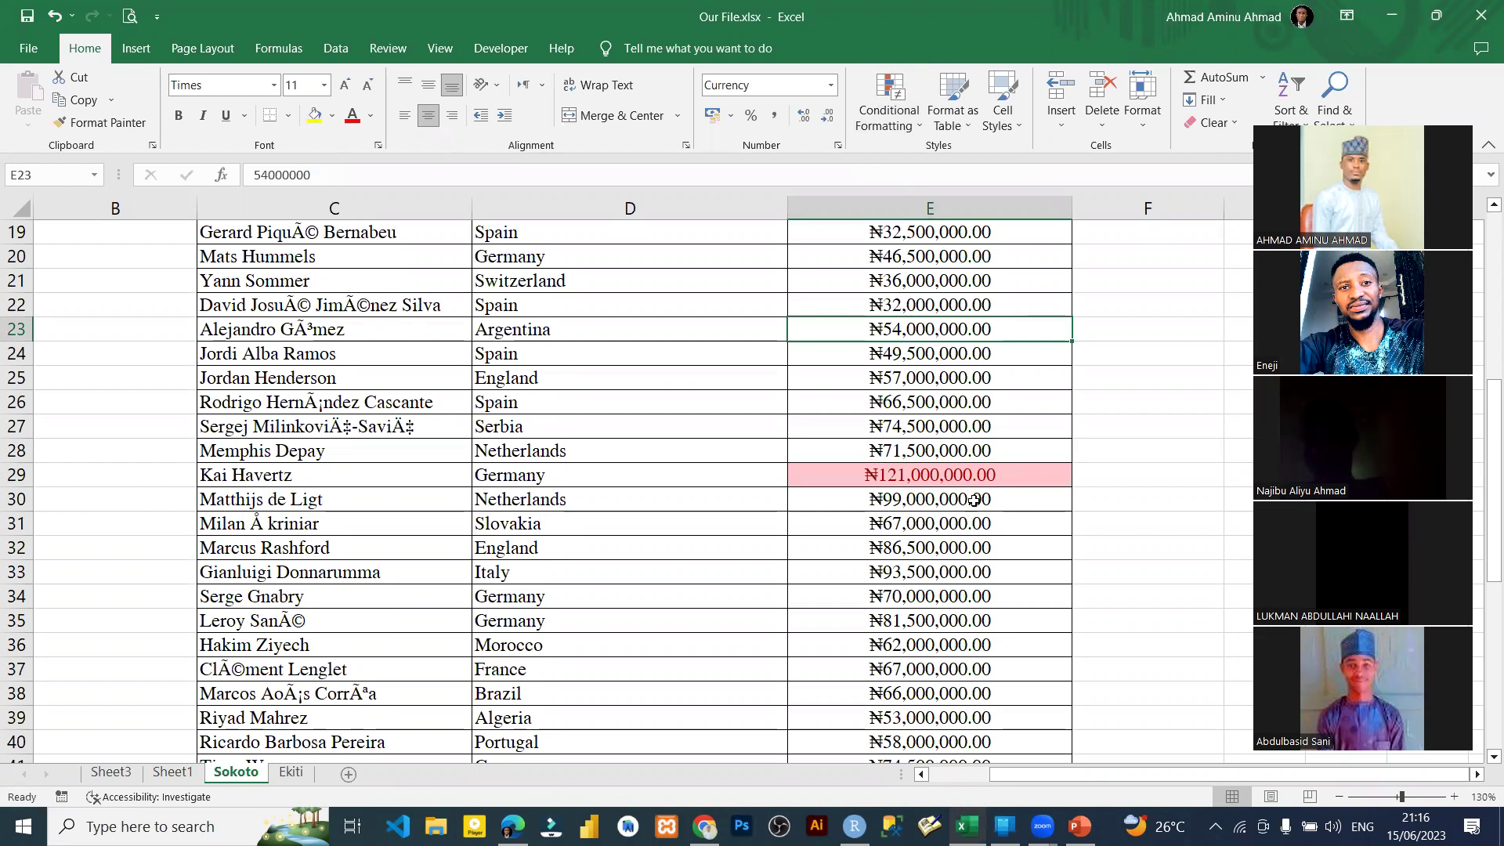
pyautogui.click(903, 520)
pyautogui.click(911, 298)
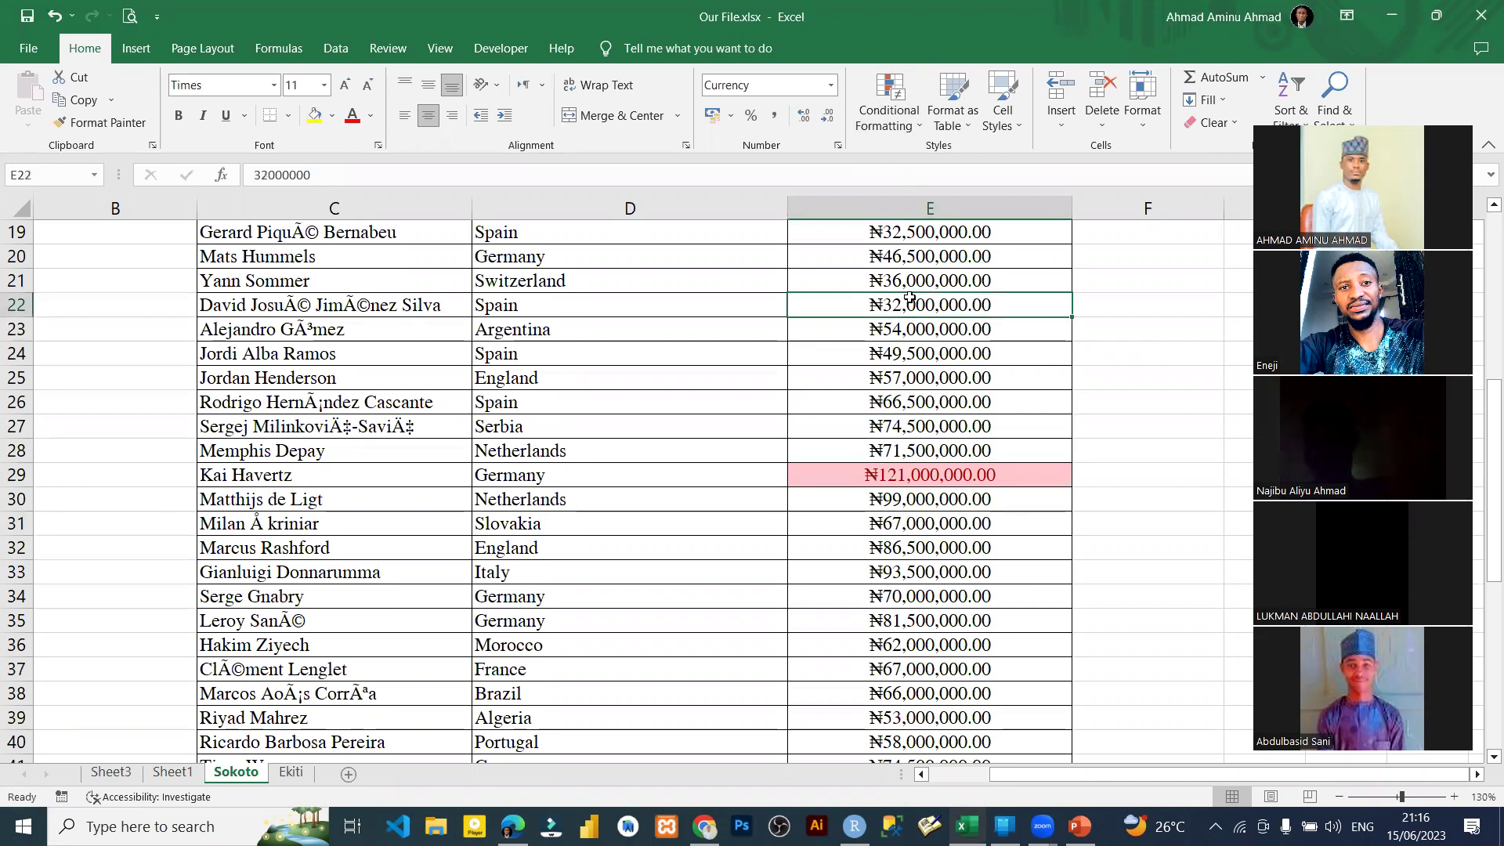
# Step: Apply a Bottom 10 Items rule with Light Red Fill with Dark Red Text to the salaries in E2:E56
pyautogui.scroll(7, 908, 298)
pyautogui.click(909, 296)
pyautogui.hotkey('ctrl', 'shift', 'Down')
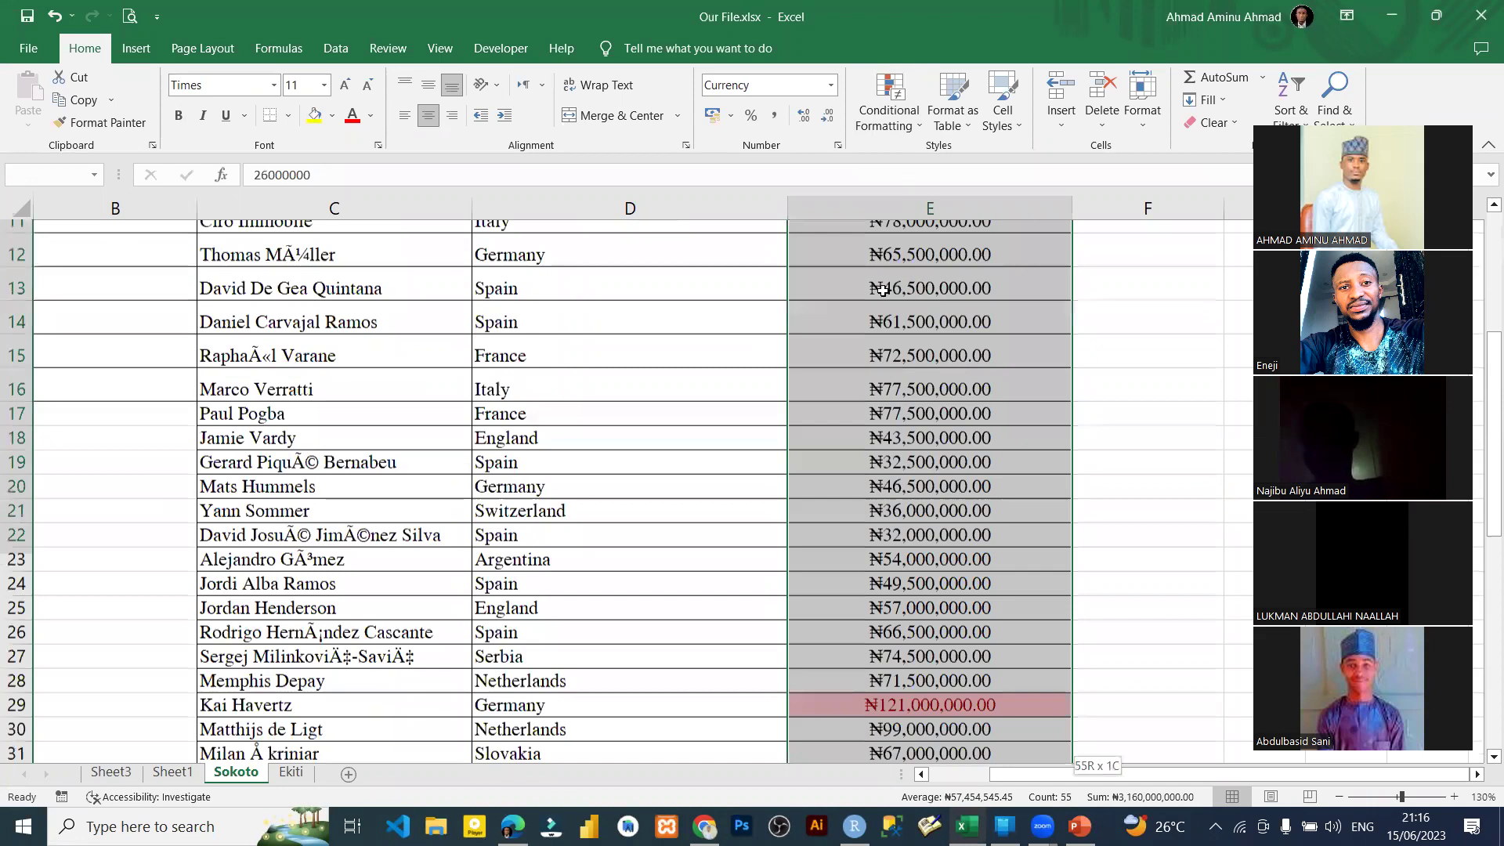
pyautogui.click(890, 102)
pyautogui.moveTo(971, 197)
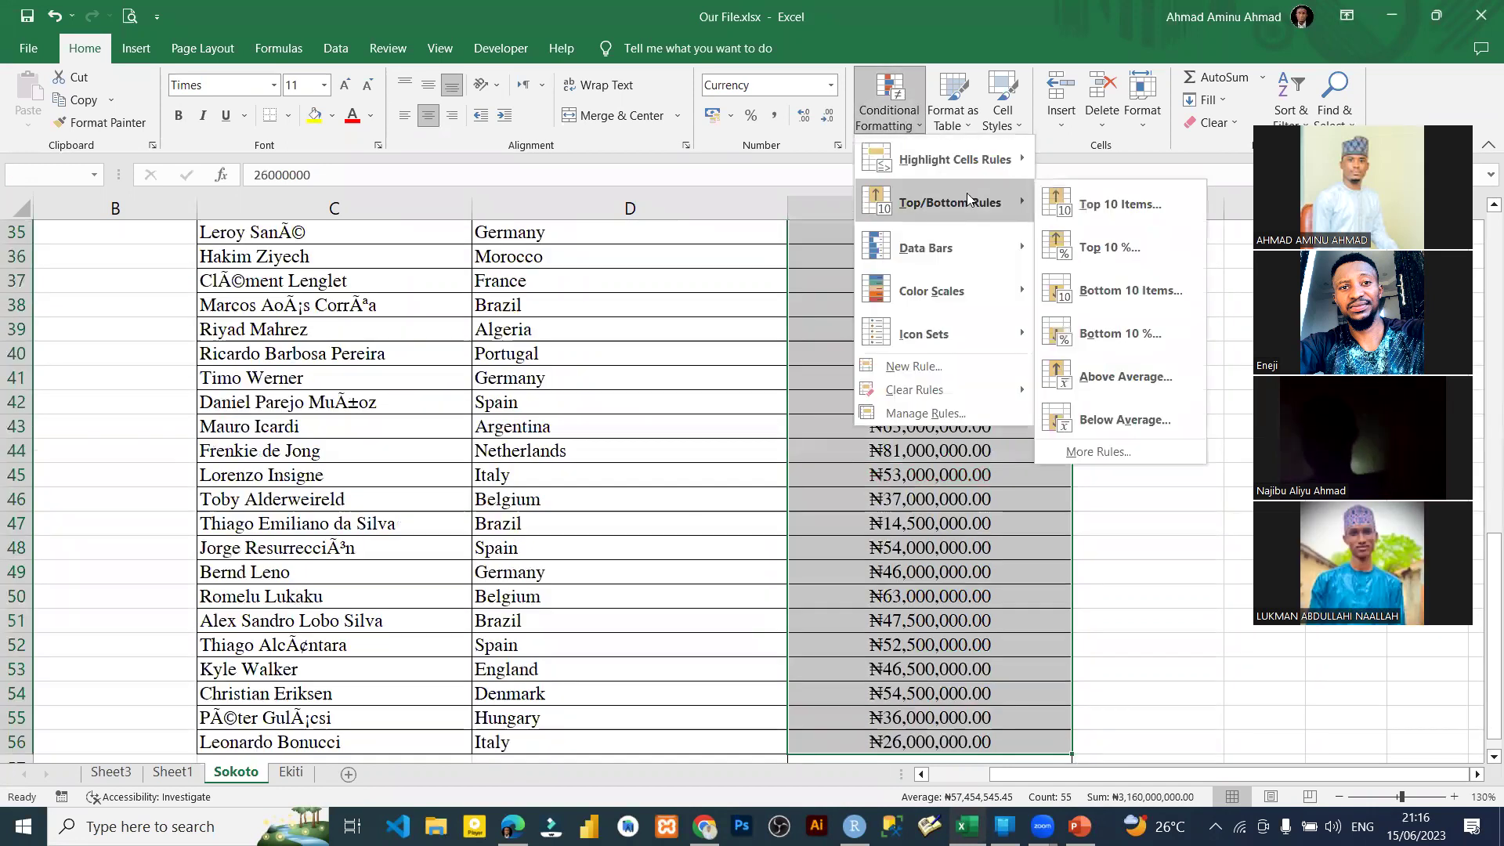
pyautogui.click(1113, 291)
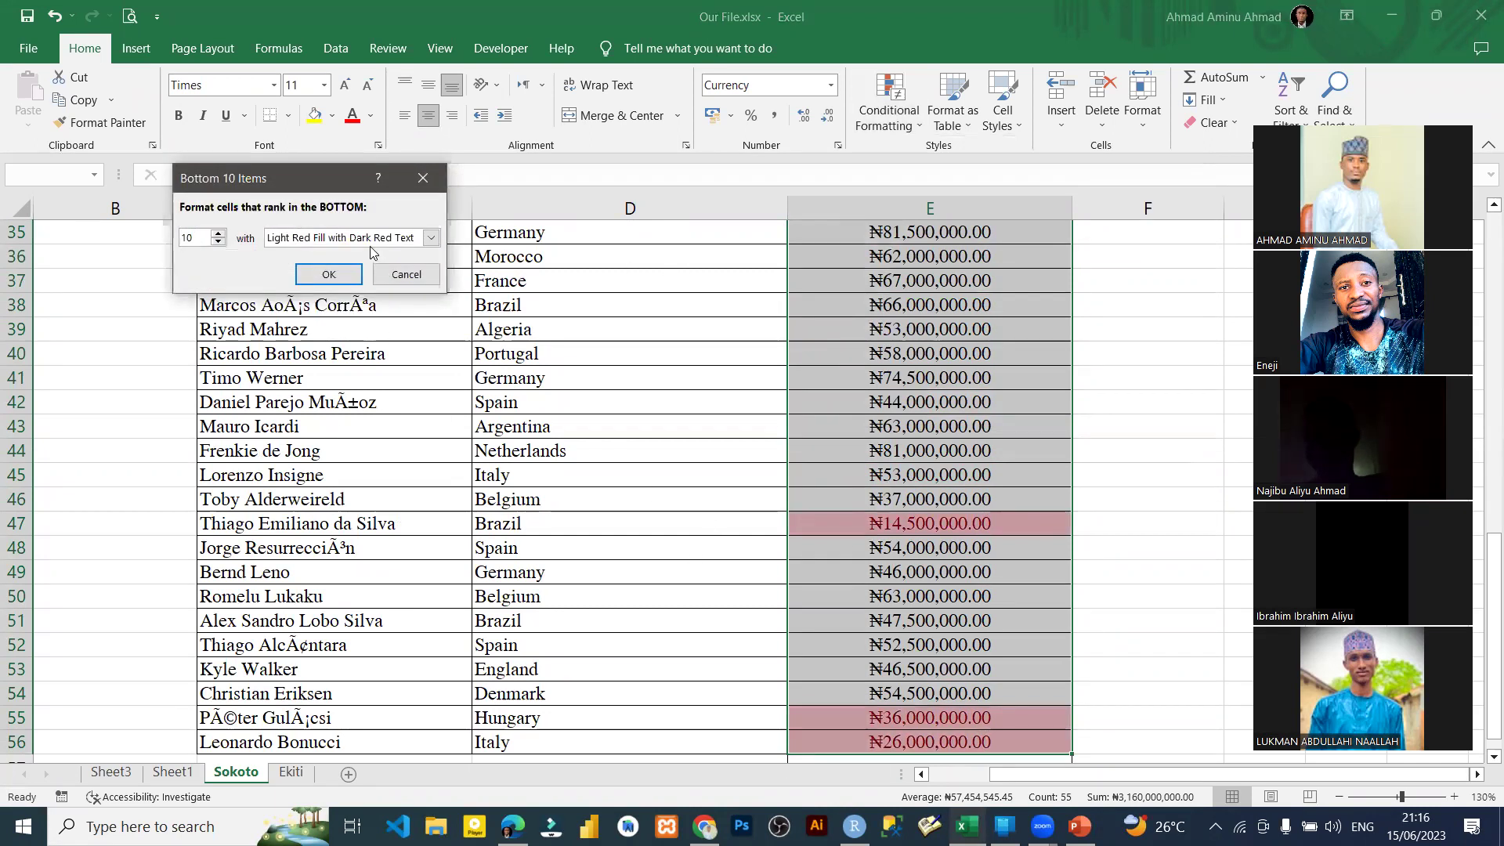
pyautogui.click(329, 274)
# Step: Look through the whole SALARY column to examine which values the Bottom 10 Items rule highlights
pyautogui.scroll(-4, 980, 479)
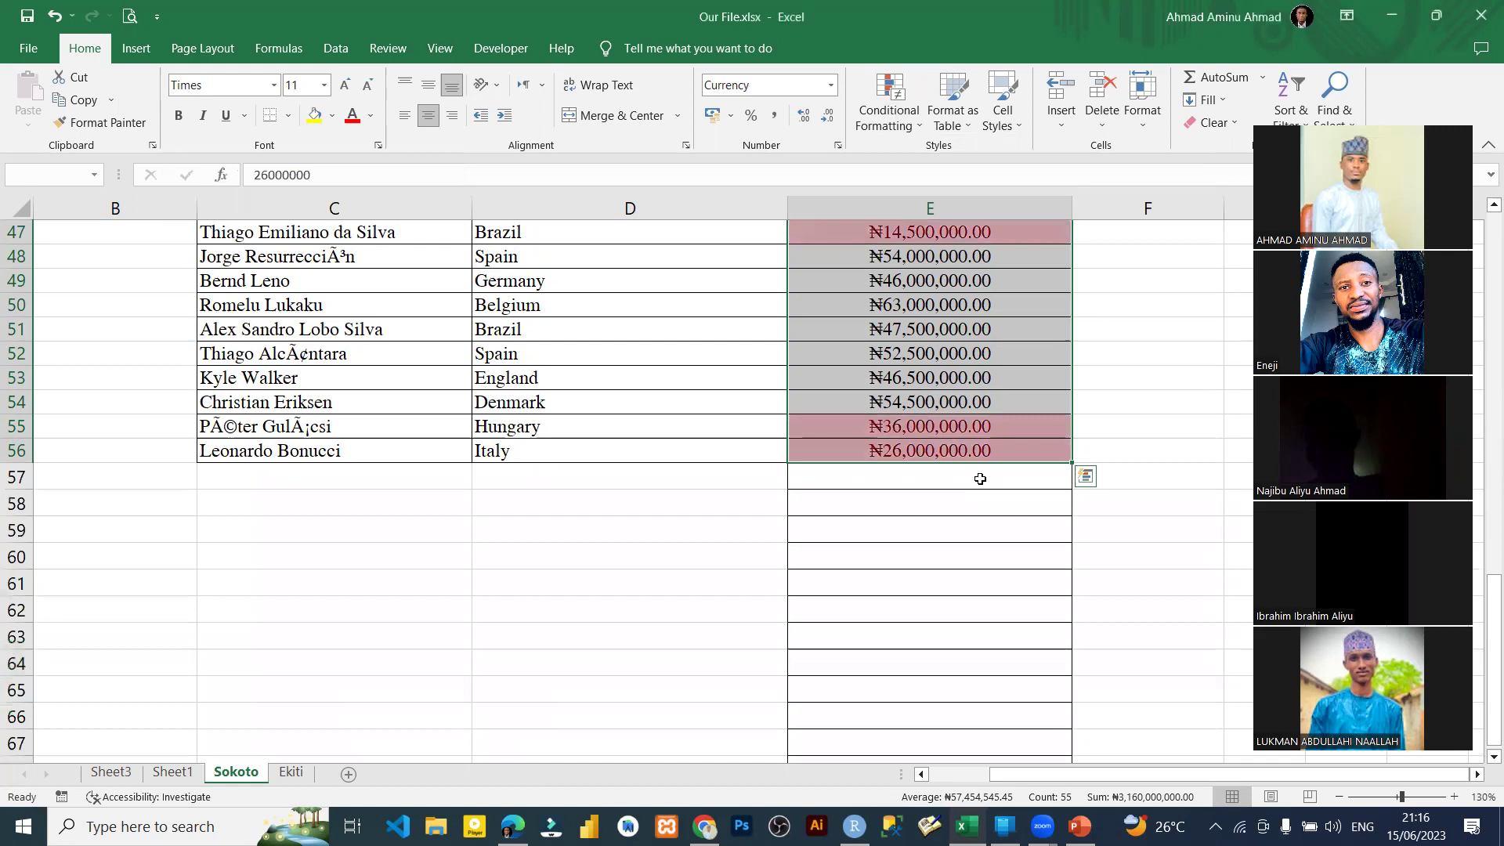
pyautogui.scroll(15, 980, 479)
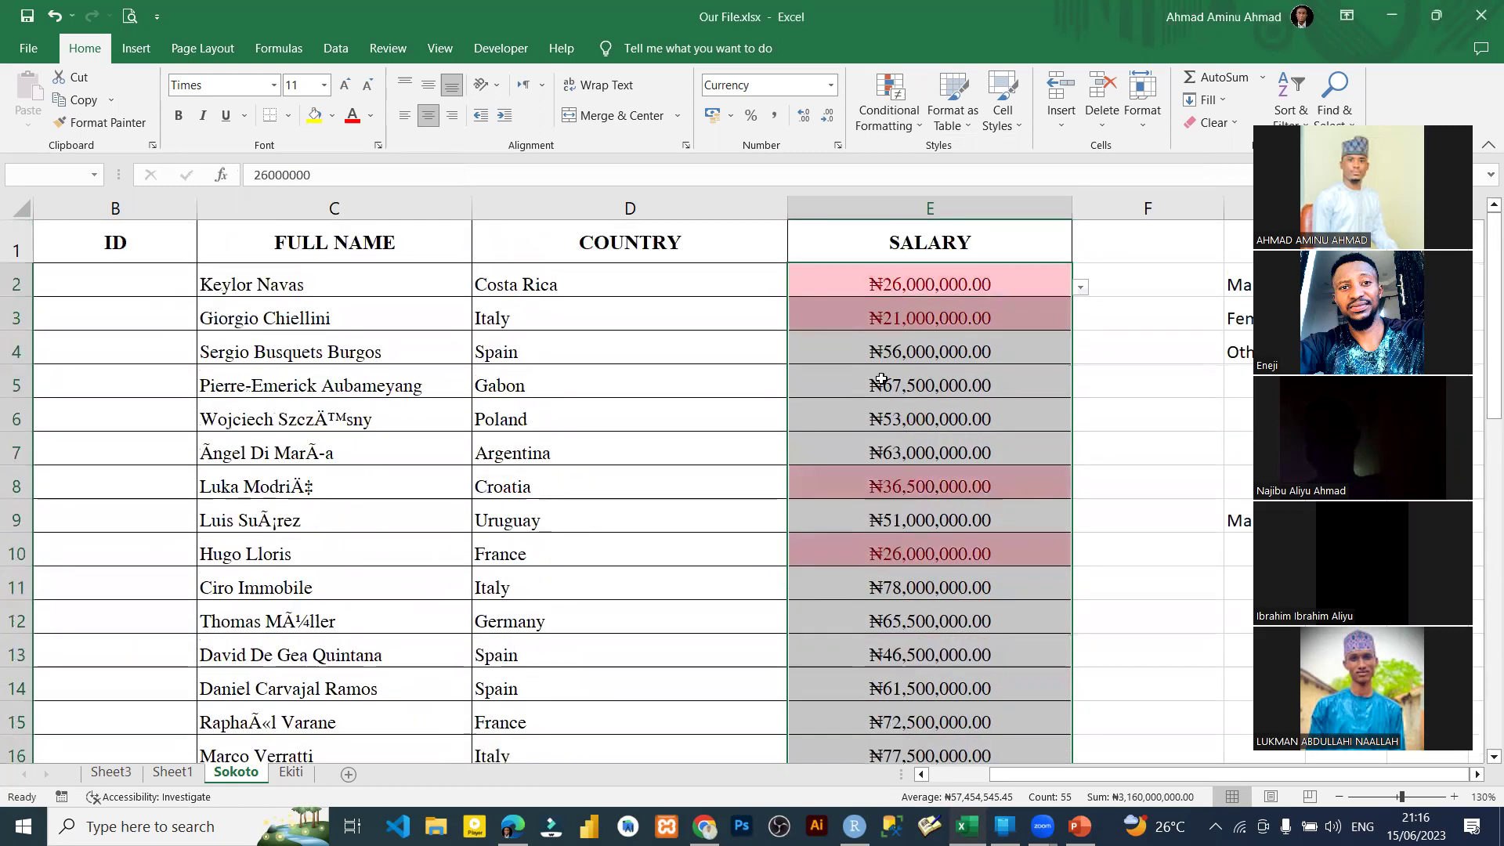
pyautogui.moveTo(929, 286); pyautogui.dragTo(929, 318)
pyautogui.click(932, 492)
pyautogui.click(933, 542)
pyautogui.scroll(-12, 935, 533)
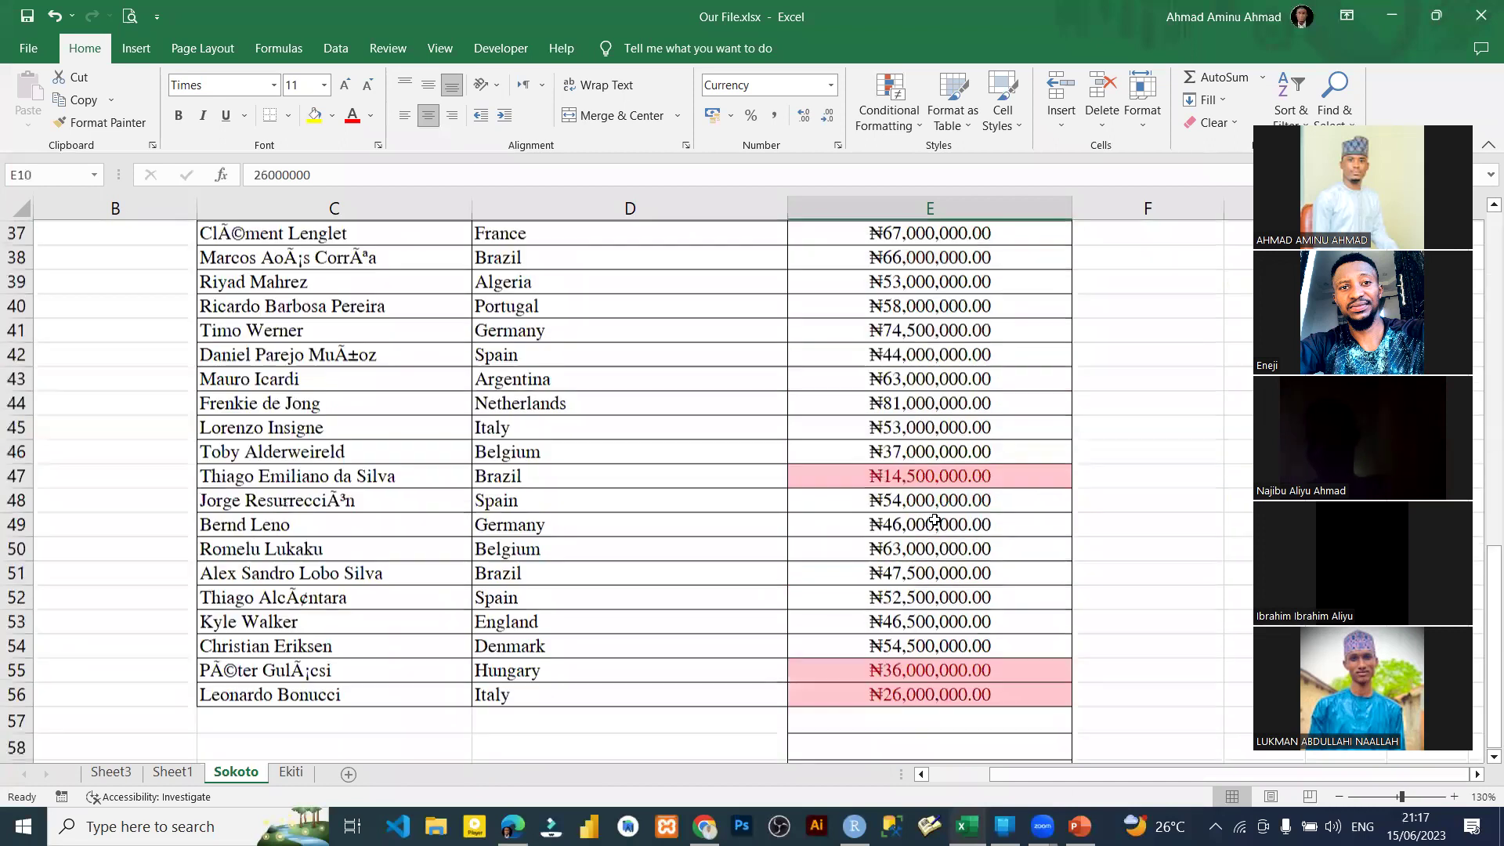
pyautogui.scroll(1, 997, 584)
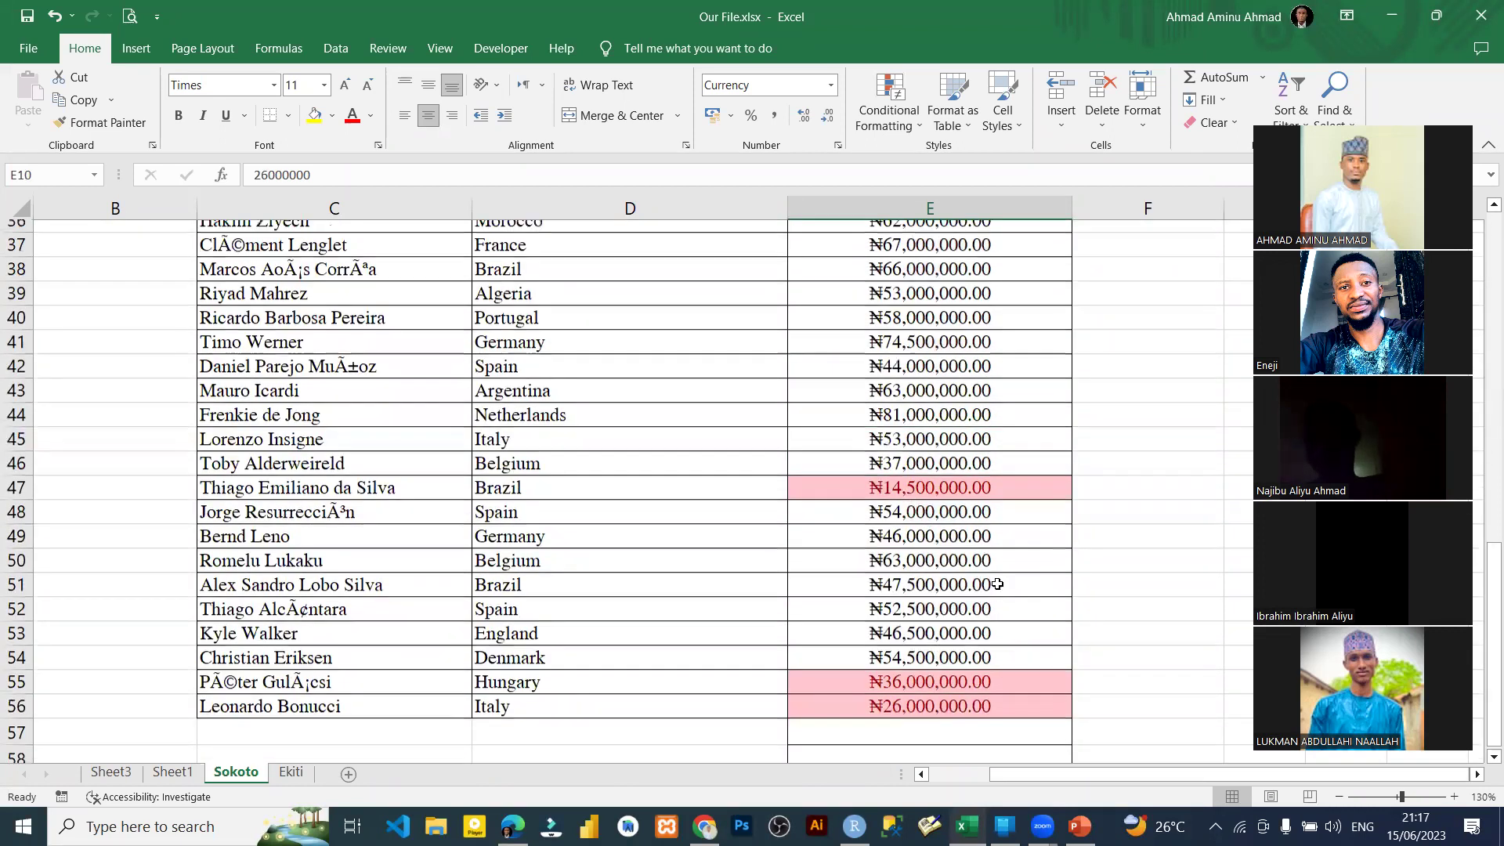
pyautogui.scroll(7, 997, 584)
pyautogui.scroll(5, 894, 276)
# Step: Reduce the salaries in E2:E56 to zero decimal places
pyautogui.click(894, 276)
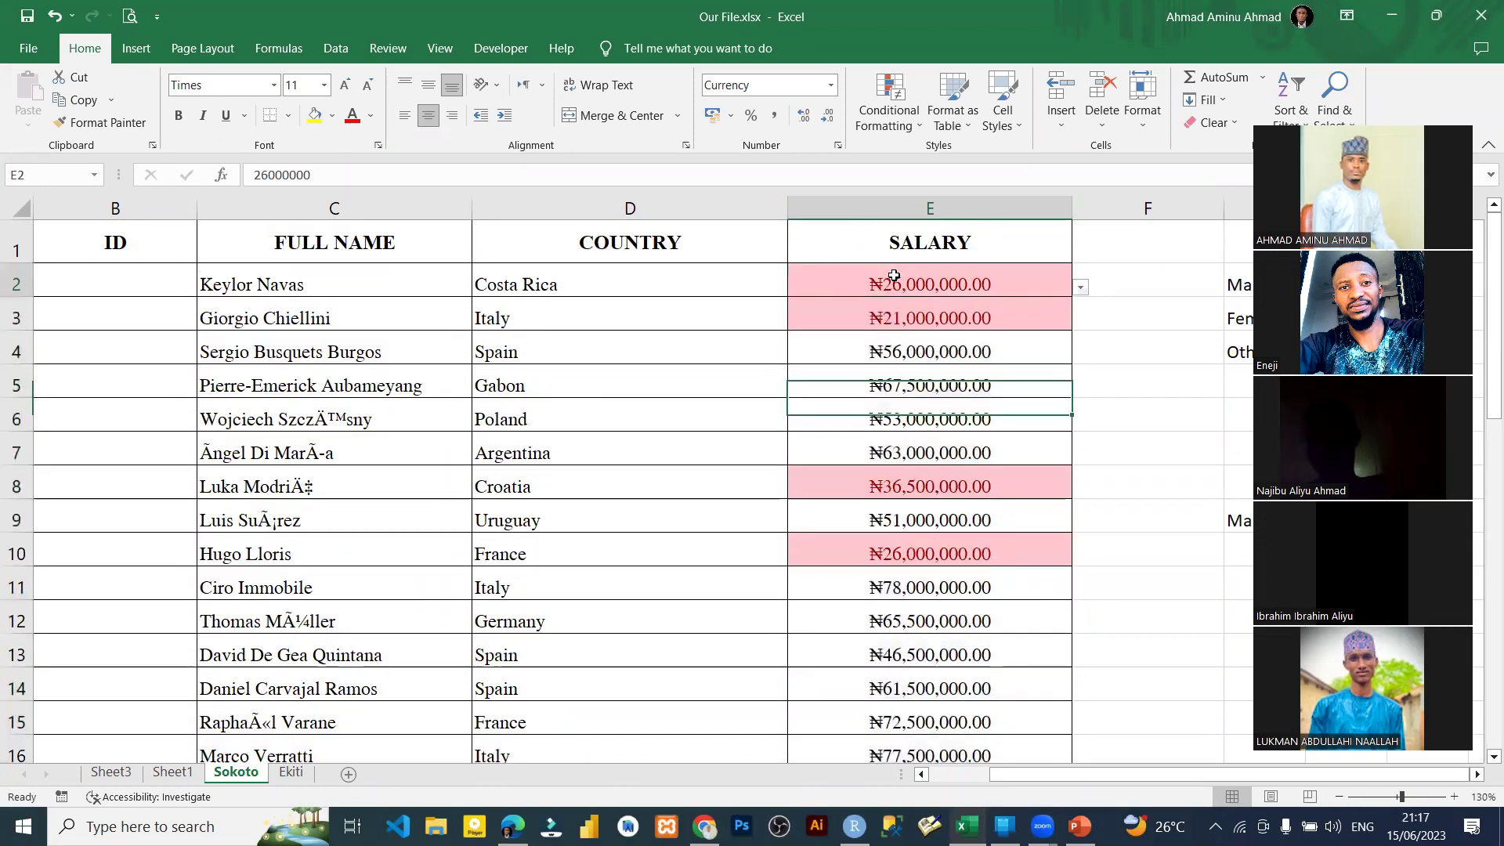
pyautogui.hotkey('ctrl', 'shift', 'Down')
pyautogui.click(830, 118)
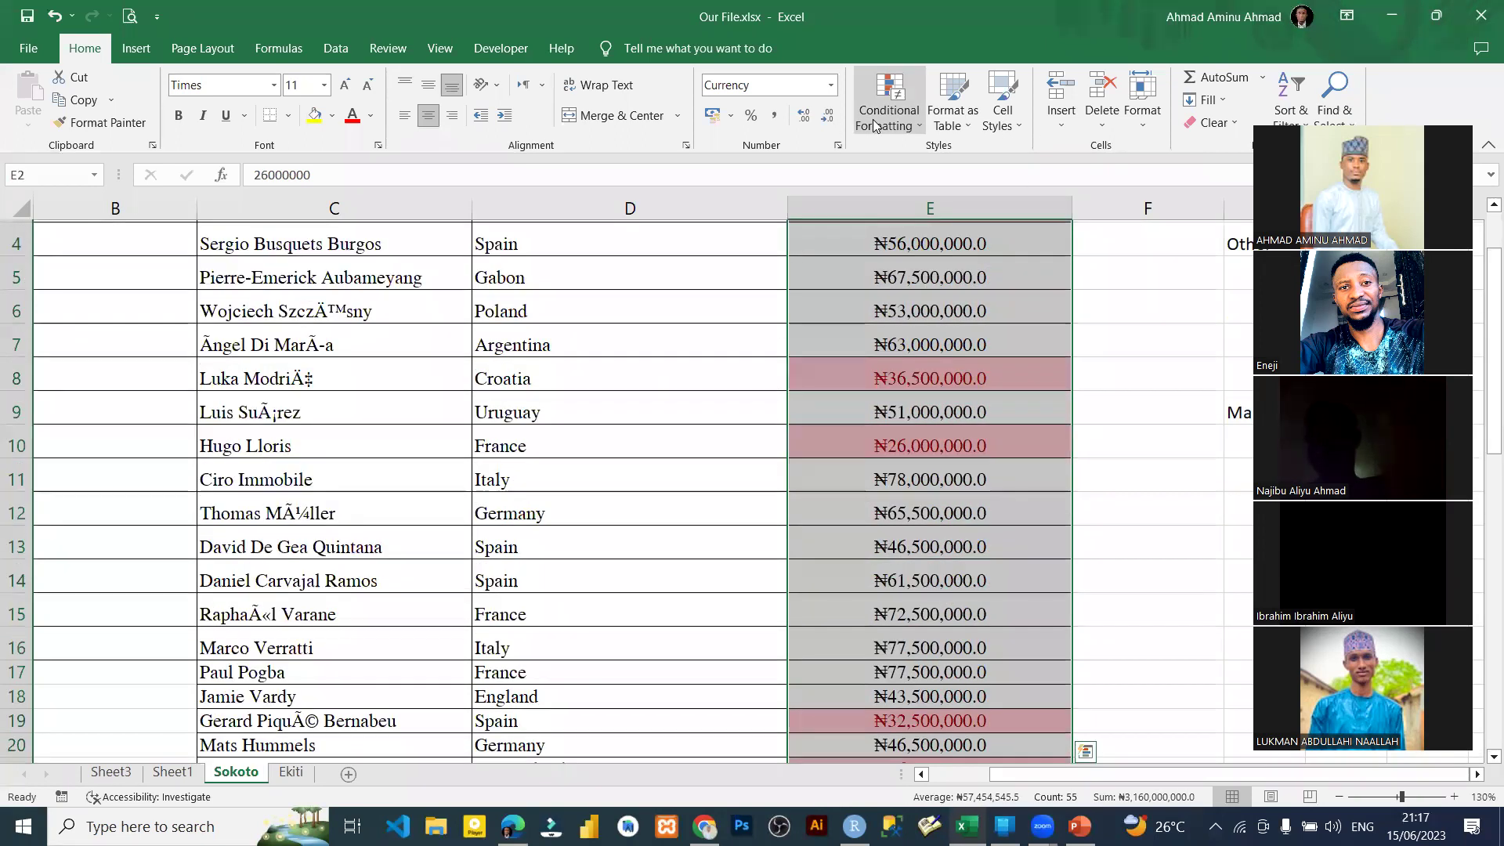
pyautogui.scroll(1, 872, 277)
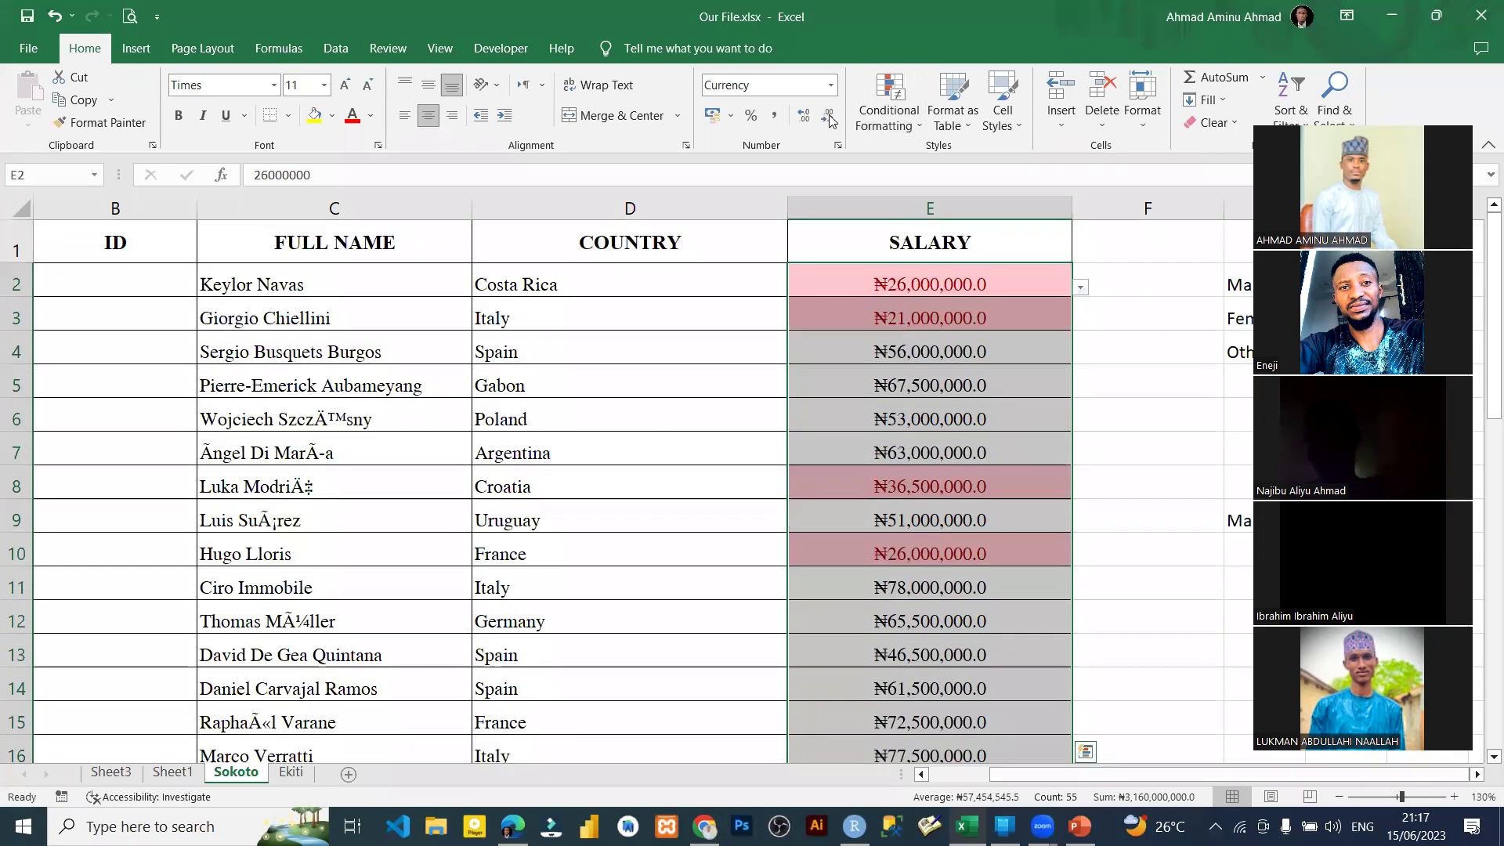
pyautogui.click(829, 117)
# Step: Clear the conditional formatting rules from the selected salary cells
pyautogui.click(889, 110)
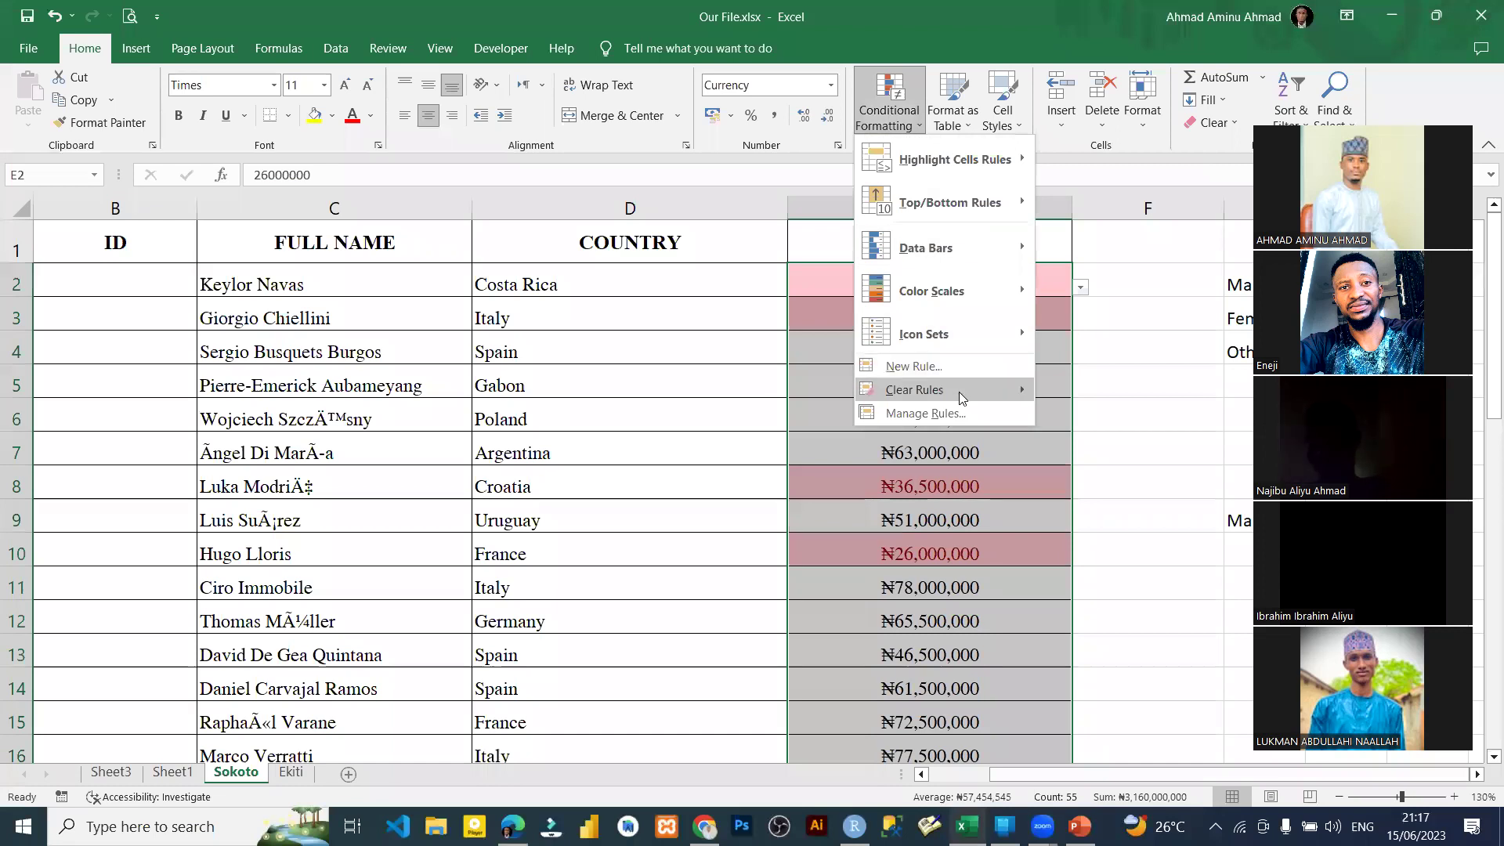
pyautogui.moveTo(959, 390)
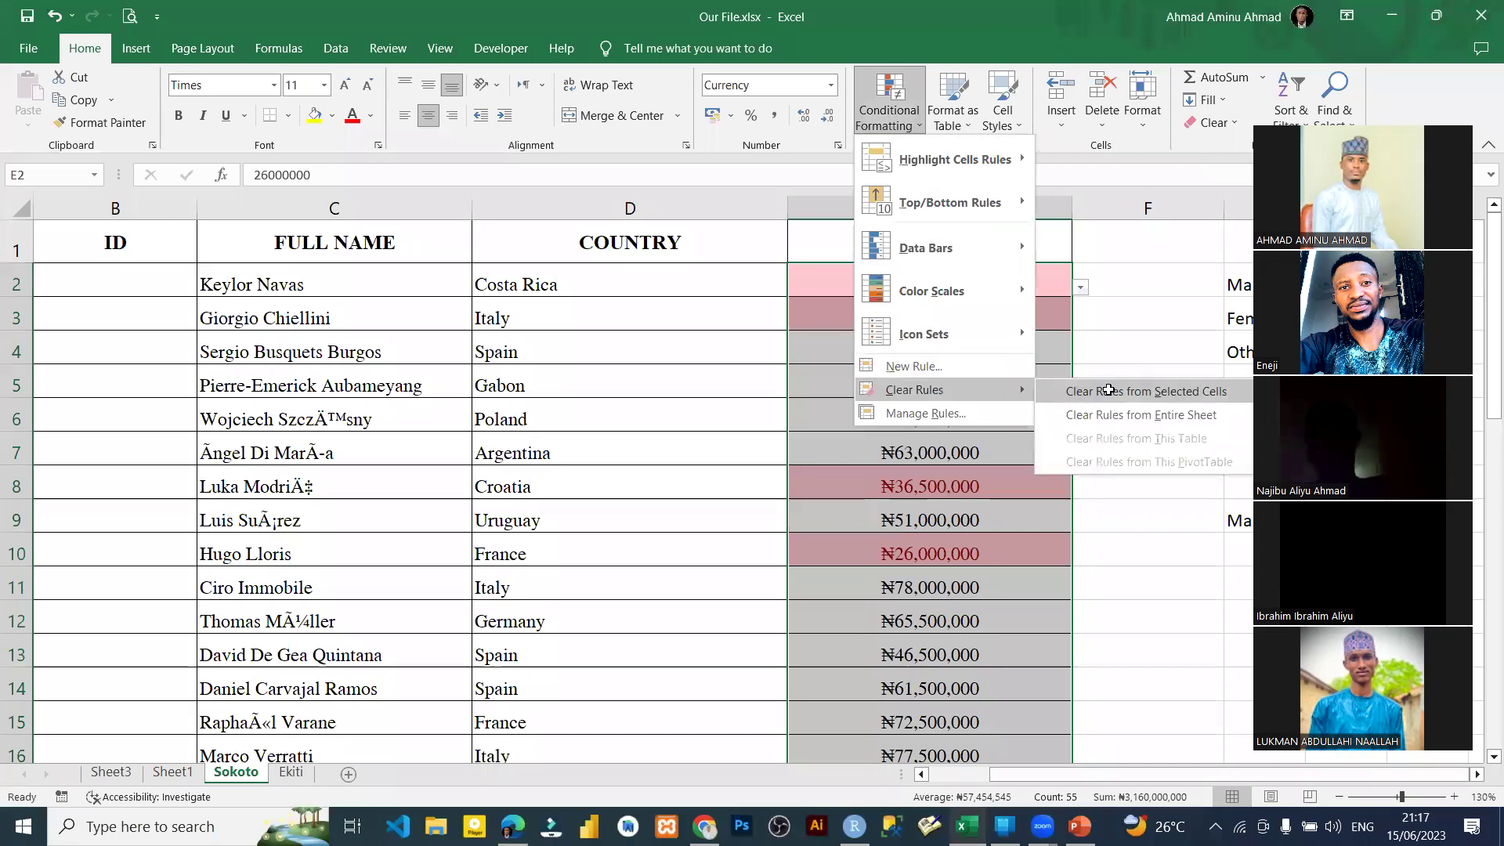
pyautogui.click(1108, 390)
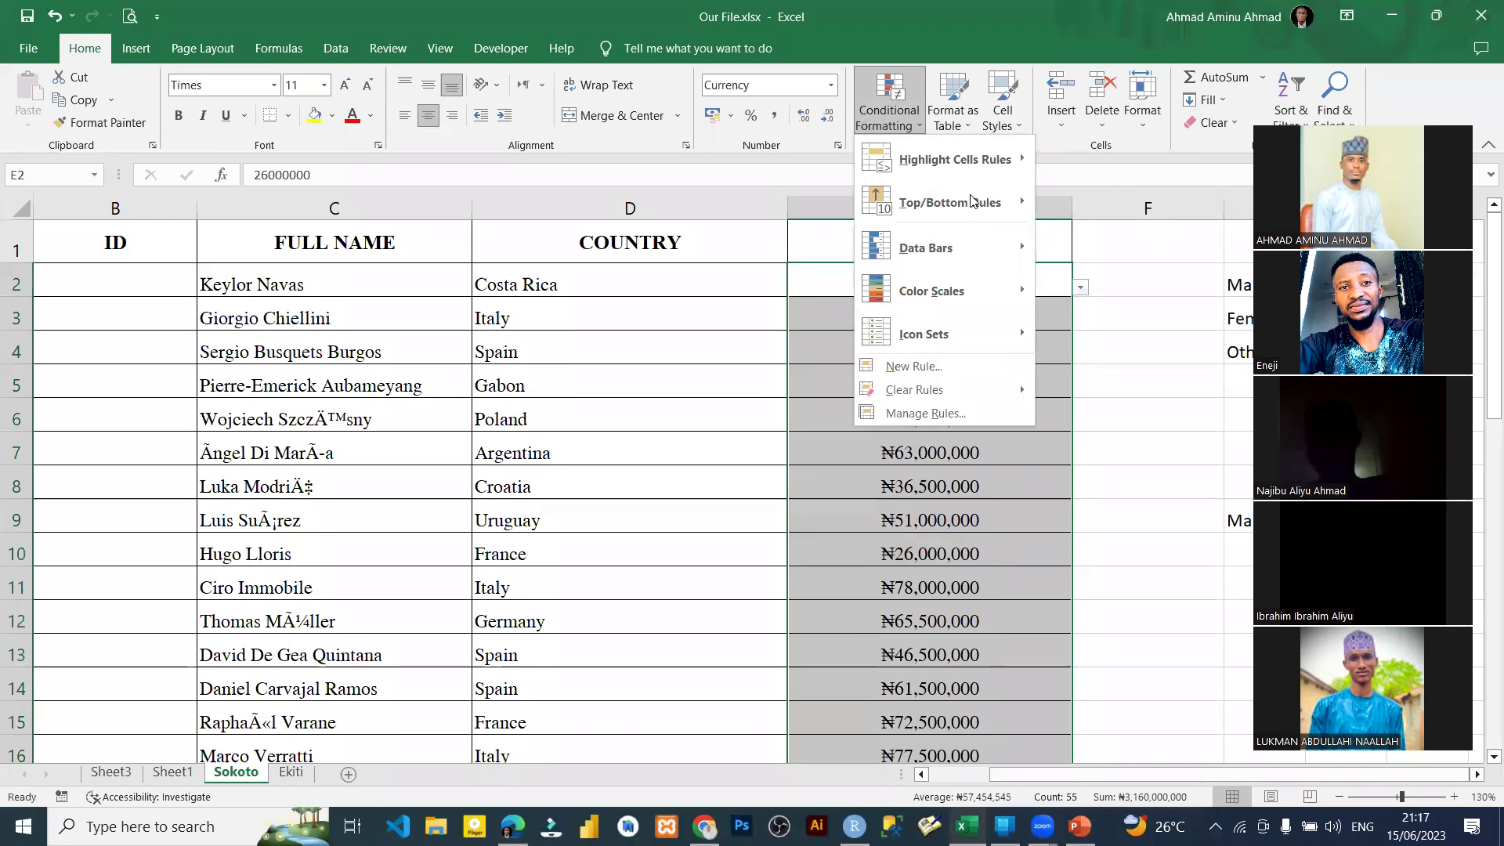
# Step: Preview a Bottom 10% rule with Light Red Fill with Dark Red Text on the selected salaries without applying it
pyautogui.moveTo(971, 202)
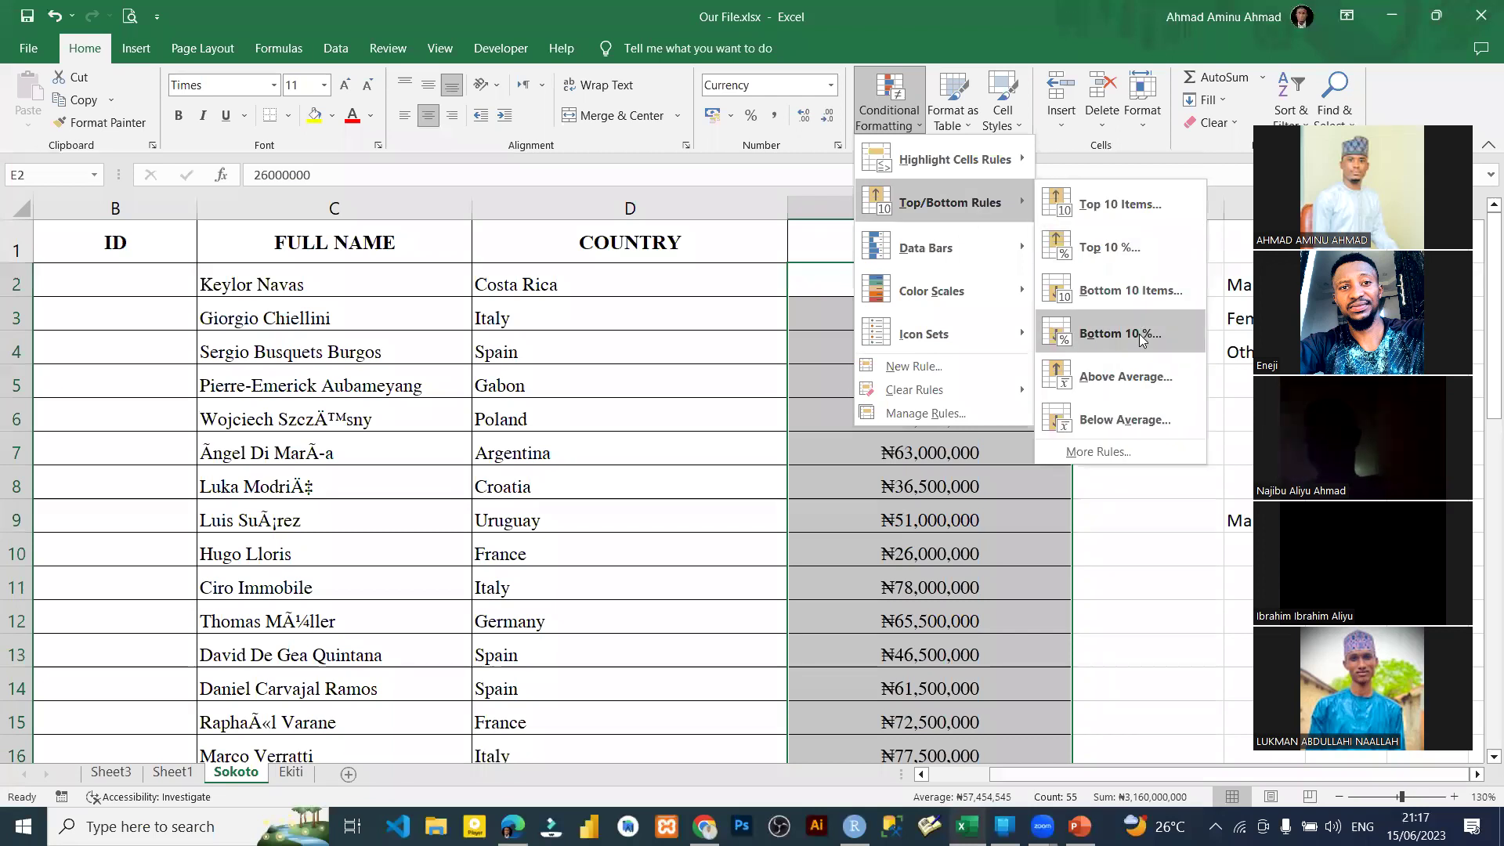
pyautogui.click(1116, 343)
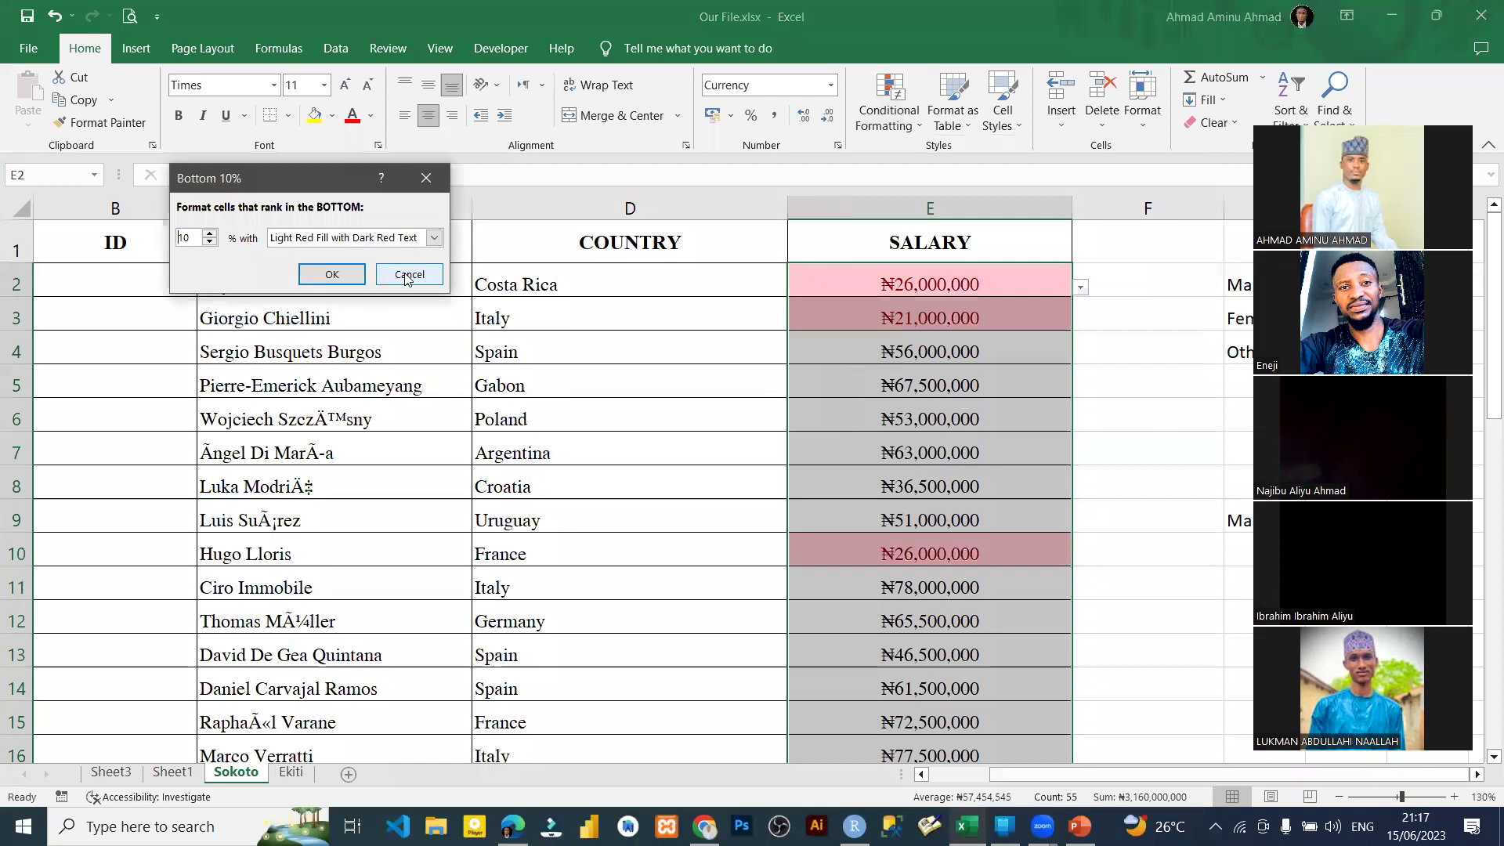
pyautogui.click(407, 276)
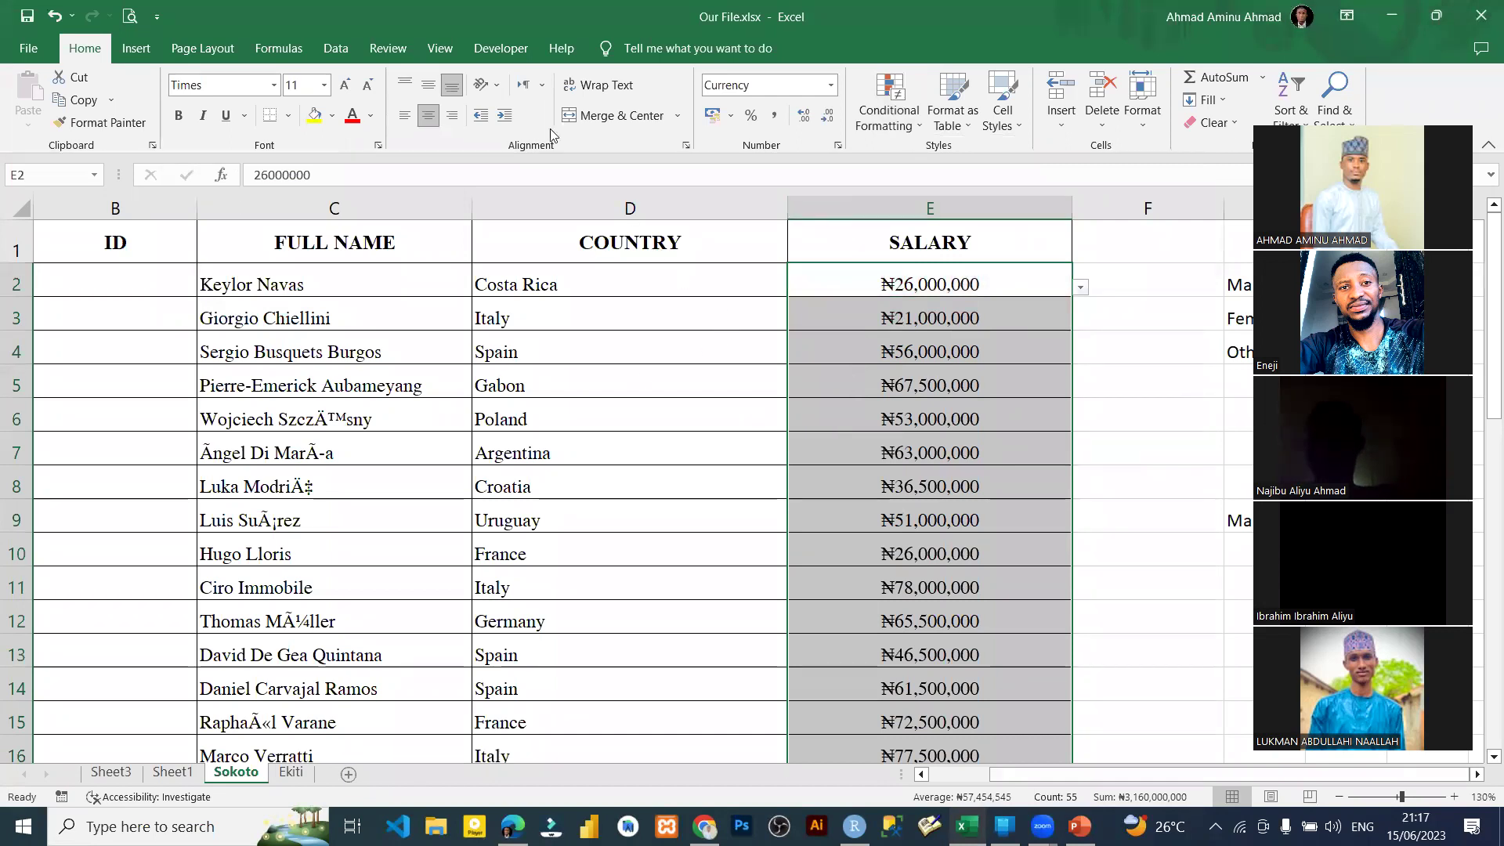
pyautogui.click(889, 109)
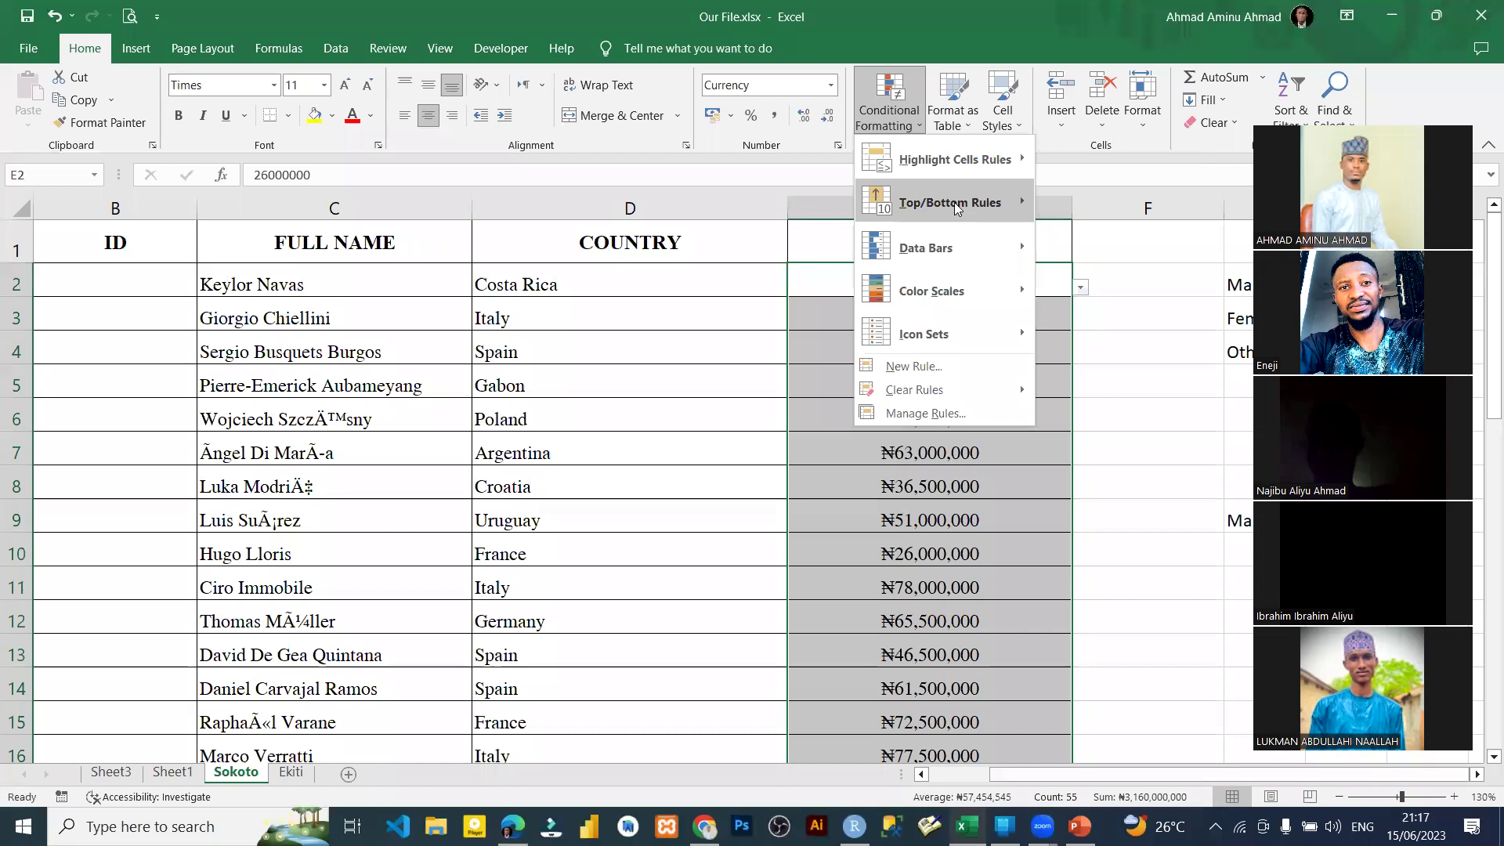
pyautogui.moveTo(956, 201)
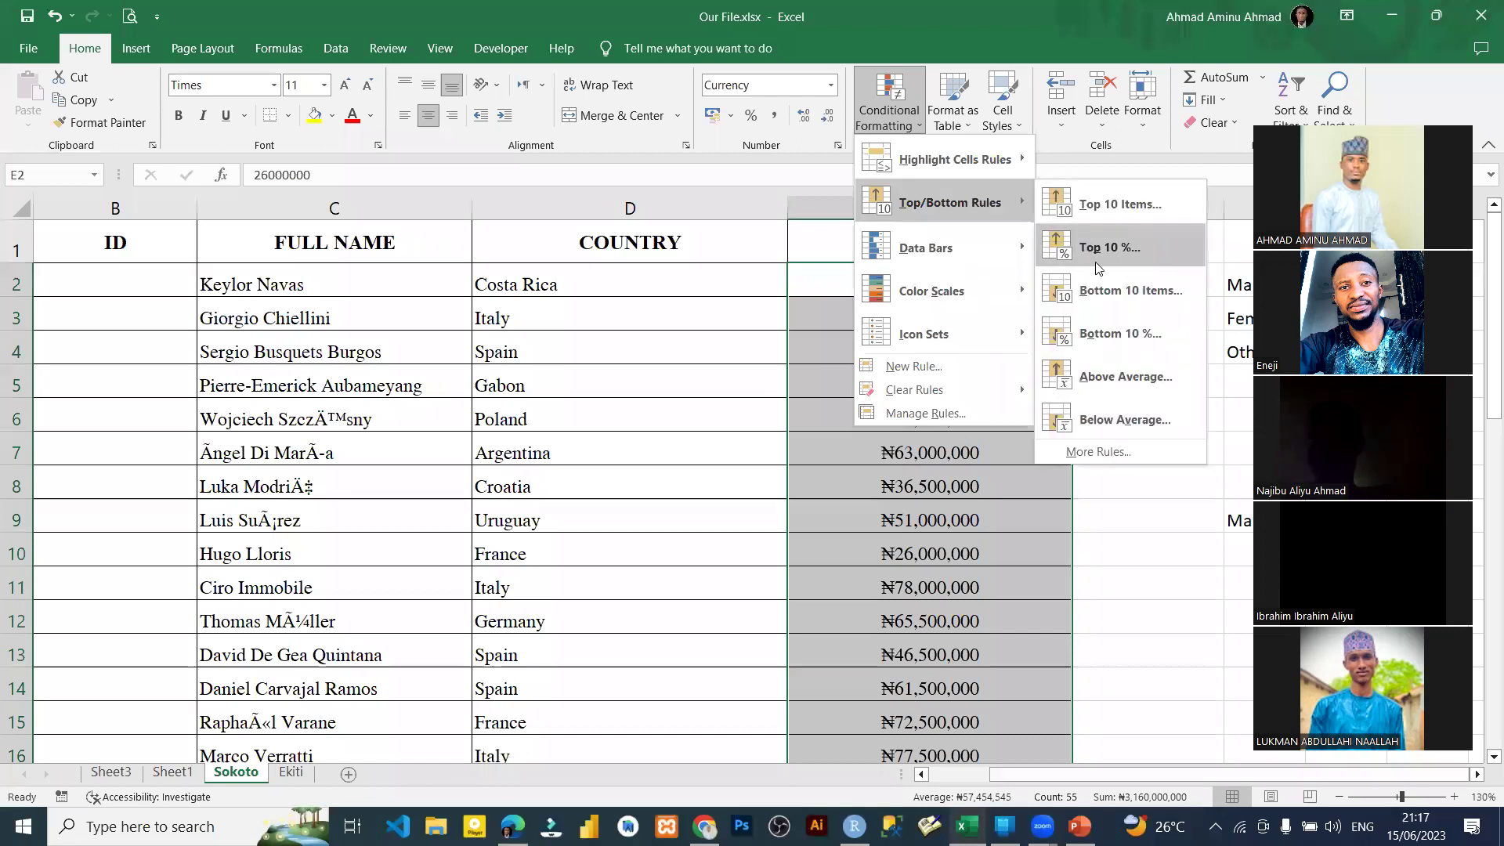
pyautogui.click(959, 548)
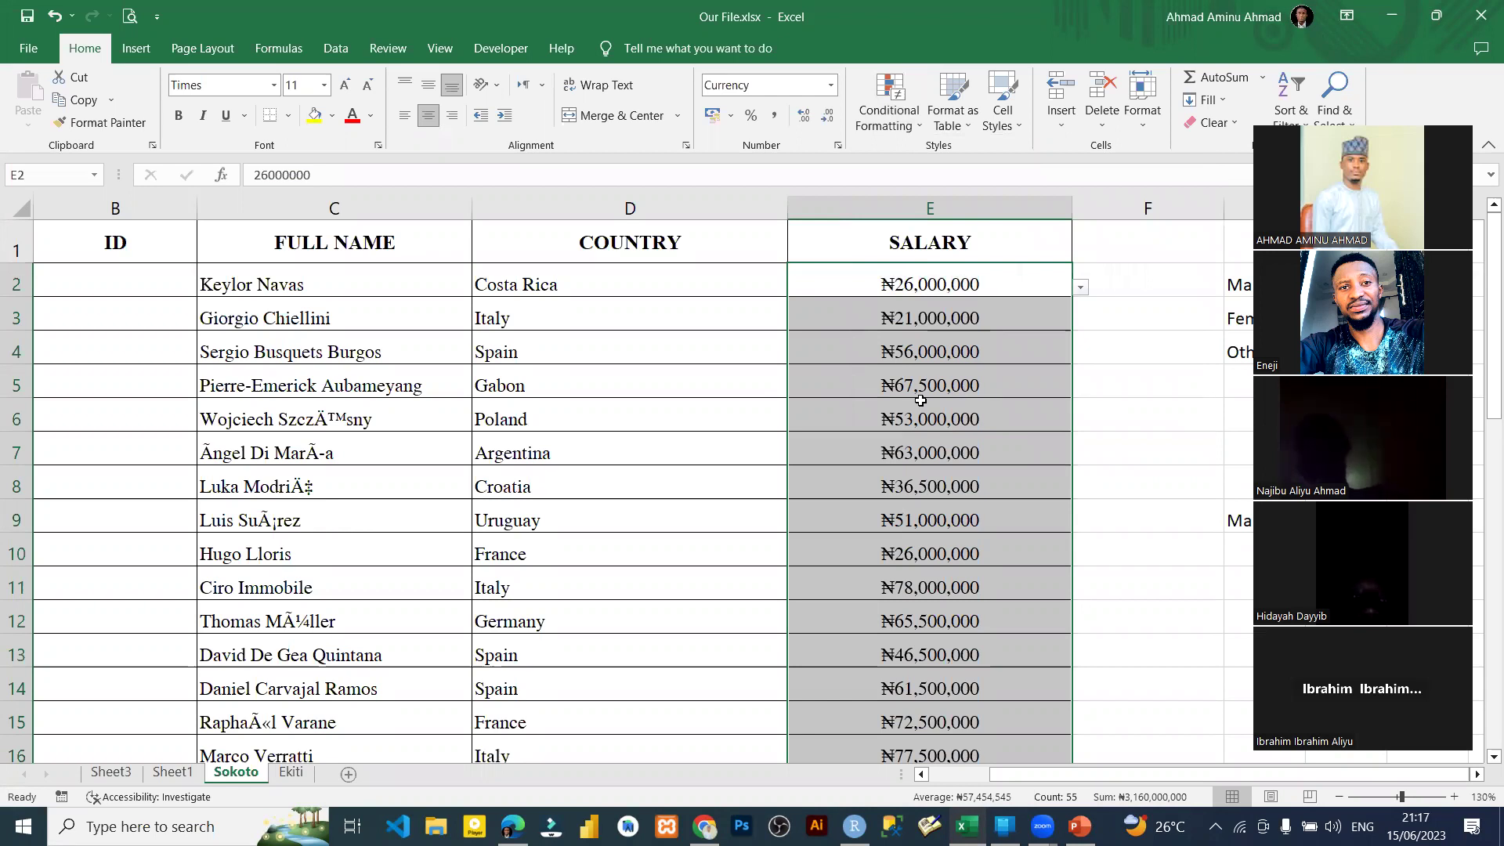
# Step: Total the salaries in E2:E56 with a SUM formula in cell E57
pyautogui.click(1018, 380)
pyautogui.click(1144, 281)
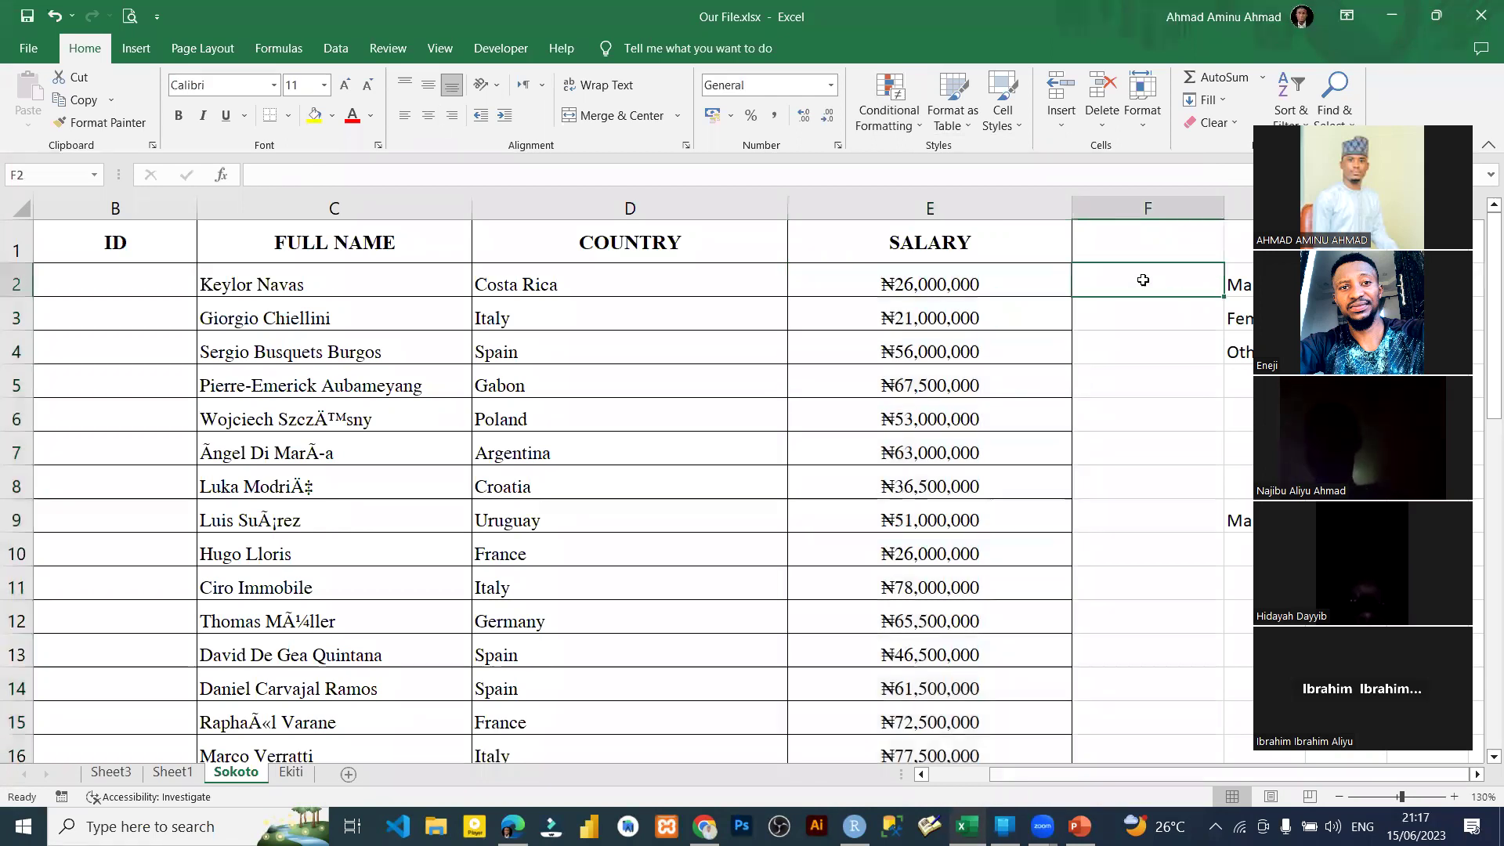
pyautogui.scroll(-3, 1001, 482)
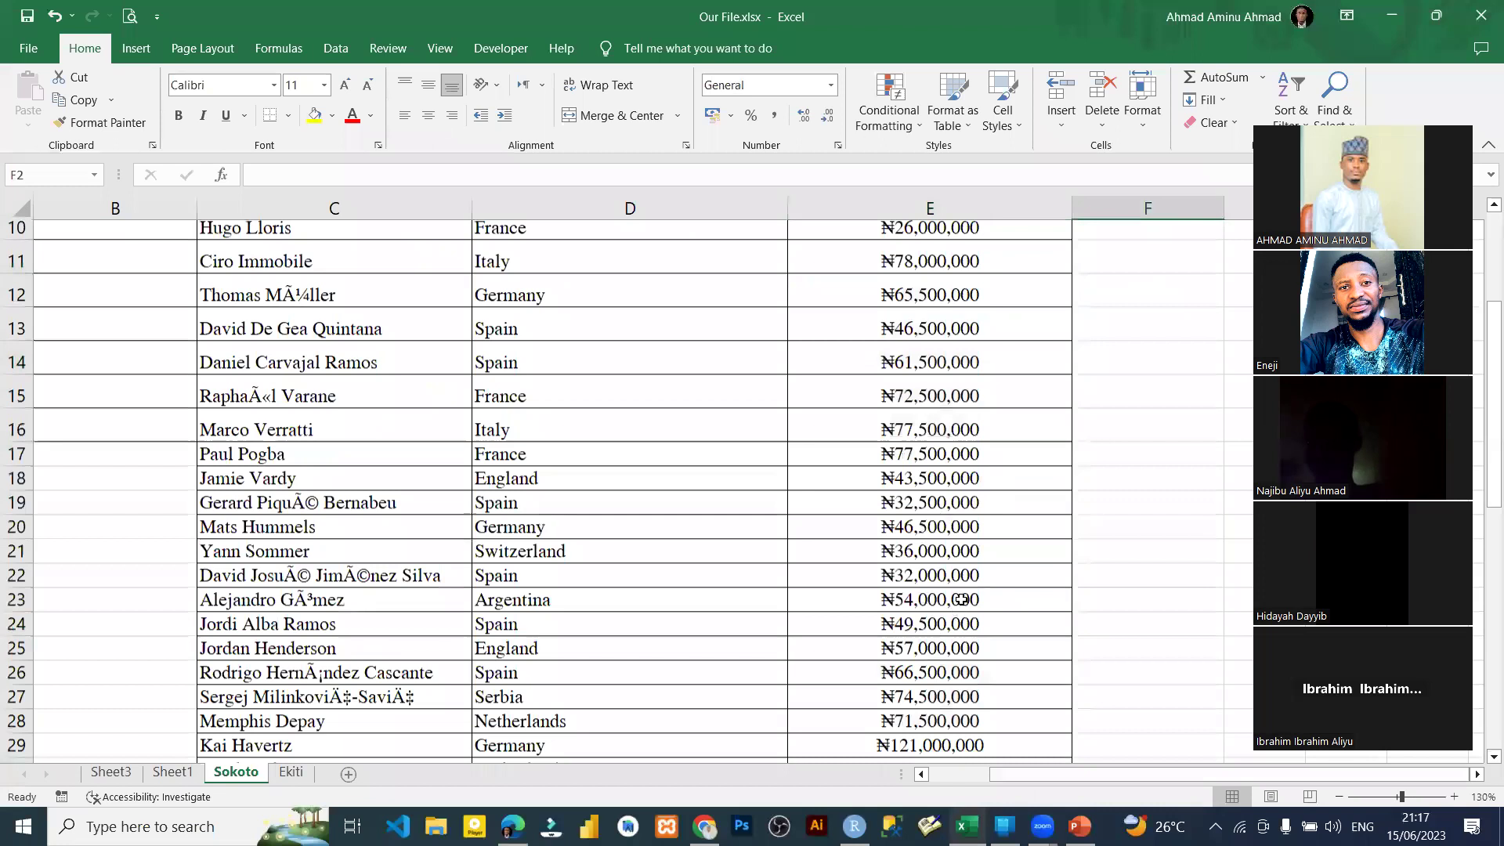
pyautogui.scroll(-12, 962, 600)
pyautogui.click(914, 507)
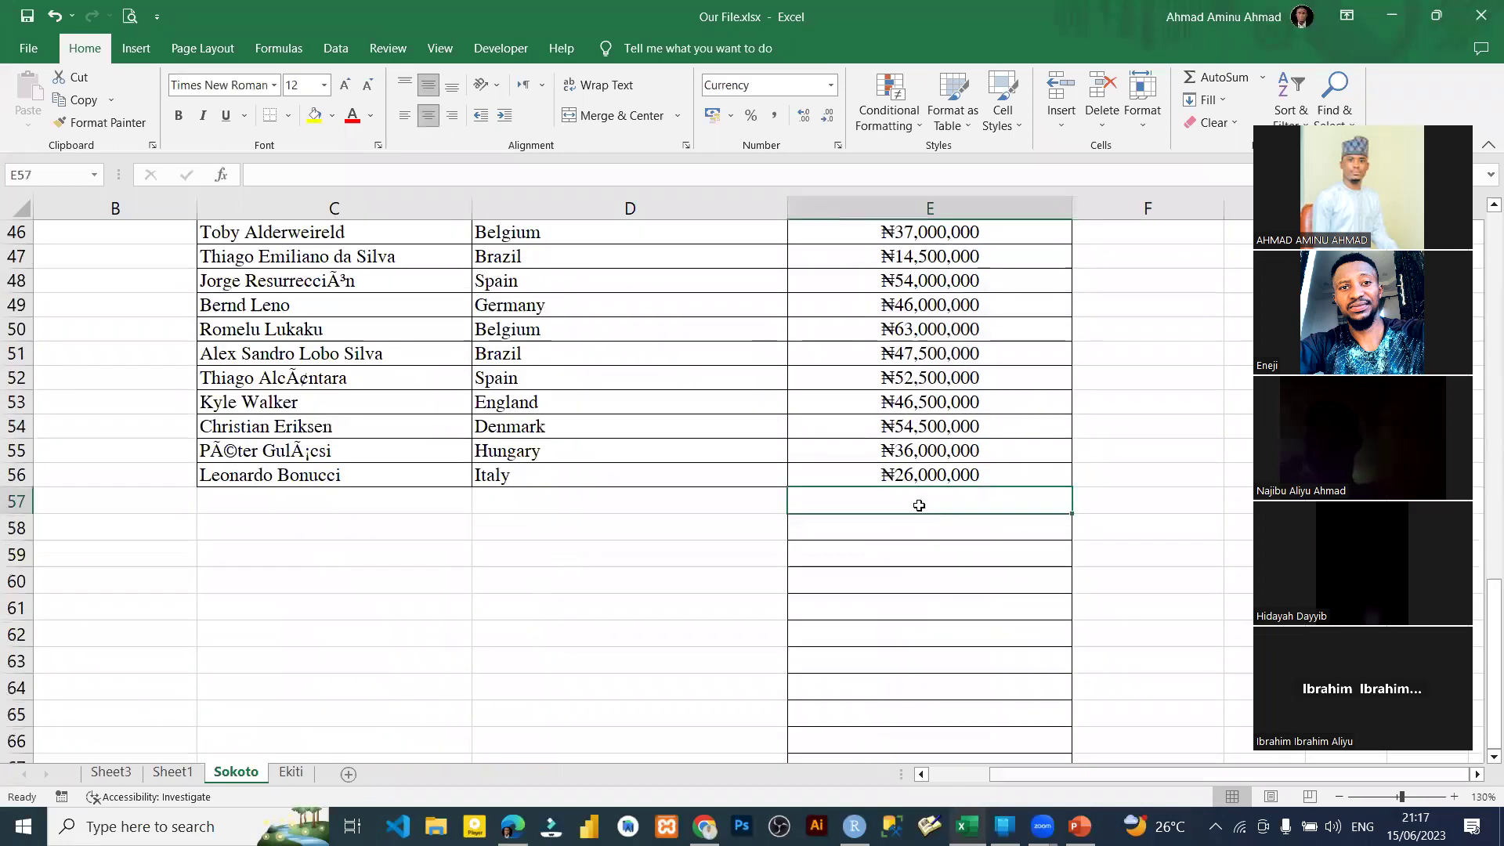
pyautogui.write('=SUM(')
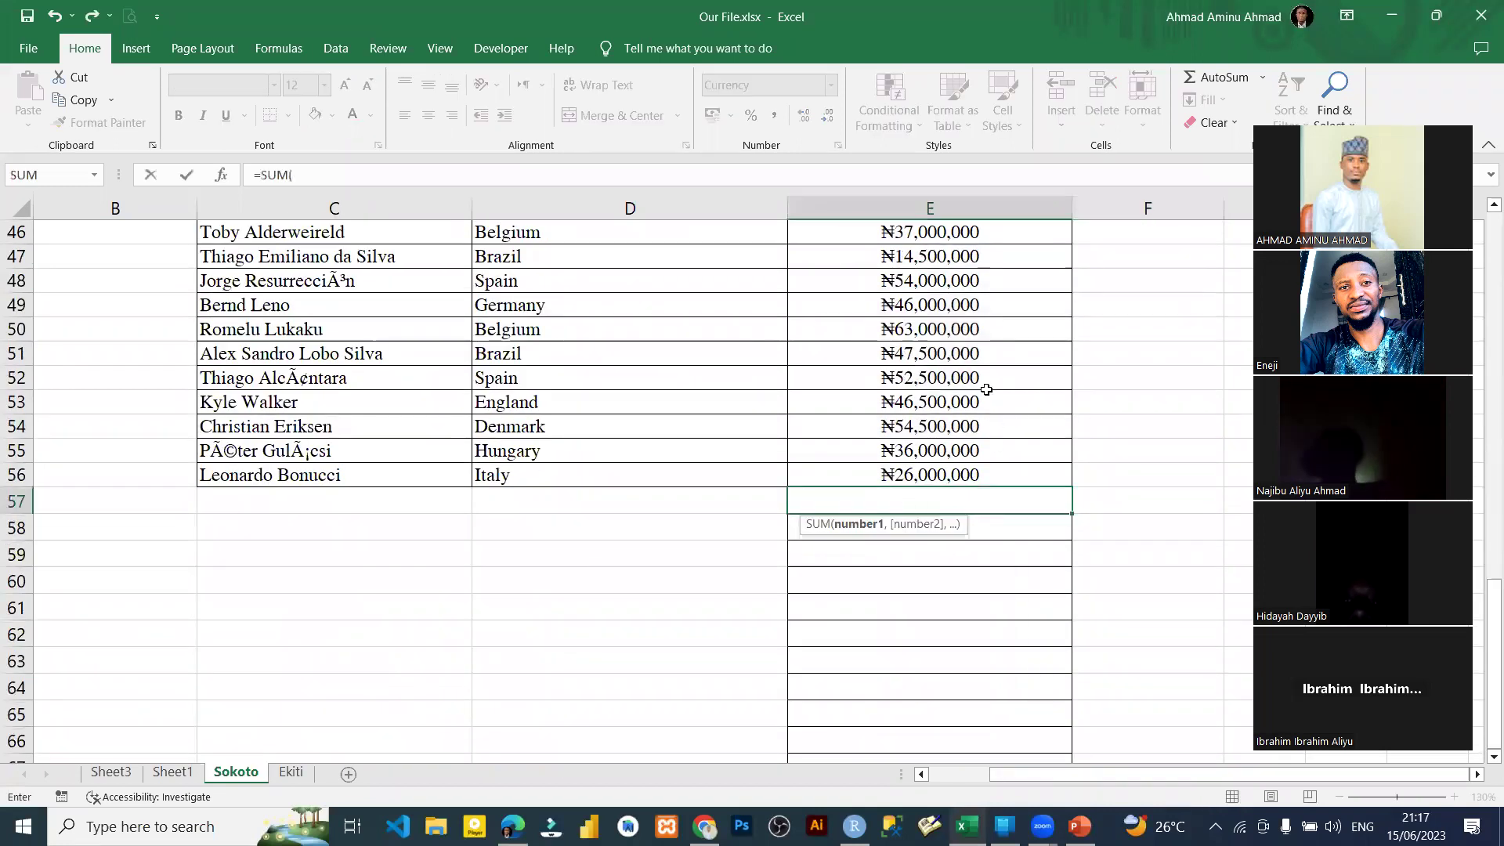
pyautogui.scroll(15, 925, 392)
pyautogui.click(928, 287)
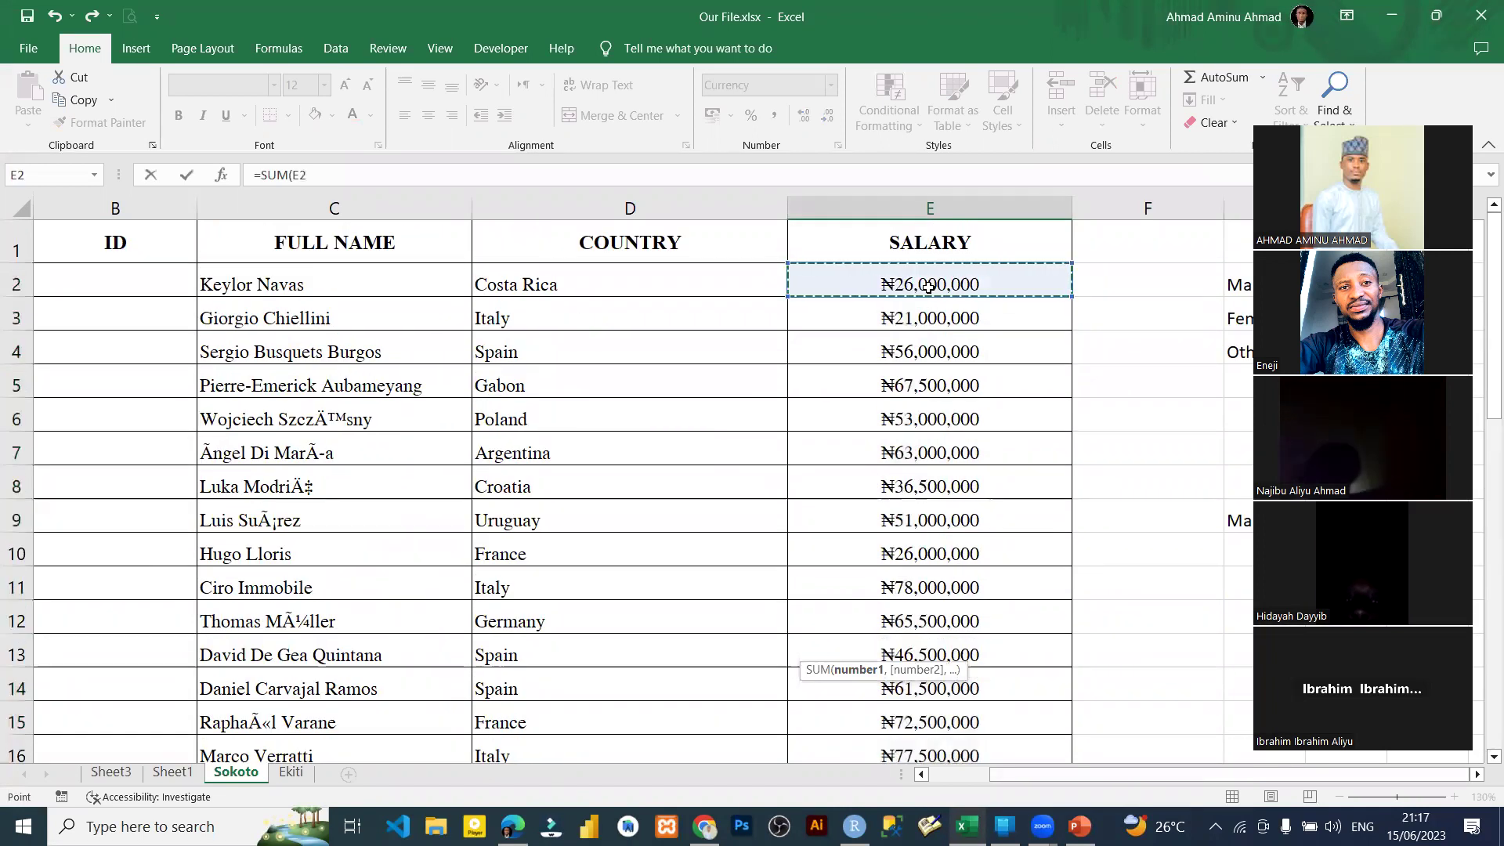
pyautogui.hotkey('ctrl', 'shift', 'Down')
pyautogui.press('Return')
# Step: Enter the formula =E2/$E$57 in F2 to calculate the first salary's share of the total
pyautogui.scroll(10, 1110, 254)
pyautogui.scroll(3, 1118, 275)
pyautogui.click(1119, 286)
pyautogui.write('=')
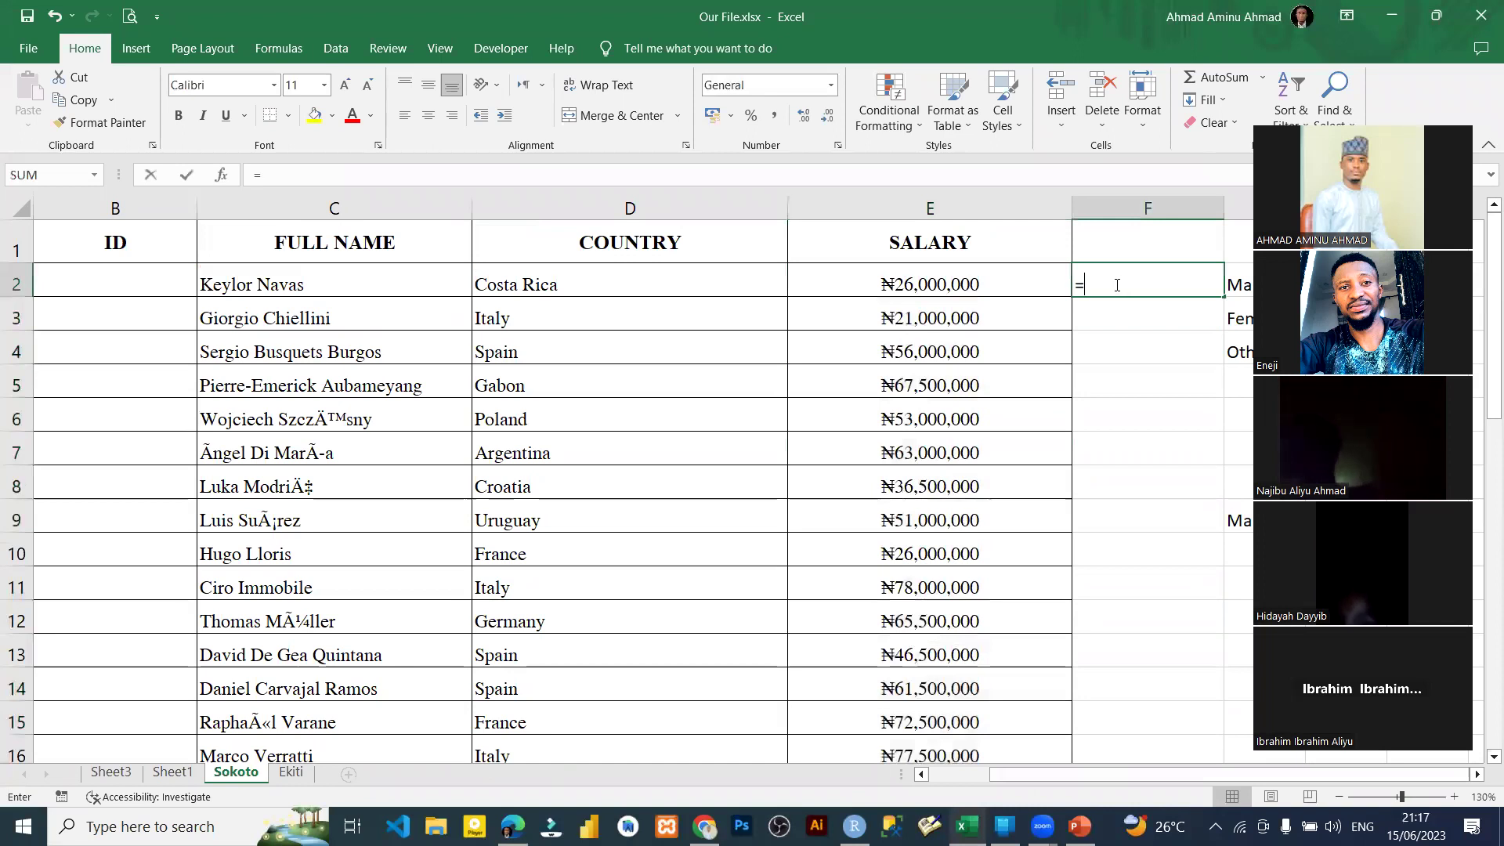
pyautogui.click(1005, 291)
pyautogui.write('/')
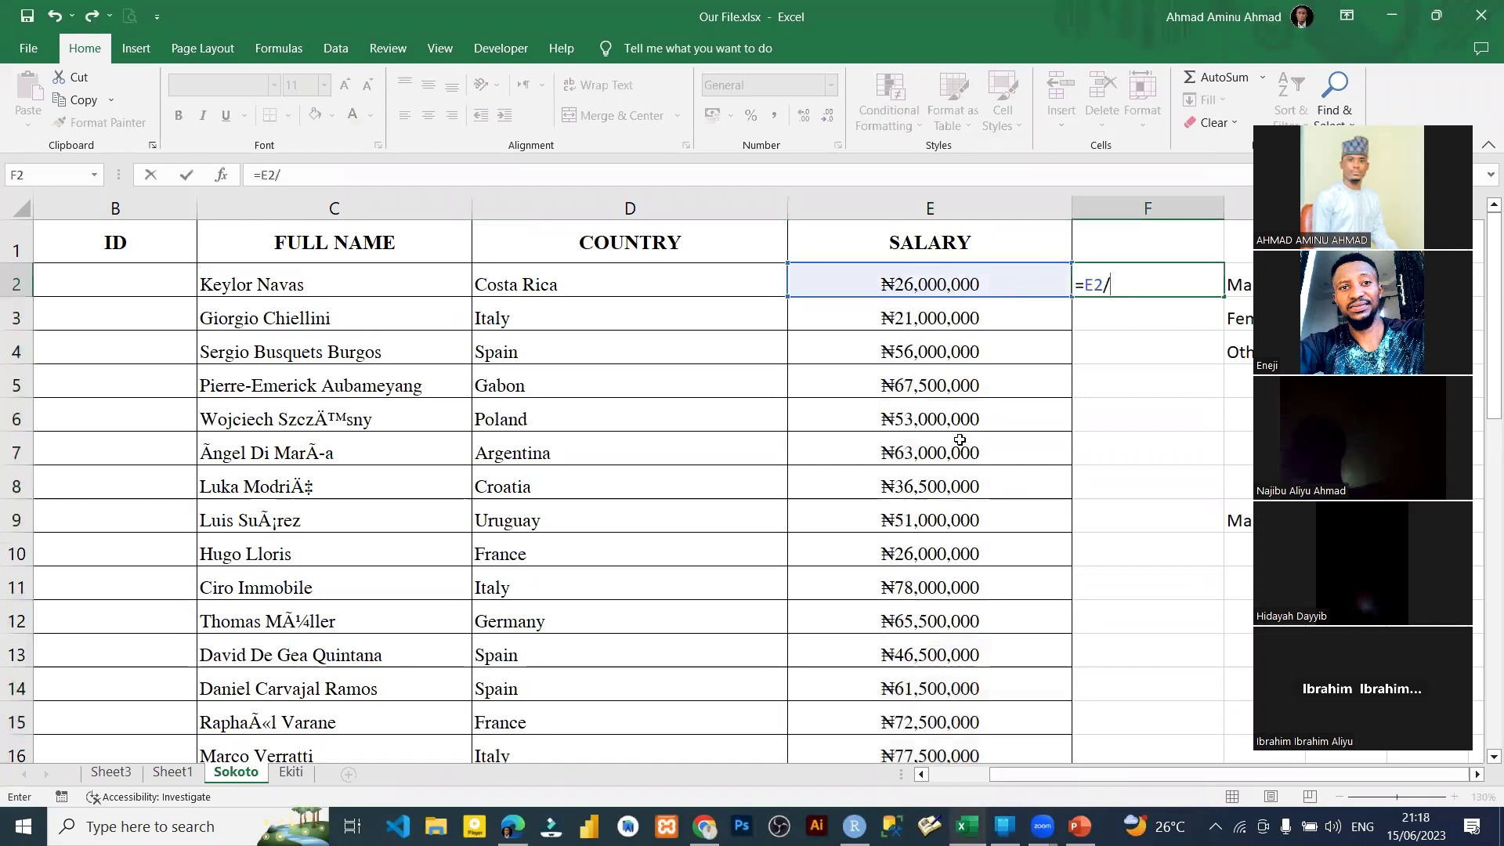
pyautogui.scroll(-9, 1015, 518)
pyautogui.scroll(-3, 1014, 518)
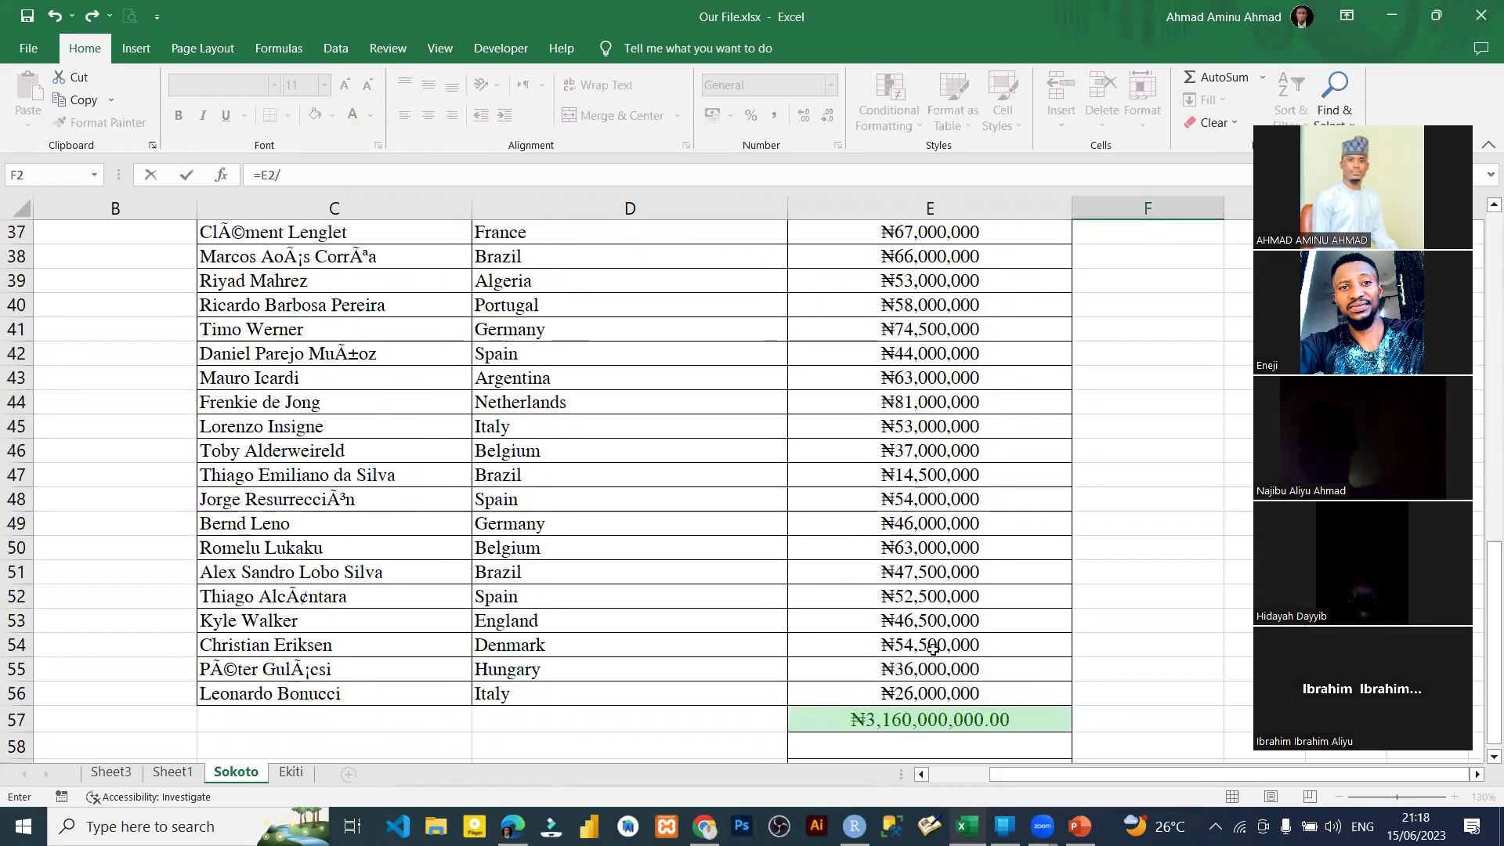
pyautogui.click(960, 719)
pyautogui.scroll(8, 1114, 399)
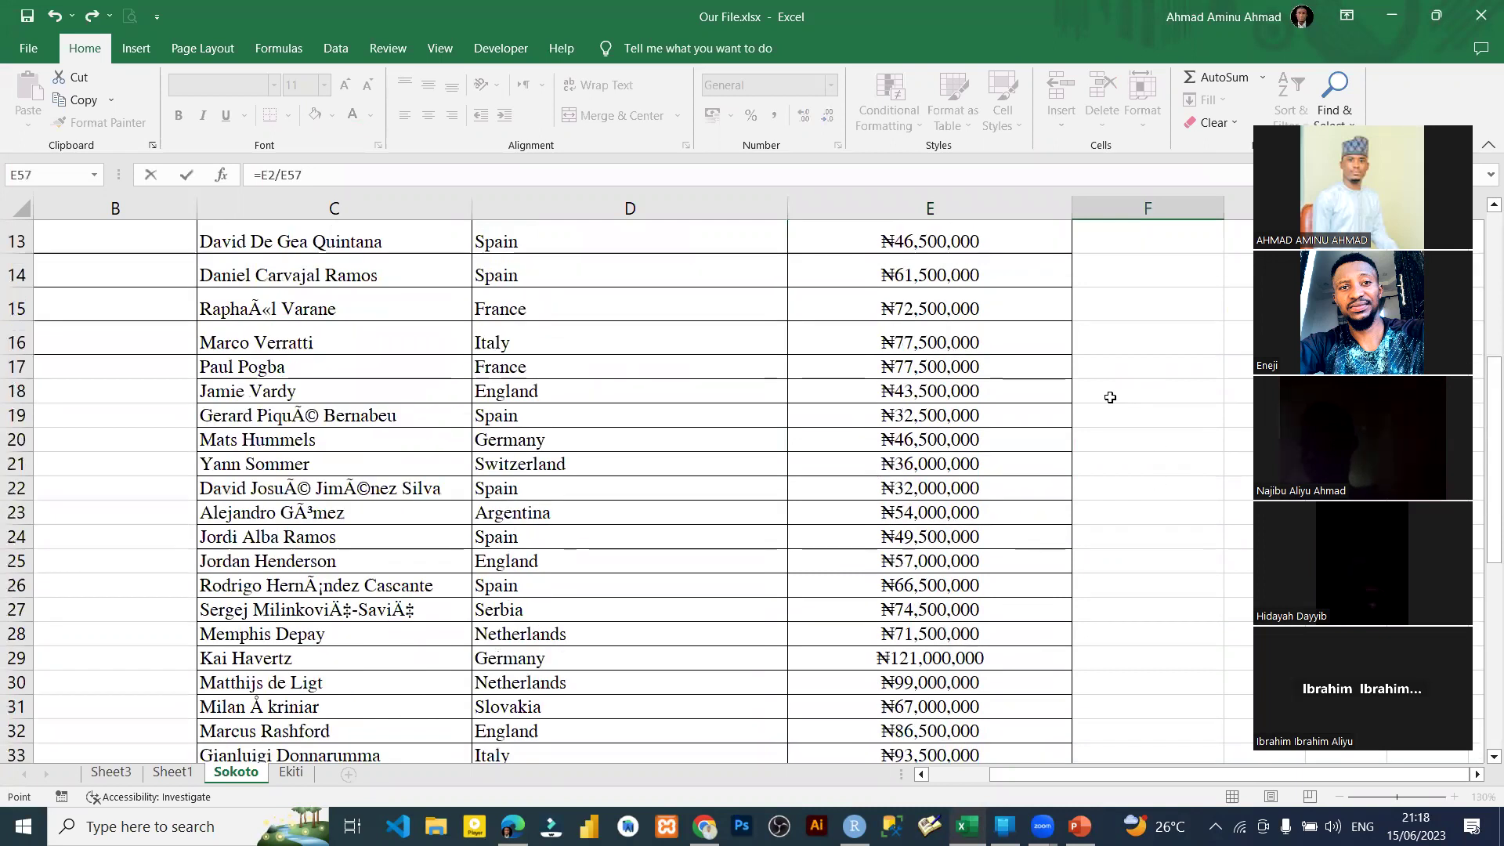
pyautogui.scroll(3, 990, 302)
pyautogui.scroll(2, 1105, 312)
pyautogui.press('F4')
pyautogui.press('Return')
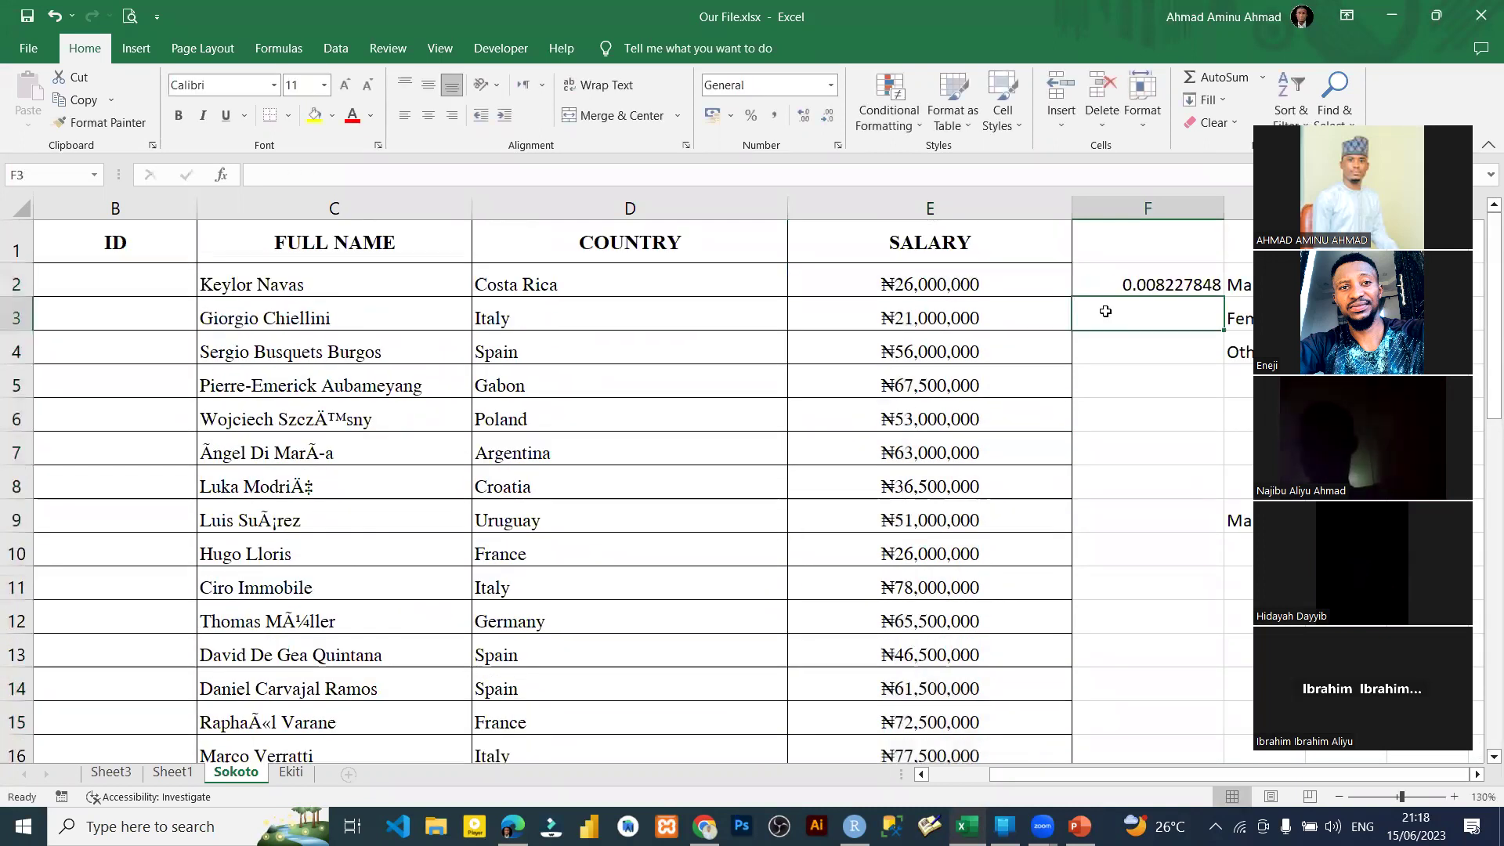
# Step: Fill the F2 formula down to F56 and format the results as centred percentages
pyautogui.click(1132, 285)
pyautogui.doubleClick(1226, 299)
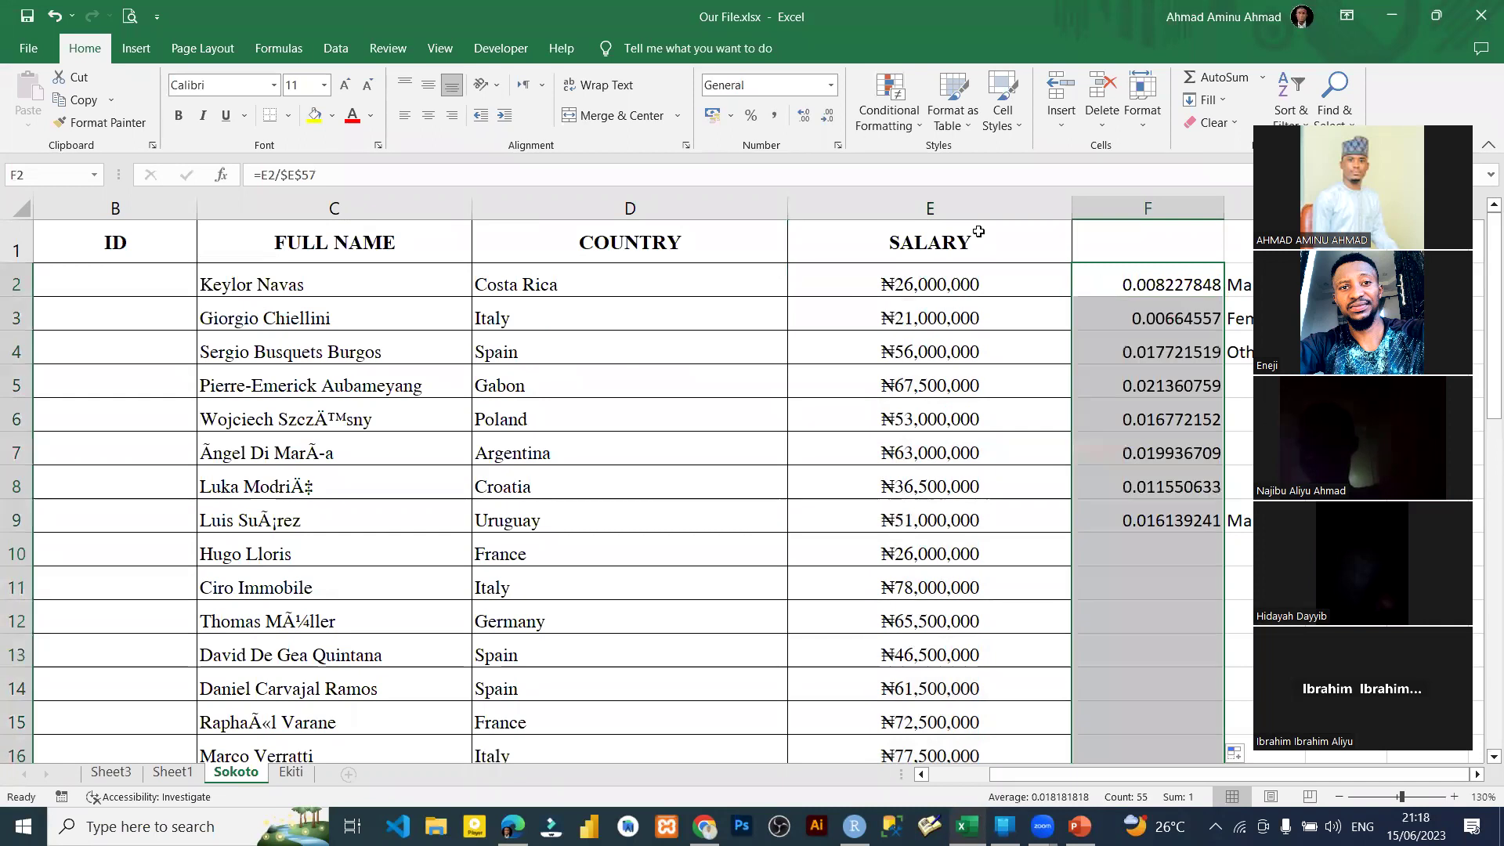
pyautogui.click(750, 115)
pyautogui.click(428, 115)
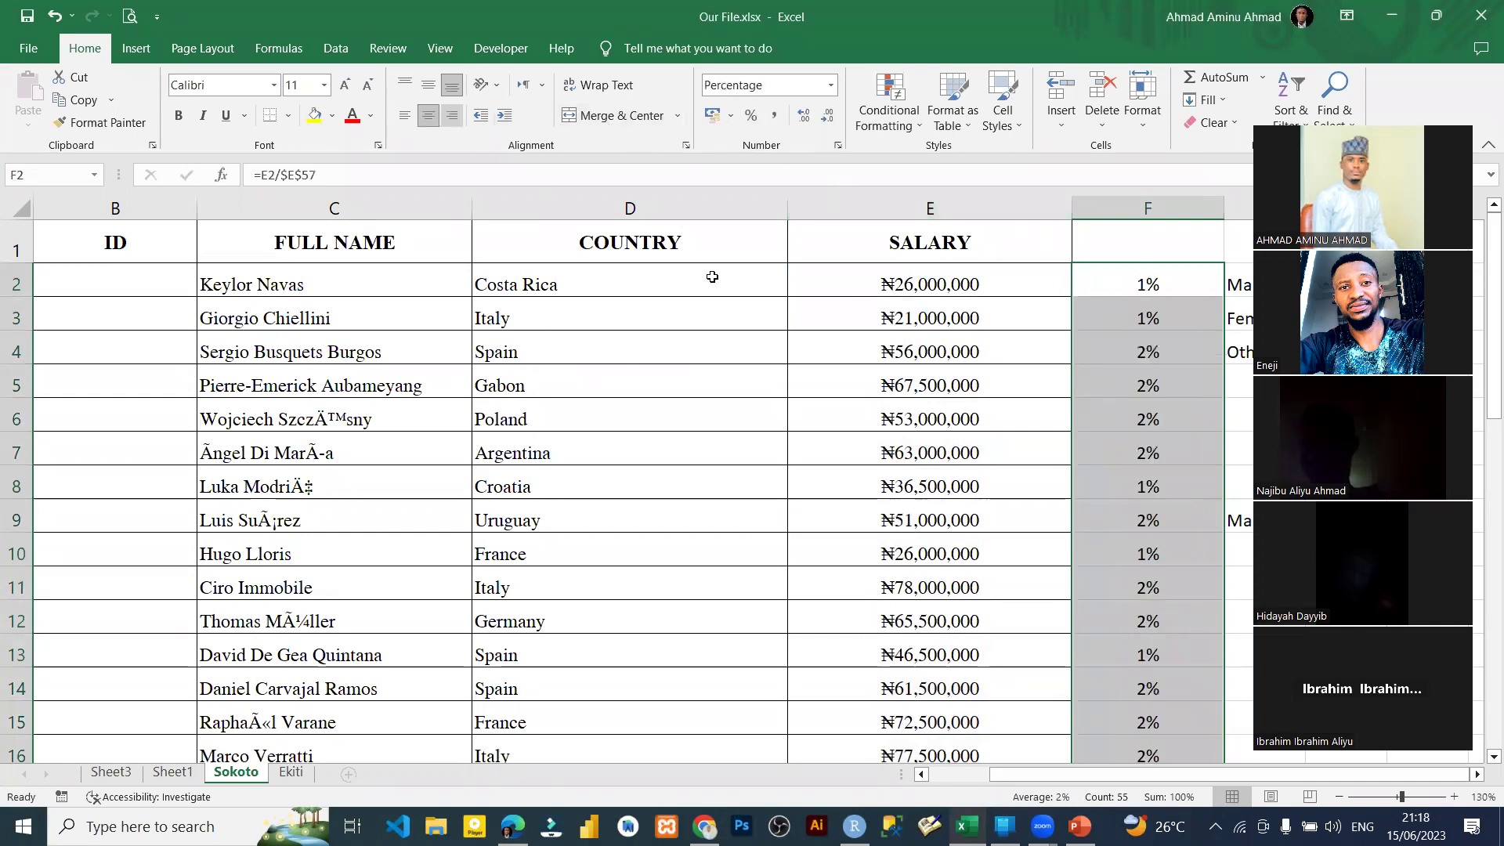
# Step: Increase the percentages in F2:F56 to two decimal places
pyautogui.scroll(-5, 1127, 604)
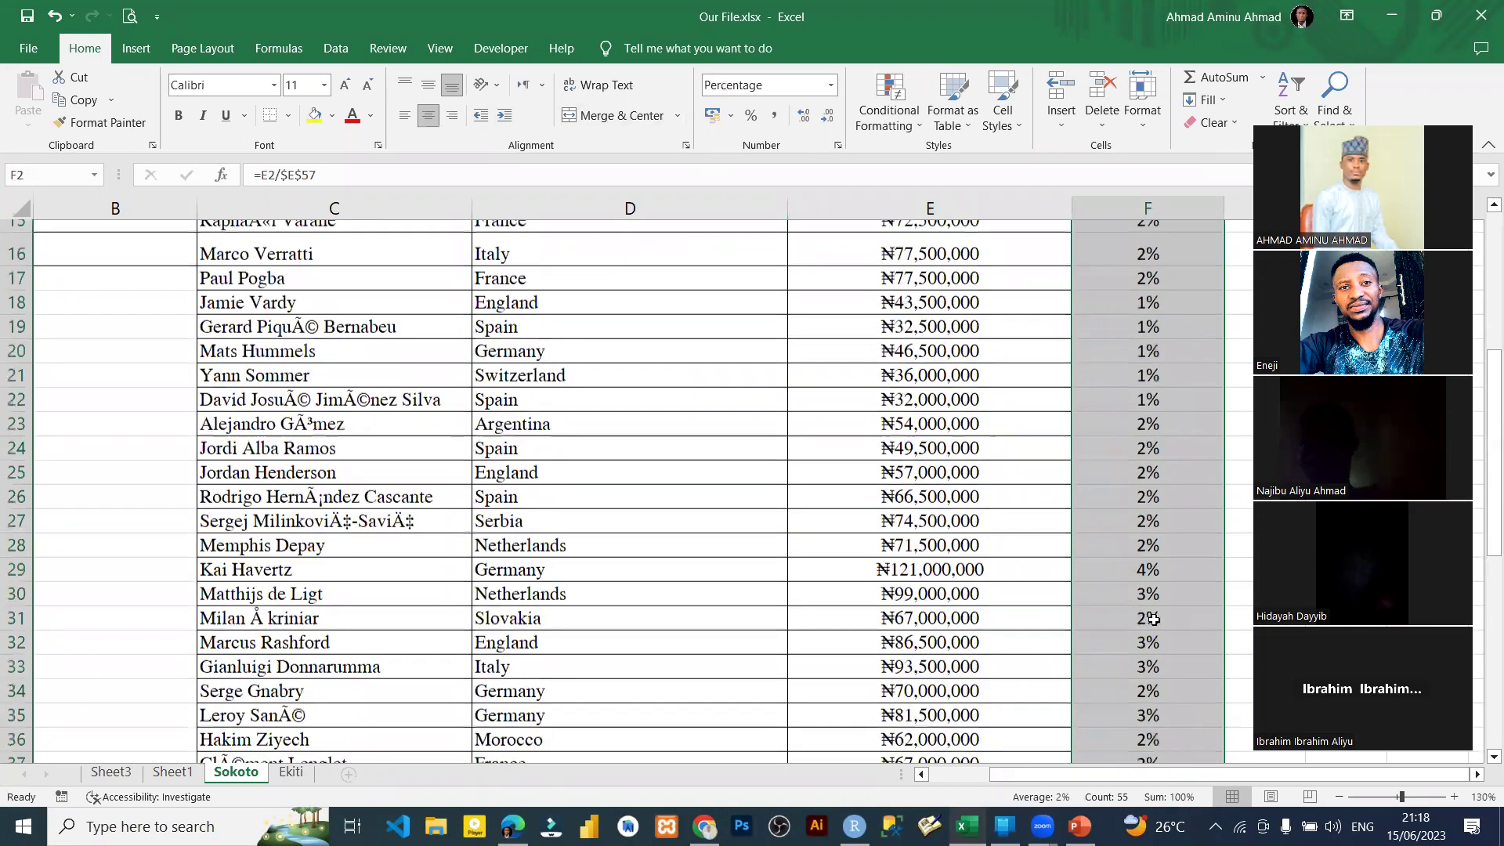
pyautogui.scroll(-5, 1154, 620)
pyautogui.scroll(5, 1054, 301)
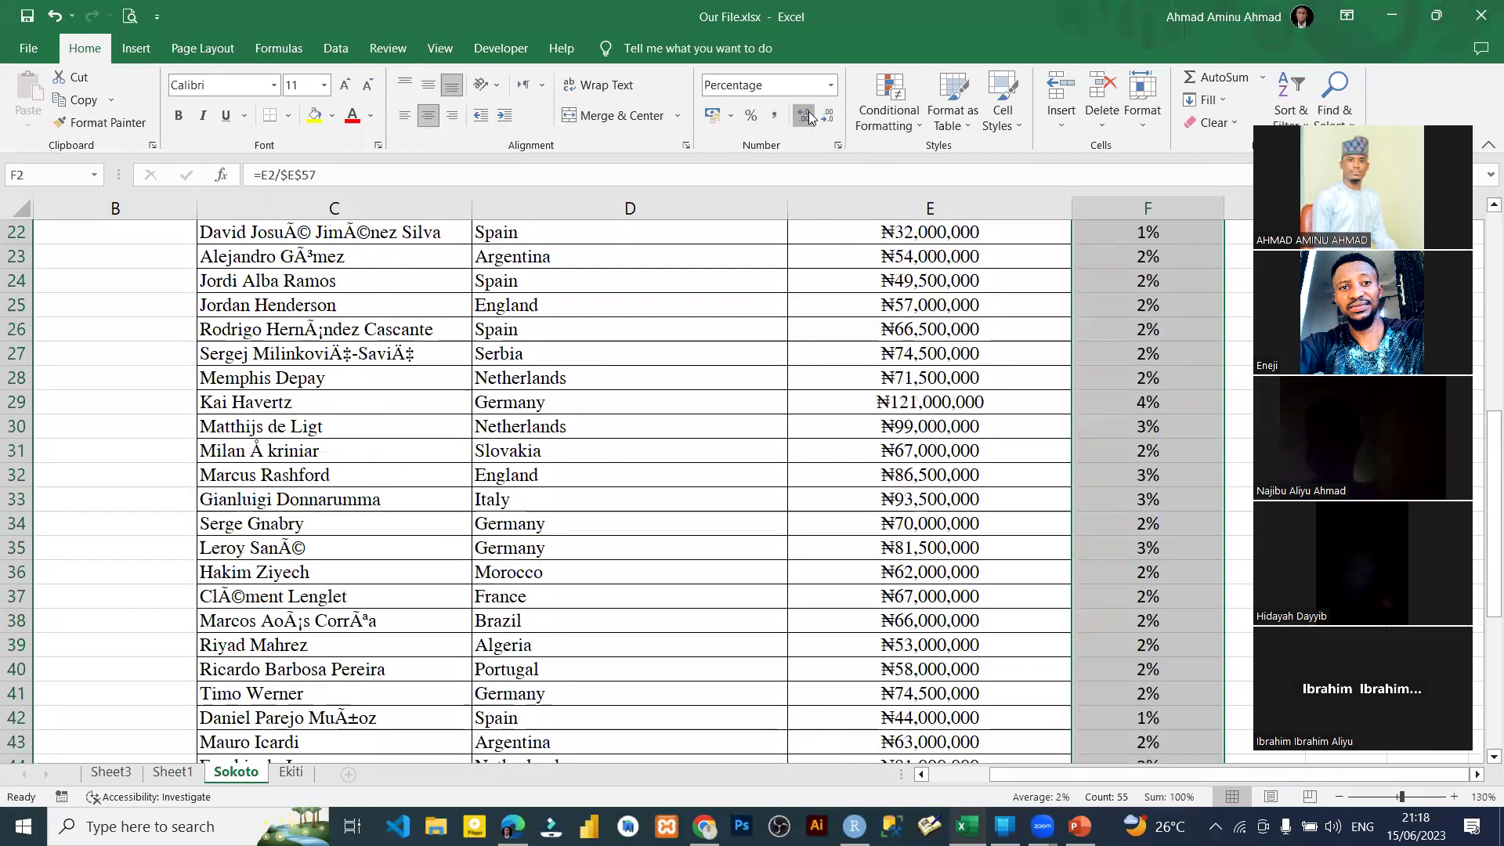
pyautogui.click(805, 116)
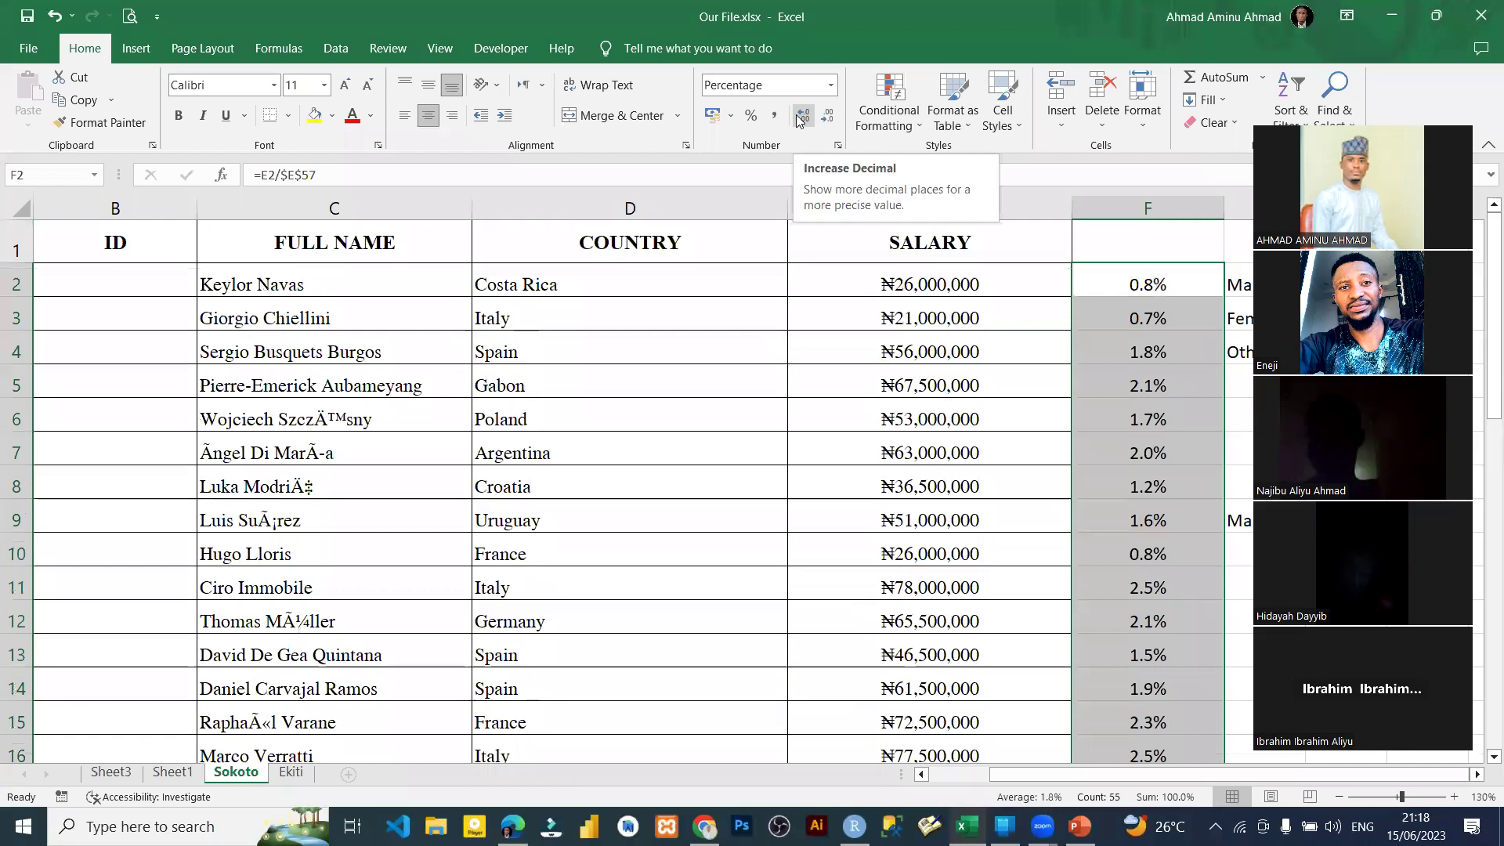
pyautogui.click(815, 117)
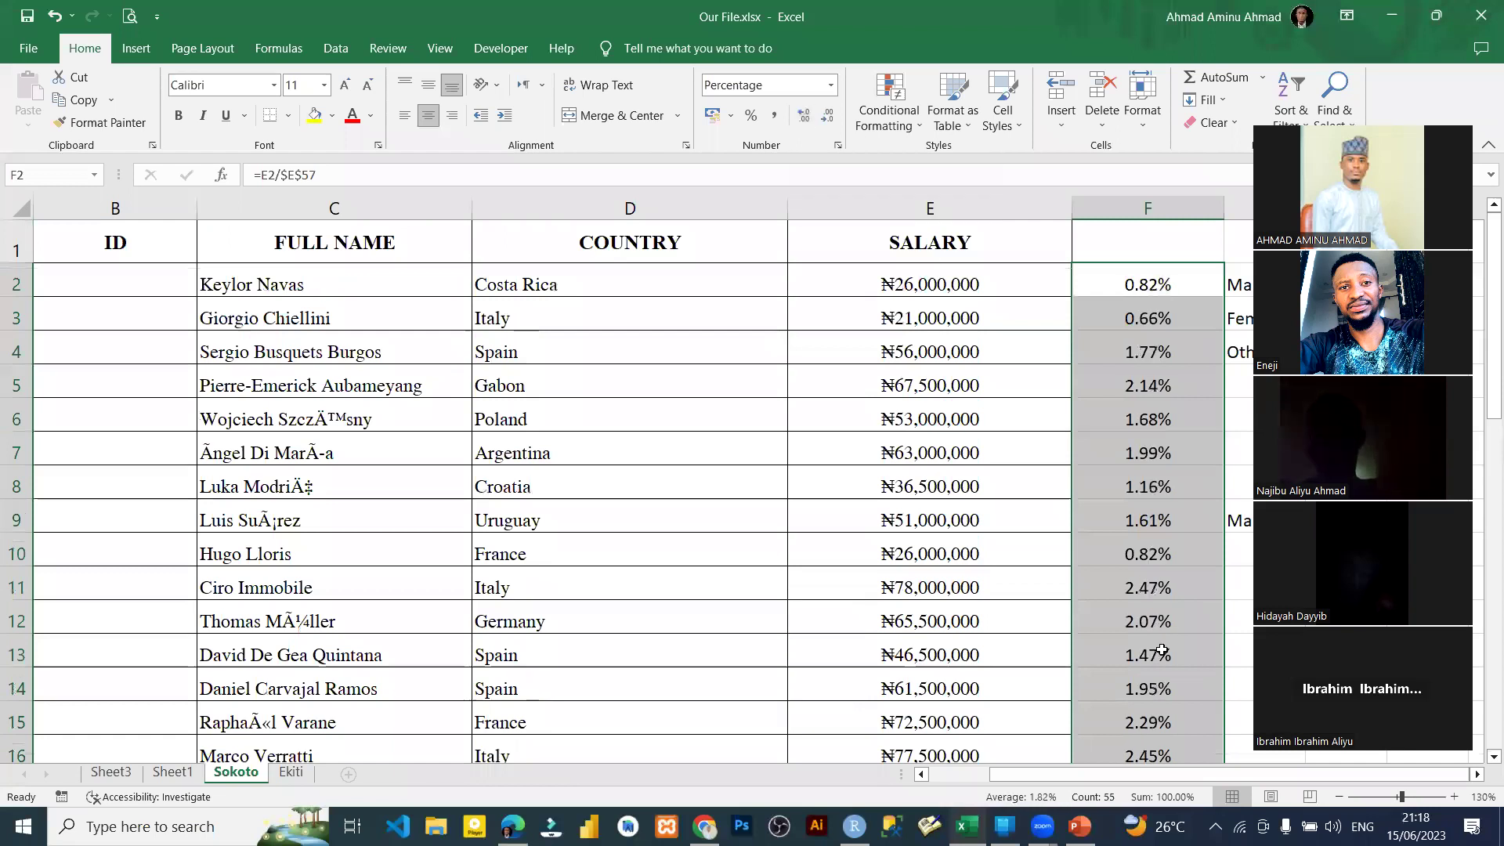
# Step: Apply a Top 10% conditional formatting rule with Green Fill with Dark Green Text to the percentages in F2:F56
pyautogui.scroll(-6, 1162, 650)
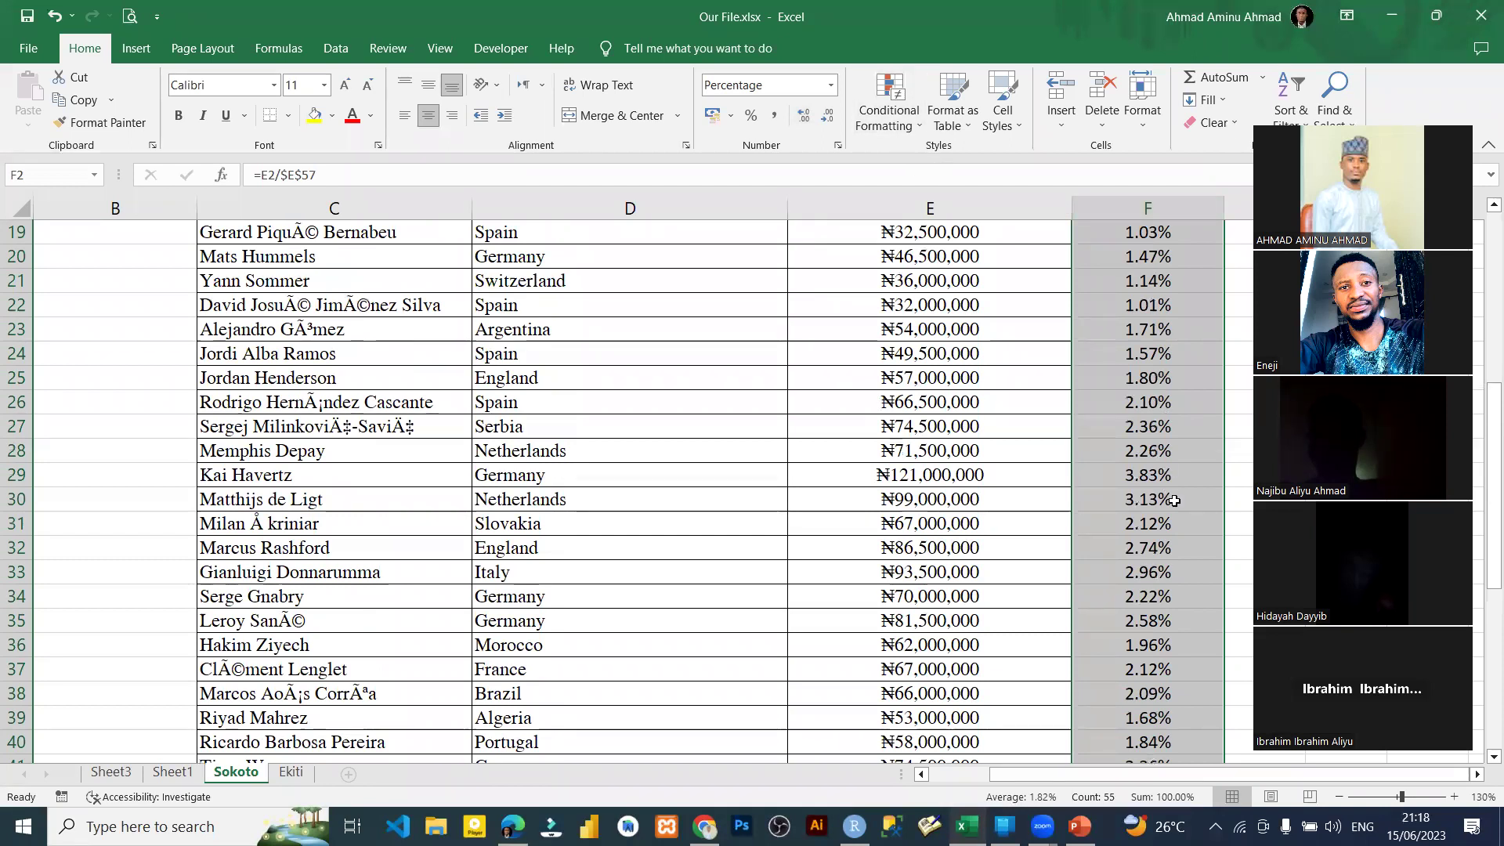
pyautogui.click(912, 116)
pyautogui.moveTo(974, 185)
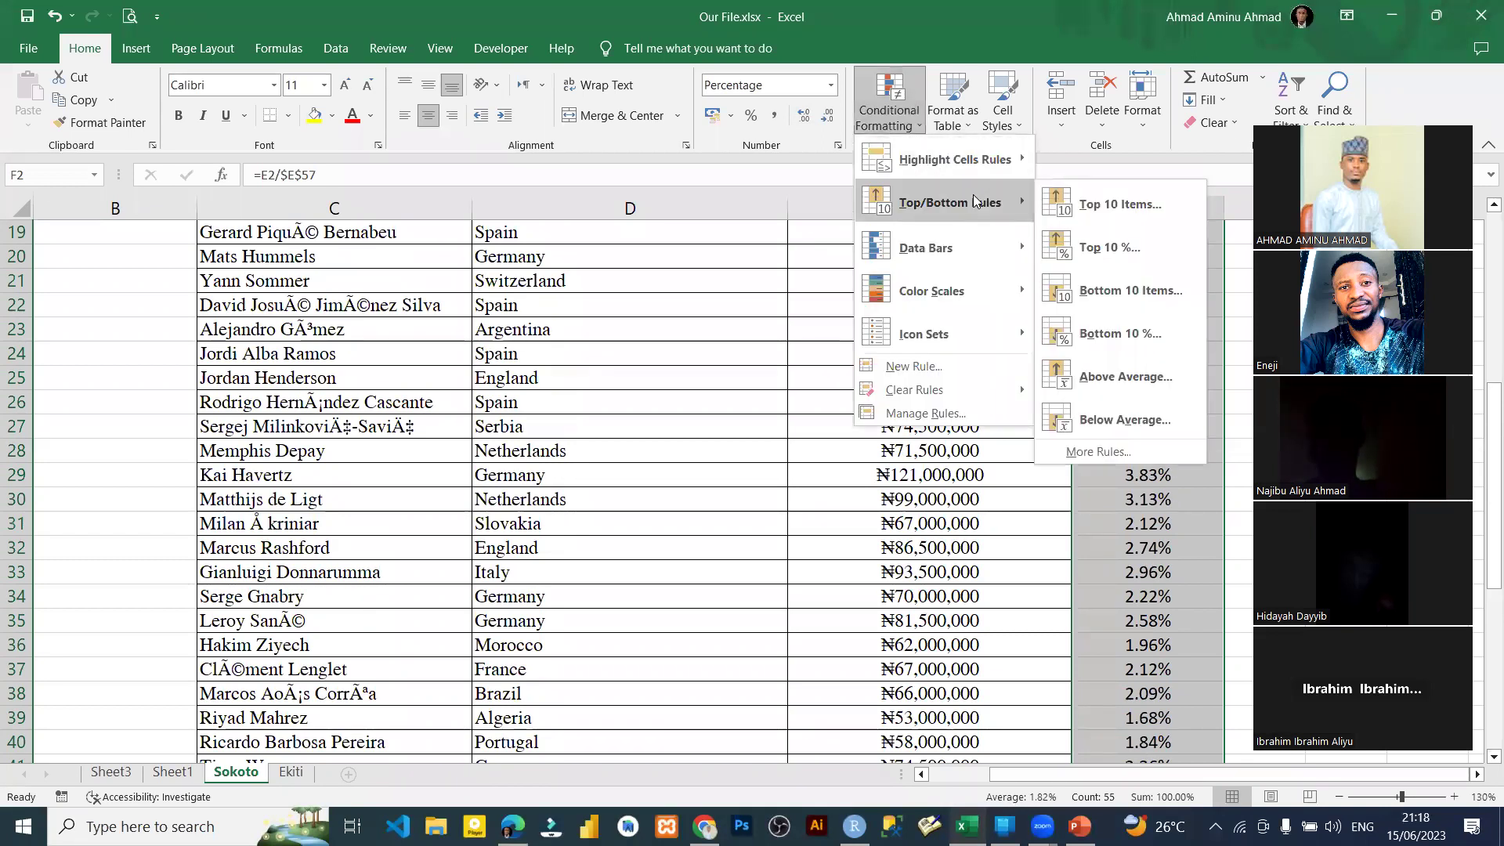
pyautogui.click(1105, 249)
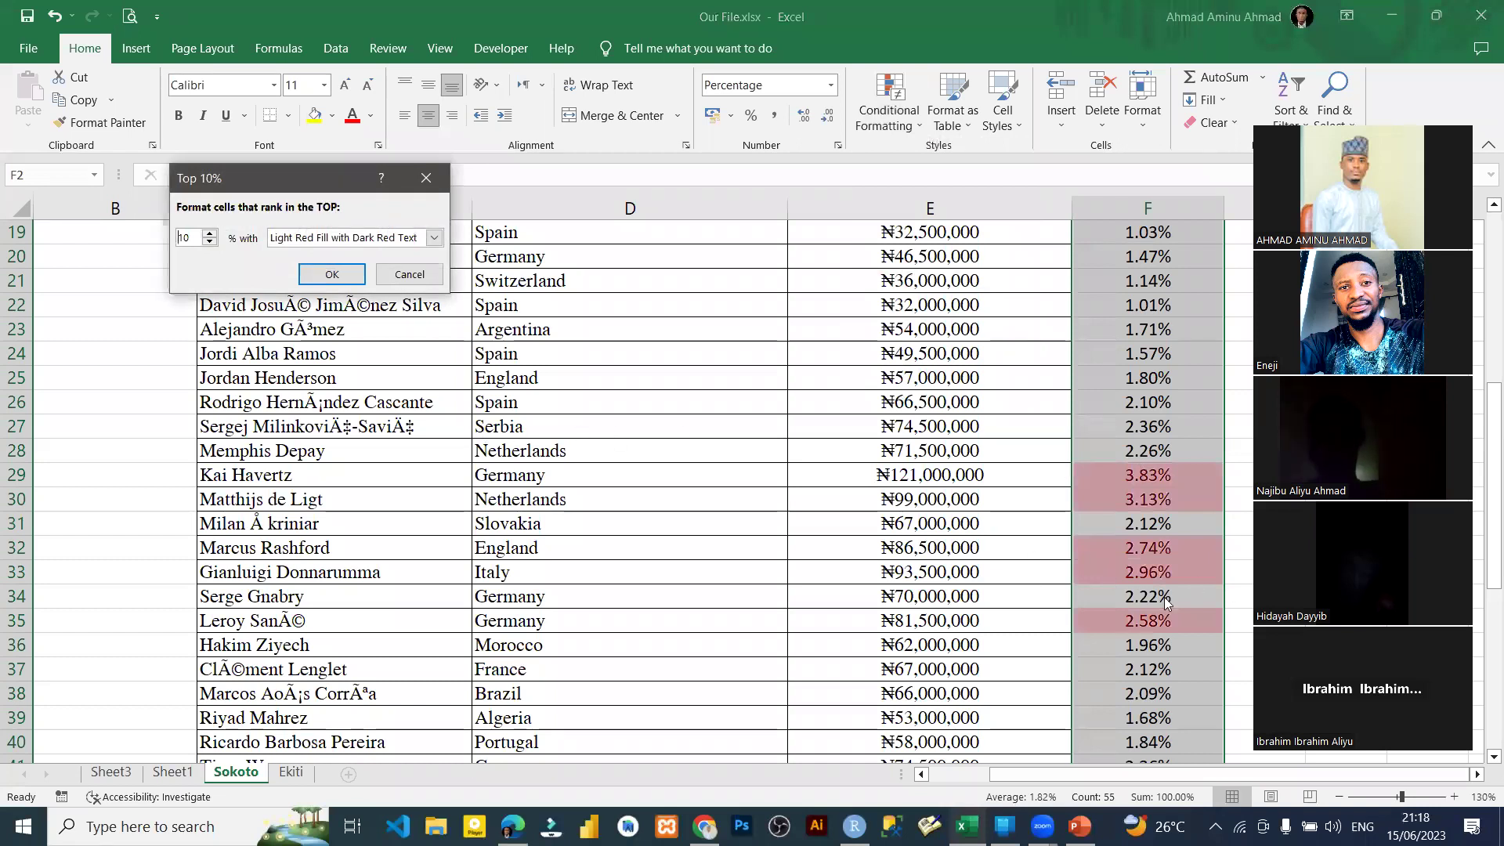
pyautogui.click(324, 236)
pyautogui.click(351, 282)
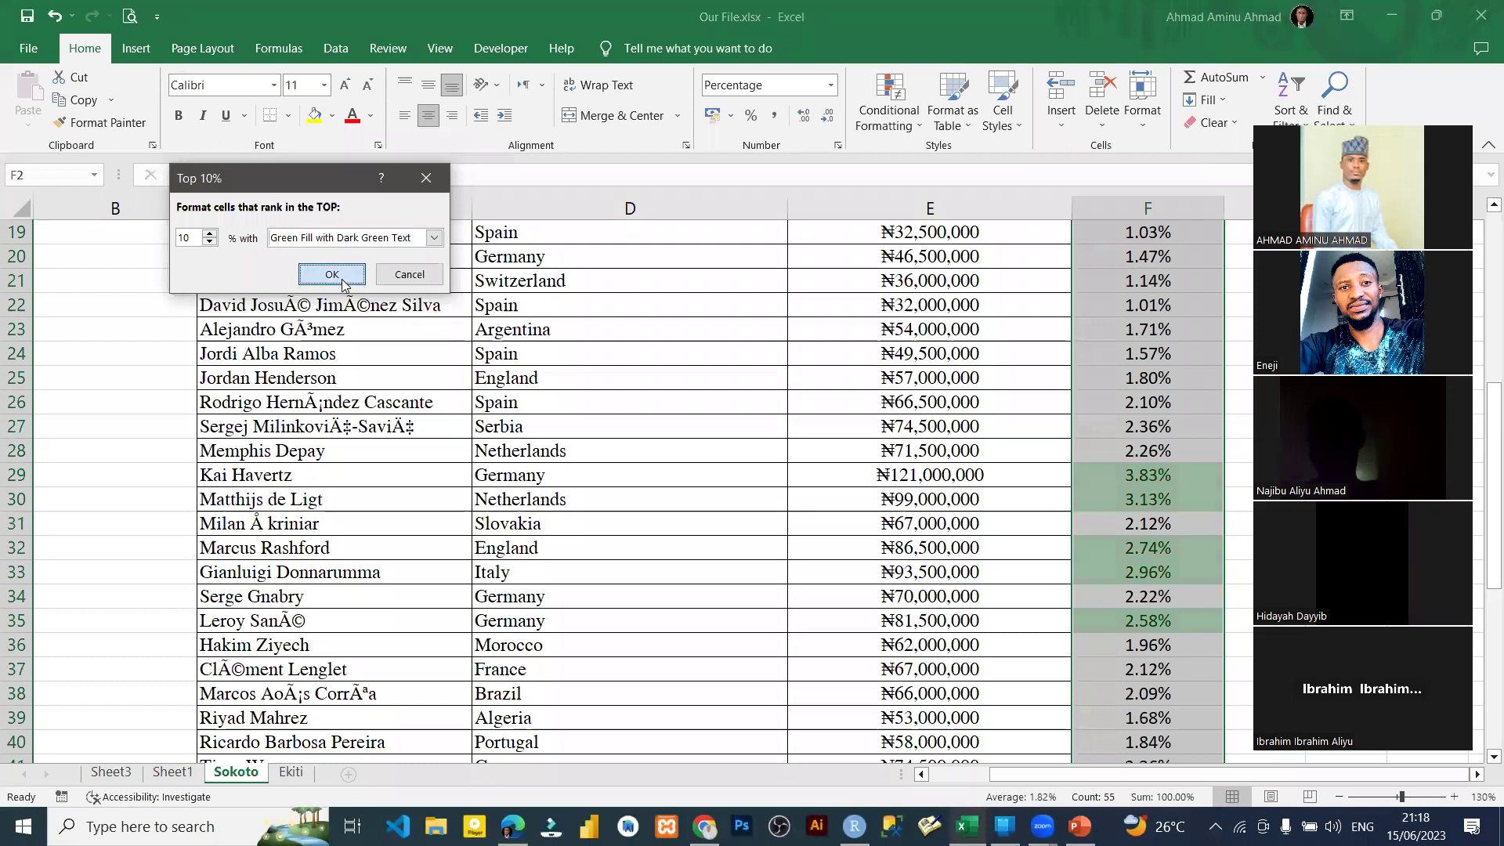
pyautogui.click(343, 280)
# Step: Add a top percentage rule set to 2% with Green Fill with Dark Green Text to F2:F56
pyautogui.scroll(-9, 1172, 581)
pyautogui.scroll(15, 1172, 581)
pyautogui.scroll(-7, 1173, 583)
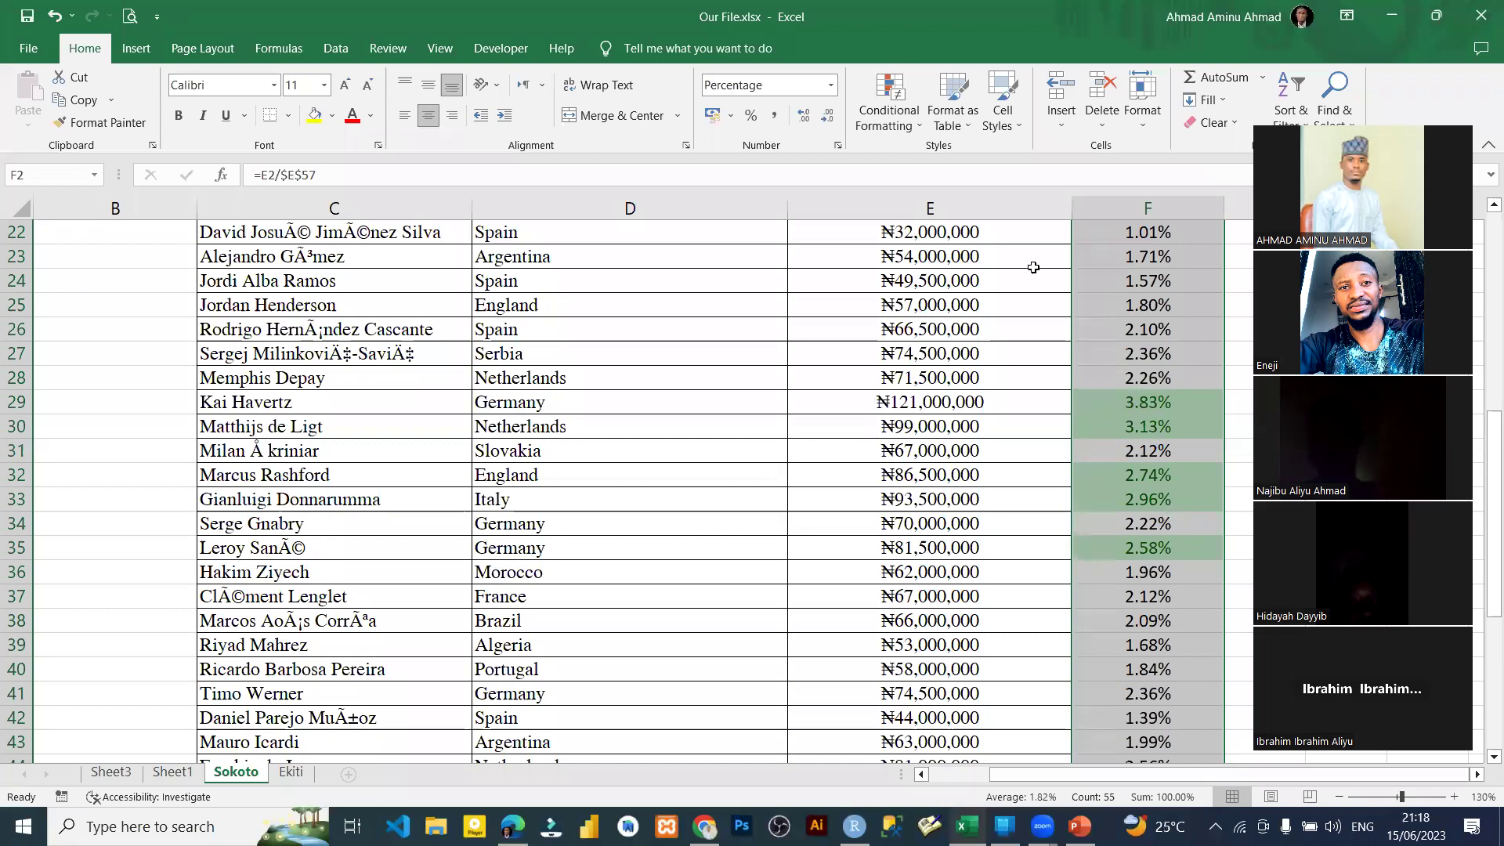
pyautogui.click(890, 102)
pyautogui.moveTo(948, 203)
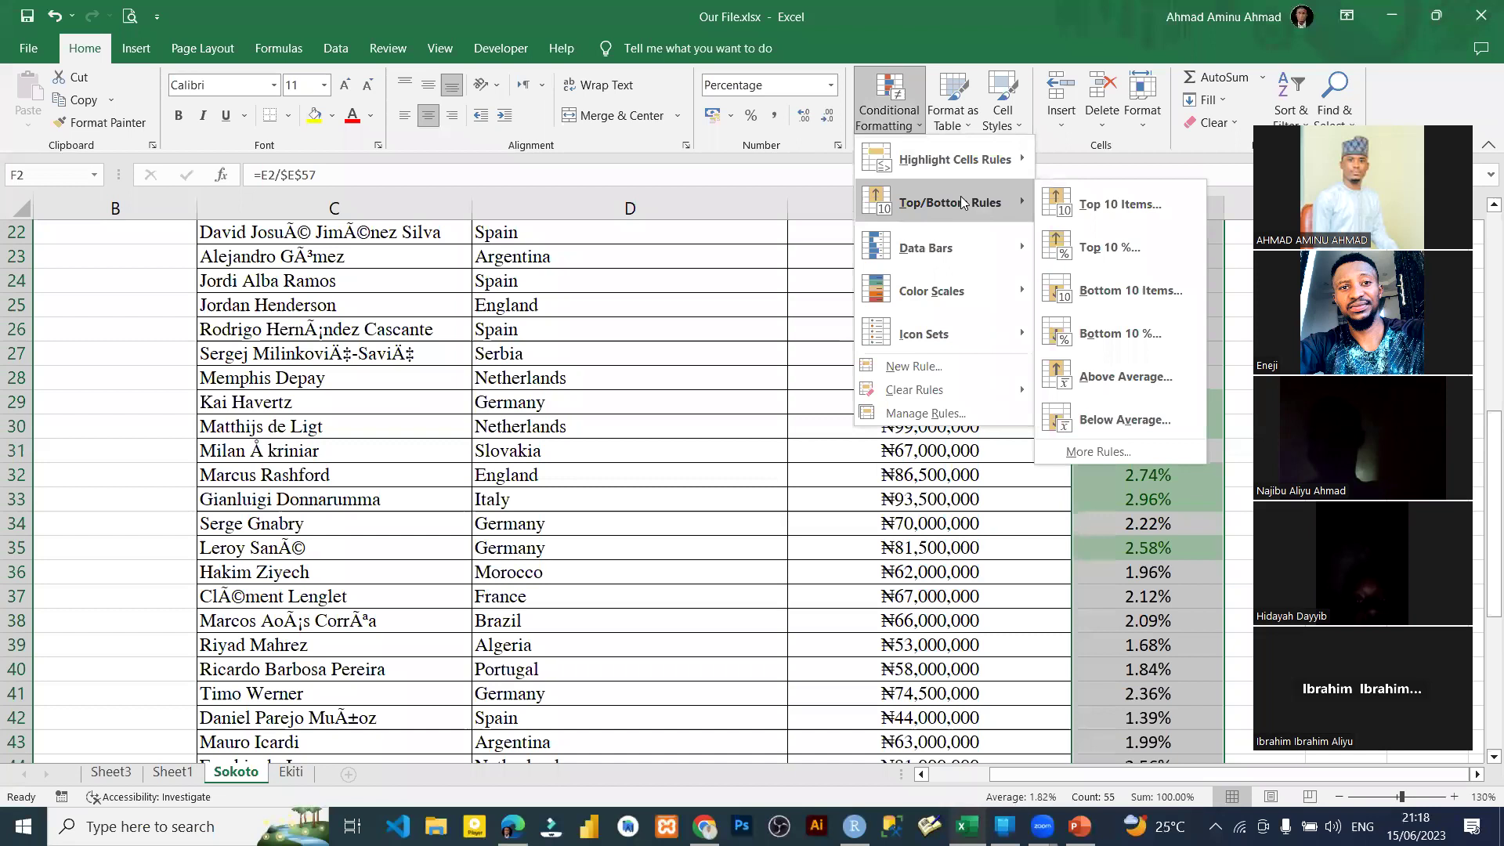
pyautogui.click(1128, 247)
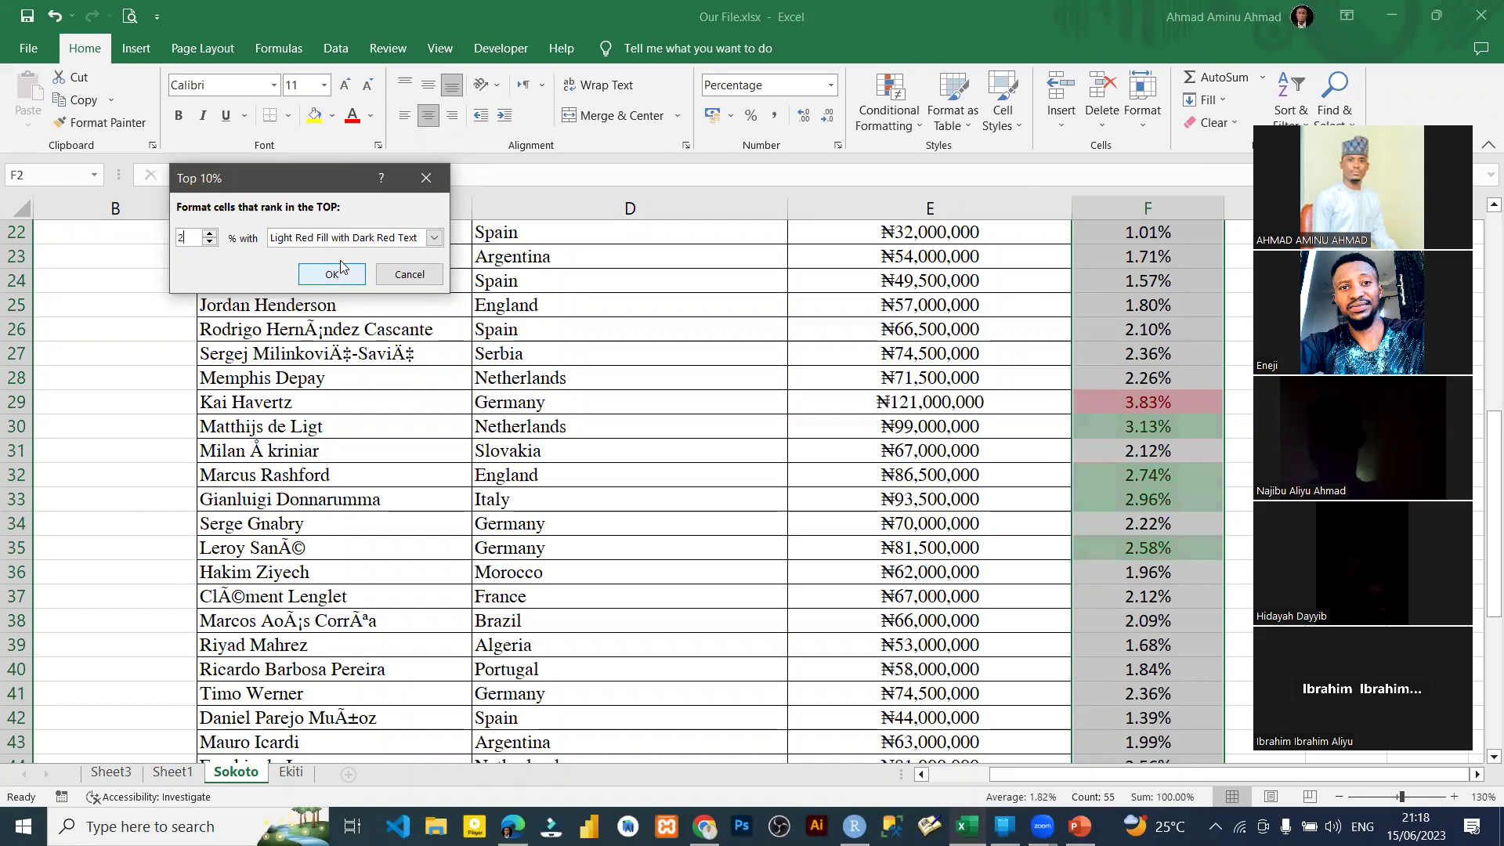
pyautogui.click(434, 238)
pyautogui.click(339, 288)
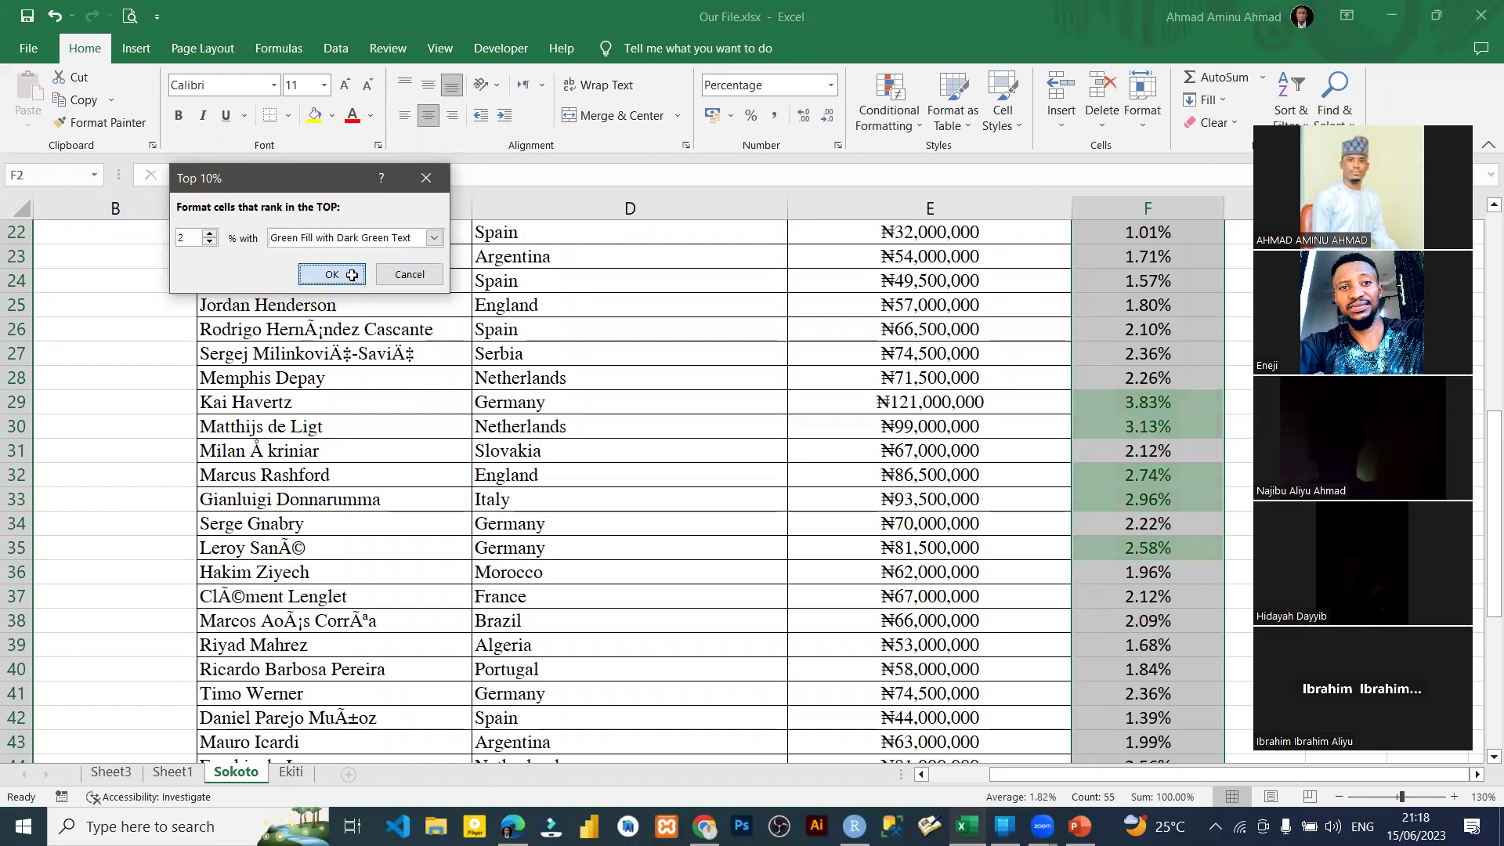
pyautogui.click(332, 275)
# Step: Look through the percentages in column F to examine which cells are highlighted, and review the available top/bottom rule types
pyautogui.scroll(3, 960, 406)
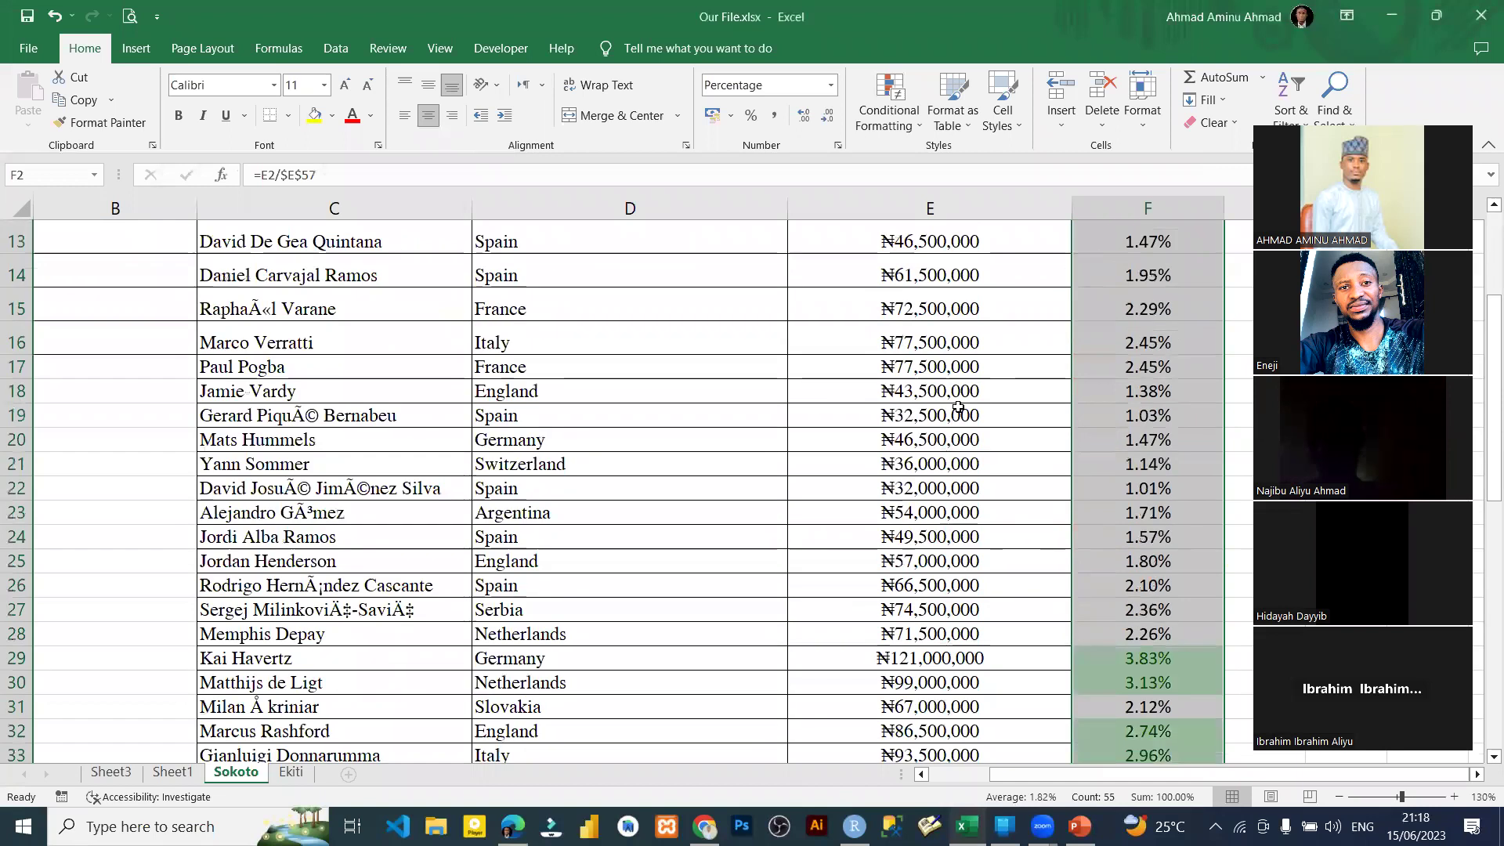
pyautogui.scroll(-5, 960, 407)
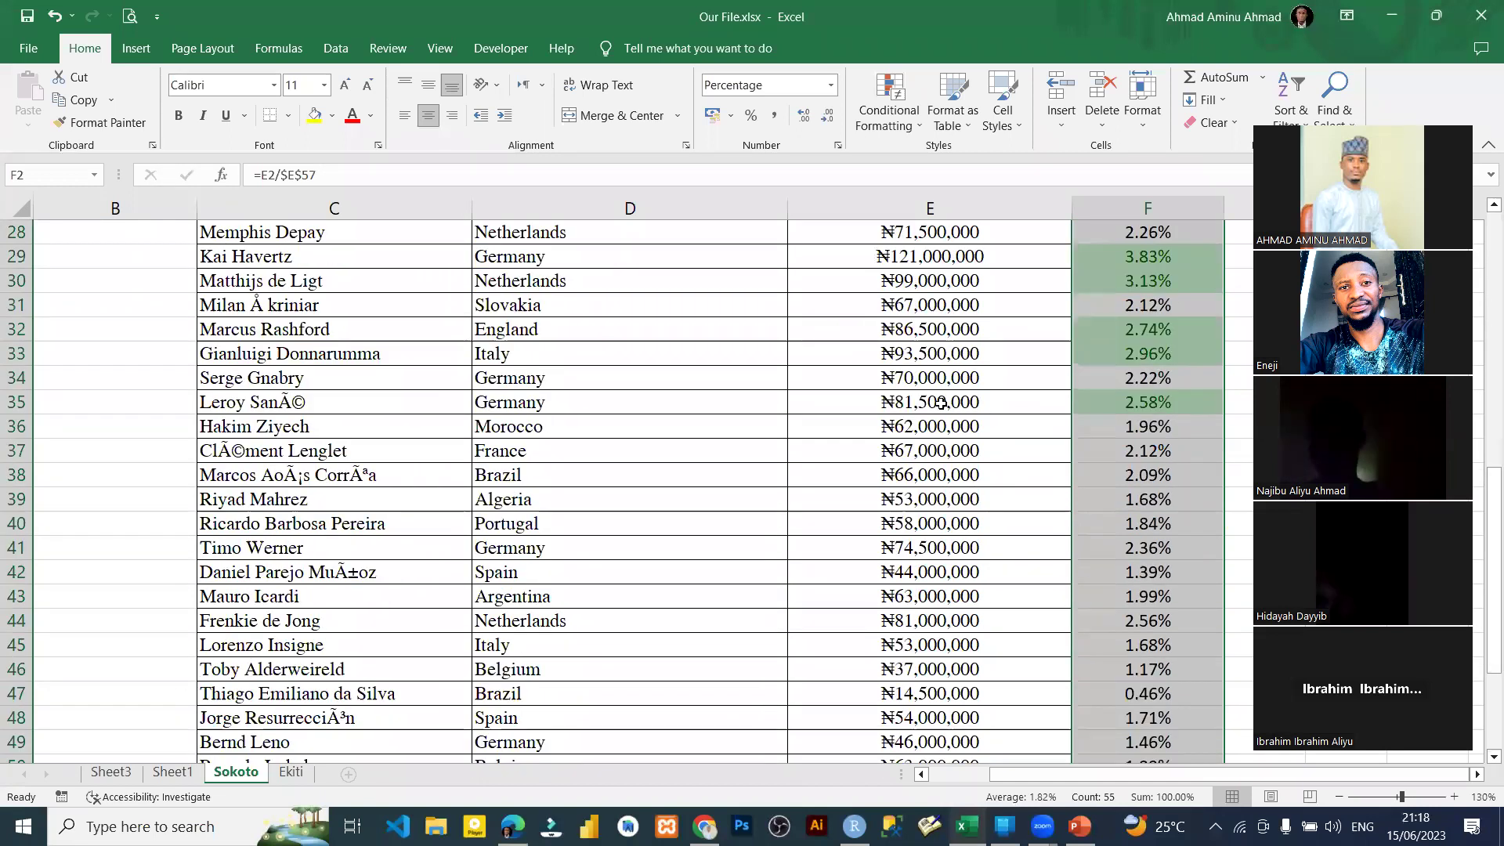
pyautogui.scroll(-3, 940, 401)
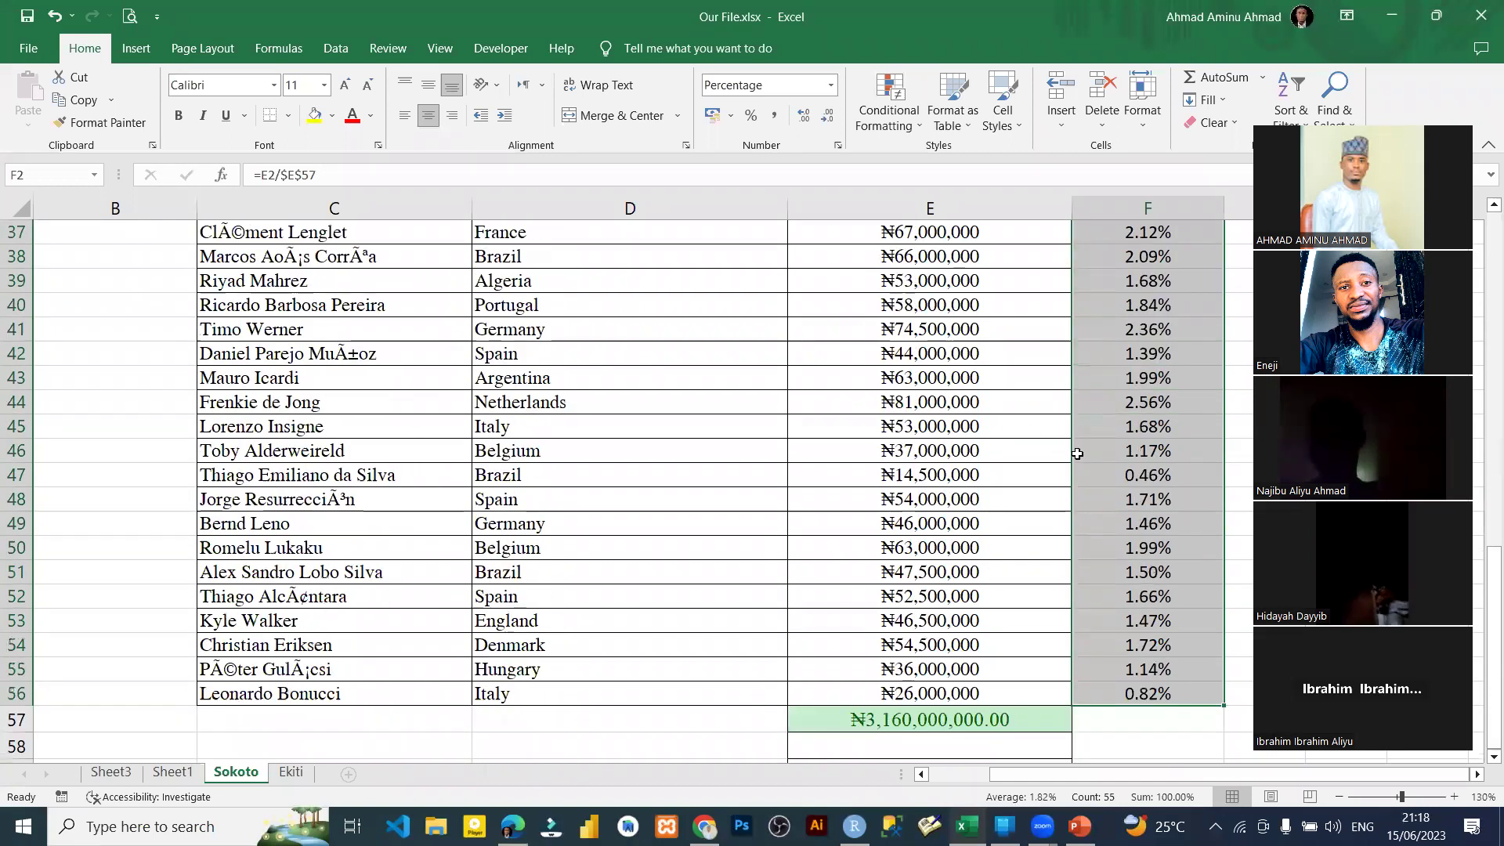
pyautogui.scroll(12, 1078, 446)
pyautogui.scroll(1, 839, 369)
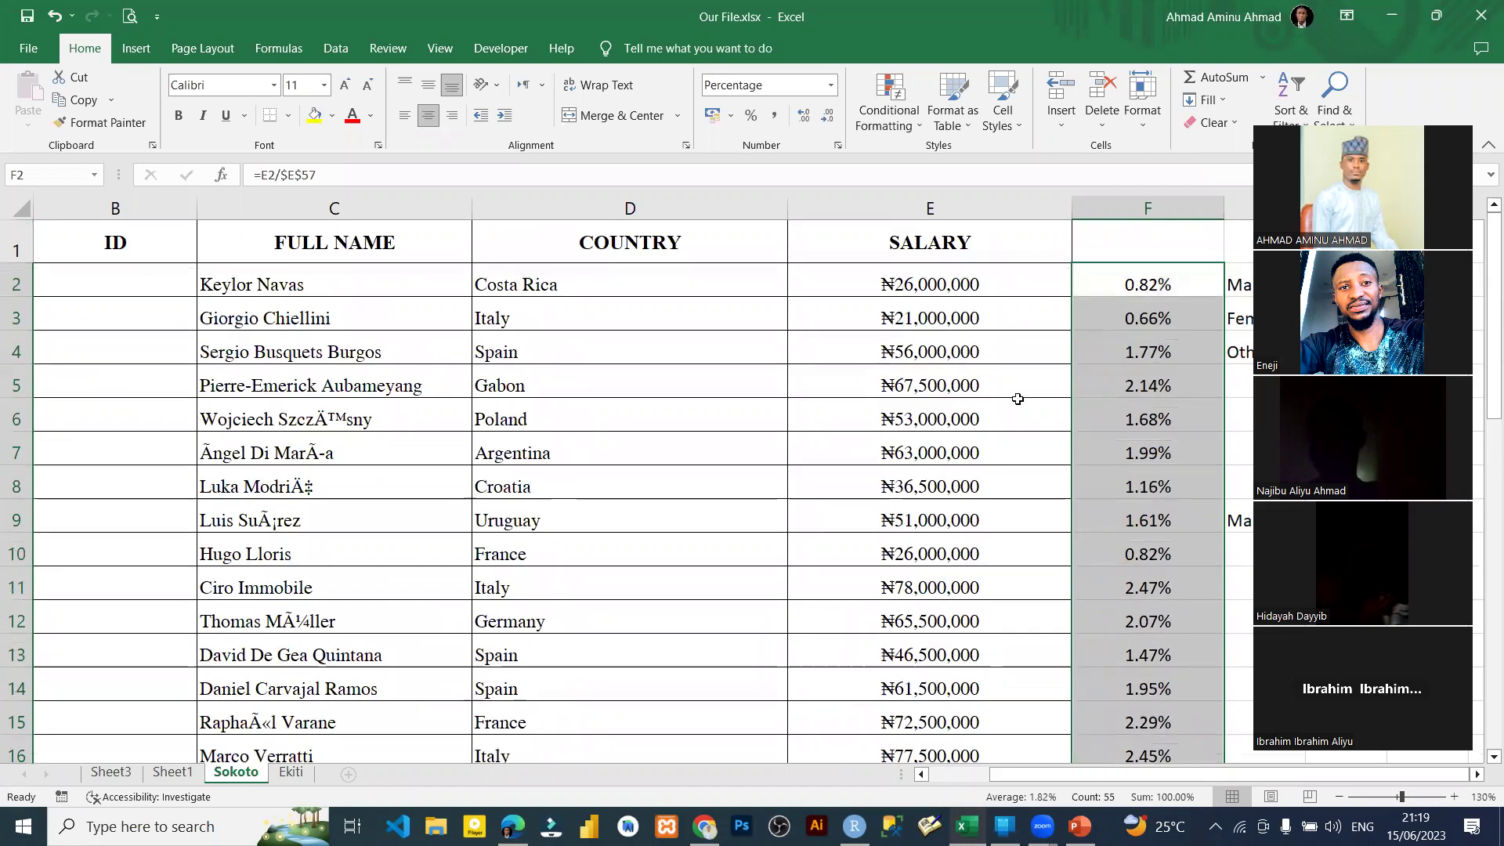
pyautogui.click(890, 110)
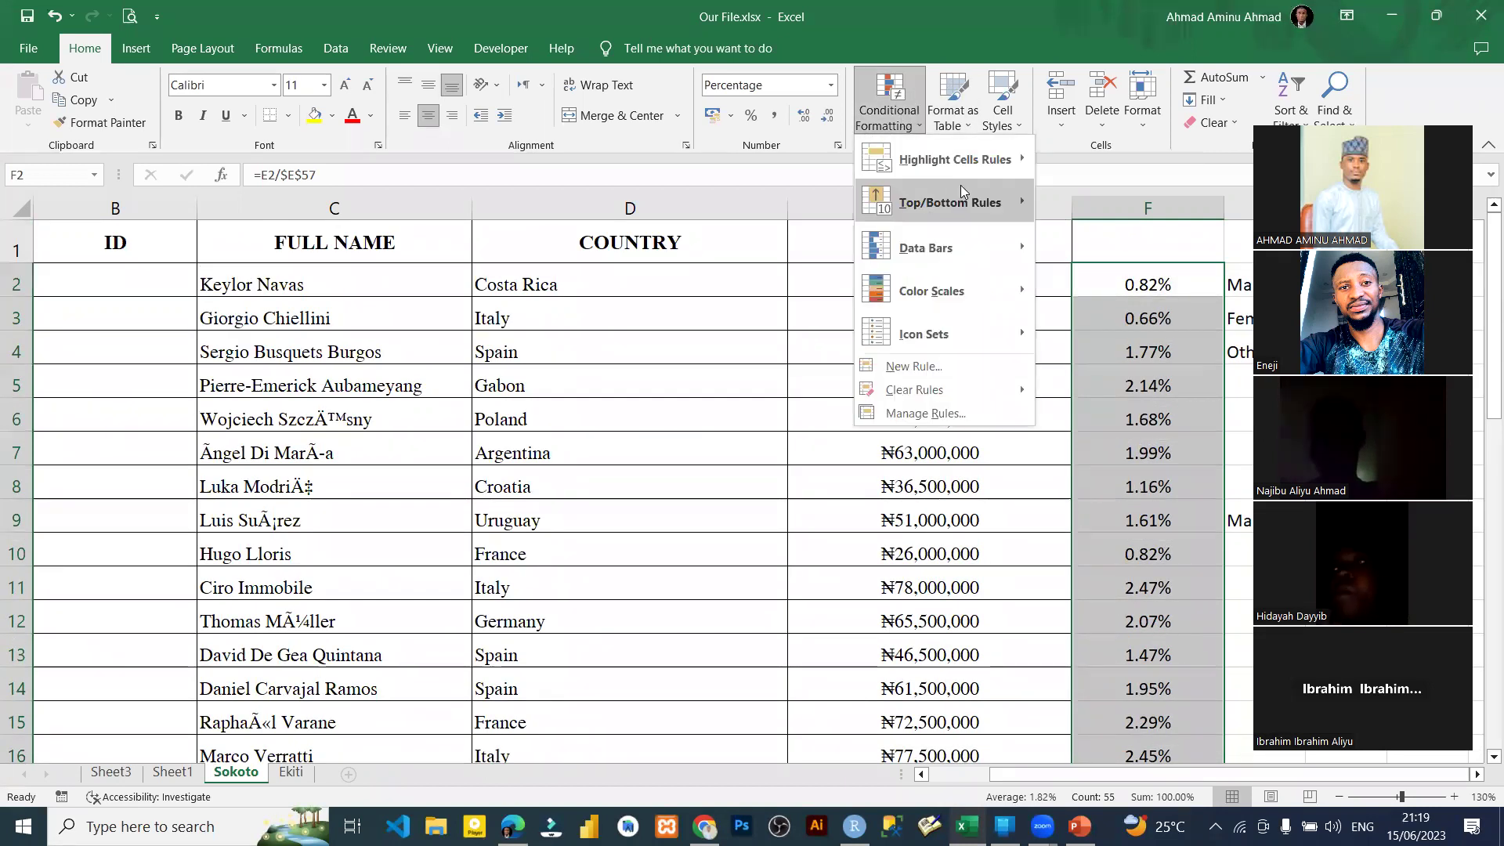
pyautogui.moveTo(969, 204)
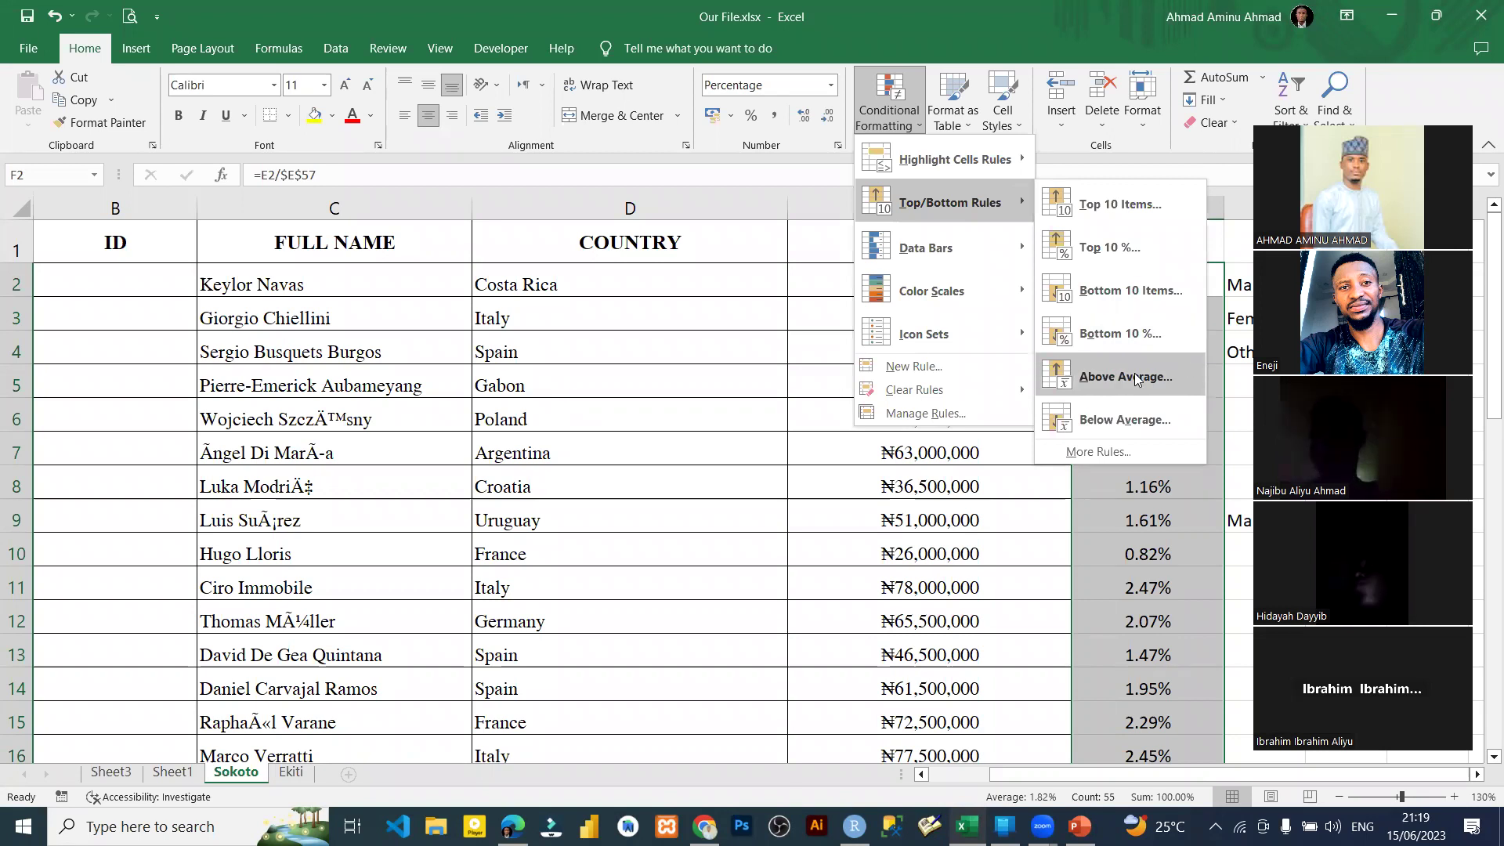
pyautogui.click(1024, 527)
# Step: Apply an Above Average conditional formatting rule with Green Fill with Dark Green Text to the salaries in E2:E56
pyautogui.click(942, 281)
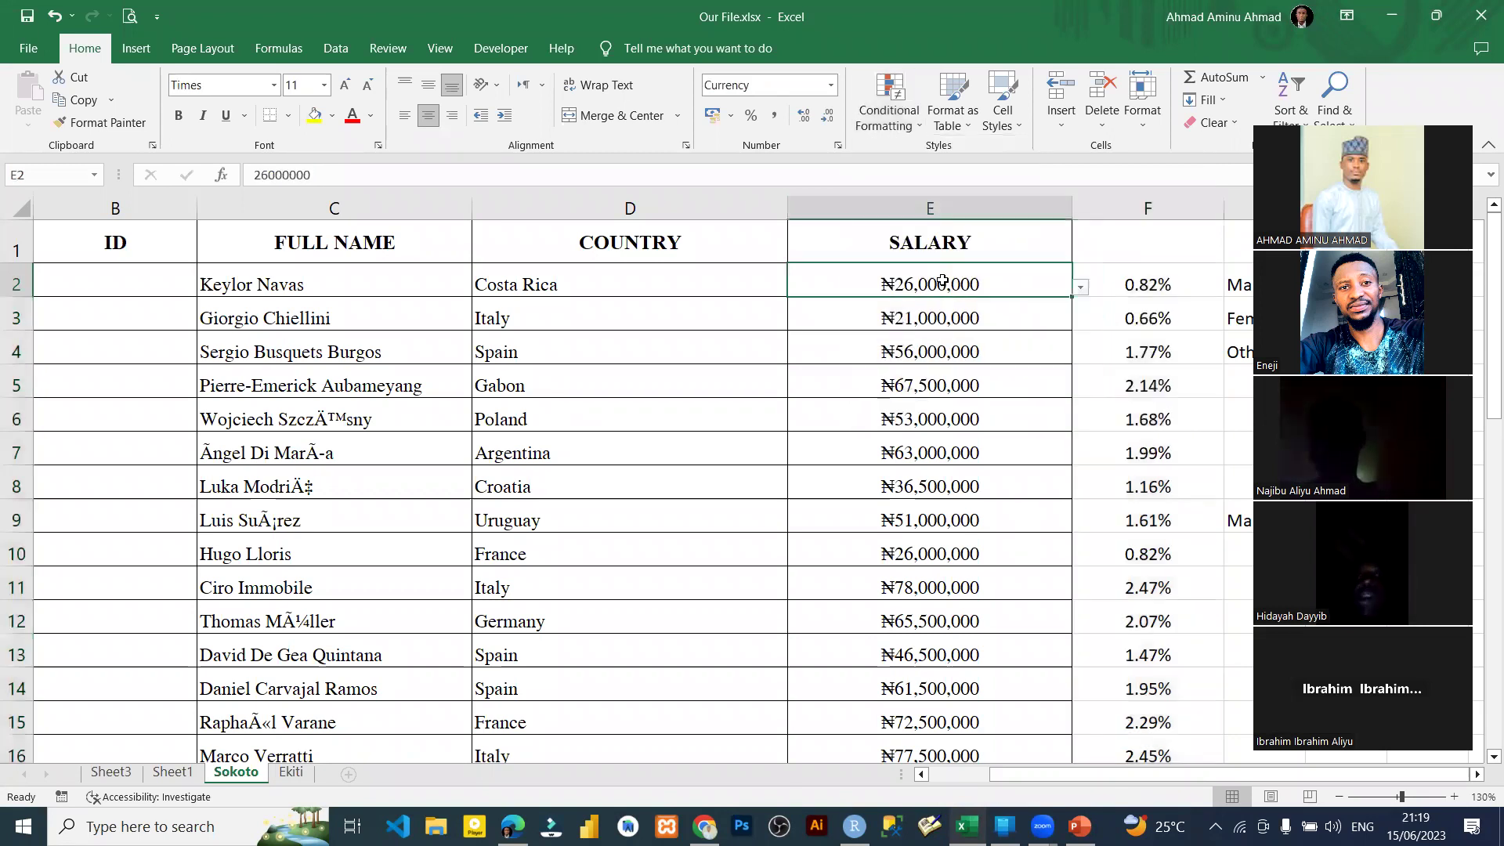
pyautogui.hotkey('ctrl', 'shift', 'Down')
pyautogui.hotkey('shift', 'Up')
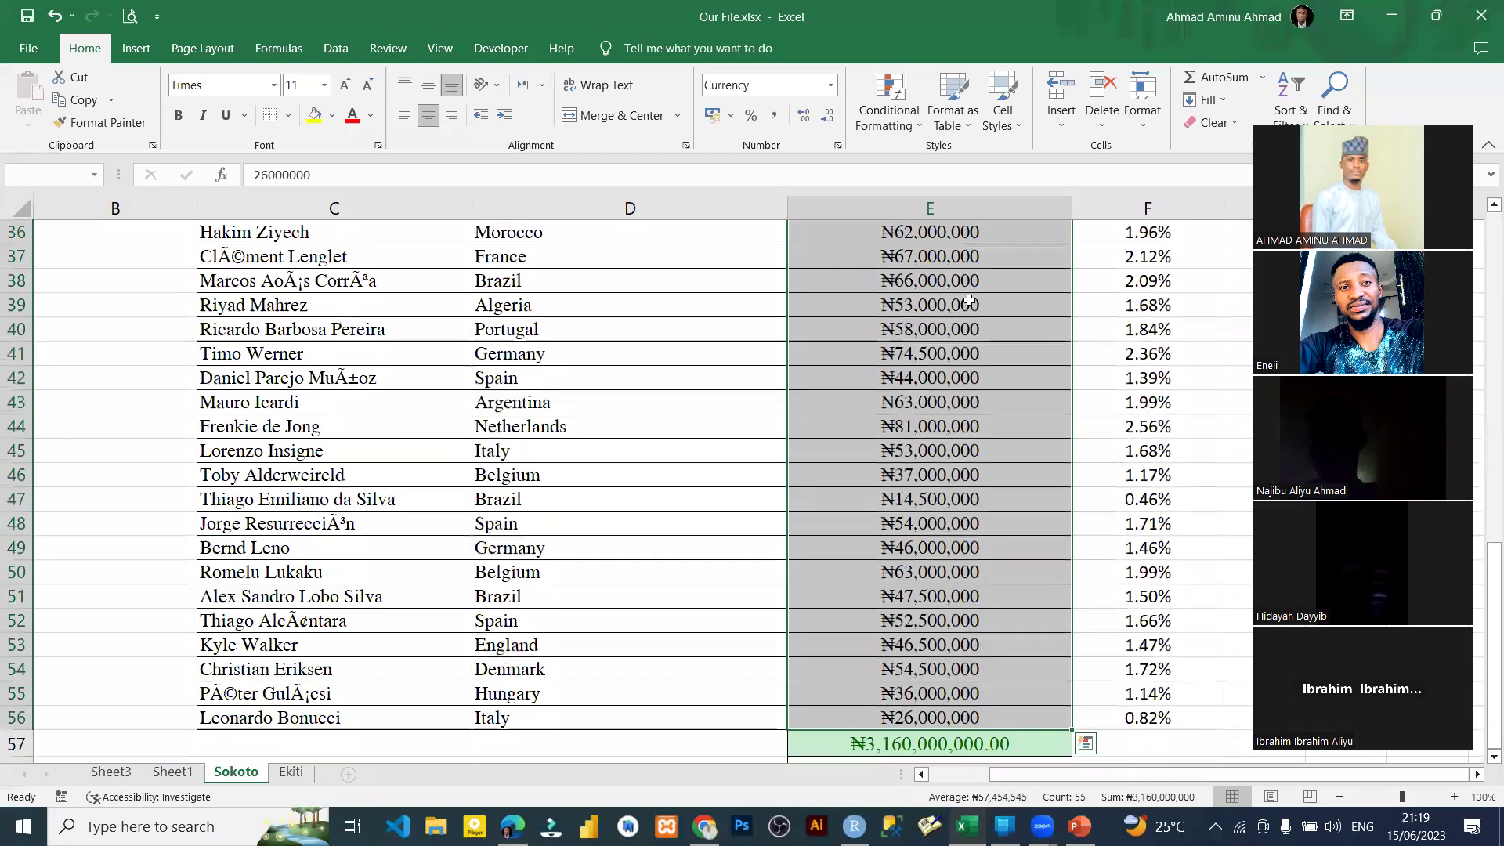
pyautogui.hotkey('ctrl', 'BackSpace')
pyautogui.click(888, 101)
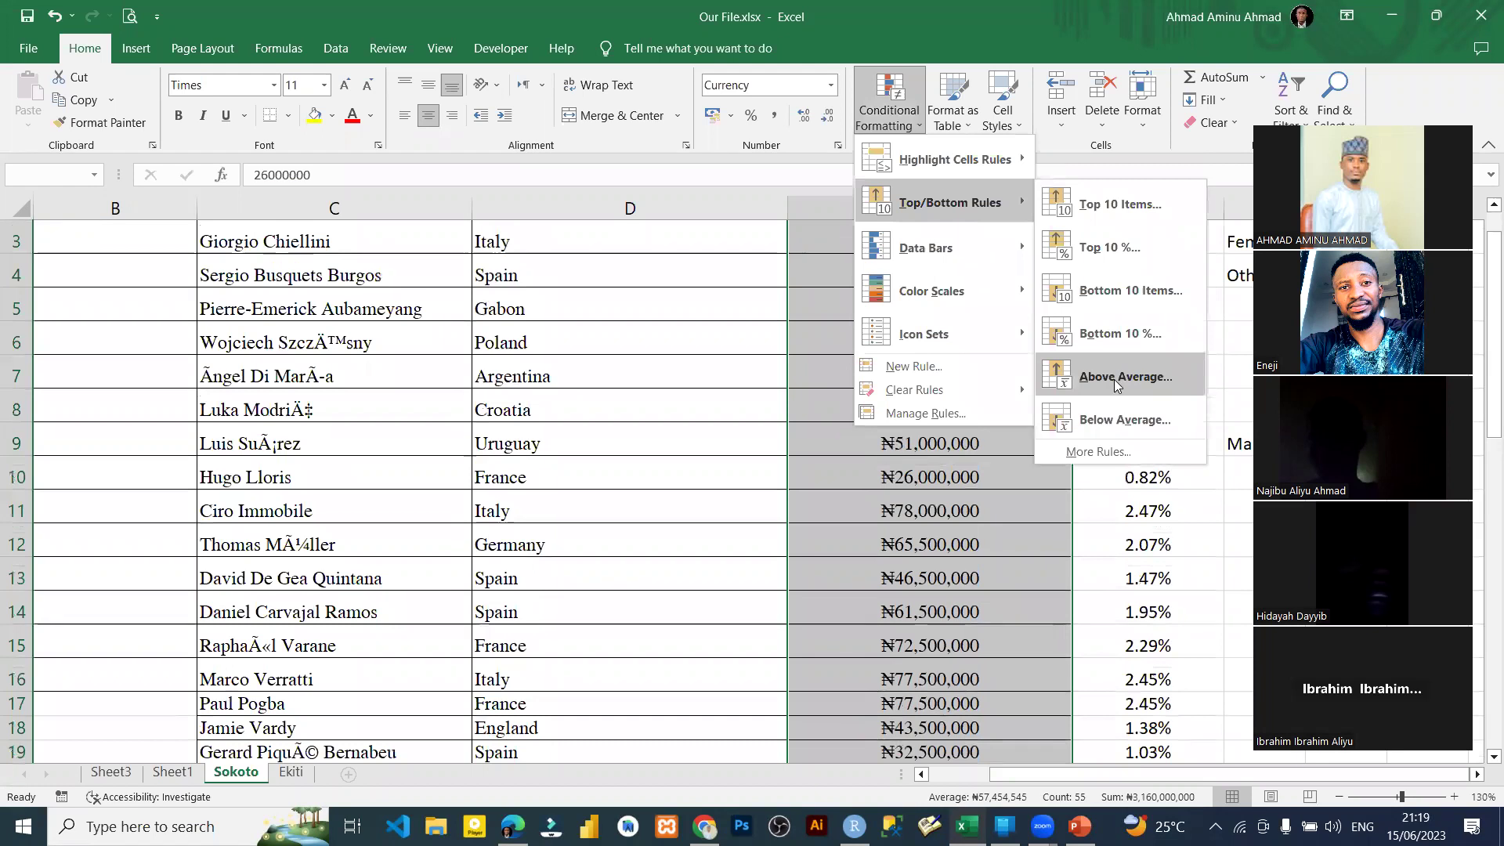
pyautogui.click(1114, 381)
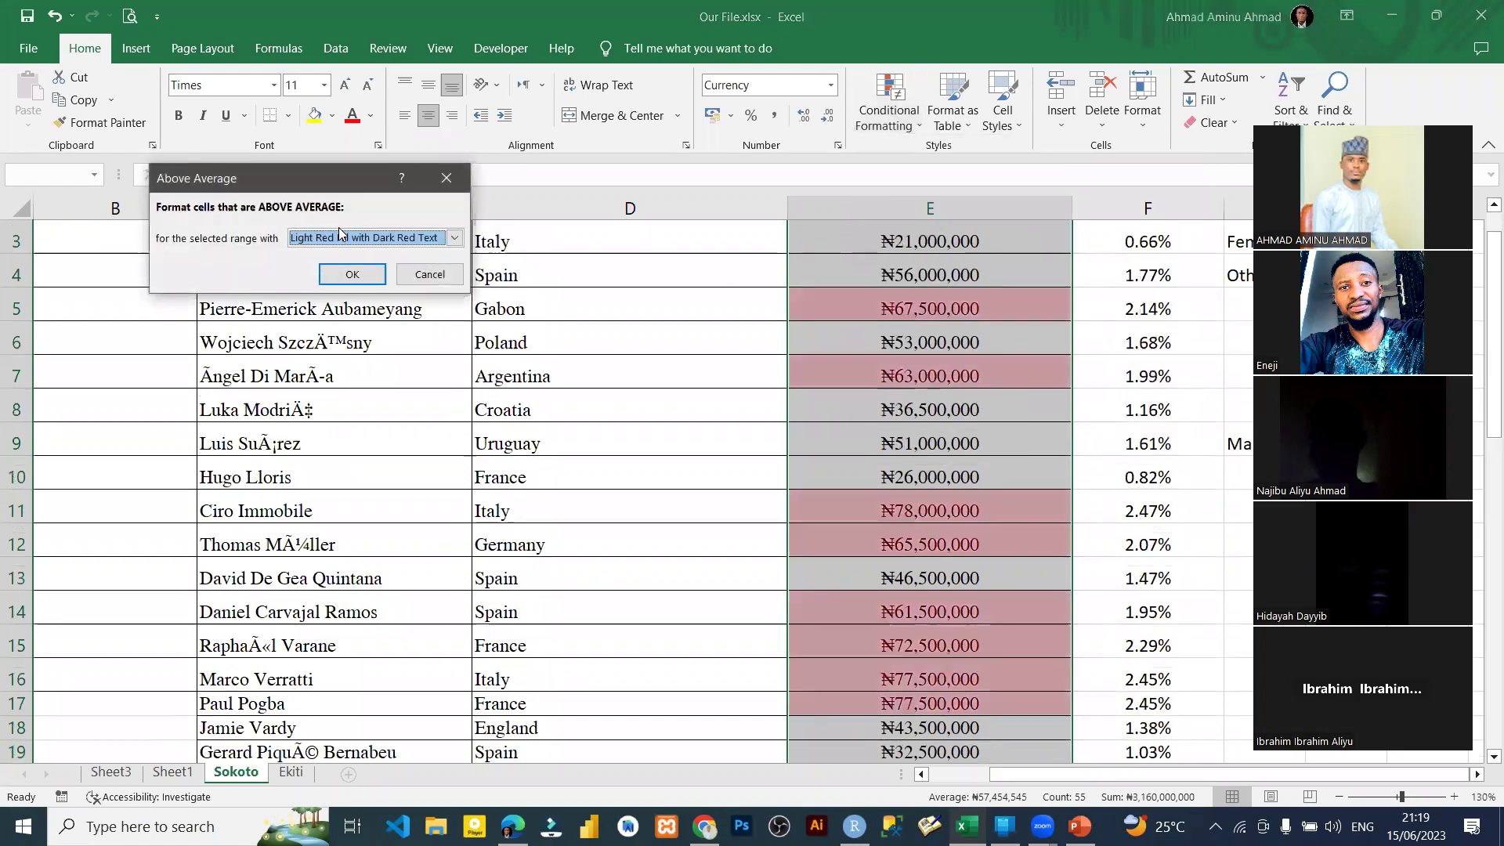
pyautogui.click(345, 238)
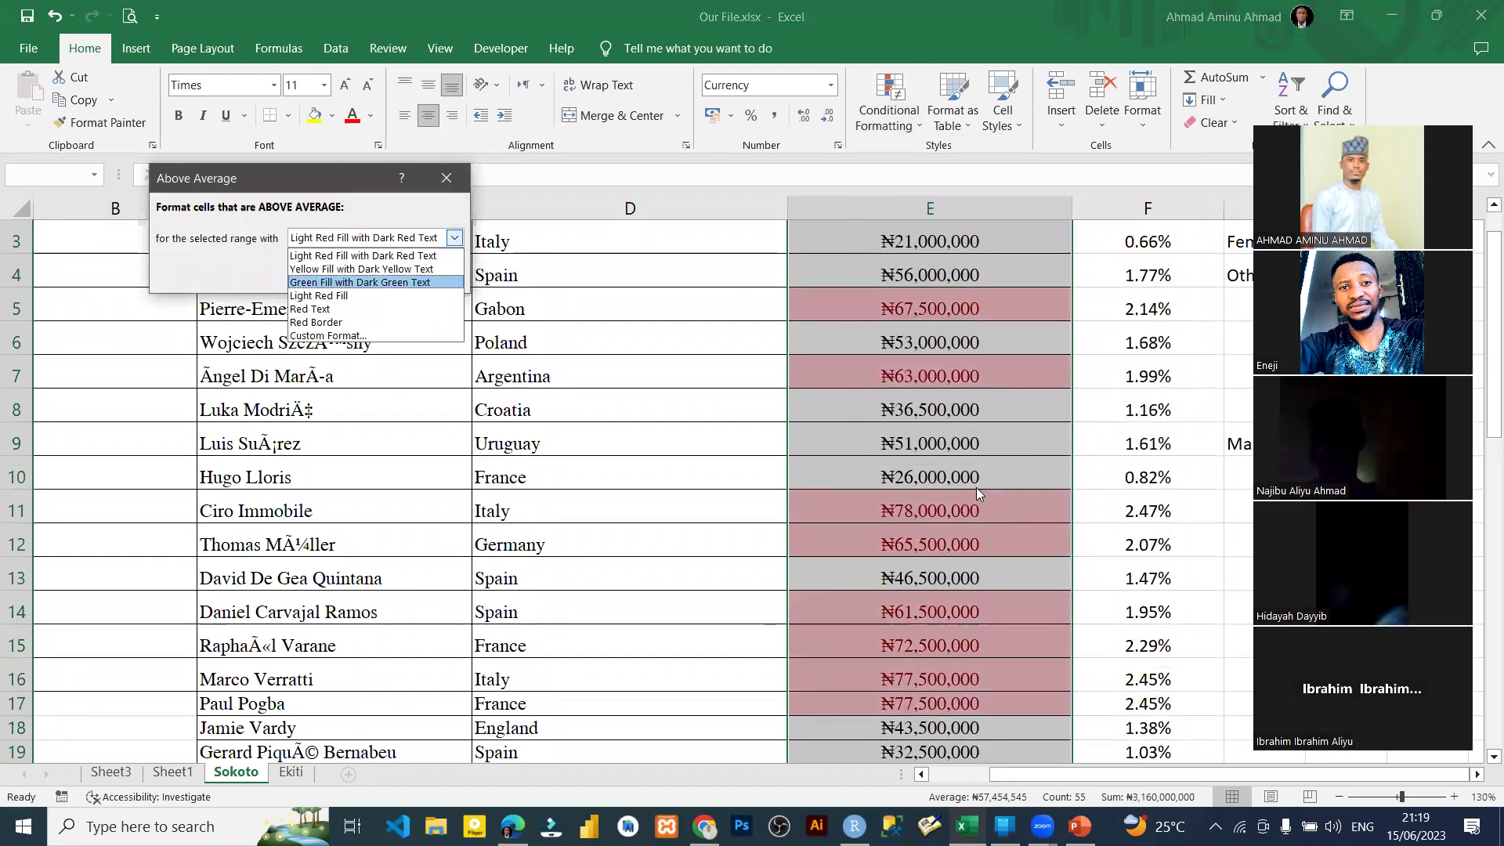
pyautogui.press('Return')
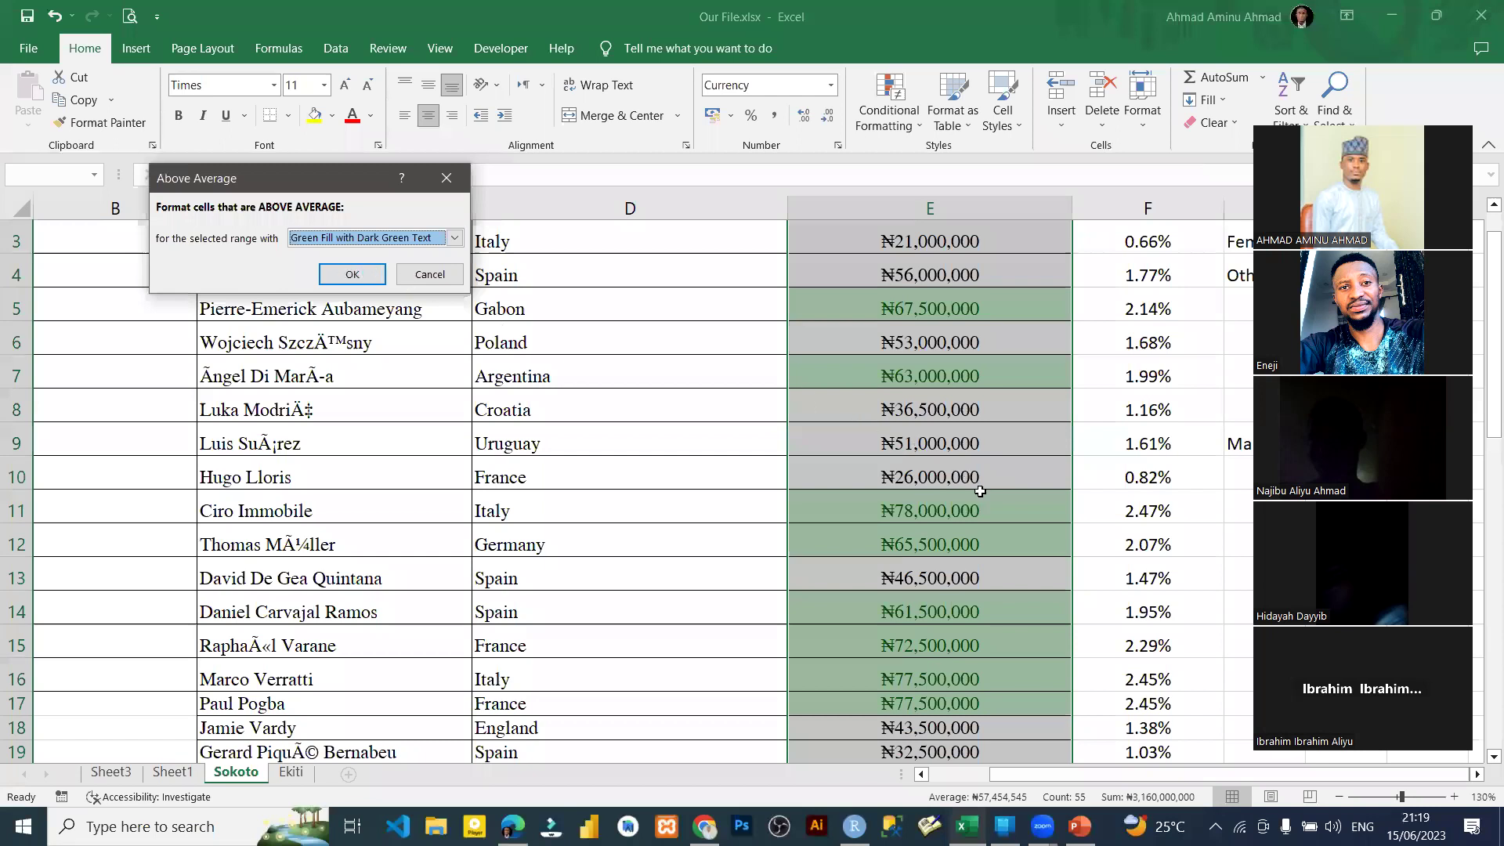
pyautogui.press('Return')
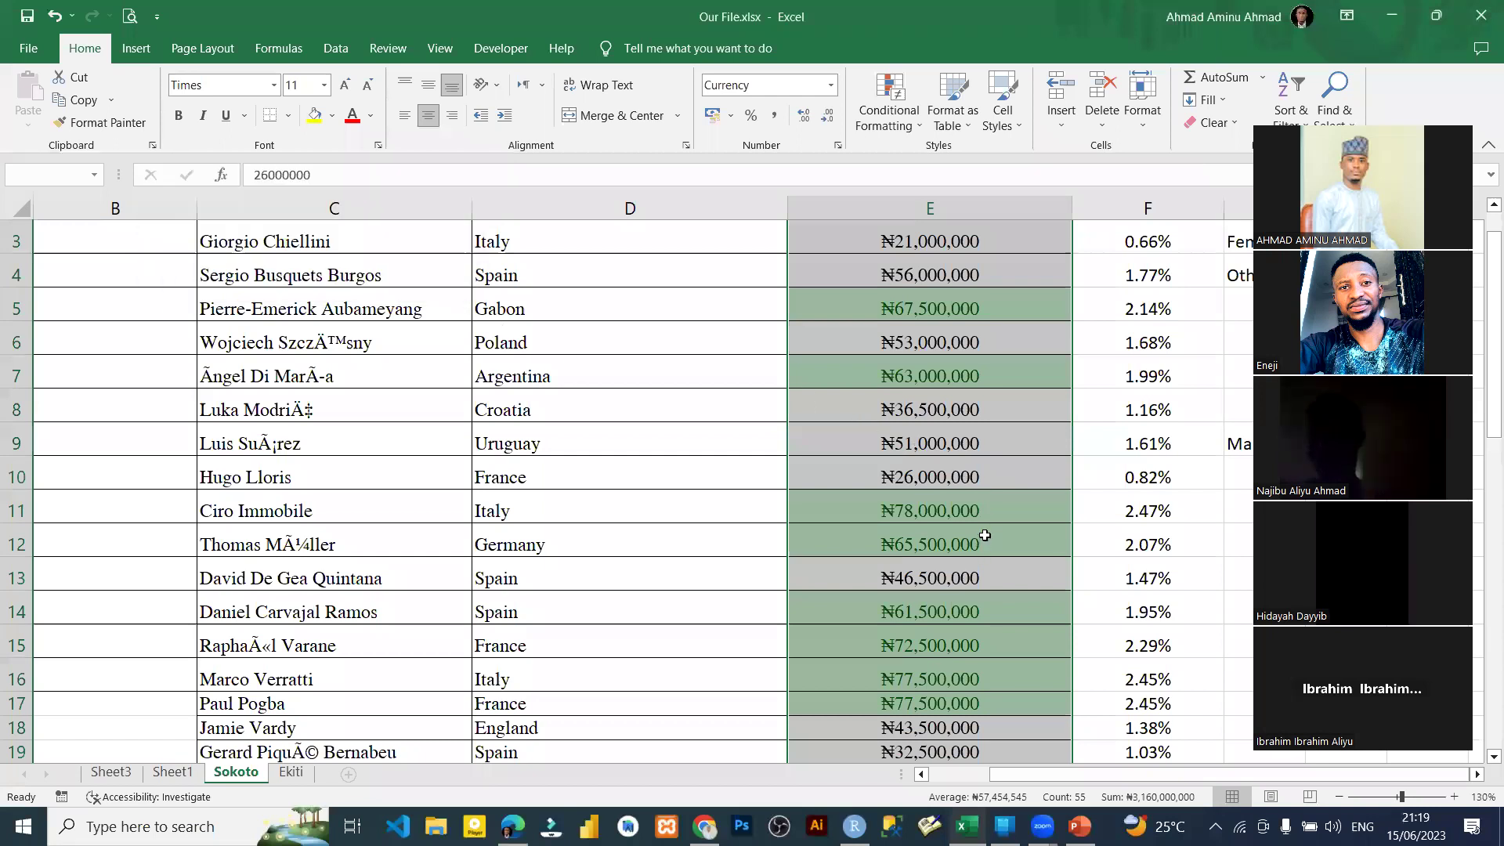
# Step: Calculate the average salary in E58 with the formula =AVERAGE(E2:E56)
pyautogui.scroll(-12, 985, 535)
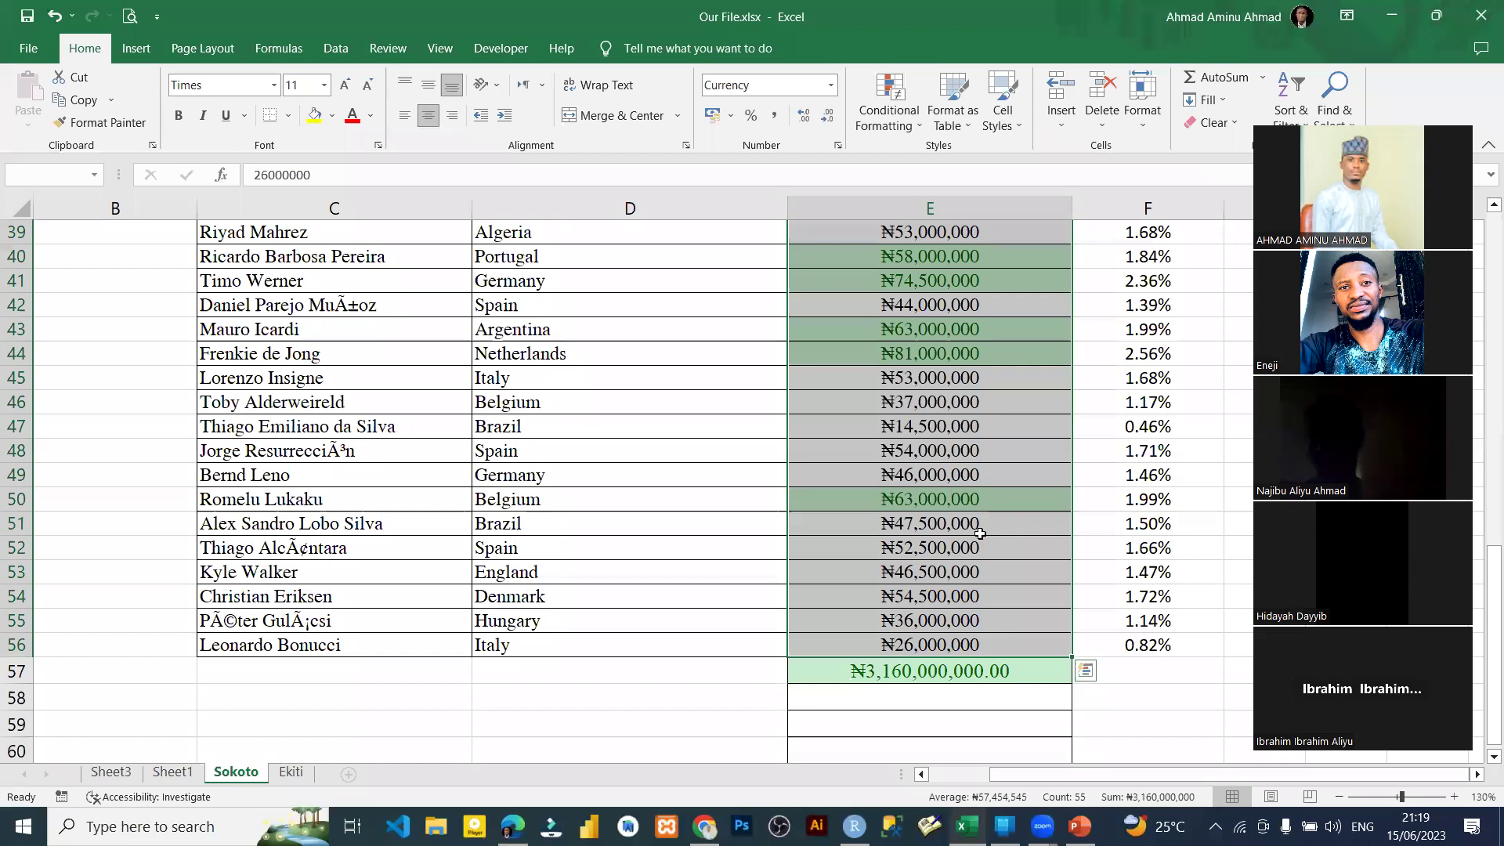
pyautogui.click(990, 692)
pyautogui.write('=AV')
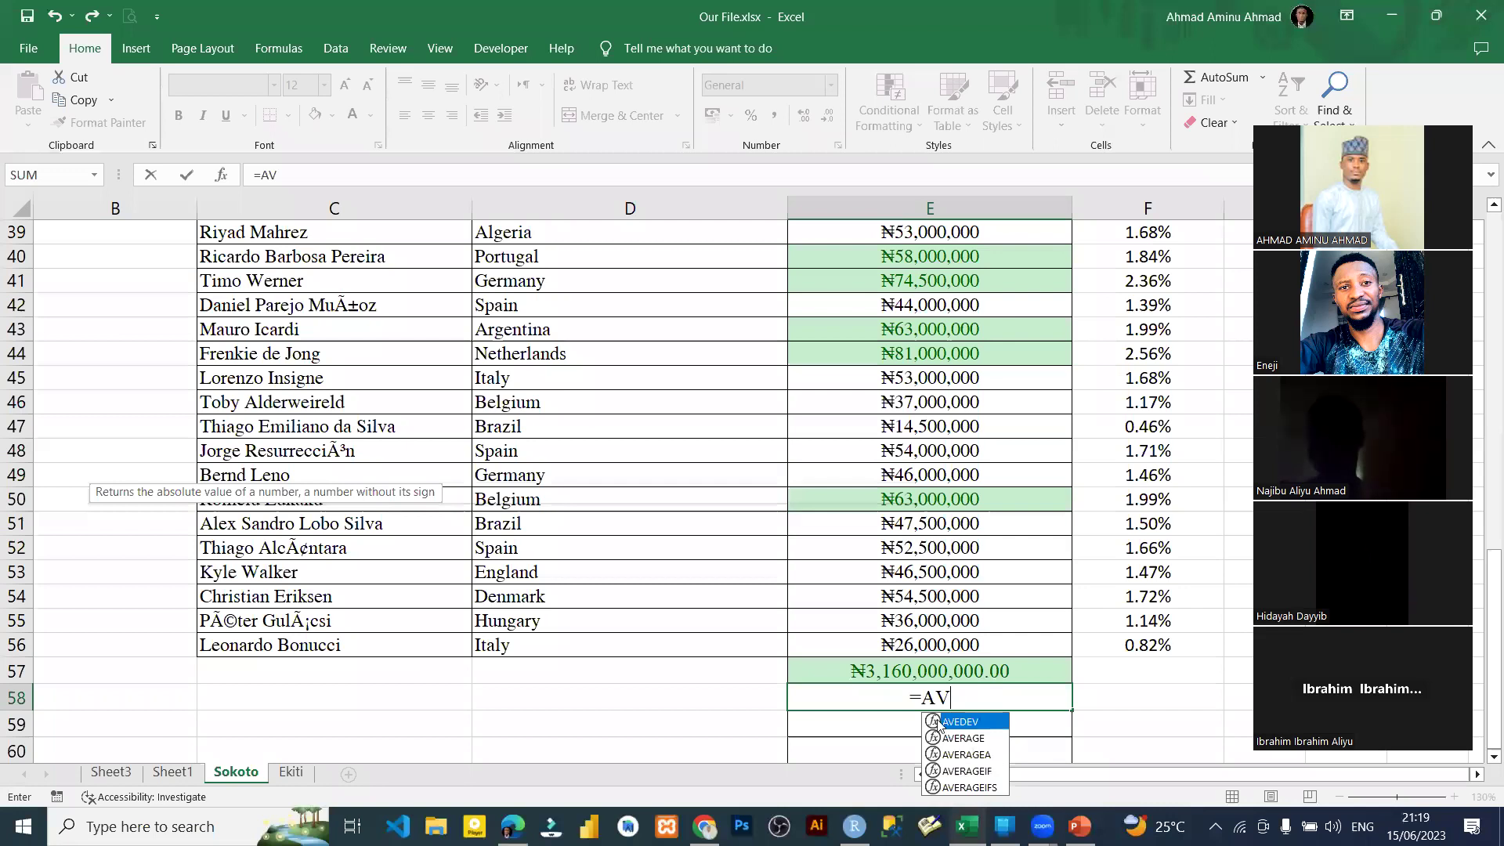
pyautogui.write('ERAGE(')
pyautogui.click(930, 645)
pyautogui.hotkey('ctrl', 'shift', 'Up')
pyautogui.hotkey('shift', 'Down')
pyautogui.hotkey('ctrl', 'Return')
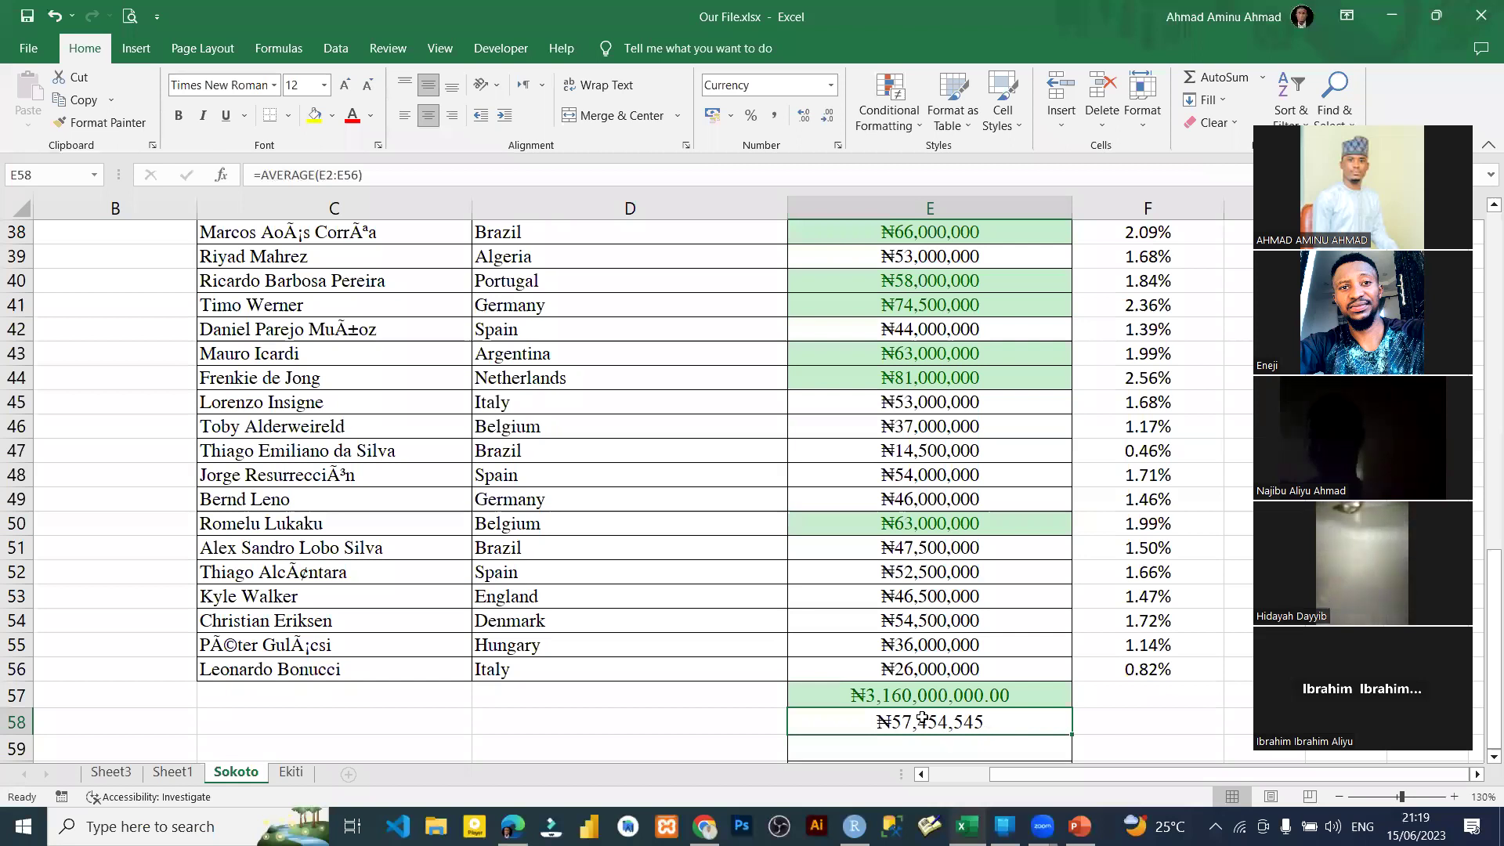
pyautogui.scroll(12, 921, 431)
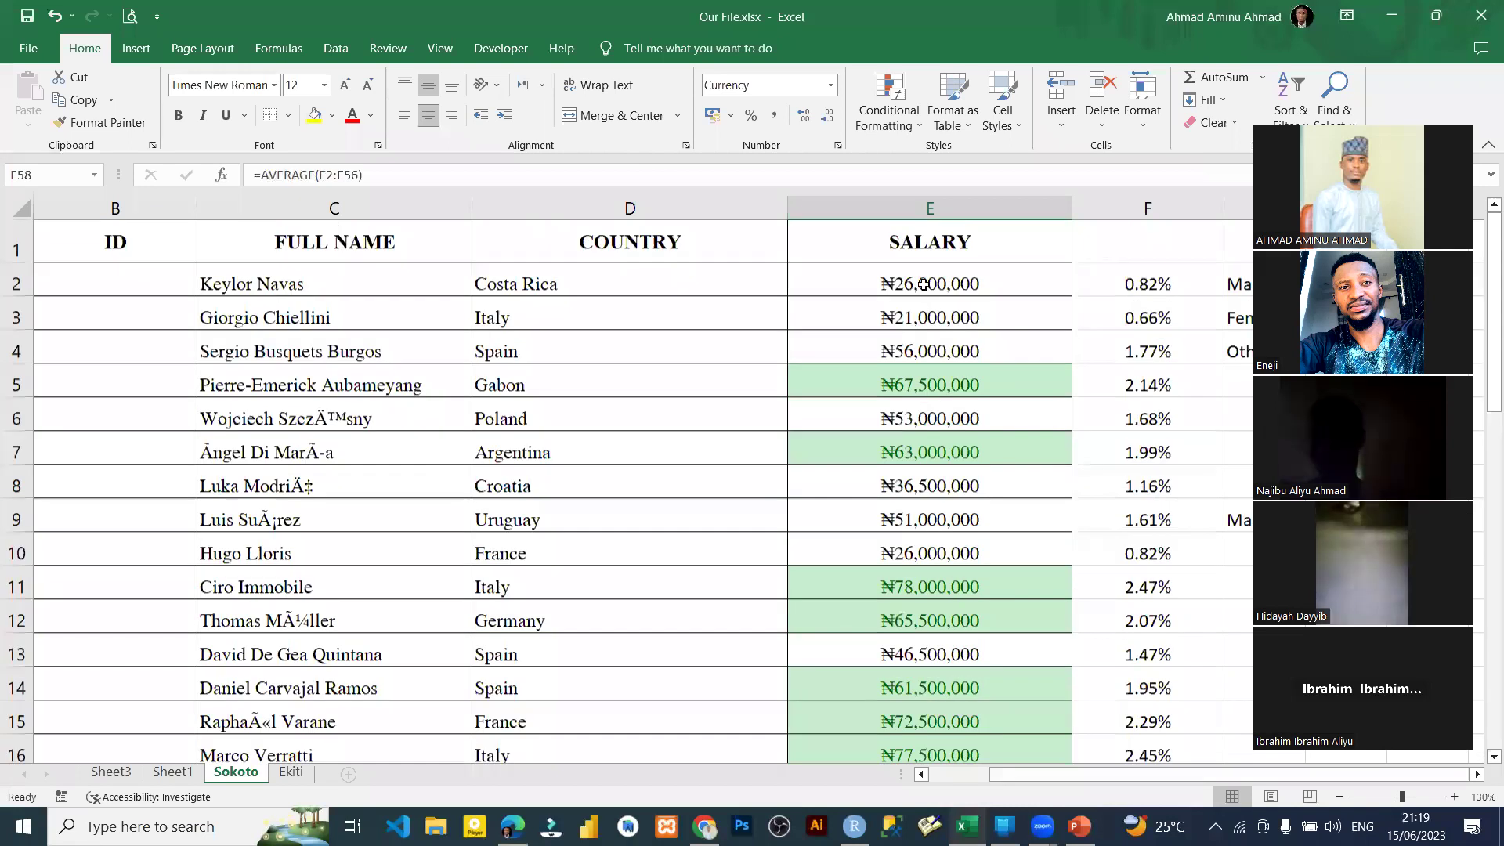
pyautogui.click(925, 283)
pyautogui.hotkey('ctrl', 'shift', 'Down')
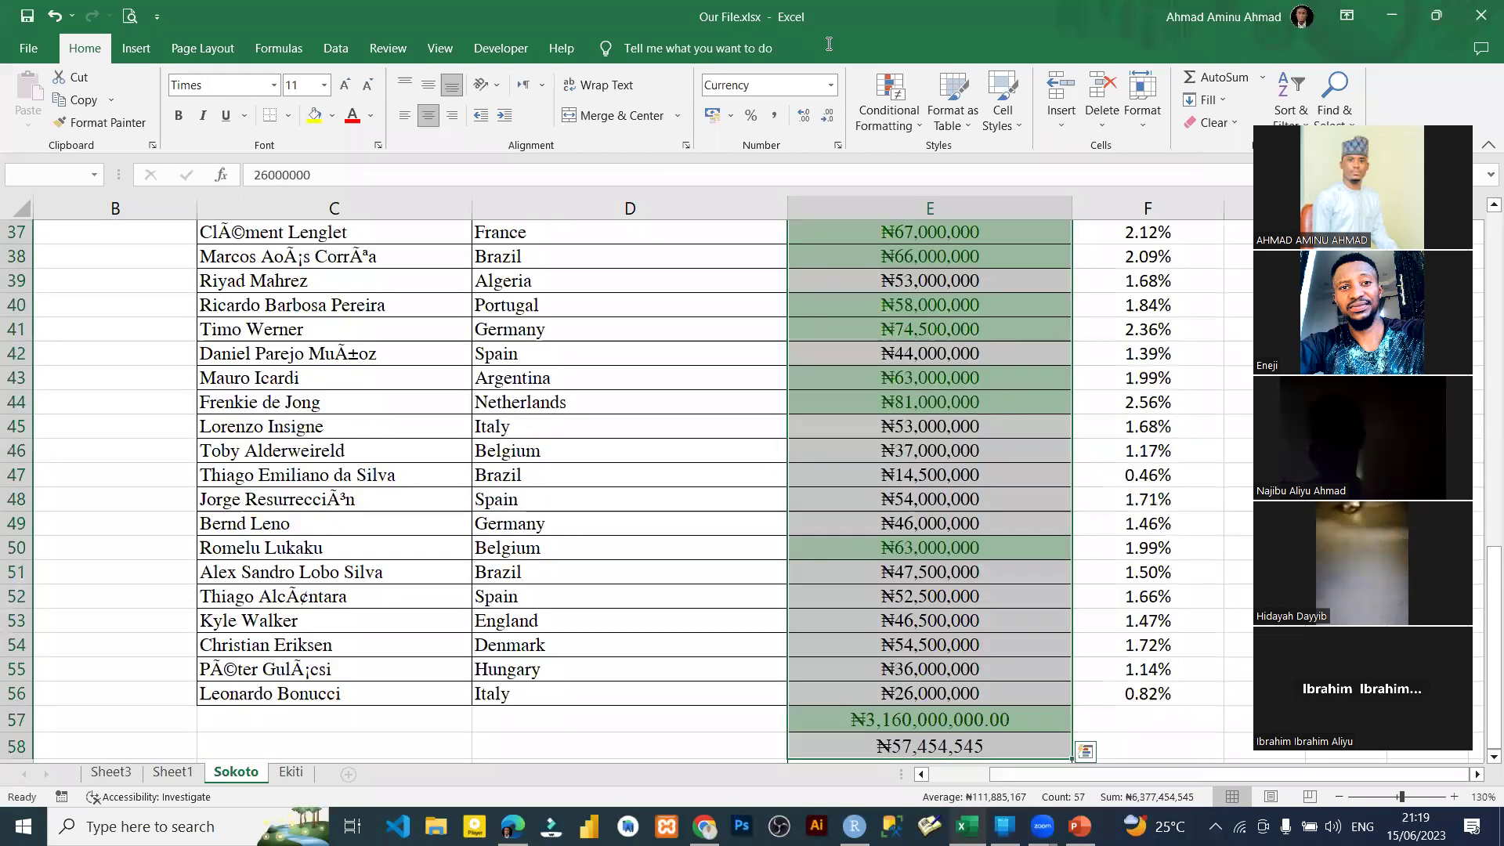
pyautogui.click(883, 125)
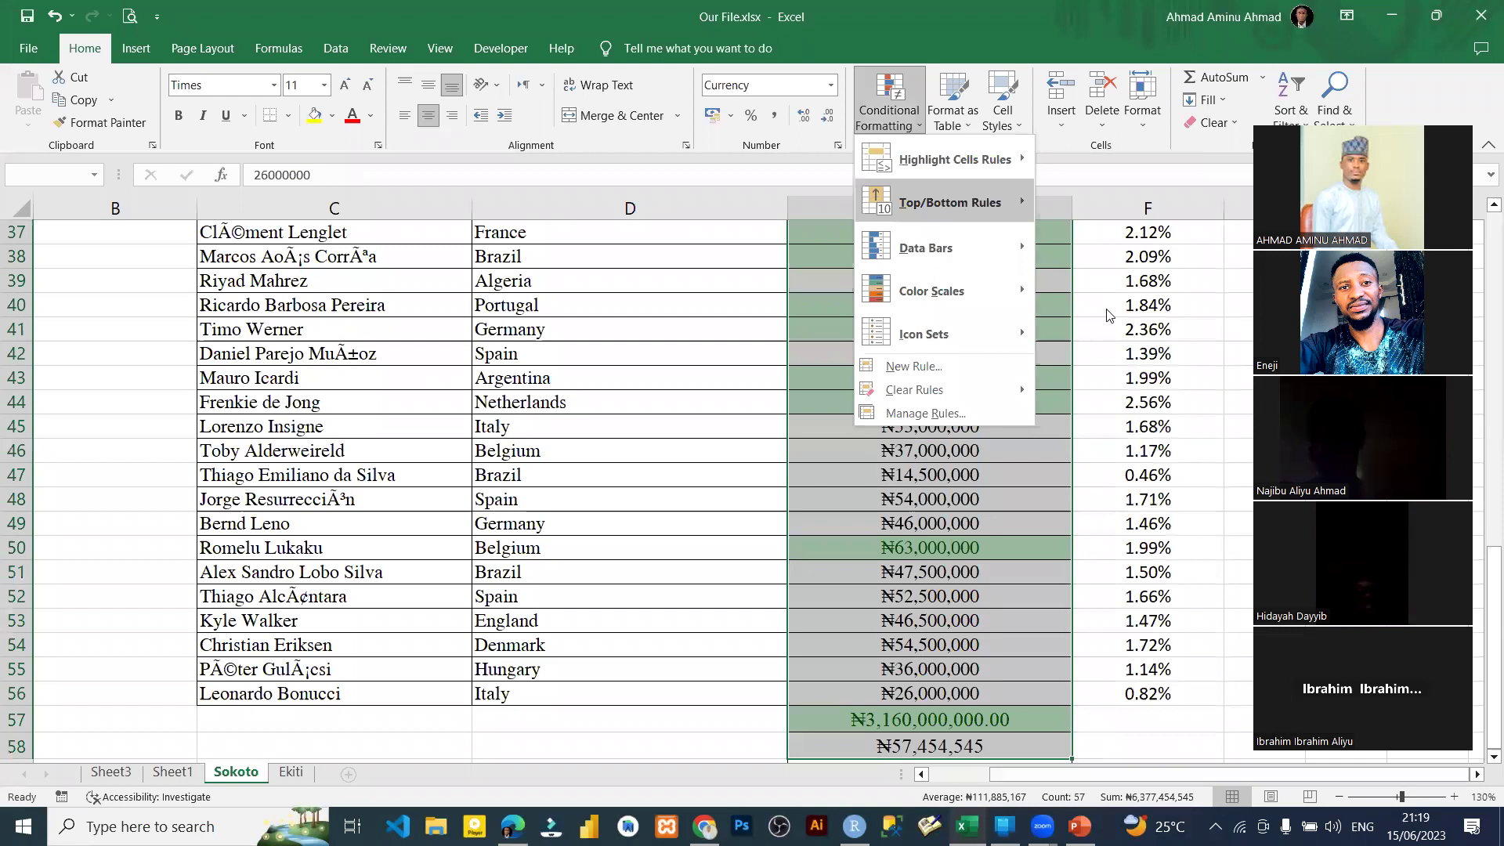
pyautogui.moveTo(950, 202)
pyautogui.click(1111, 377)
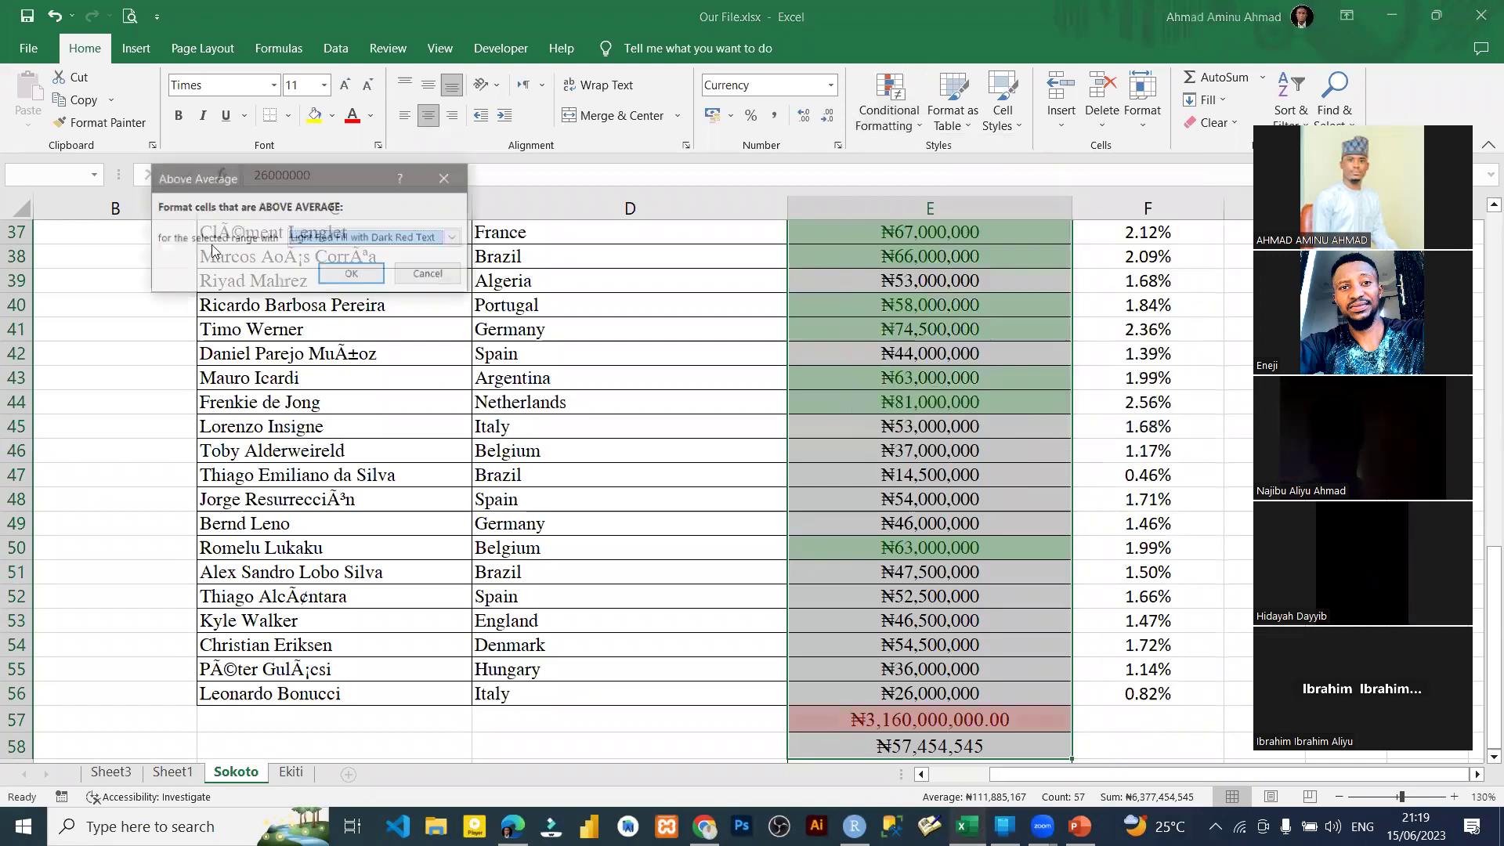
pyautogui.click(456, 274)
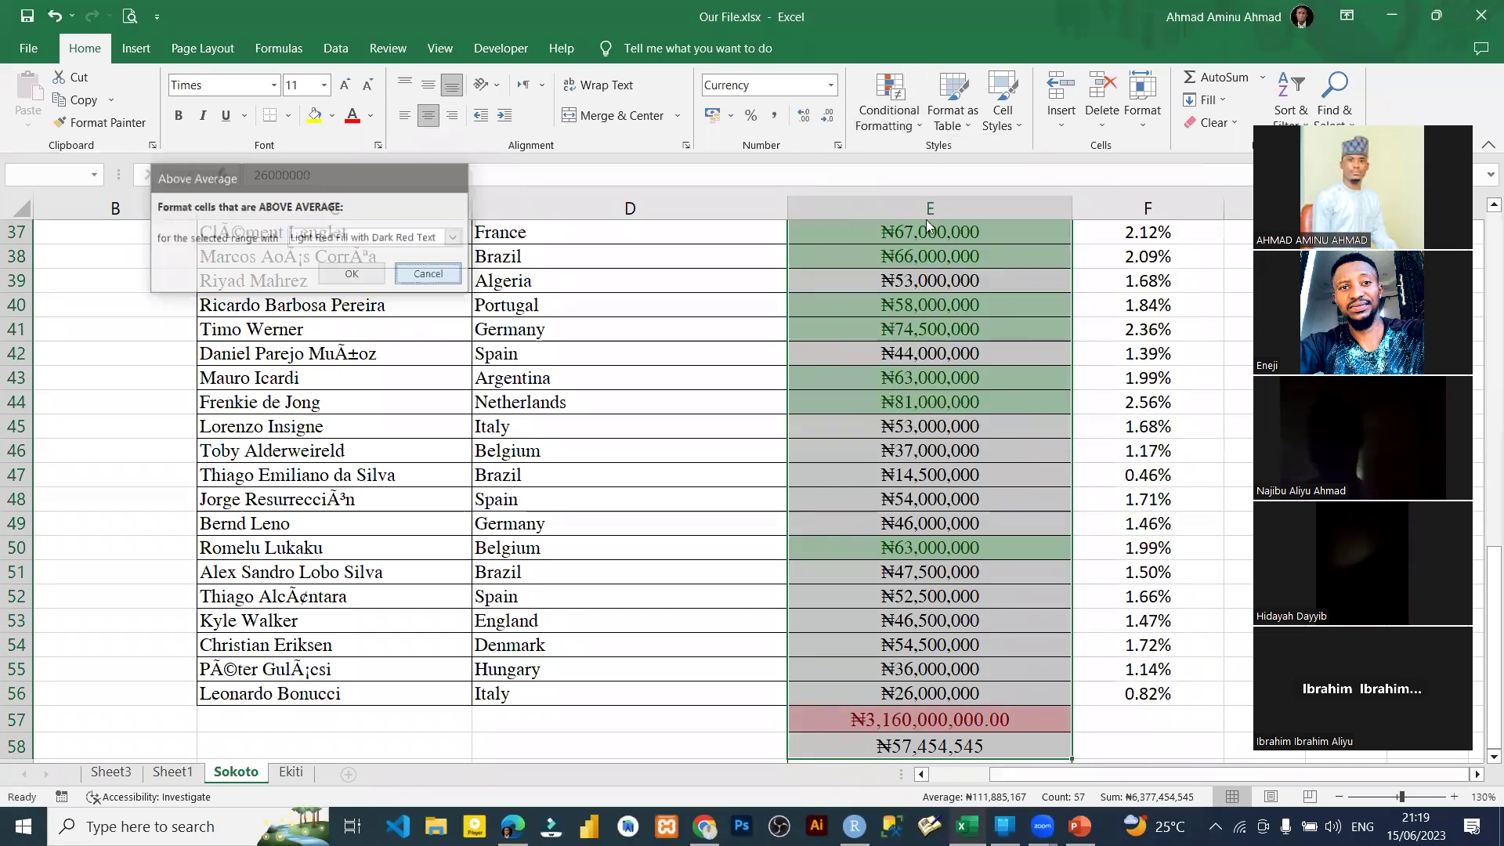
# Step: Clear the conditional formatting rules from the selected cells E2:E58
pyautogui.hotkey('alt', 'h')
pyautogui.press('l')
pyautogui.moveTo(958, 385)
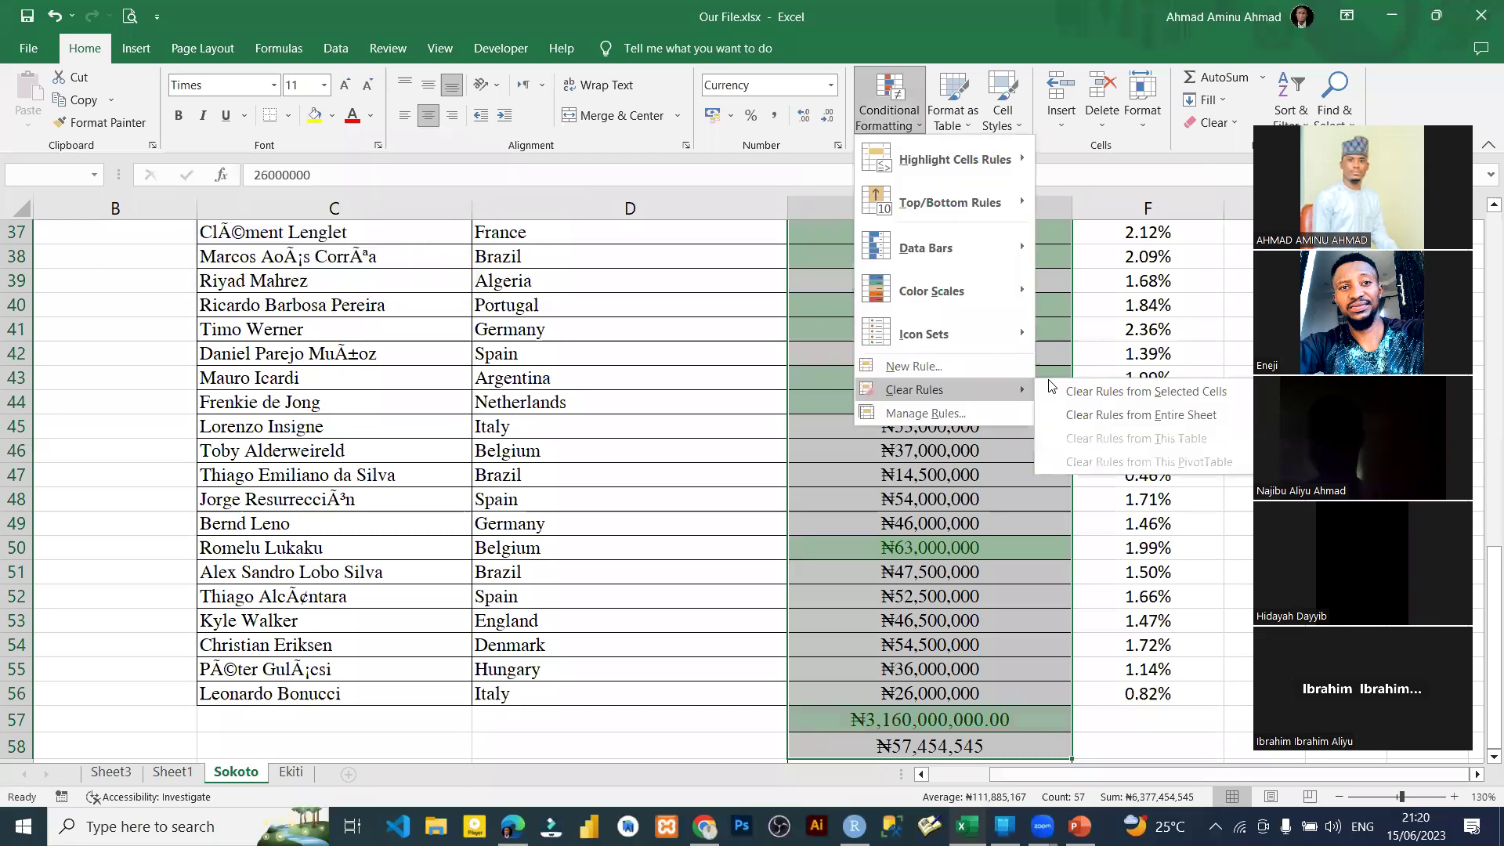
pyautogui.press('s')
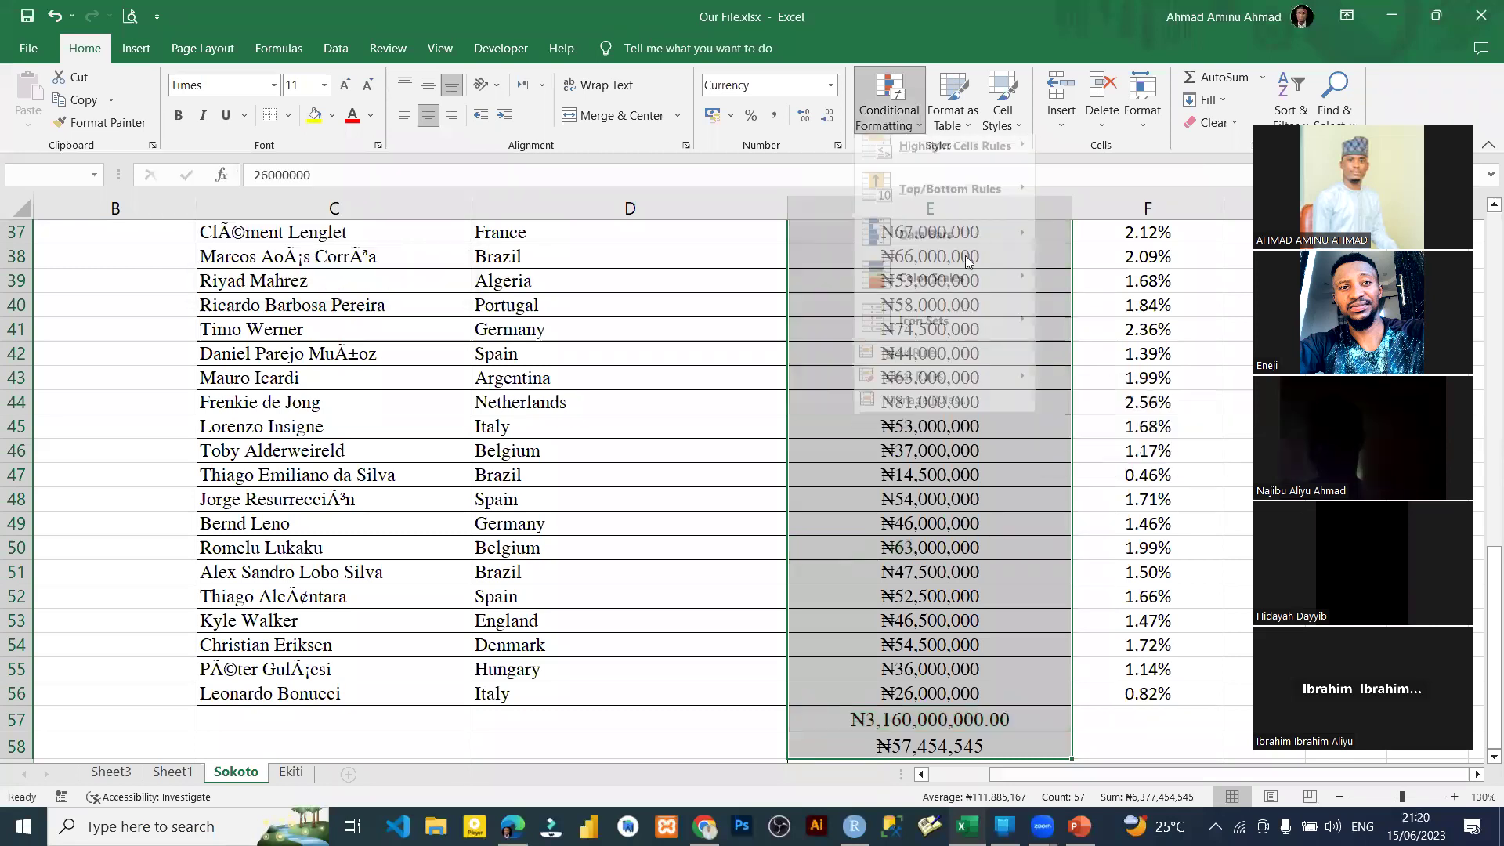
# Step: Apply a Below Average rule with Light Red Fill with Dark Red Text to the selected cells E2:E58
pyautogui.hotkey('alt', 'h')
pyautogui.press('l')
pyautogui.moveTo(956, 202)
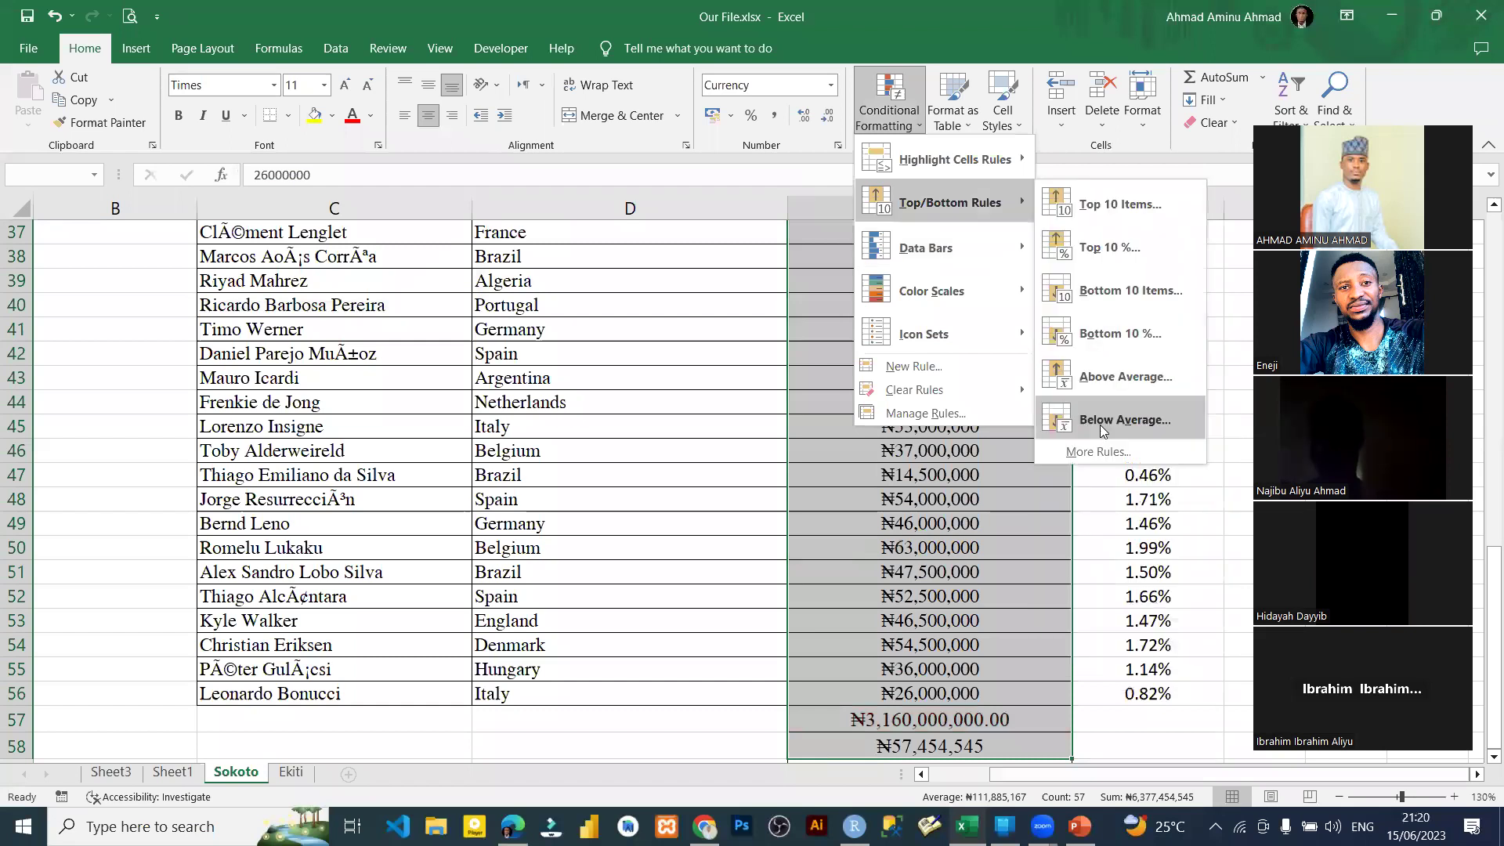
pyautogui.press('v')
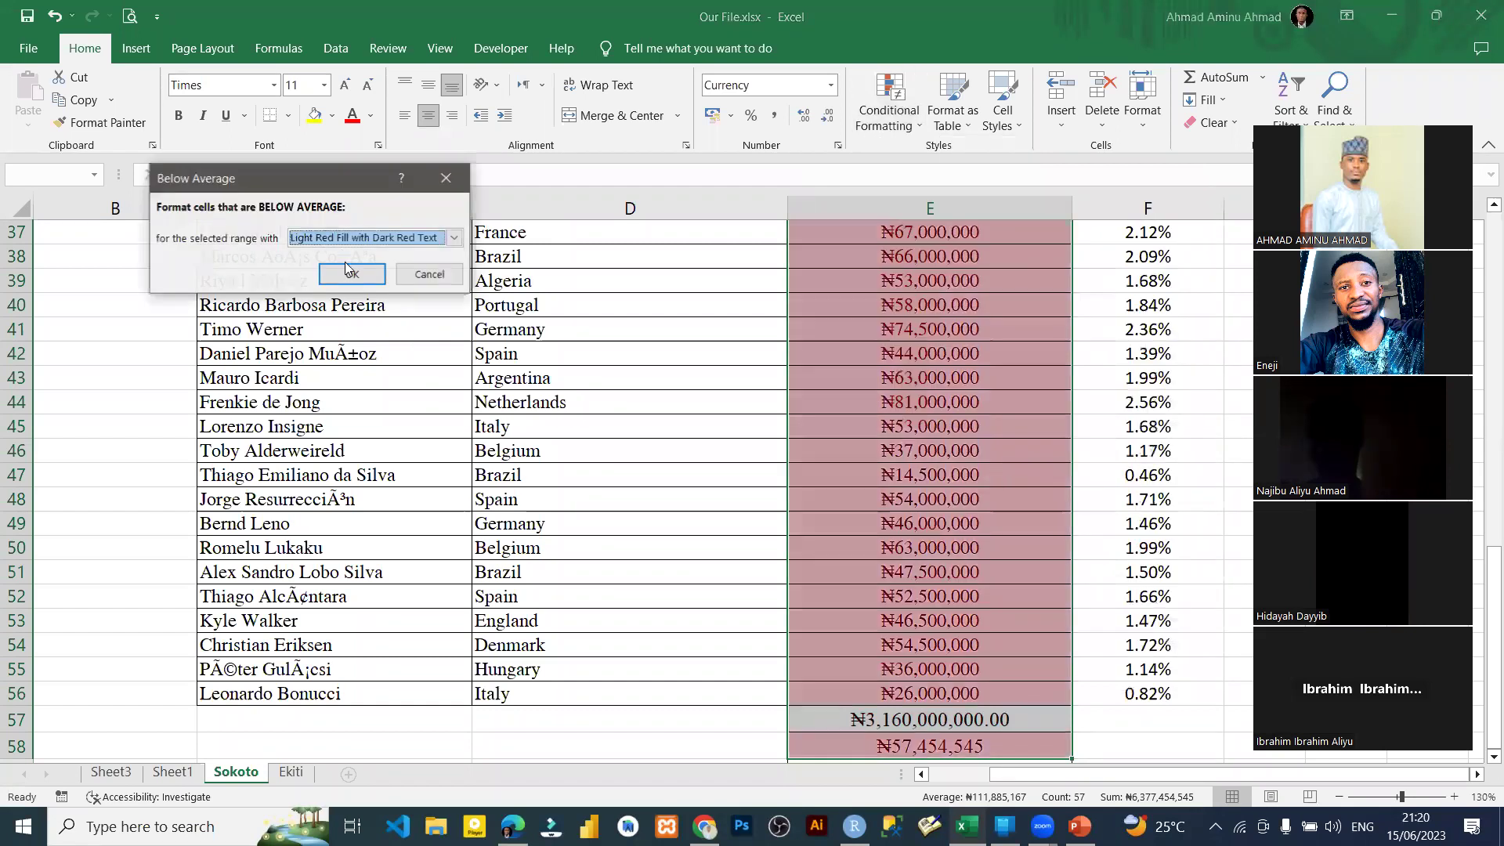
pyautogui.press('Return')
# Step: Look through column E to compare the highlighted salaries with the total in E57 and the average in E58
pyautogui.scroll(4, 949, 463)
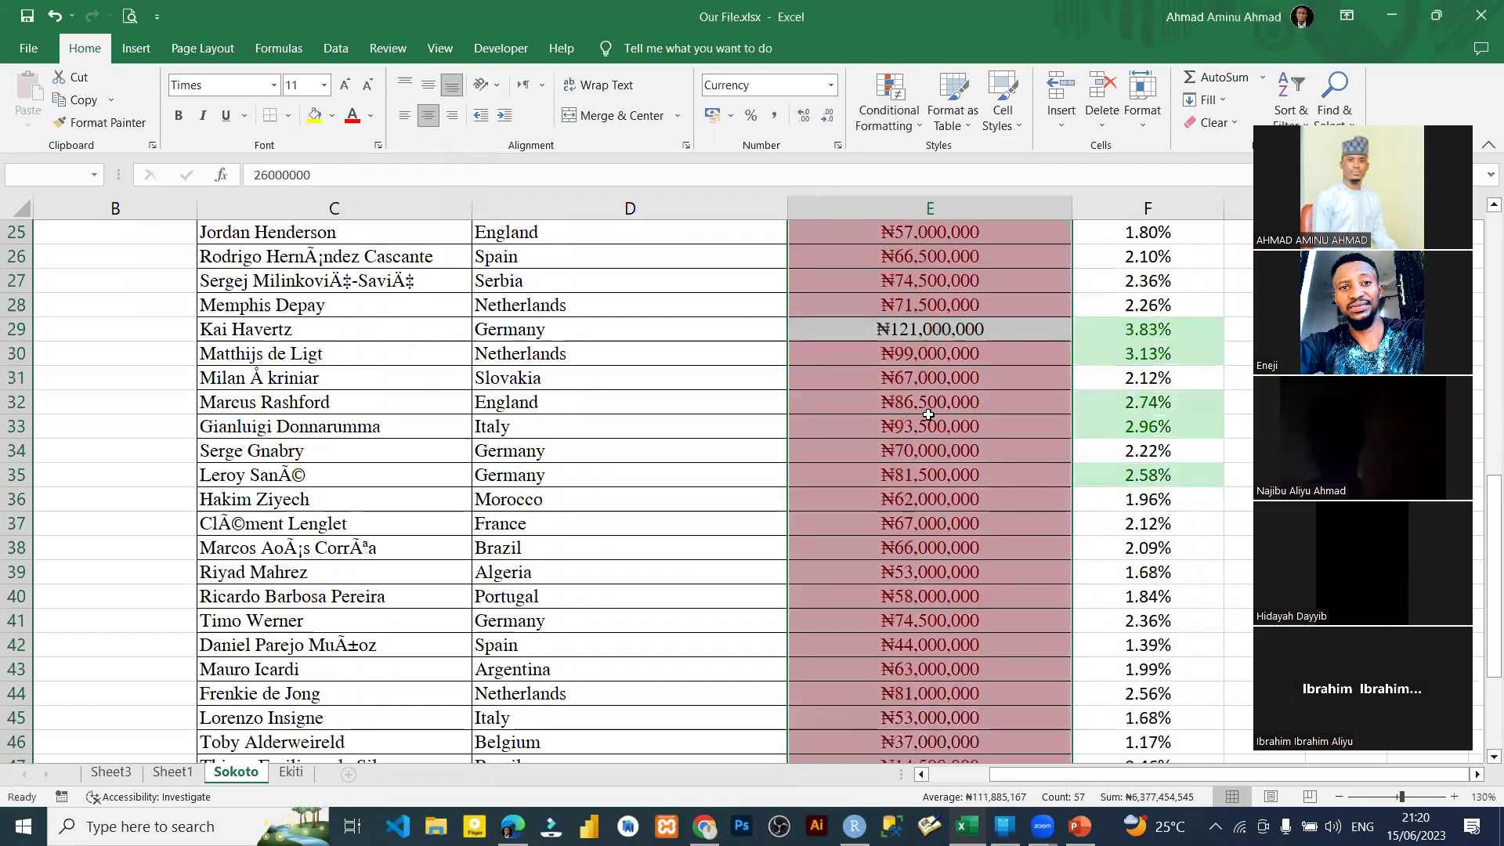
pyautogui.scroll(2, 929, 415)
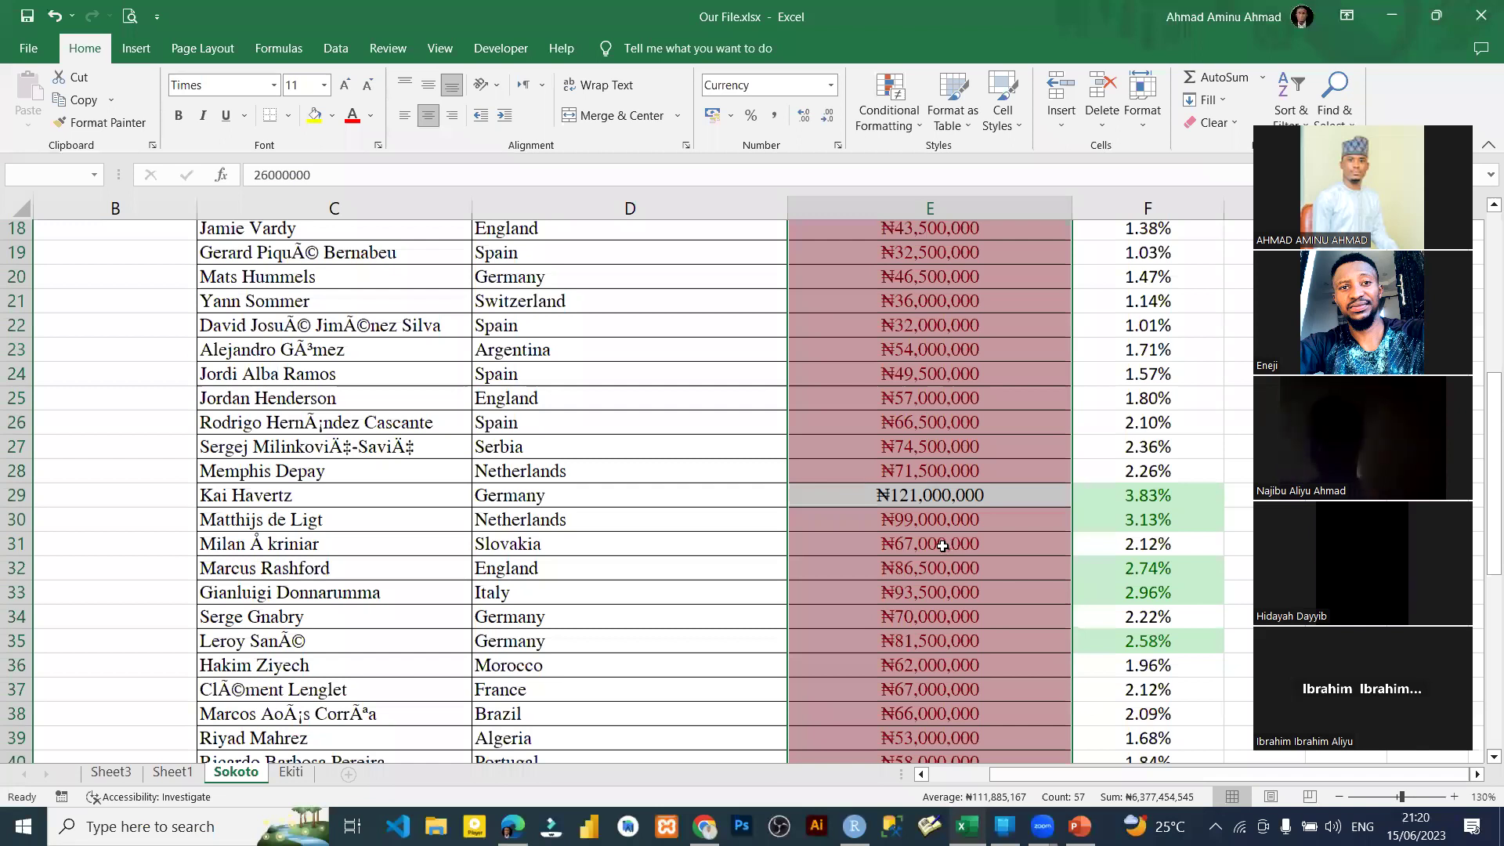
pyautogui.scroll(-11, 925, 381)
pyautogui.click(933, 384)
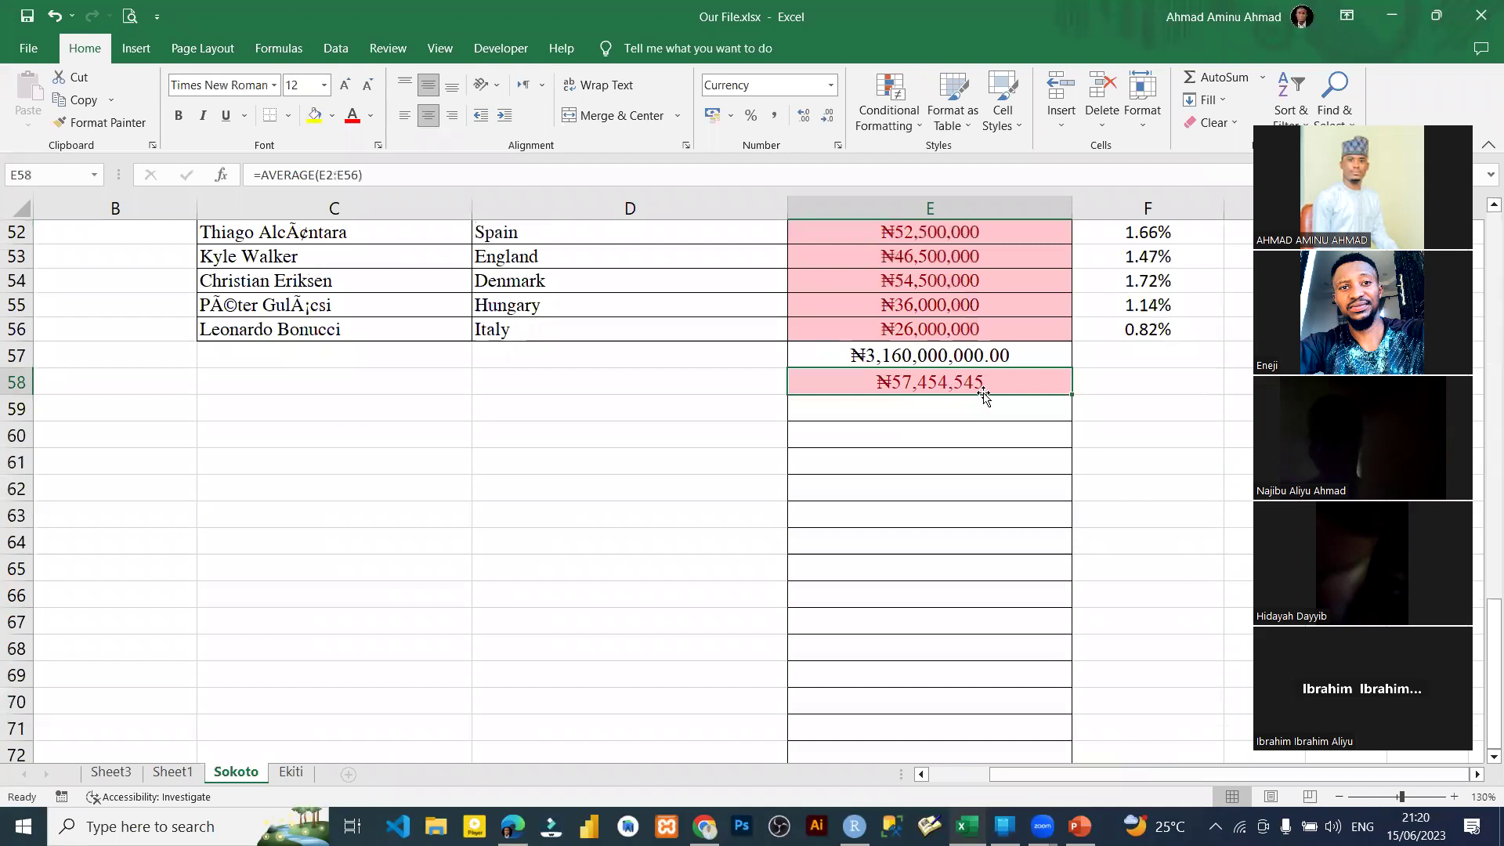
pyautogui.scroll(3, 969, 346)
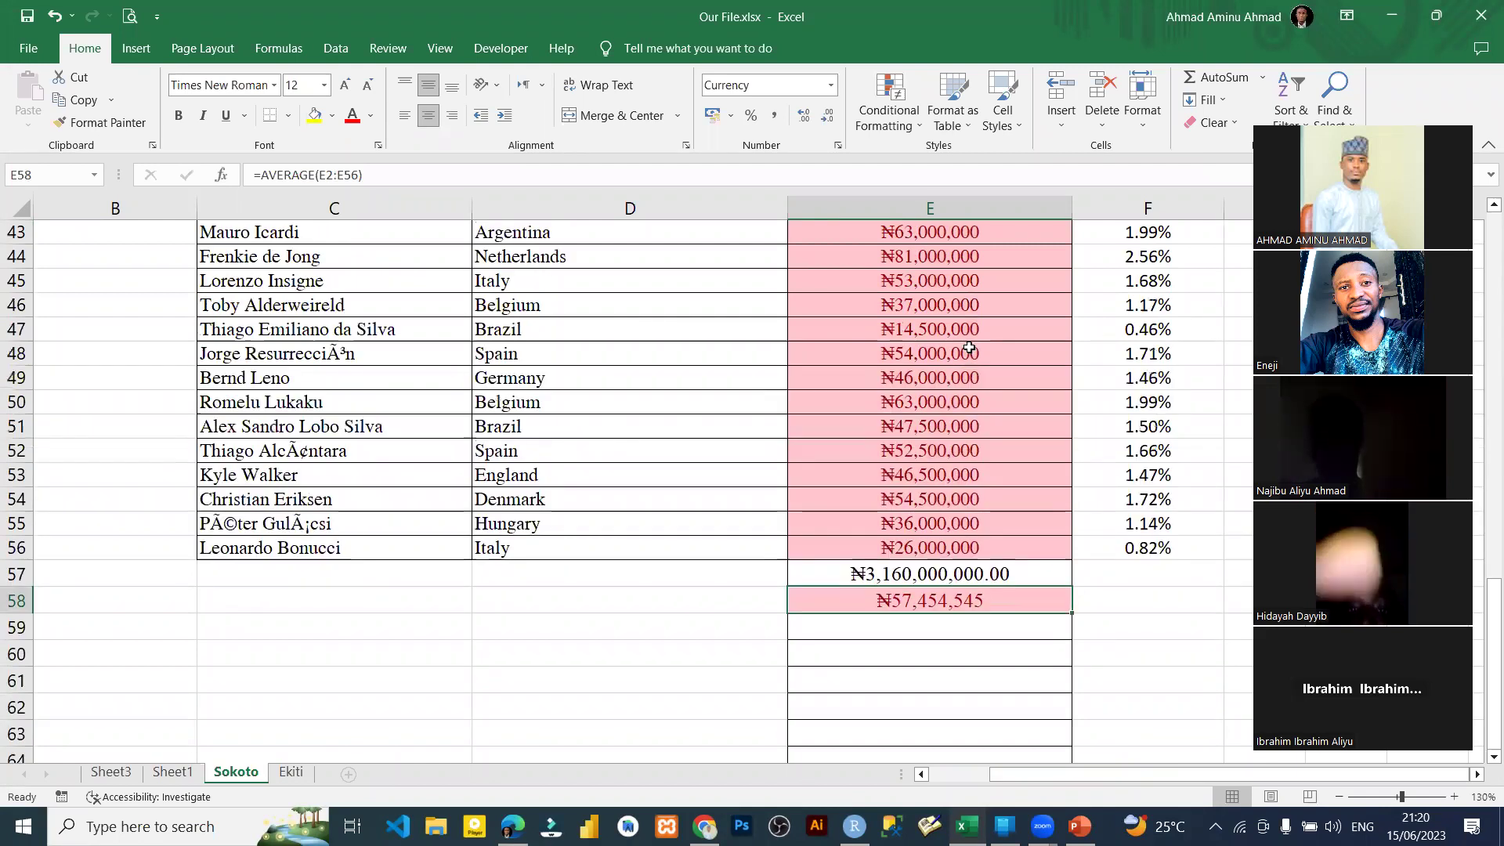
pyautogui.scroll(11, 968, 347)
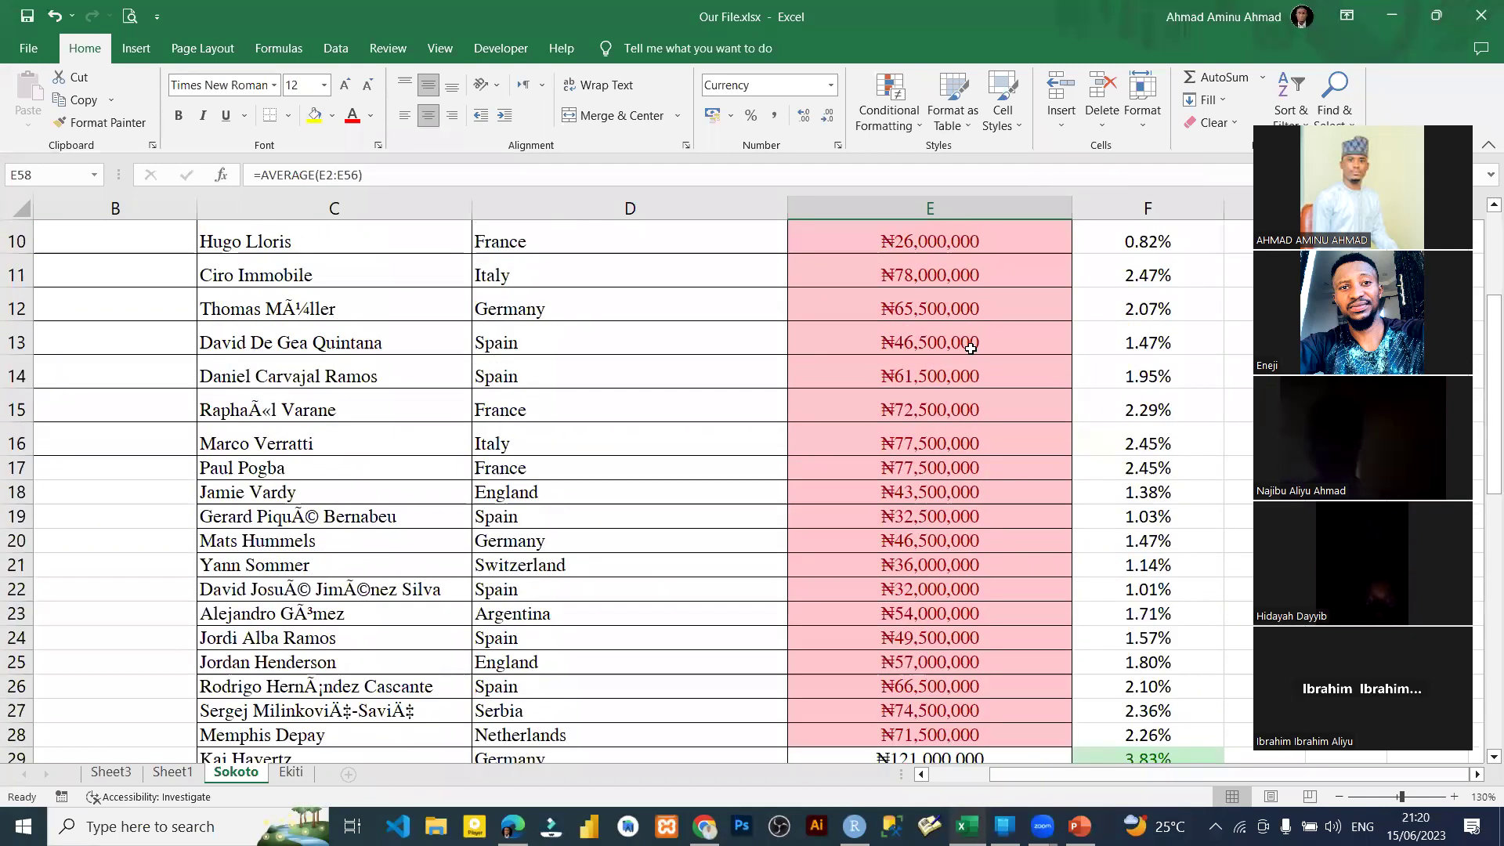
pyautogui.click(921, 261)
pyautogui.scroll(3, 923, 276)
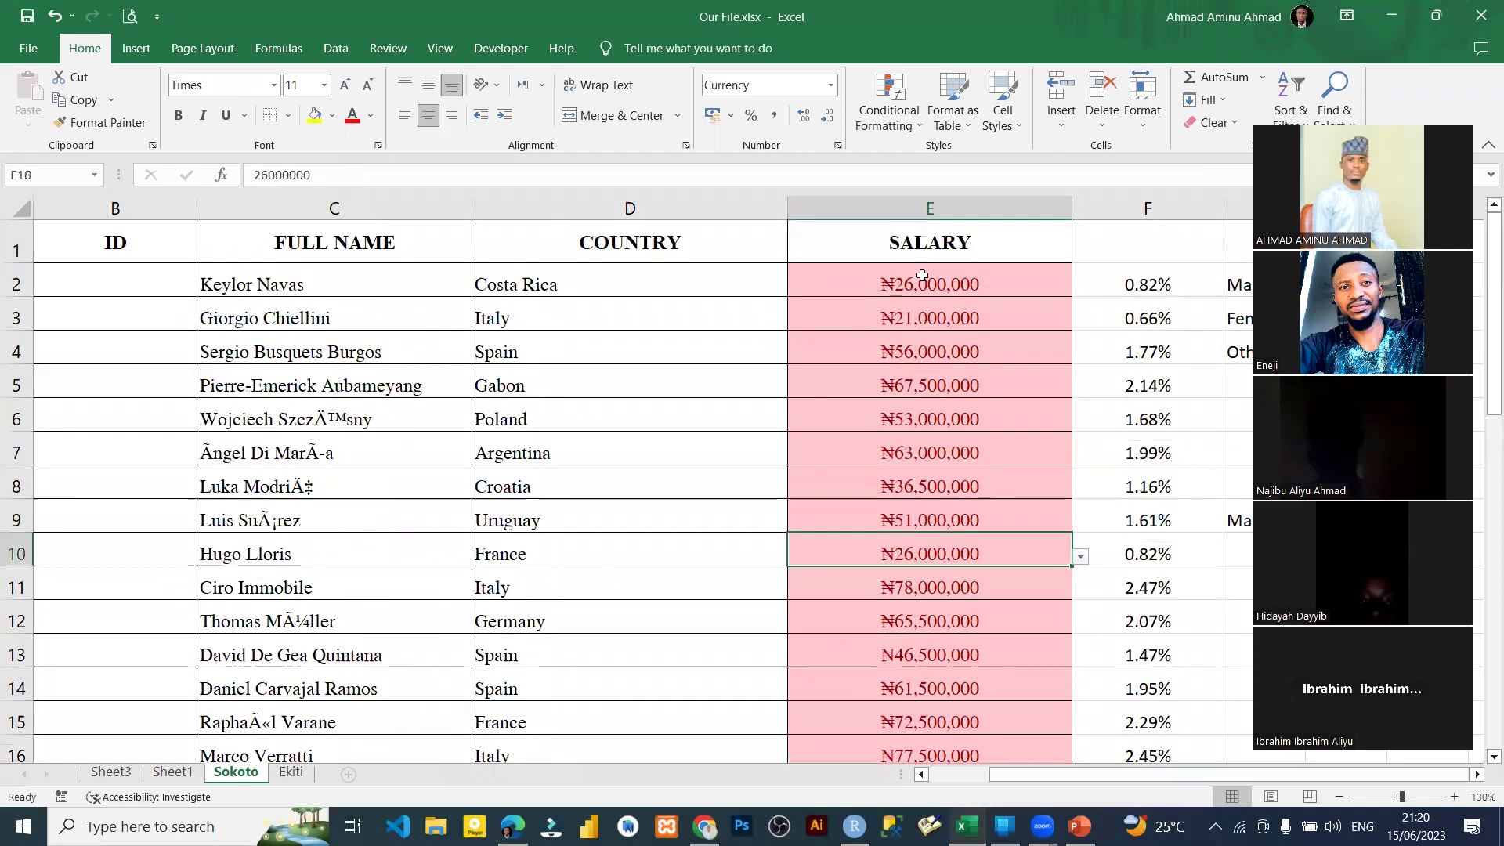
# Step: Remove the Below Average conditional formatting from E2:E58
pyautogui.click(922, 276)
pyautogui.hotkey('ctrl', 'shift', 'Down')
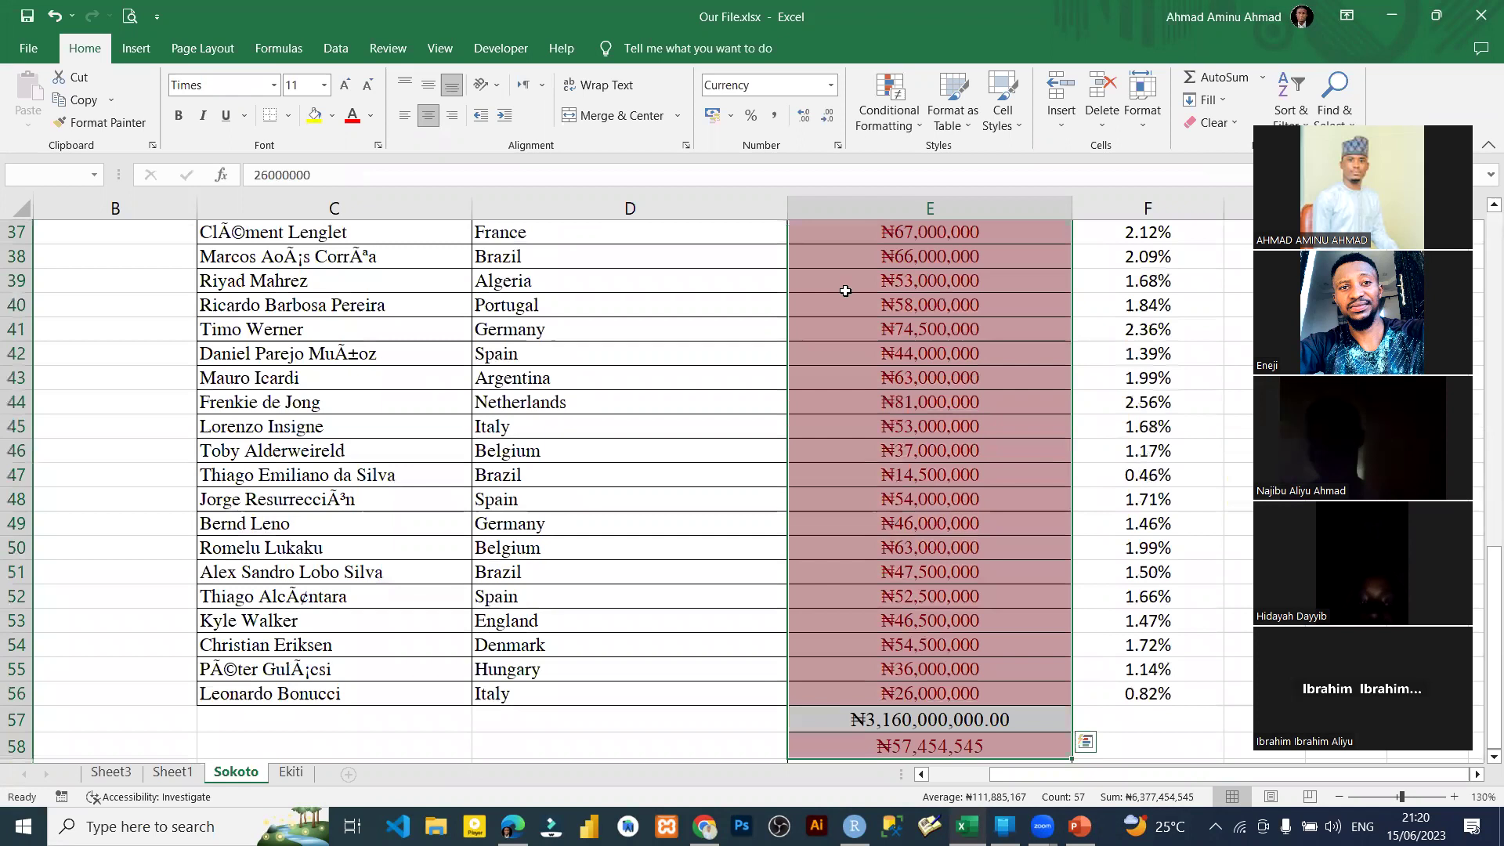
pyautogui.click(887, 105)
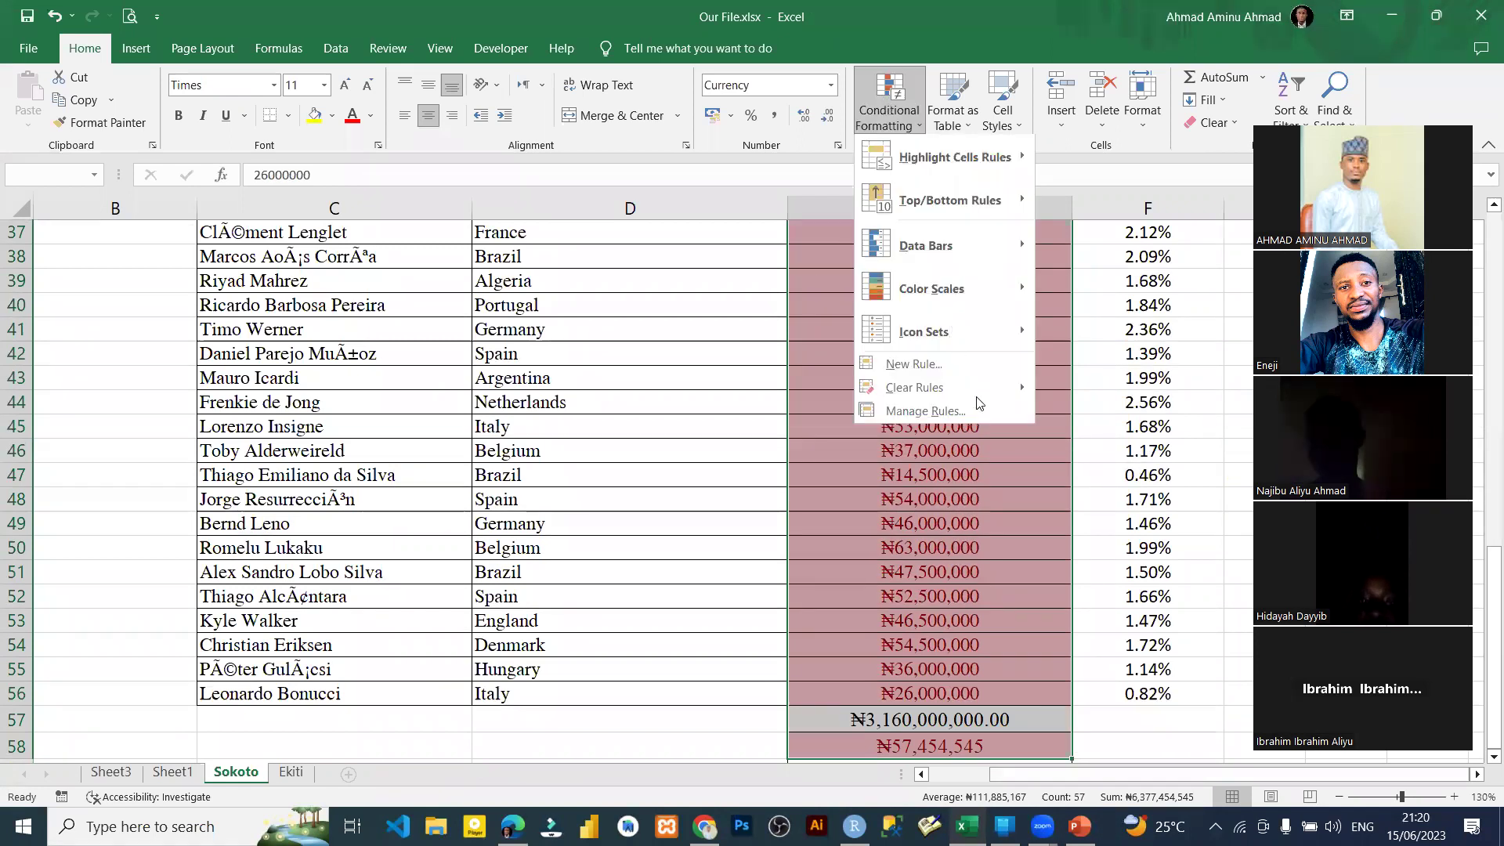
pyautogui.click(1067, 389)
# Step: Apply a Below Average rule with Light Red Fill with Dark Red Text to only E2:E56 and review the highlighted salaries against E58
pyautogui.hotkey('shift', 'Up')
pyautogui.hotkey('shift', 'Up')
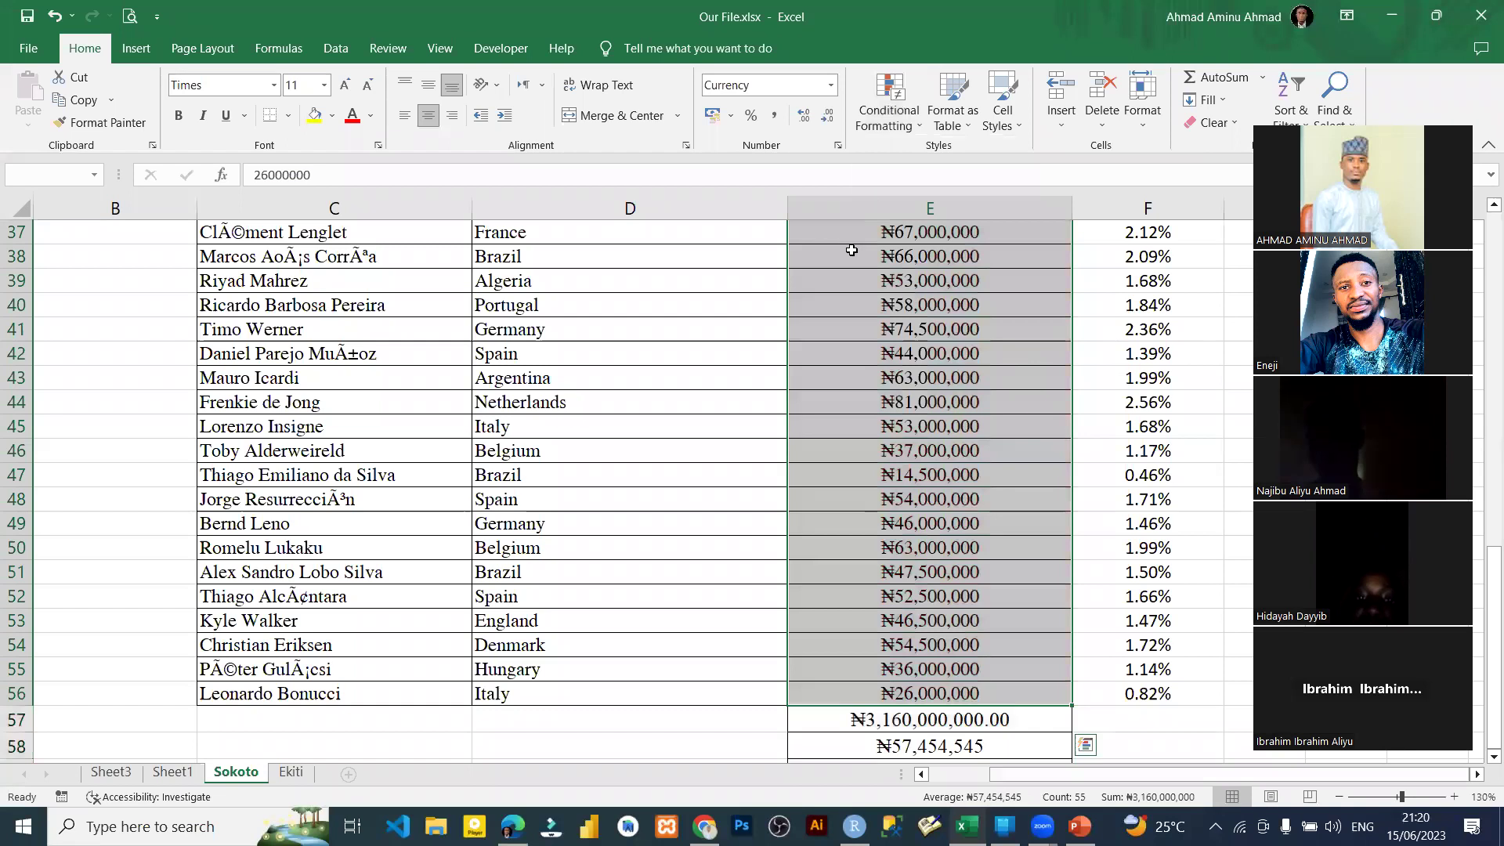
pyautogui.click(888, 117)
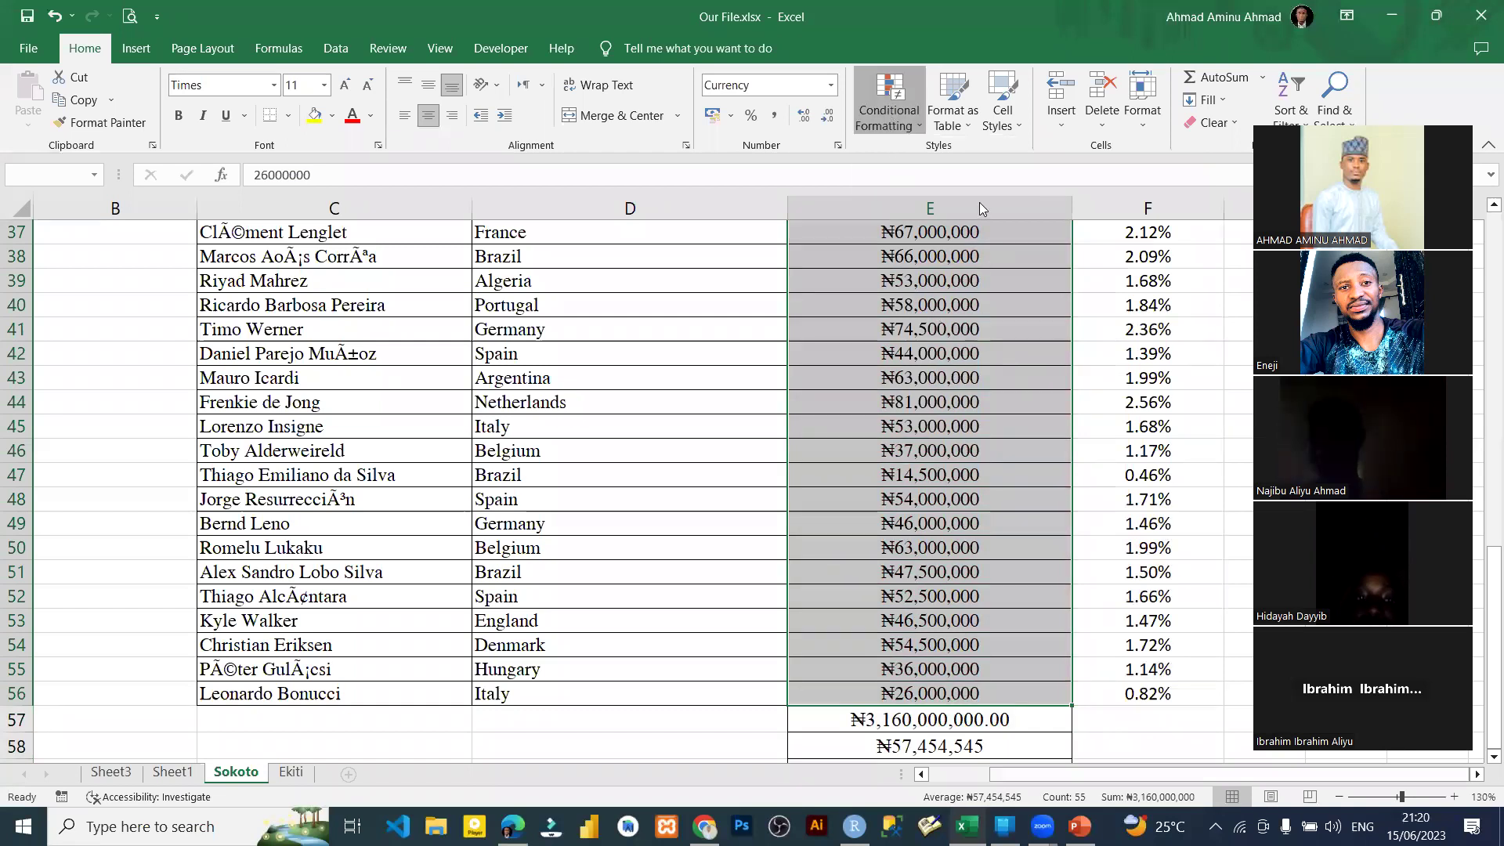
pyautogui.click(1136, 427)
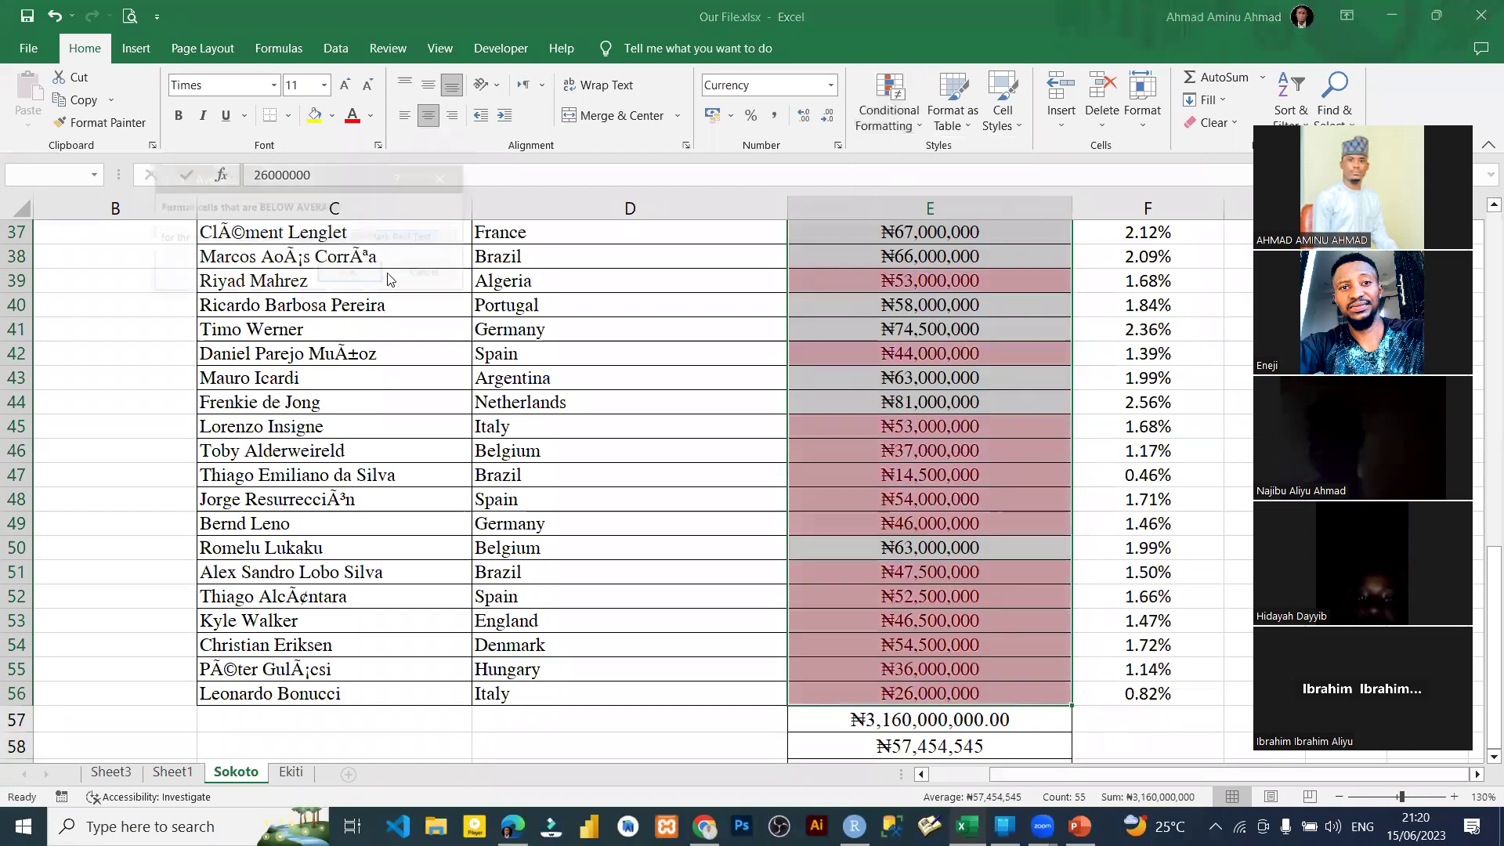
pyautogui.press('Return')
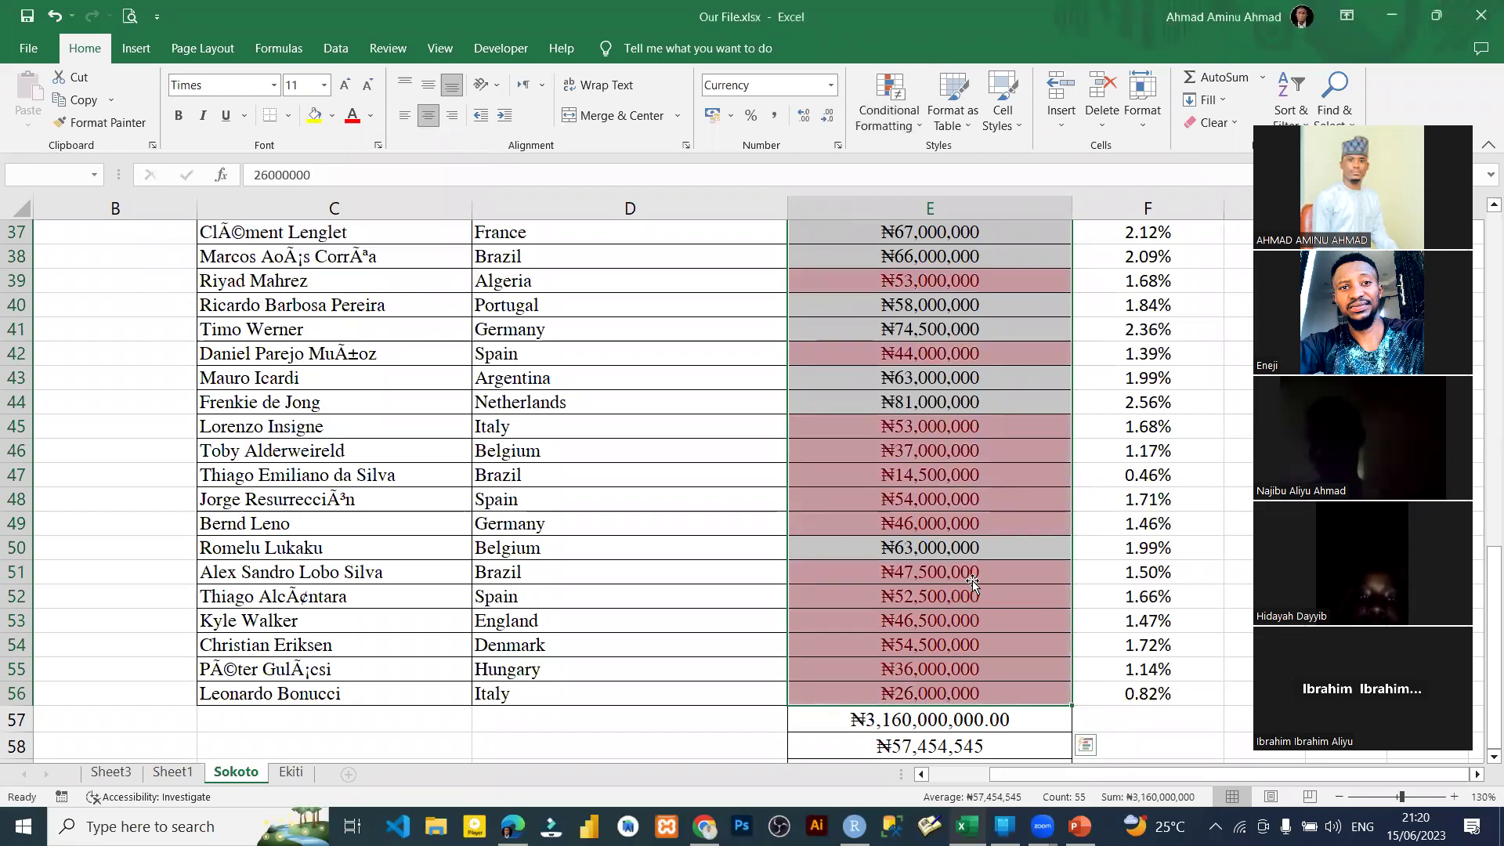
pyautogui.press('Down')
pyautogui.press('Down')
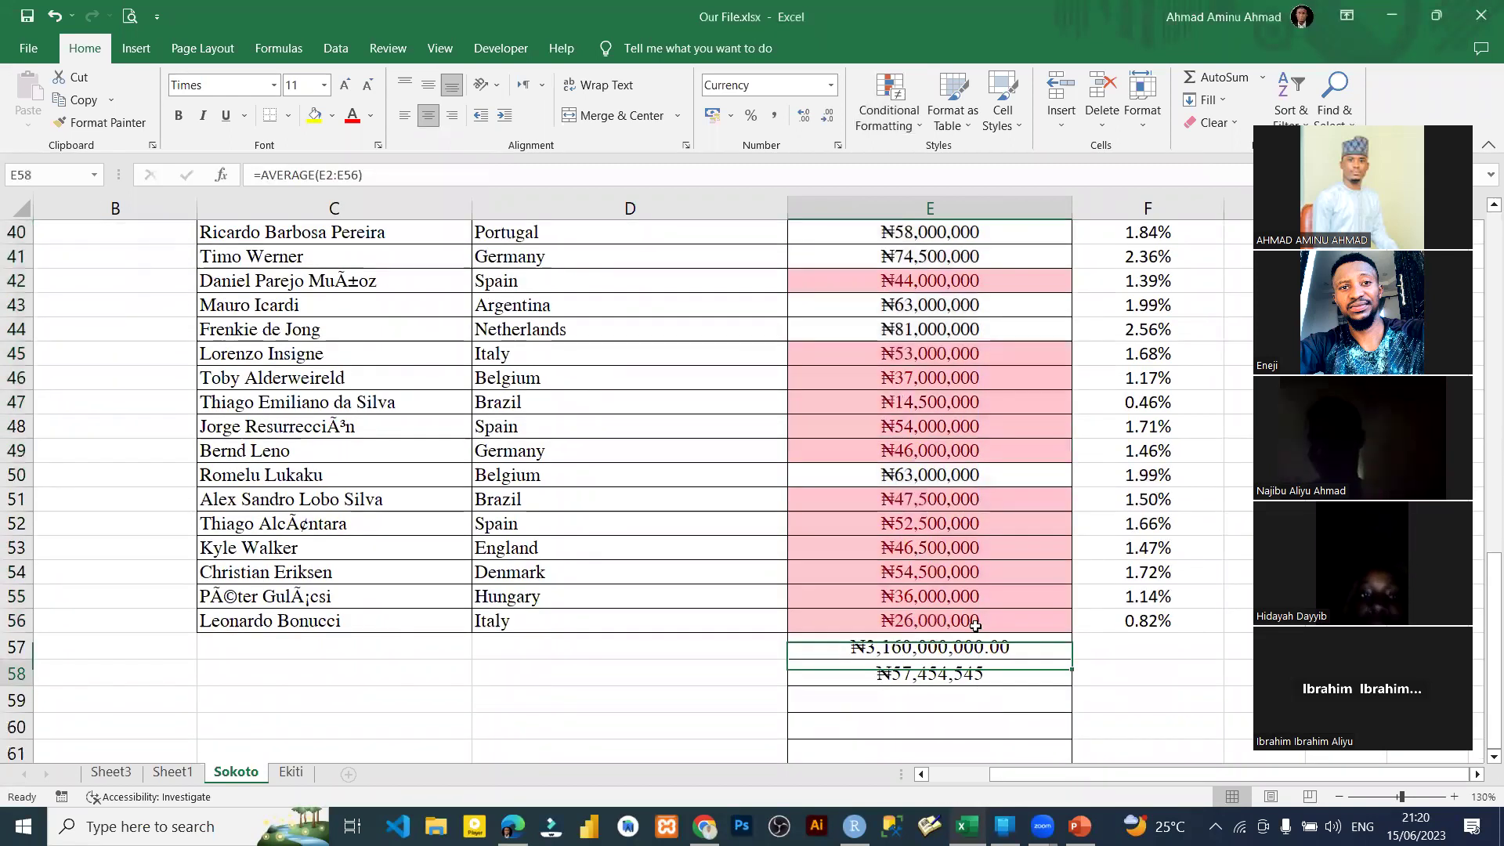
pyautogui.scroll(3, 952, 382)
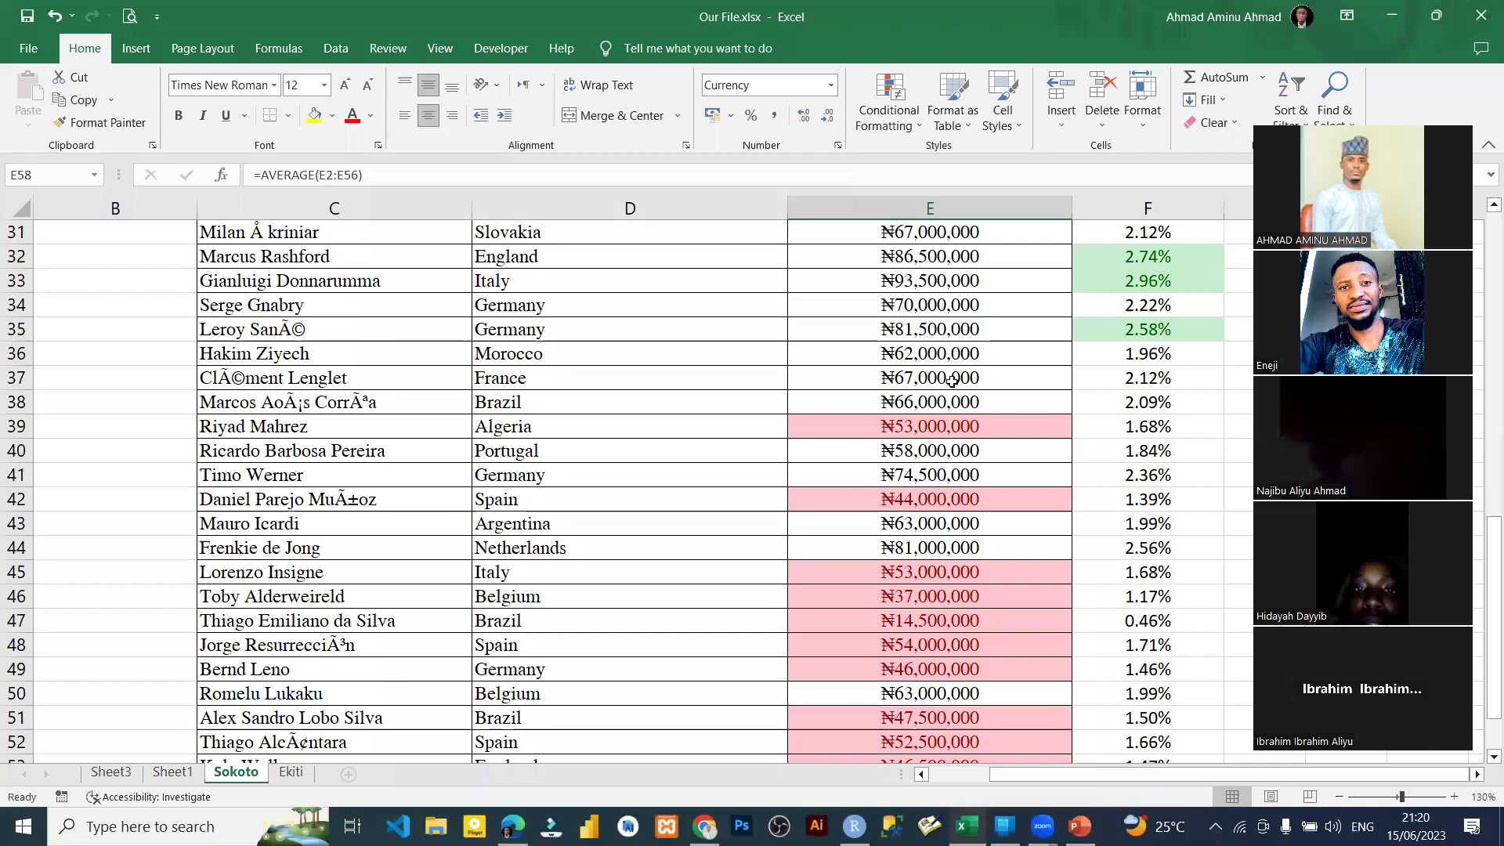
pyautogui.scroll(-4, 984, 488)
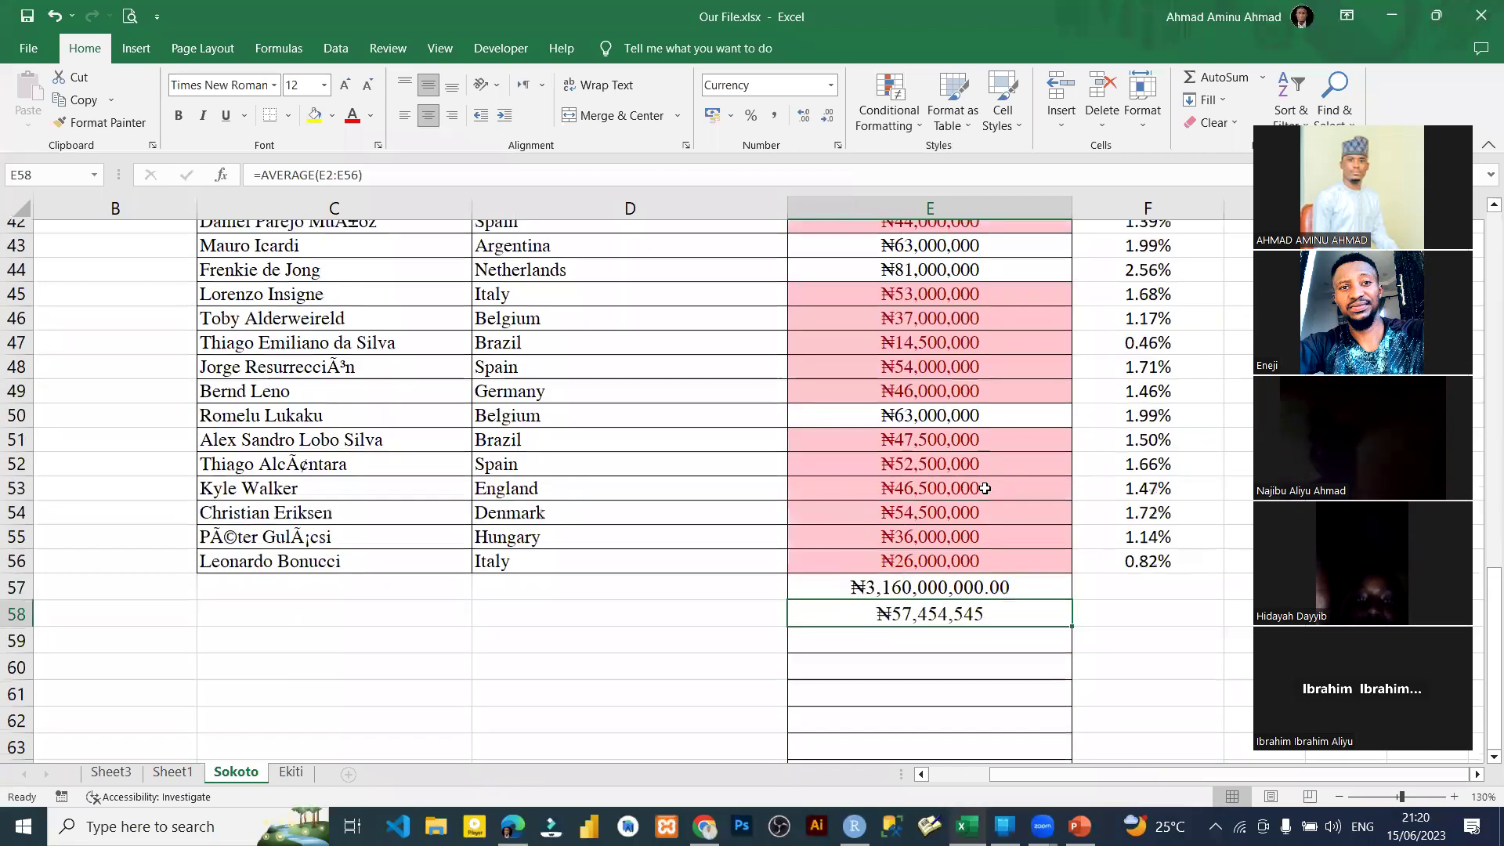
pyautogui.scroll(14, 963, 474)
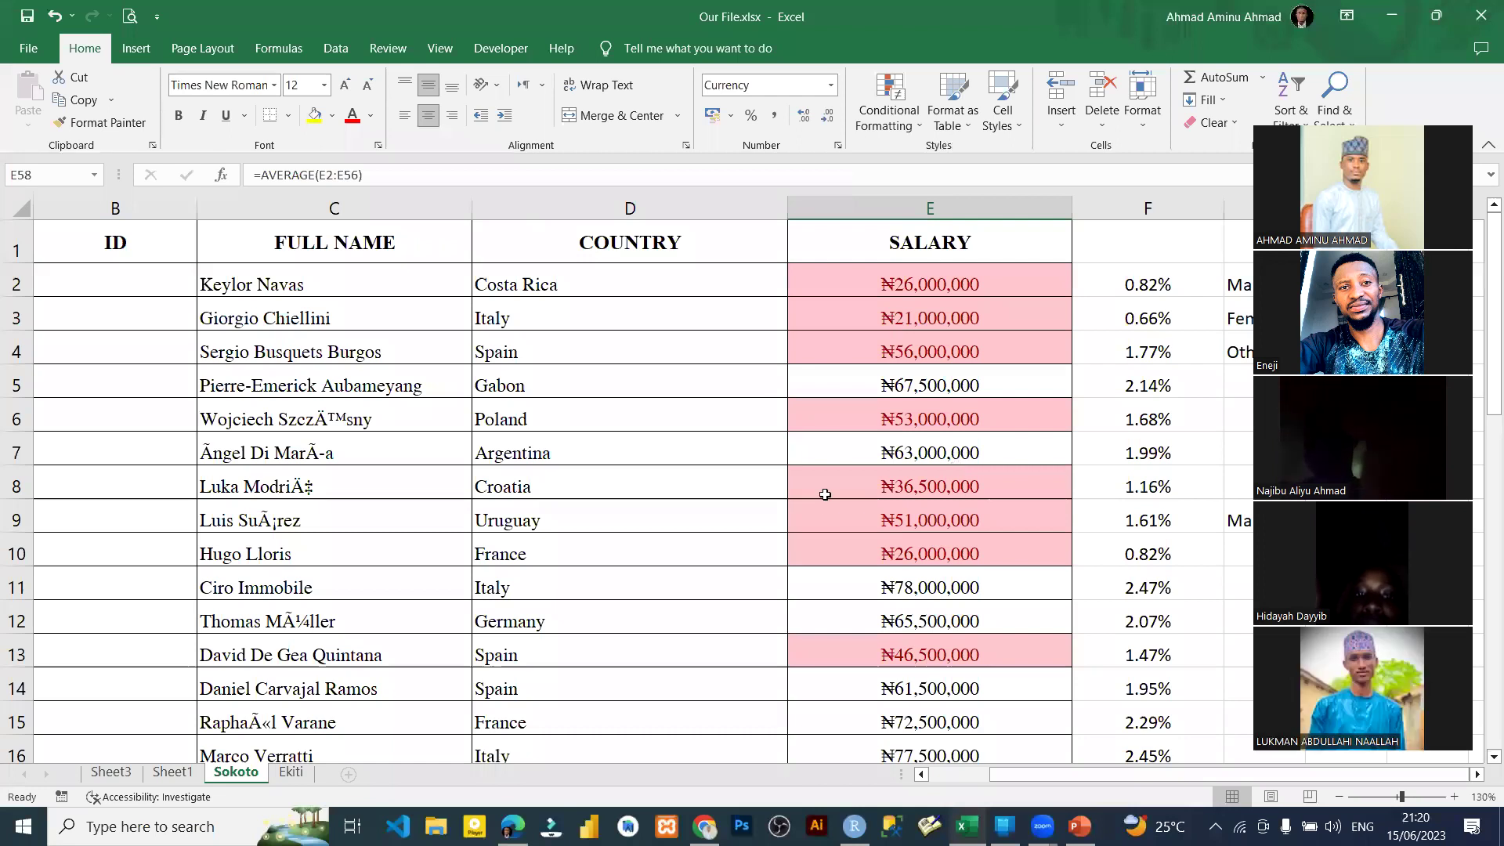
# Step: Look through column E to compare the highlighted below-average salaries with the average in E58
pyautogui.scroll(-5, 886, 492)
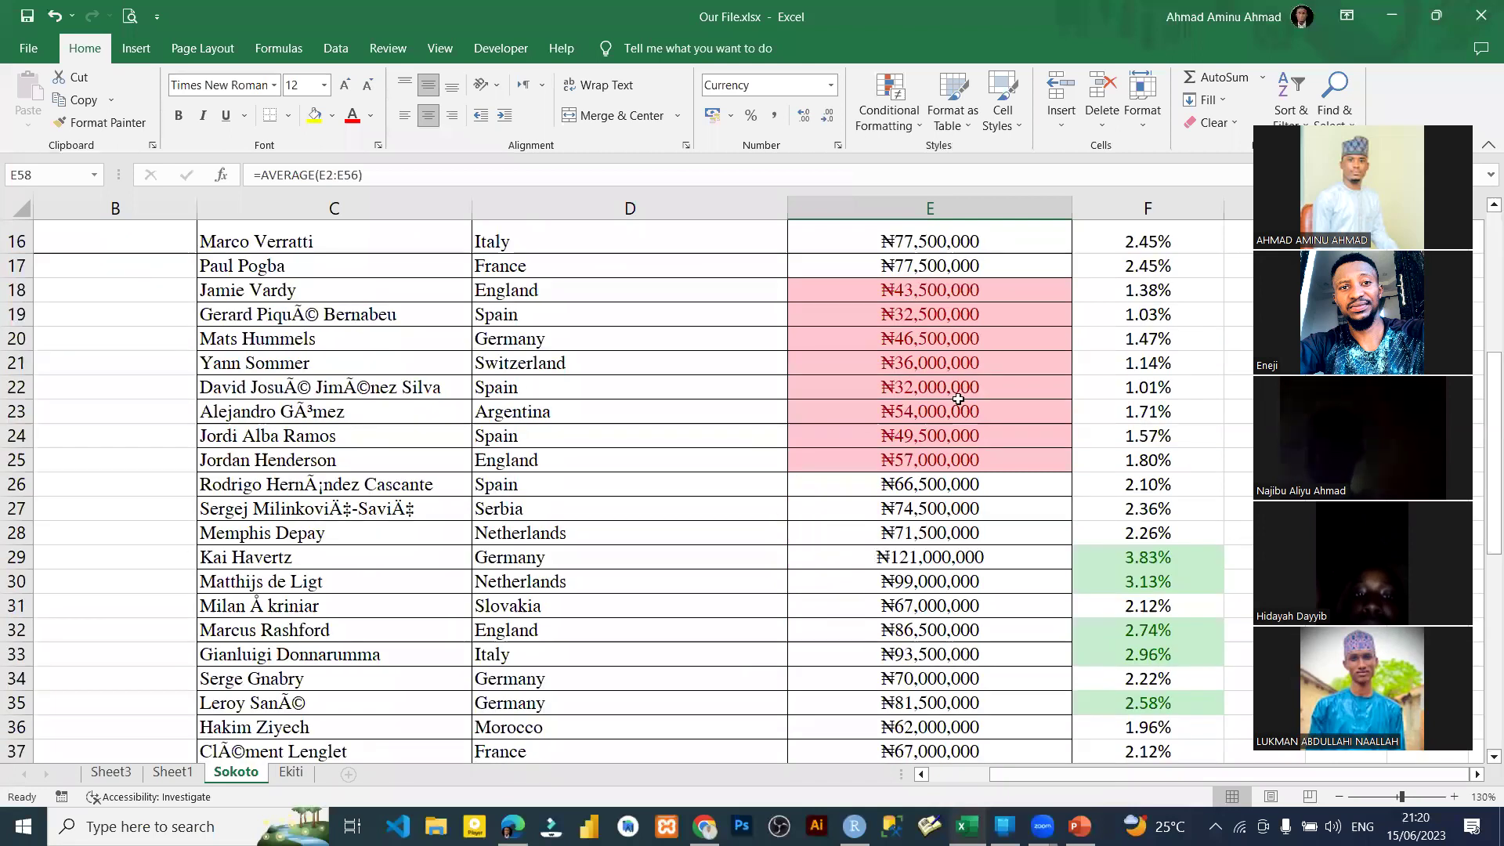
pyautogui.scroll(-8, 959, 399)
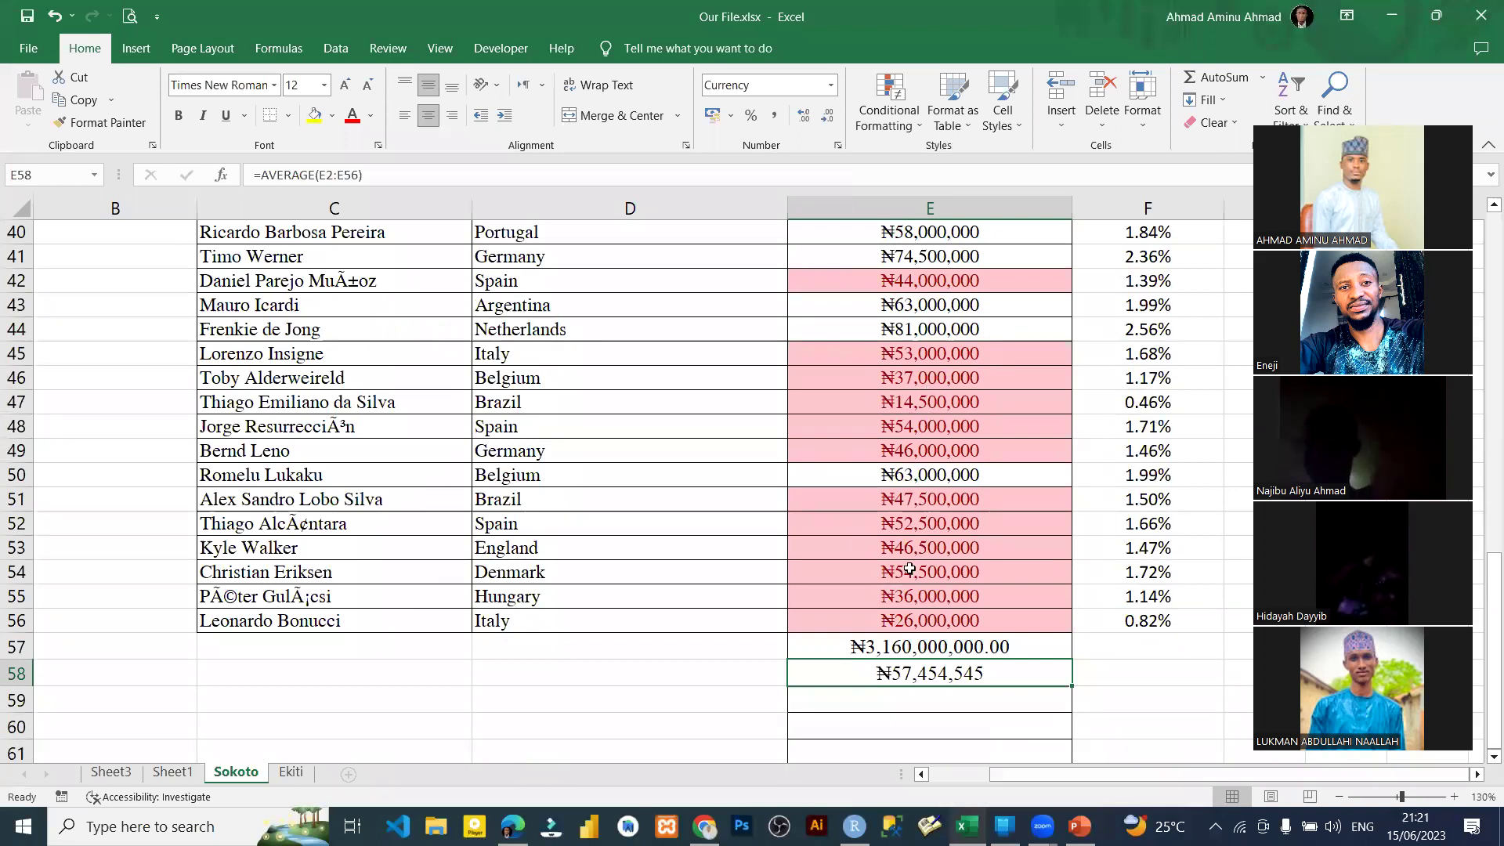
pyautogui.press('Up')
pyautogui.press('Up')
pyautogui.press('Up')
pyautogui.press('Up')
pyautogui.scroll(3, 909, 509)
pyautogui.scroll(6, 905, 512)
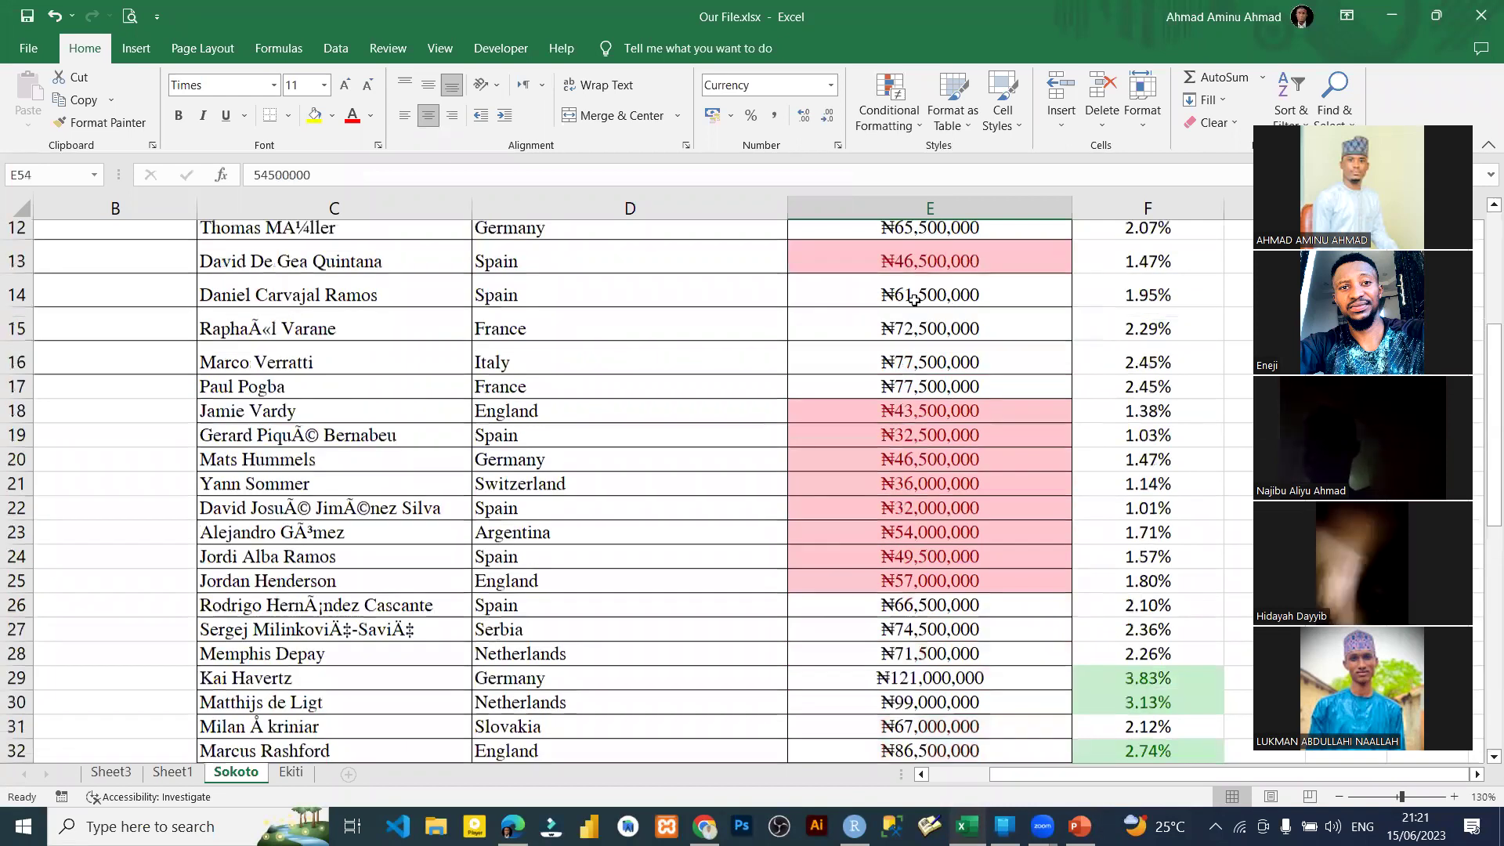
pyautogui.scroll(4, 946, 315)
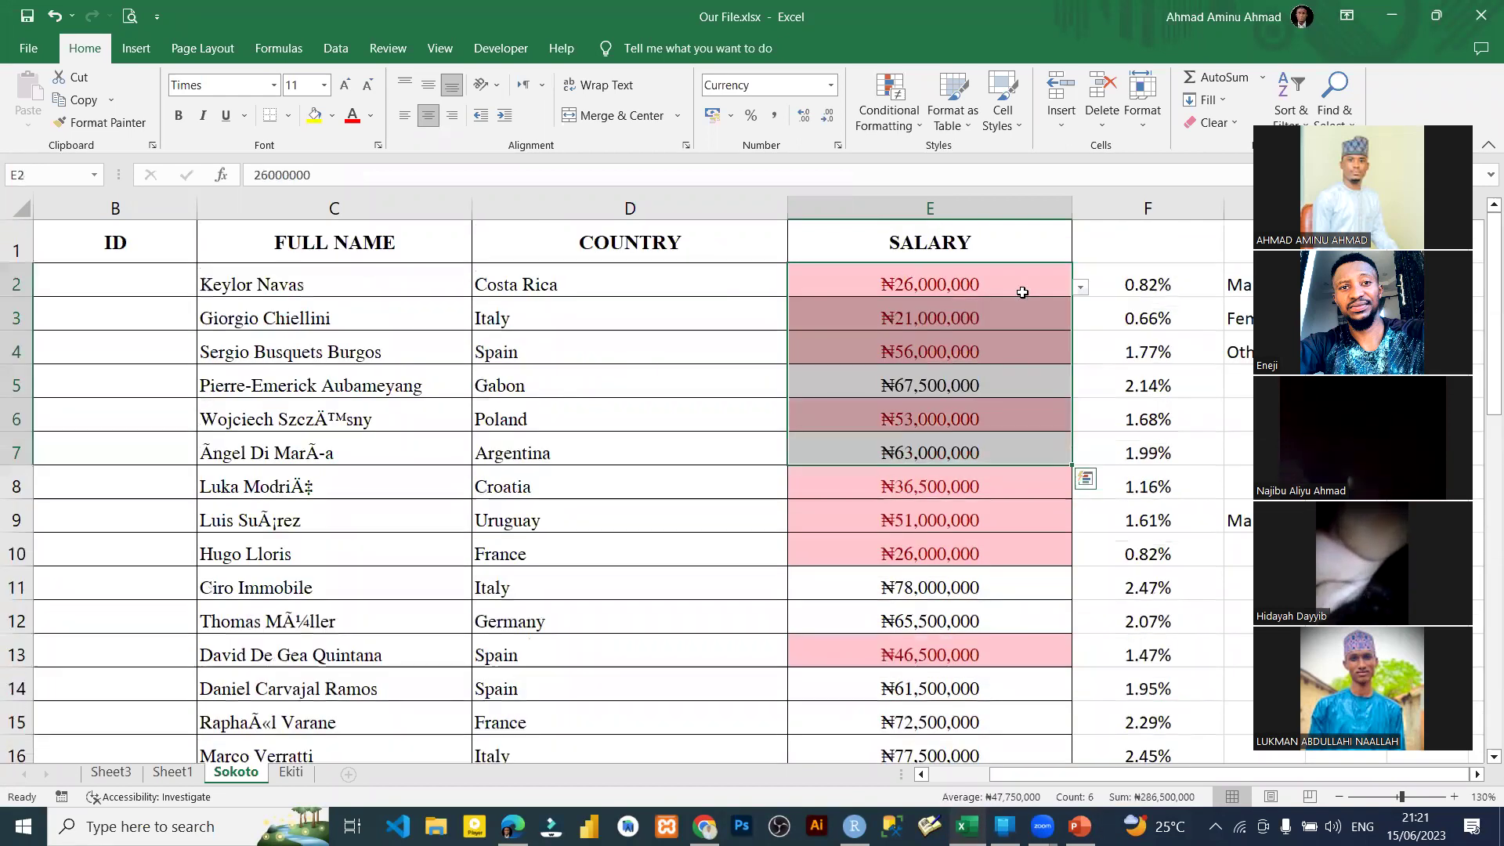
pyautogui.click(909, 317)
pyautogui.click(897, 356)
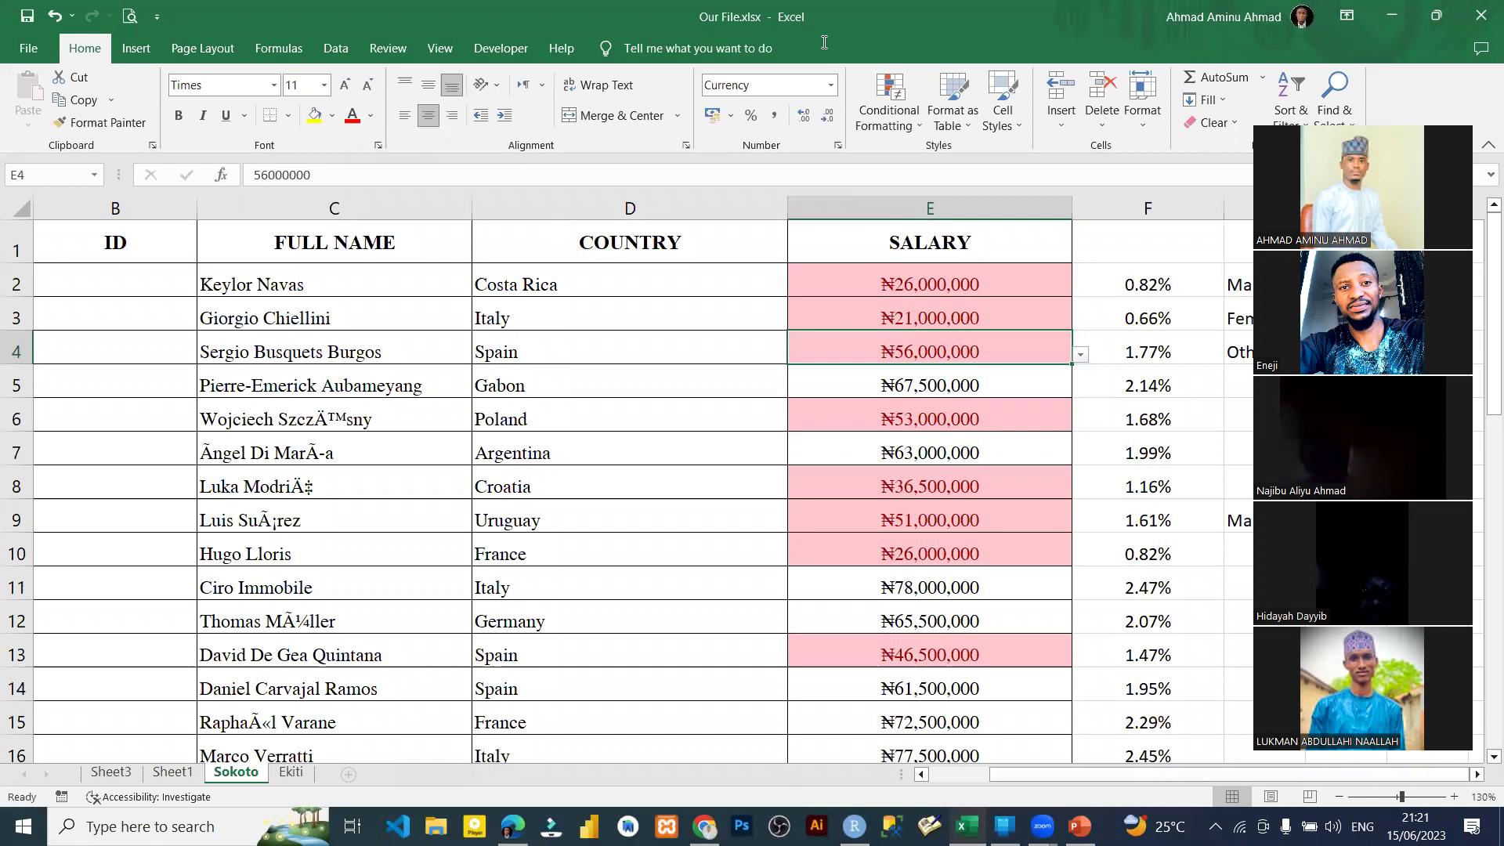
# Step: Clear the conditional formatting rules from cell E4 only
pyautogui.click(889, 106)
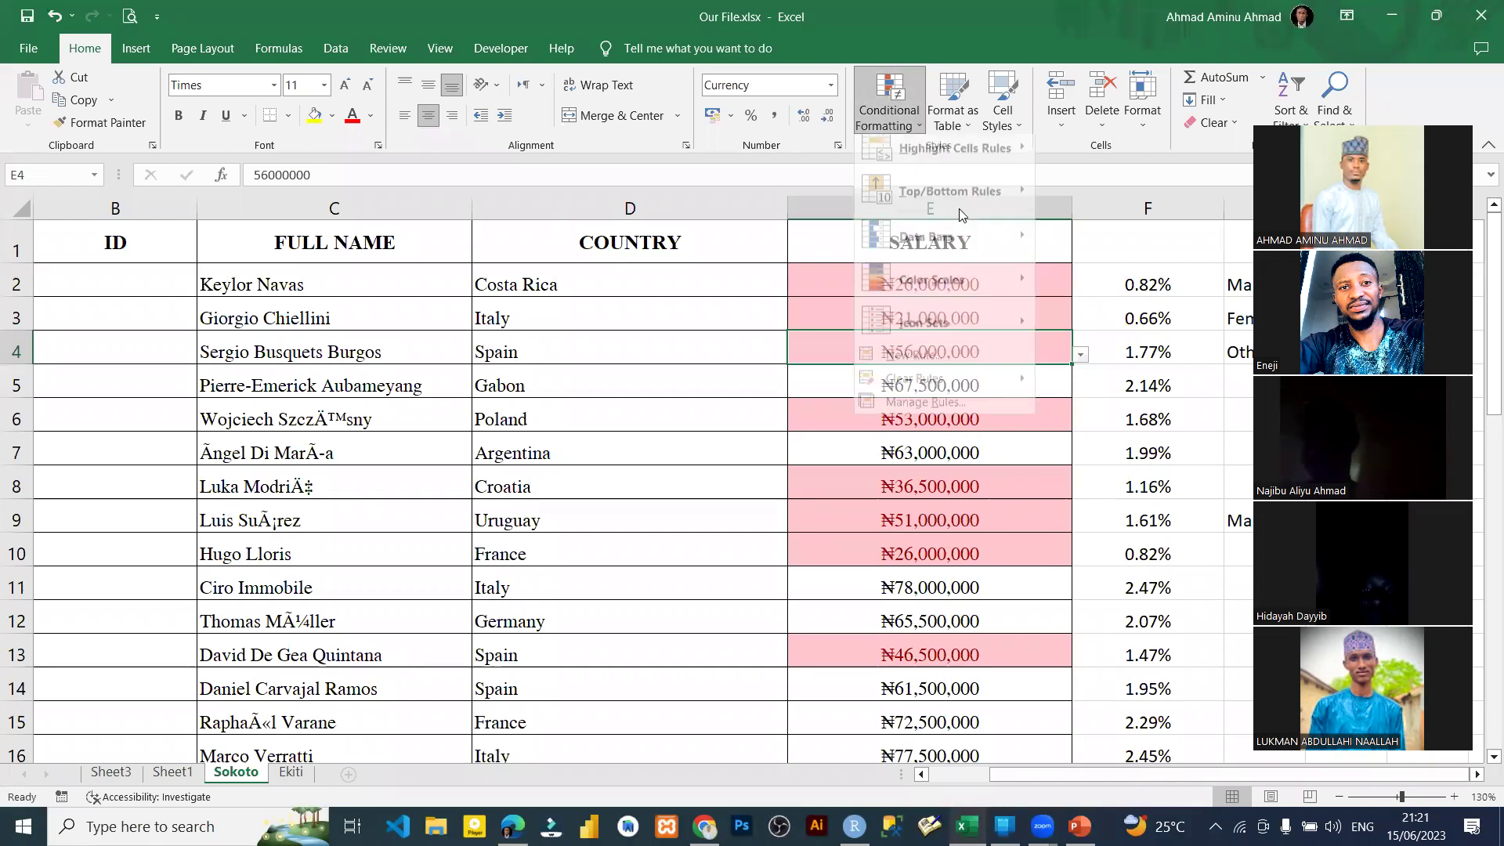
pyautogui.moveTo(958, 208)
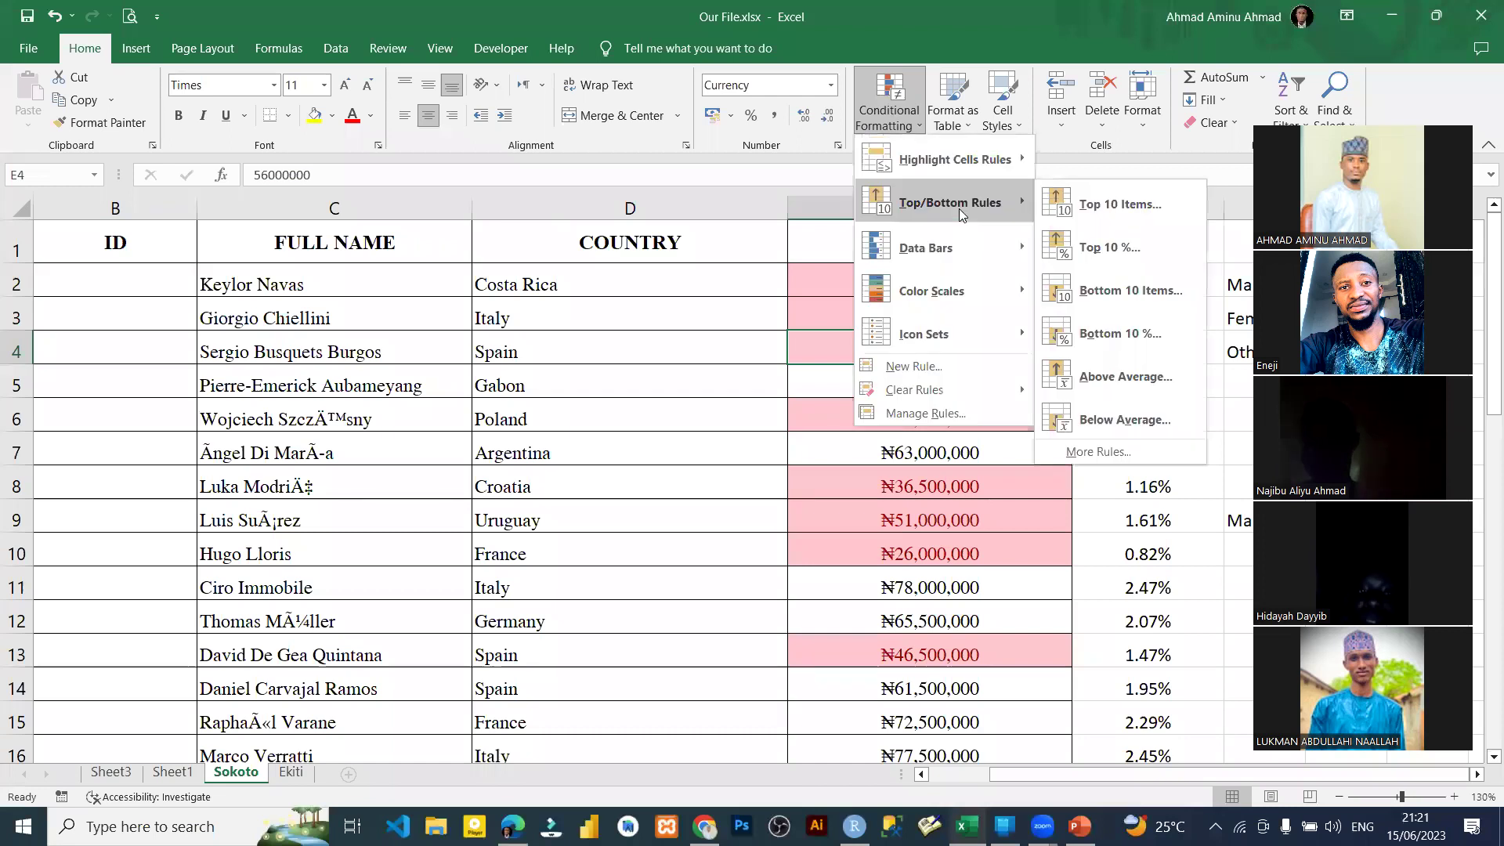
pyautogui.moveTo(951, 249)
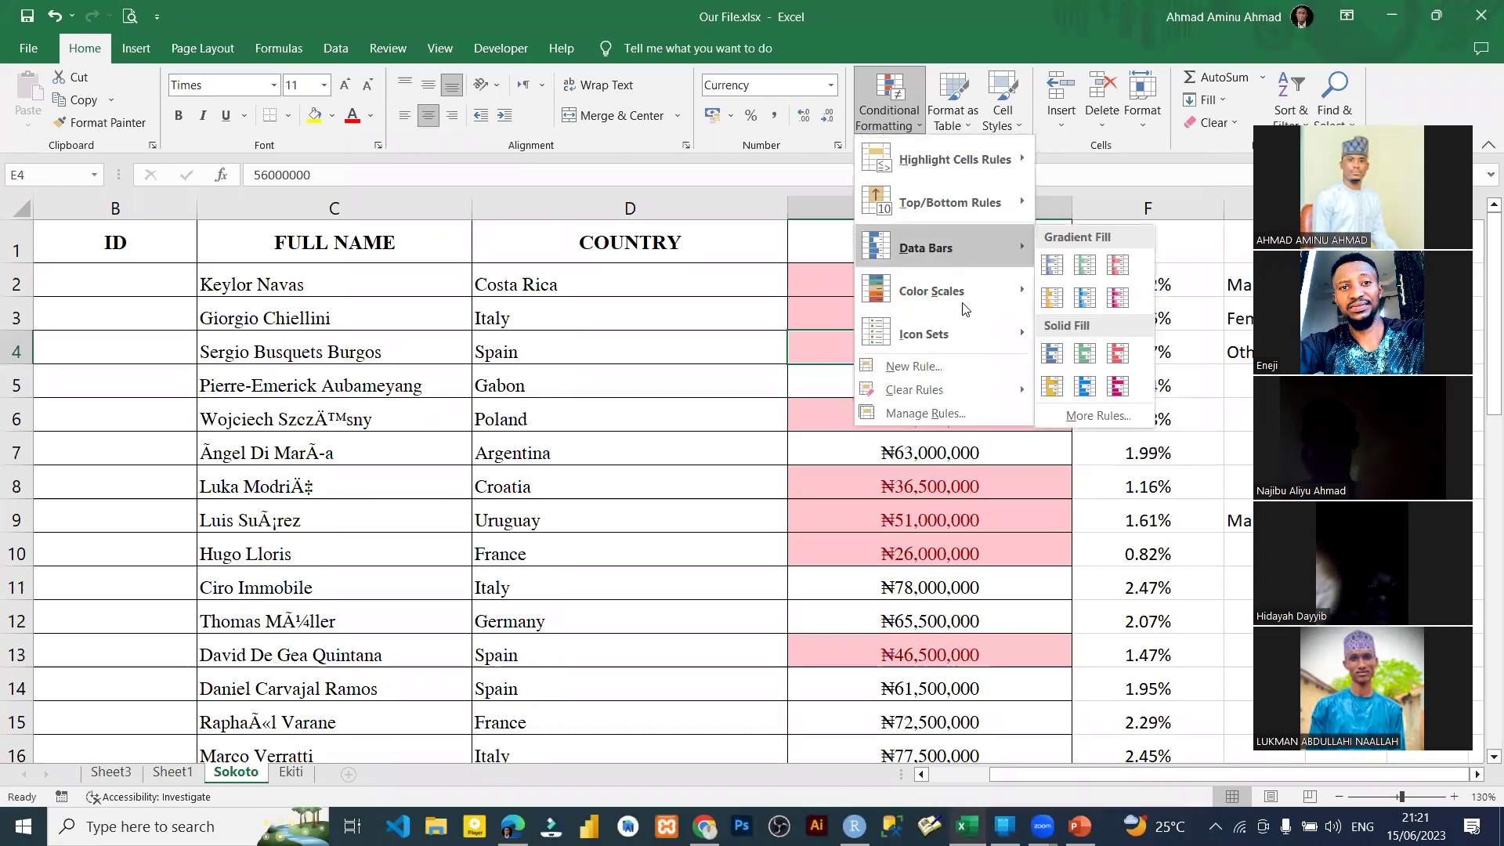
pyautogui.moveTo(1001, 390)
pyautogui.click(1065, 396)
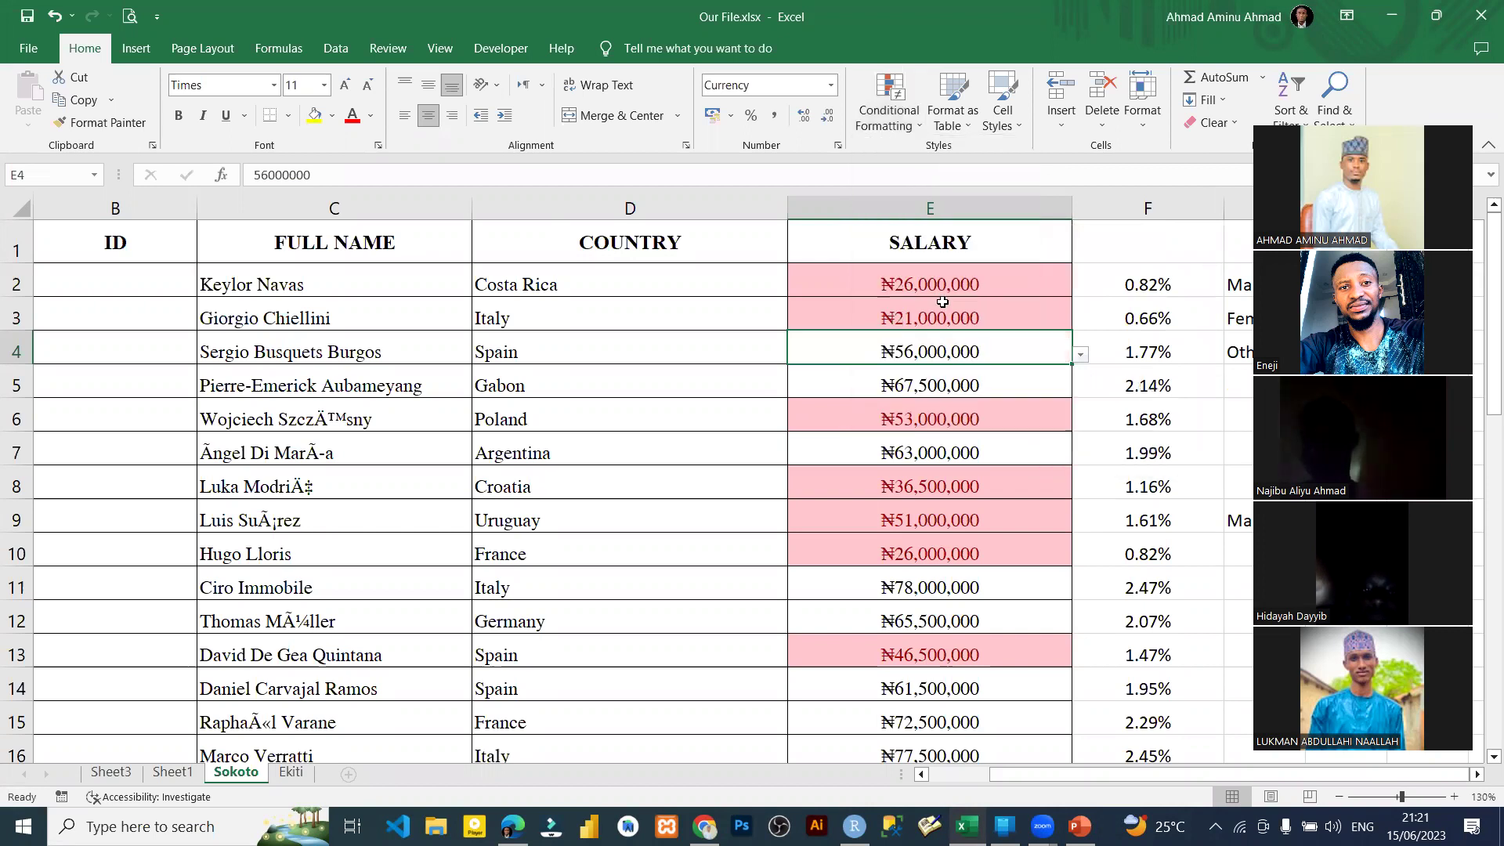
# Step: Clear the conditional formatting rules from the whole salary range E2:E58
pyautogui.click(909, 284)
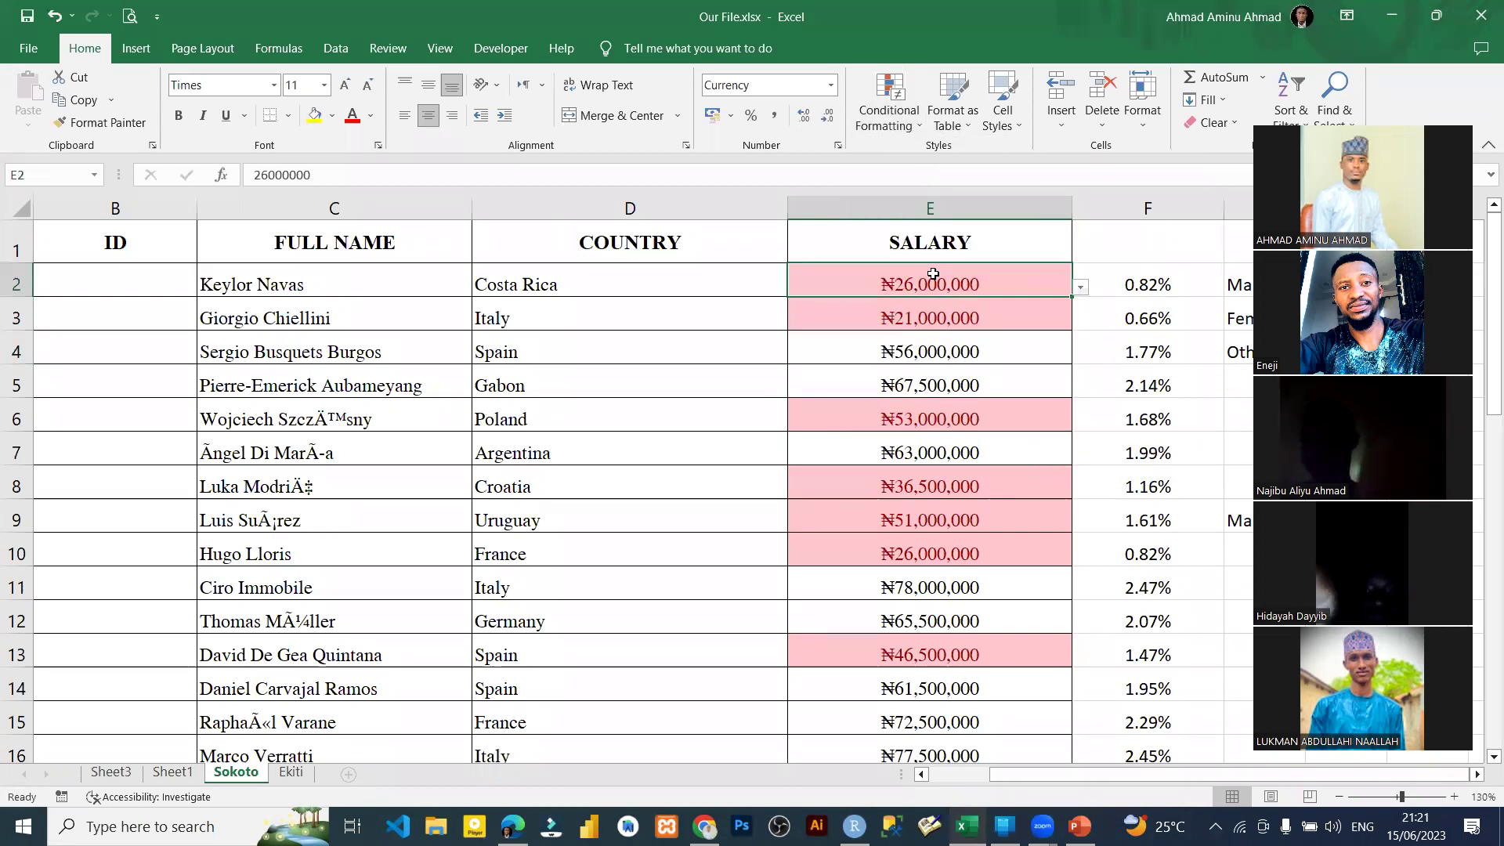
pyautogui.hotkey('ctrl', 'shift', 'Down')
pyautogui.click(893, 102)
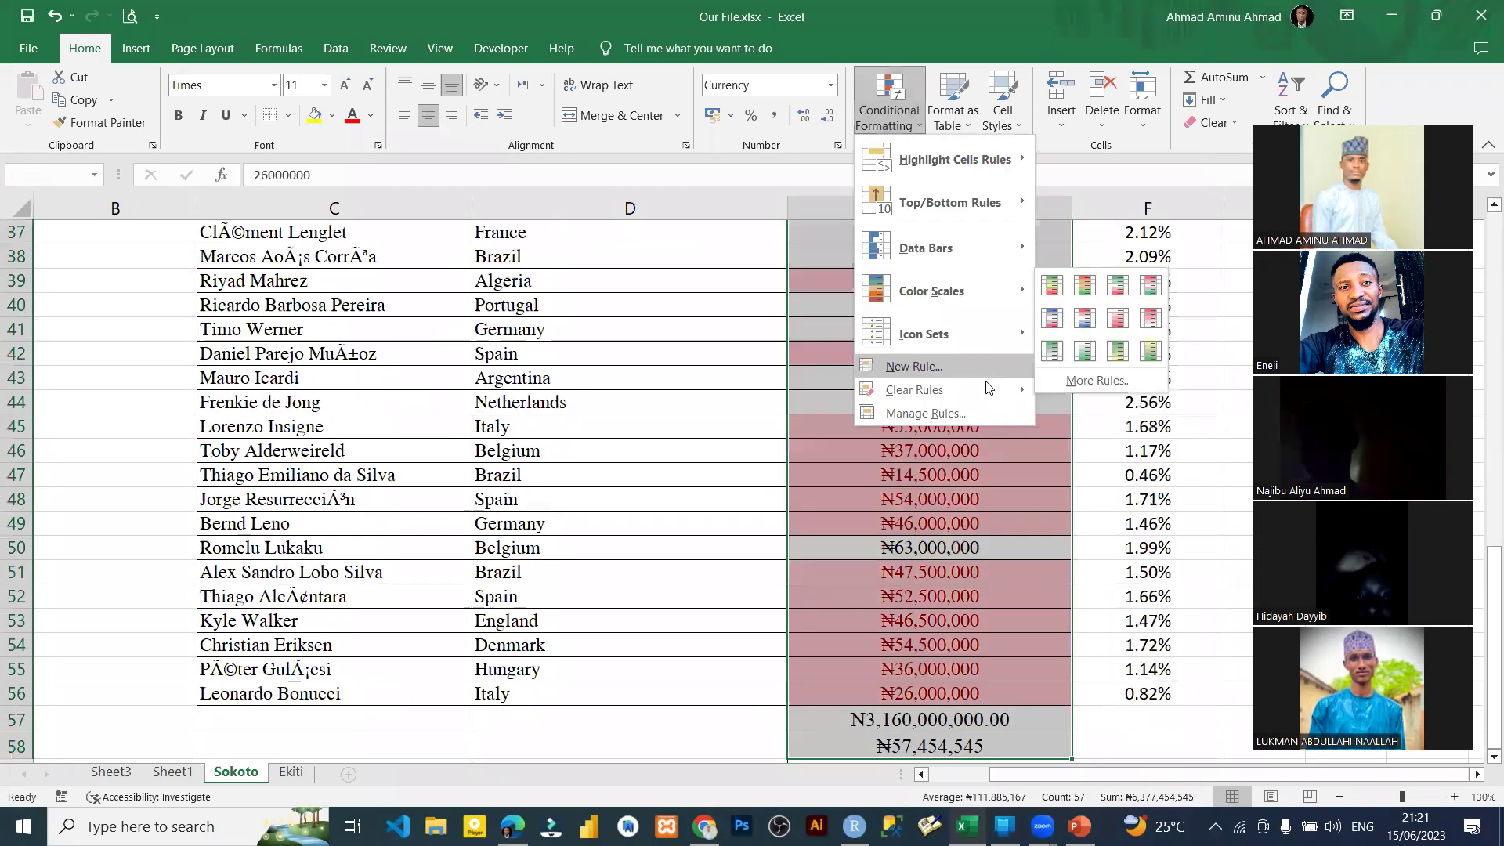
pyautogui.moveTo(991, 389)
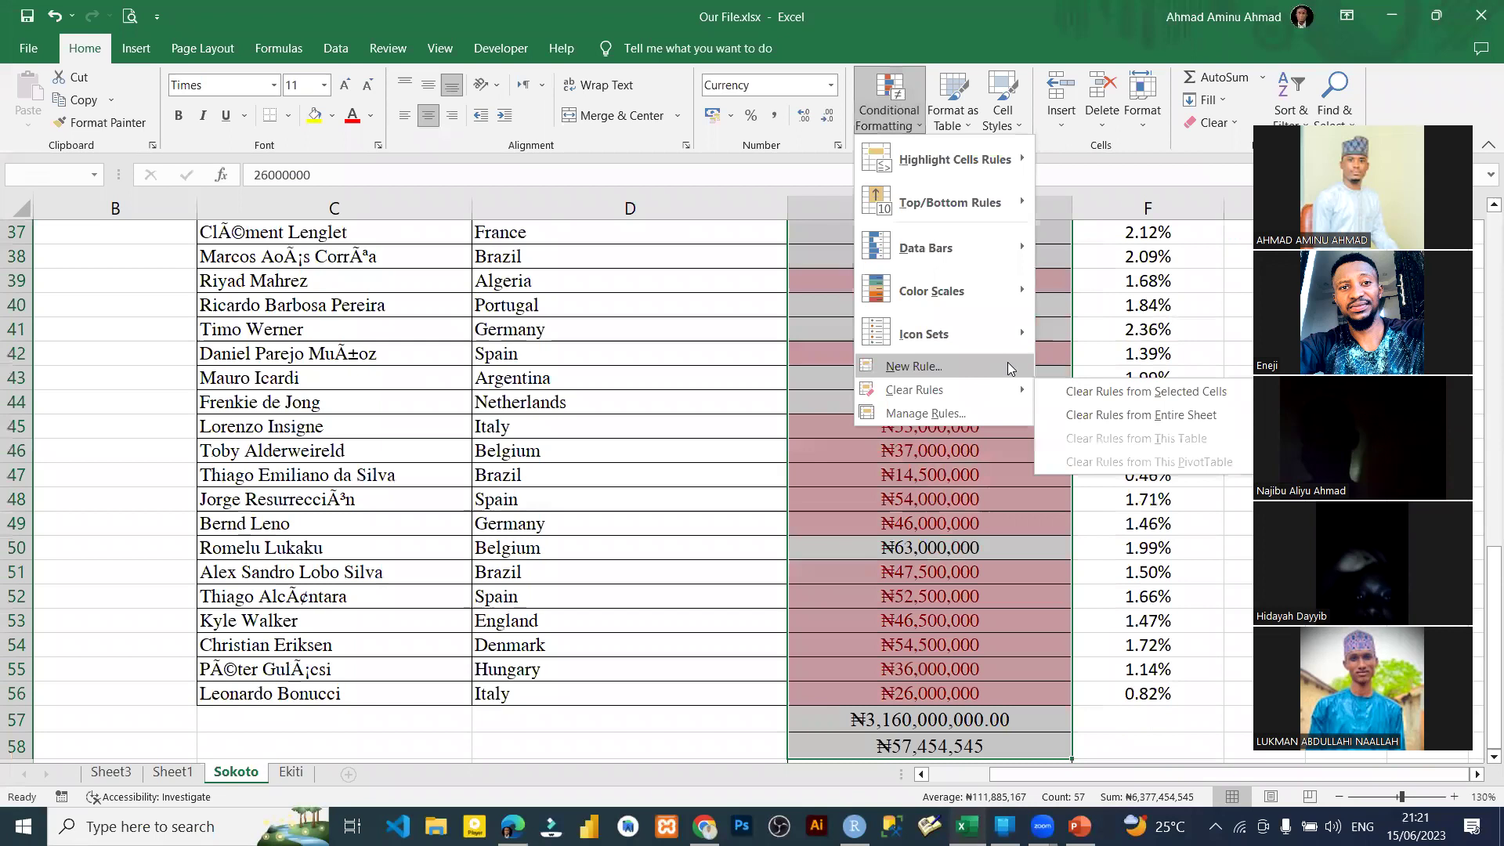
pyautogui.click(1111, 391)
pyautogui.click(889, 102)
pyautogui.moveTo(920, 263)
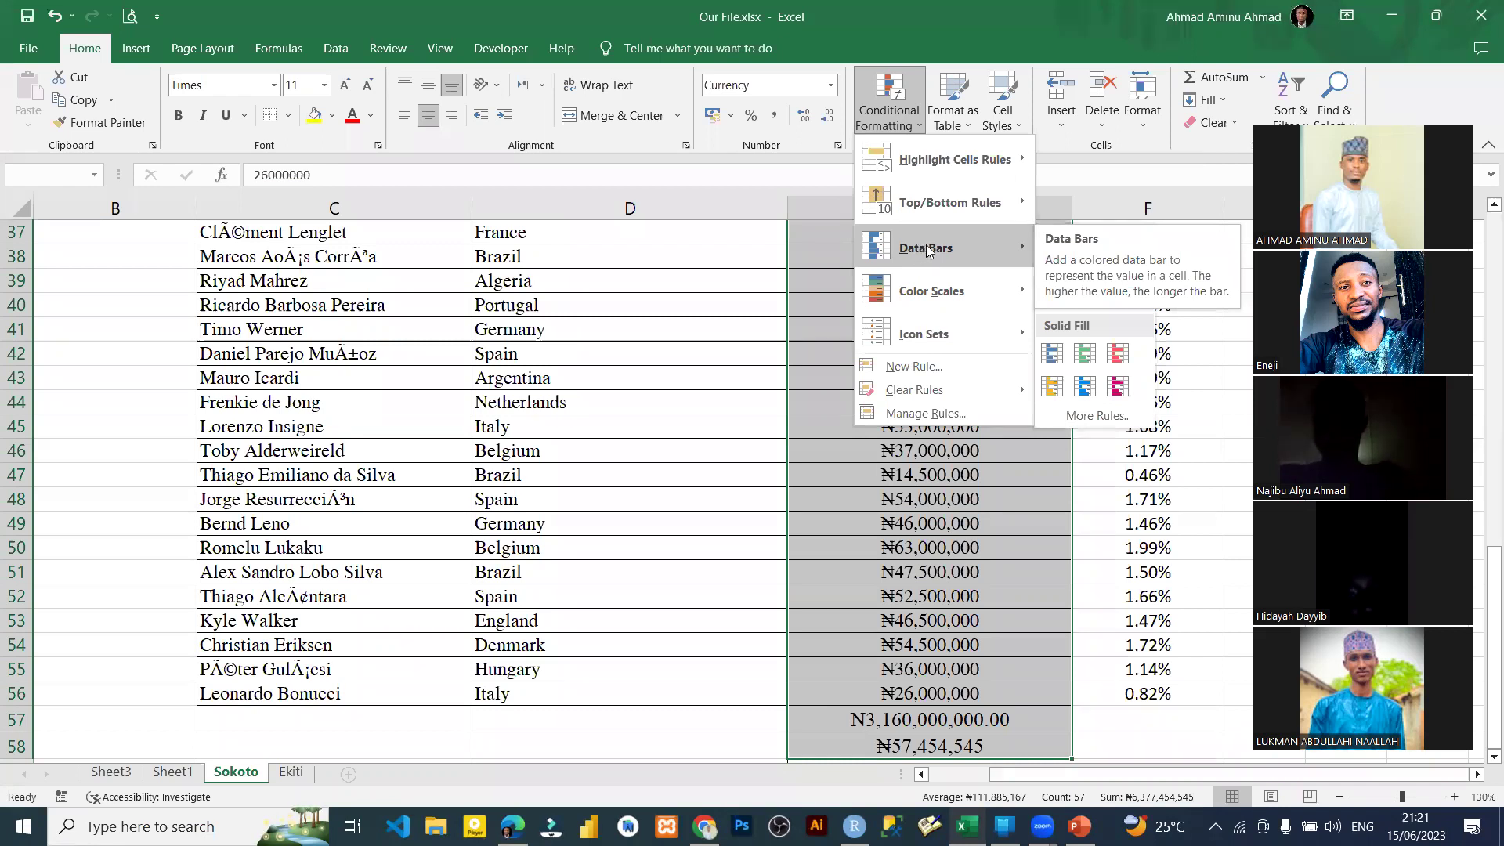
pyautogui.click(914, 479)
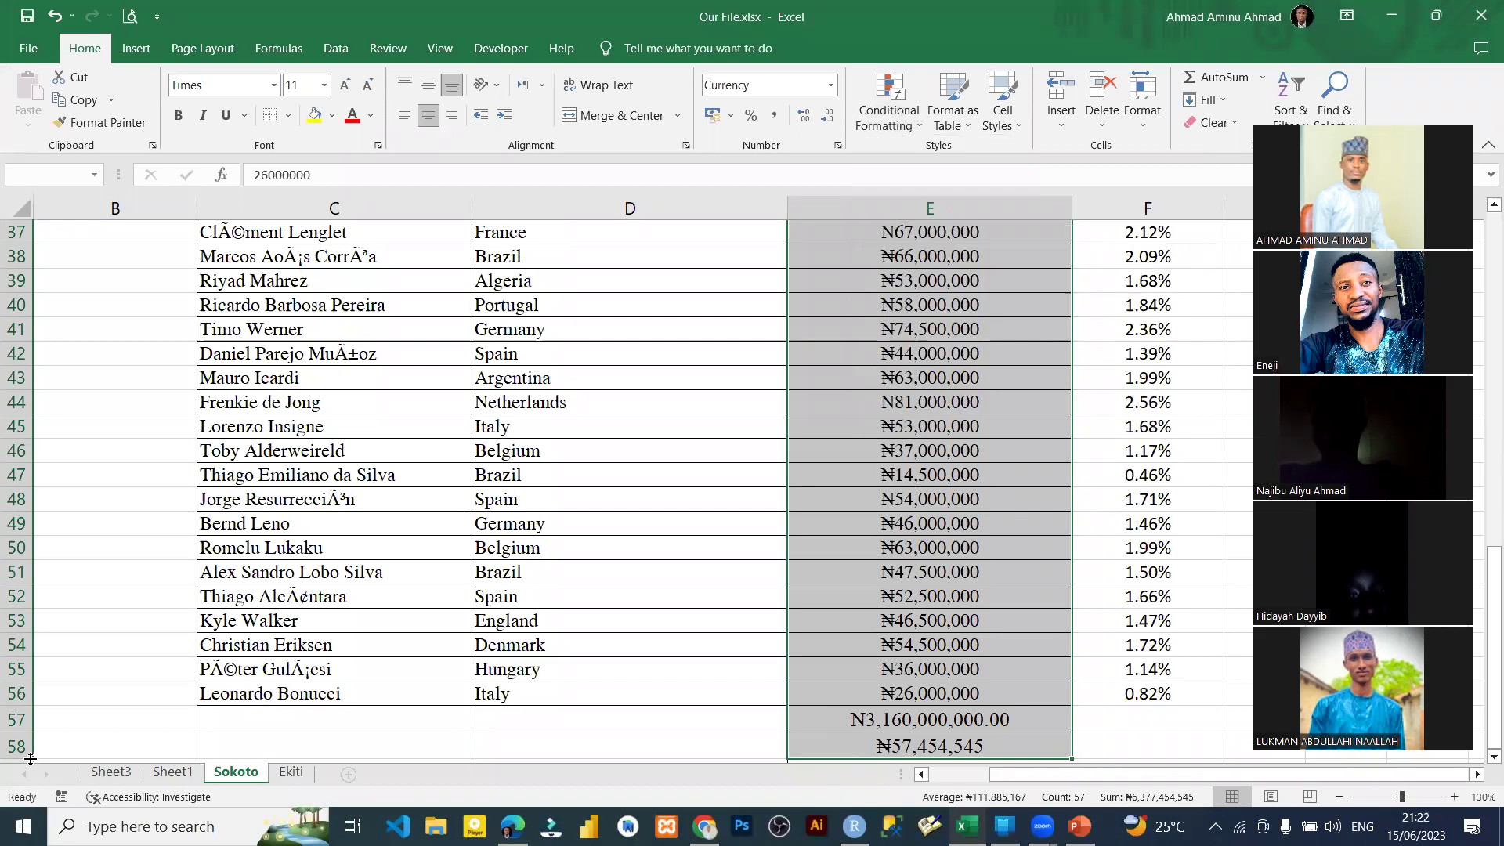
# Step: Delete rows 57 and 58 containing the salary total and average
pyautogui.moveTo(15, 719)
pyautogui.mouseDown()
pyautogui.moveTo(16, 622)
pyautogui.moveTo(16, 745)
pyautogui.mouseUp()
pyautogui.rightClick(5, 750)
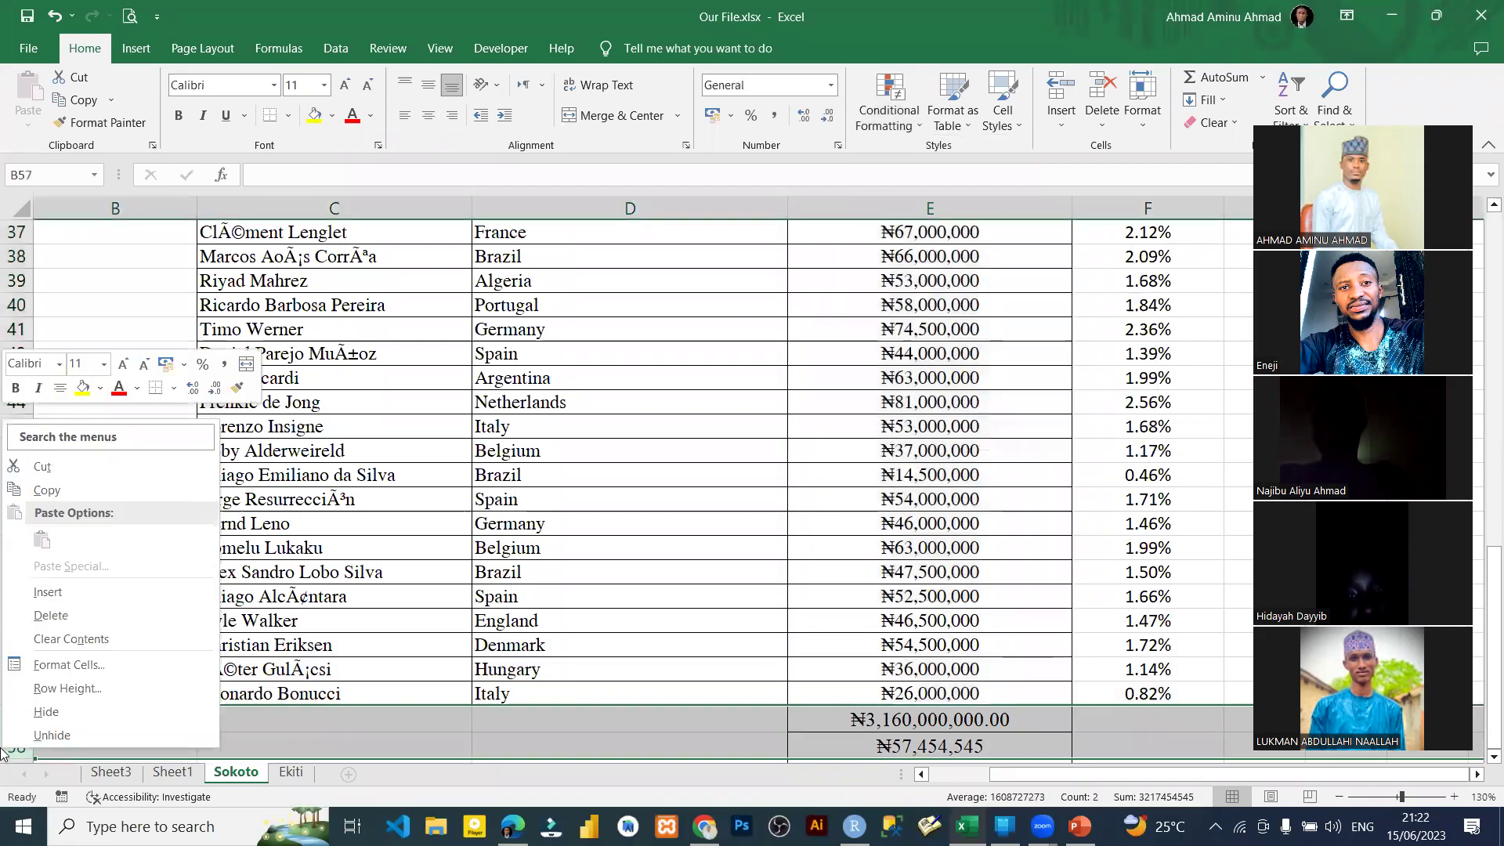
pyautogui.click(145, 736)
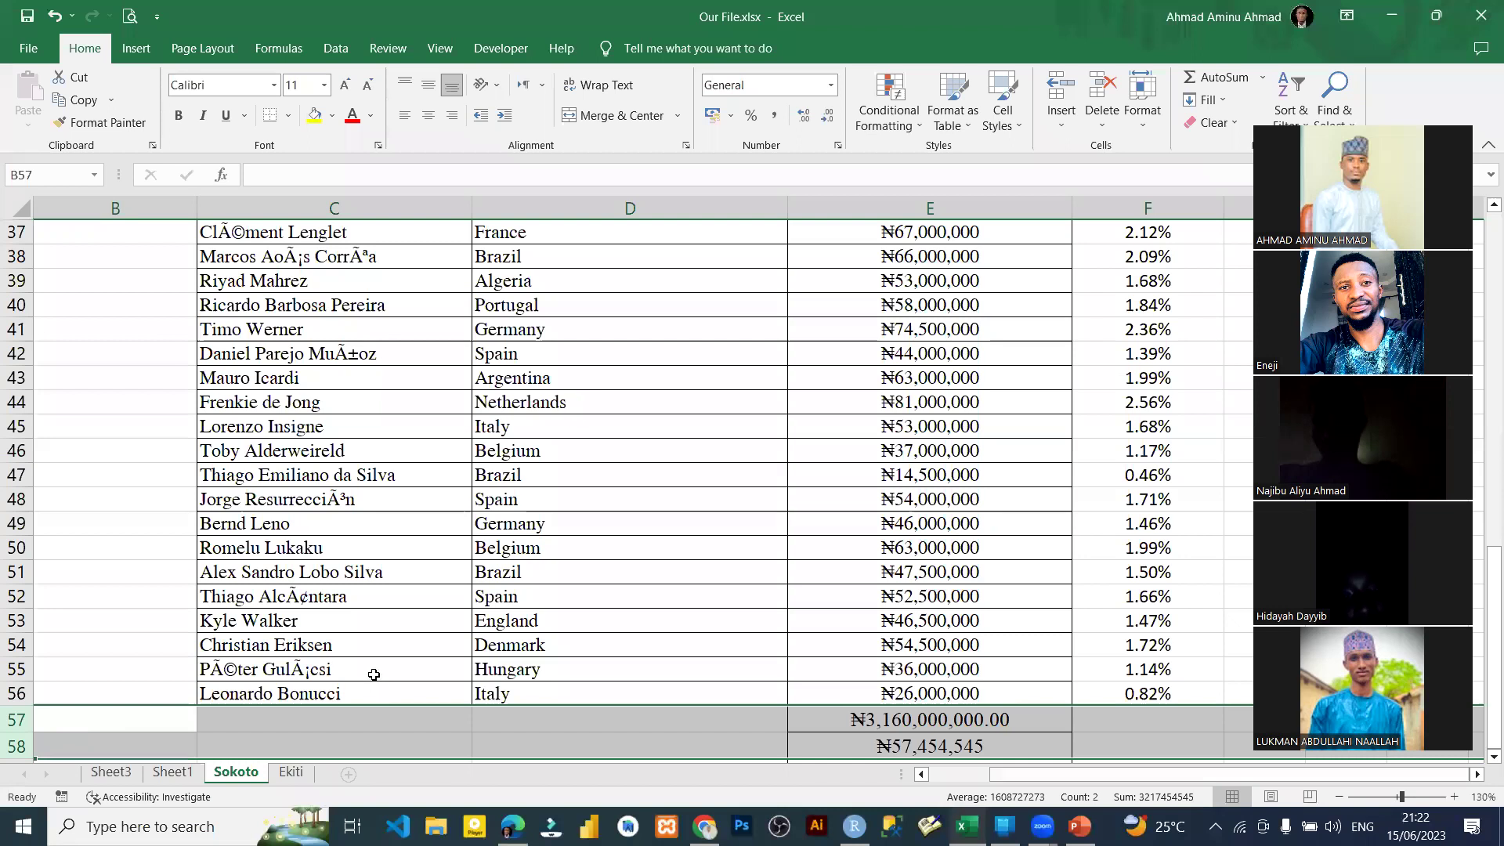
pyautogui.hotkey('ctrl', '-')
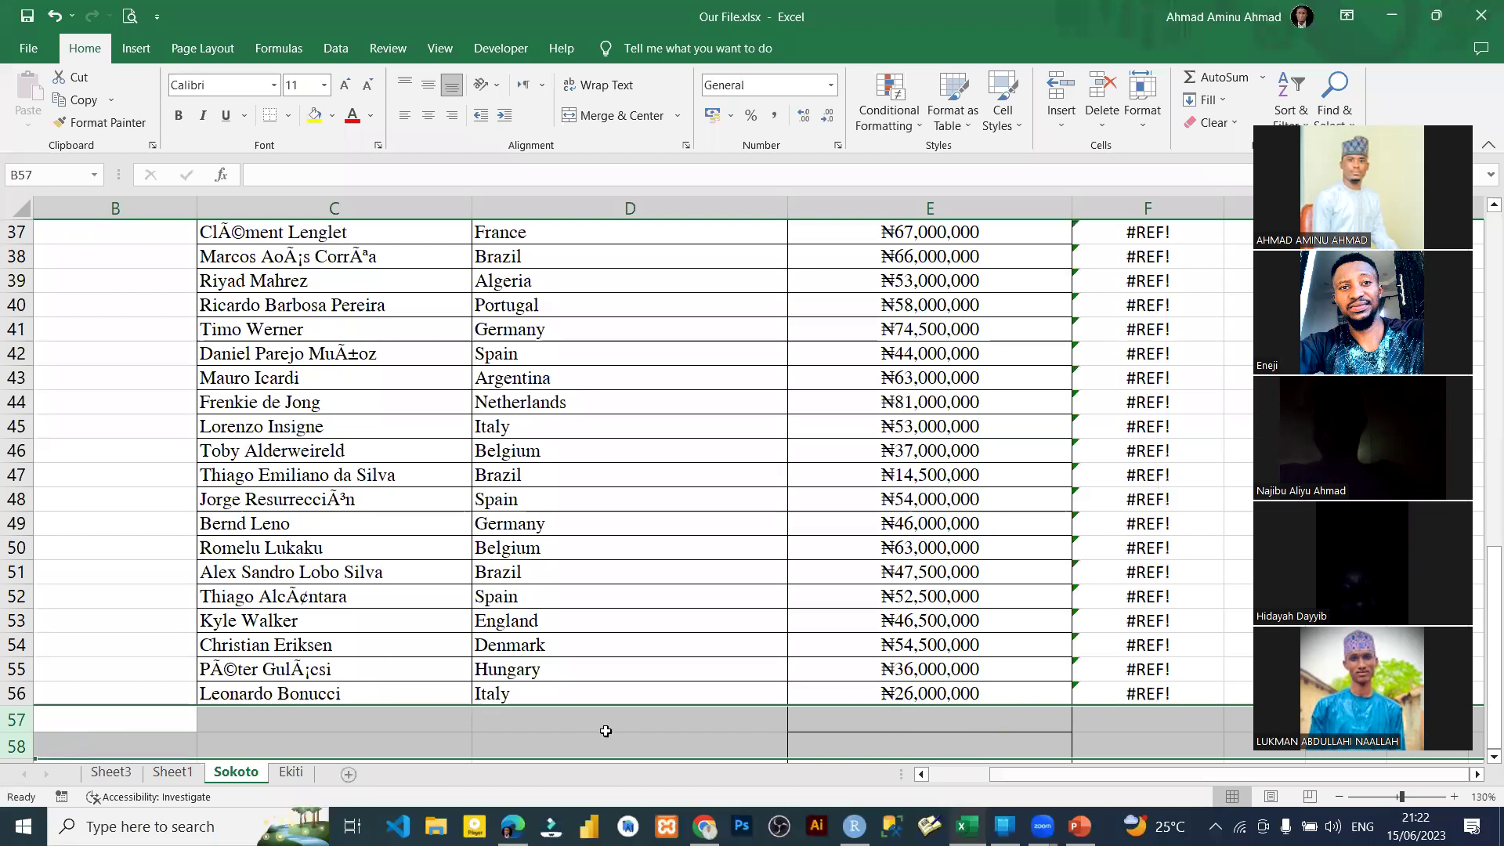
# Step: Delete the percentage column F and the empty ID column B
pyautogui.click(1123, 207)
pyautogui.rightClick(1123, 207)
pyautogui.press('d')
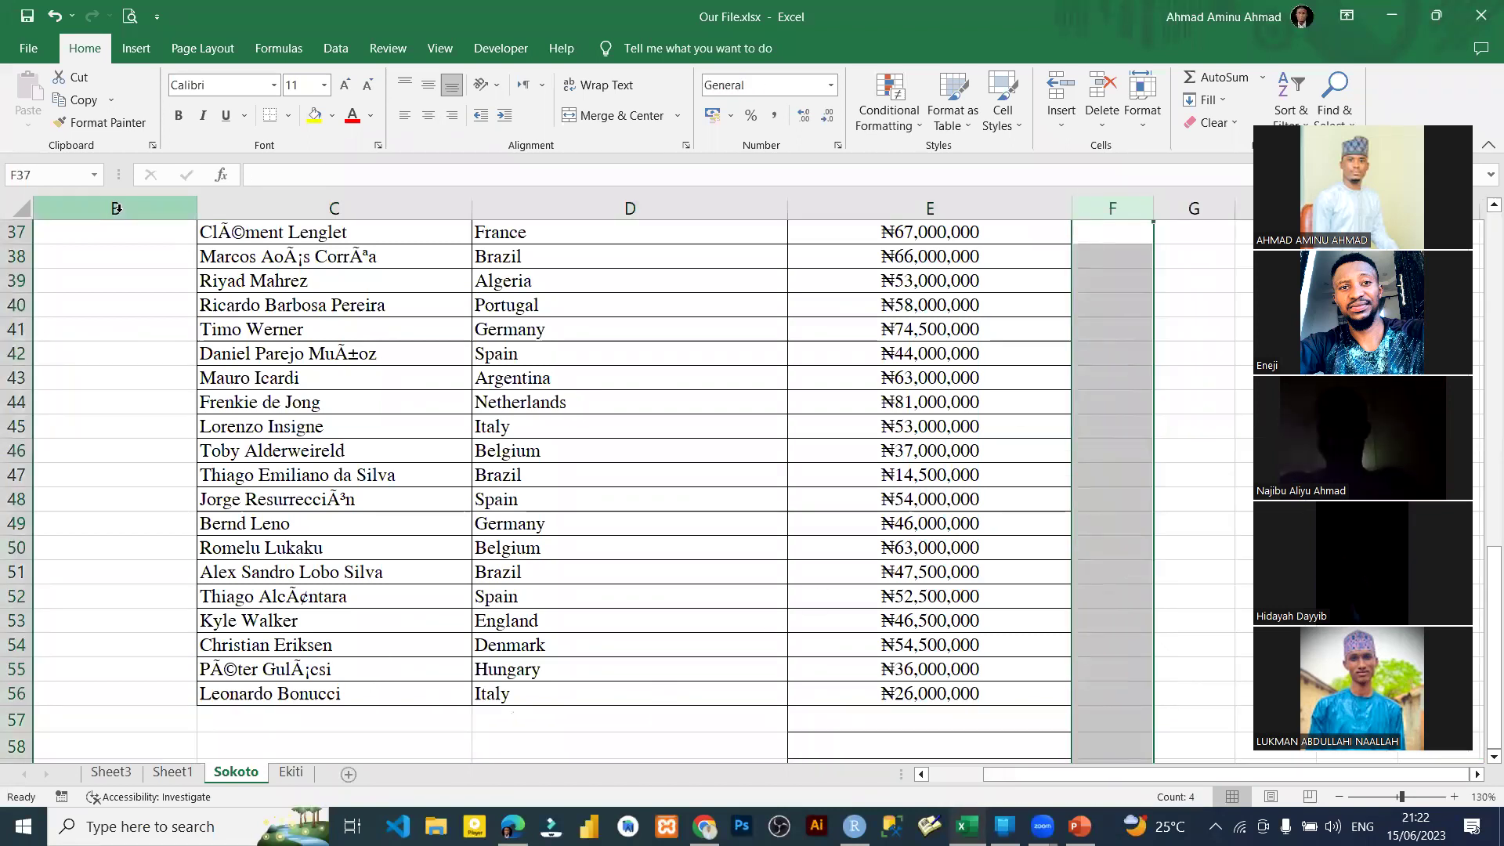
pyautogui.click(116, 208)
pyautogui.rightClick(116, 208)
pyautogui.click(184, 408)
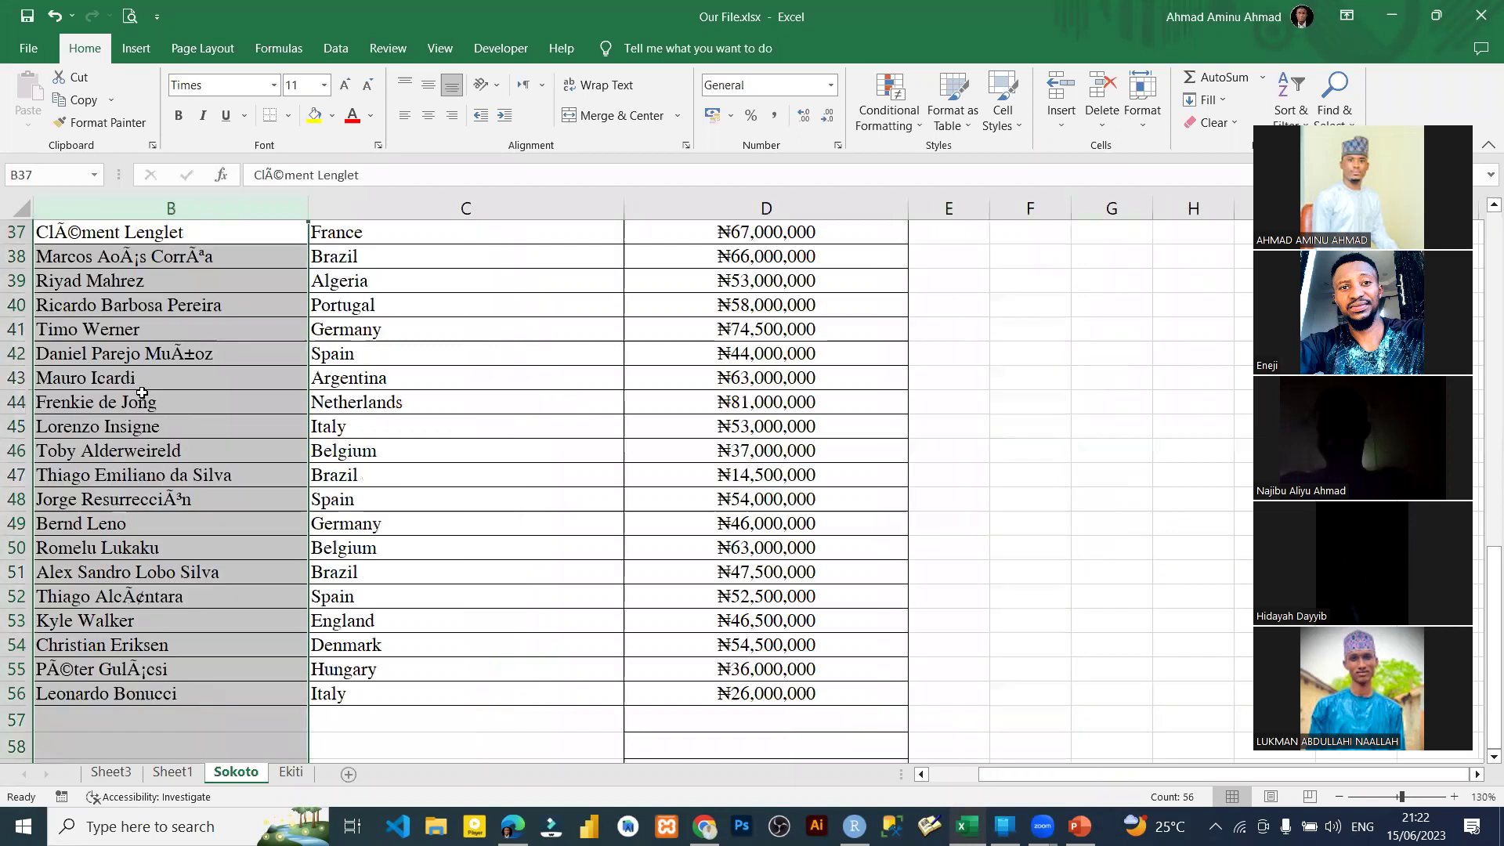
# Step: Undo the deletion of the S/N column
pyautogui.hotkey('ctrl', 'Home')
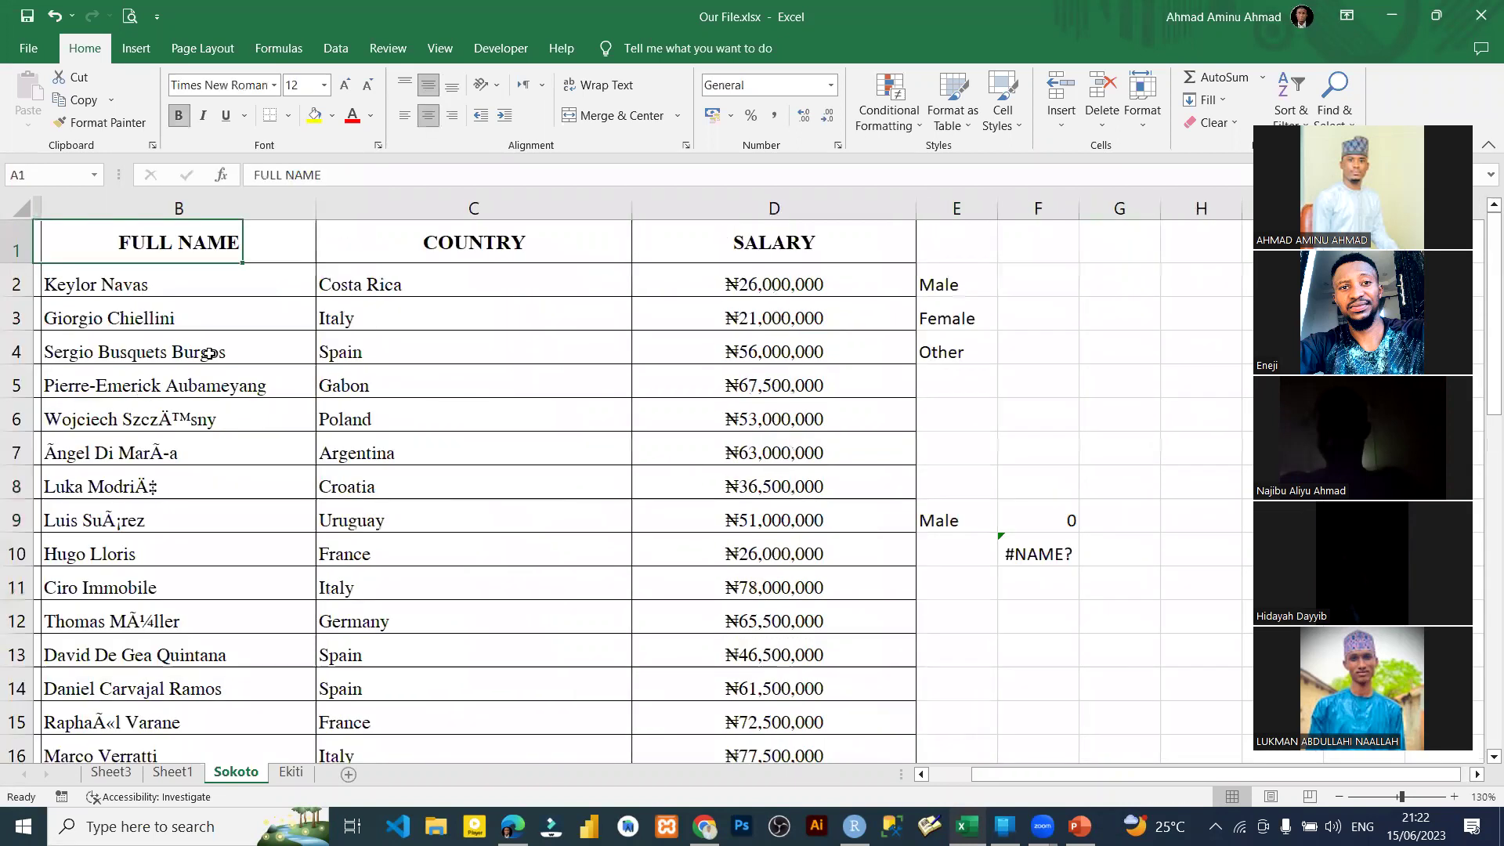
pyautogui.hotkey('ctrl', 'z')
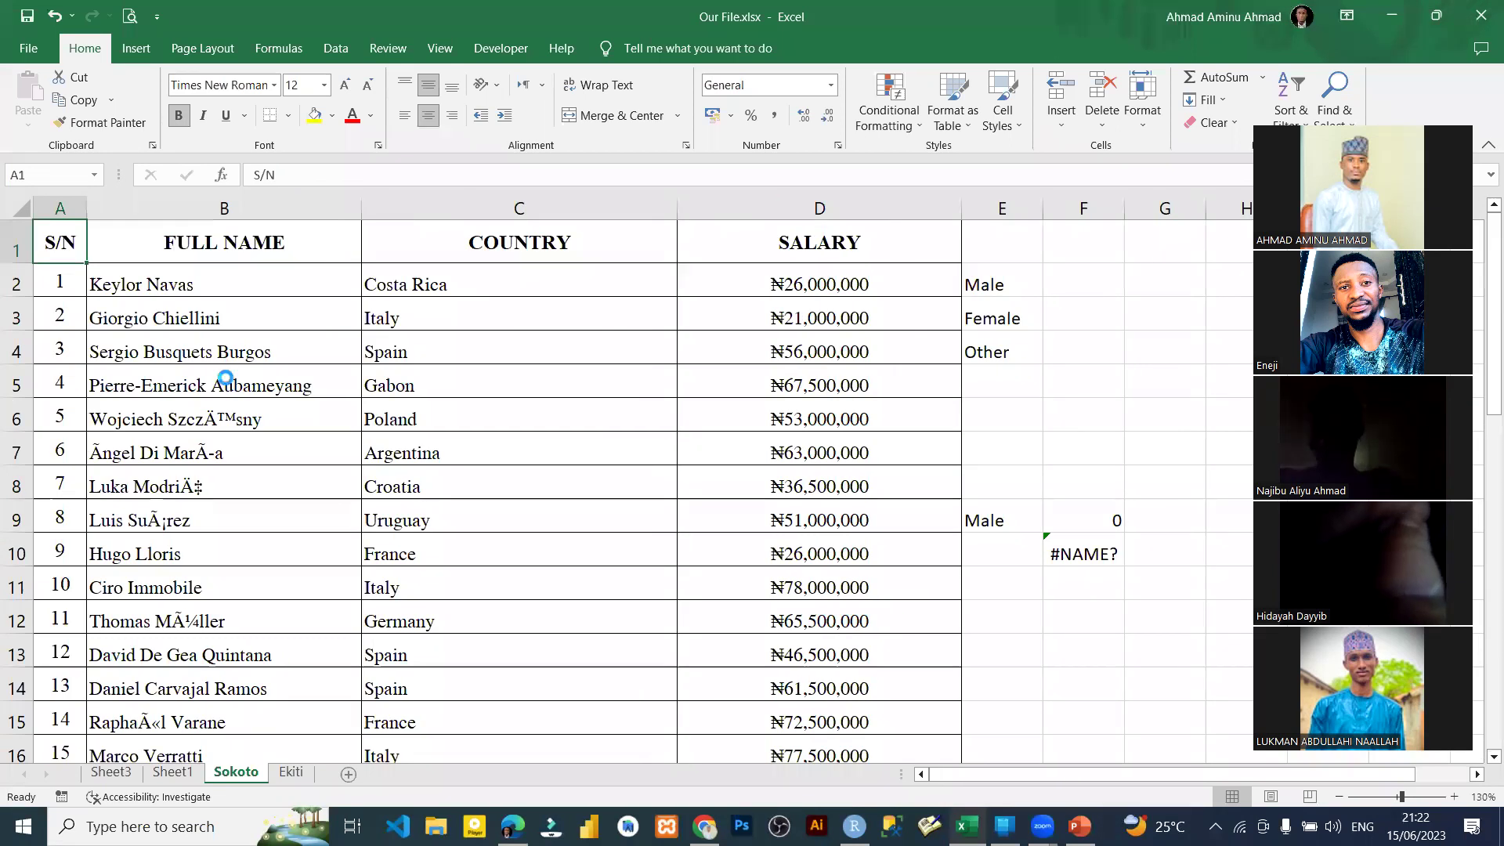
pyautogui.hotkey('ctrl', 't')
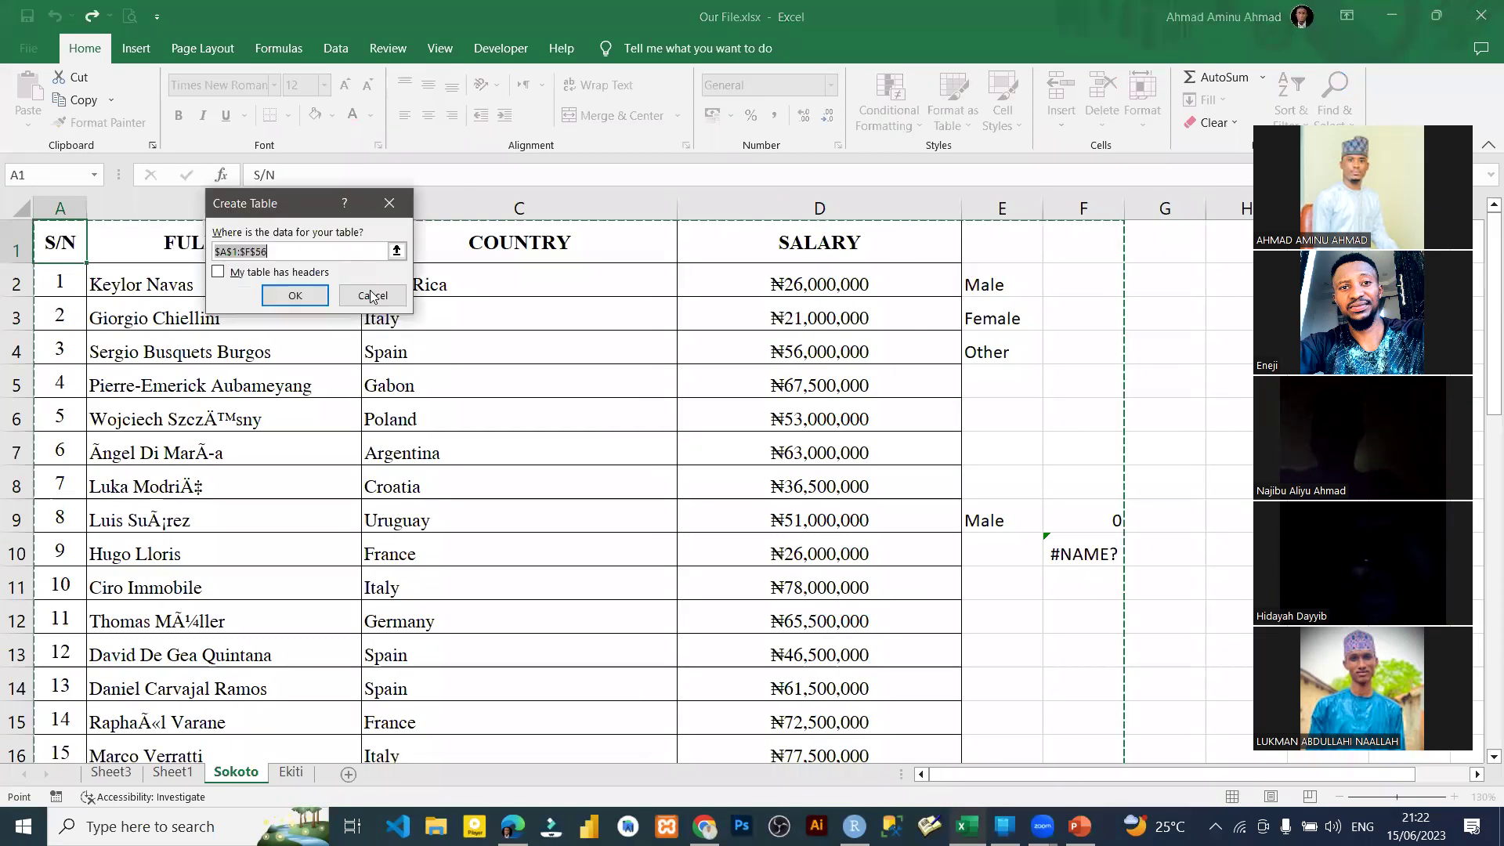
pyautogui.press('Escape')
# Step: Clear the leftover entries in columns E and F, and convert the S/N to SALARY data into a table with headers
pyautogui.moveTo(1008, 204); pyautogui.dragTo(1105, 199)
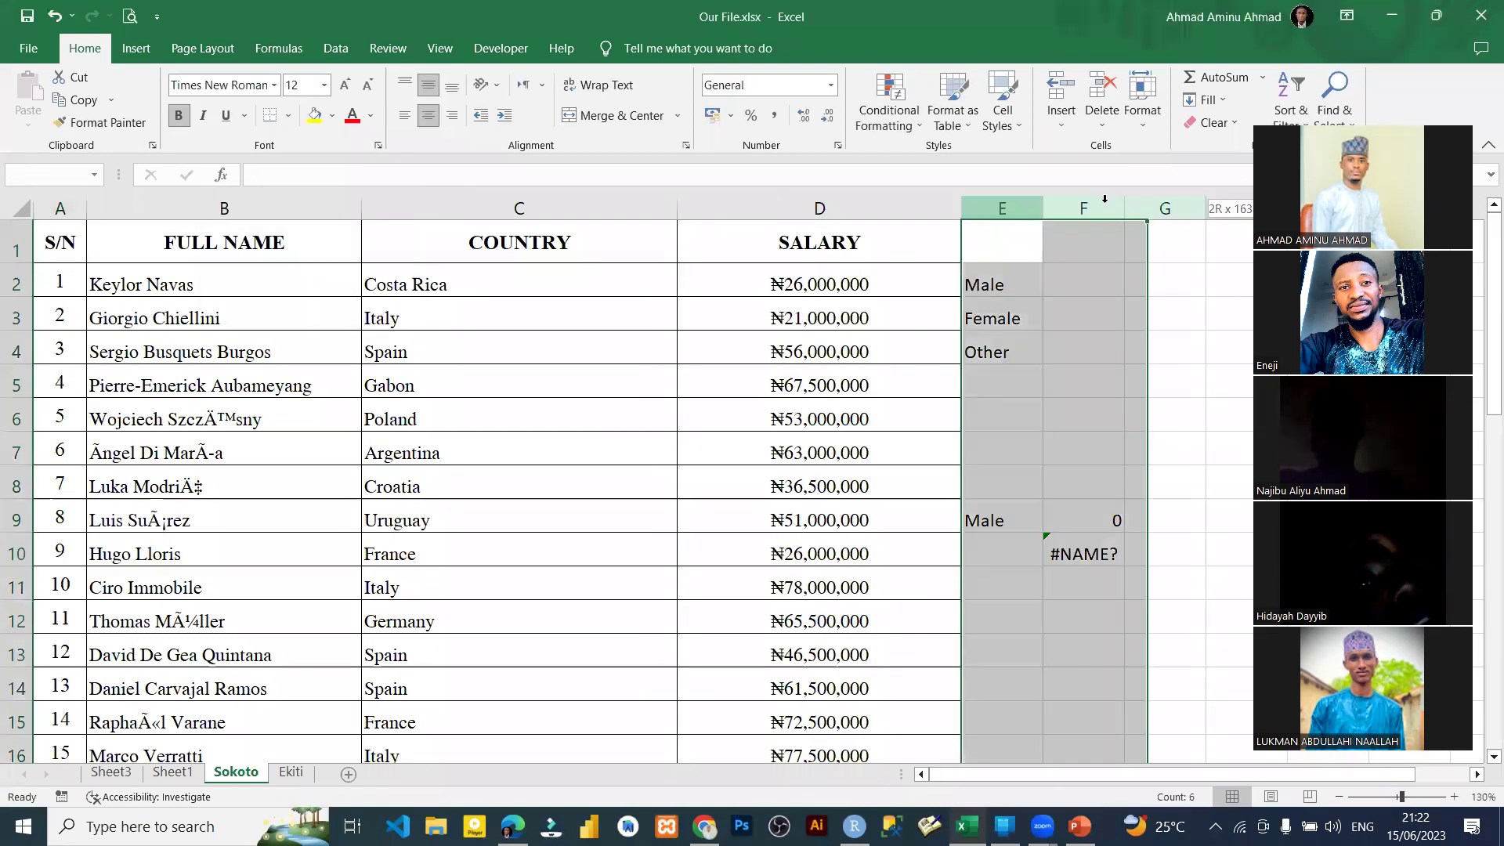
pyautogui.press('Delete')
pyautogui.click(368, 350)
pyautogui.hotkey('ctrl', 't')
pyautogui.click(259, 298)
pyautogui.click(854, 405)
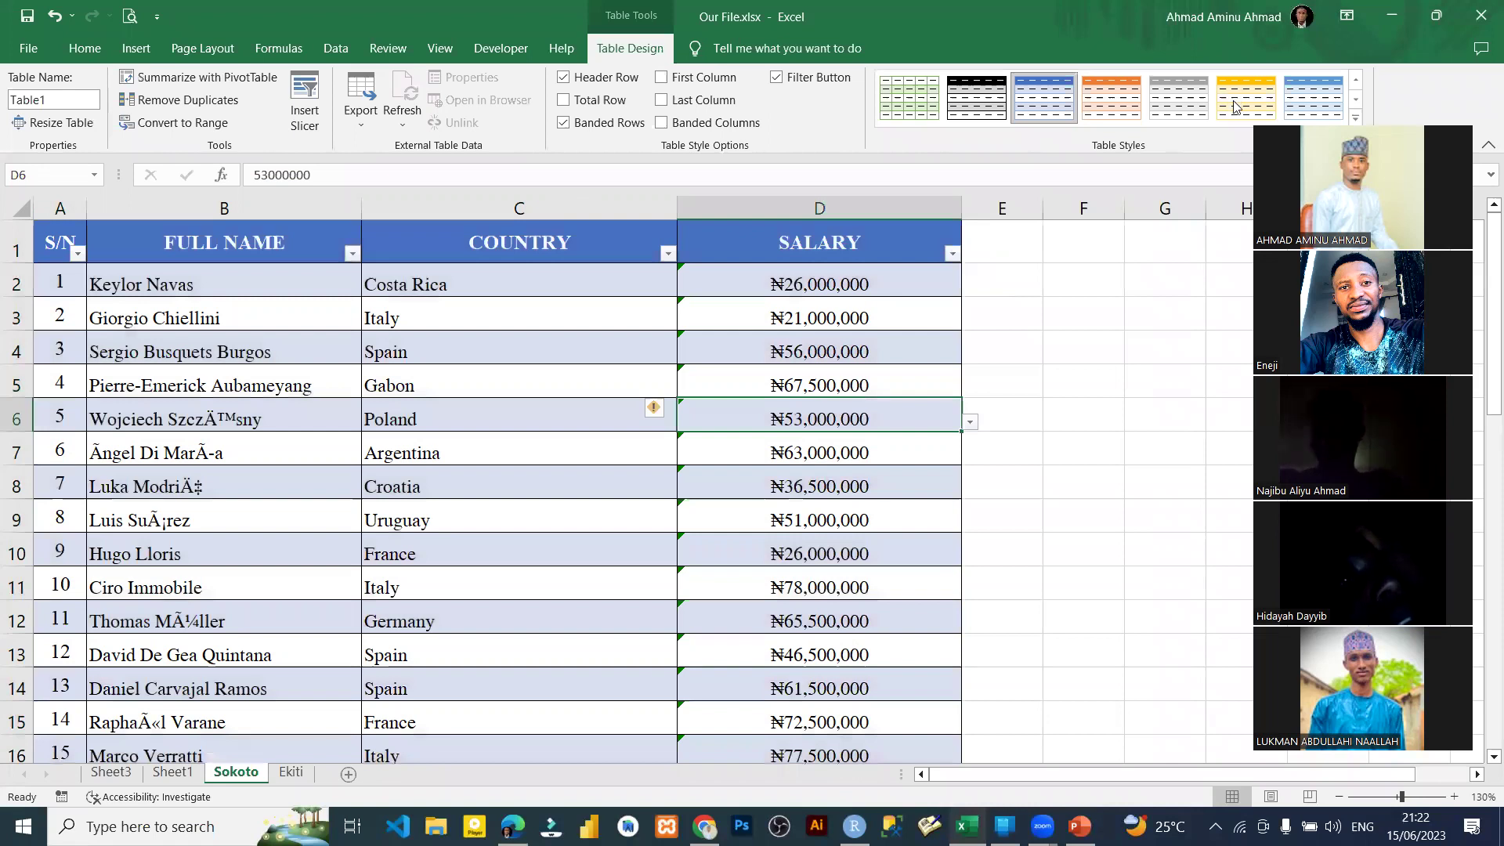
# Step: Turn off the filter buttons in the table's header row
pyautogui.press('Left')
pyautogui.hotkey('ctrl', 'space')
pyautogui.hotkey('ctrl', 'space')
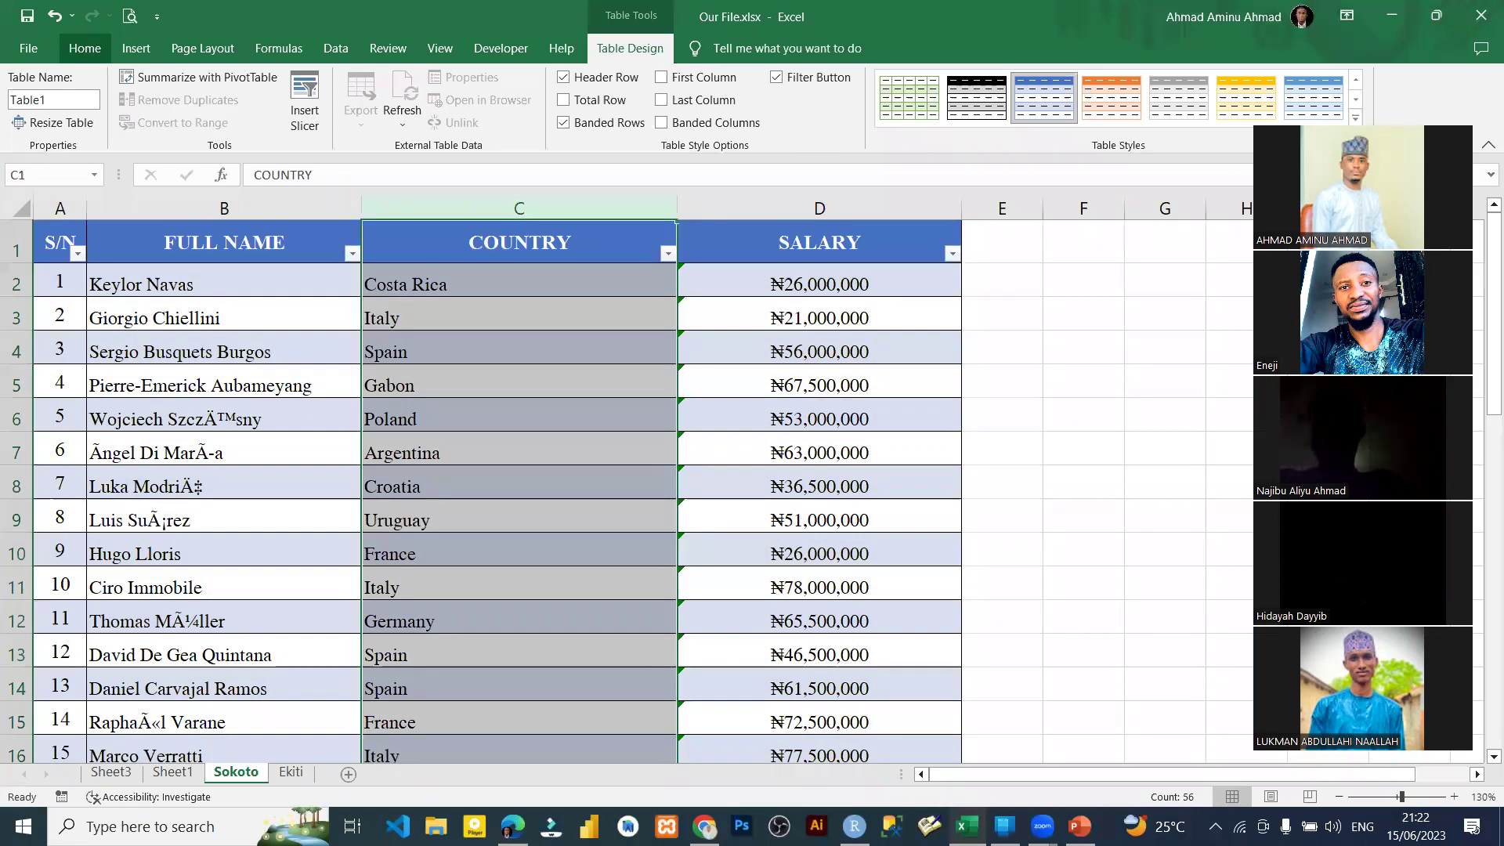
pyautogui.hotkey('alt', 'h')
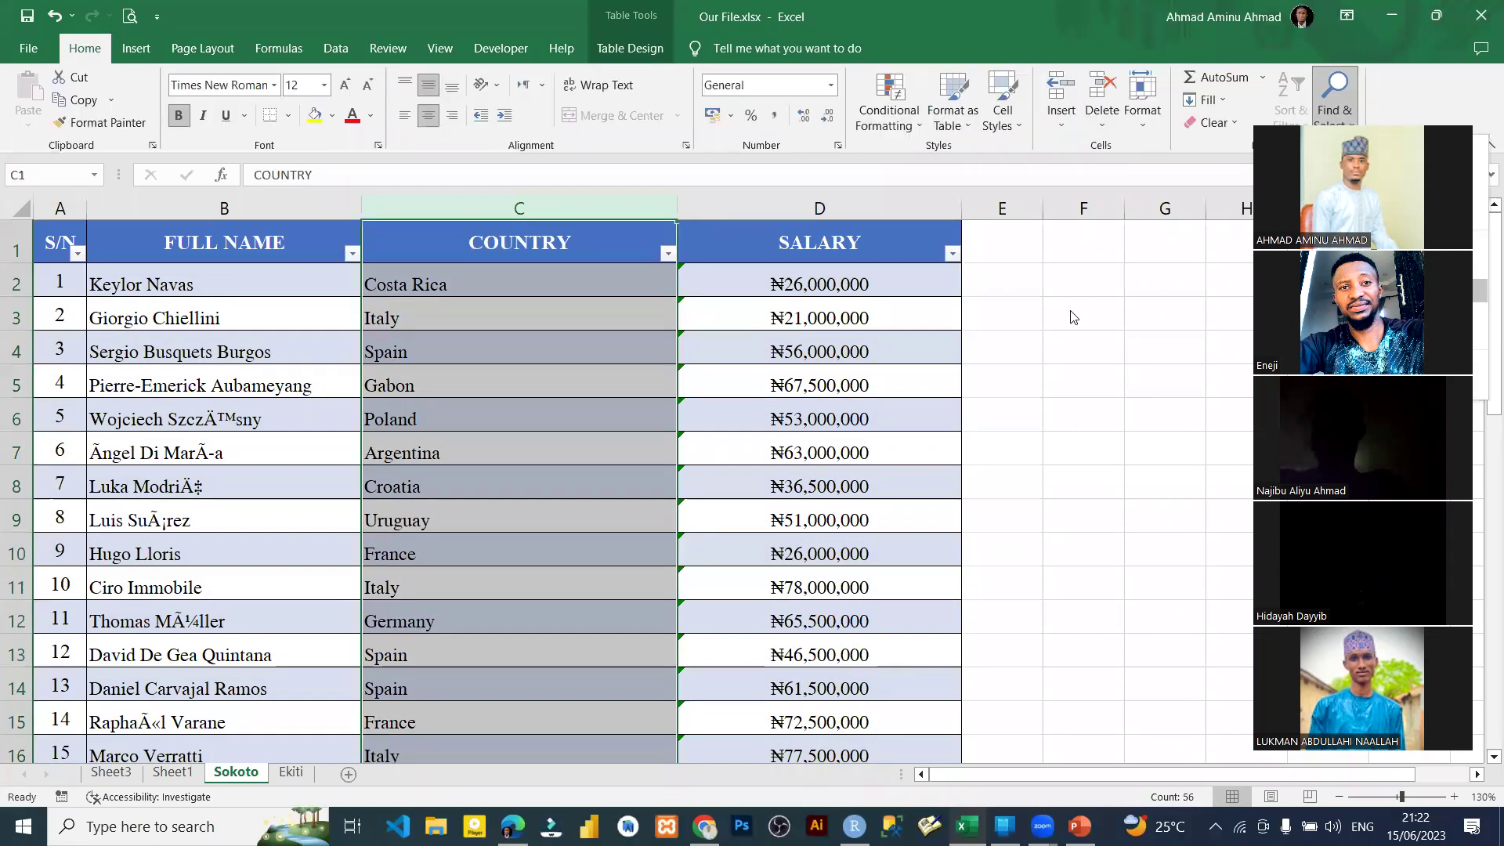
pyautogui.click(850, 243)
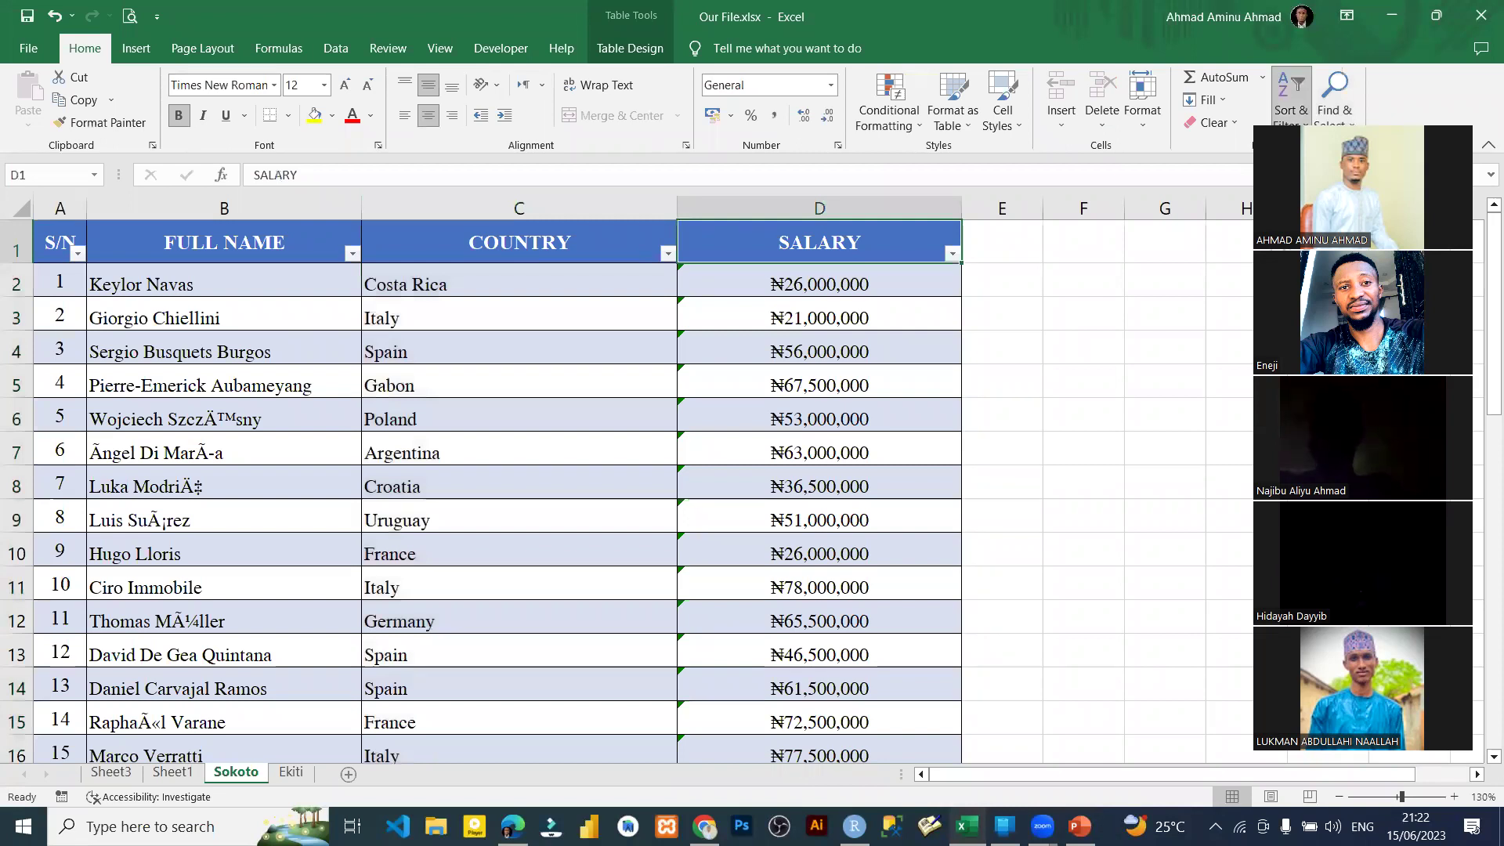
pyautogui.click(946, 343)
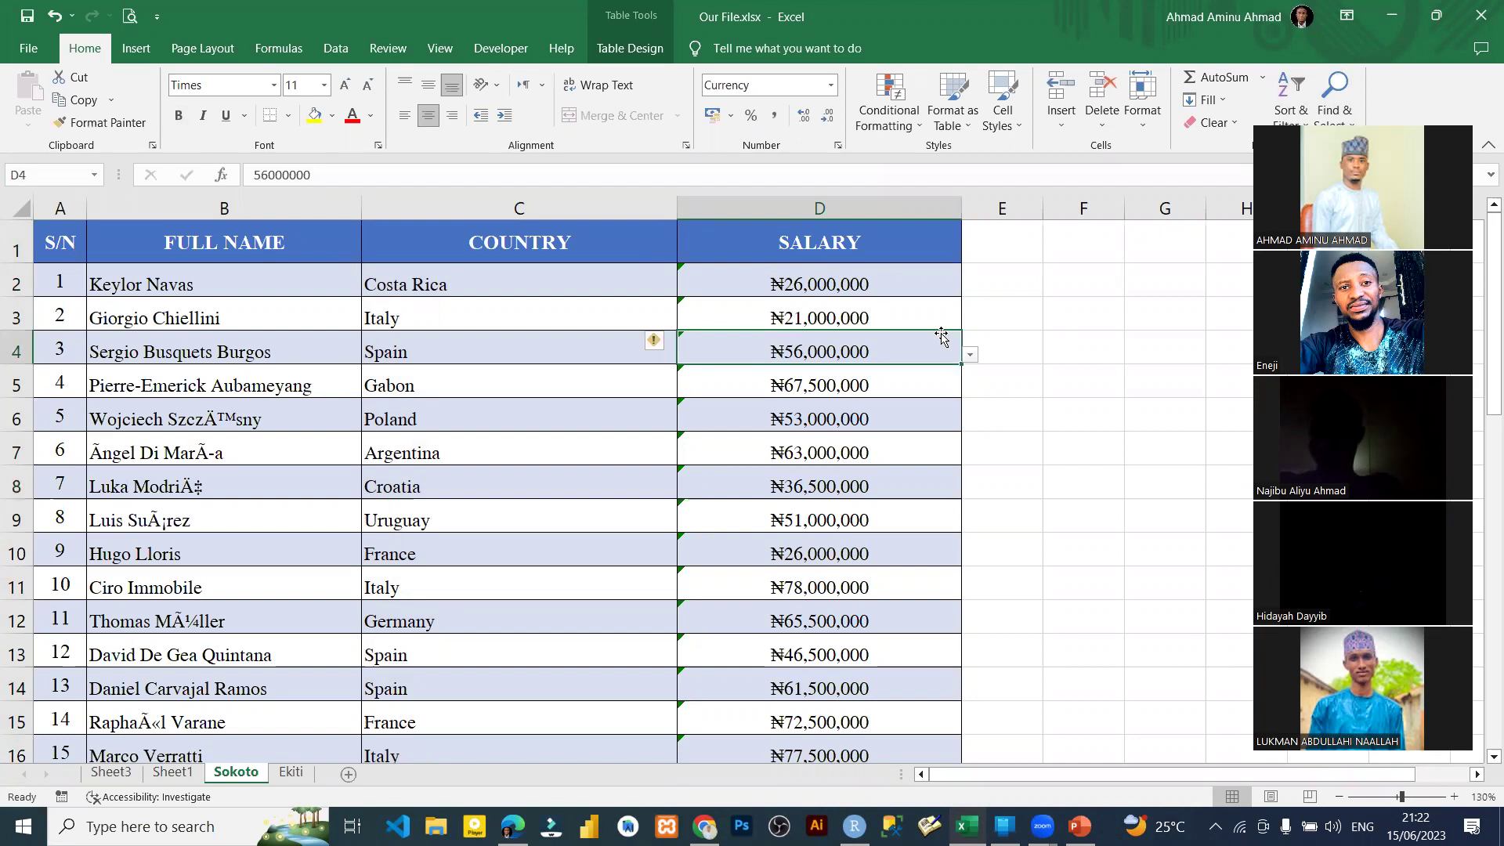
pyautogui.click(443, 414)
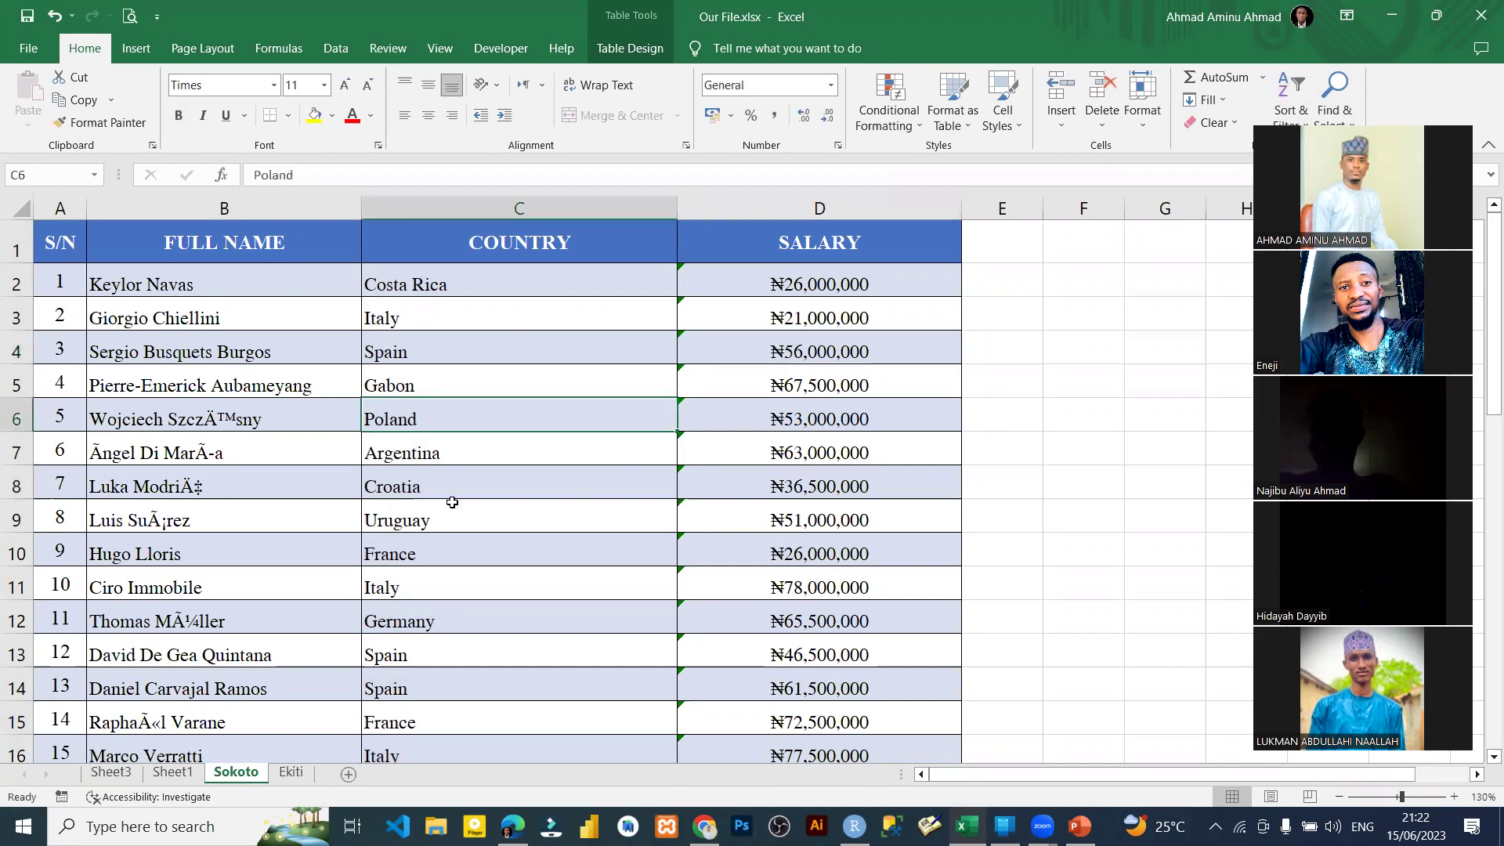
# Step: Apply blue gradient fill data bars to the salaries in D2:D56 and review them up to the first row
pyautogui.moveTo(836, 275); pyautogui.dragTo(846, 622)
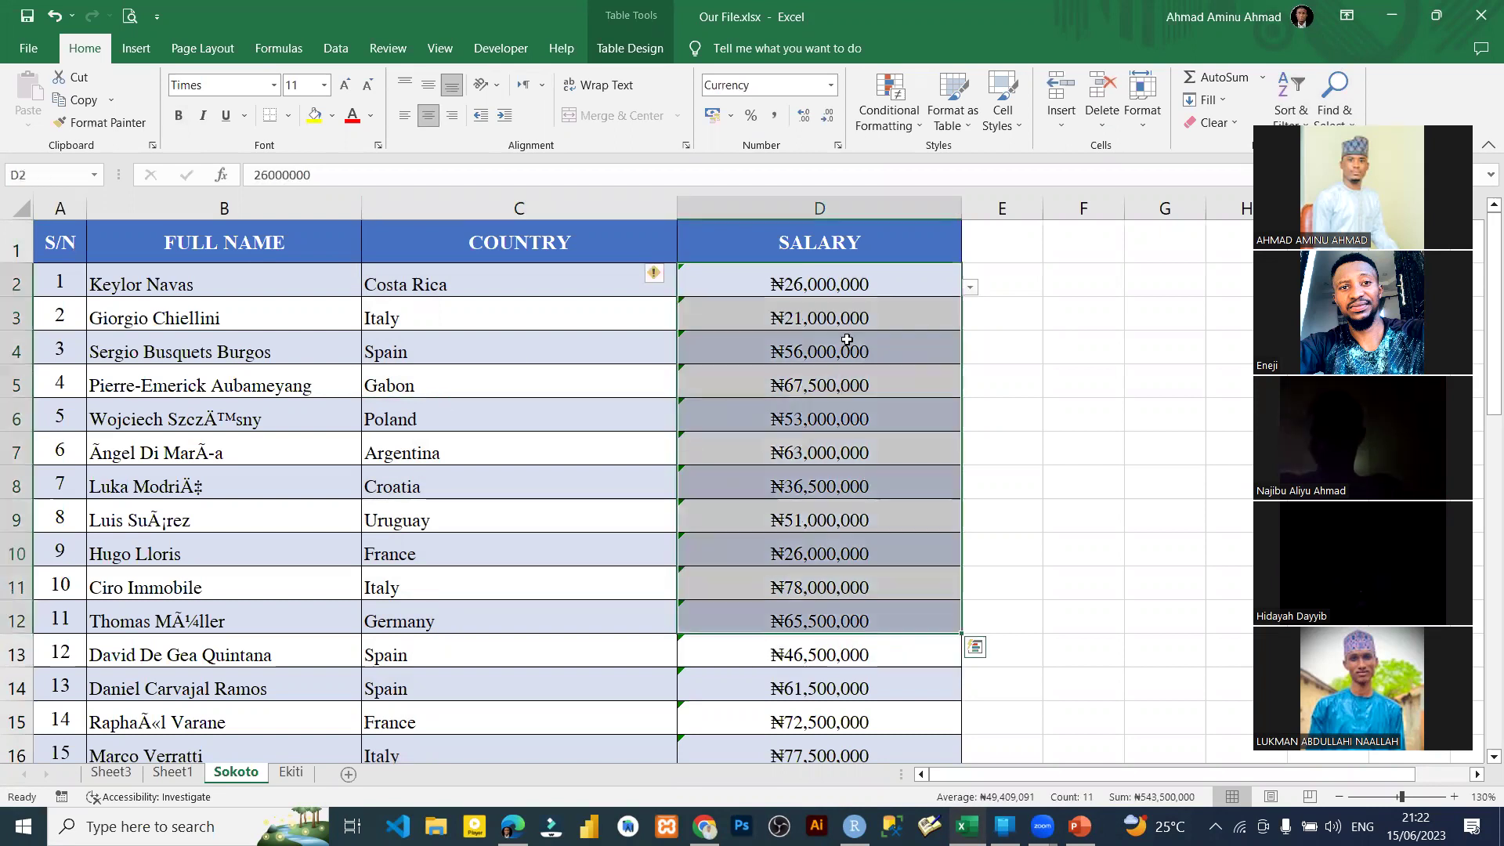
pyautogui.hotkey('ctrl', 'shift', 'Down')
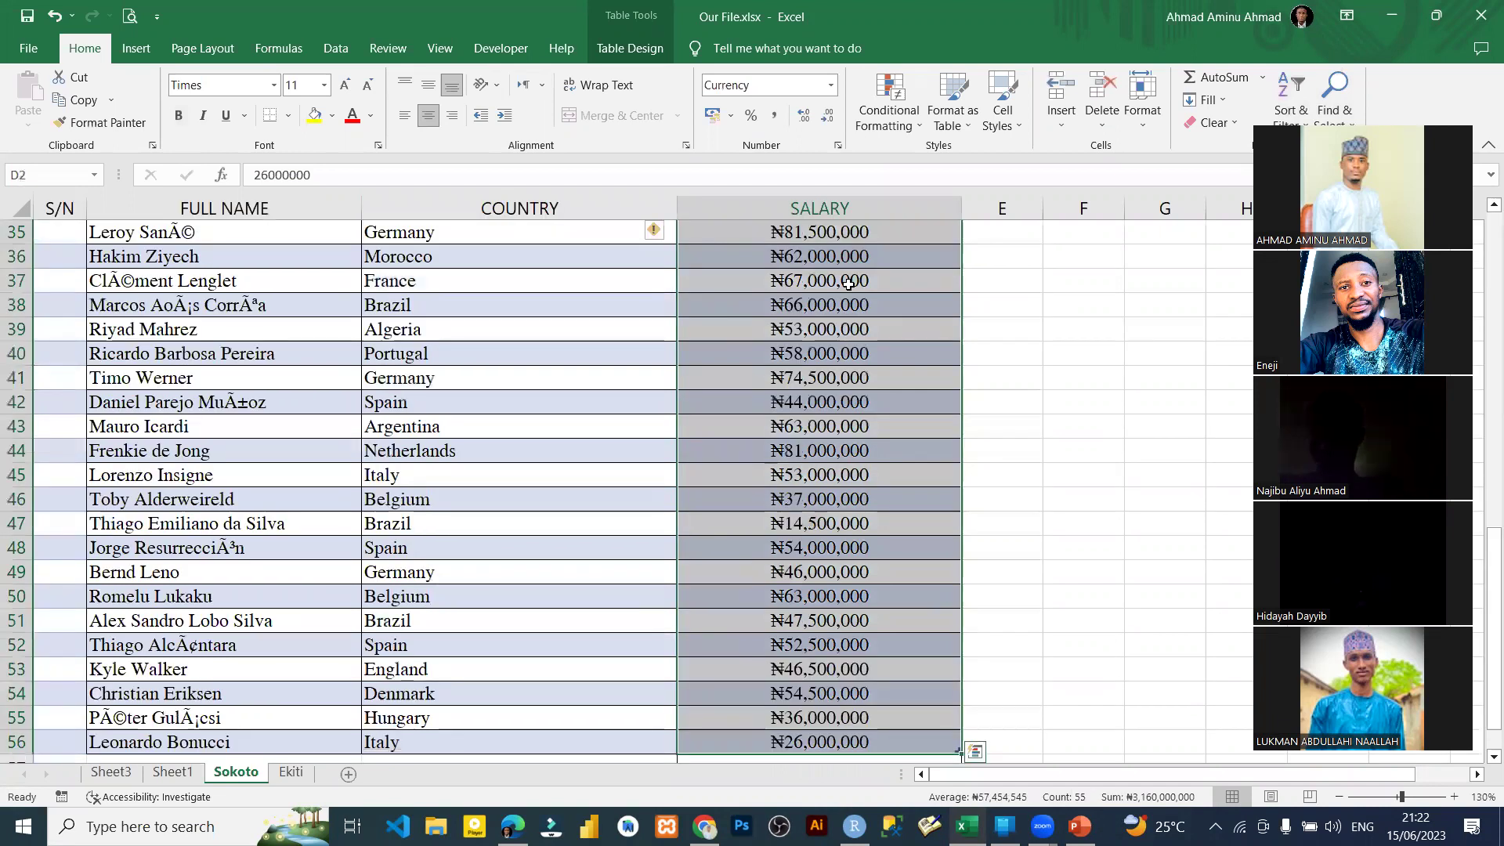
pyautogui.click(889, 102)
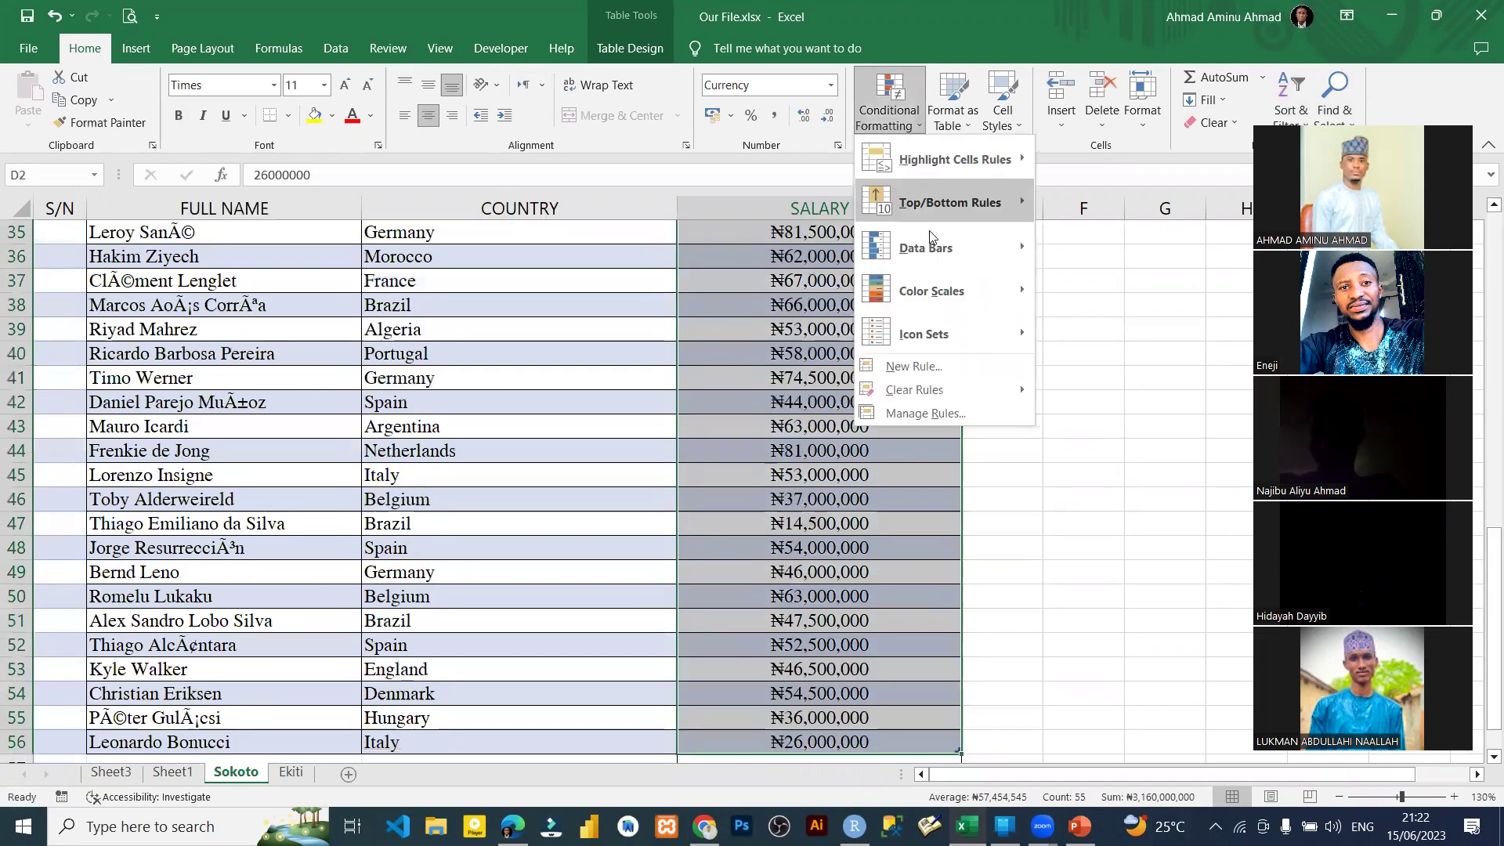
pyautogui.moveTo(937, 248)
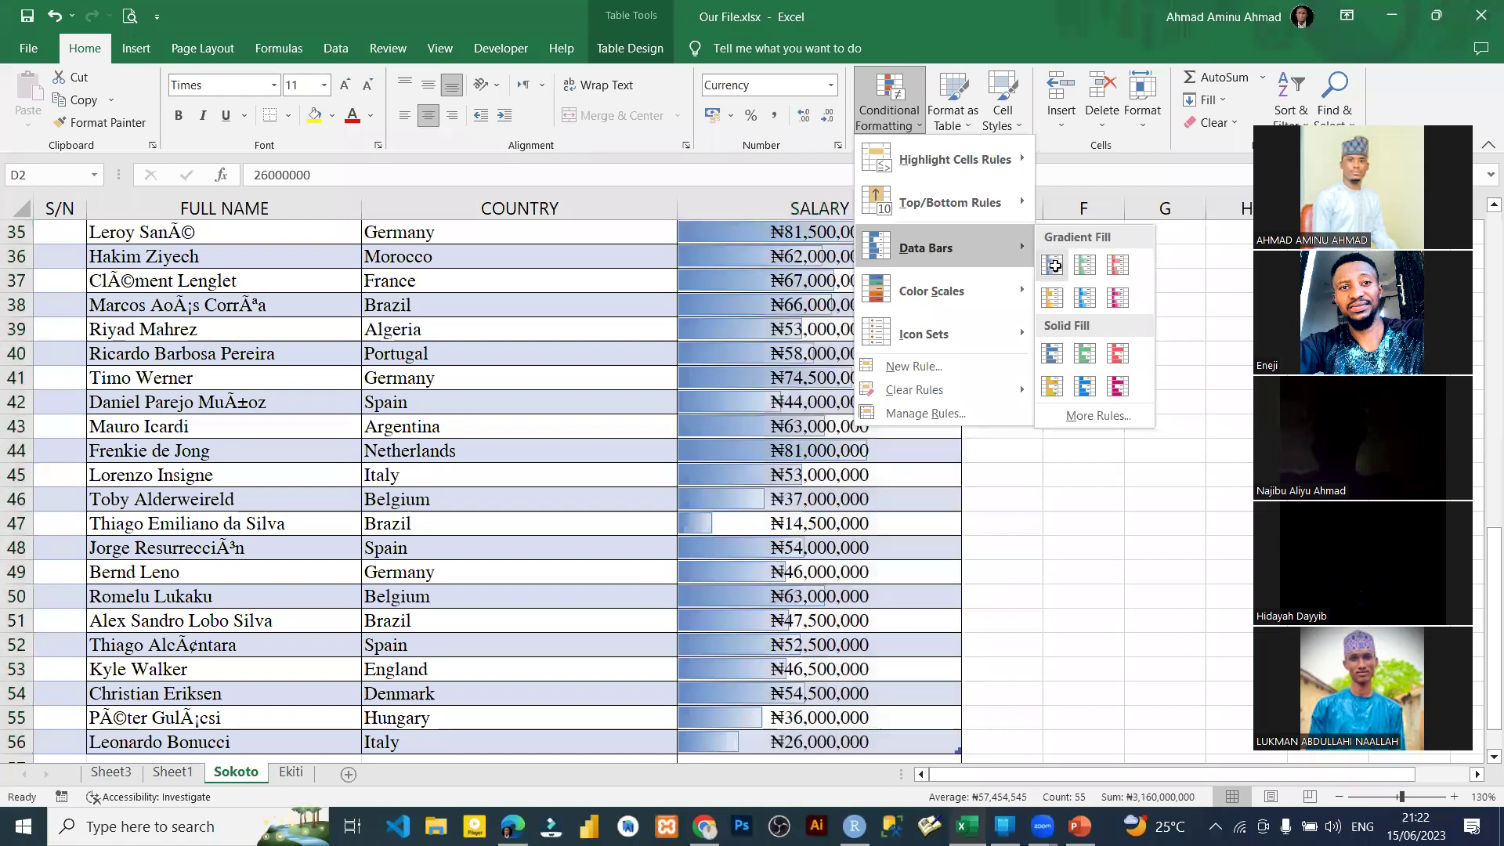
pyautogui.click(1015, 427)
pyautogui.scroll(5, 1006, 348)
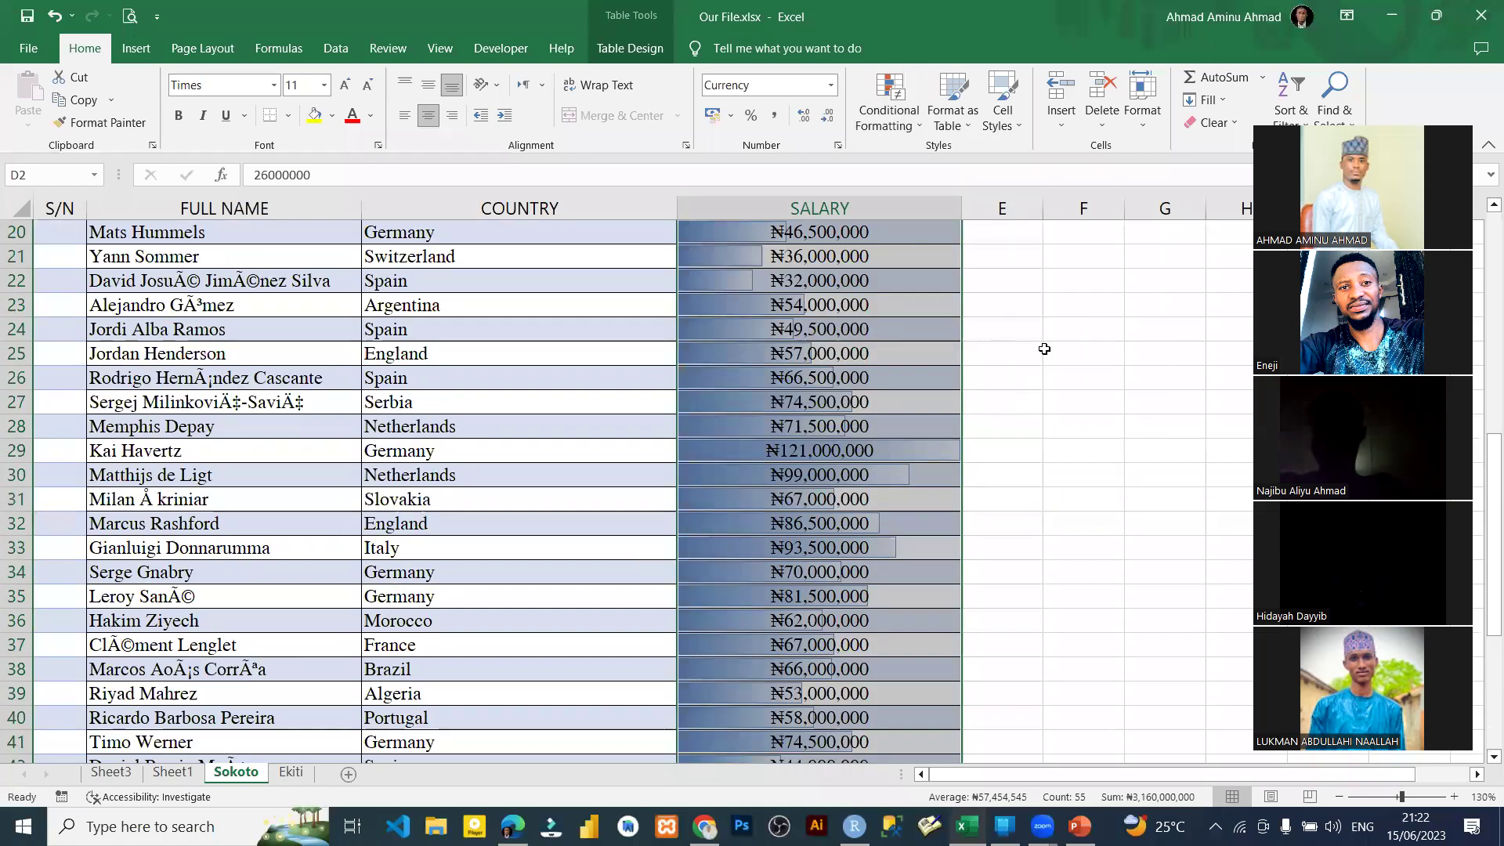
pyautogui.click(1049, 476)
pyautogui.scroll(6, 1034, 474)
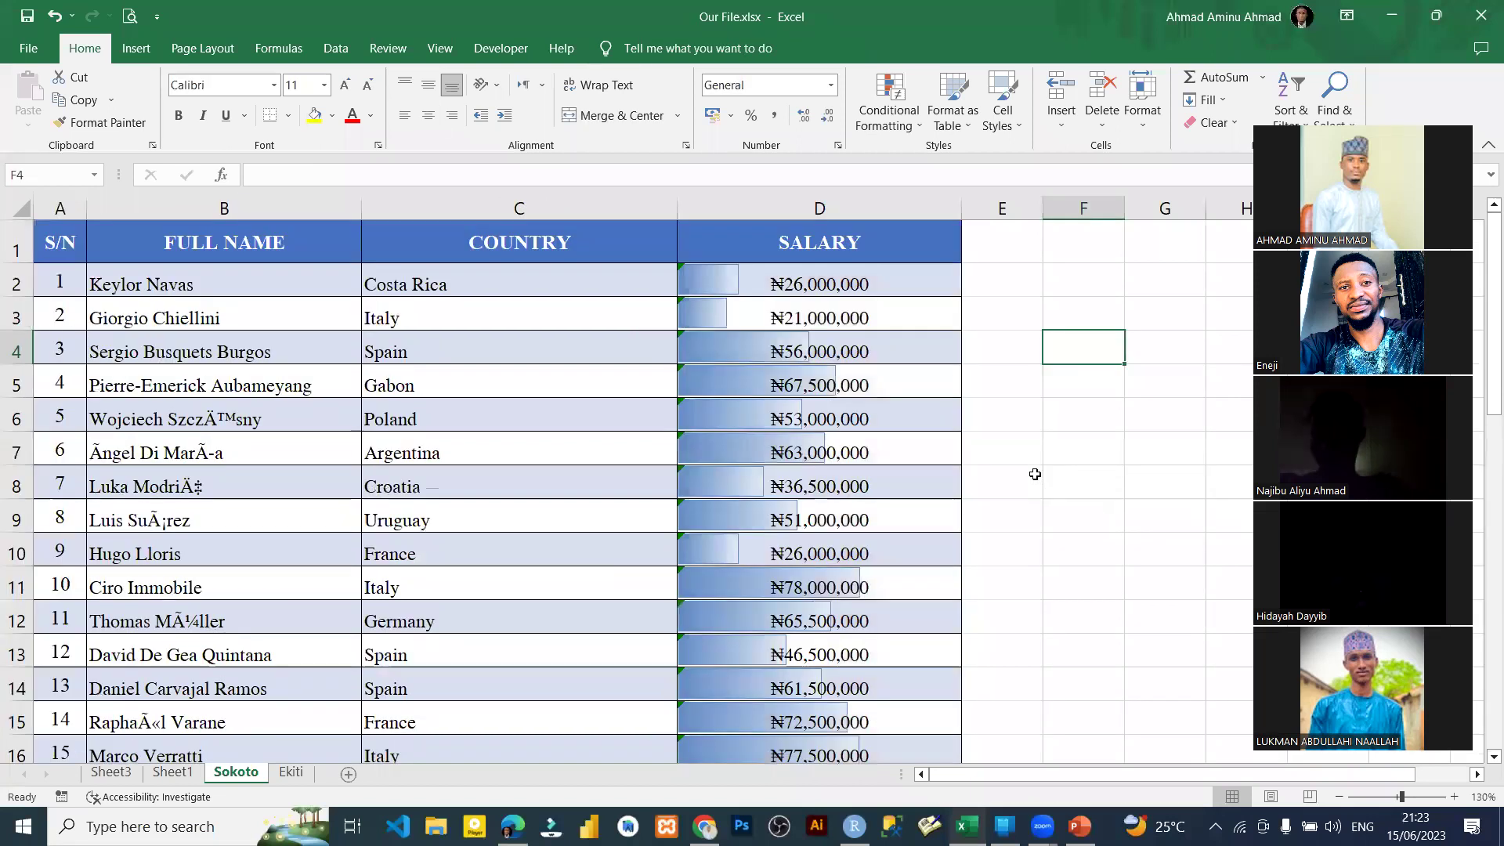
# Step: Undo the data bars and the table conversion so the data returns to a plain range
pyautogui.click(547, 292)
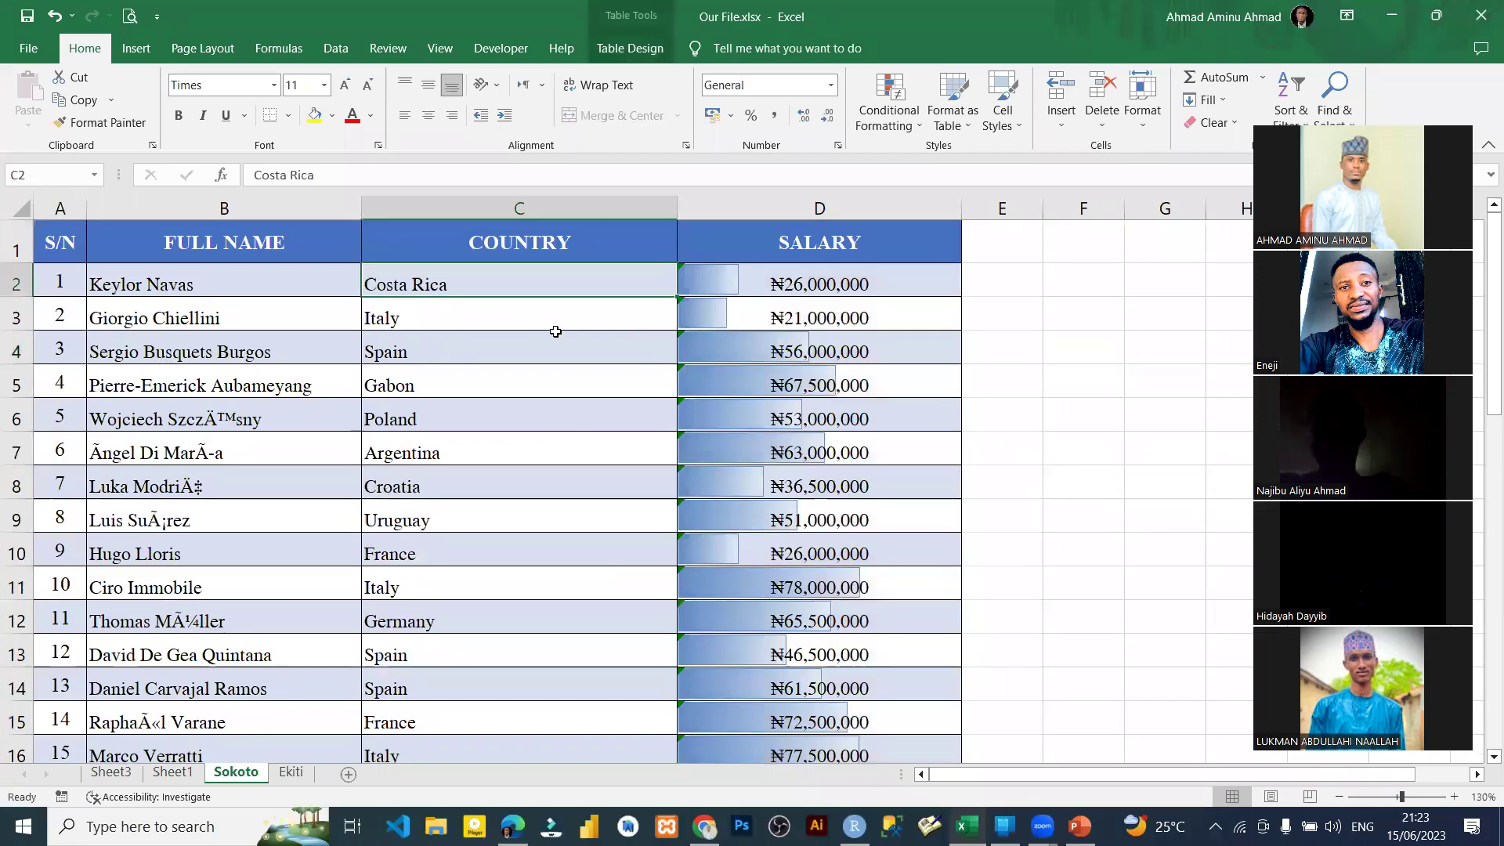
pyautogui.hotkey('ctrl', 'z')
pyautogui.hotkey('ctrl', 'z')
pyautogui.click(556, 332)
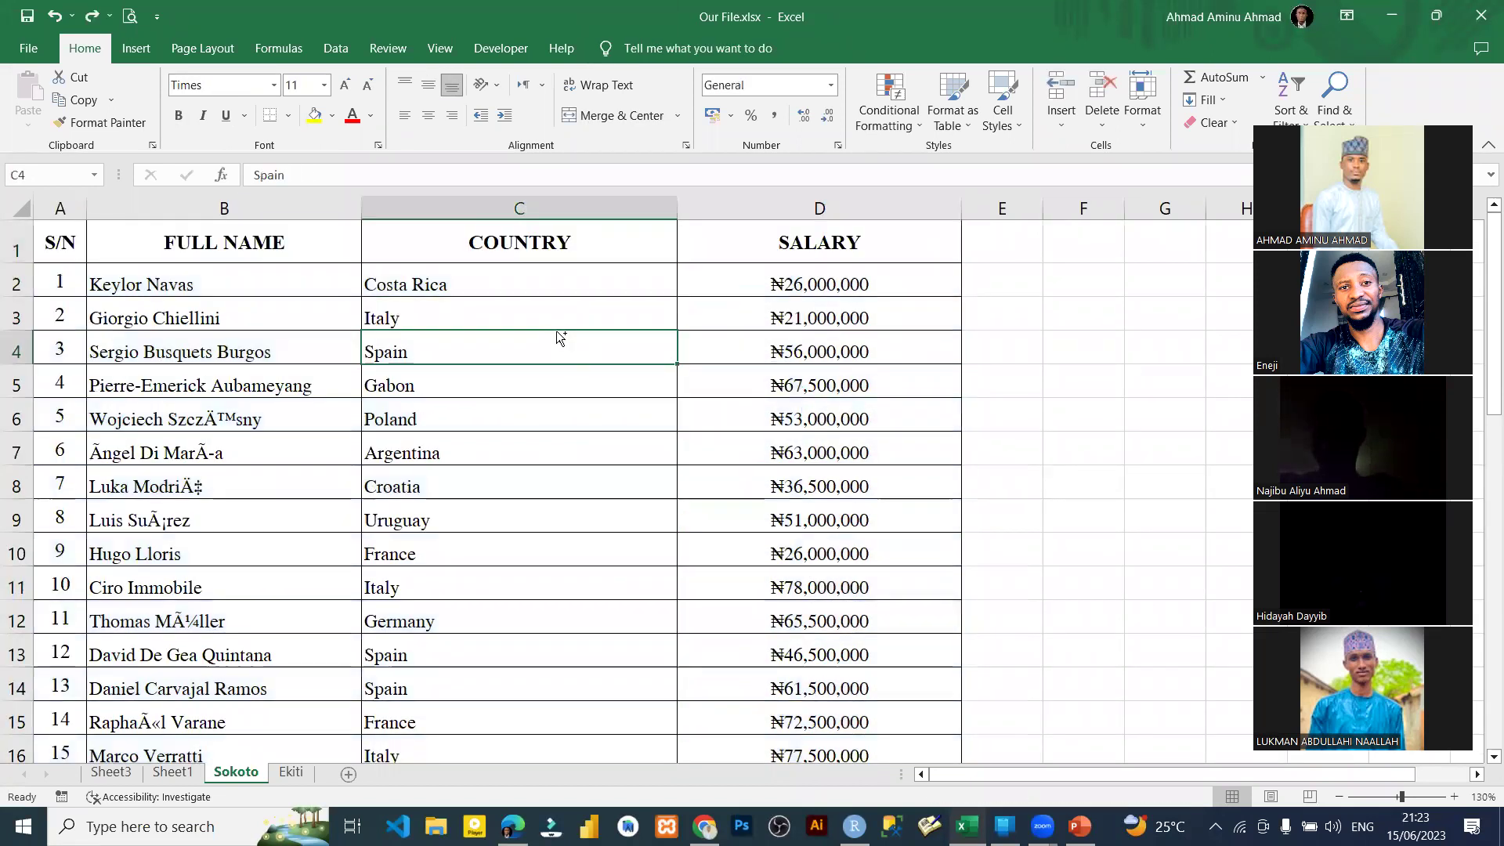
# Step: Apply blue gradient fill data bars to the salaries in D2:D56 of the plain range and deselect them
pyautogui.click(839, 284)
pyautogui.hotkey('ctrl', 'shift', 'Down')
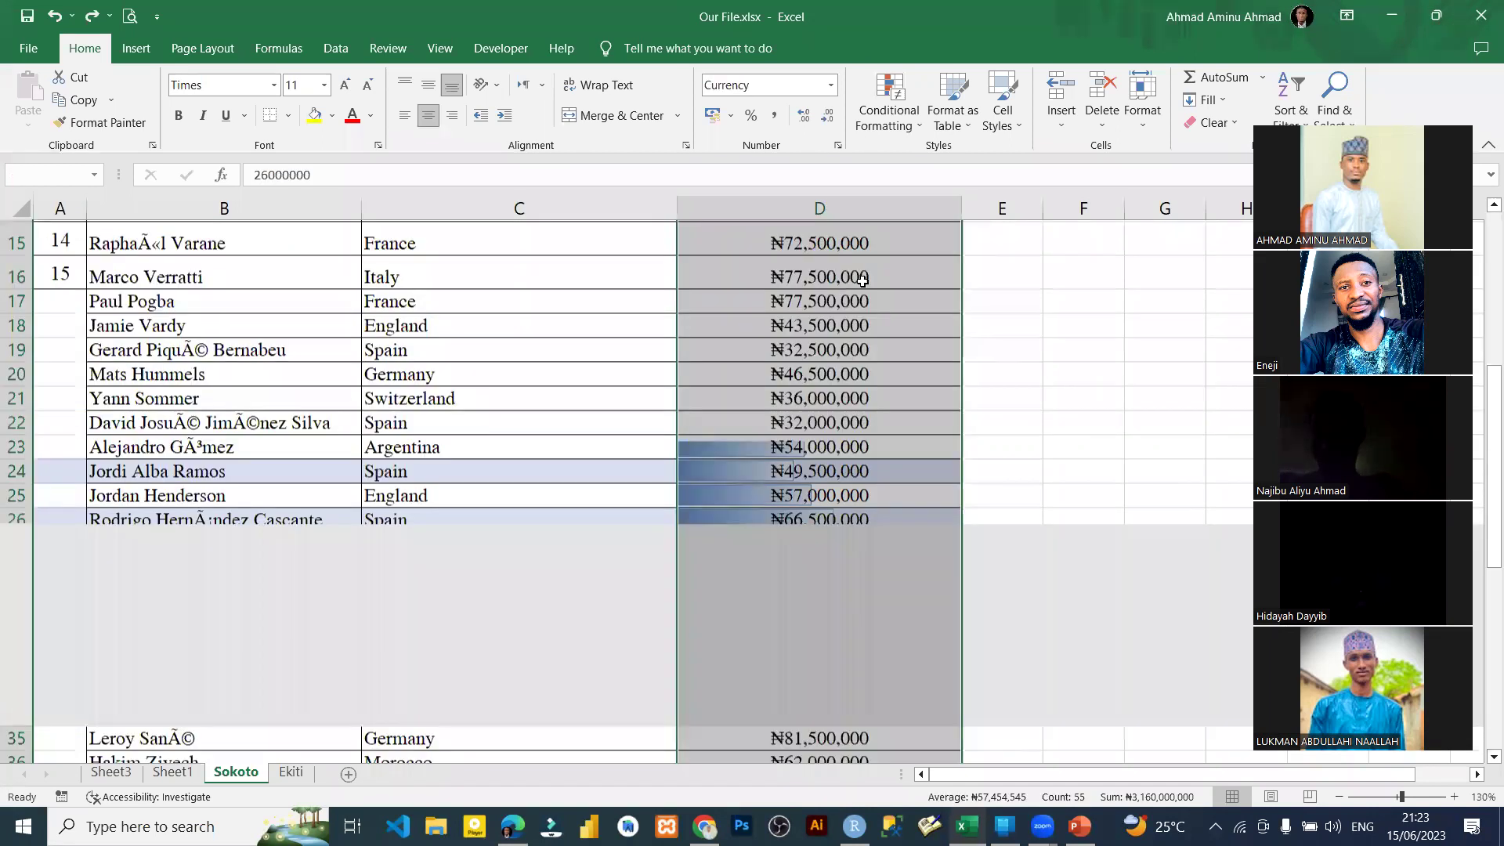
pyautogui.click(872, 125)
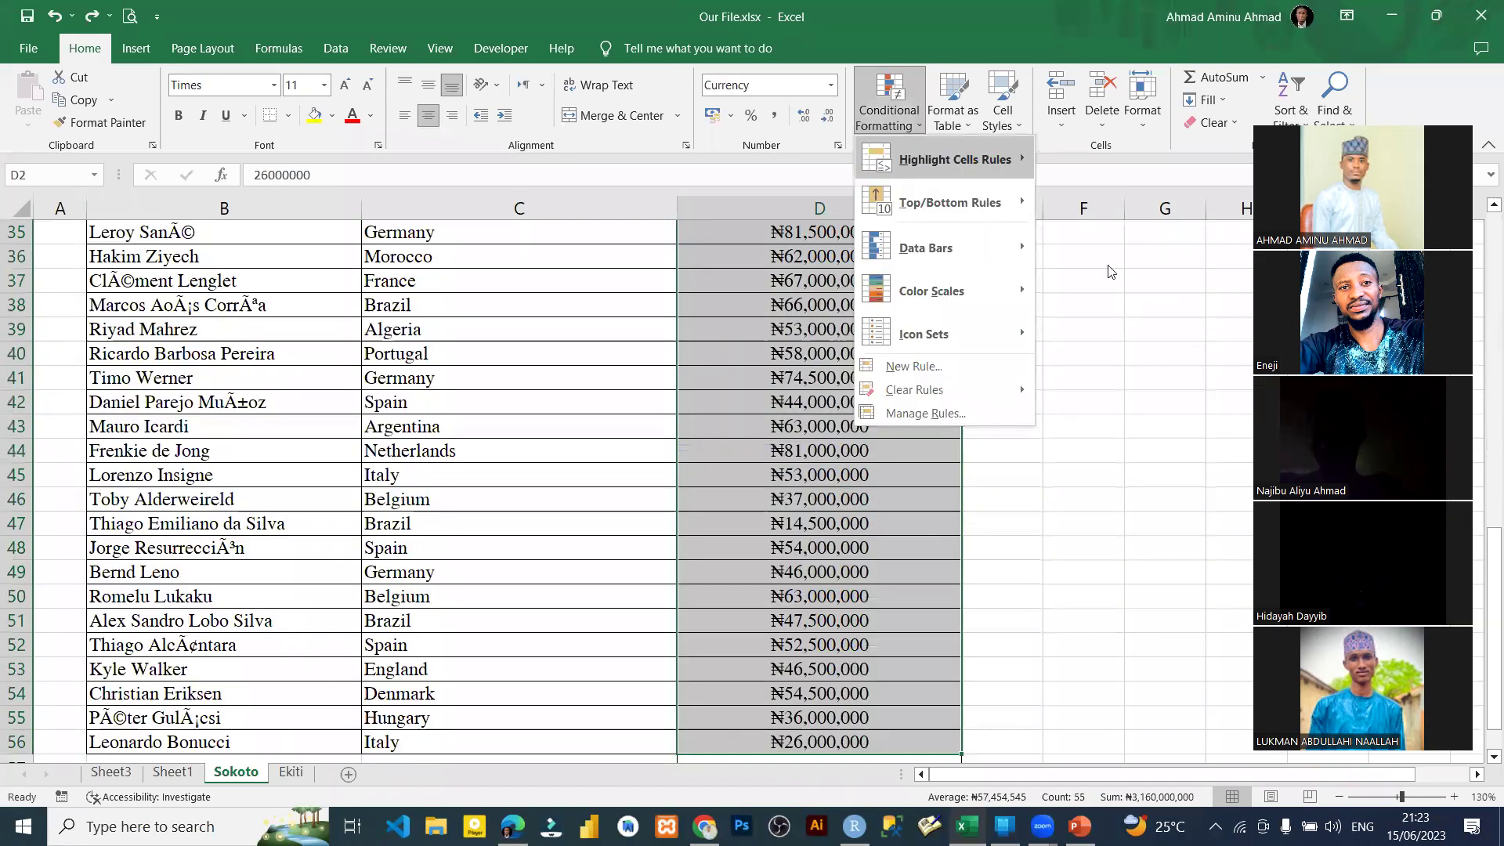
pyautogui.click(1059, 297)
pyautogui.scroll(5, 1016, 364)
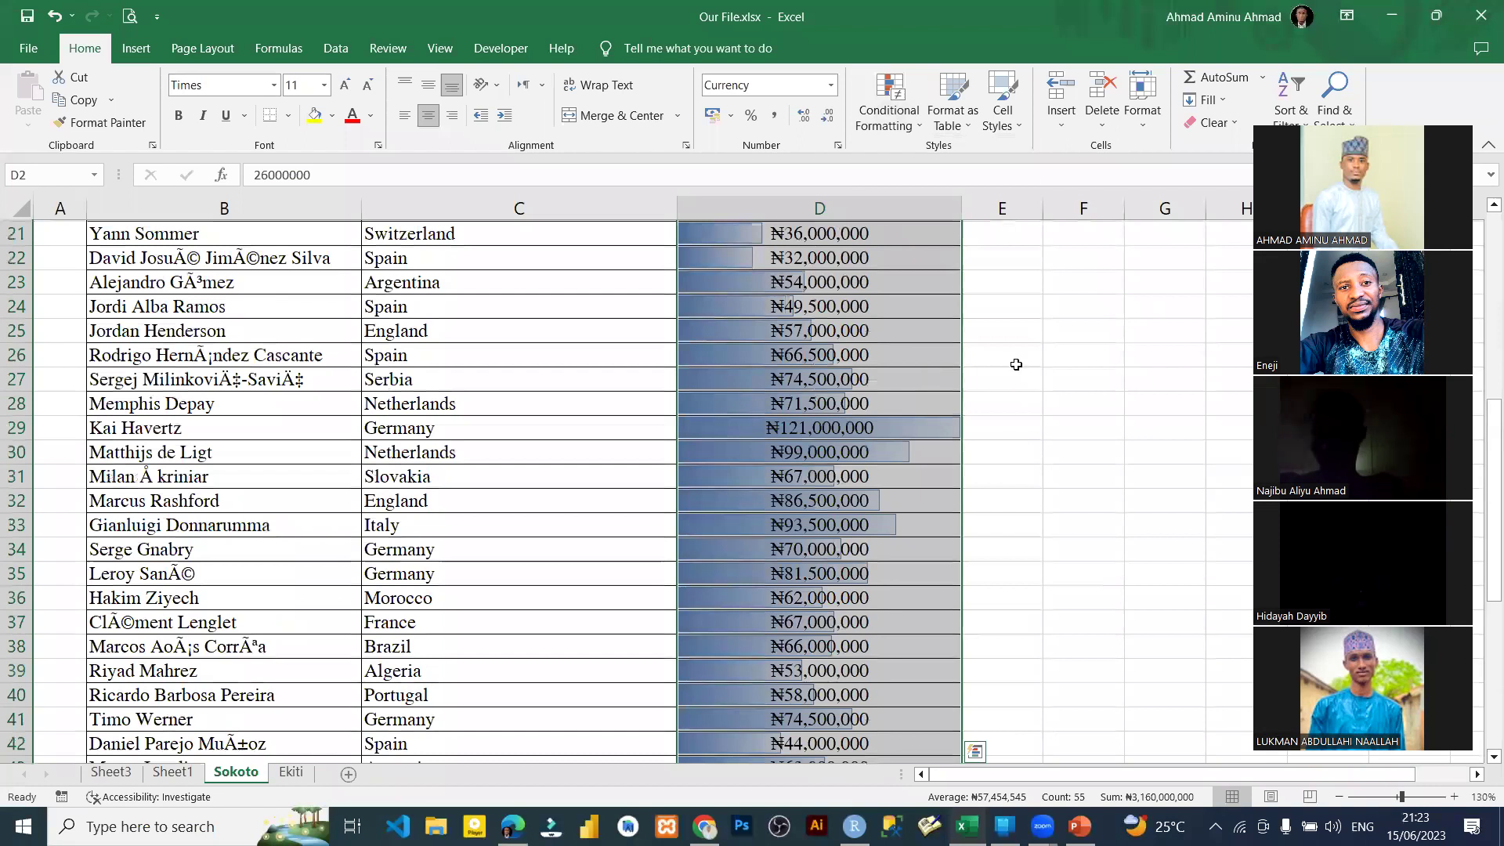
pyautogui.scroll(7, 1016, 364)
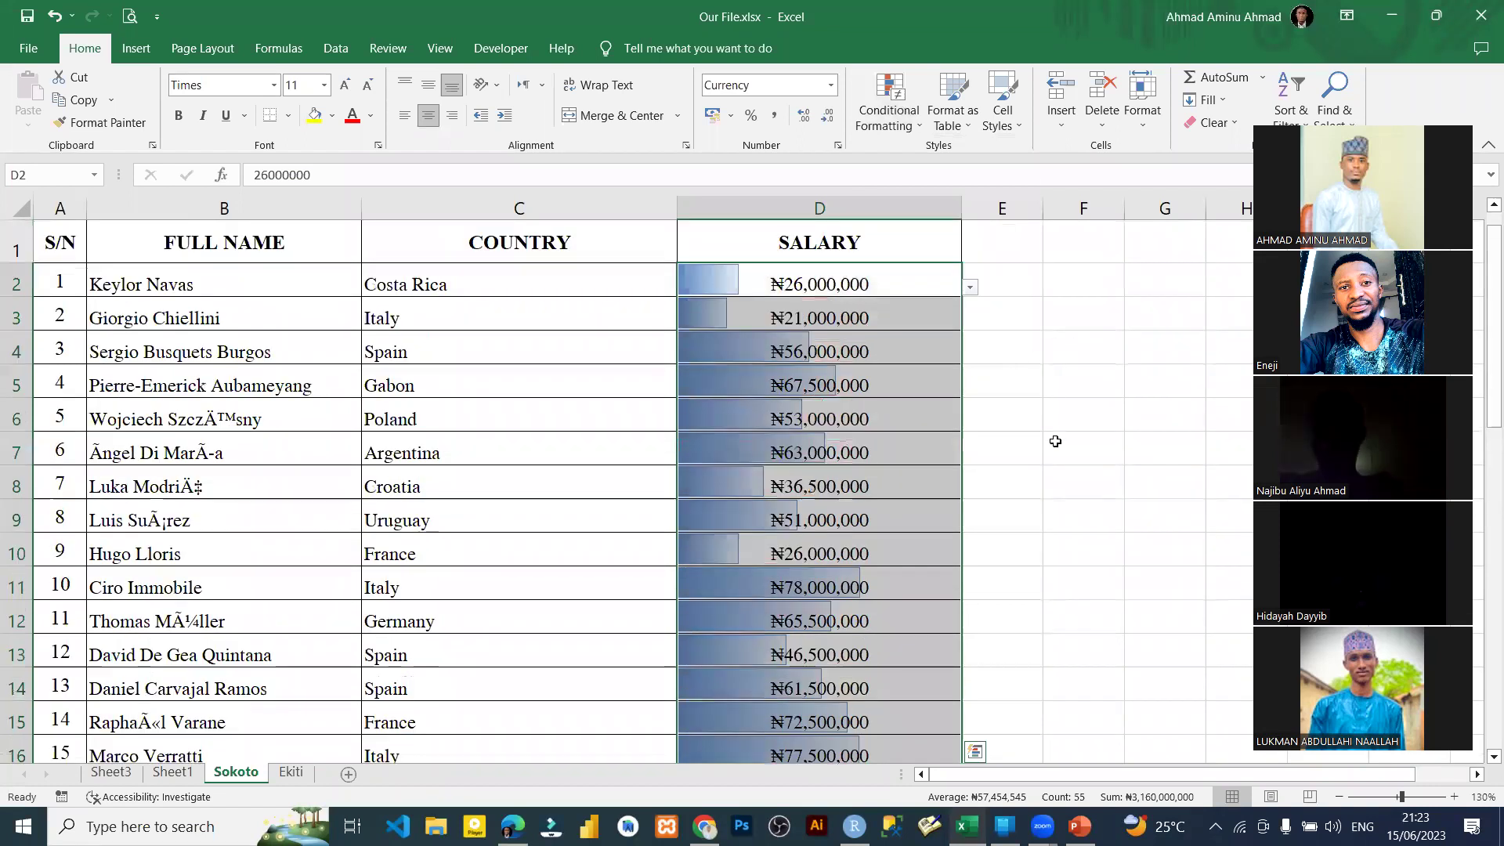
pyautogui.click(1083, 347)
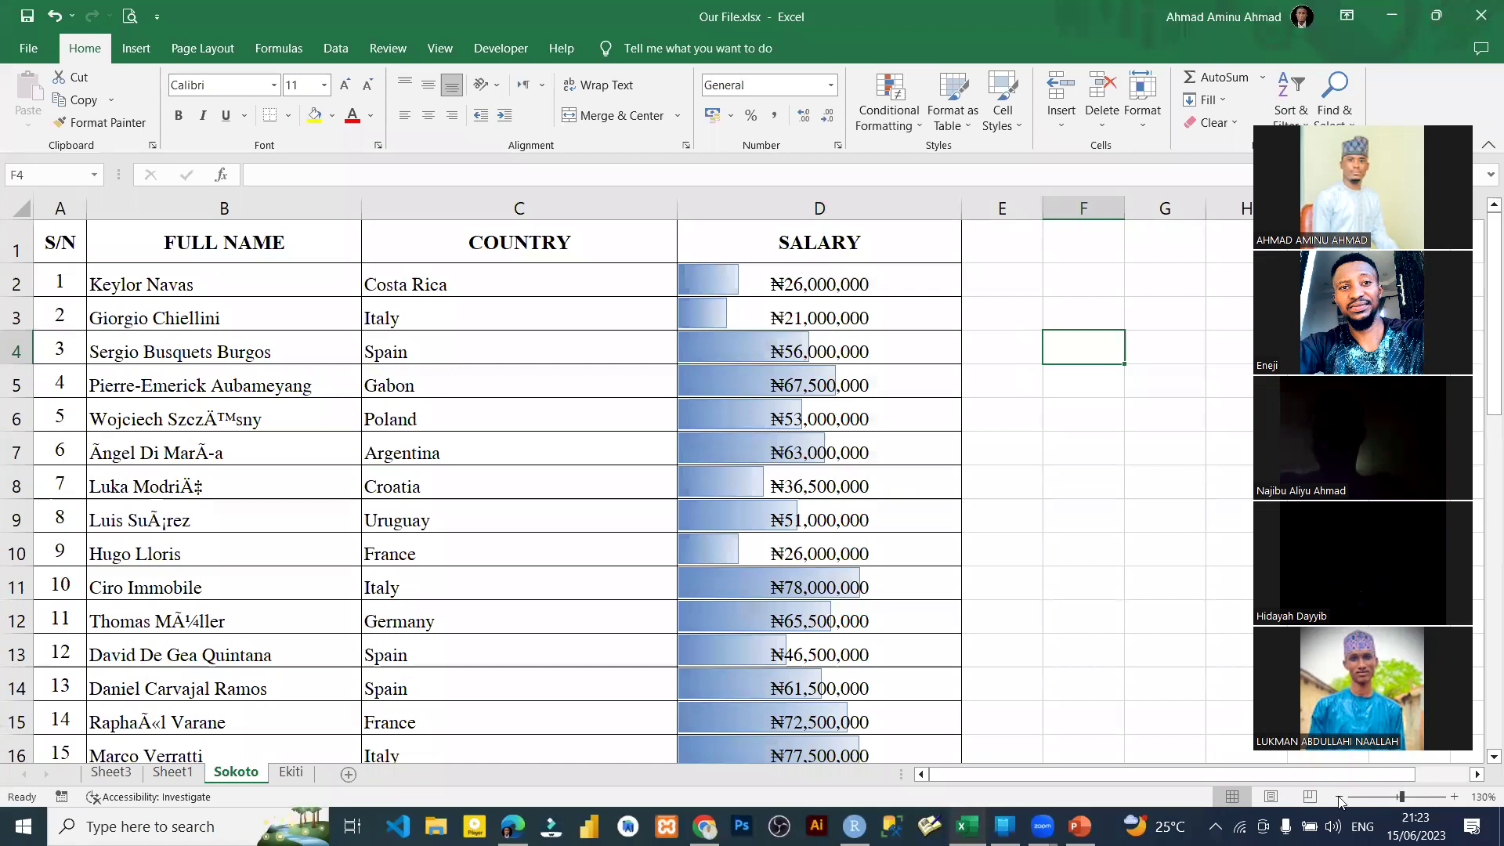
# Step: Examine the data bars down the SALARY column, comparing the bar in D29 with the others
pyautogui.keyDown('ctrl'); pyautogui.scroll(-2, 706, 555); pyautogui.keyUp('ctrl')
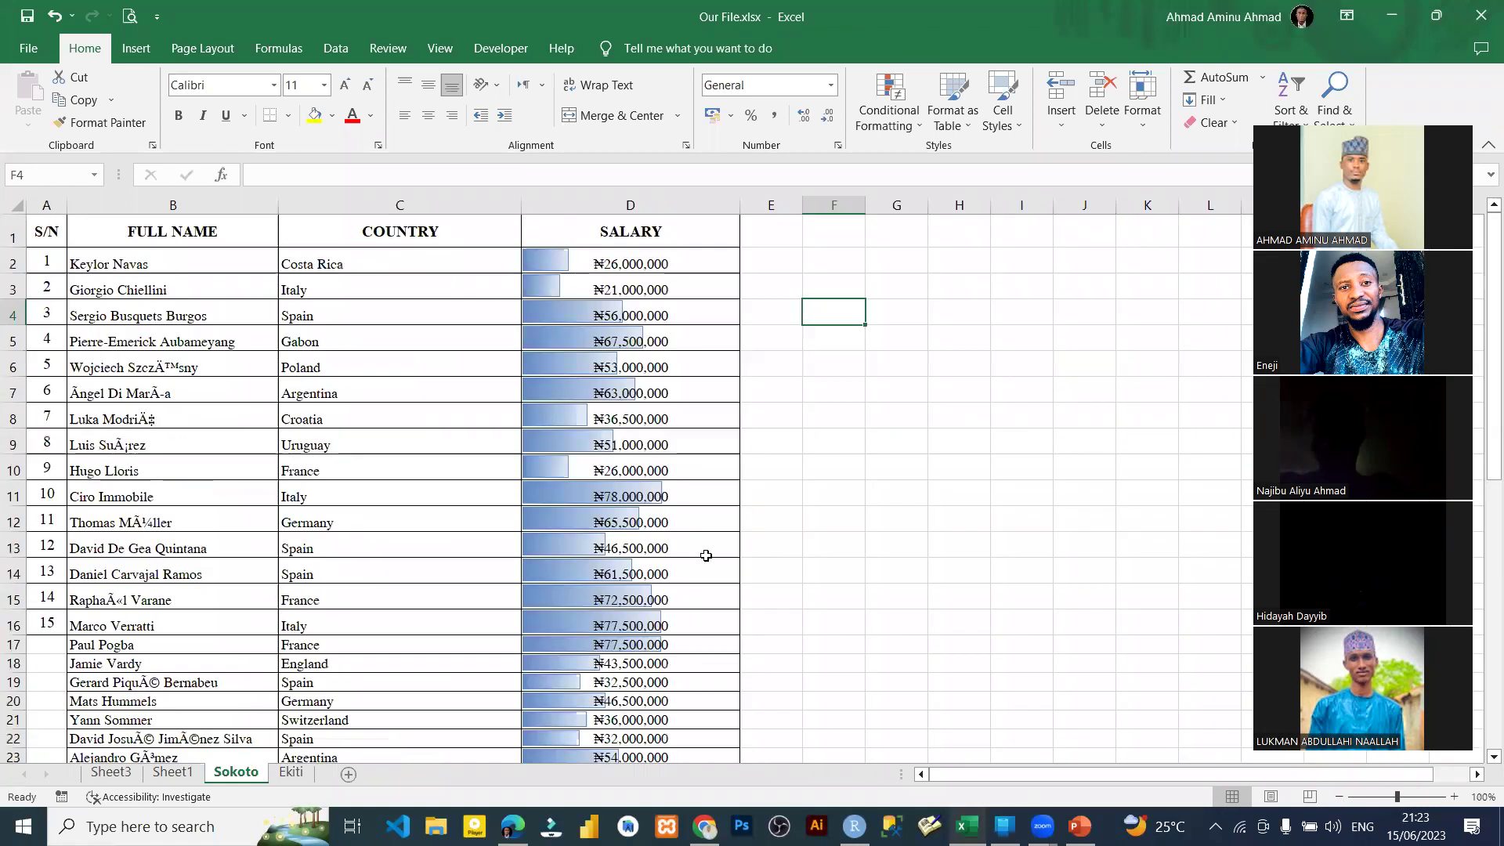
pyautogui.click(648, 268)
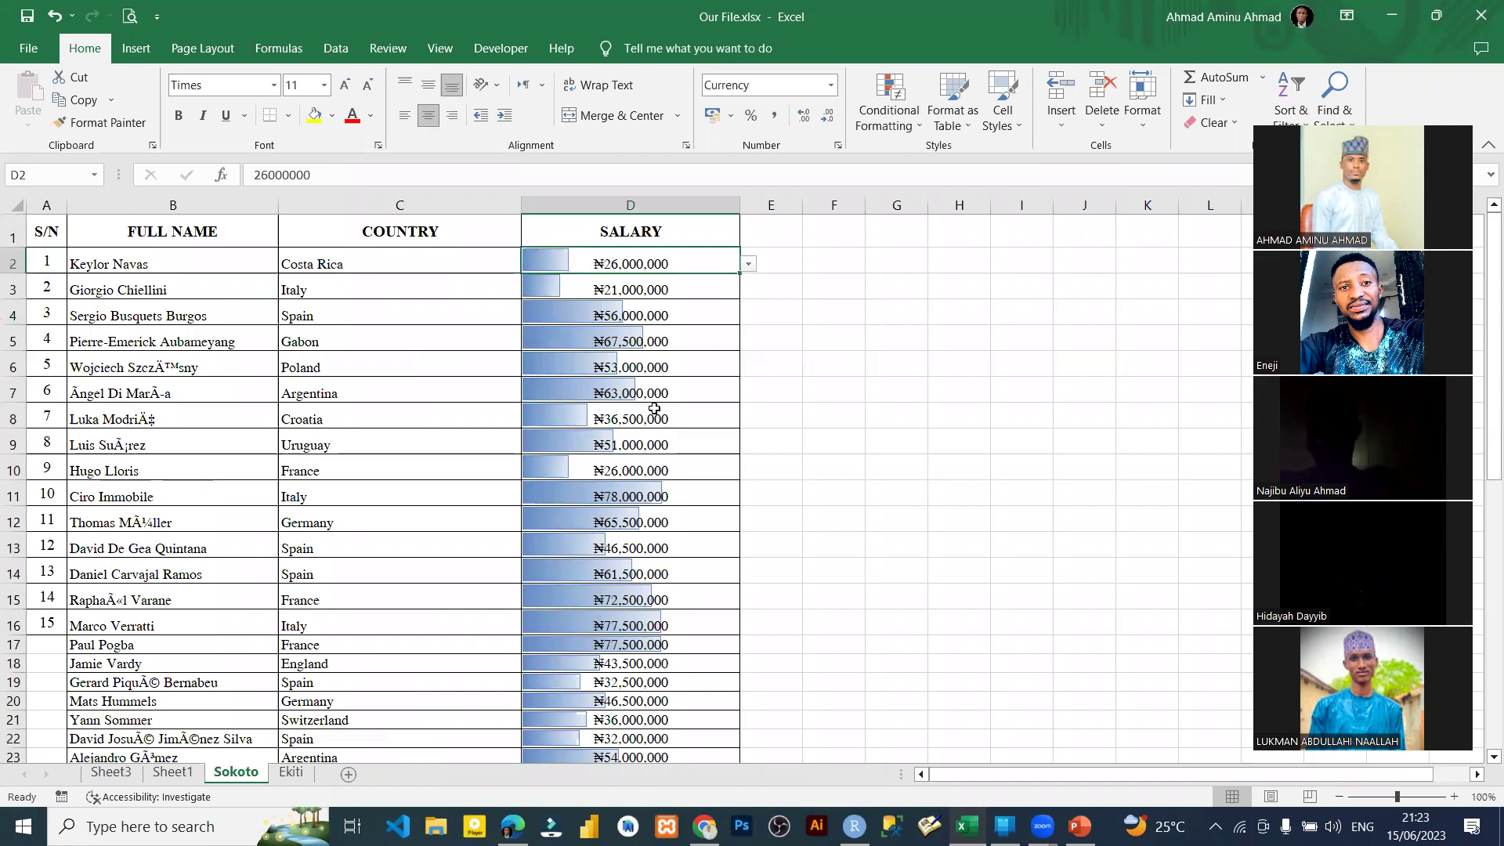
pyautogui.scroll(-5, 672, 496)
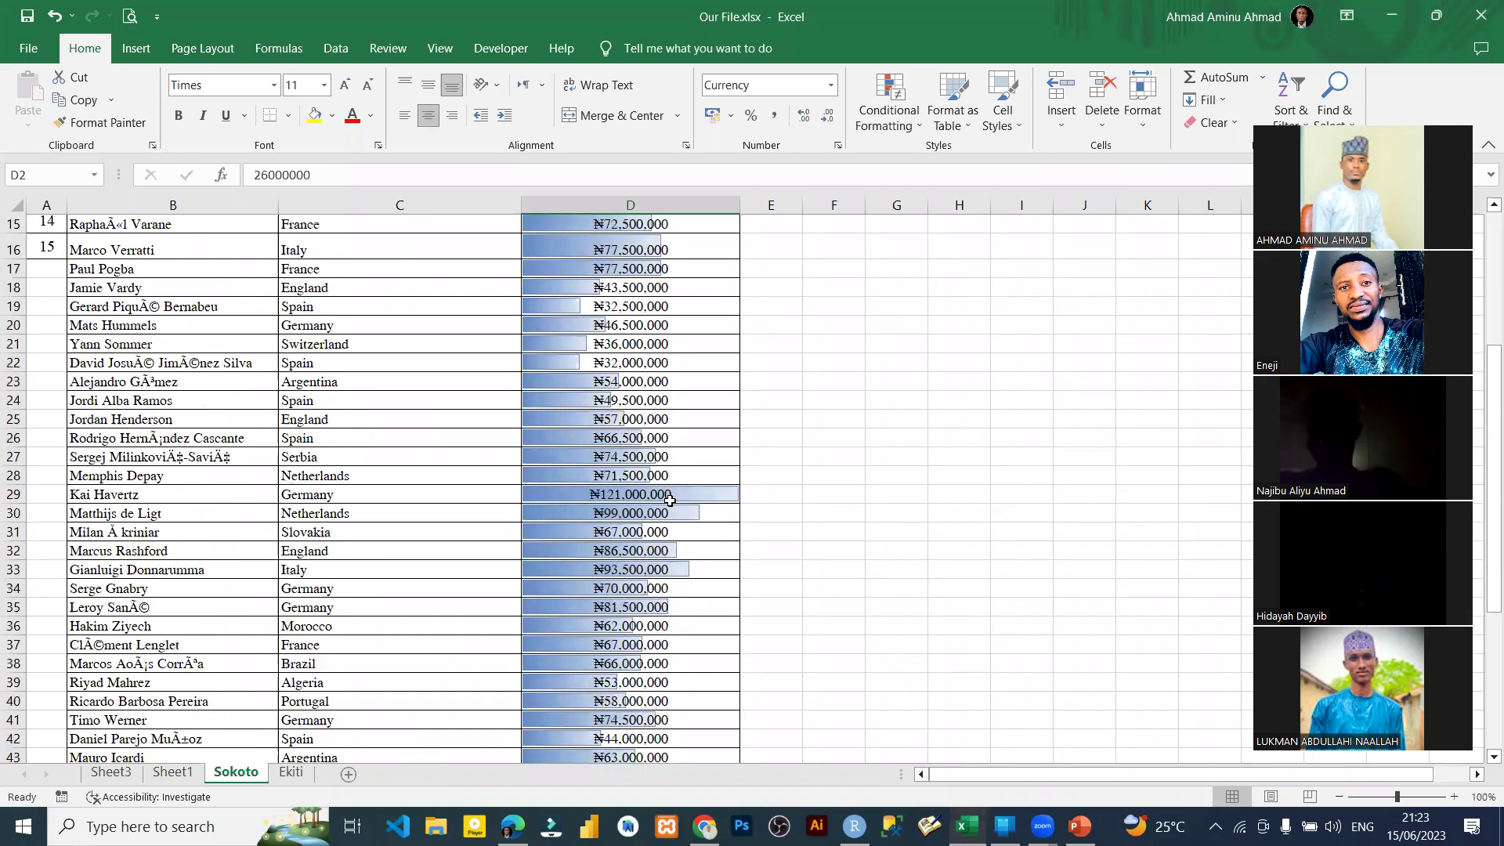
pyautogui.scroll(-3, 670, 500)
pyautogui.scroll(2, 671, 501)
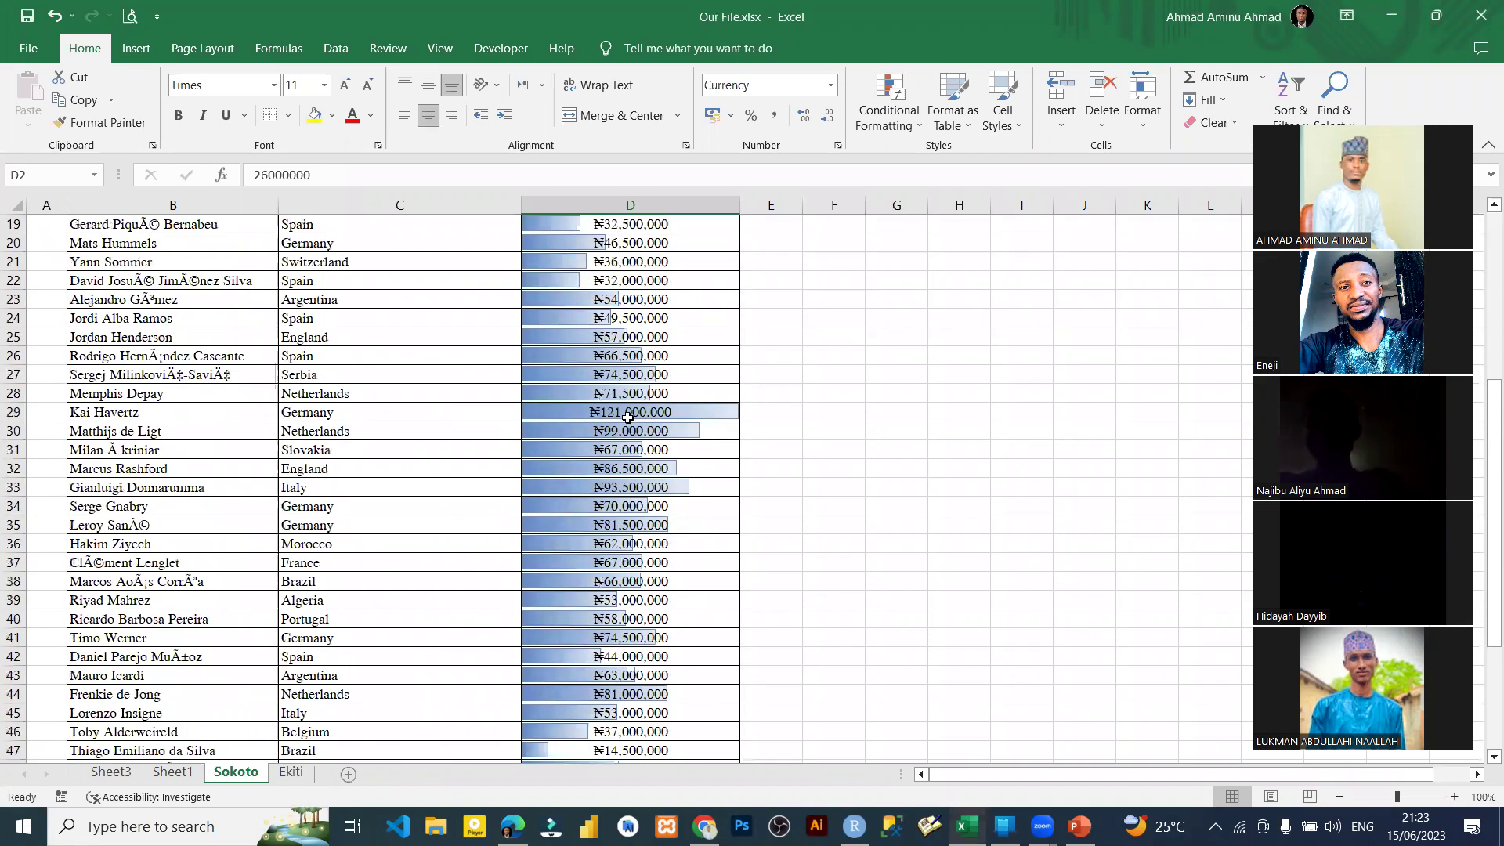
pyautogui.click(630, 413)
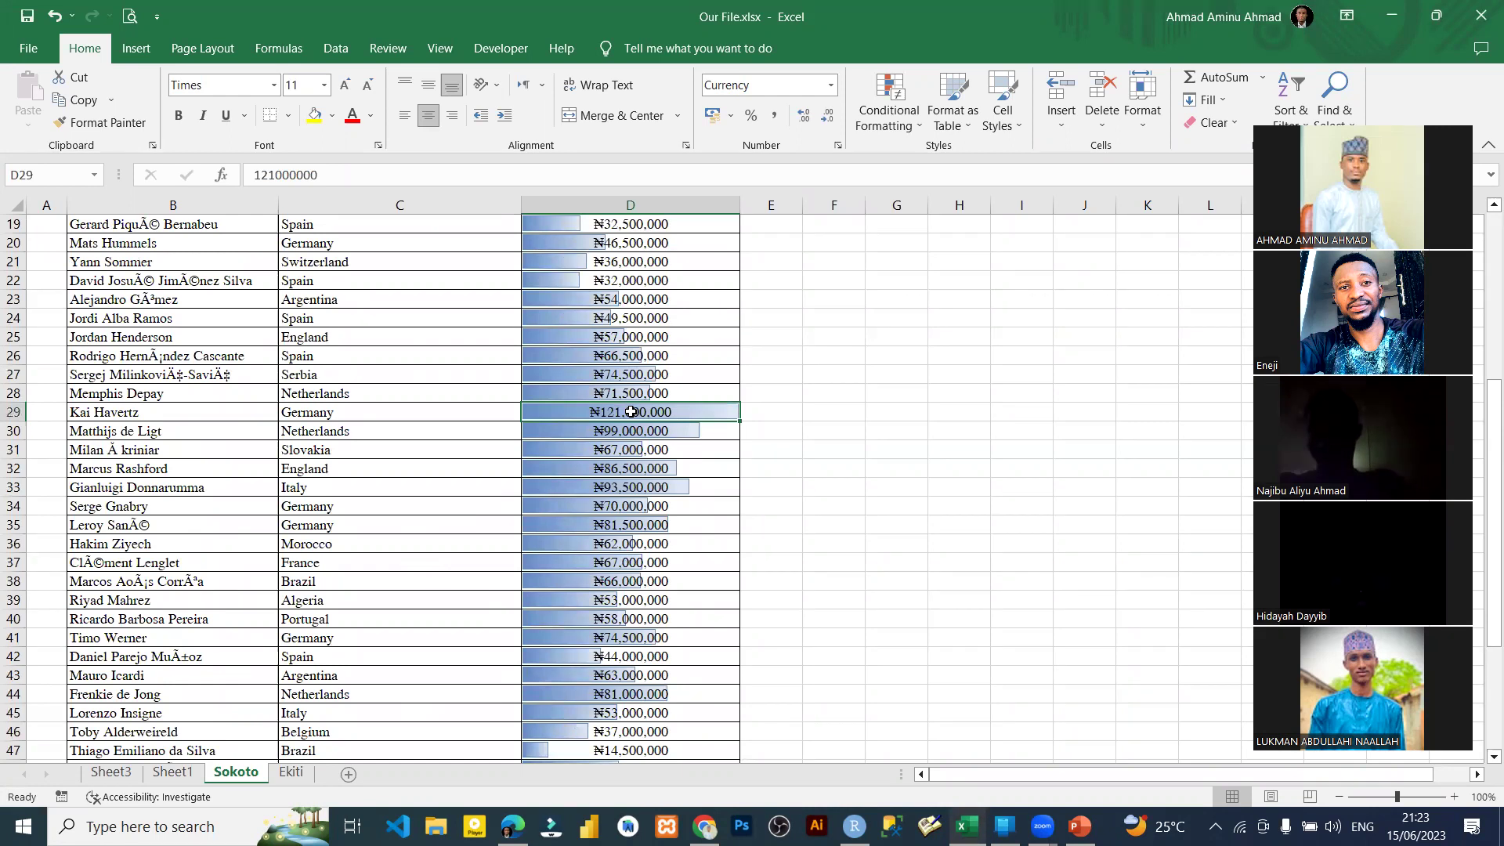
pyautogui.scroll(4, 631, 407)
pyautogui.scroll(-1, 658, 619)
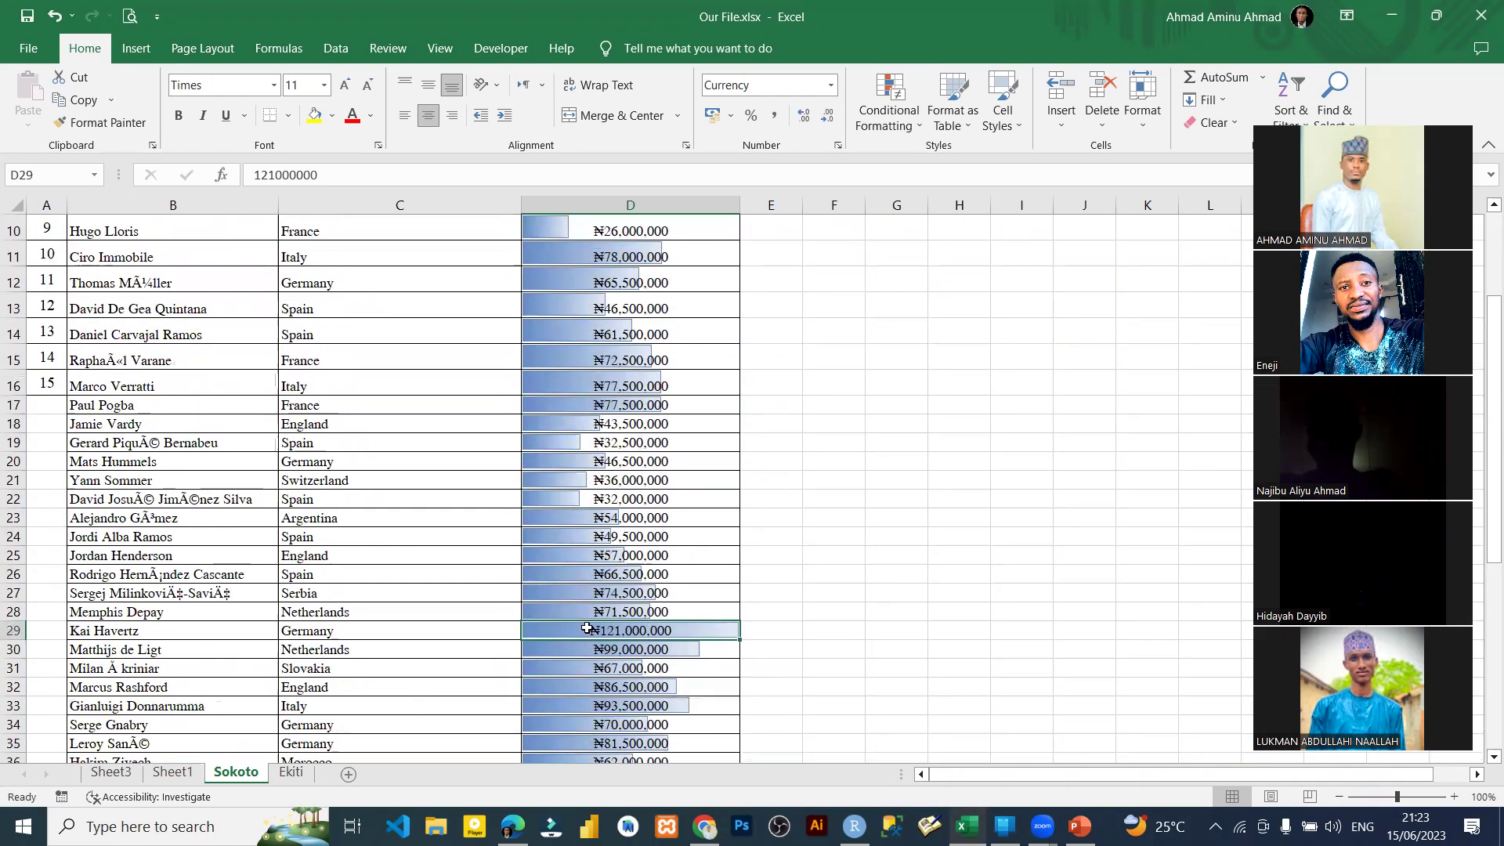
pyautogui.scroll(3, 654, 558)
# Step: Sort the data by SALARY from largest to smallest and review the rows in B2:D11
pyautogui.click(630, 255)
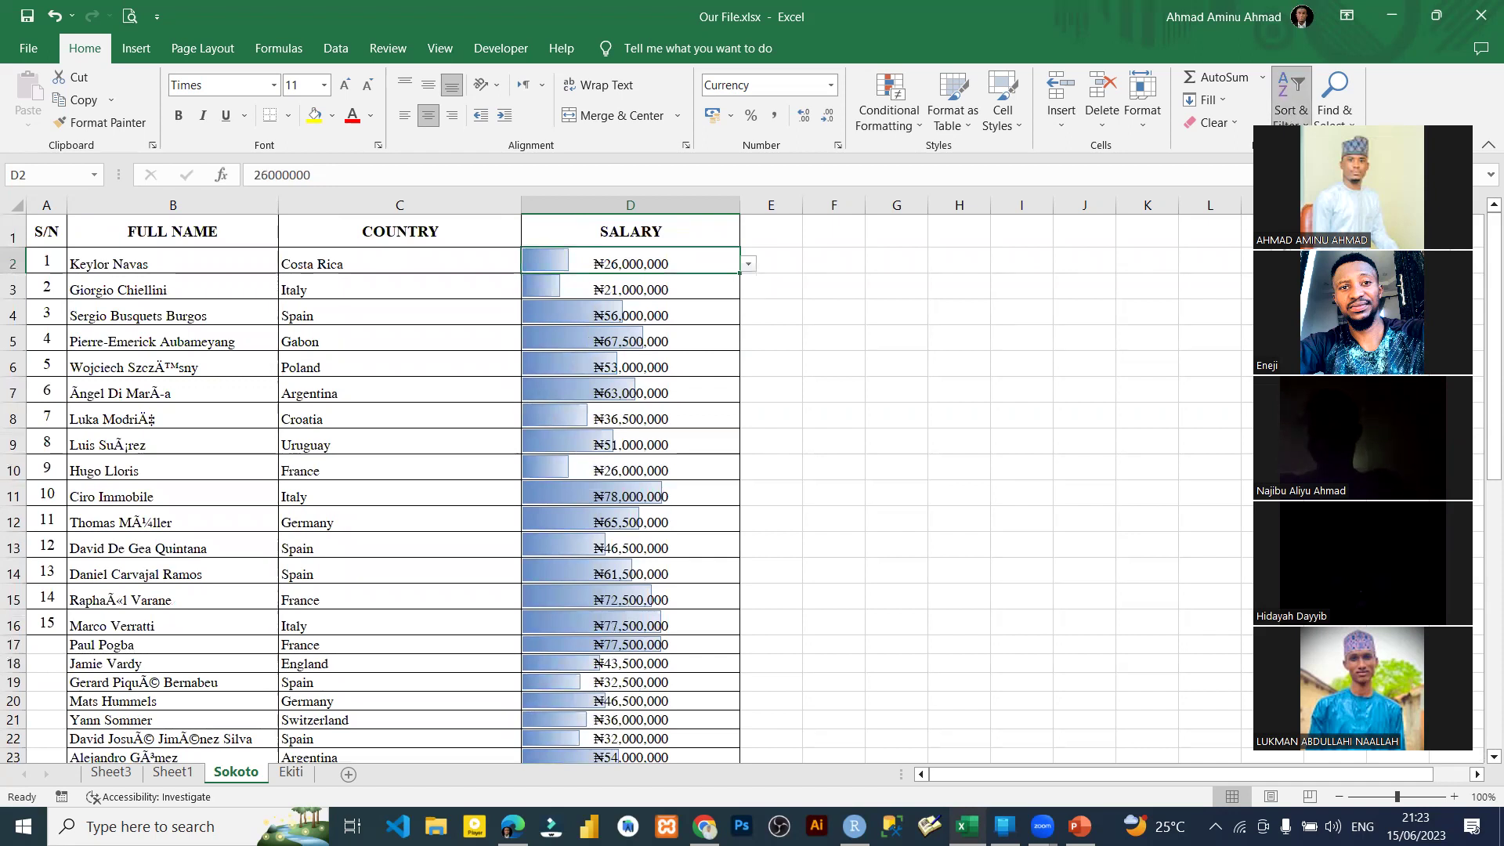
pyautogui.press('o')
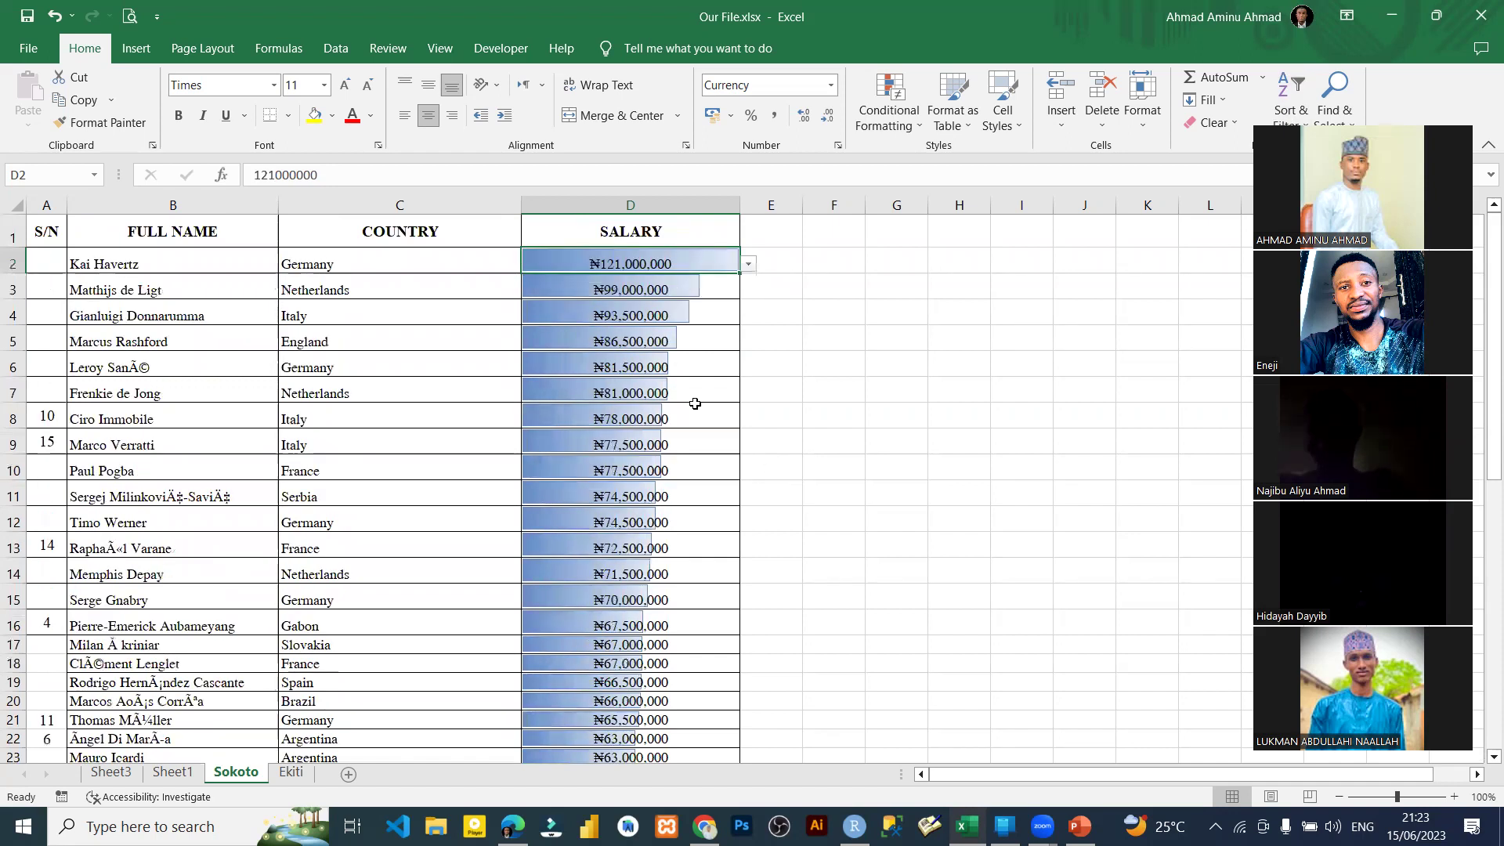
pyautogui.scroll(-10, 681, 399)
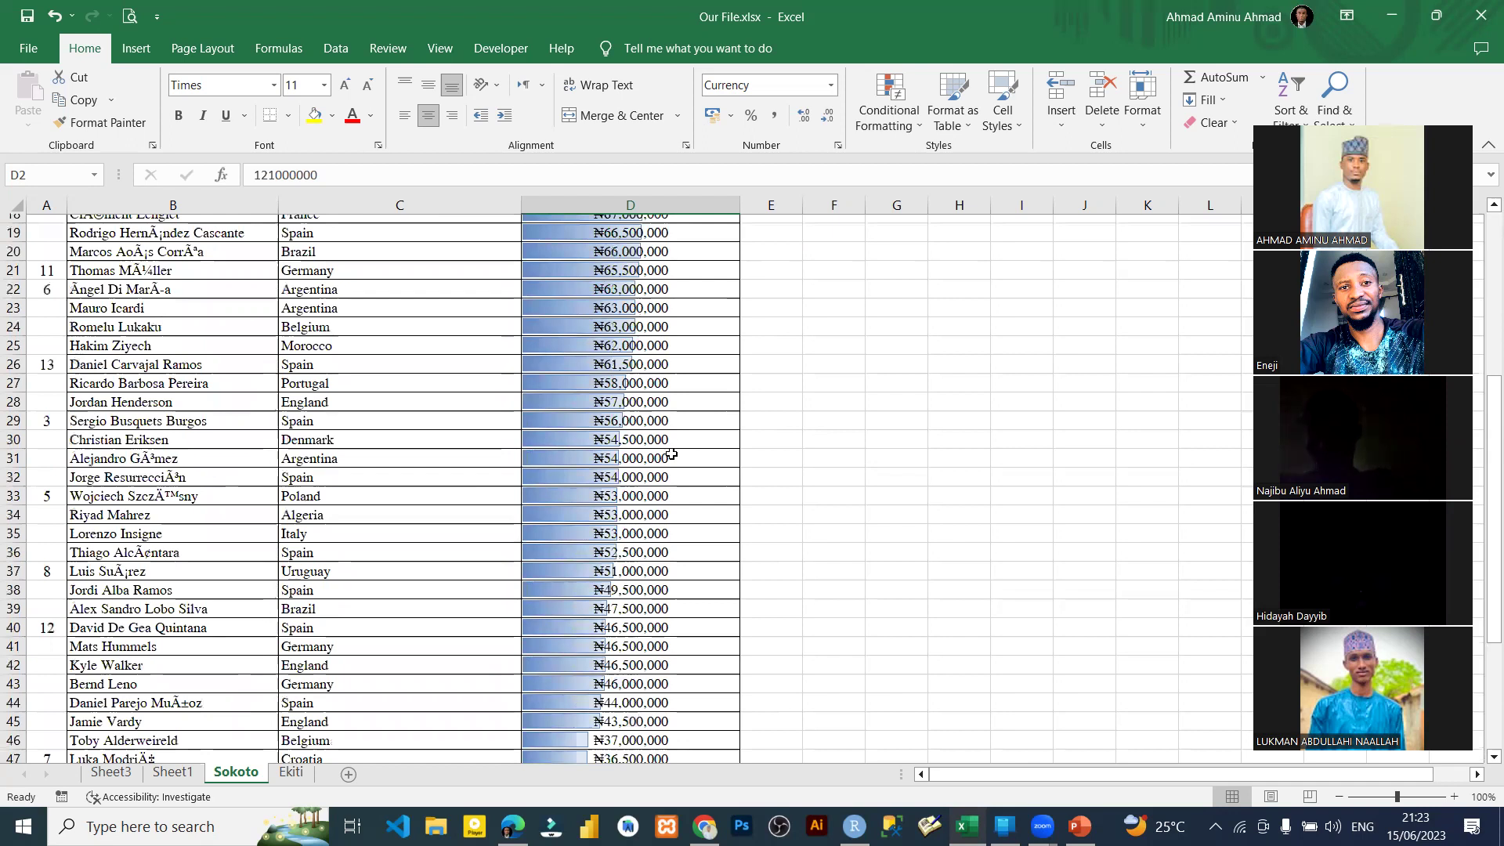
pyautogui.scroll(10, 619, 546)
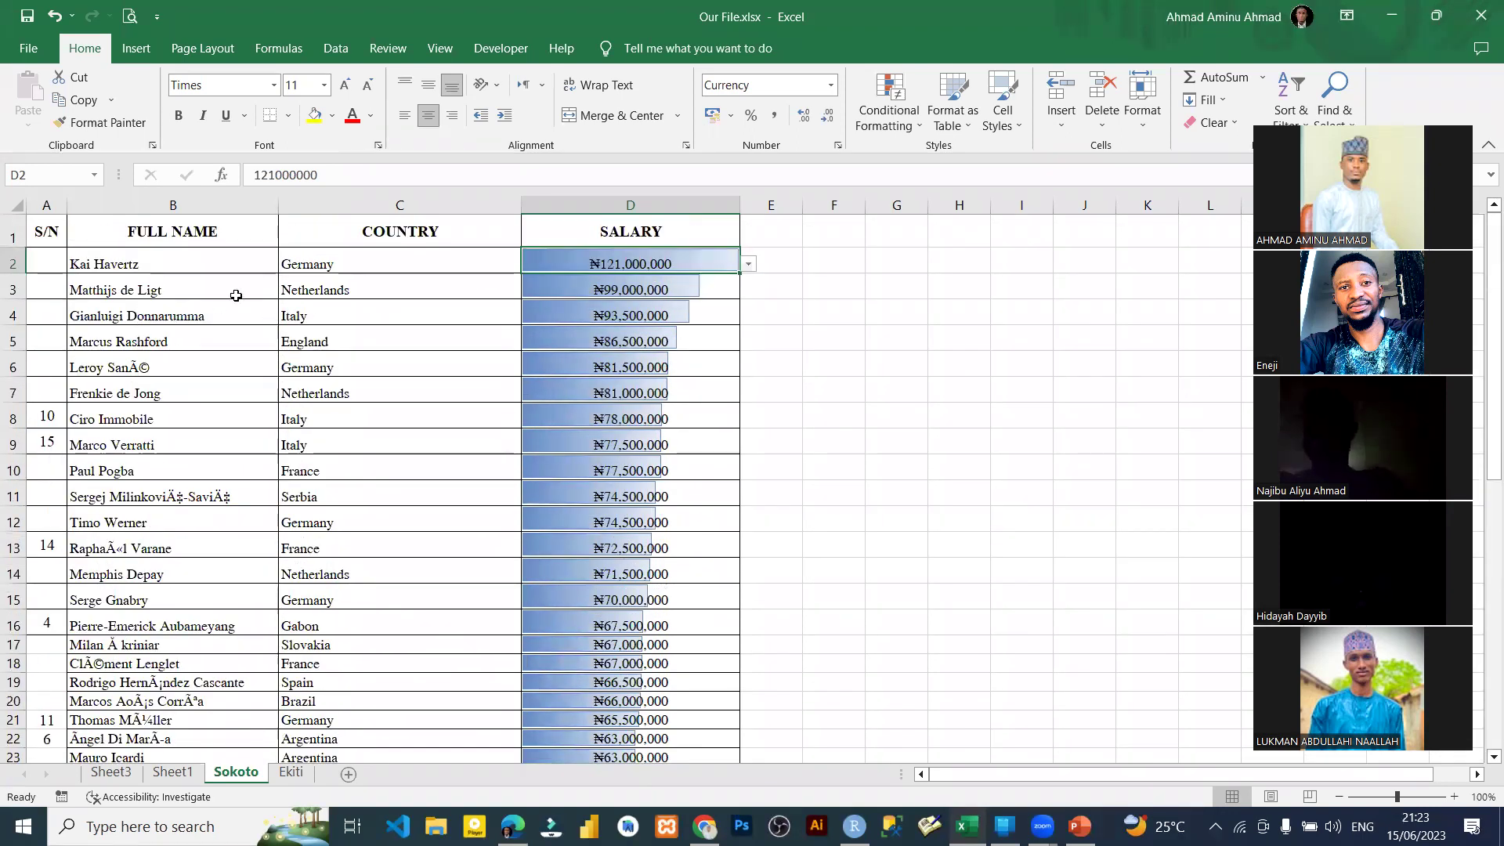
pyautogui.moveTo(165, 269); pyautogui.dragTo(642, 510)
pyautogui.click(753, 519)
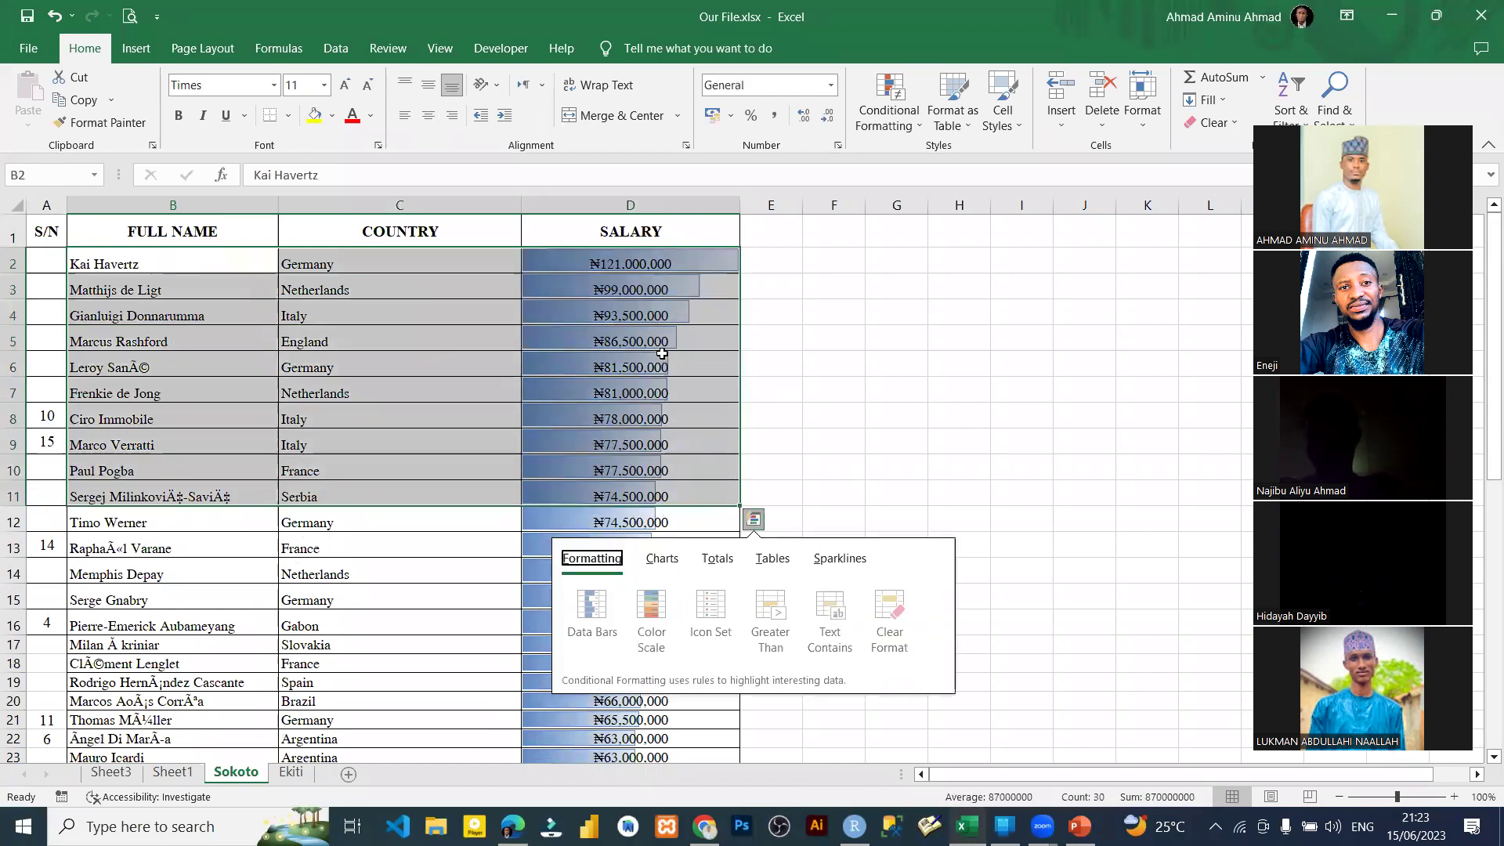
pyautogui.click(636, 317)
# Step: Clear the conditional formatting rules from the sorted salaries in D2:D56
pyautogui.click(627, 264)
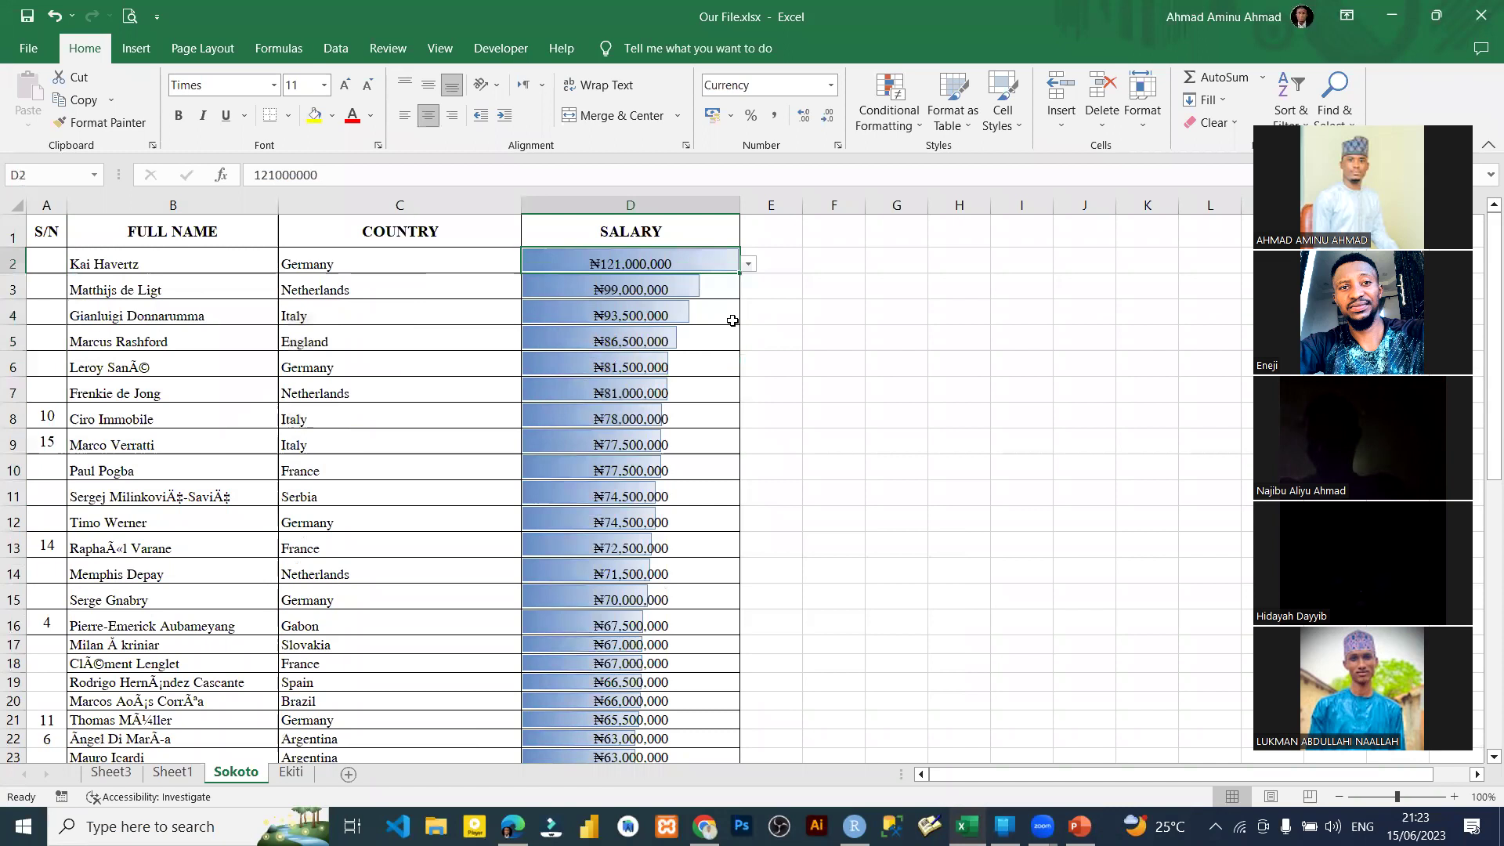
pyautogui.hotkey('ctrl', 'shift', 'Down')
pyautogui.click(888, 119)
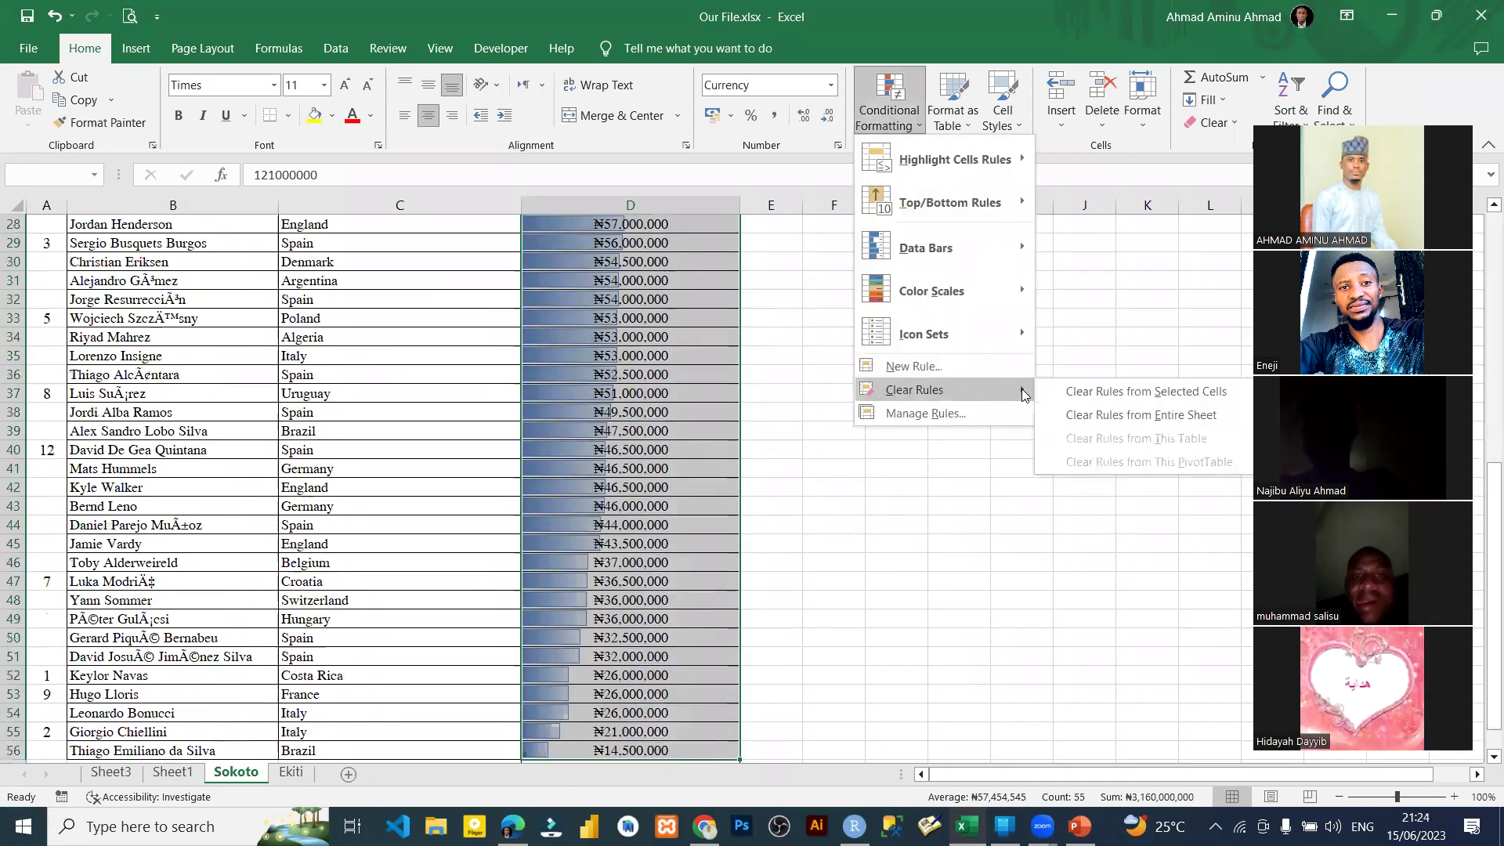
pyautogui.click(1065, 391)
# Step: Apply light blue gradient fill data bars to the sorted salaries in D2:D56
pyautogui.click(888, 110)
pyautogui.moveTo(969, 245)
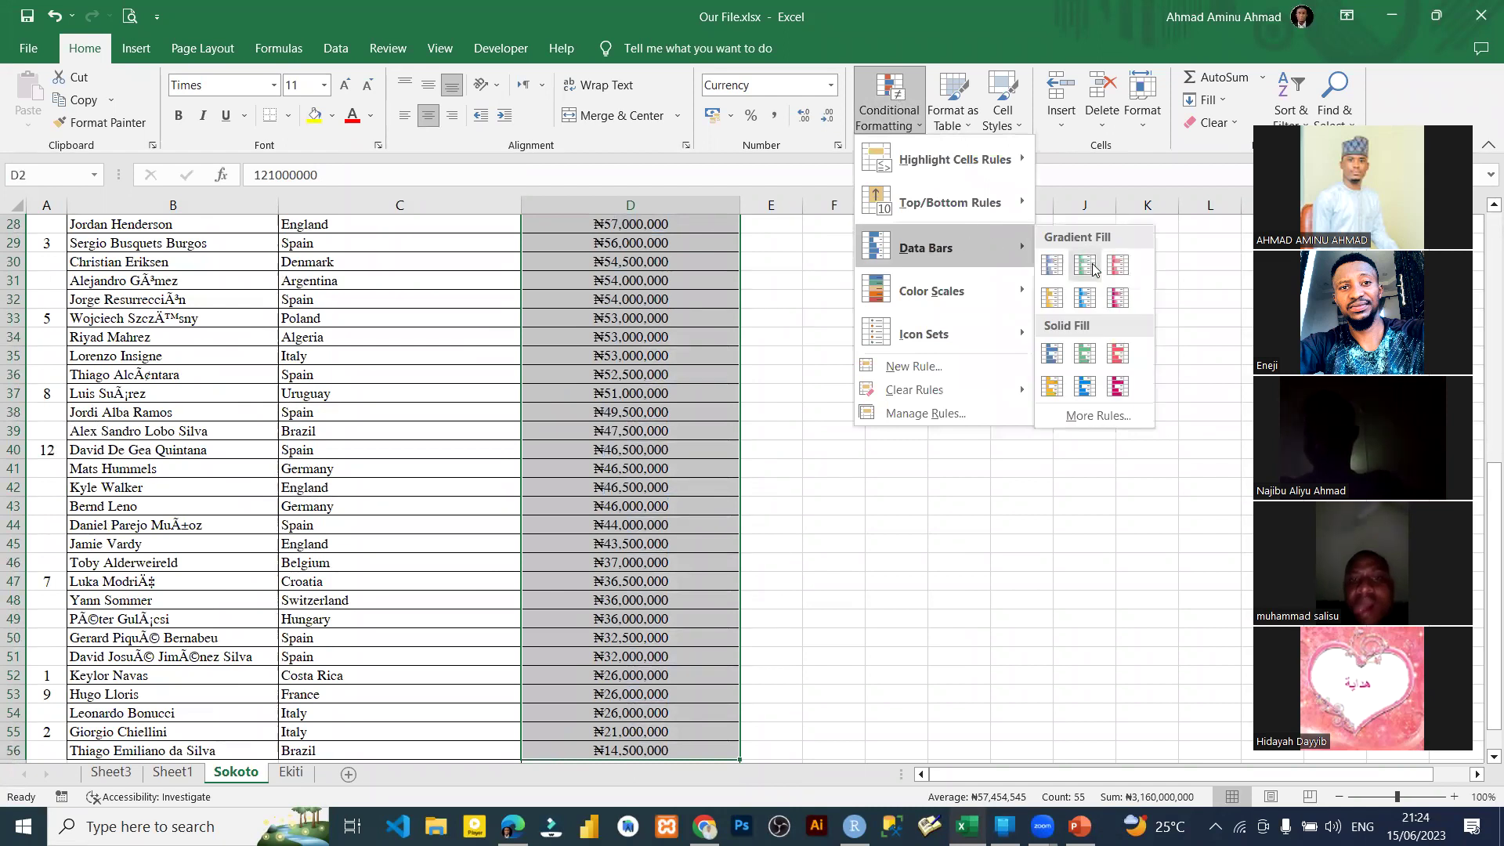
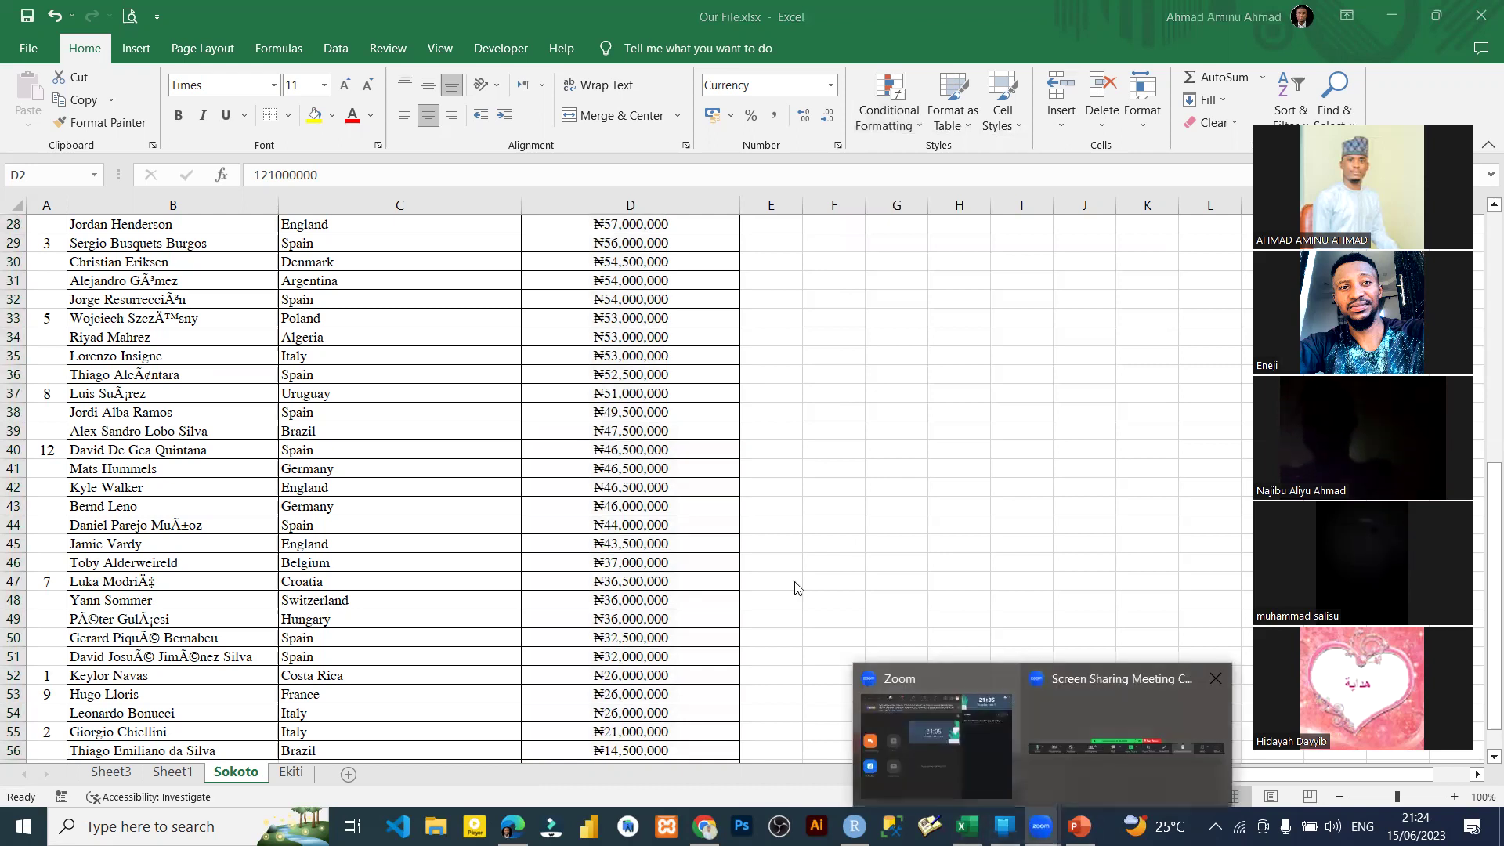
pyautogui.click(862, 141)
pyautogui.click(893, 126)
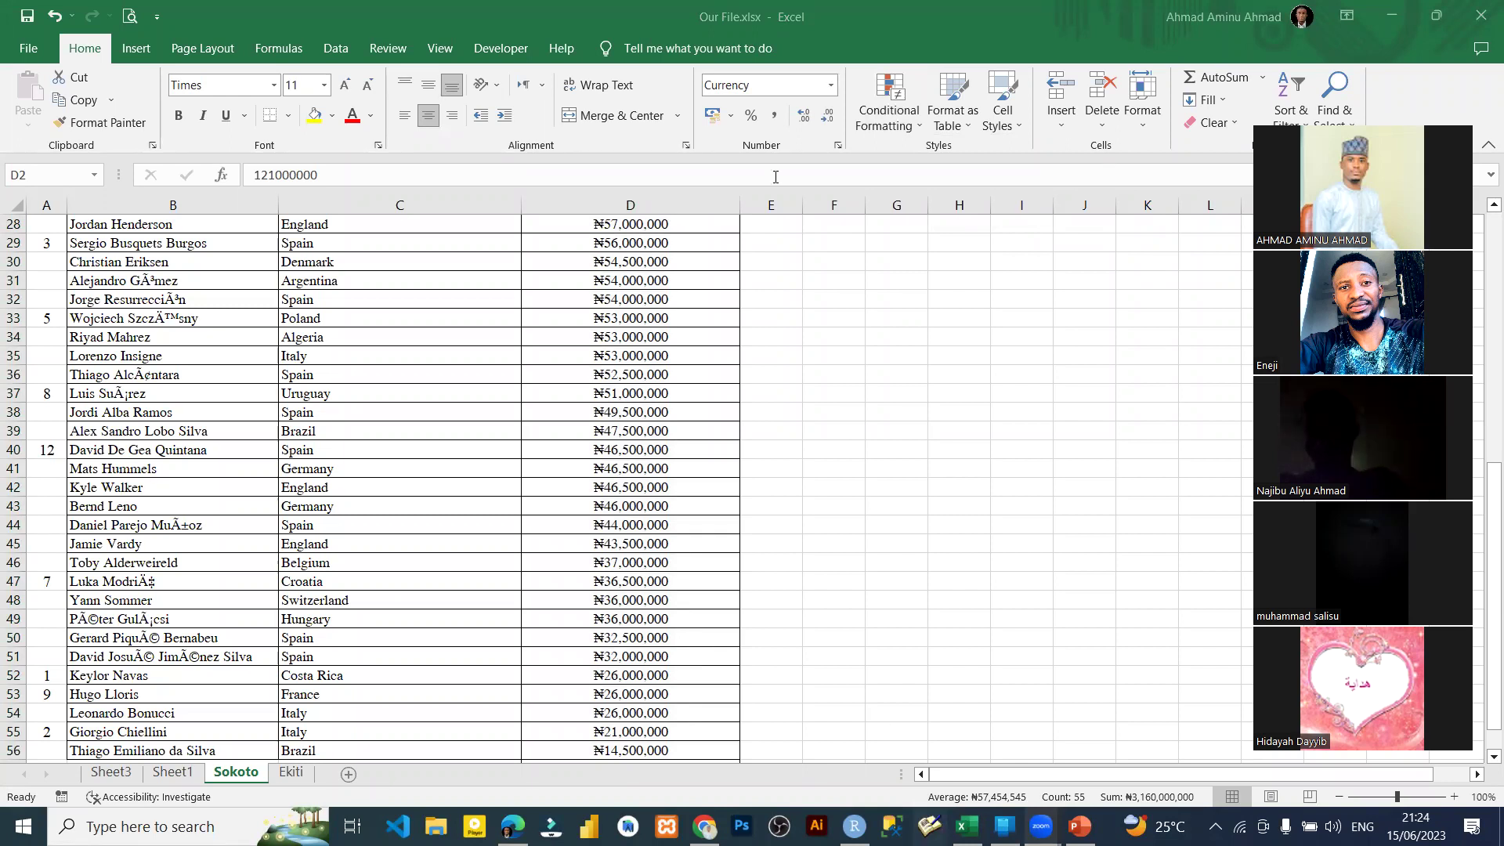
pyautogui.click(889, 109)
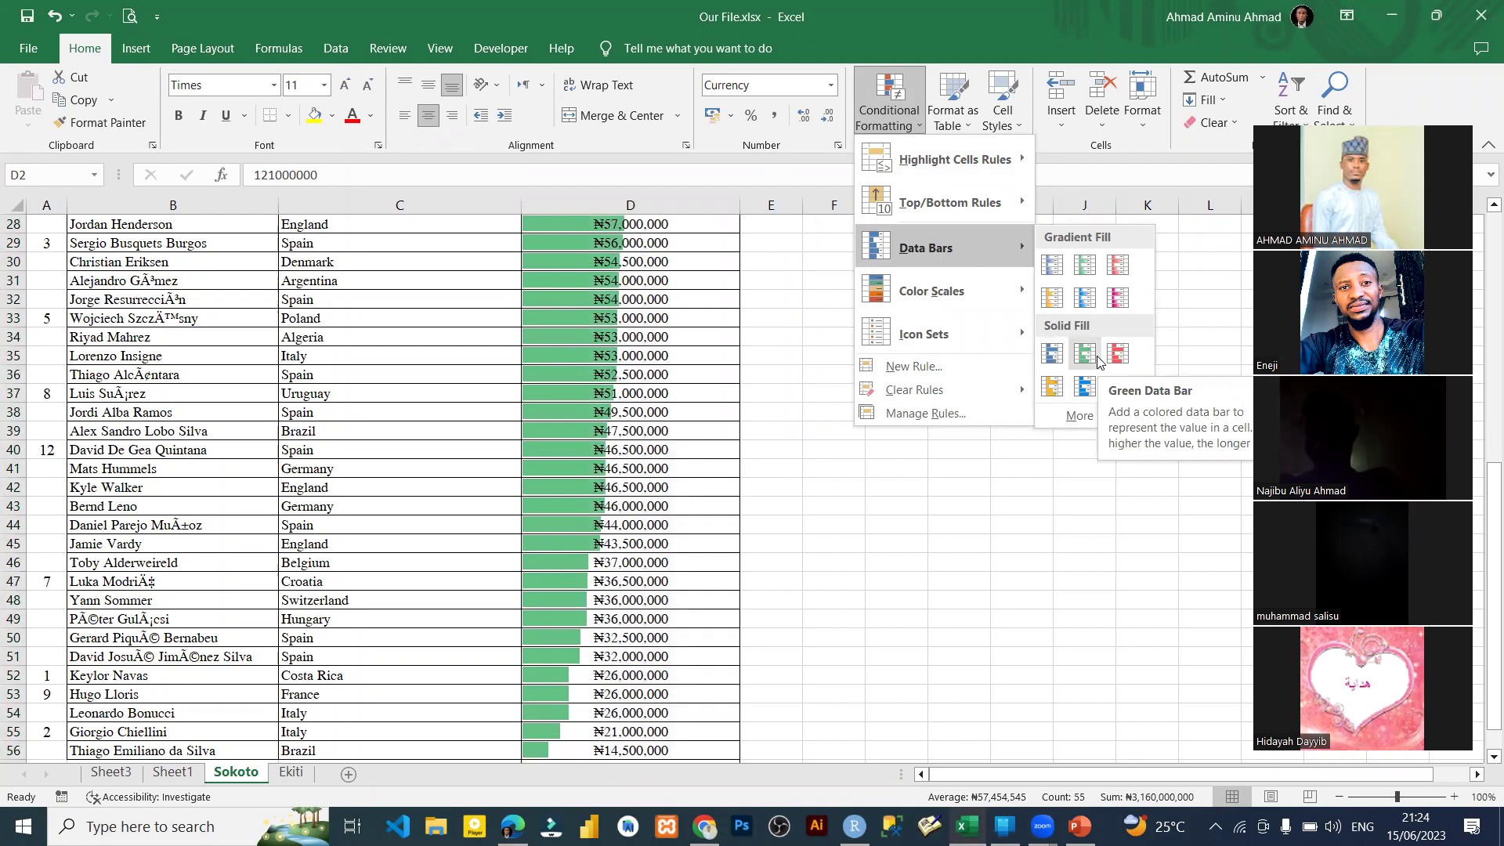
pyautogui.click(1085, 298)
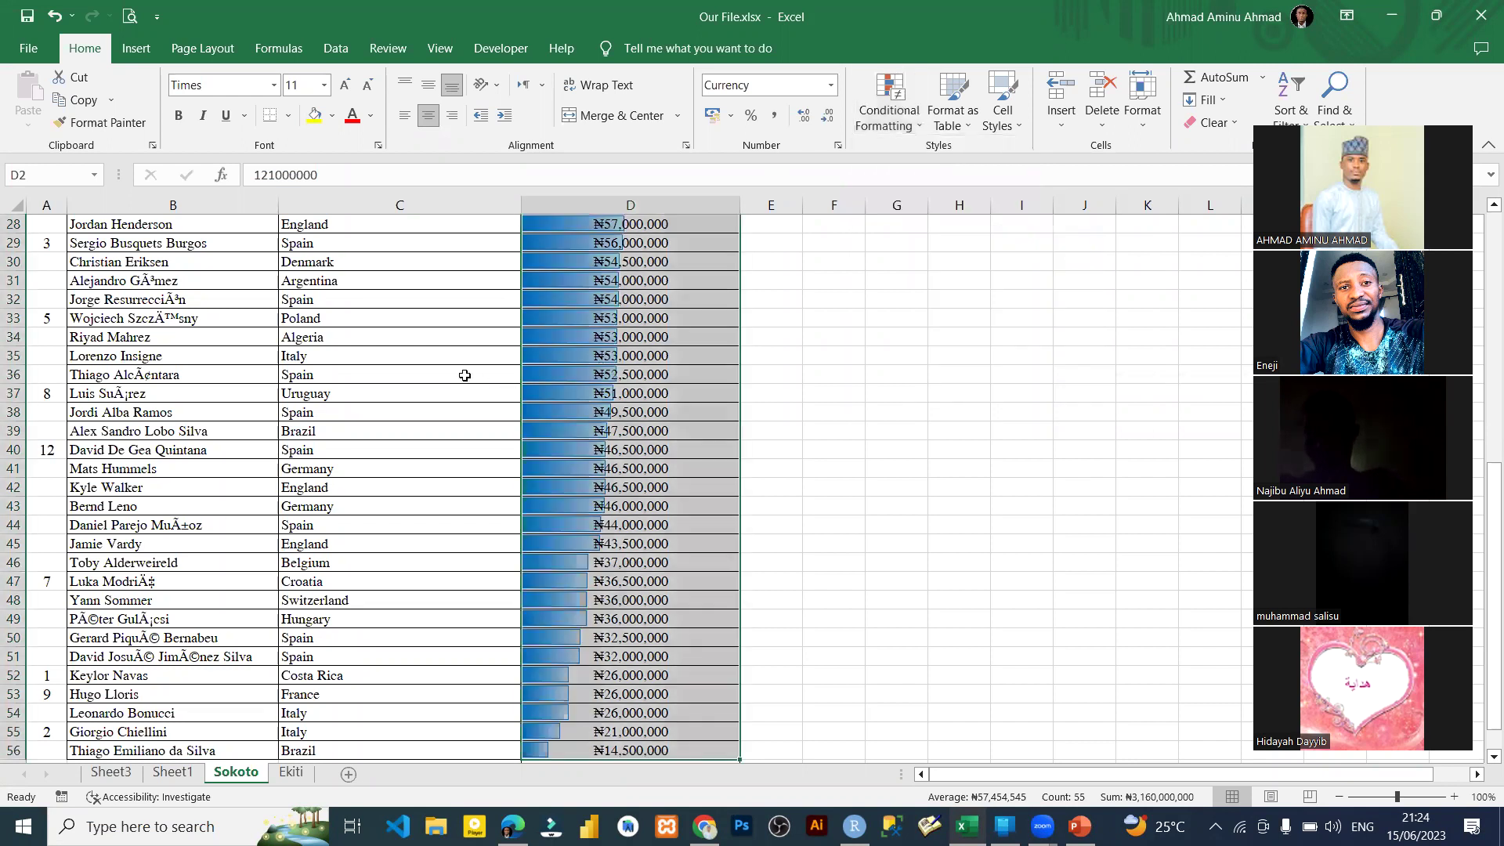
pyautogui.scroll(9, 612, 343)
# Step: Try to set the salary in D4 to 100000000, and discard the entry
pyautogui.click(616, 319)
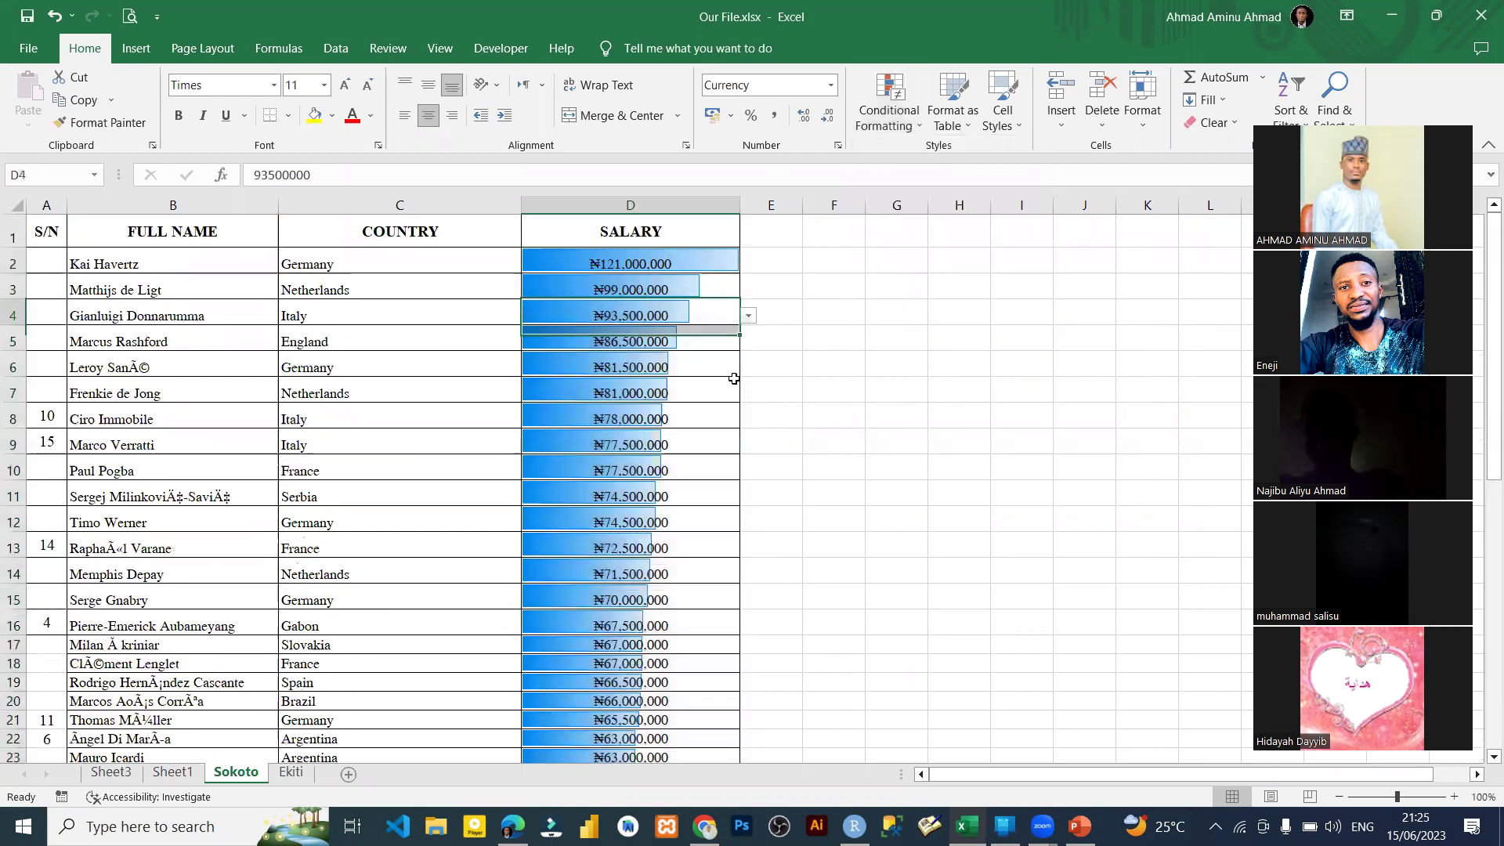
pyautogui.write('100000000')
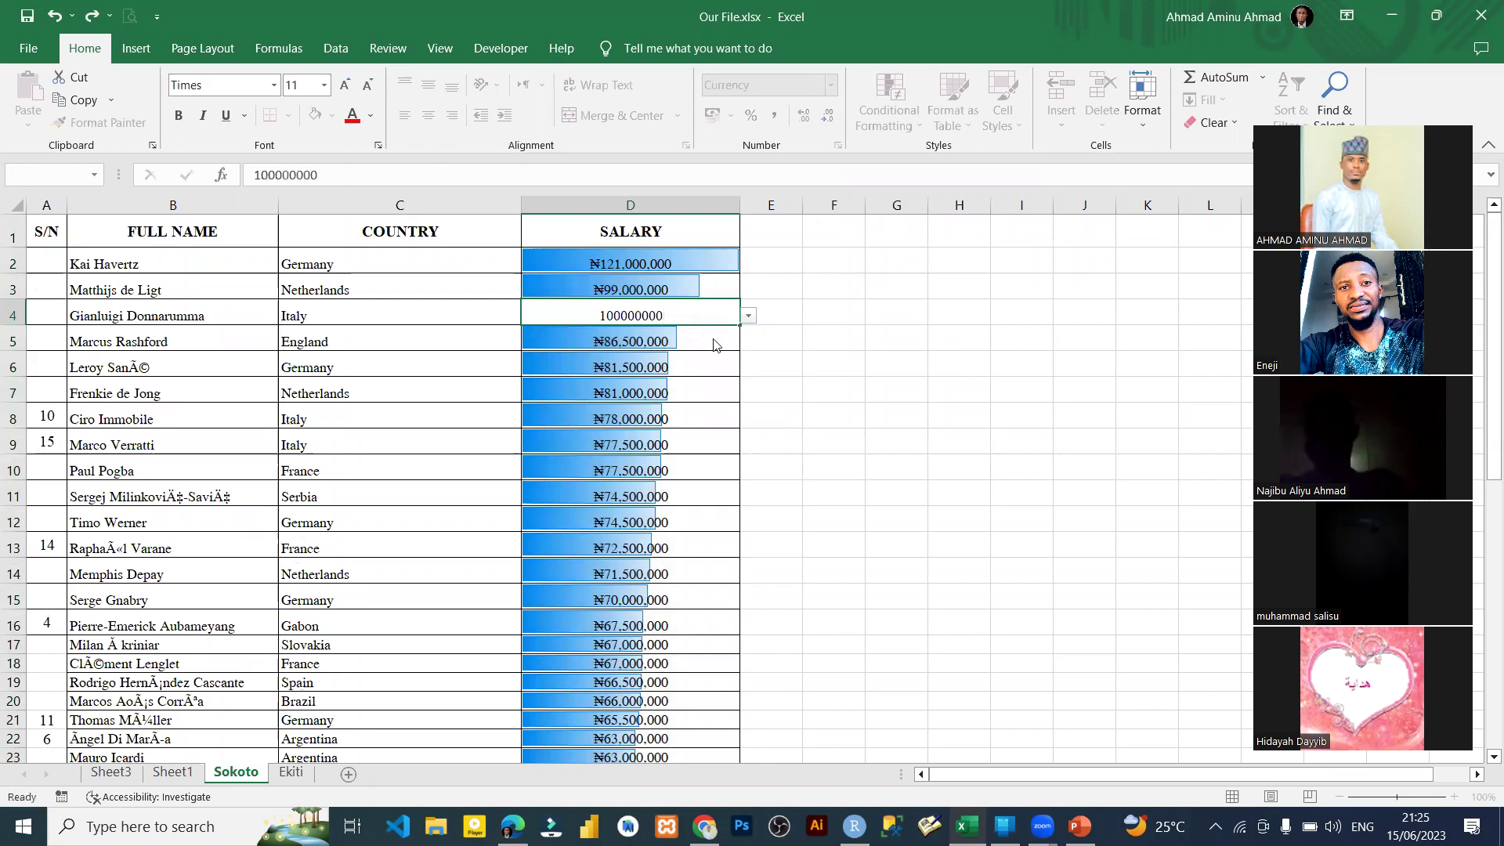
pyautogui.press('Return')
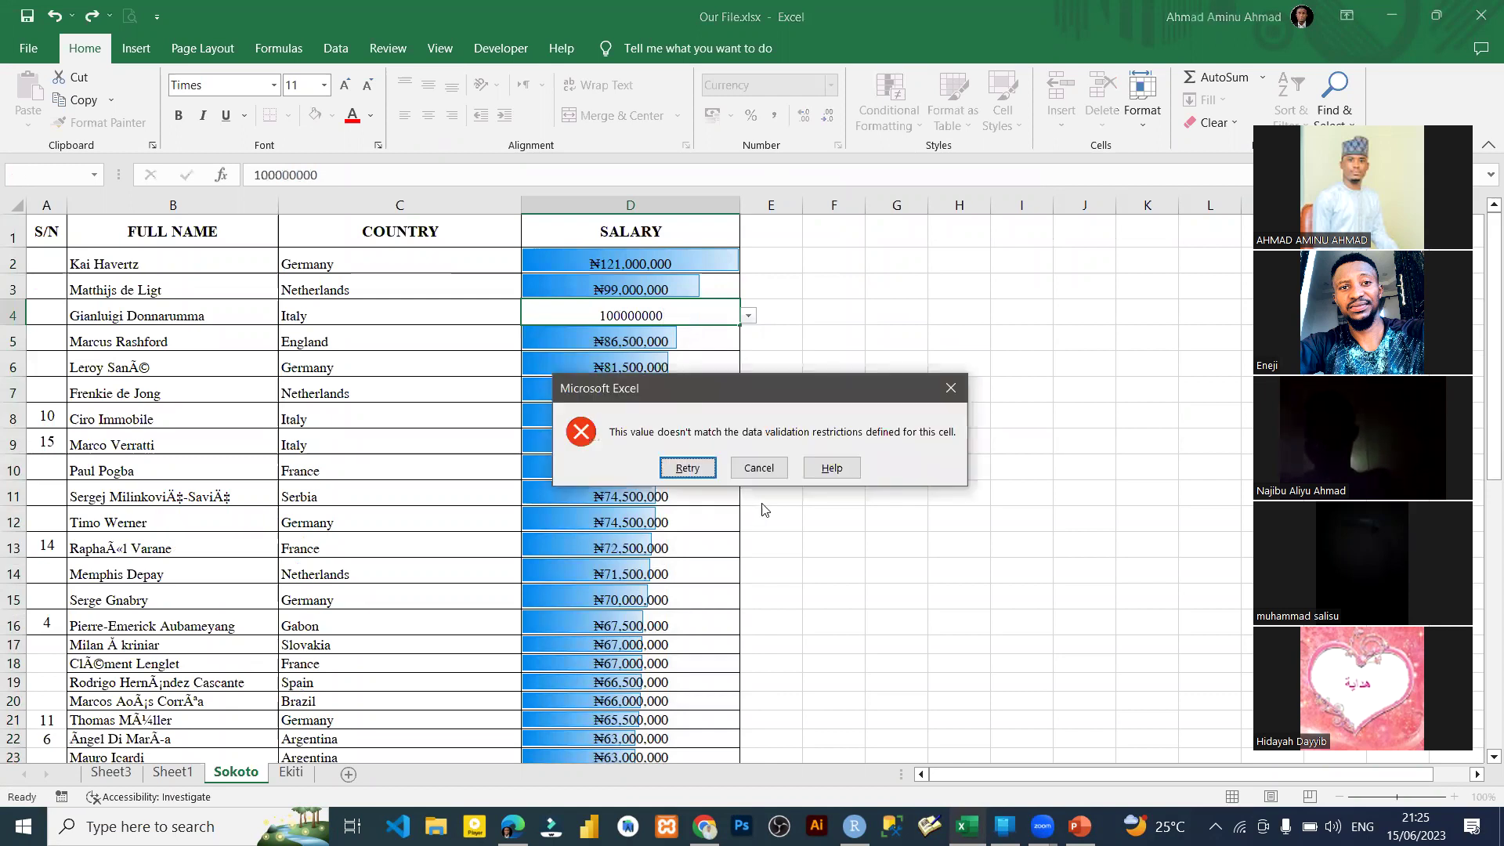
pyautogui.click(758, 466)
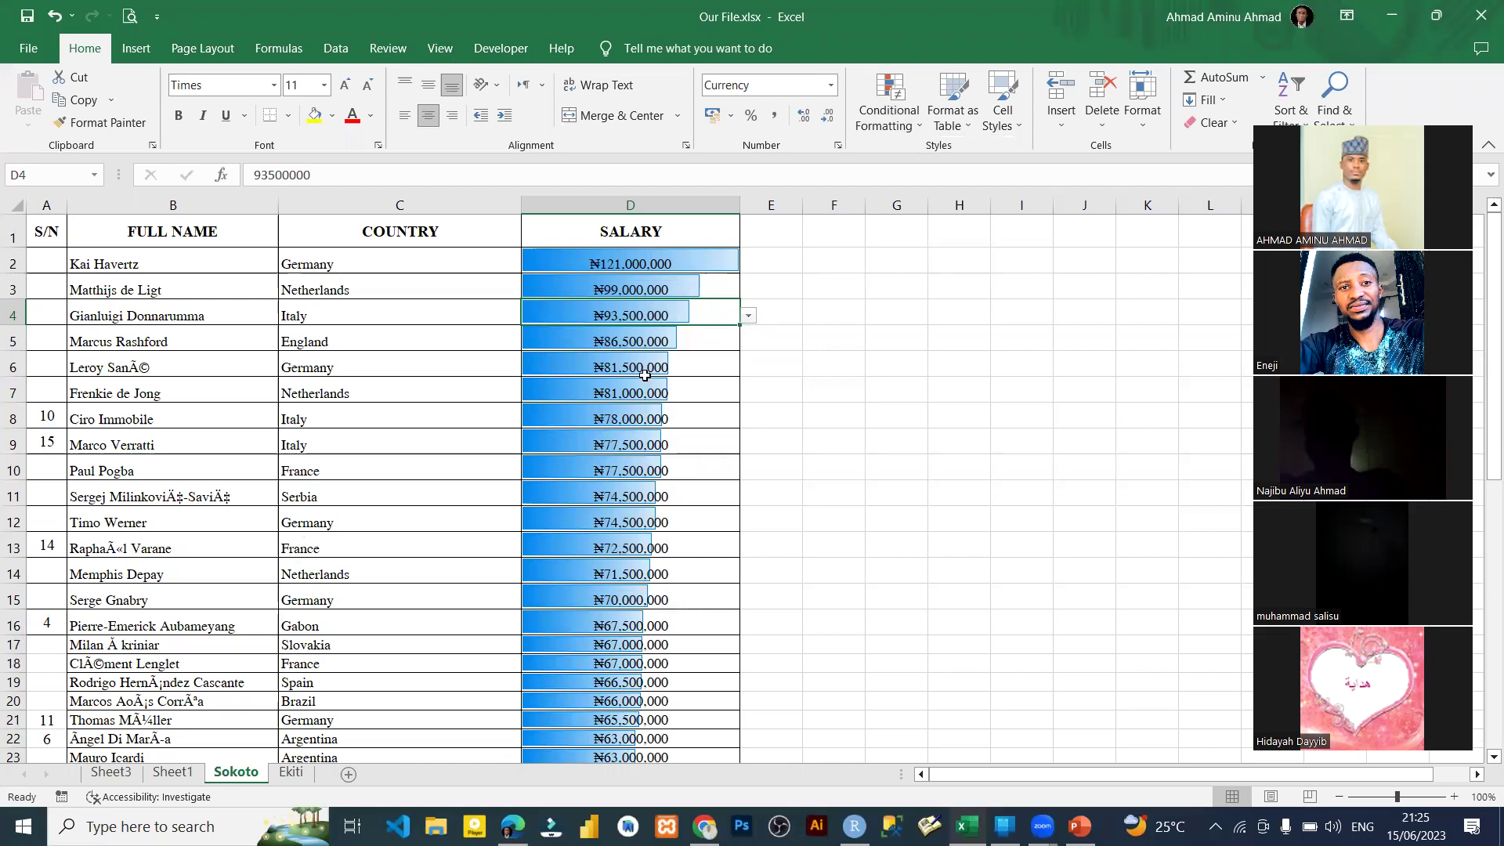
# Step: Preview a Red - Yellow - Green color scale on D2:D56, and clear the rules from these salary cells
pyautogui.moveTo(629, 264); pyautogui.dragTo(631, 547)
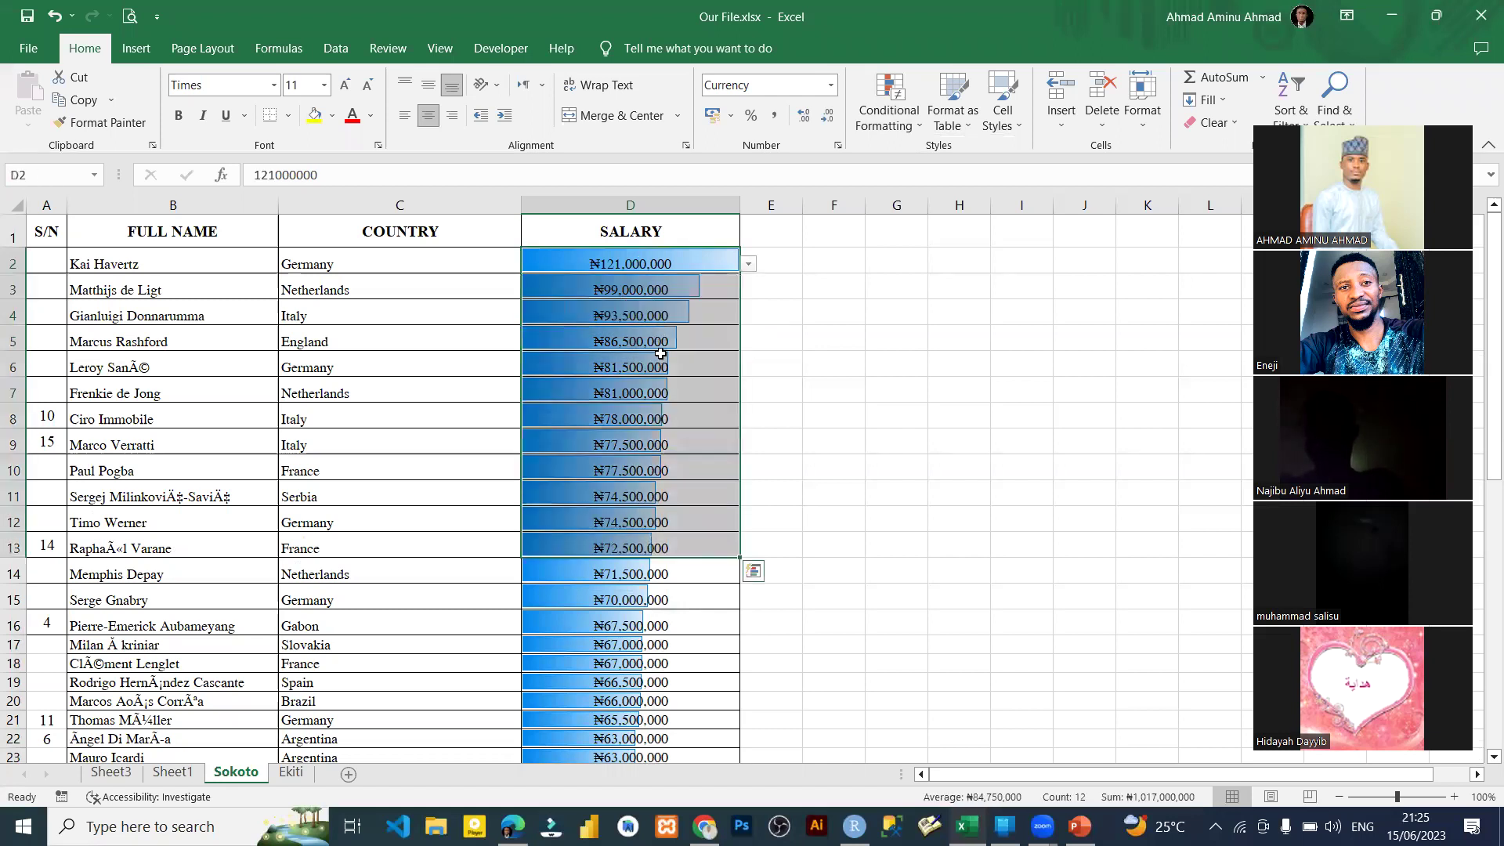
pyautogui.hotkey('ctrl', 'shift', 'Down')
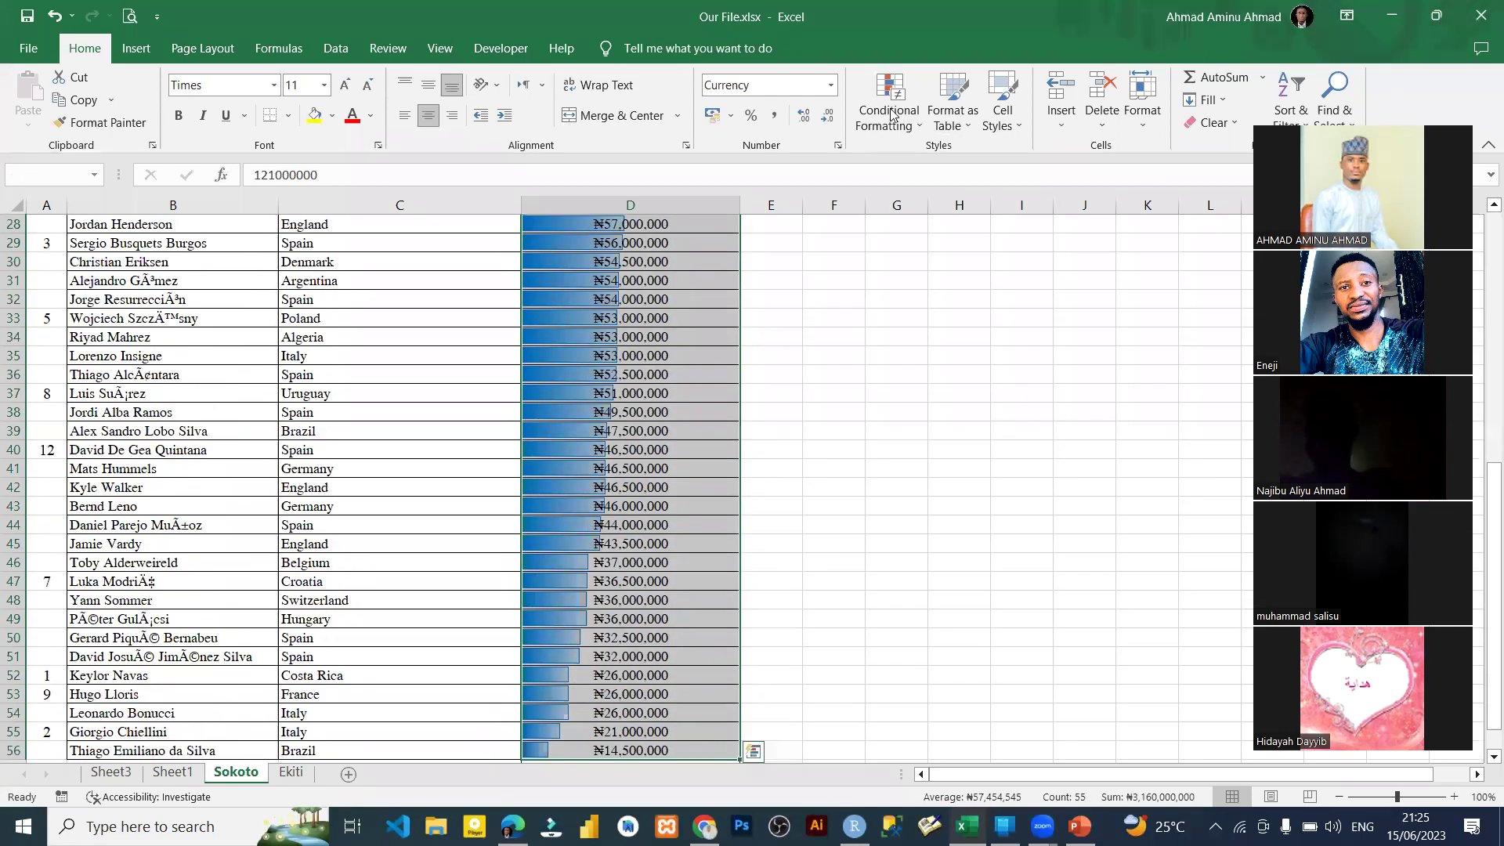
pyautogui.click(891, 115)
pyautogui.moveTo(940, 302)
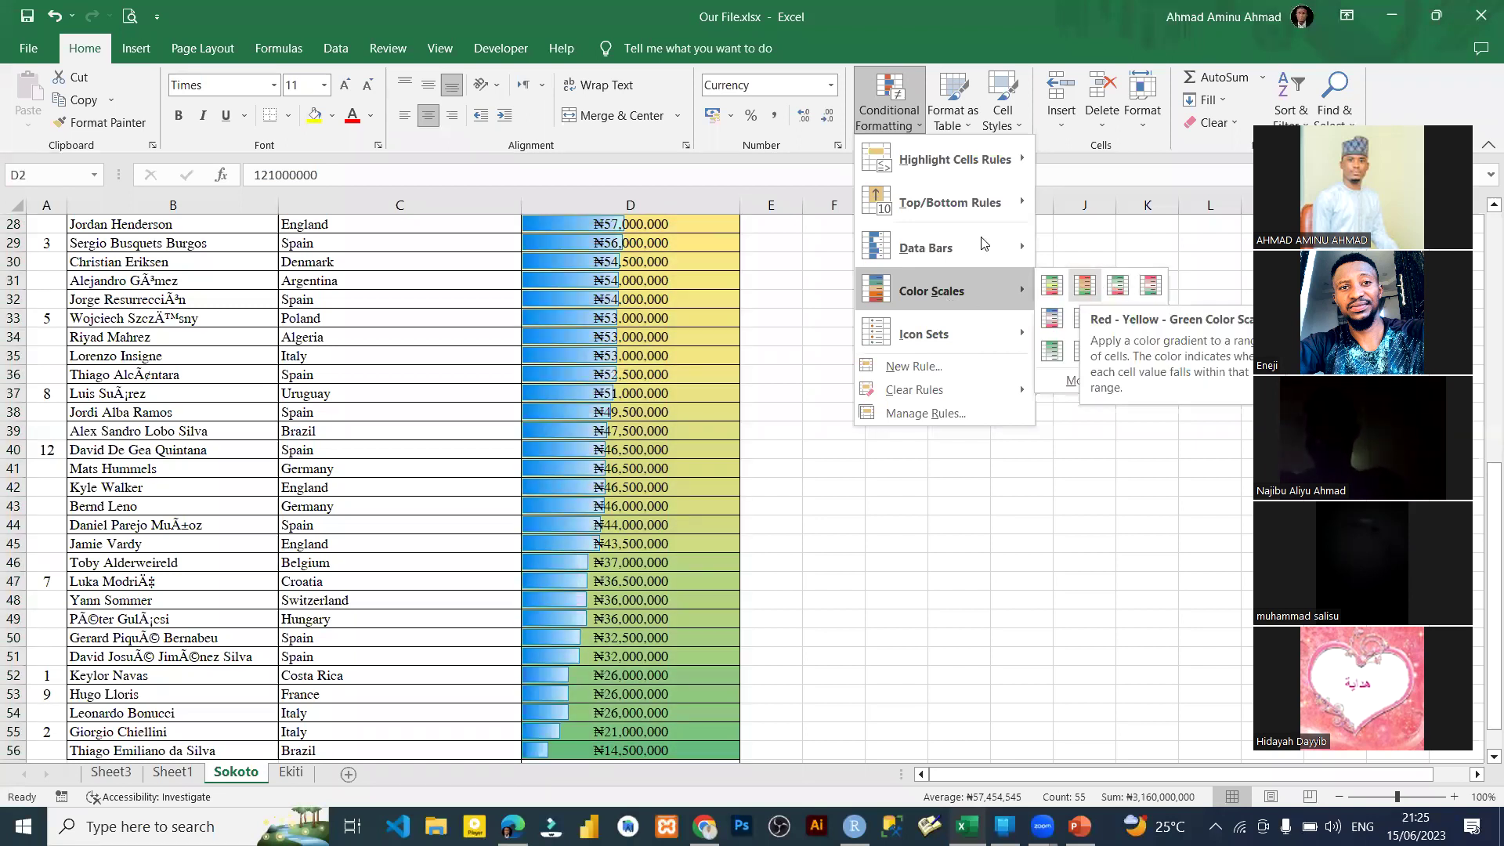
pyautogui.moveTo(981, 390)
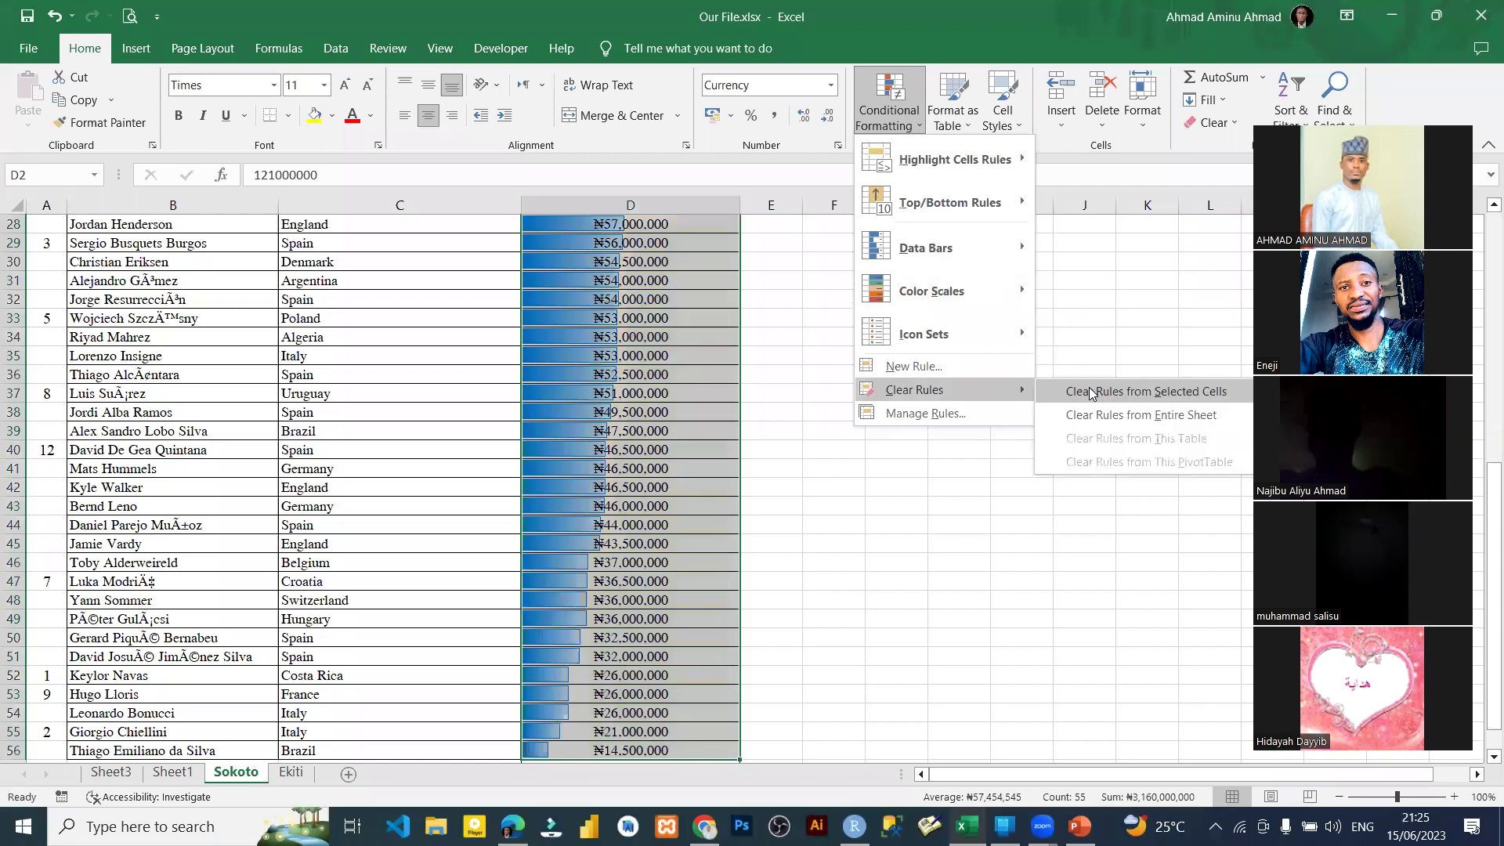
pyautogui.click(1096, 393)
# Step: Apply the Green - Yellow - Red color scale to the salaries in D2:D56
pyautogui.click(918, 126)
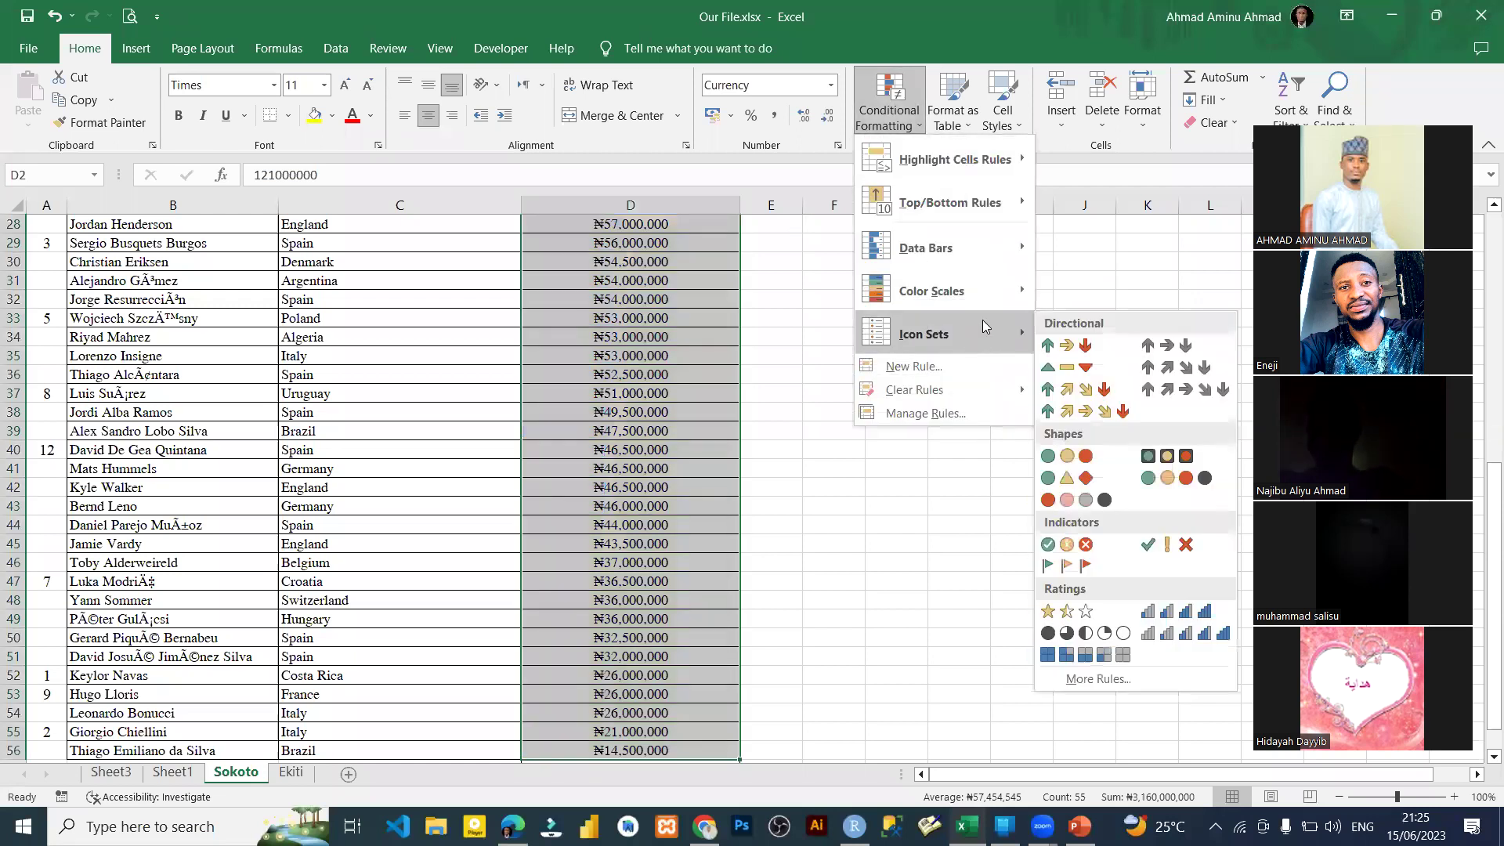
pyautogui.moveTo(990, 300)
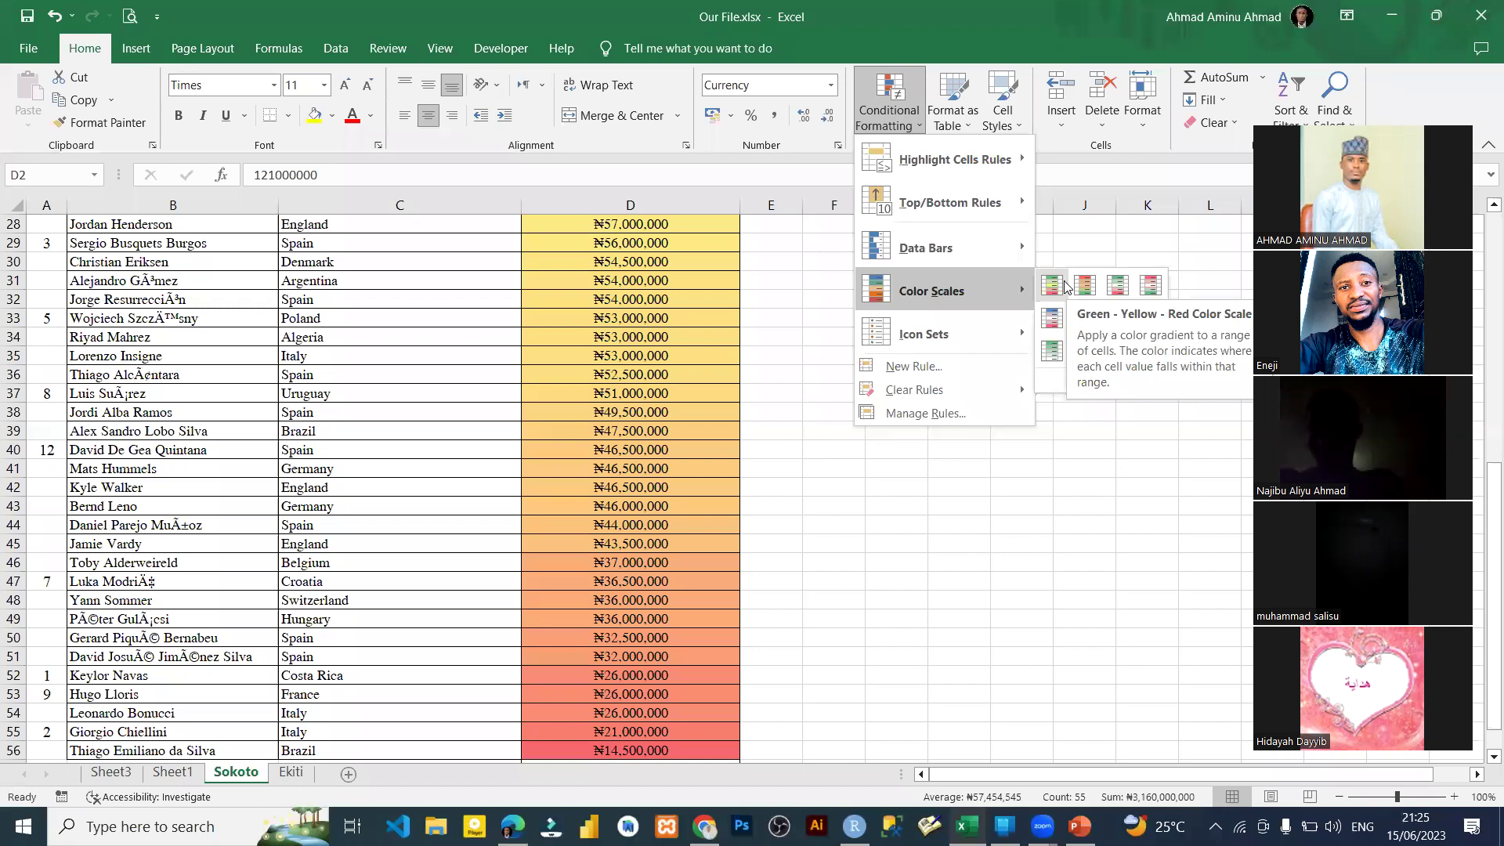
pyautogui.click(1063, 284)
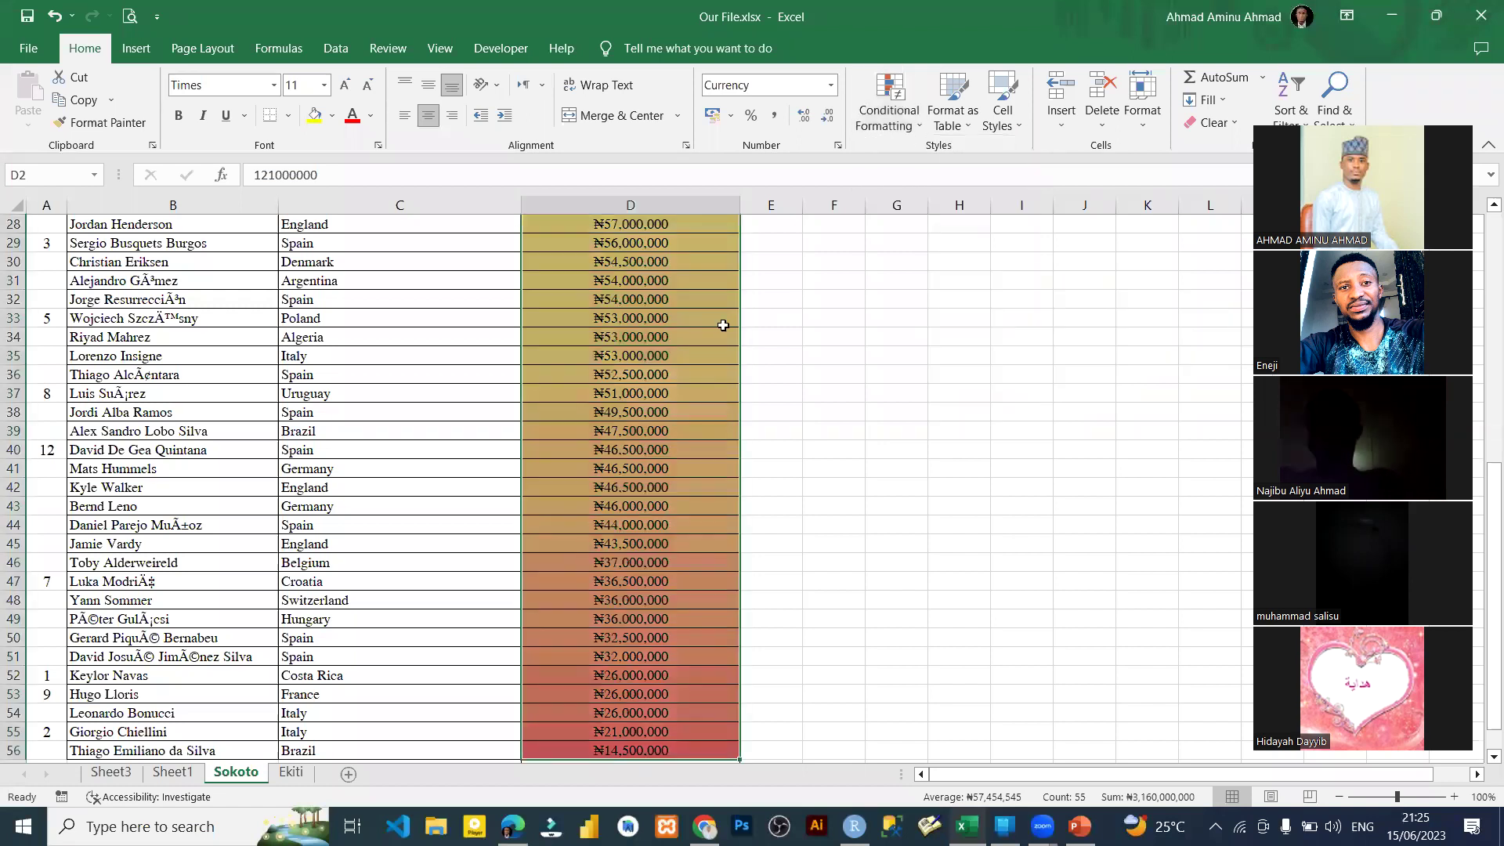
# Step: Examine how the color scale shades the salaries from D2 down to D56, reducing the sheet zoom to 80%
pyautogui.scroll(10, 724, 325)
pyautogui.click(645, 271)
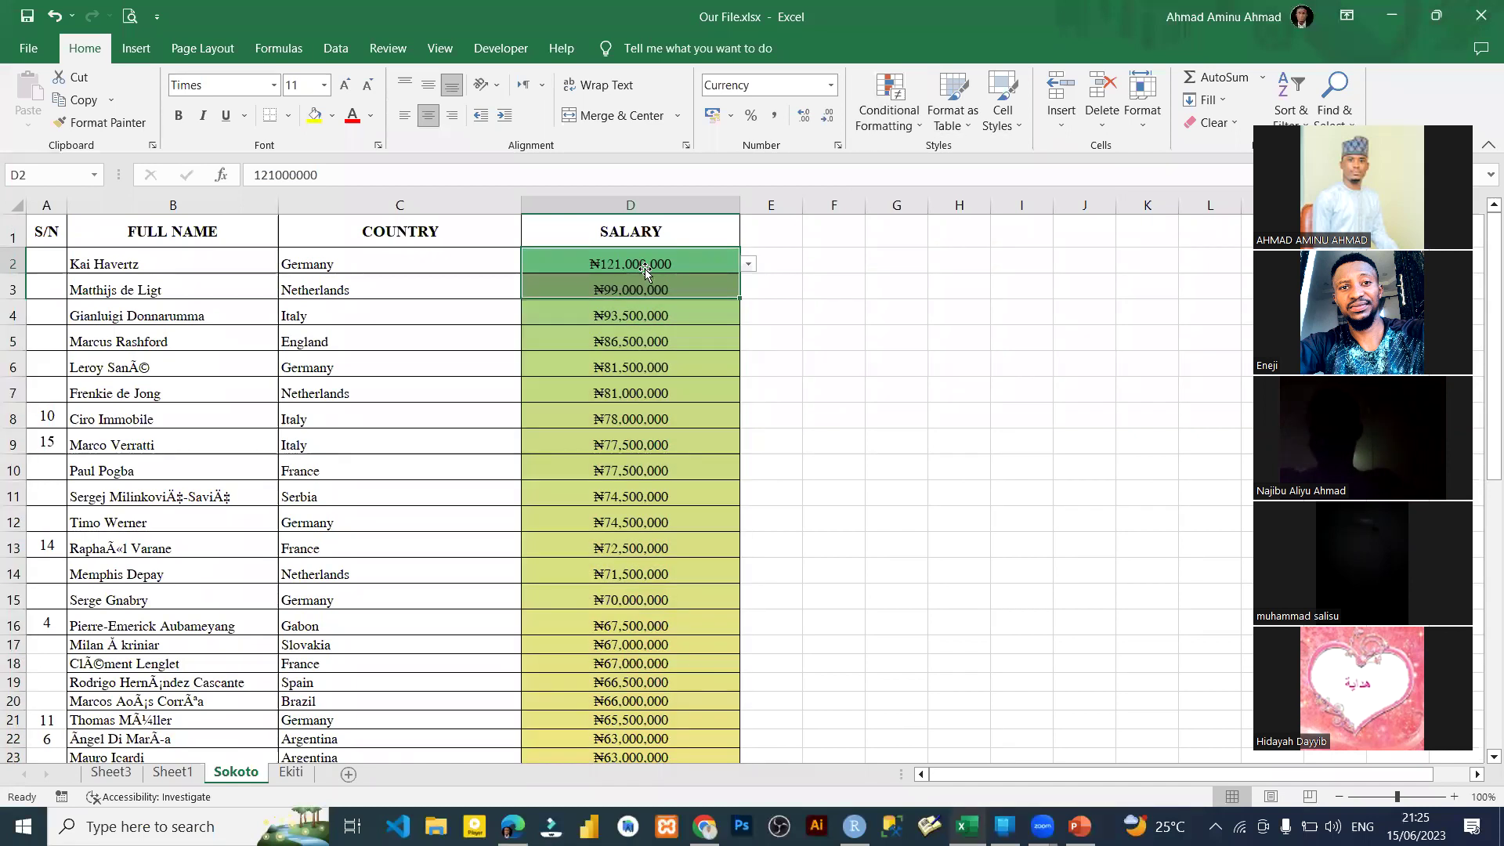
pyautogui.click(663, 291)
pyautogui.click(660, 314)
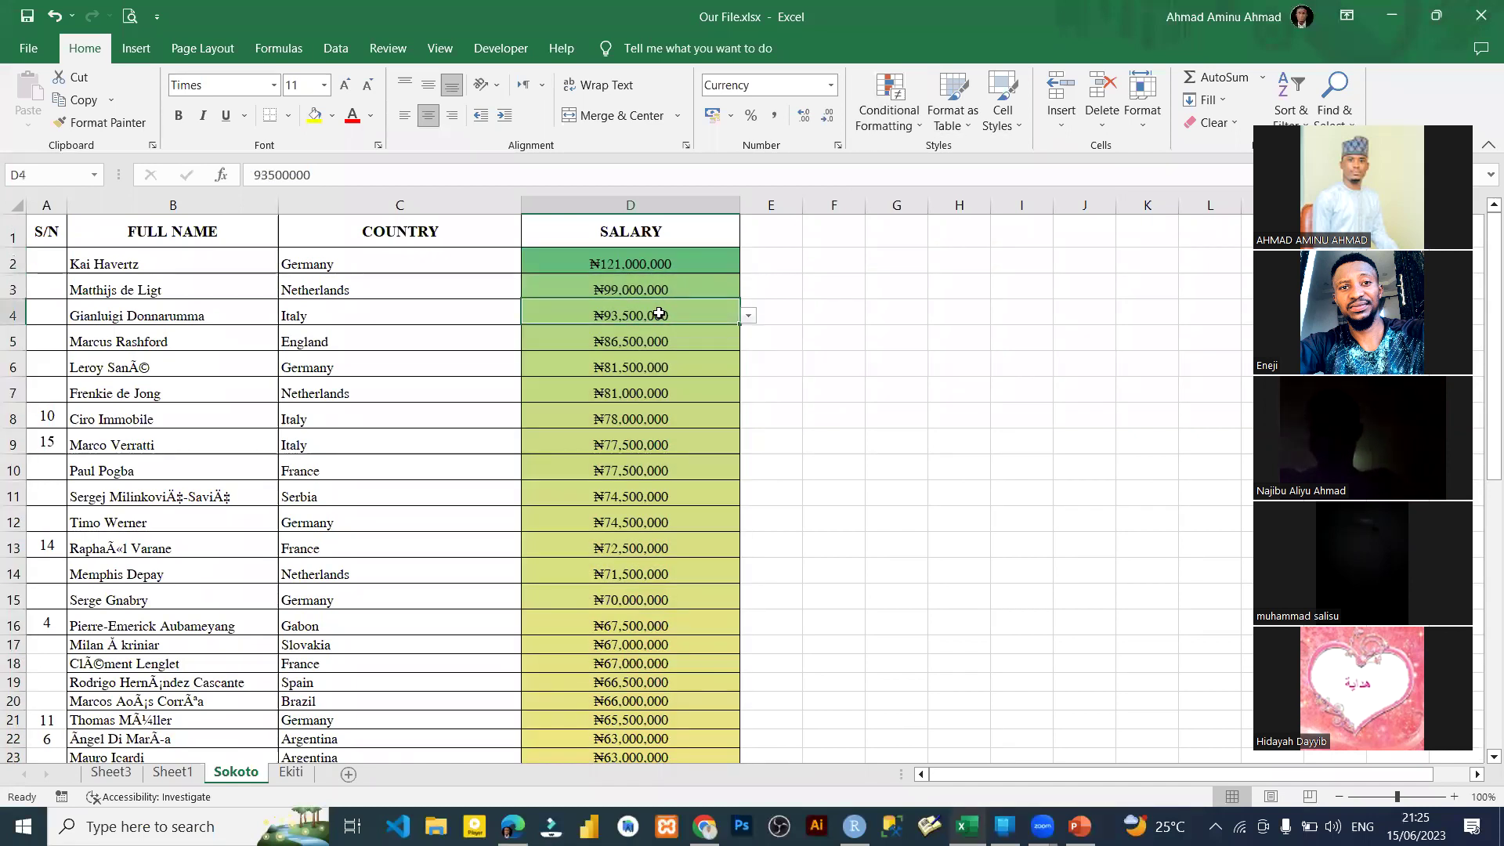
pyautogui.scroll(-4, 659, 314)
pyautogui.scroll(-8, 659, 312)
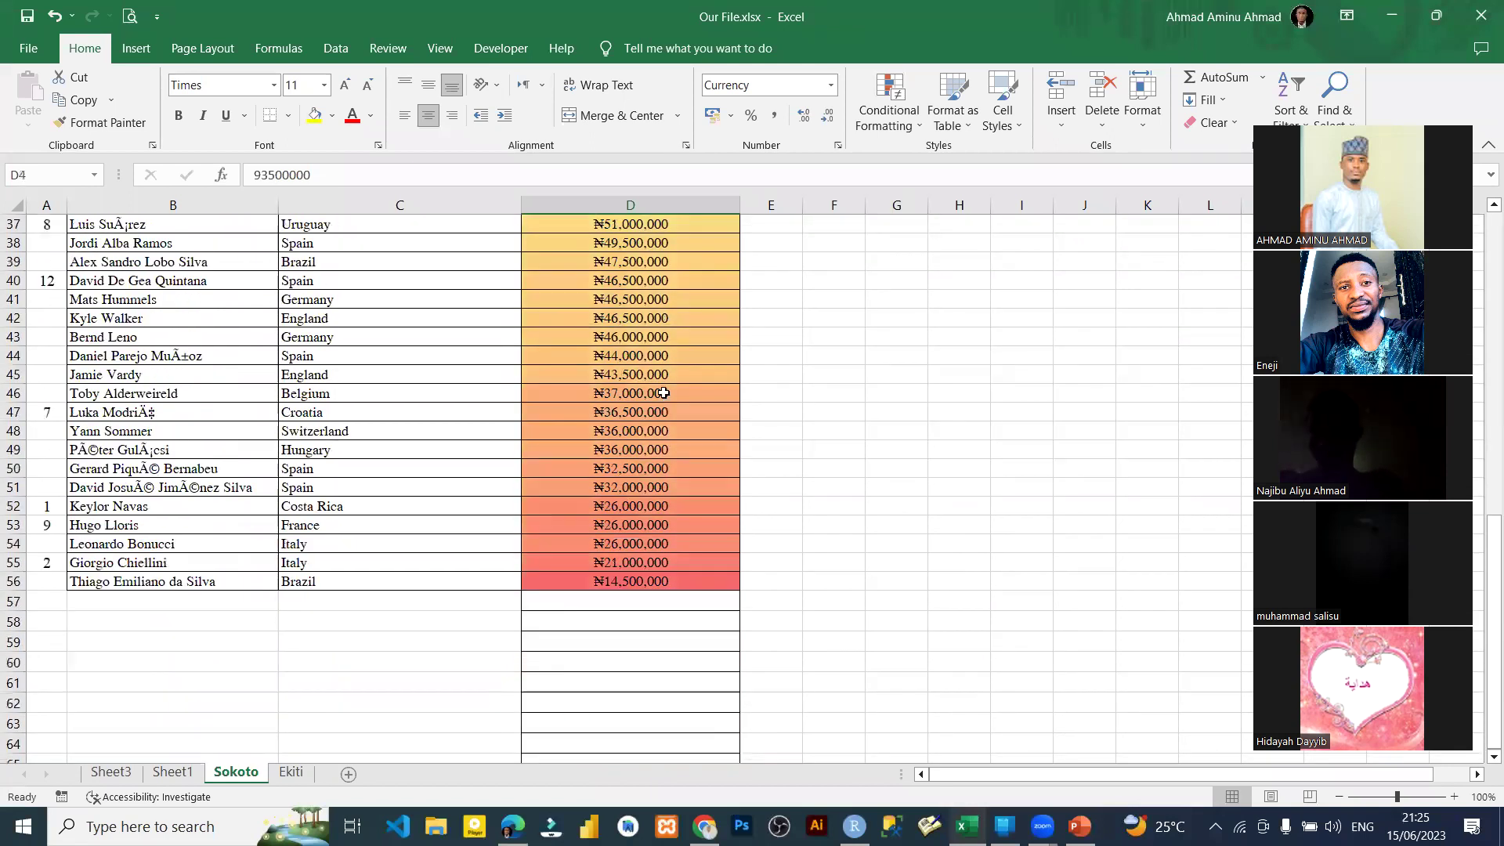
pyautogui.click(632, 581)
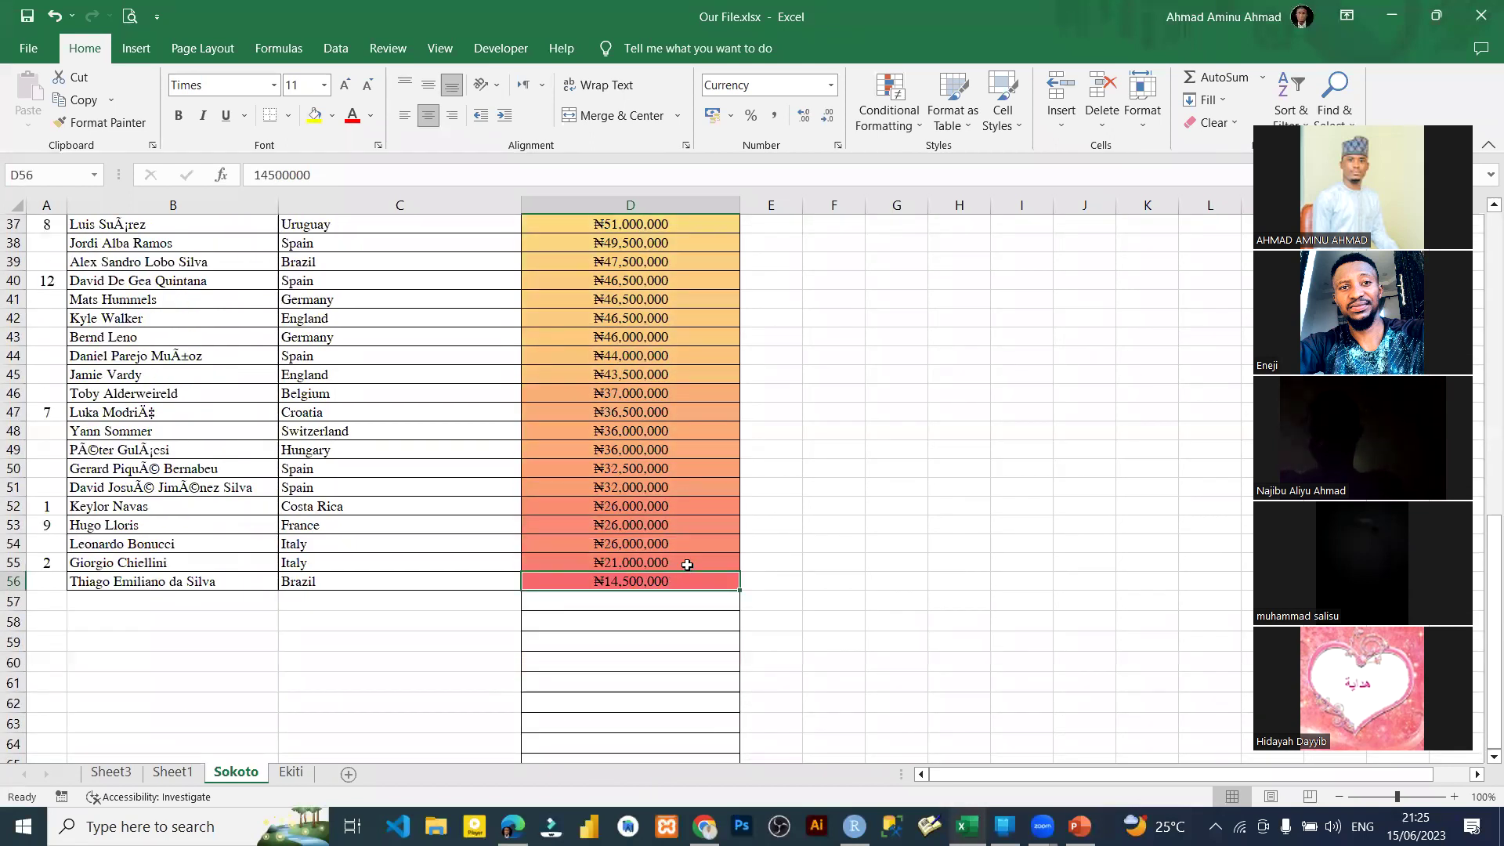
pyautogui.scroll(12, 687, 561)
pyautogui.scroll(-7, 687, 547)
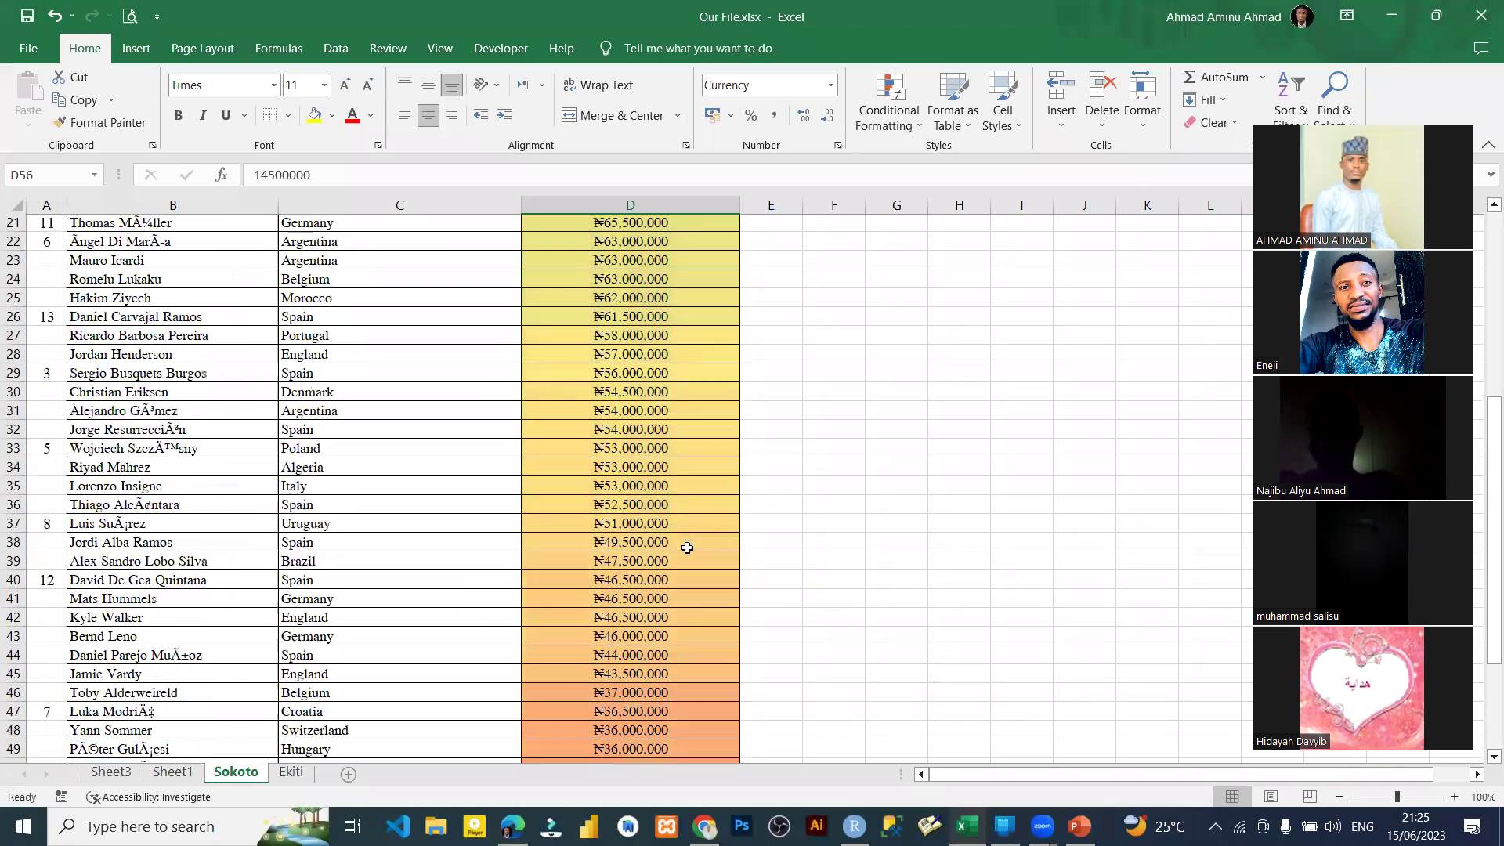
pyautogui.scroll(7, 687, 547)
pyautogui.click(1338, 796)
pyautogui.click(1338, 797)
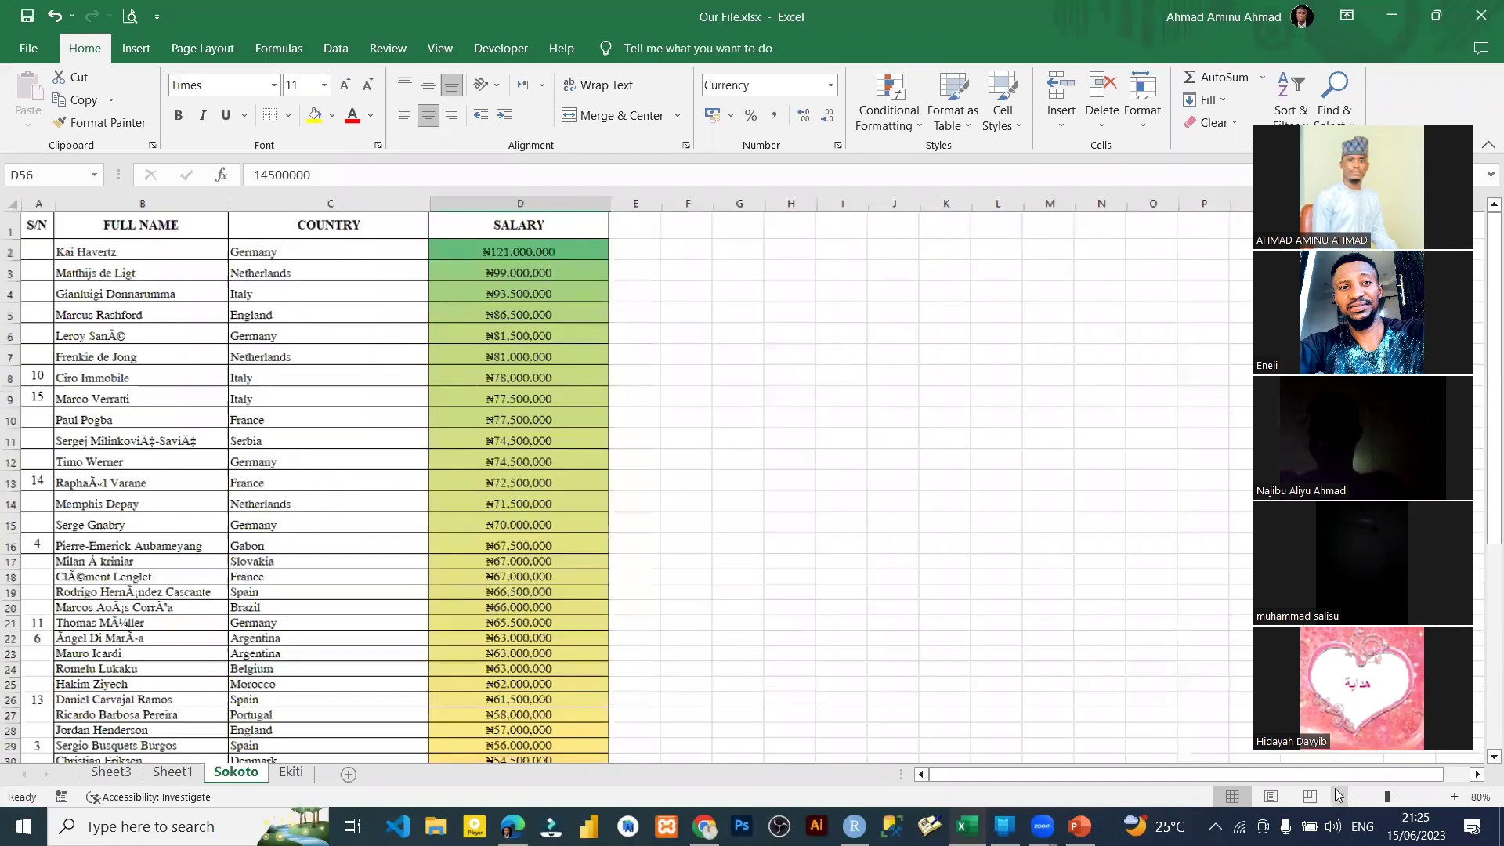
pyautogui.scroll(-7, 560, 568)
pyautogui.scroll(7, 546, 548)
# Step: Replace the color scale on the salaries in D2:D56 with the Red - White - Blue color scale
pyautogui.click(520, 249)
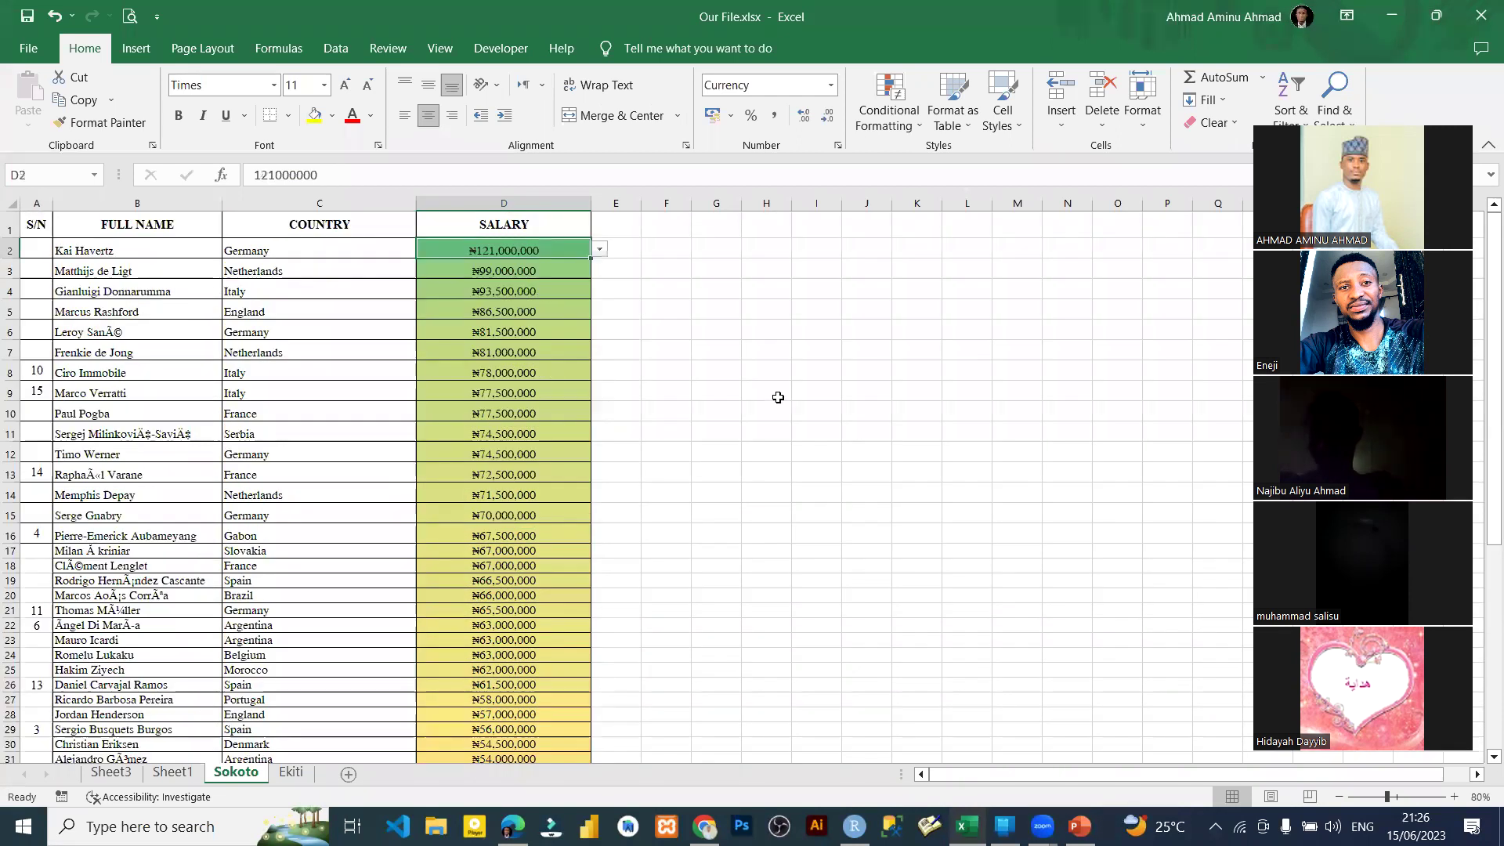
pyautogui.hotkey('ctrl', 'shift', 'Down')
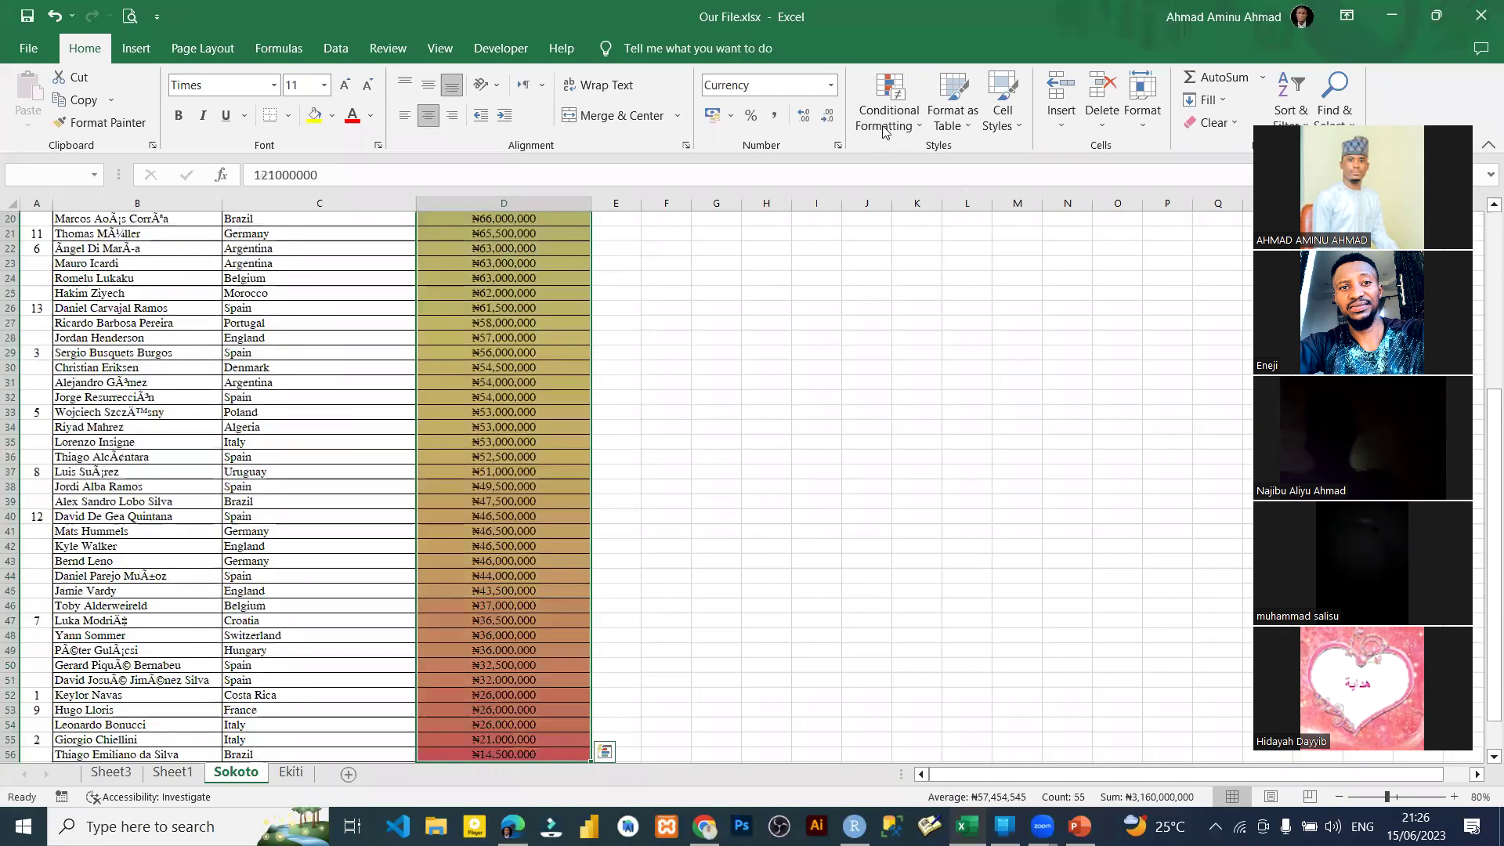
pyautogui.click(889, 110)
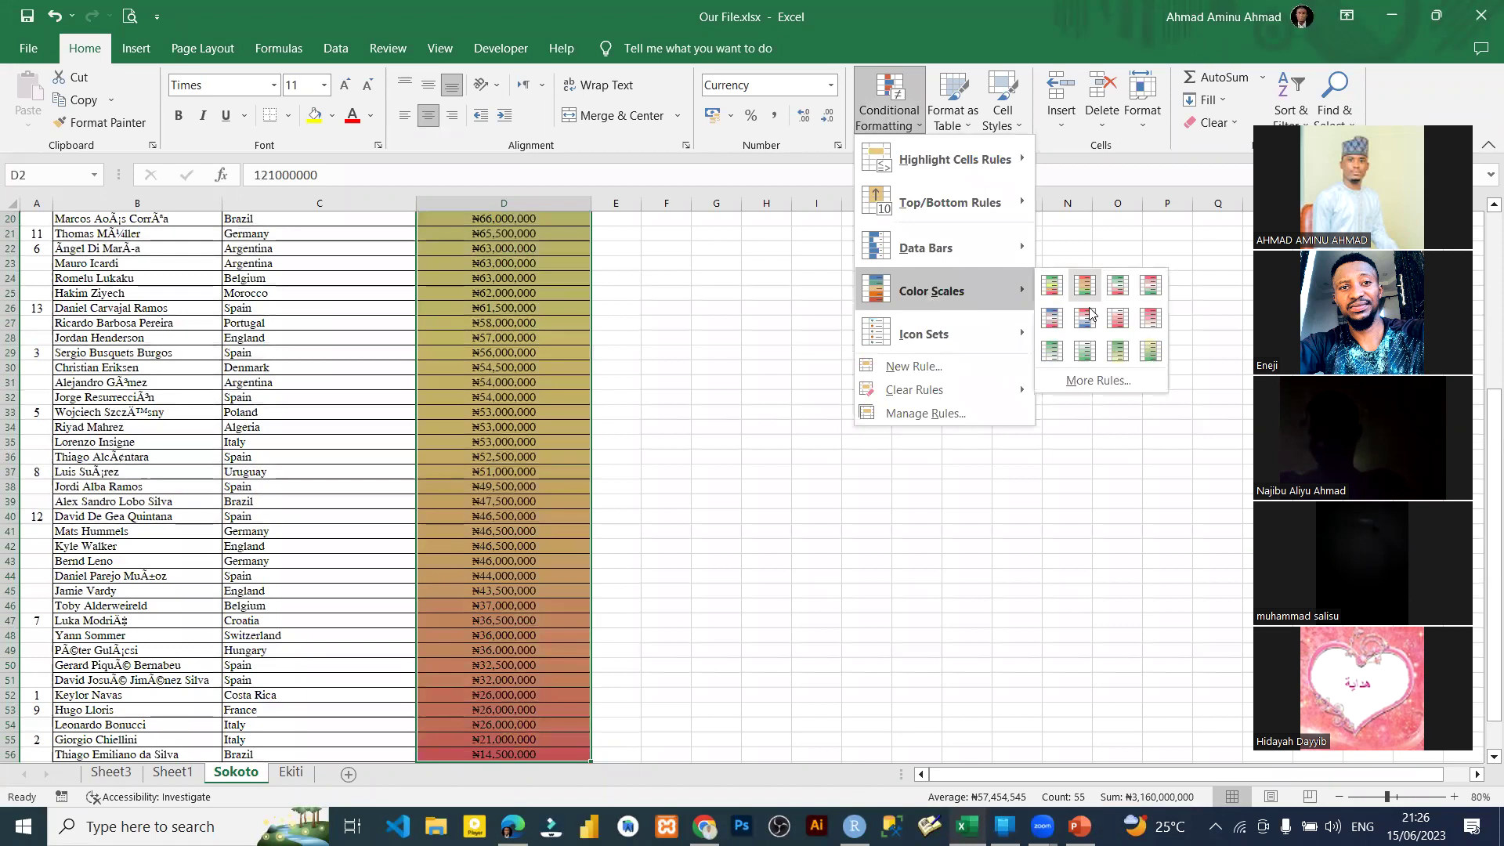
pyautogui.click(1089, 317)
pyautogui.scroll(6, 501, 201)
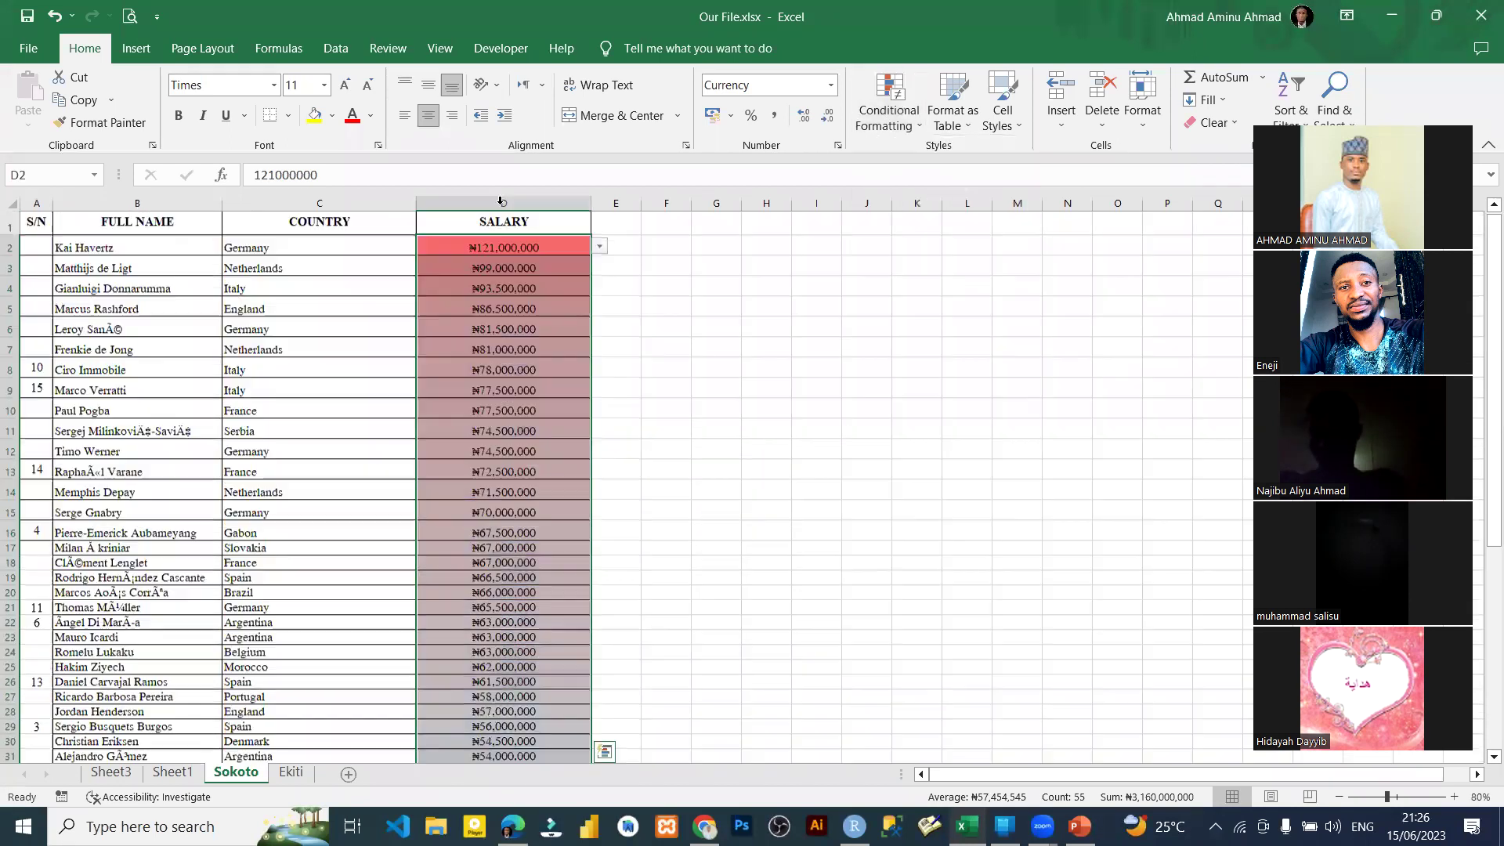
pyautogui.scroll(-8, 549, 502)
pyautogui.scroll(5, 548, 637)
pyautogui.scroll(3, 855, 121)
# Step: Add the three colored directional arrows icon set to the salaries in D2:D56
pyautogui.click(888, 117)
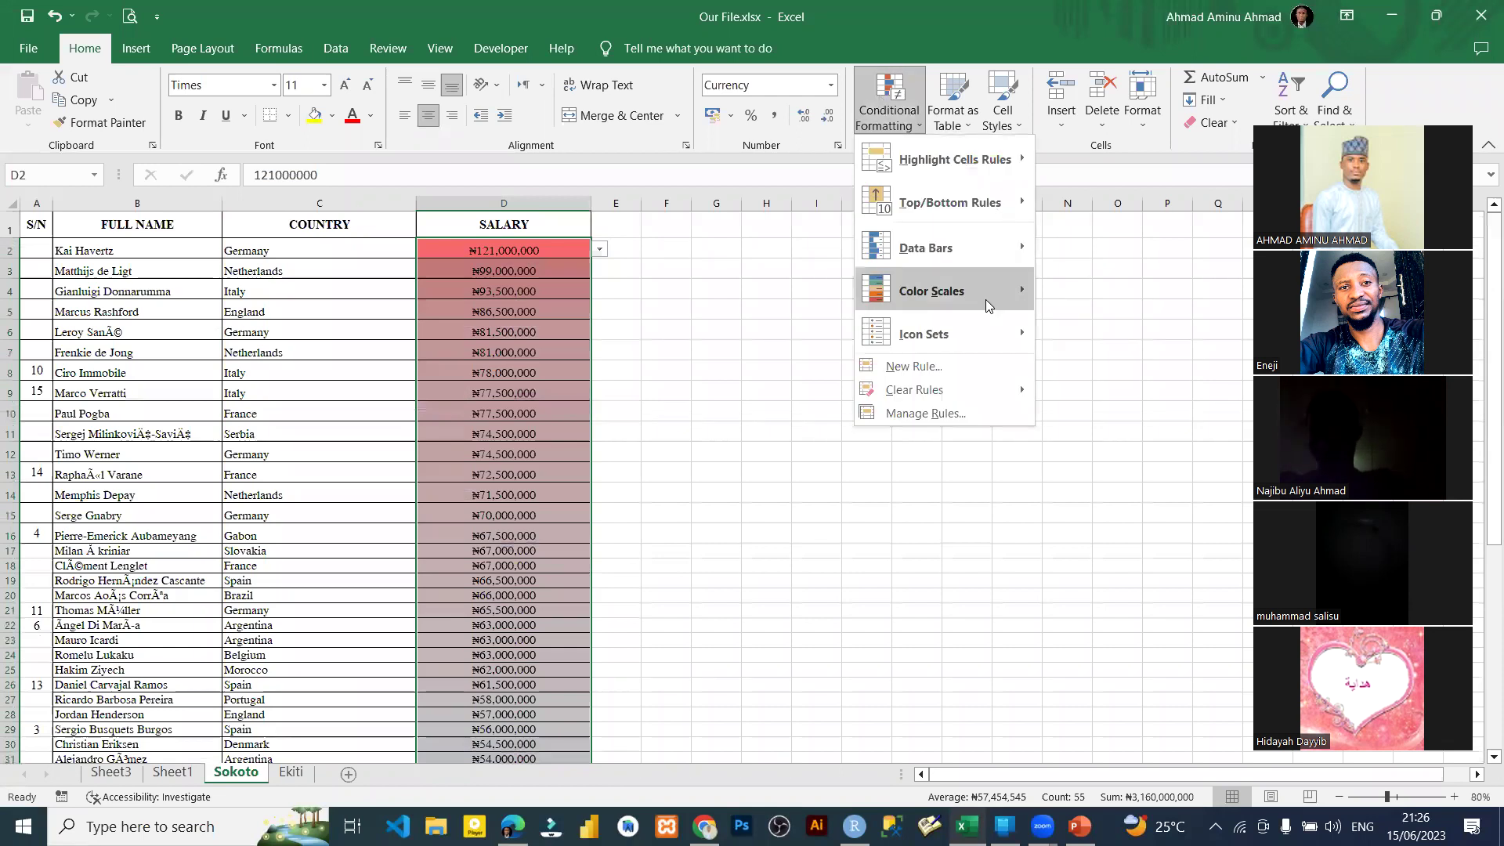
pyautogui.moveTo(985, 294)
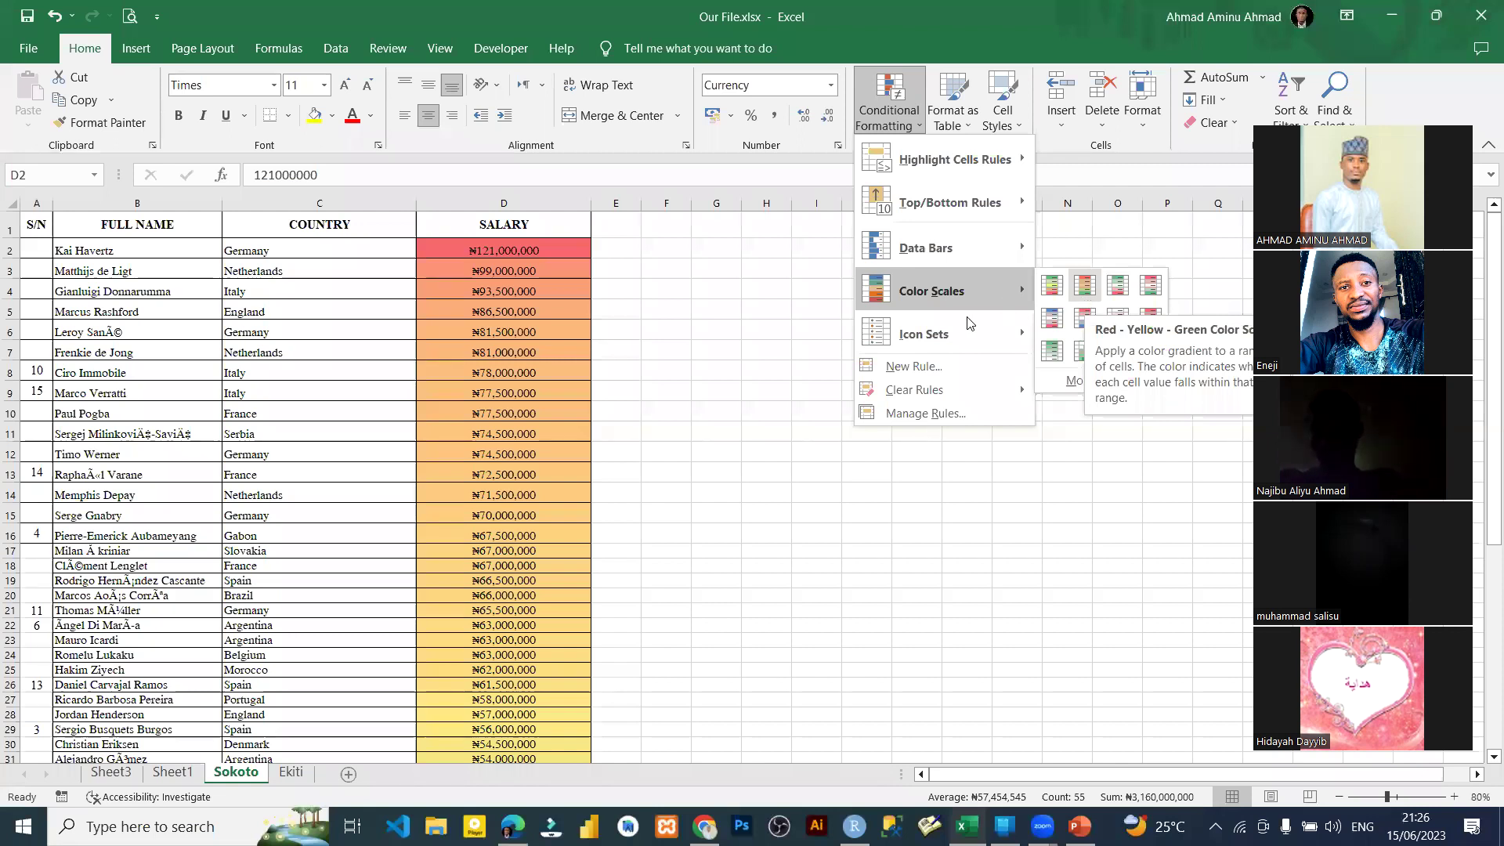
pyautogui.moveTo(964, 319)
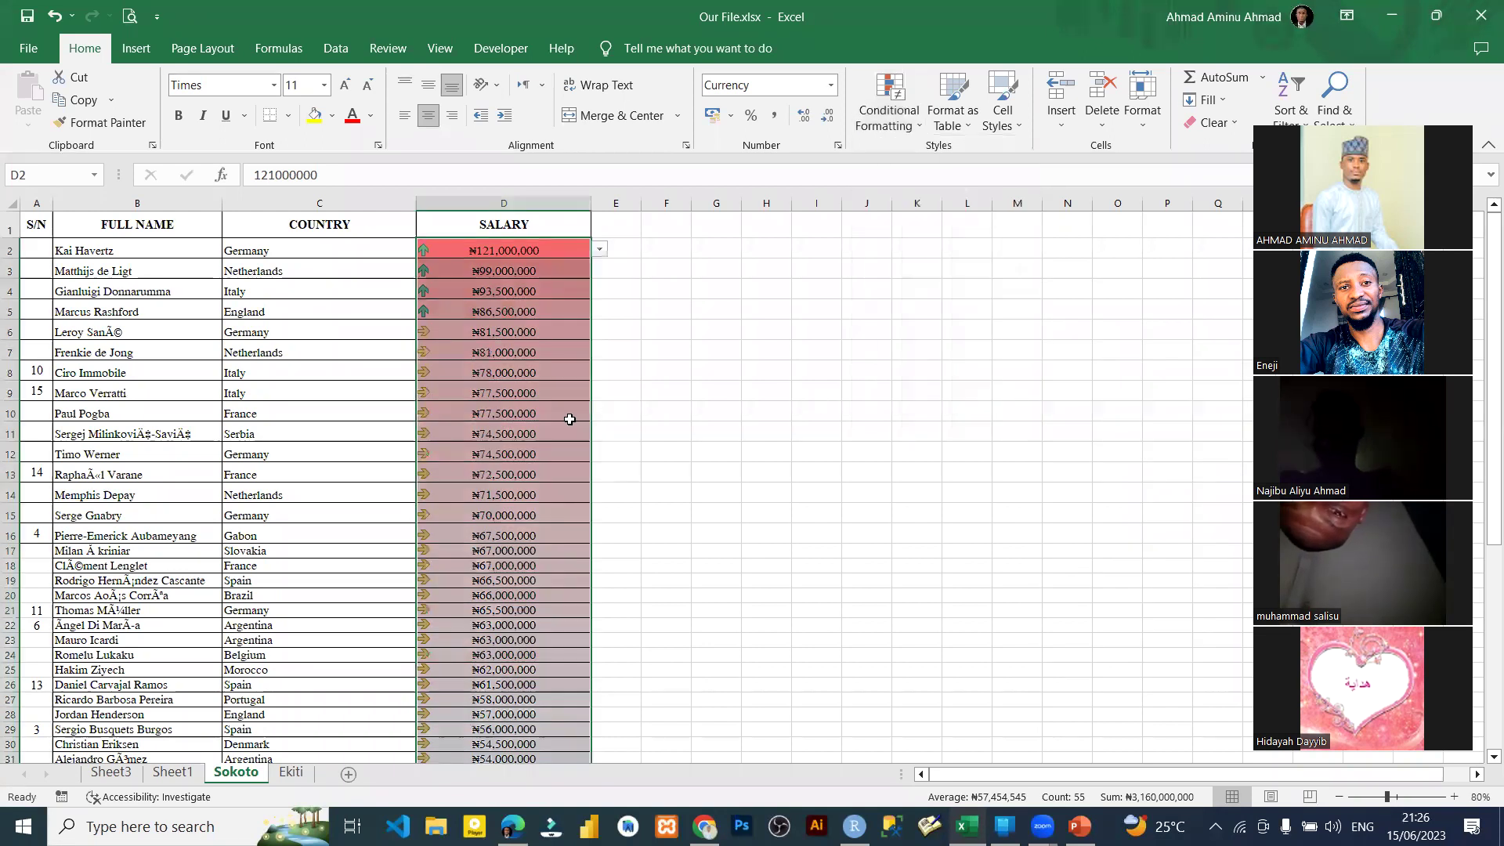
pyautogui.scroll(-6, 570, 420)
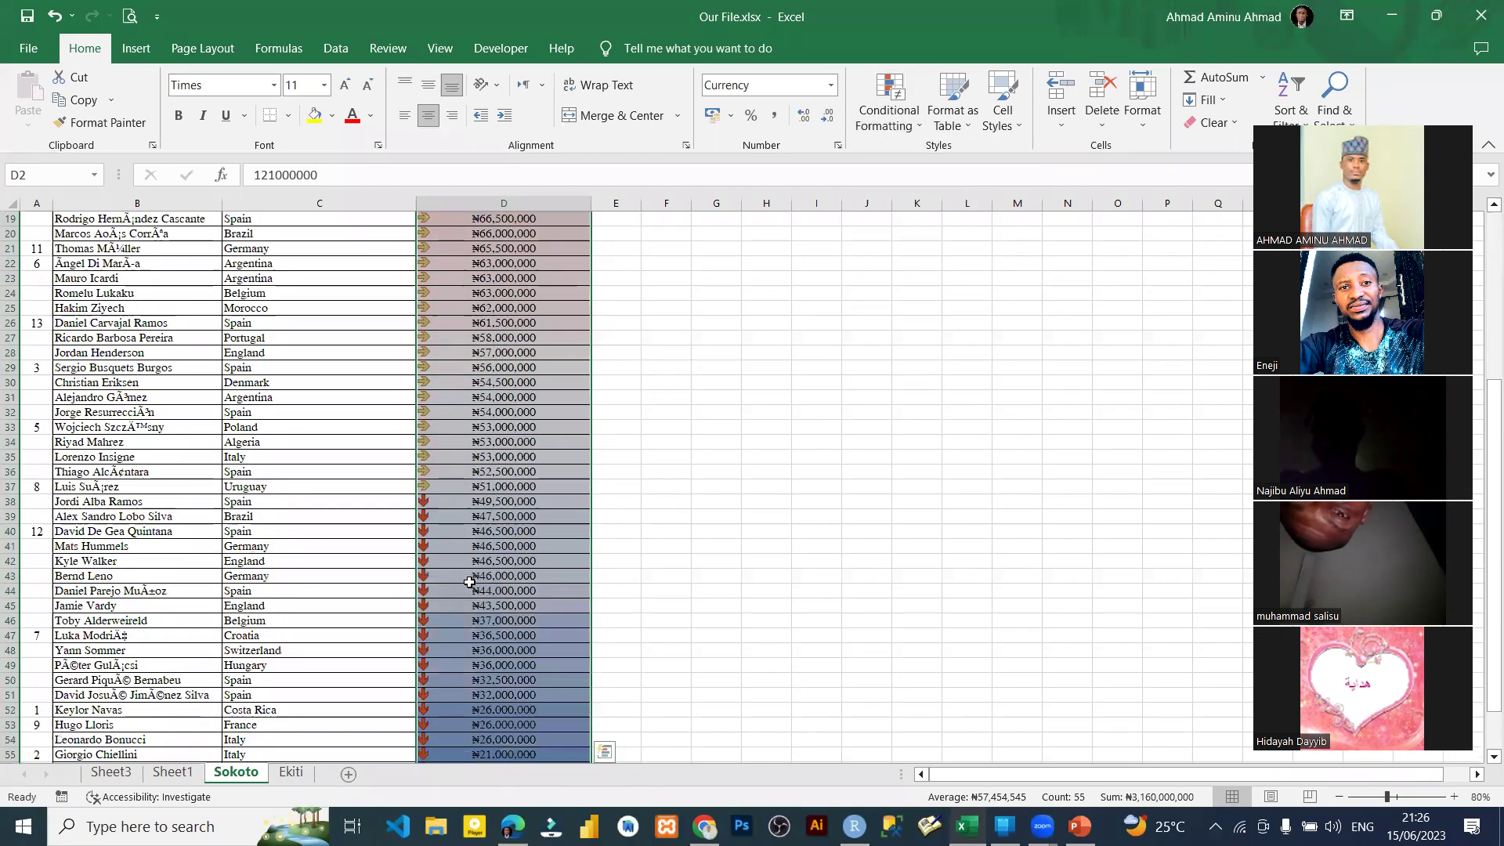
pyautogui.scroll(-2, 470, 582)
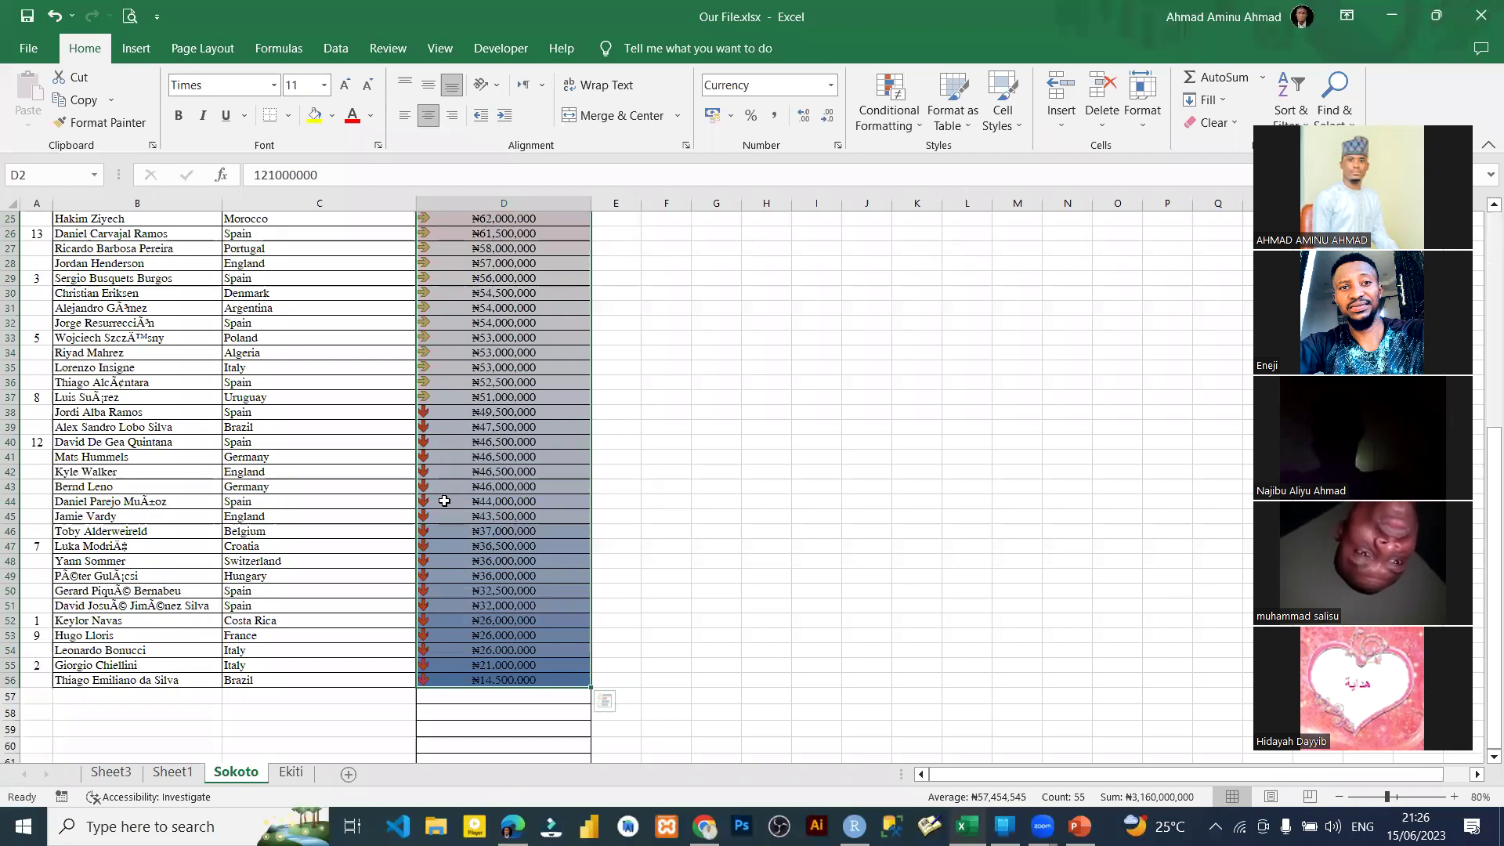
pyautogui.scroll(8, 445, 501)
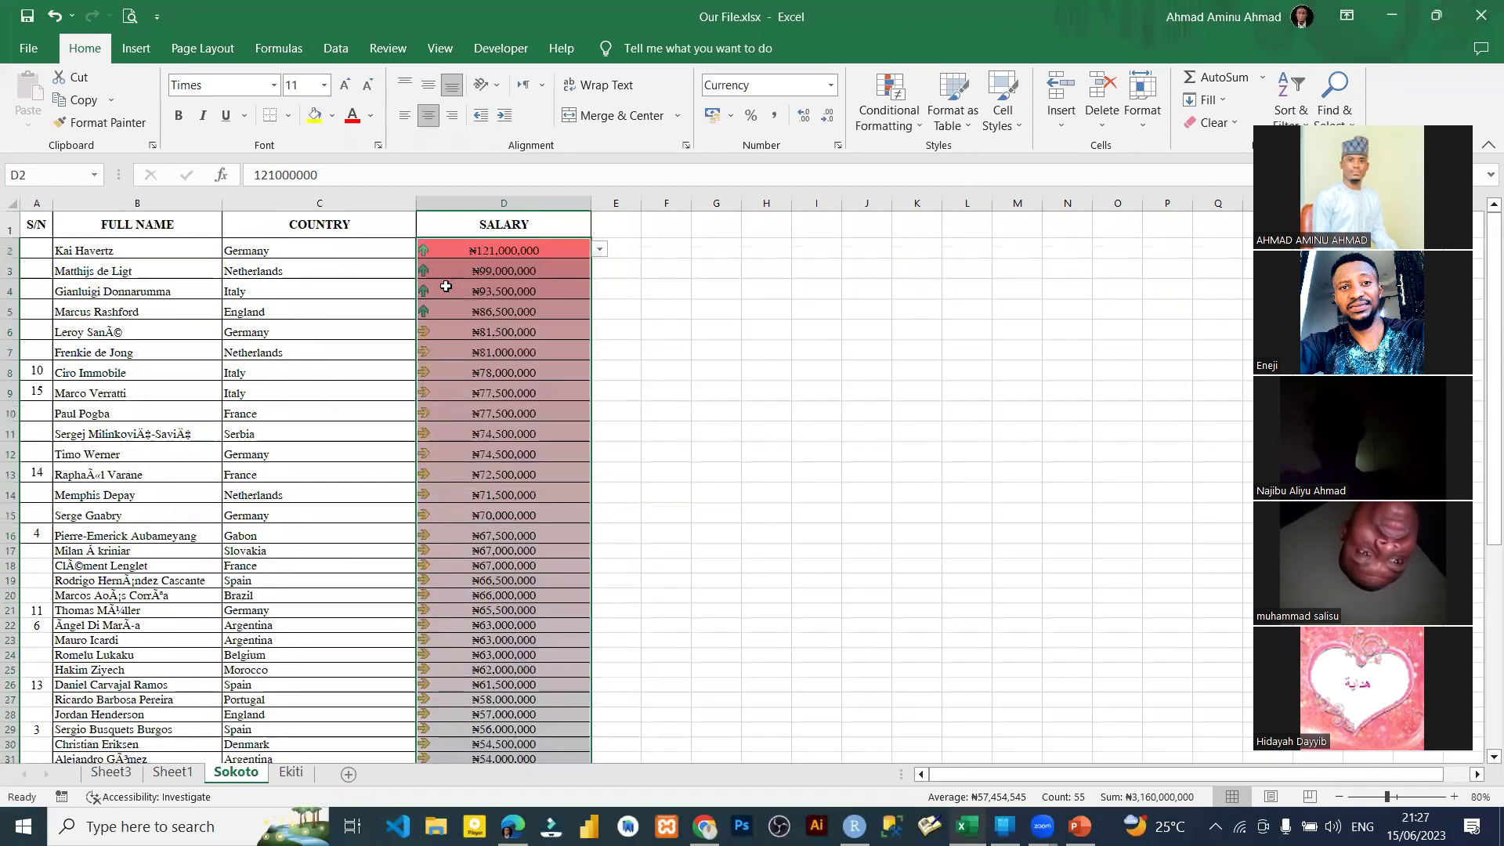
# Step: Examine which salary ranges receive the yellow sideways arrows and which receive the red down arrows
pyautogui.moveTo(436, 331); pyautogui.dragTo(489, 578)
pyautogui.scroll(5, 773, 521)
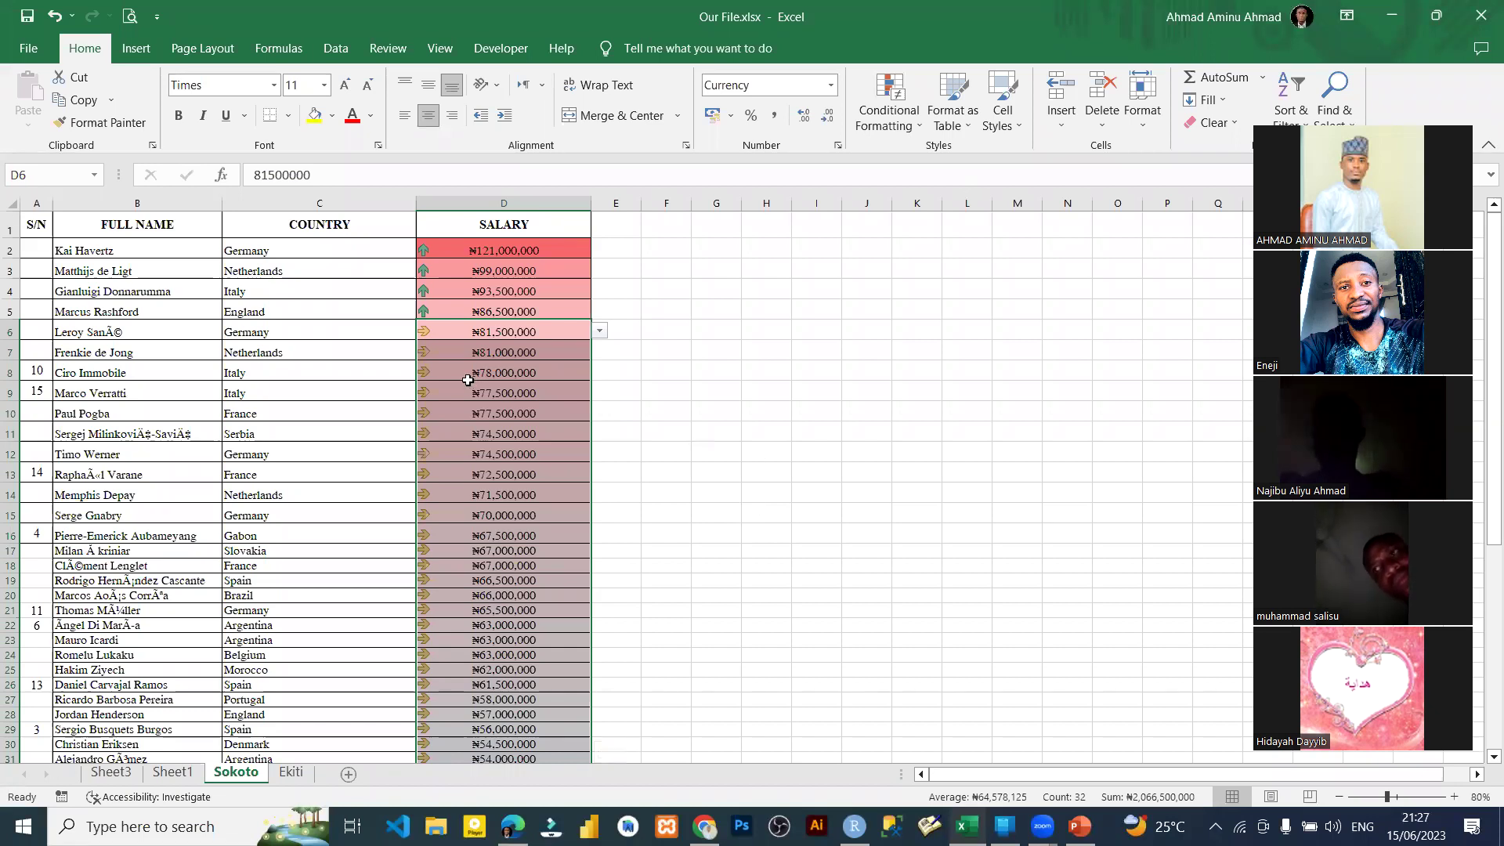
pyautogui.moveTo(430, 332); pyautogui.dragTo(470, 686)
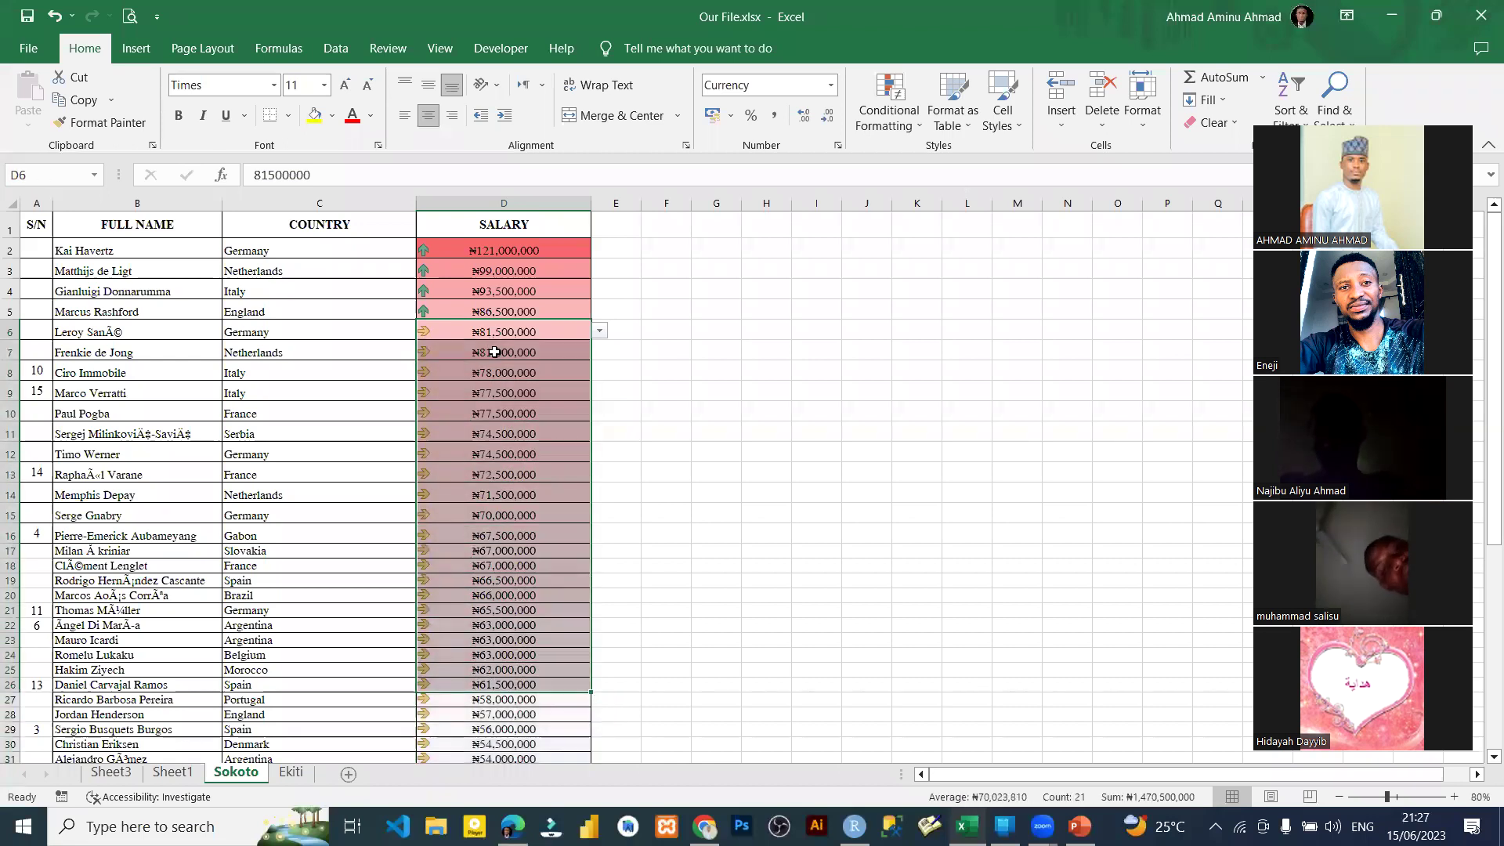
pyautogui.scroll(-3, 485, 598)
pyautogui.scroll(-2, 478, 580)
pyautogui.click(464, 552)
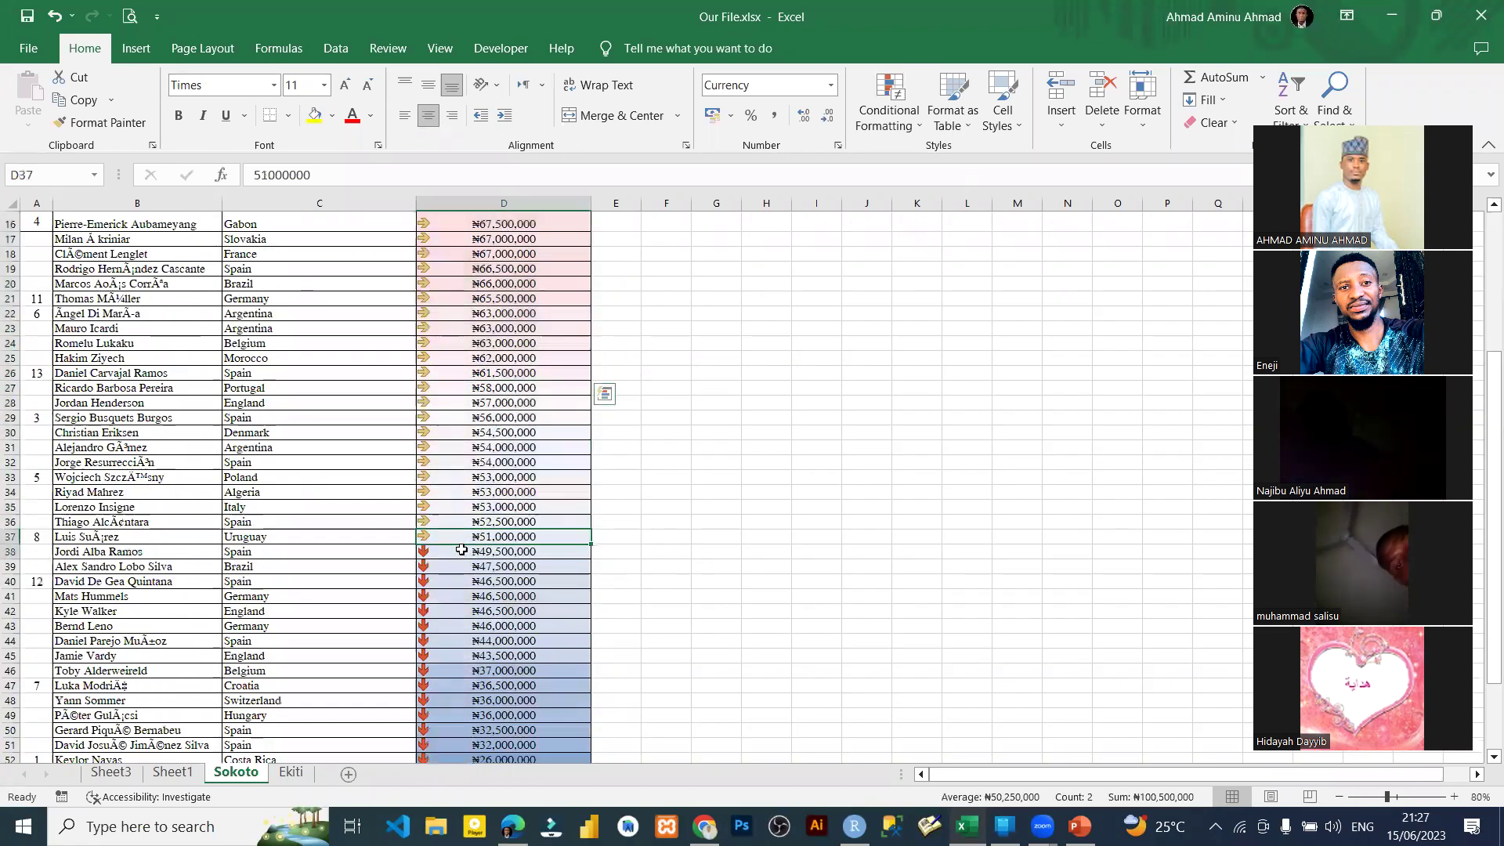
pyautogui.moveTo(464, 567); pyautogui.dragTo(485, 671)
pyautogui.scroll(5, 541, 467)
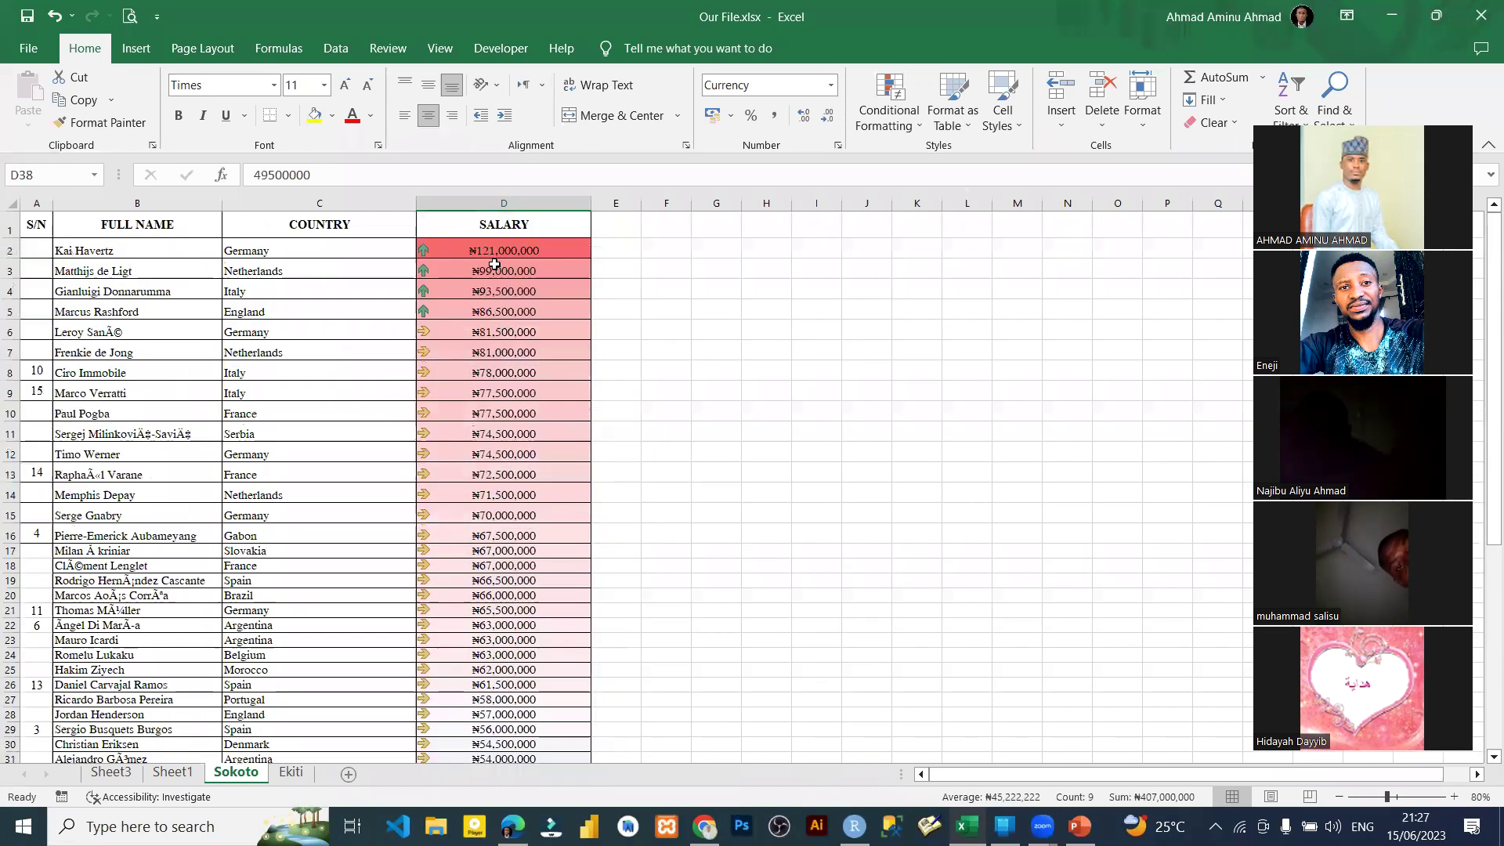
# Step: Clear the color scale and icon set rules from the salaries in D2:D56
pyautogui.click(493, 251)
pyautogui.hotkey('ctrl', 'shift', 'Down')
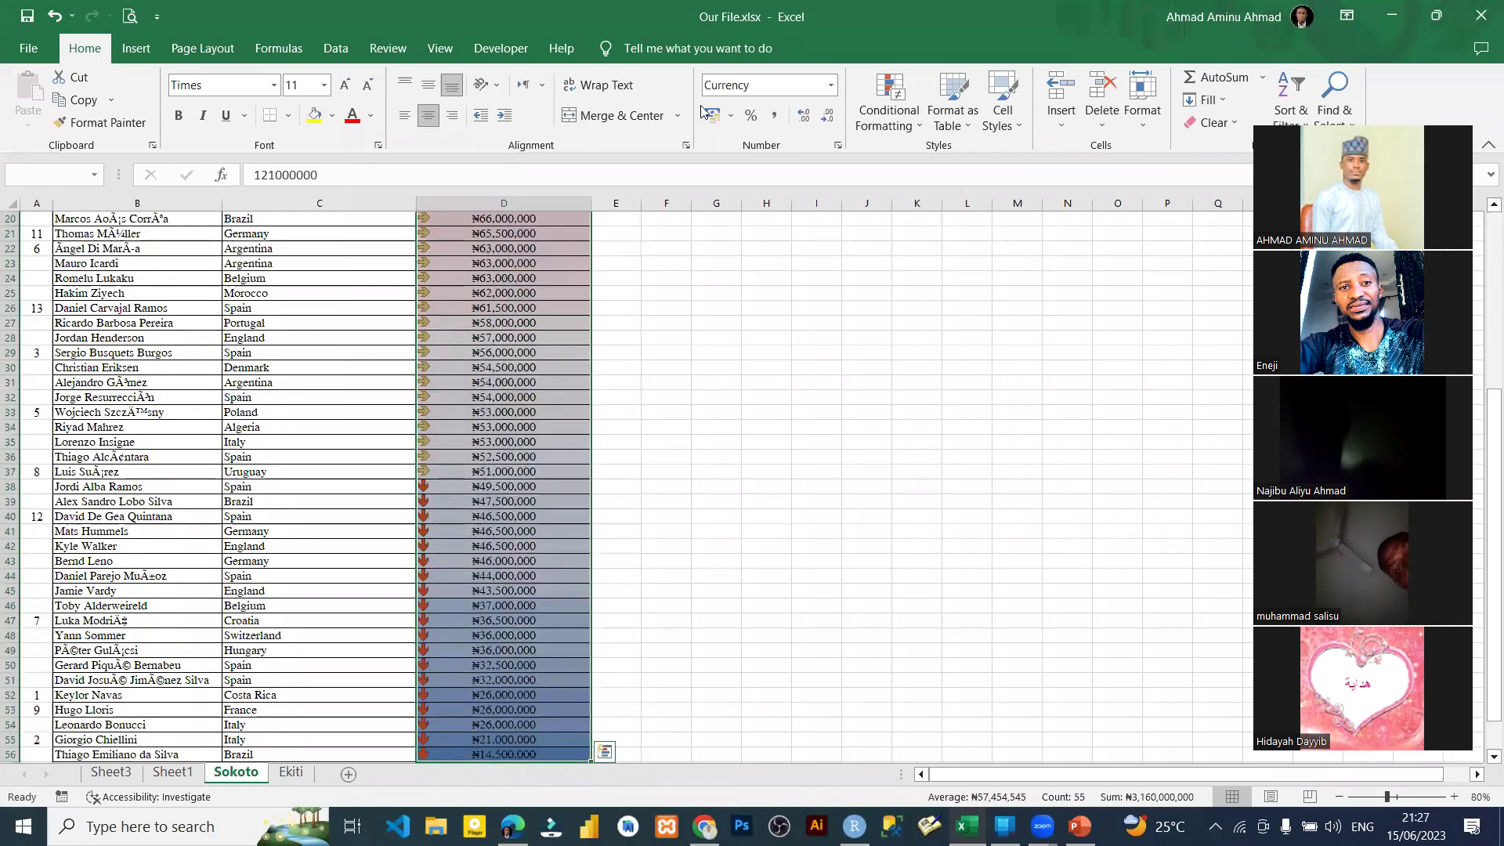
pyautogui.click(910, 124)
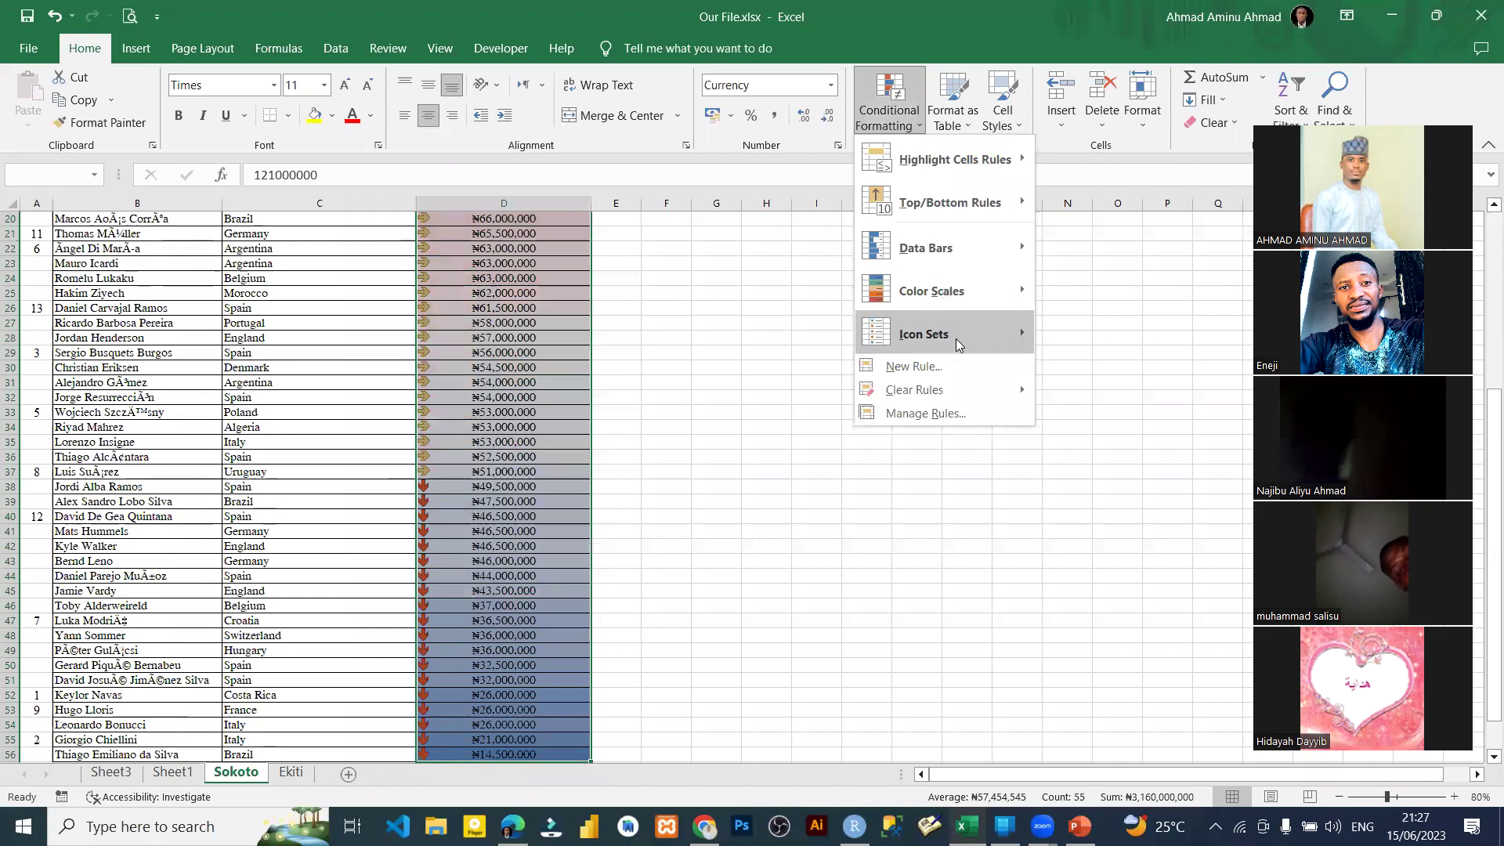
pyautogui.moveTo(948, 392)
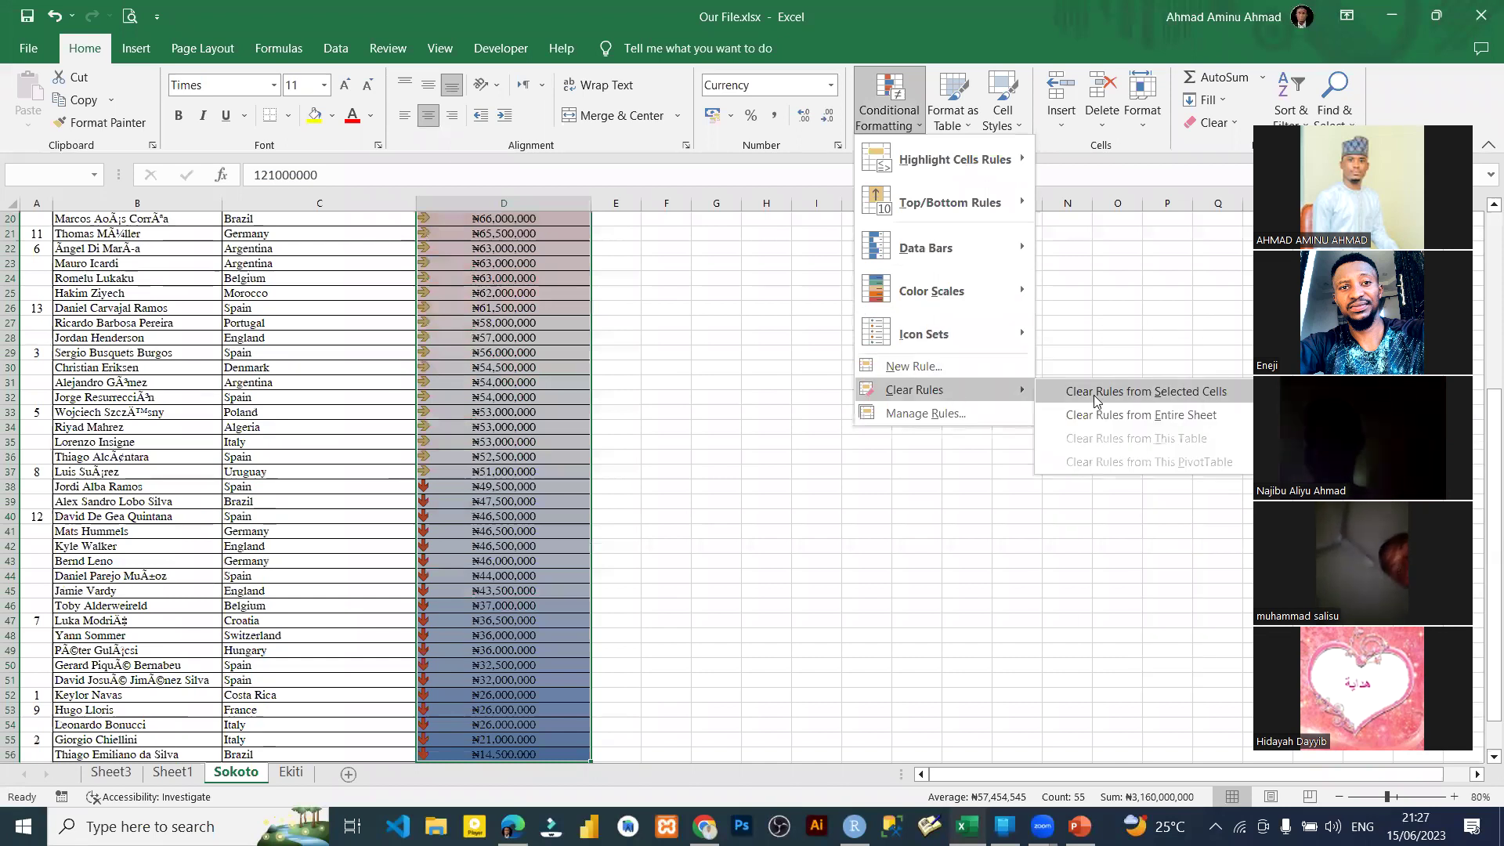
pyautogui.click(1094, 393)
# Step: Apply the five quarter-circles ratings icon set to the salaries in D2:D56
pyautogui.click(878, 121)
pyautogui.moveTo(940, 334)
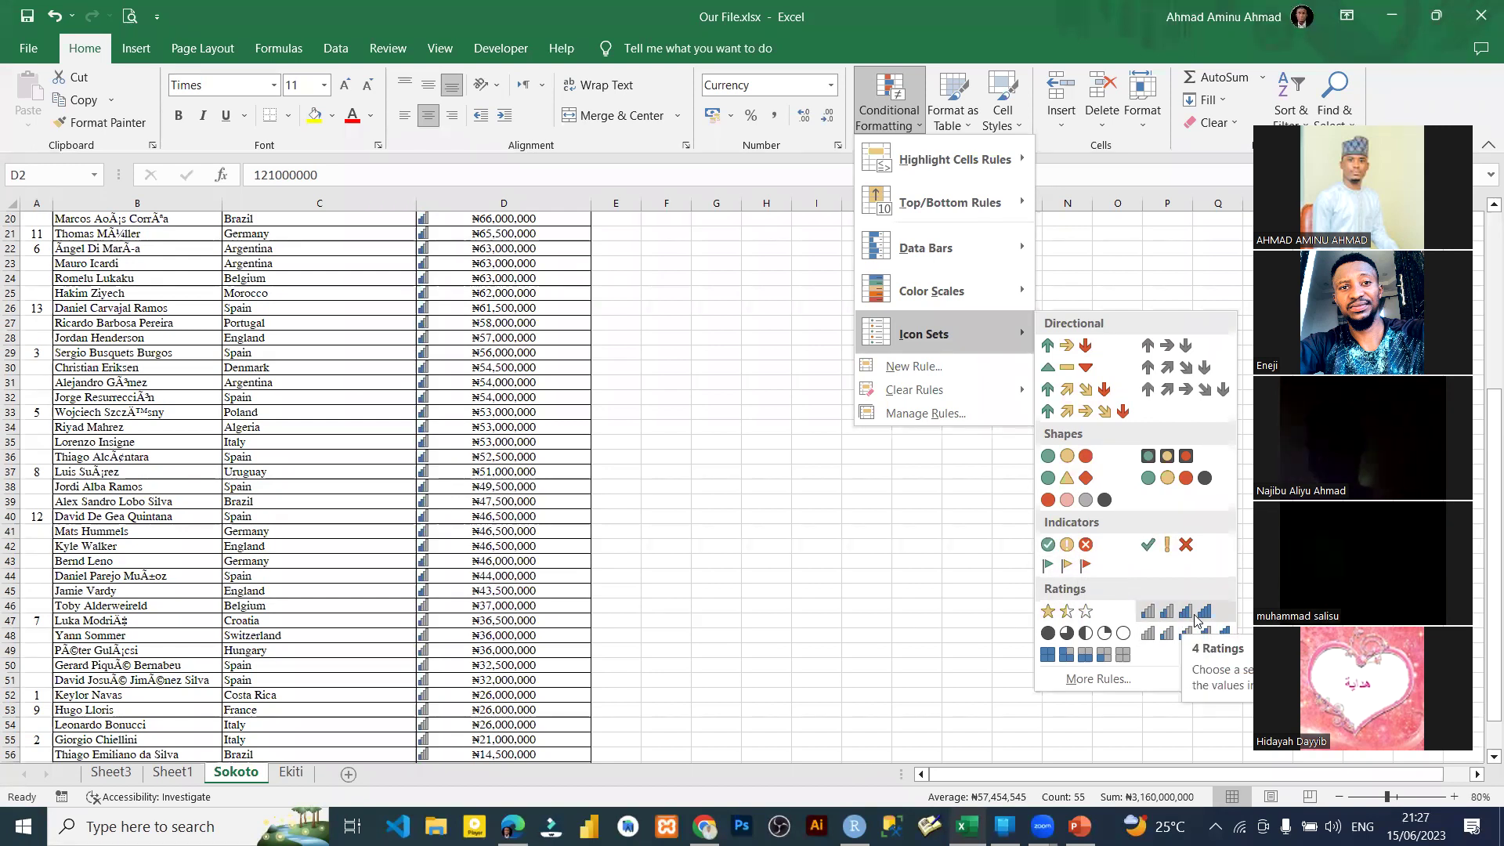
pyautogui.click(1067, 639)
pyautogui.scroll(7, 543, 400)
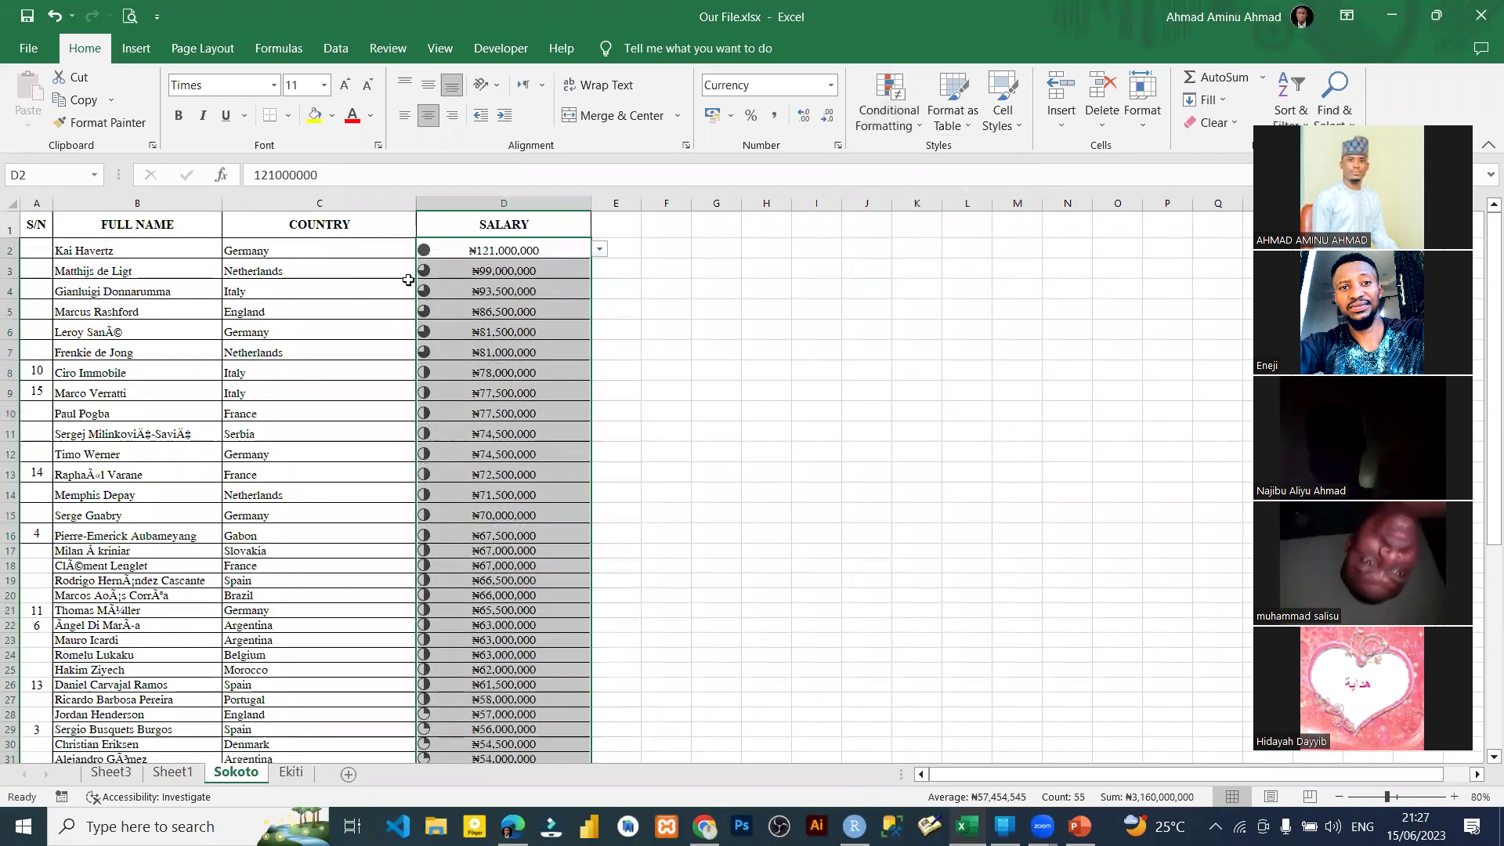
pyautogui.scroll(-8, 469, 544)
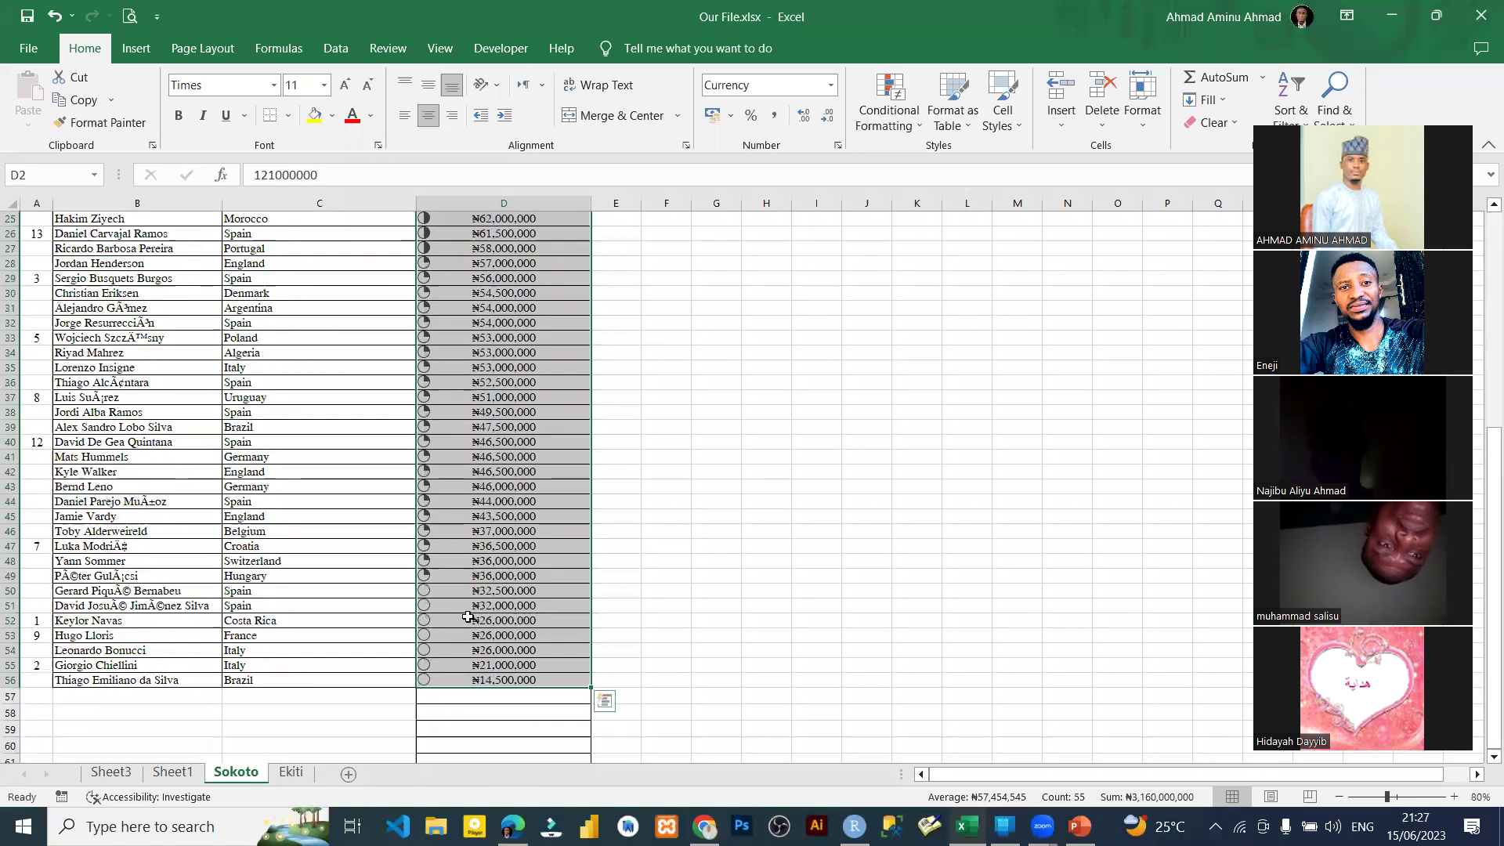
pyautogui.scroll(8, 463, 290)
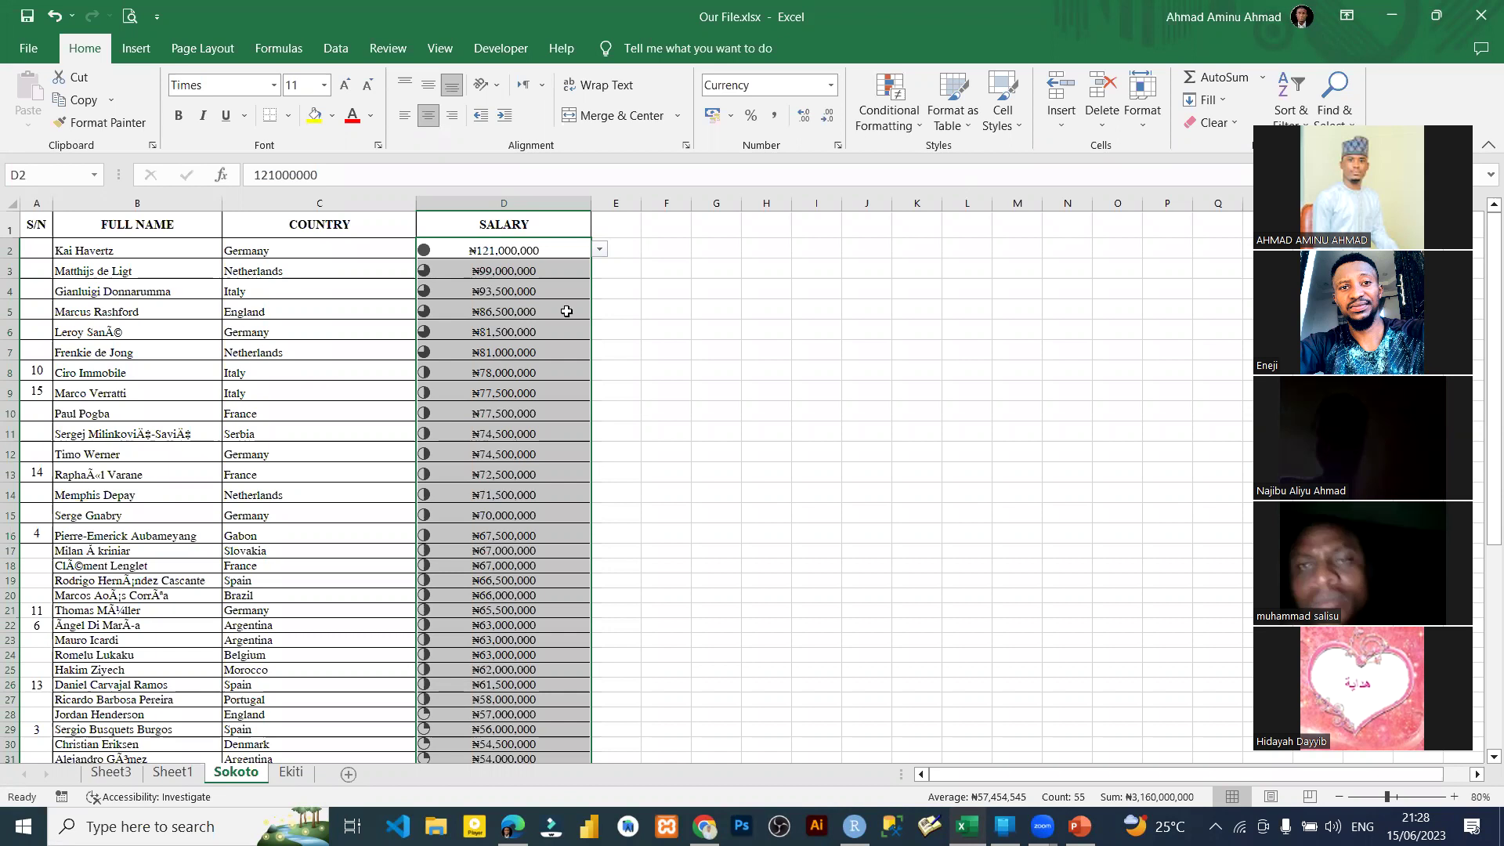
# Step: Change the icon set on the salaries in D2:D56 to 3 Stars
pyautogui.click(889, 117)
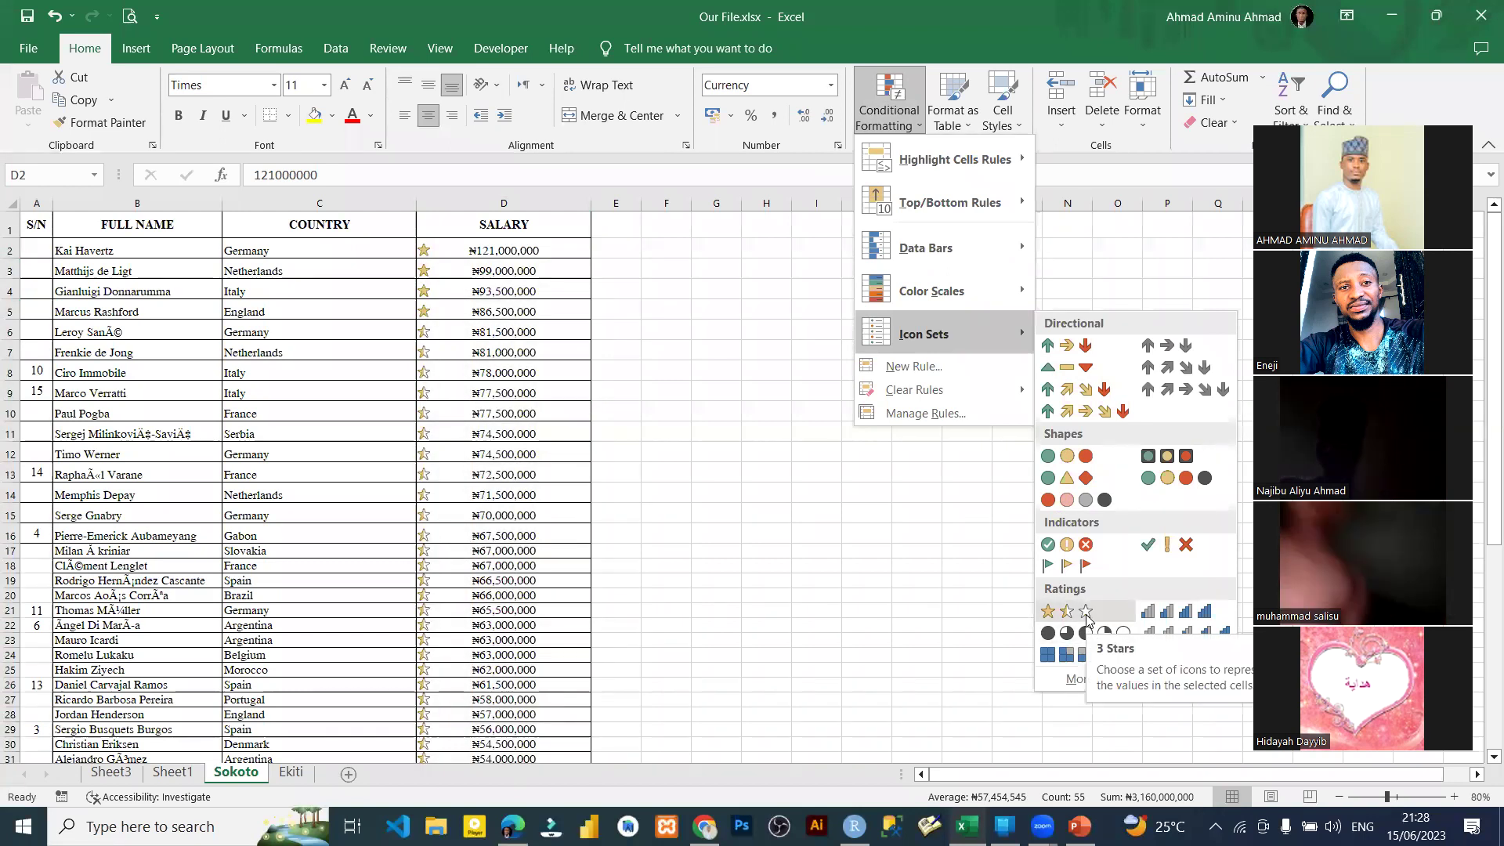
pyautogui.click(1086, 611)
pyautogui.scroll(-7, 608, 621)
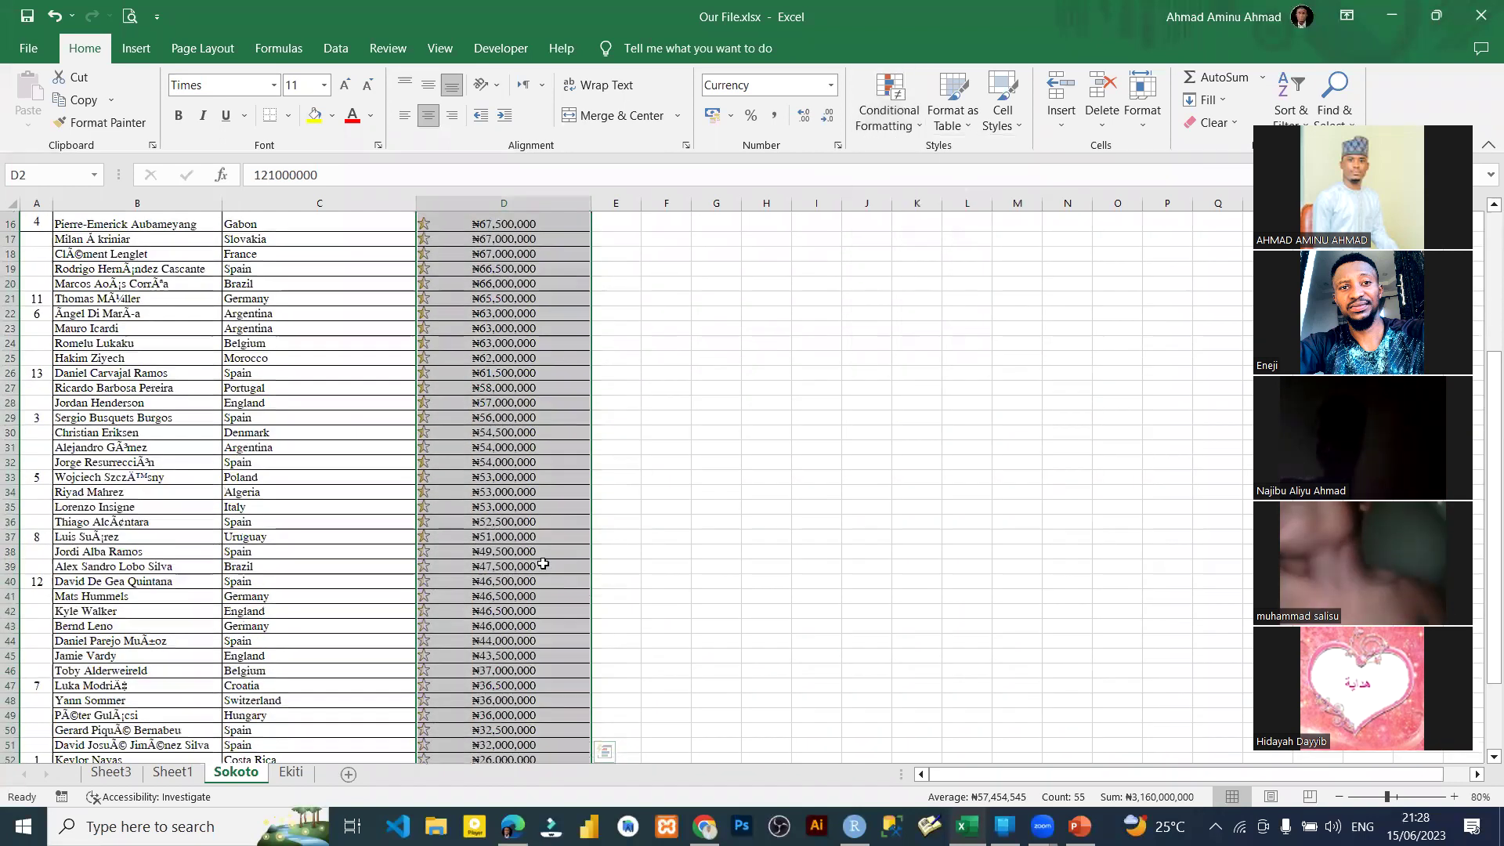
pyautogui.scroll(7, 468, 620)
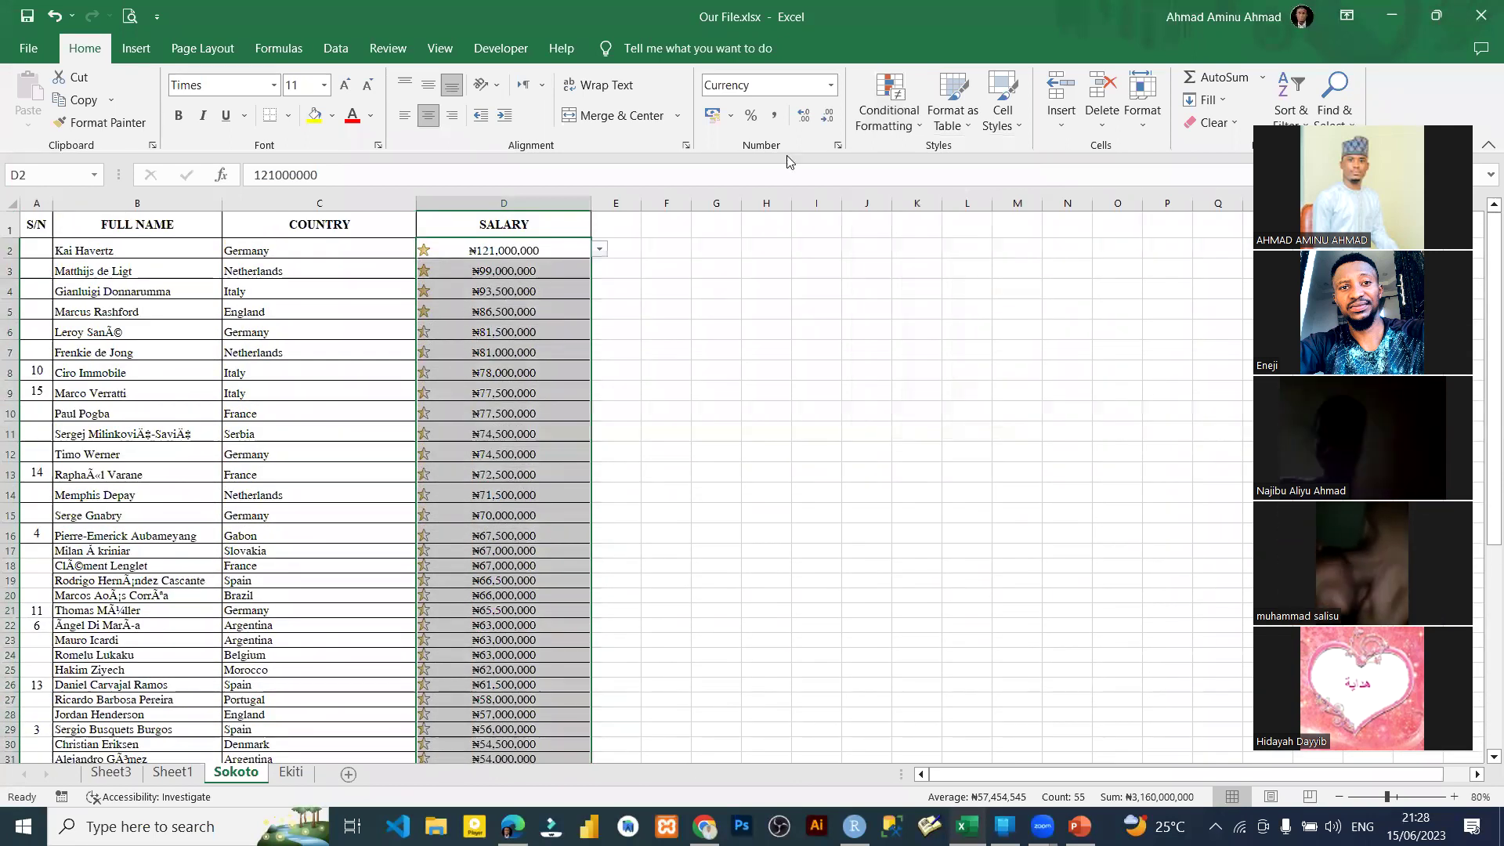
# Step: Add green gradient data bars to the salaries in D2:D56 alongside the star icons
pyautogui.click(898, 127)
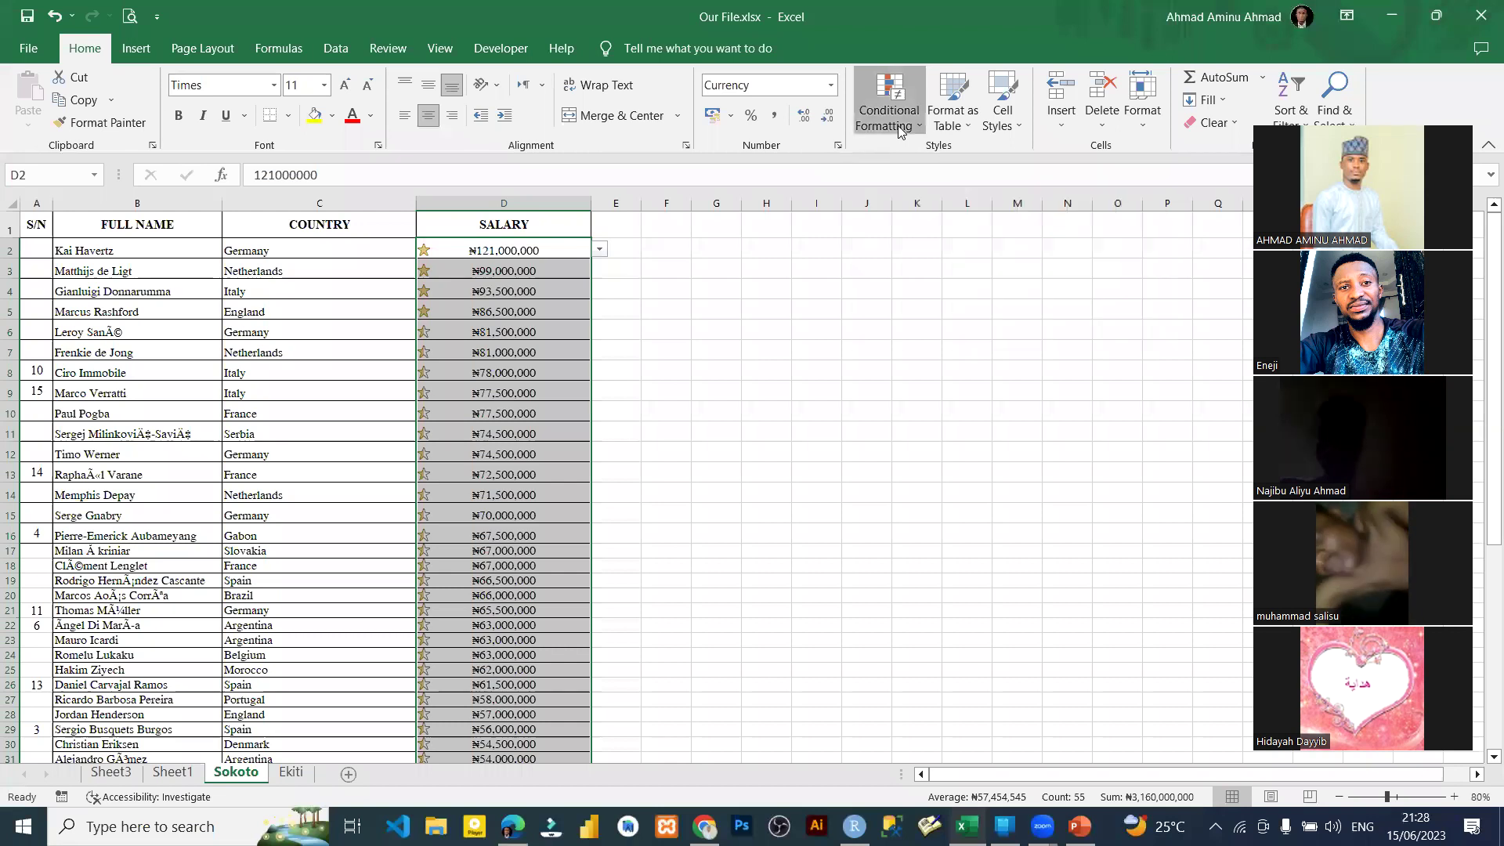
pyautogui.moveTo(940, 249)
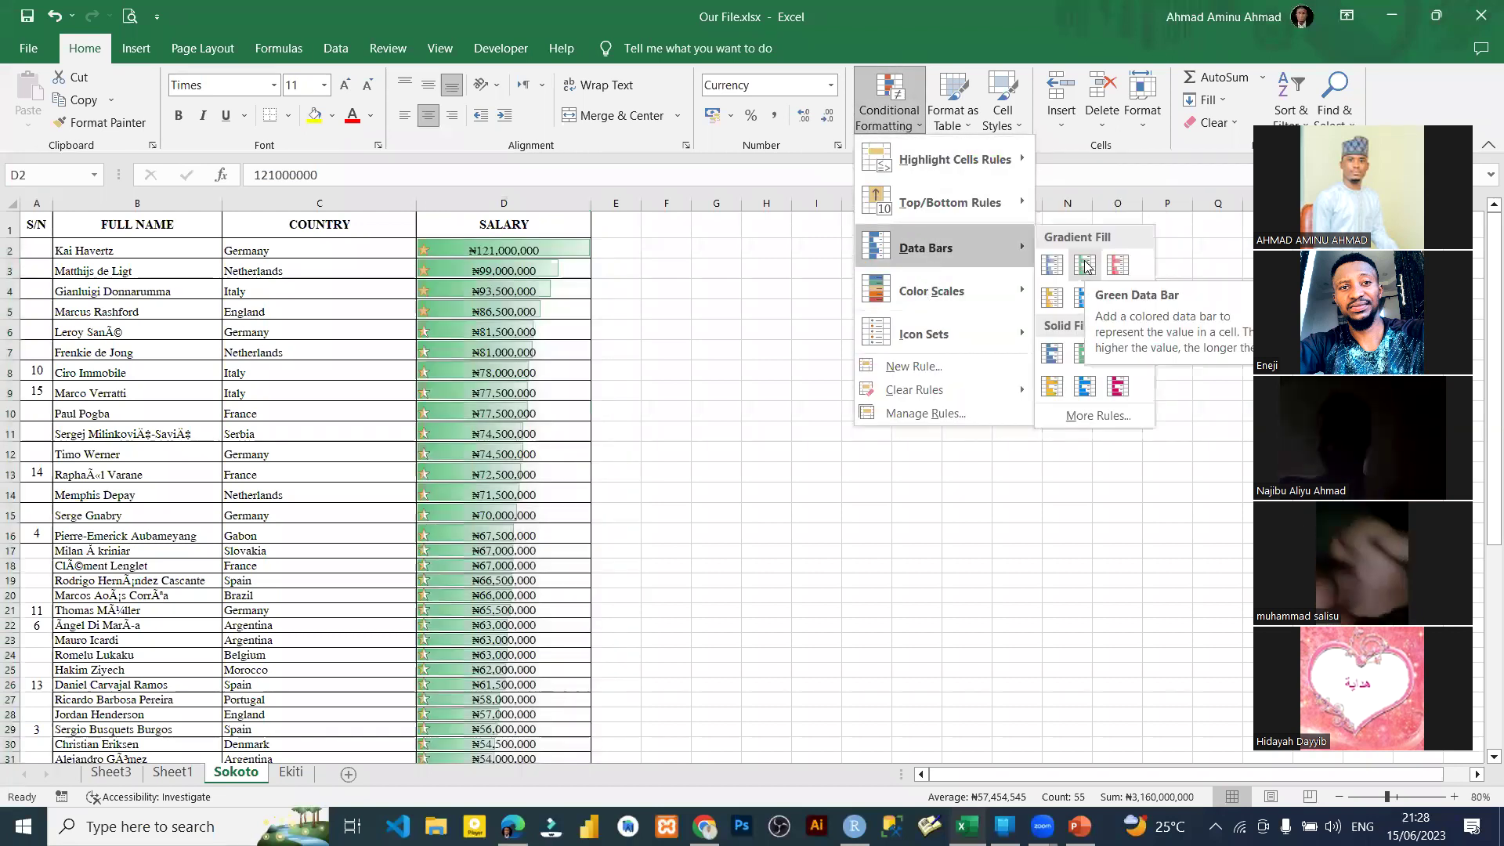
pyautogui.click(1085, 267)
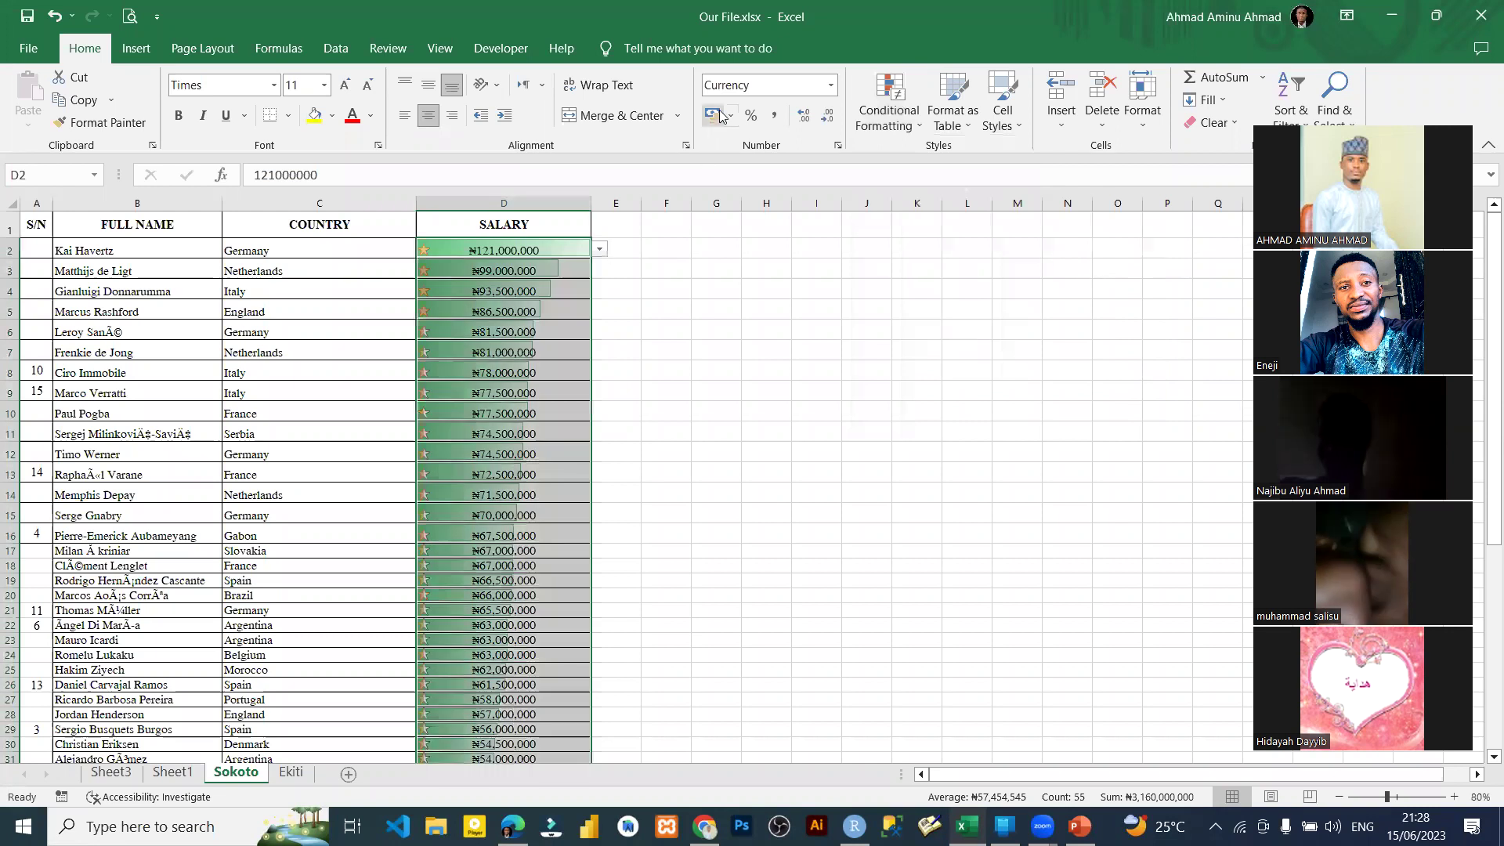
# Step: Examine how the star icons and green data bars combine from the highest to the lowest salary
pyautogui.click(891, 119)
pyautogui.moveTo(920, 291)
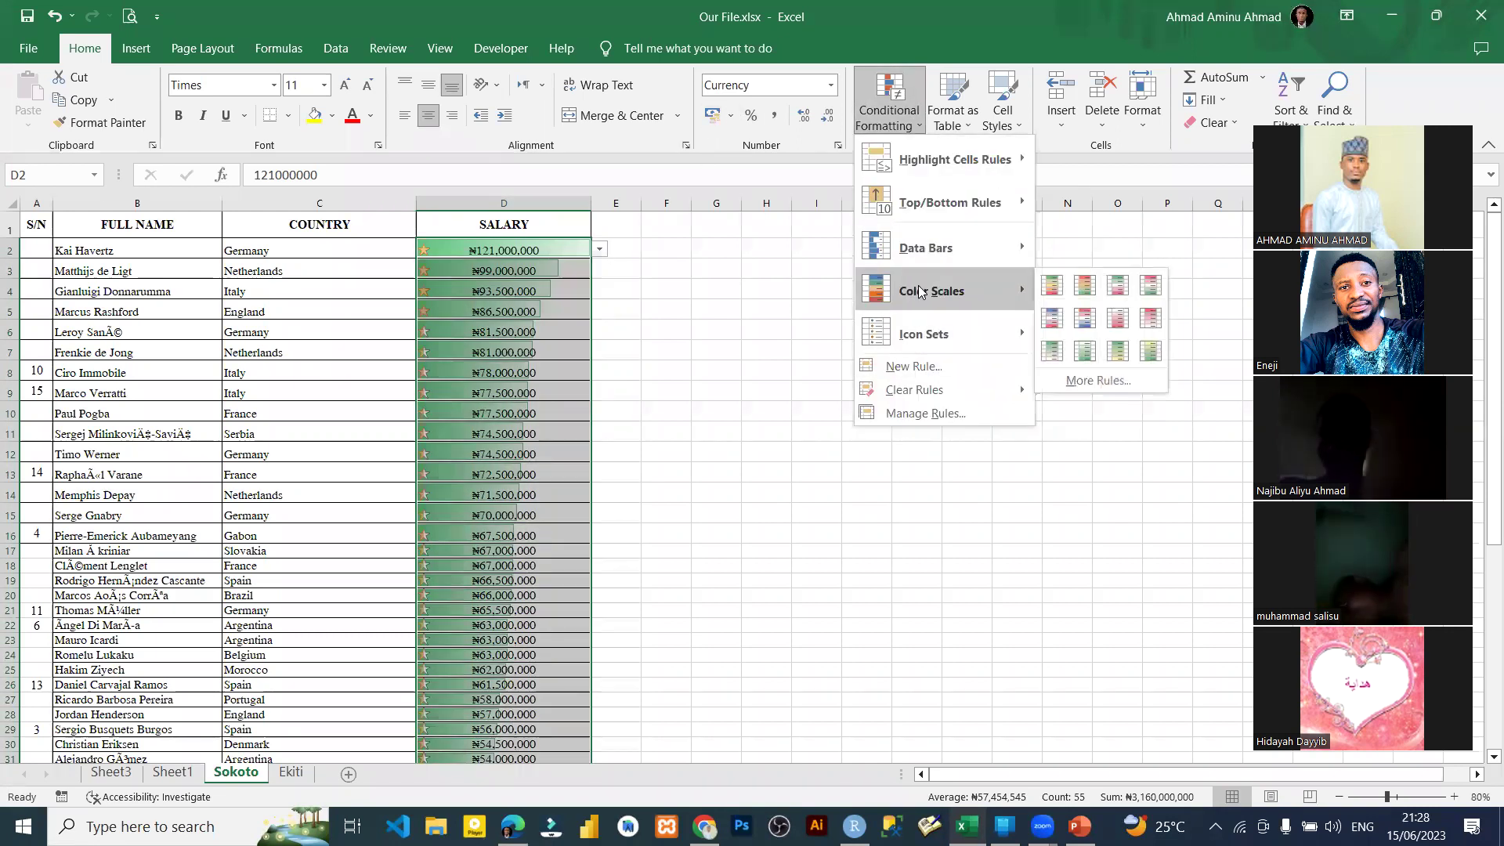
pyautogui.click(602, 435)
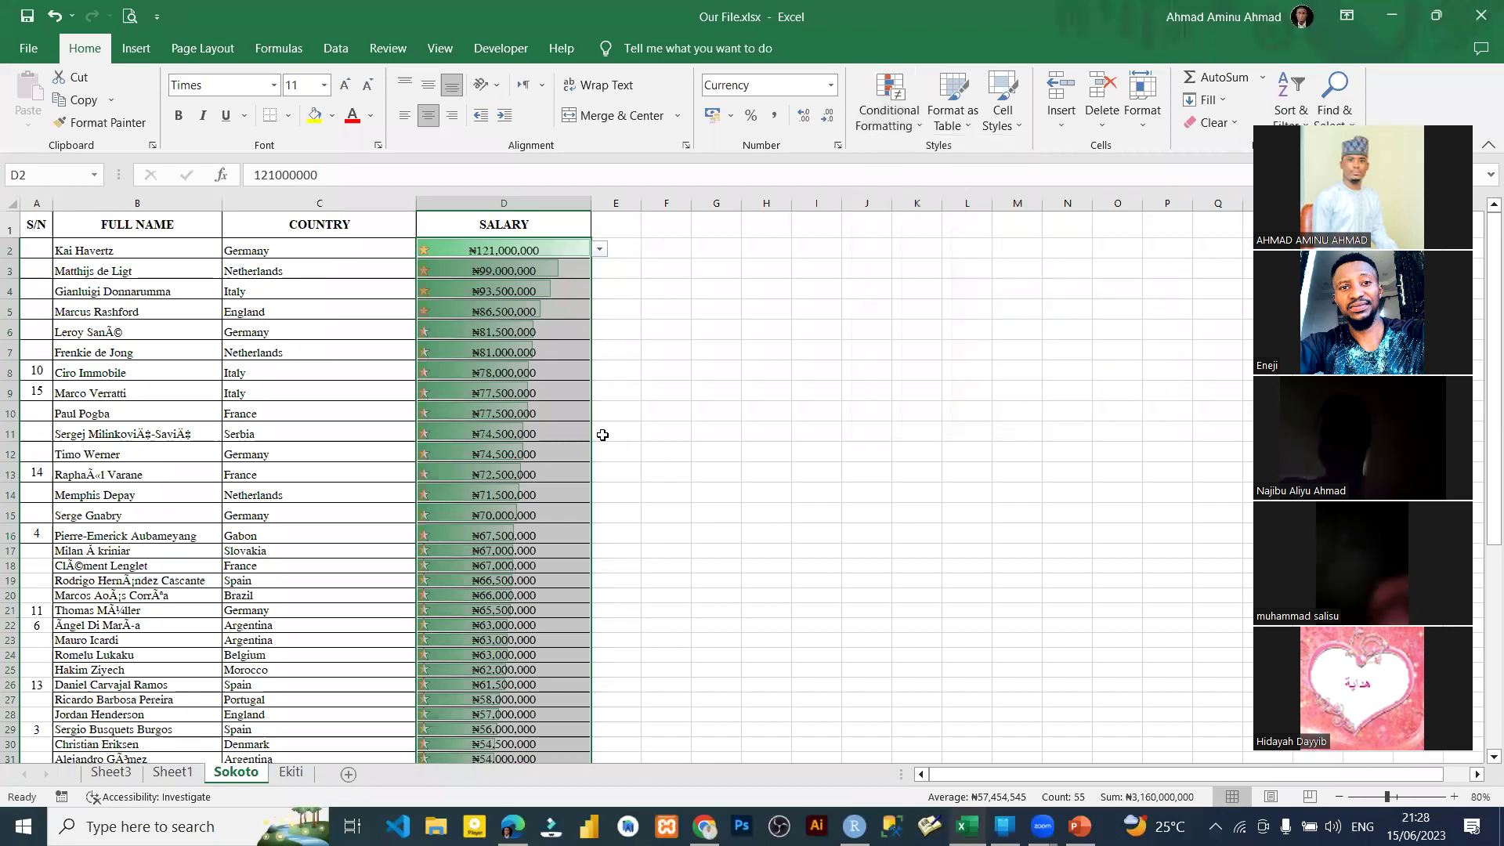
pyautogui.scroll(-5, 506, 549)
pyautogui.scroll(5, 705, 392)
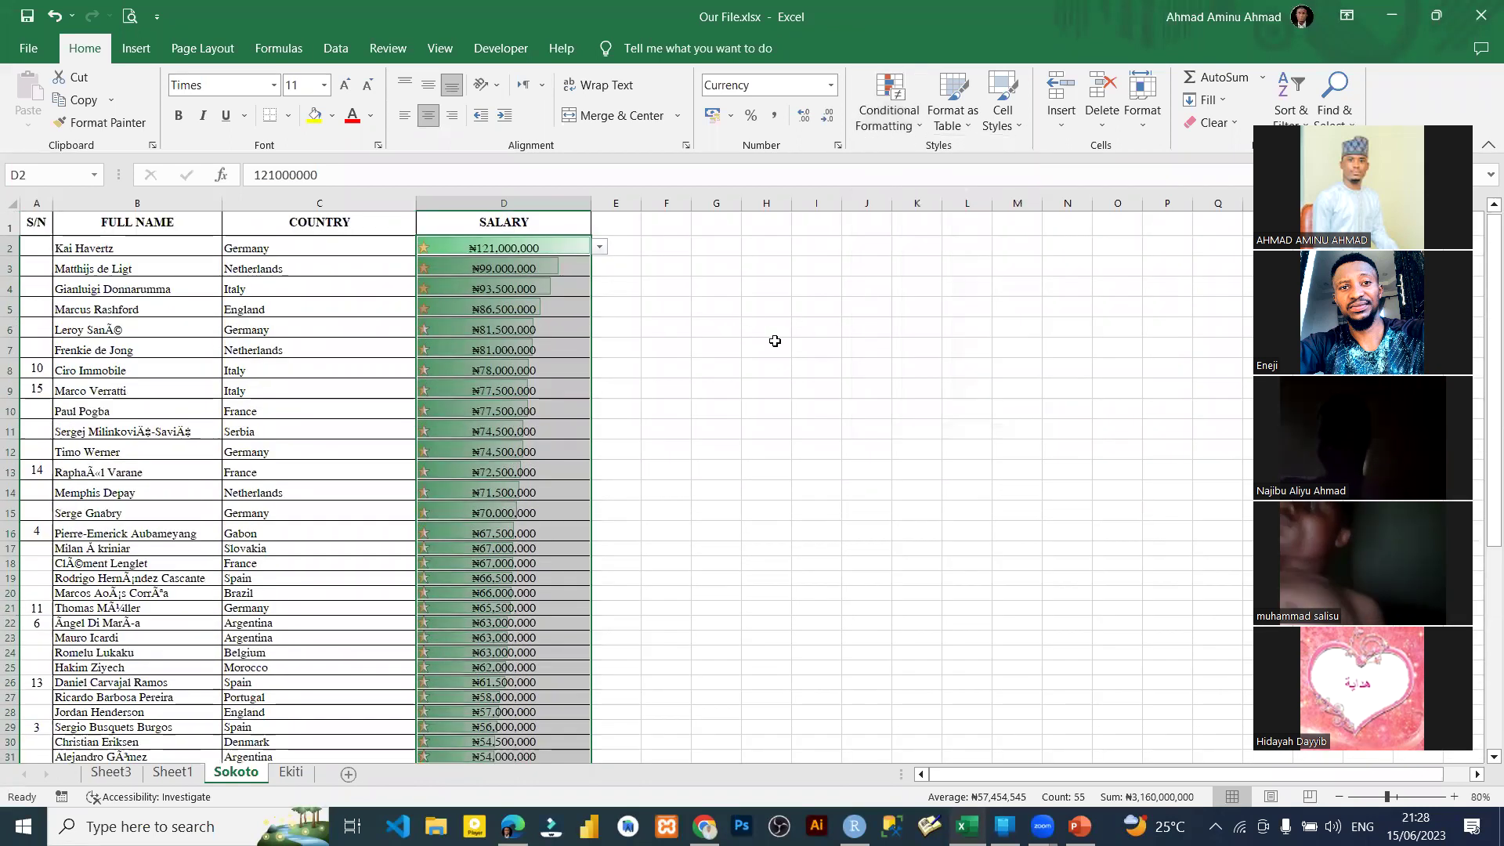
pyautogui.click(767, 350)
pyautogui.moveTo(468, 249); pyautogui.dragTo(548, 596)
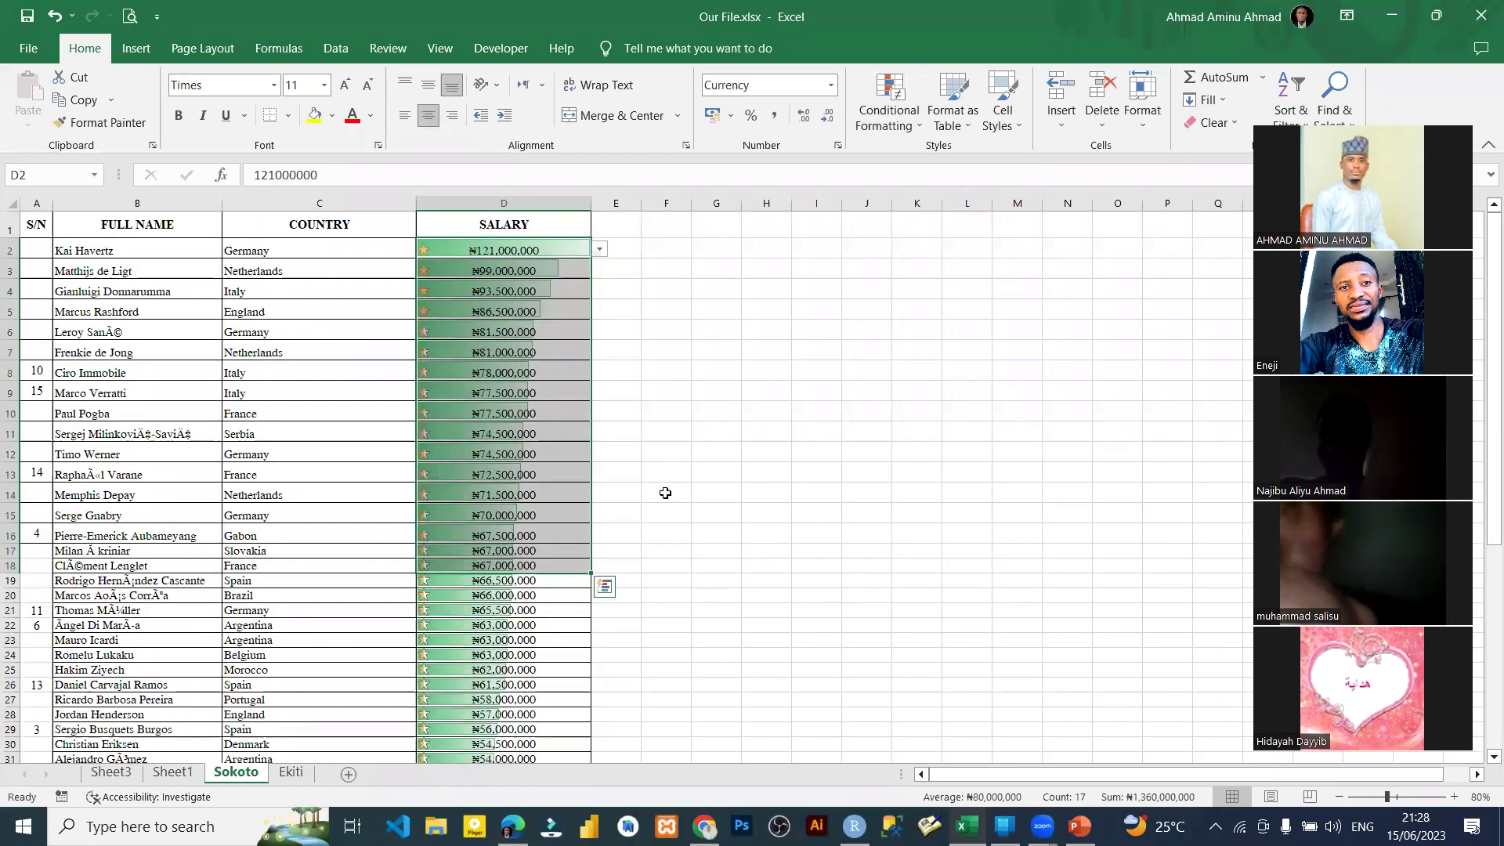
pyautogui.click(688, 475)
pyautogui.scroll(-9, 408, 528)
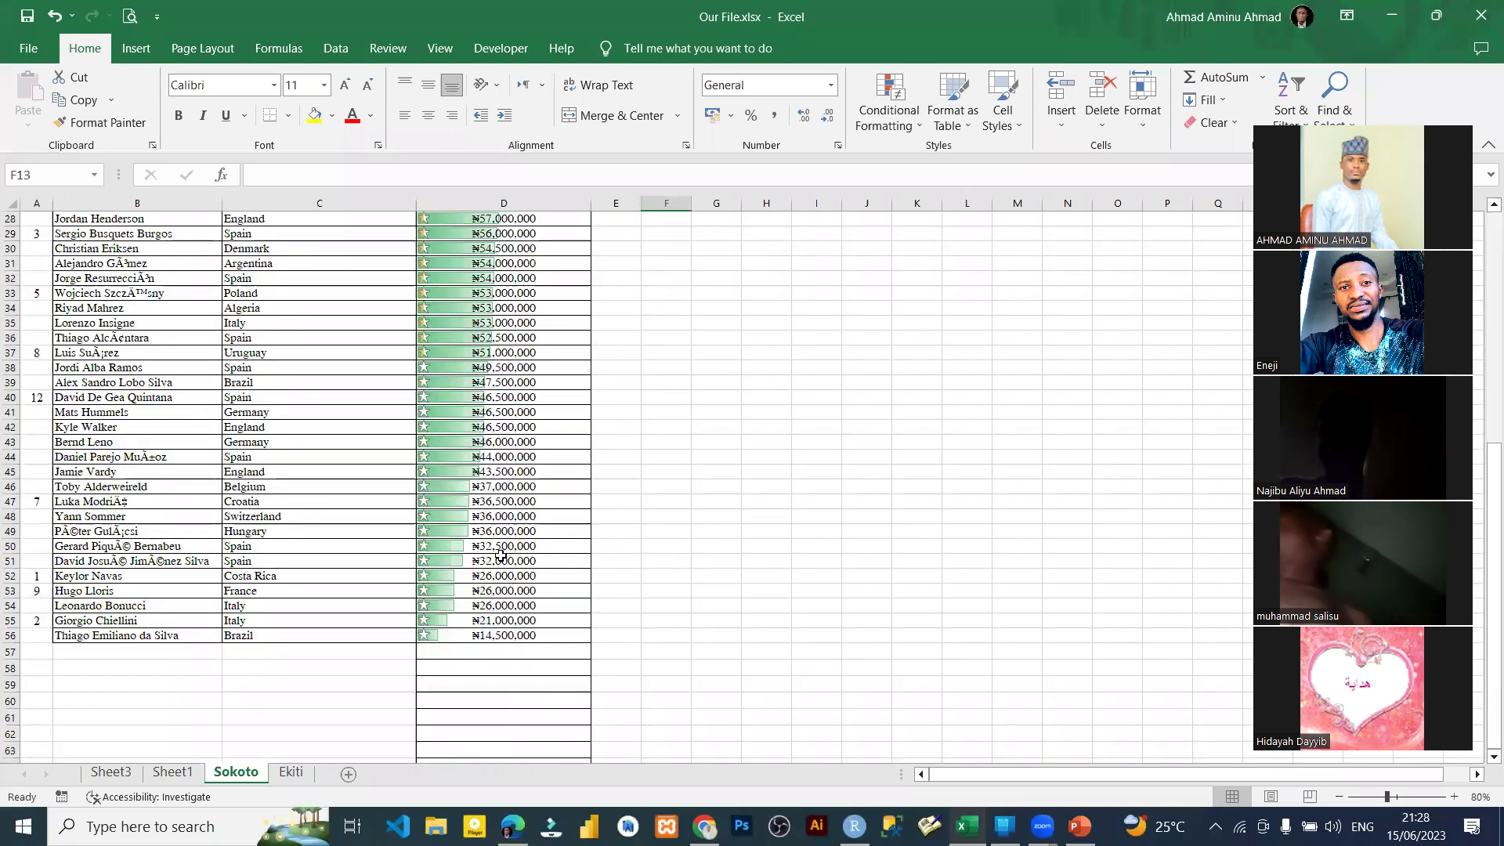
pyautogui.scroll(9, 532, 627)
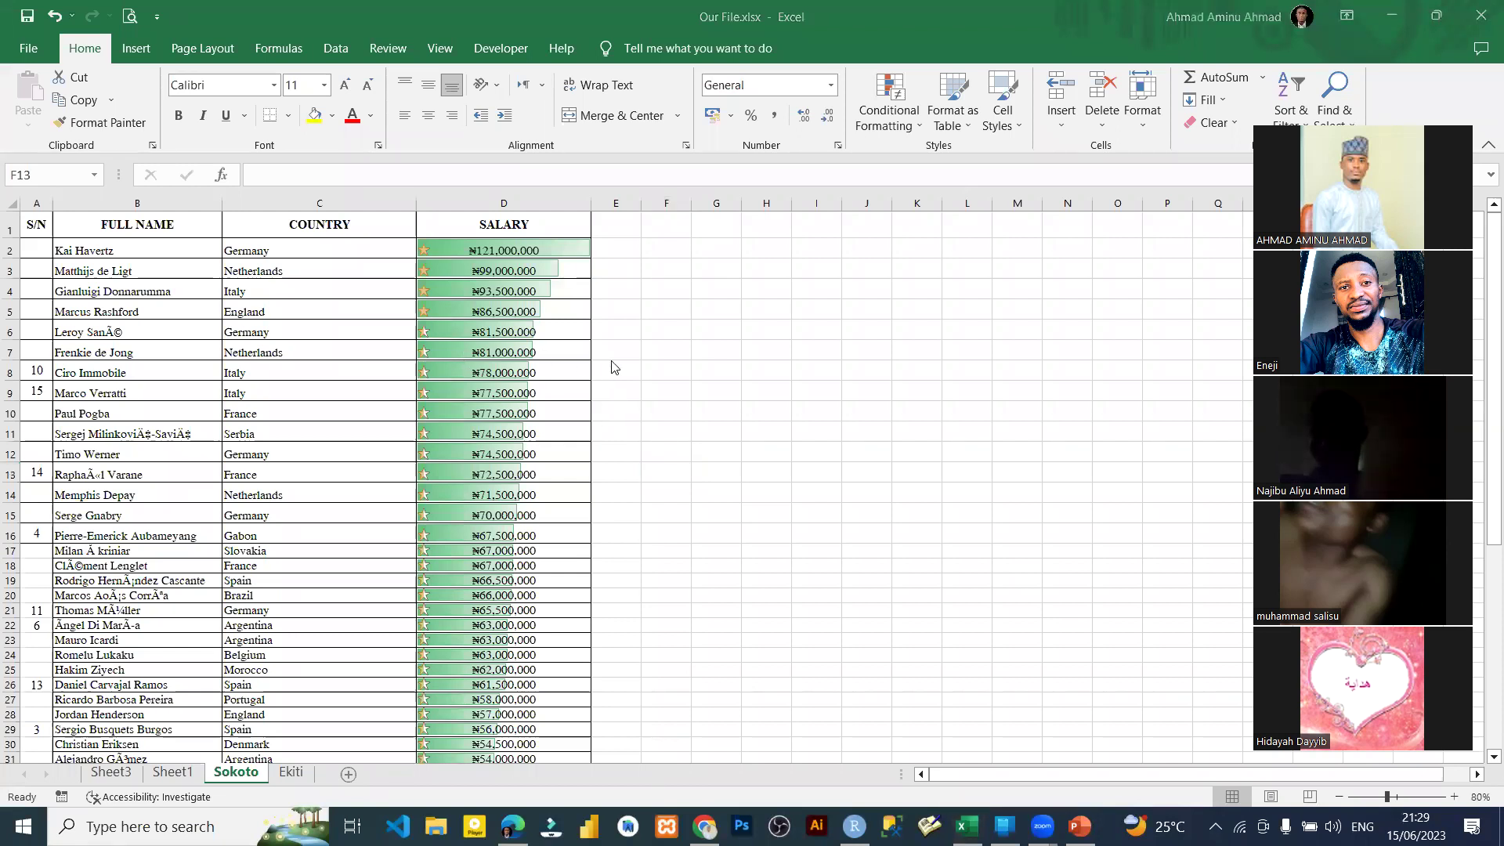
pyautogui.press('BackSpace')
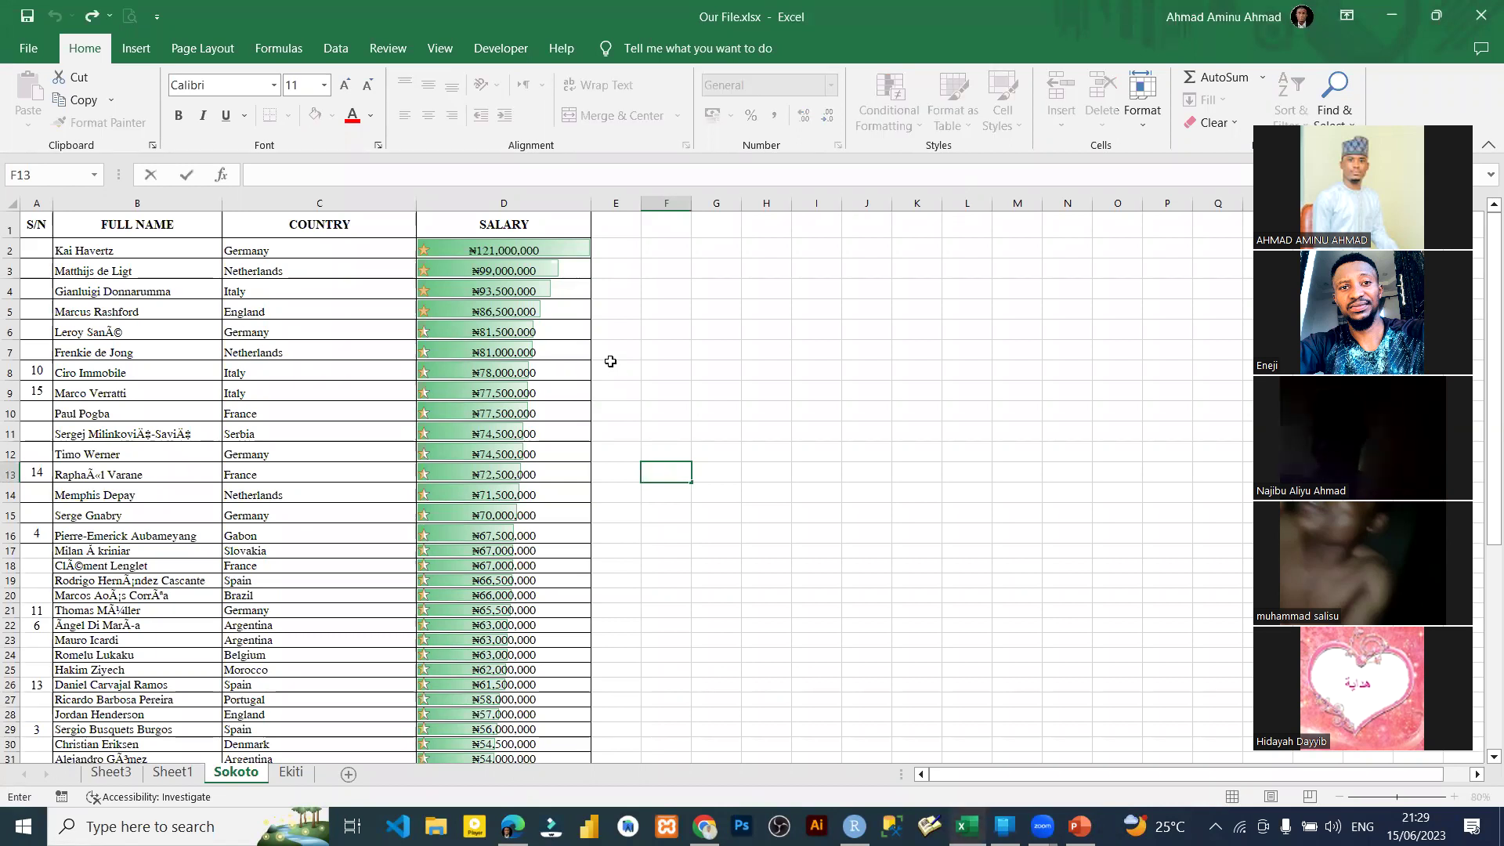
pyautogui.click(598, 307)
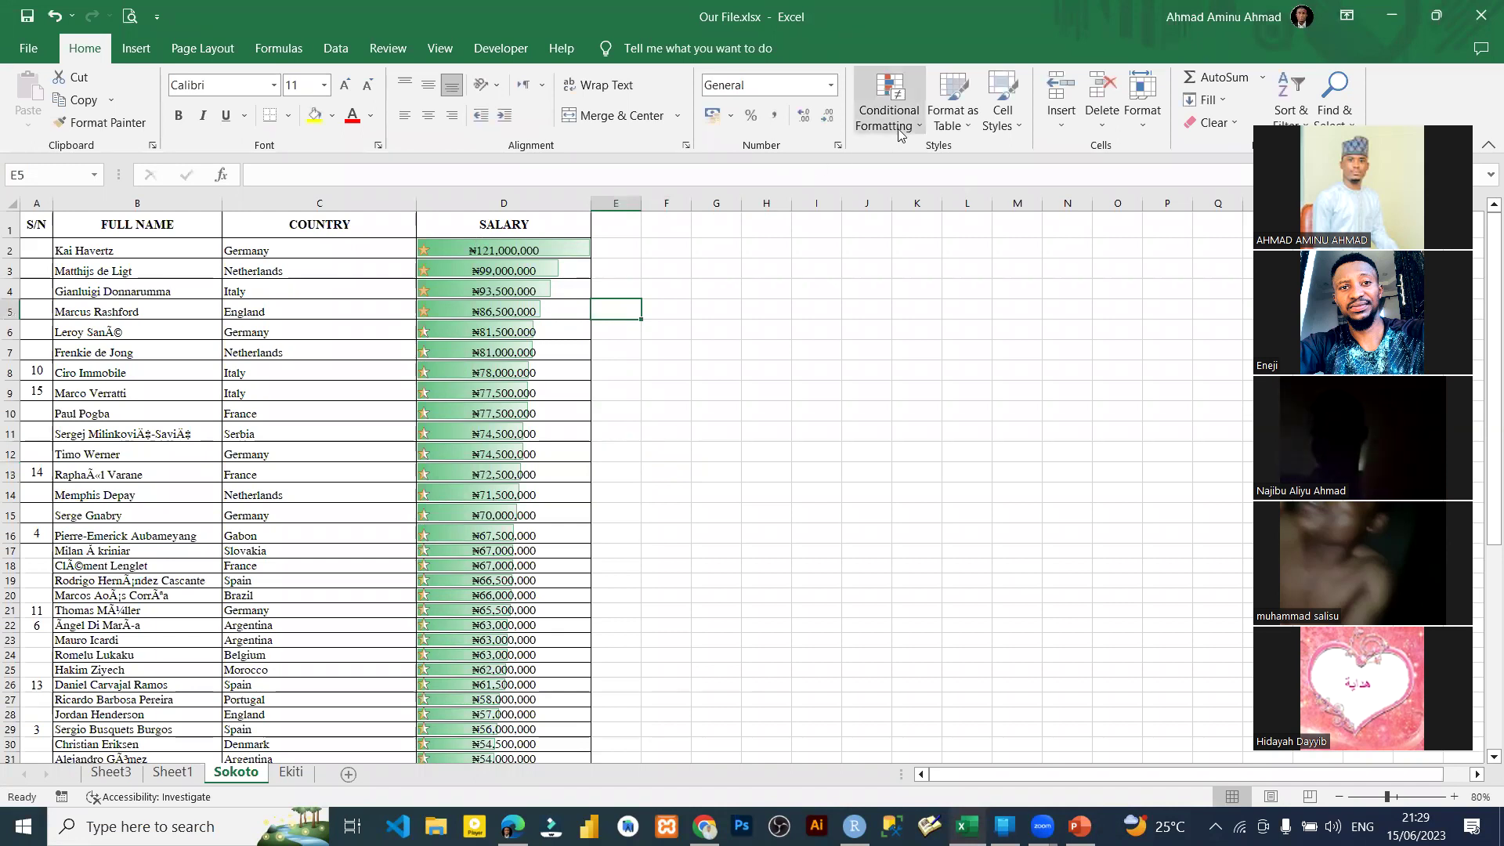
pyautogui.click(888, 102)
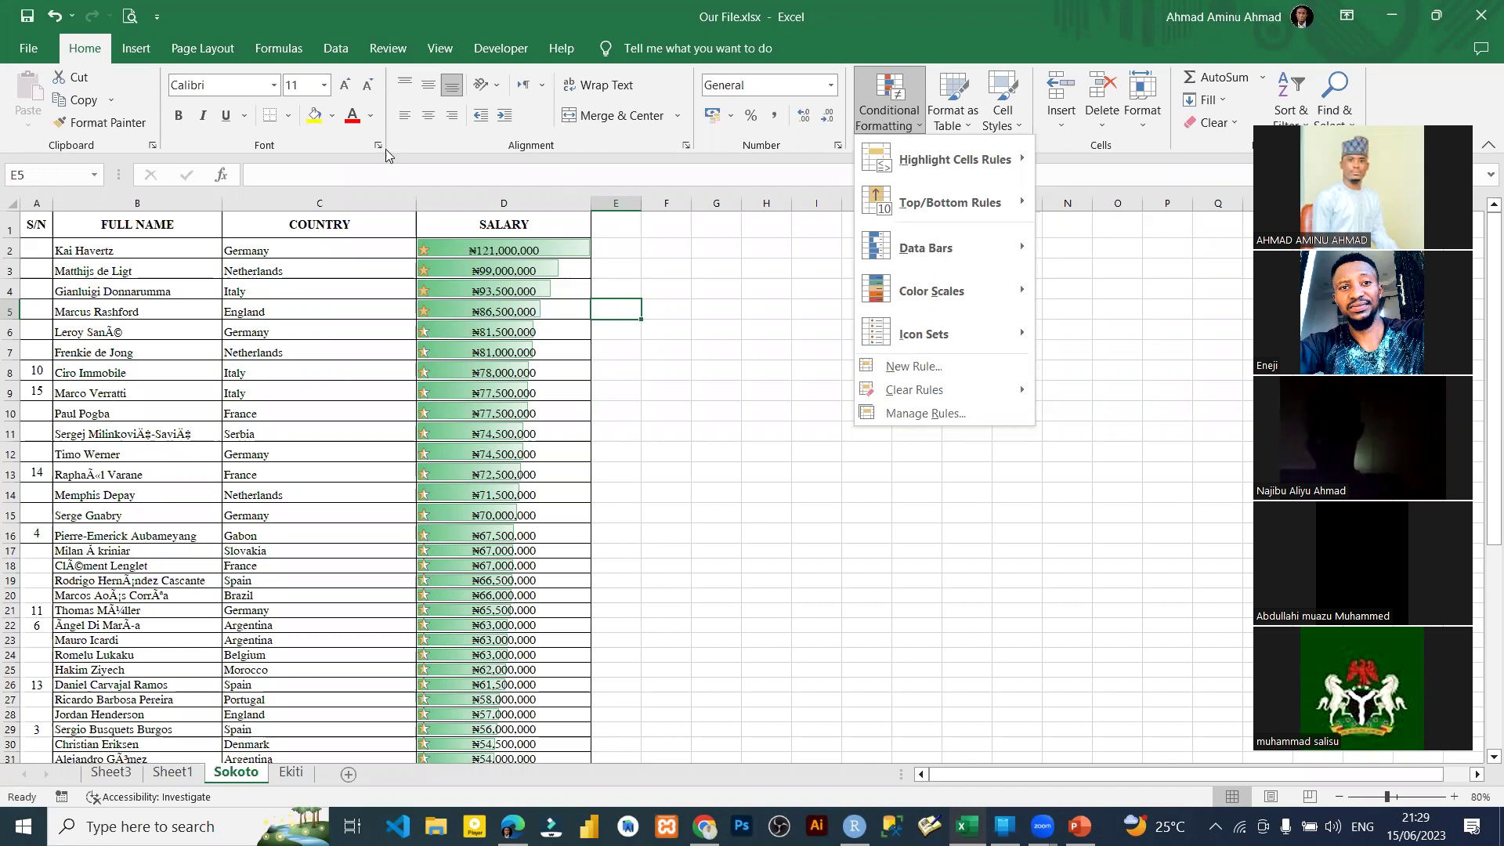
pyautogui.click(93, 272)
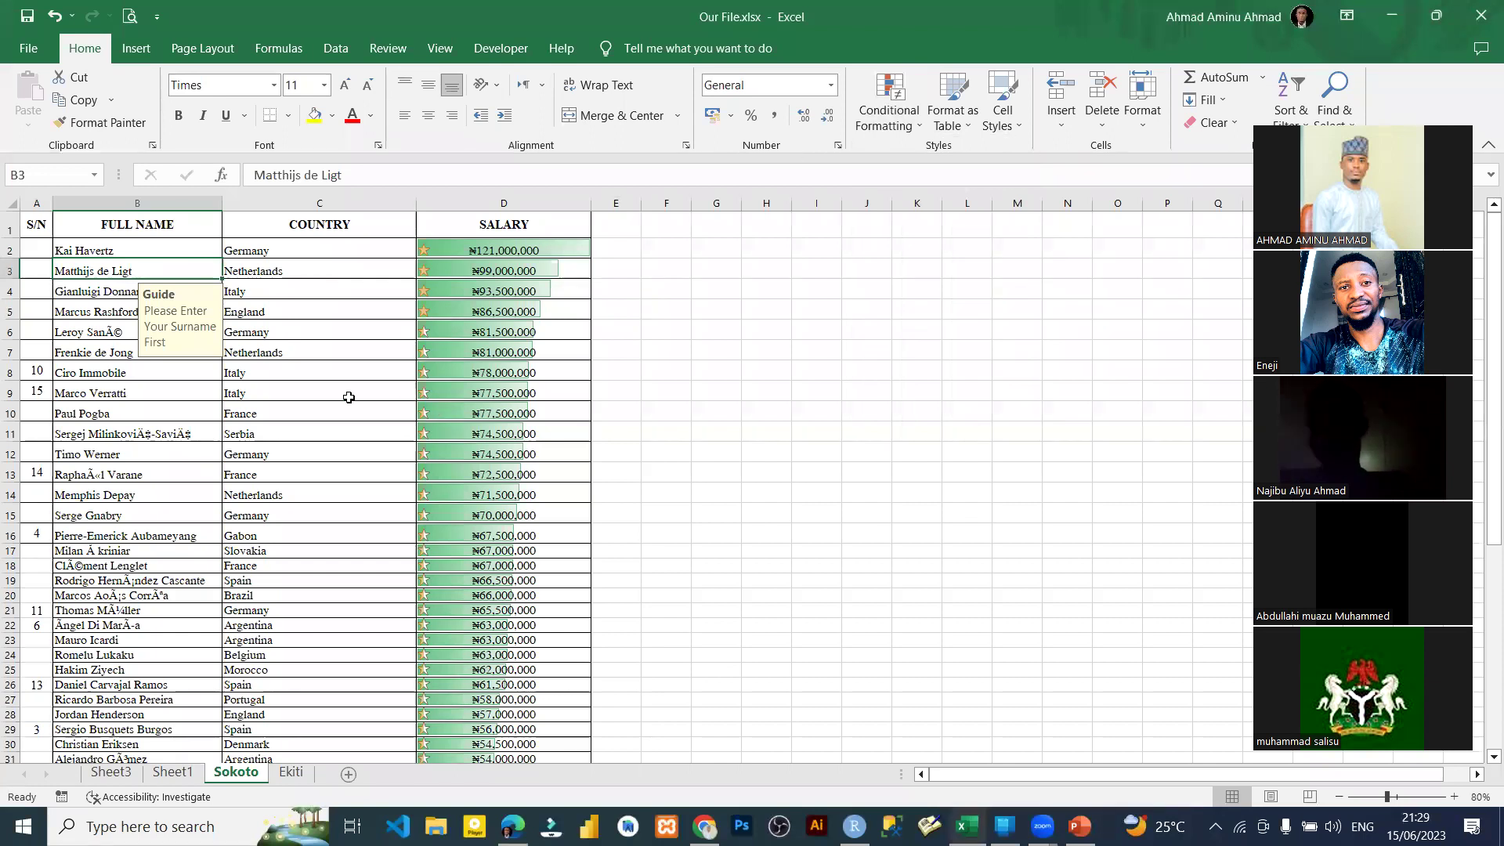
pyautogui.click(625, 249)
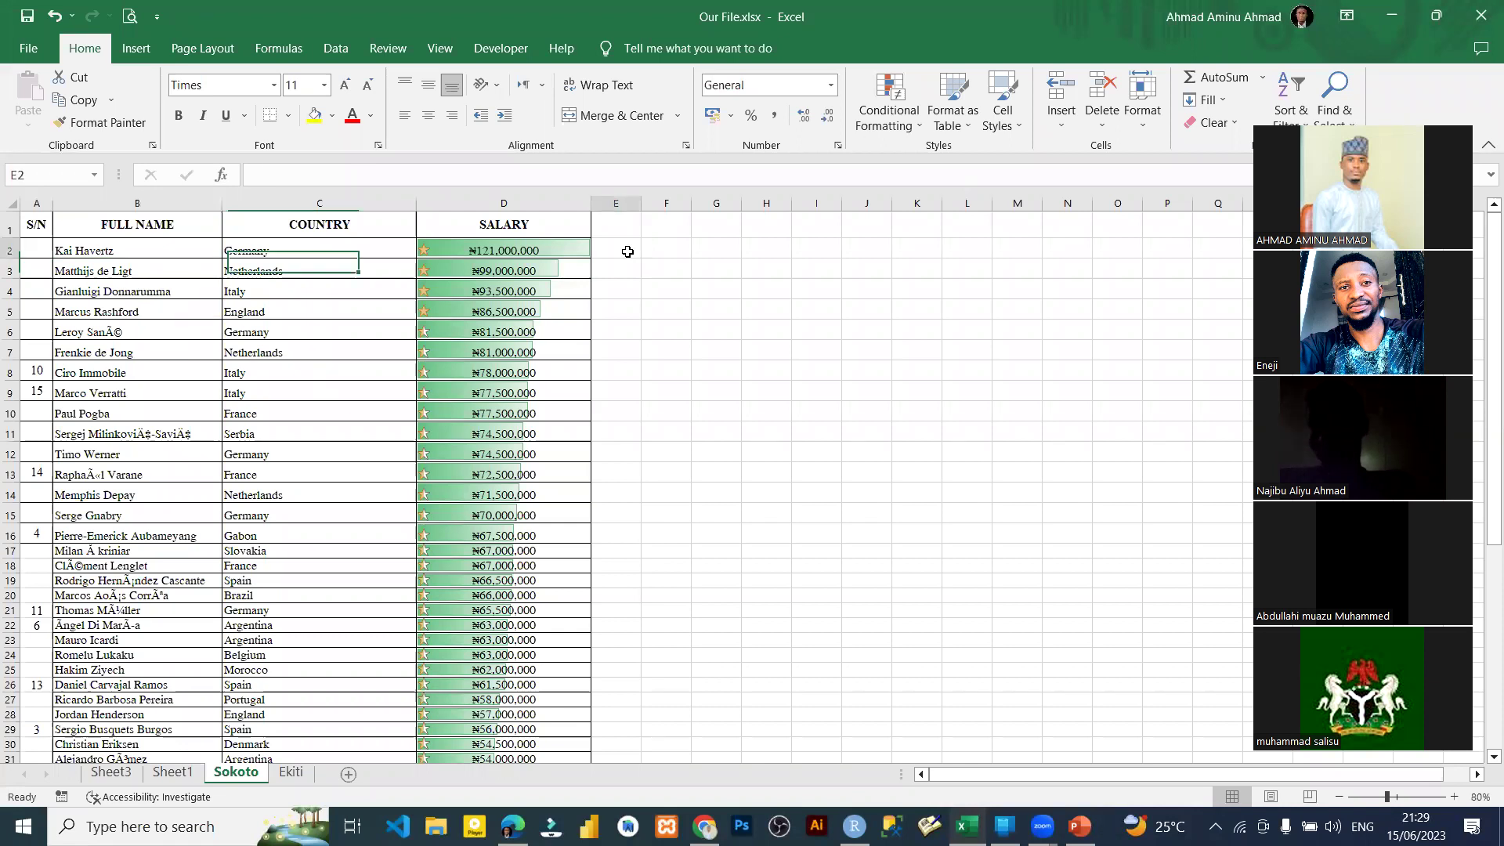
# Step: Apply the icon set with the uncircled check mark, exclamation mark and cross to the empty cell E2
pyautogui.click(905, 130)
pyautogui.moveTo(940, 334)
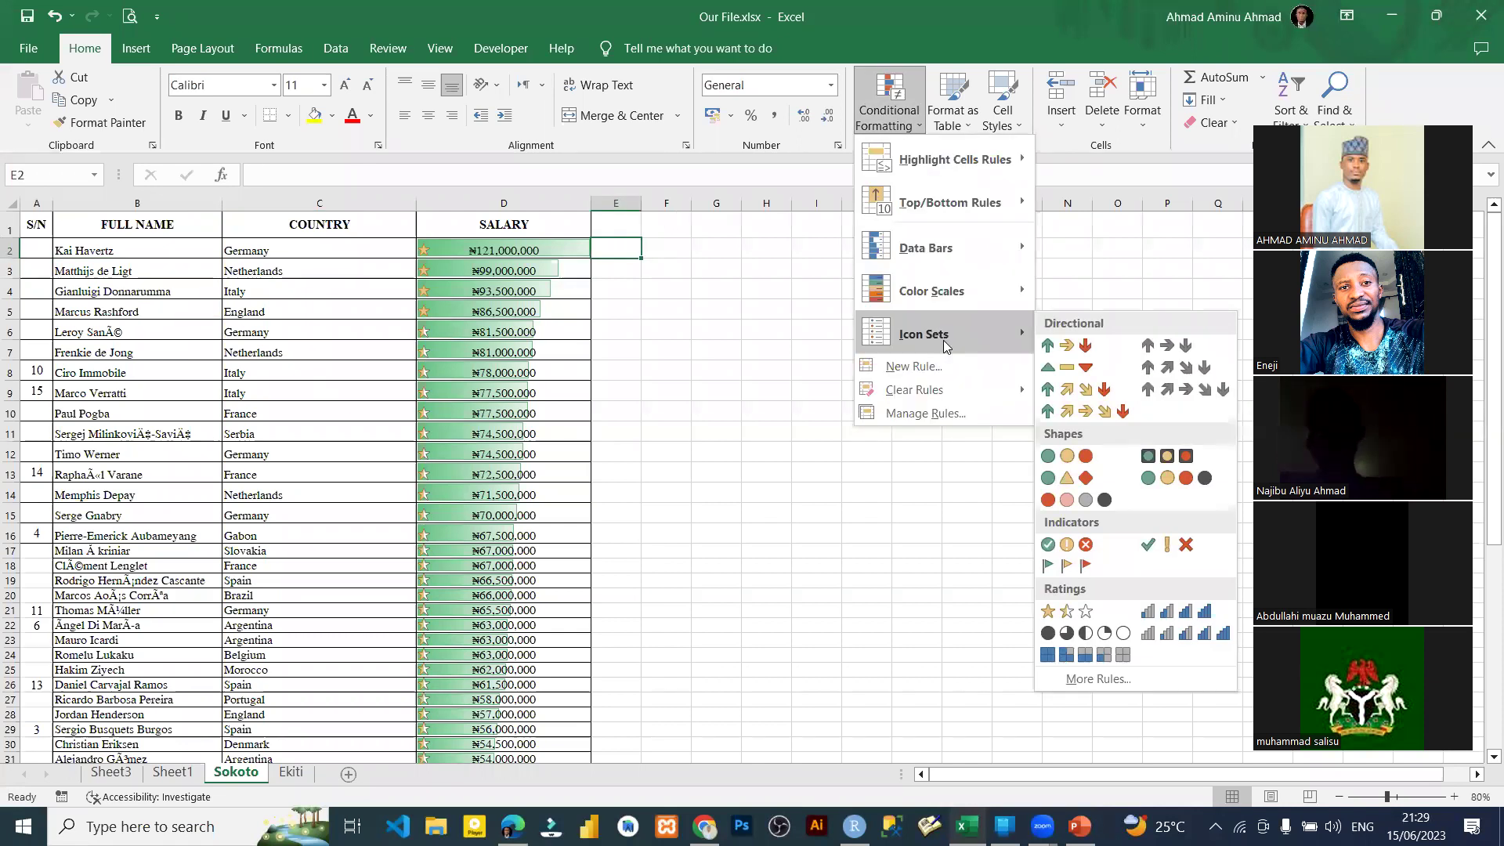
pyautogui.click(1165, 546)
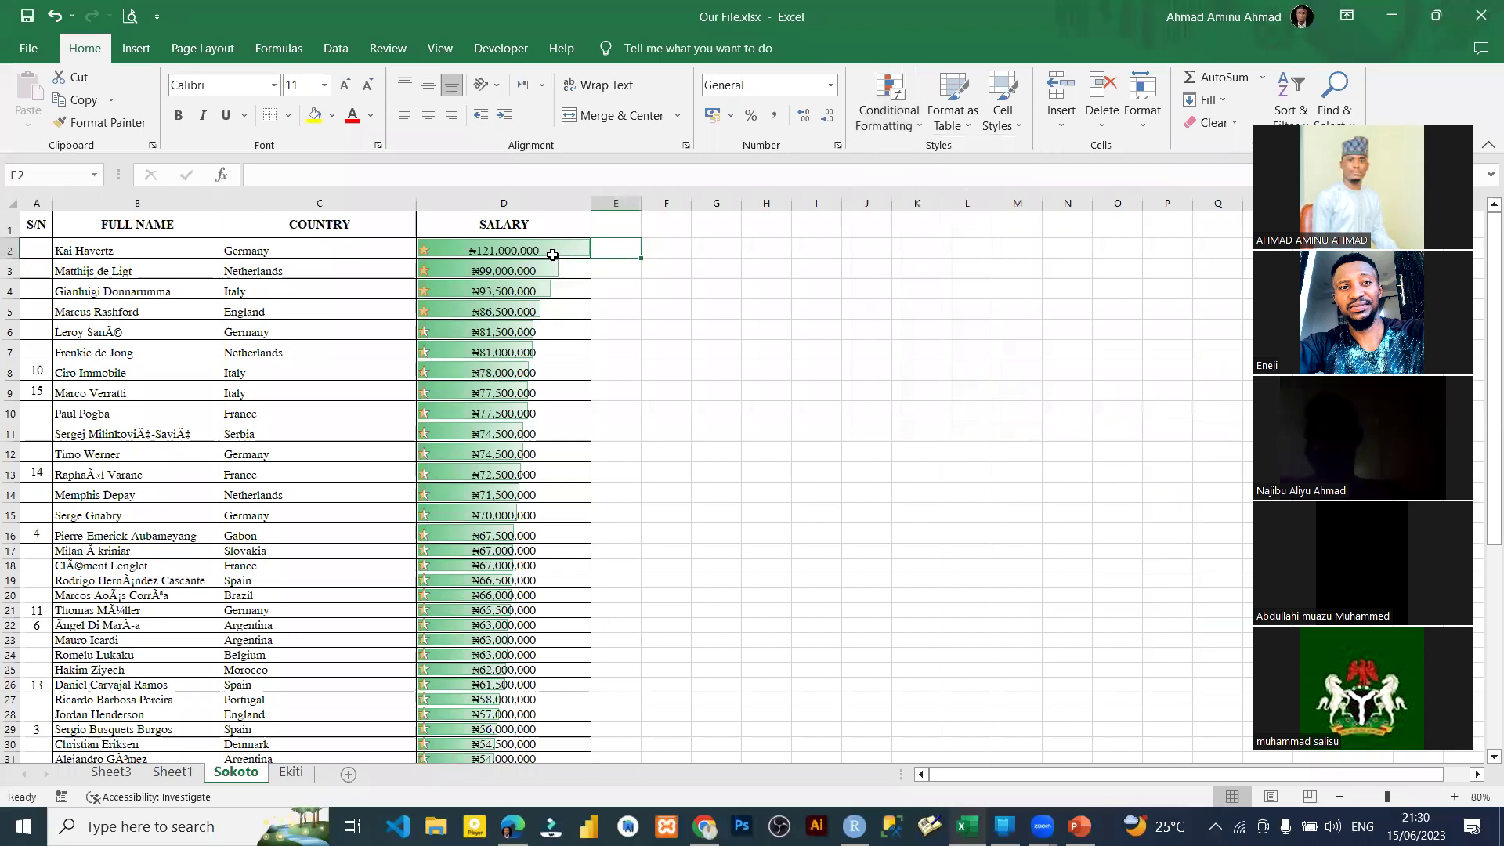
# Step: Apply the uncircled check mark, exclamation mark and cross icon set to the top salary in D2 only
pyautogui.click(511, 255)
pyautogui.click(889, 109)
pyautogui.moveTo(995, 304)
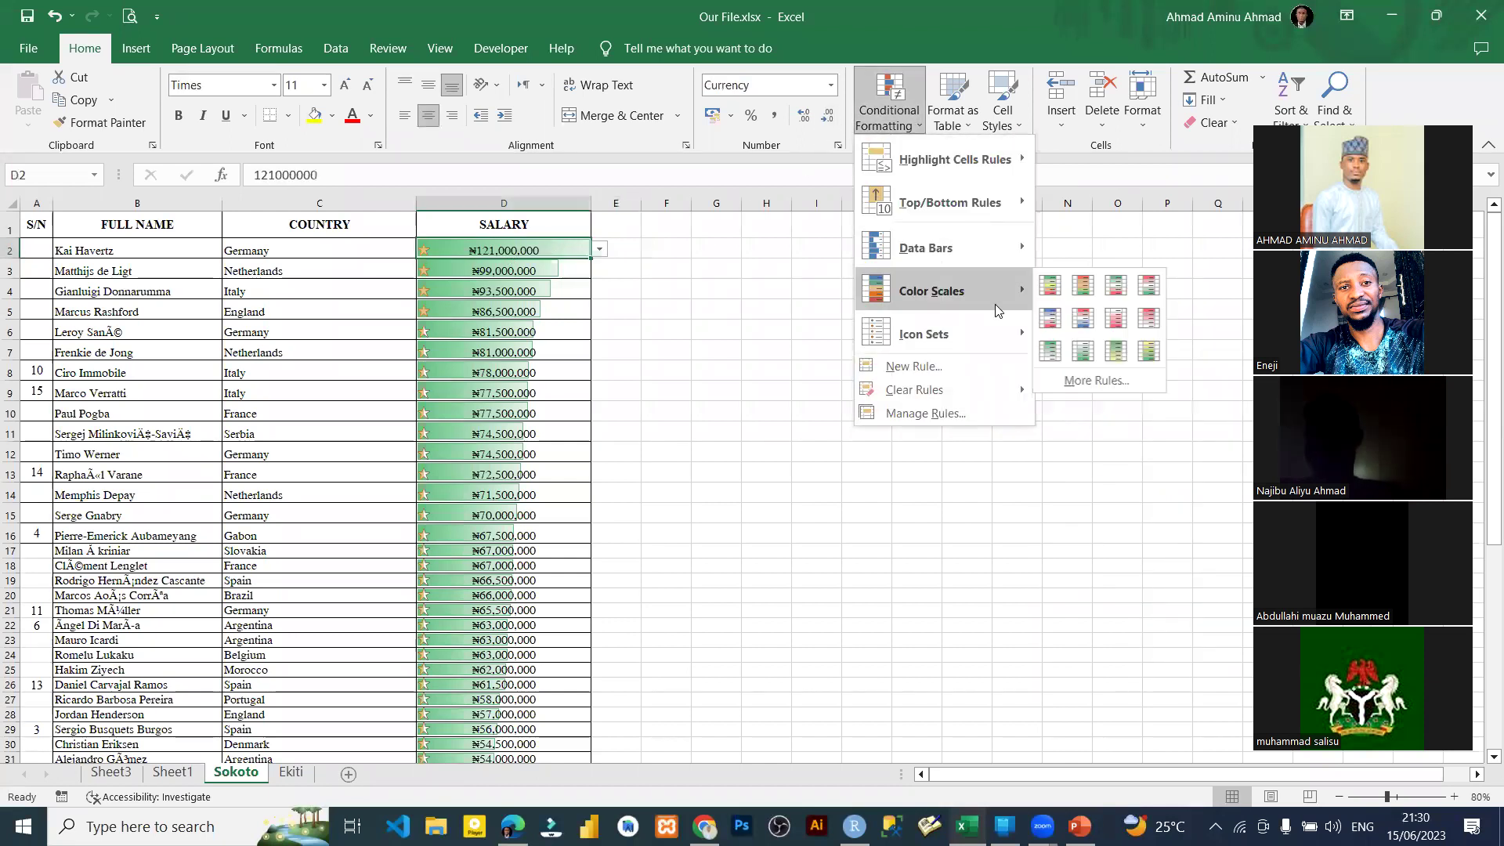
pyautogui.moveTo(1025, 335)
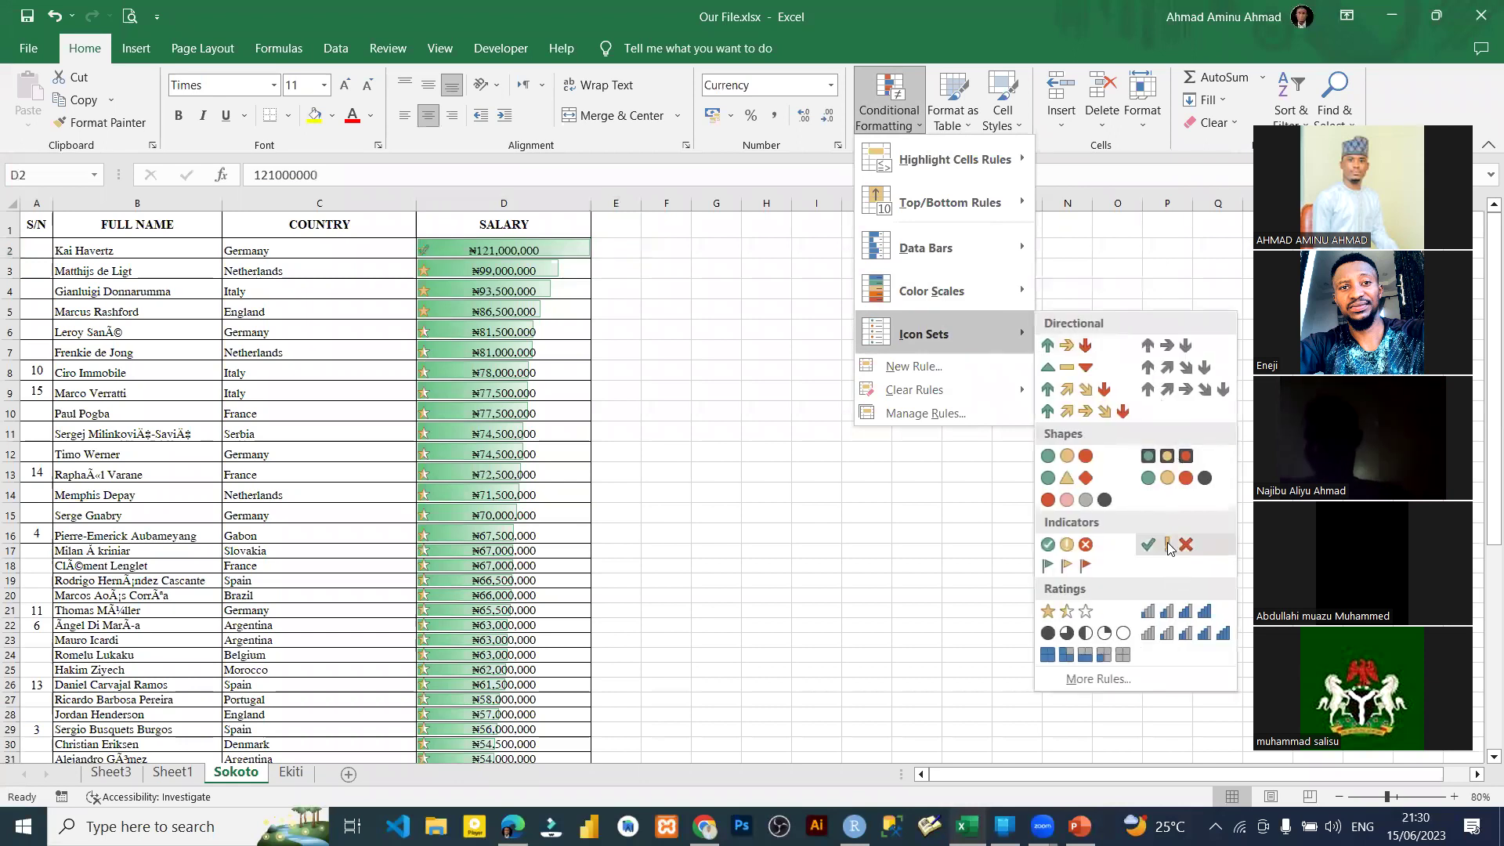
pyautogui.click(1172, 547)
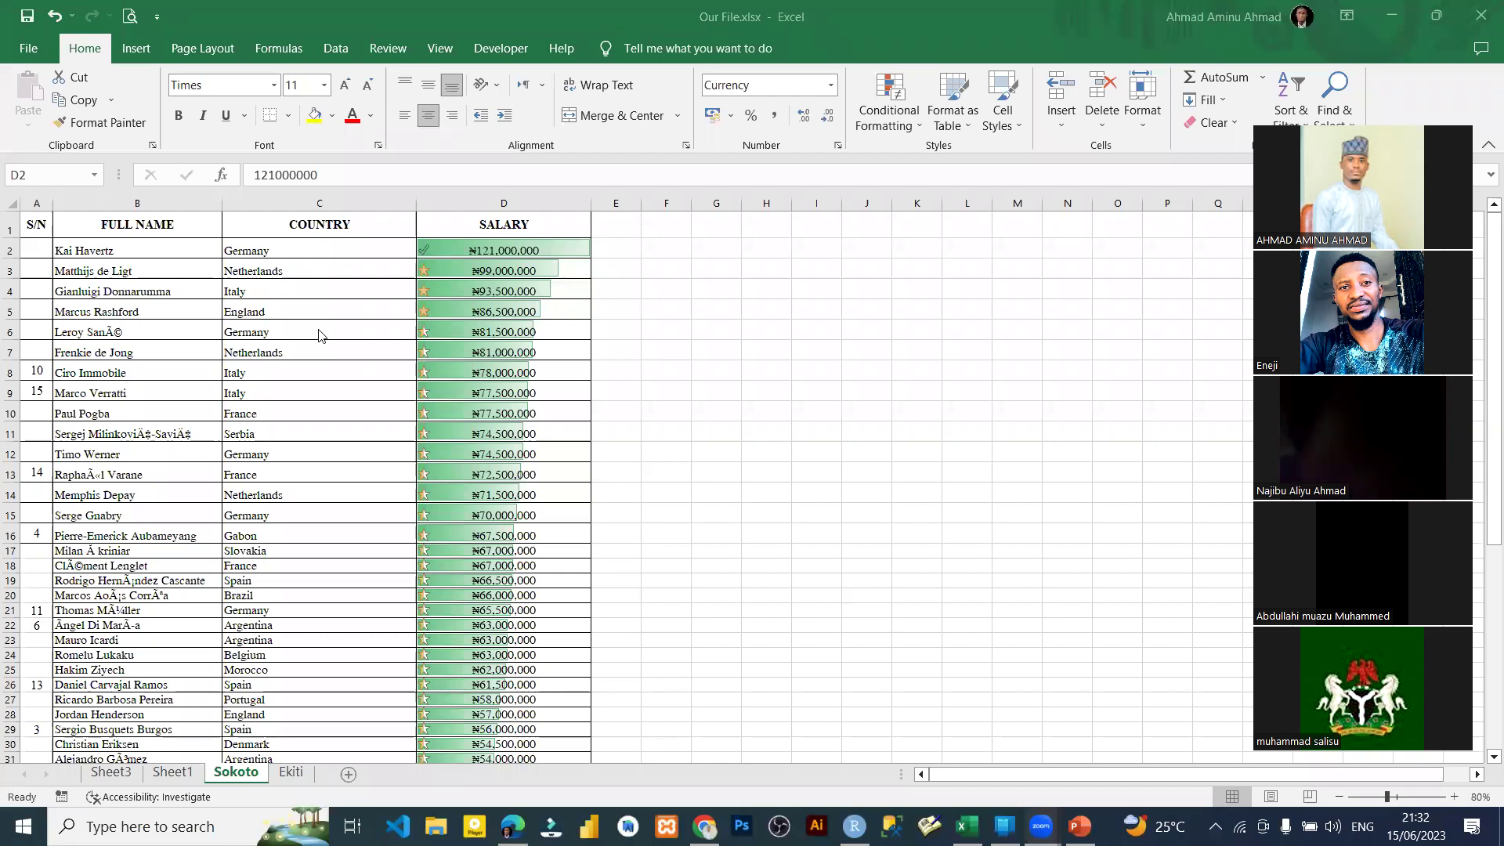
# Step: Try the Green-Yellow-Red color scale on the text entries of the FULL NAME column, B2:B56
pyautogui.click(268, 256)
pyautogui.moveTo(267, 256); pyautogui.dragTo(372, 289)
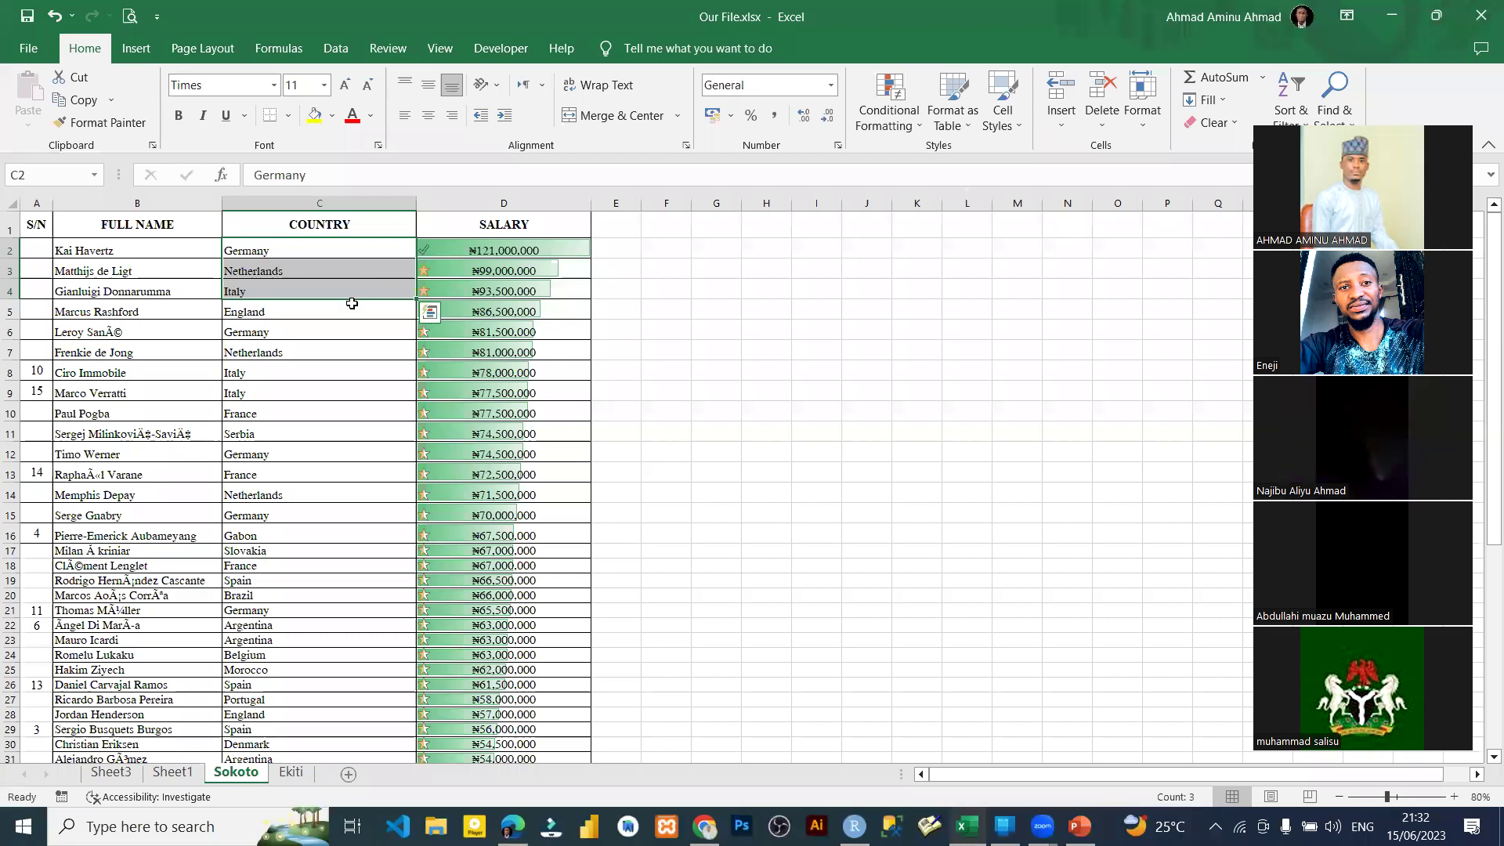
pyautogui.press('Left')
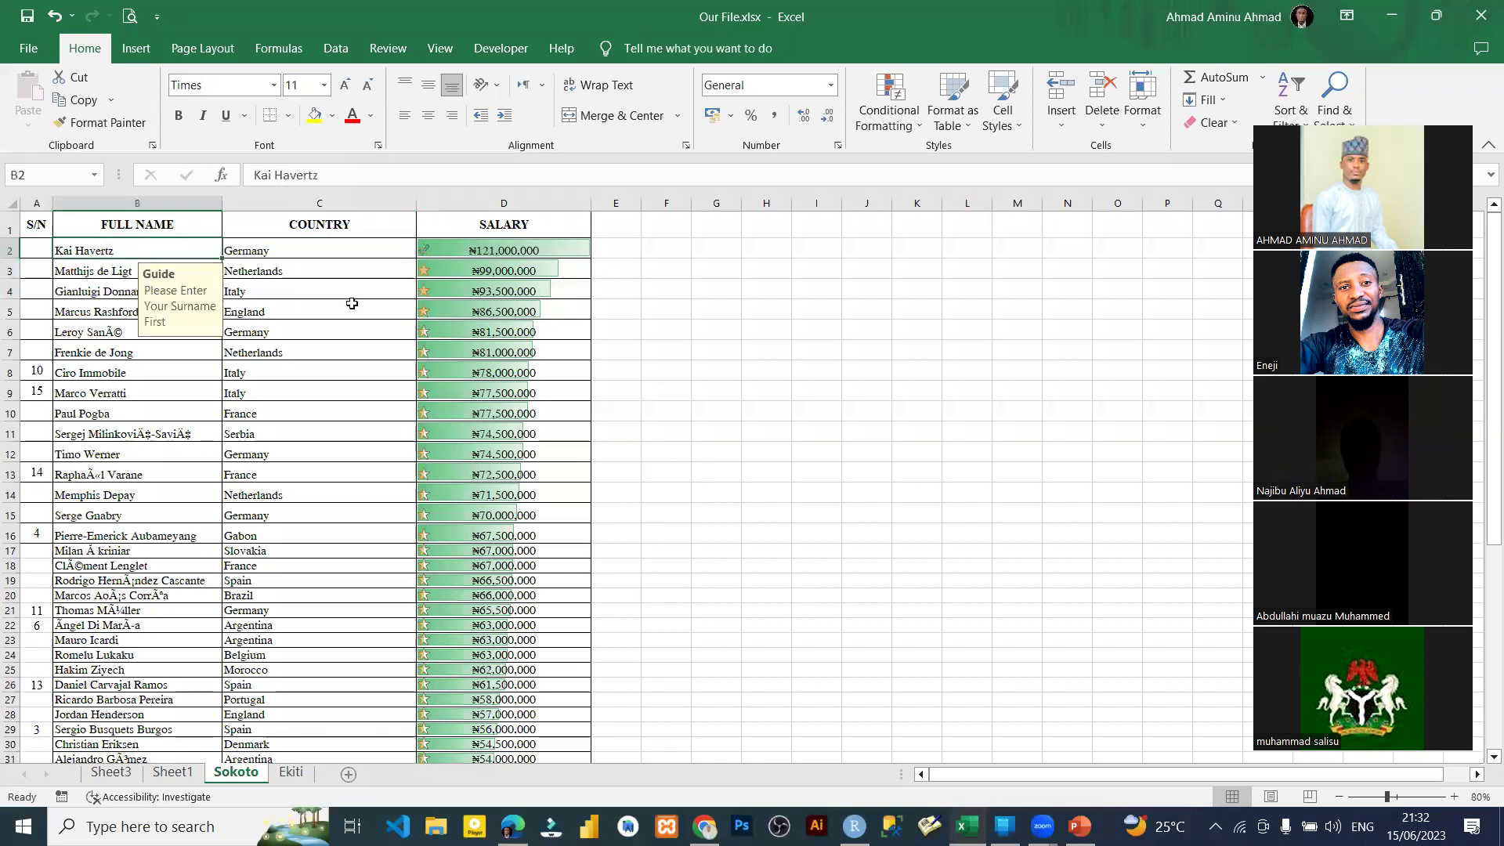
pyautogui.hotkey('ctrl', 'shift', 'Down')
pyautogui.click(889, 106)
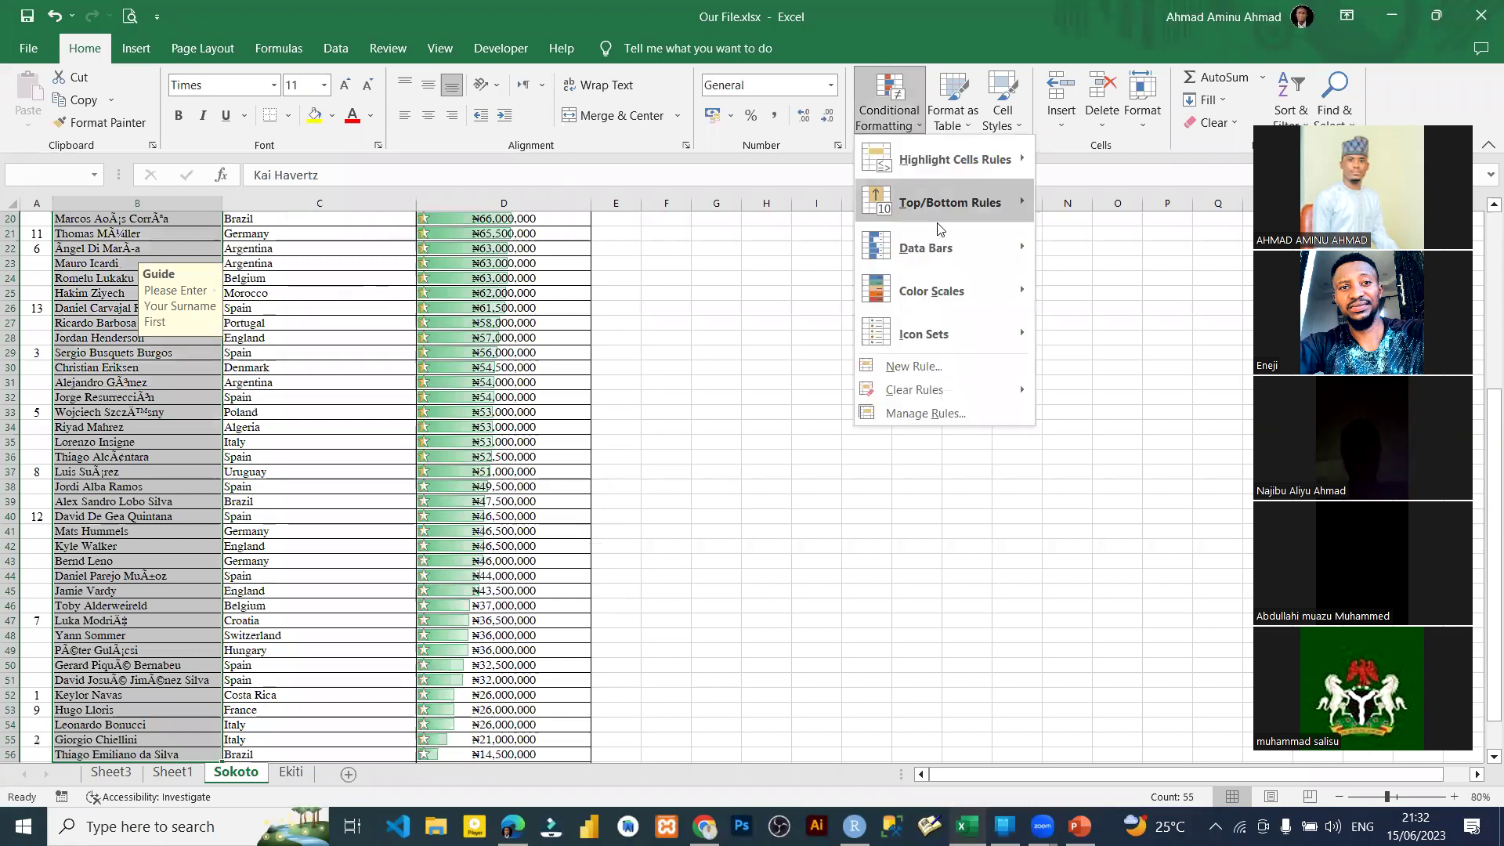
pyautogui.moveTo(949, 296)
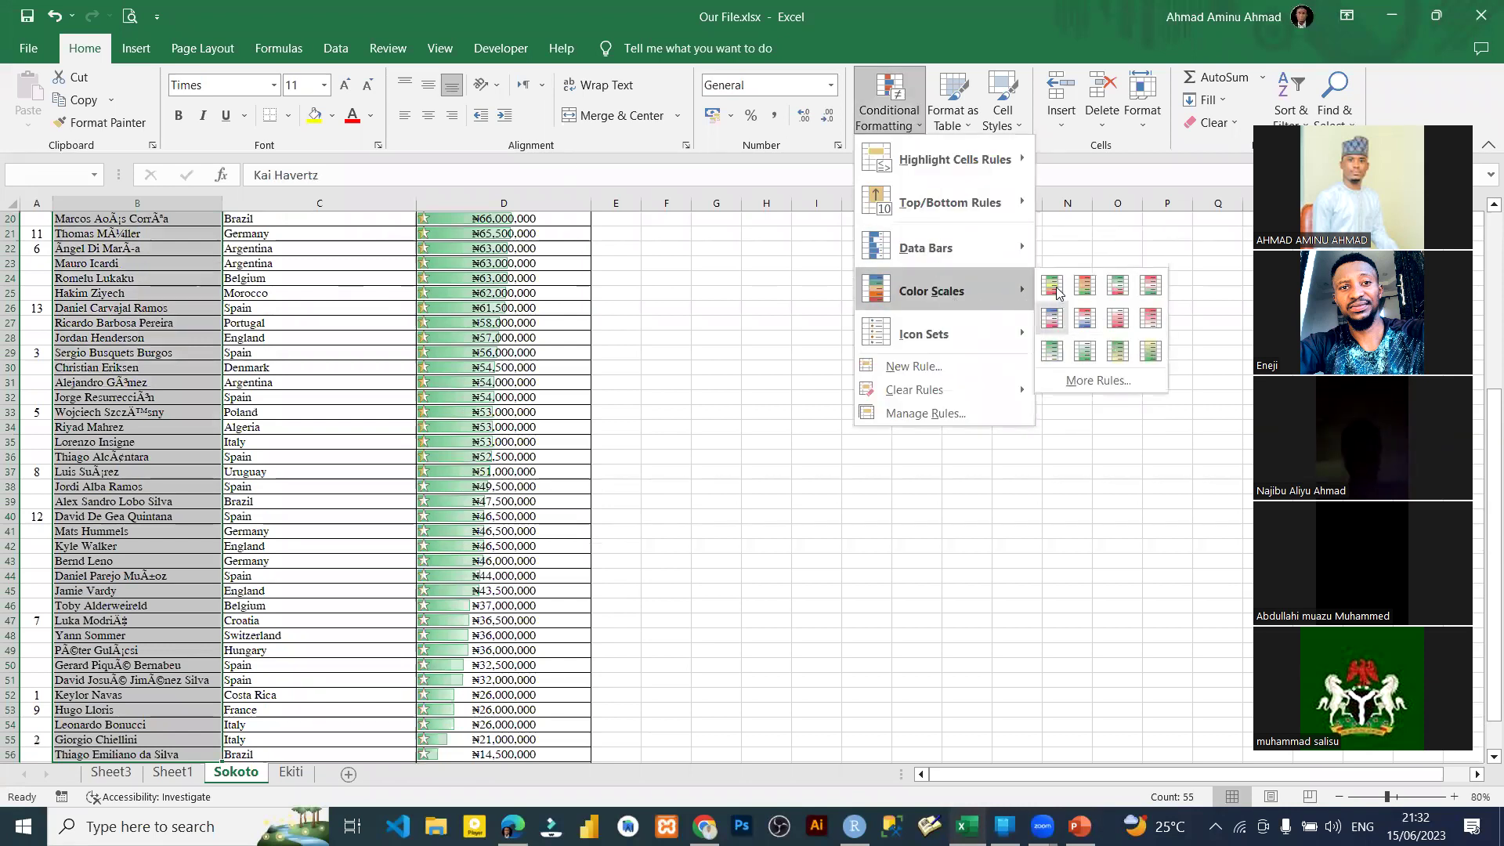
pyautogui.click(1057, 286)
pyautogui.scroll(6, 336, 470)
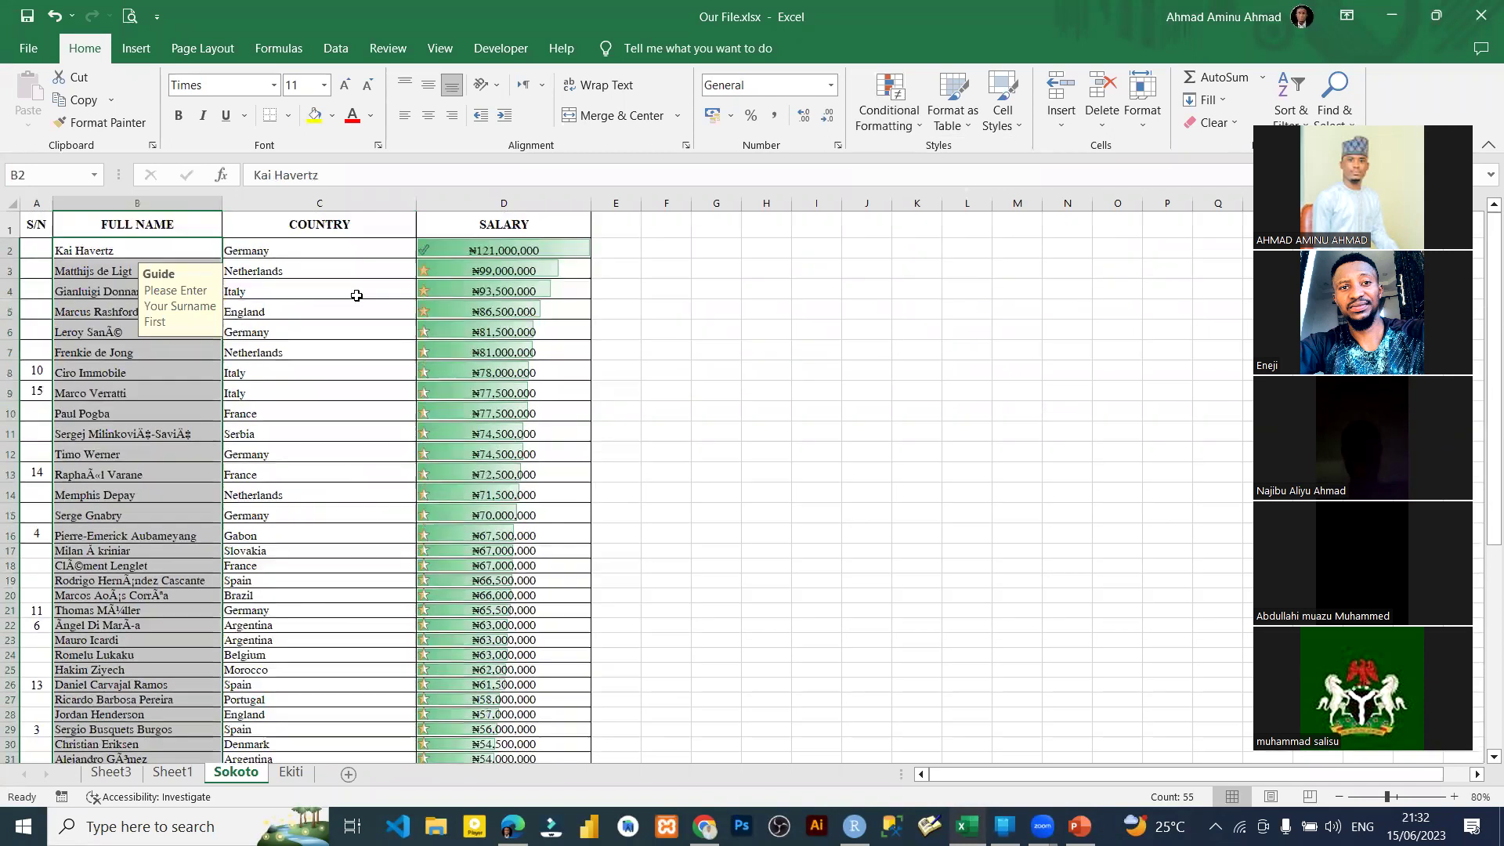
pyautogui.click(298, 255)
pyautogui.hotkey('ctrl', 'shift', 'Down')
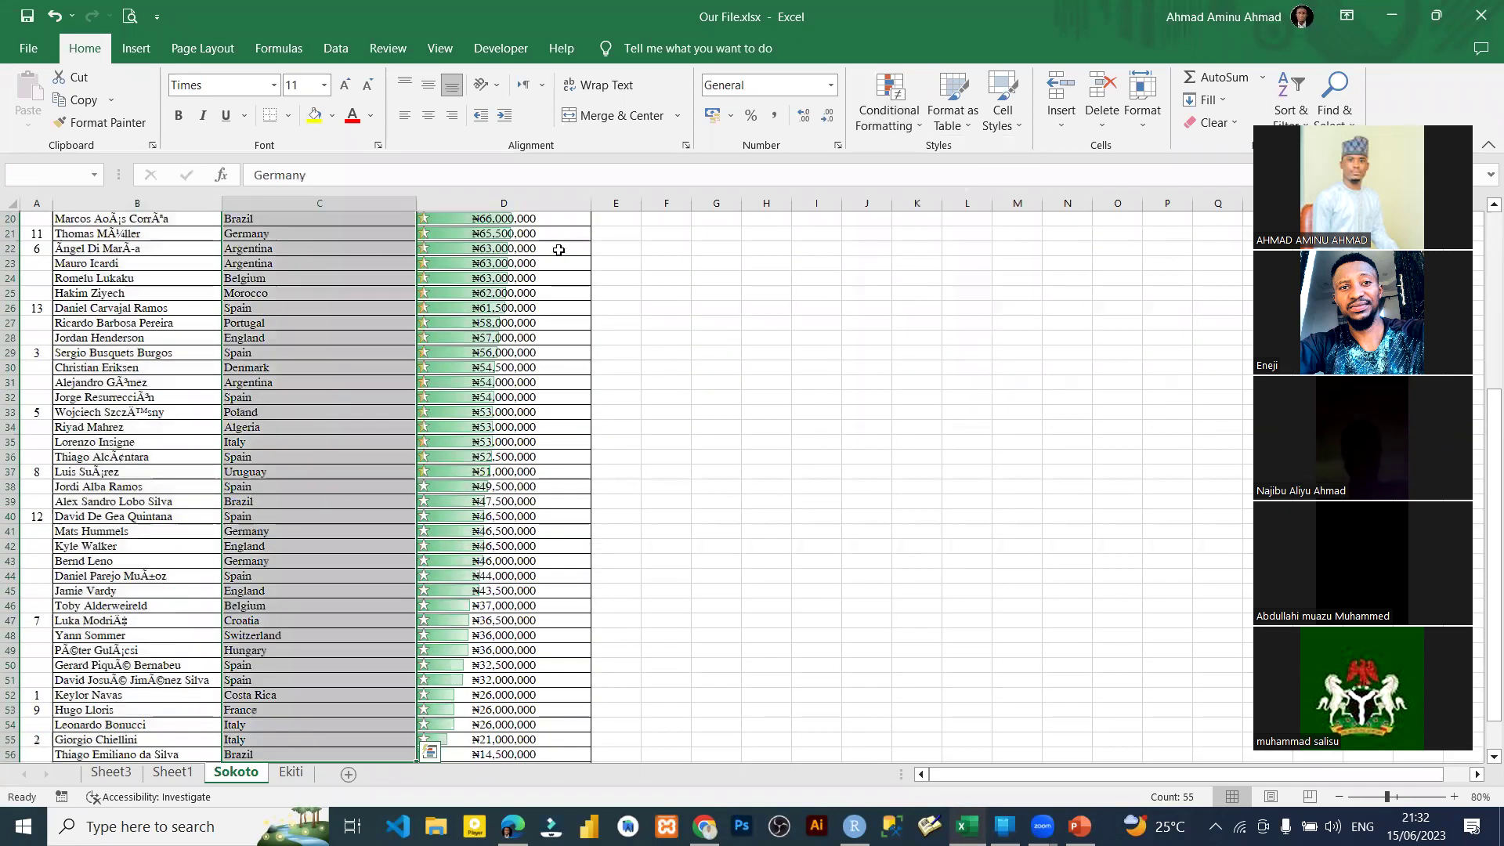
pyautogui.click(318, 397)
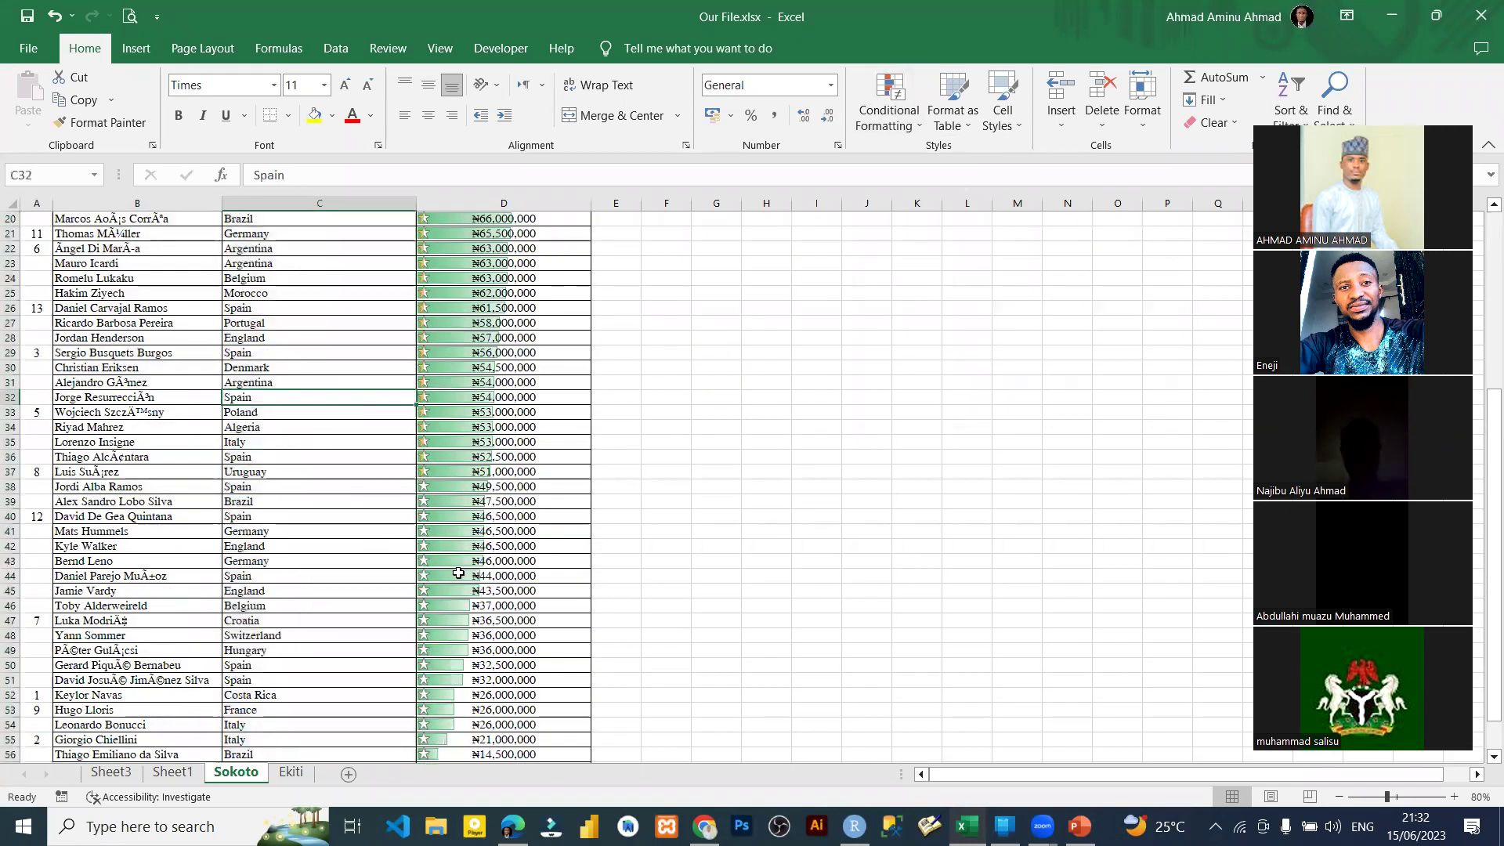
pyautogui.scroll(6, 457, 571)
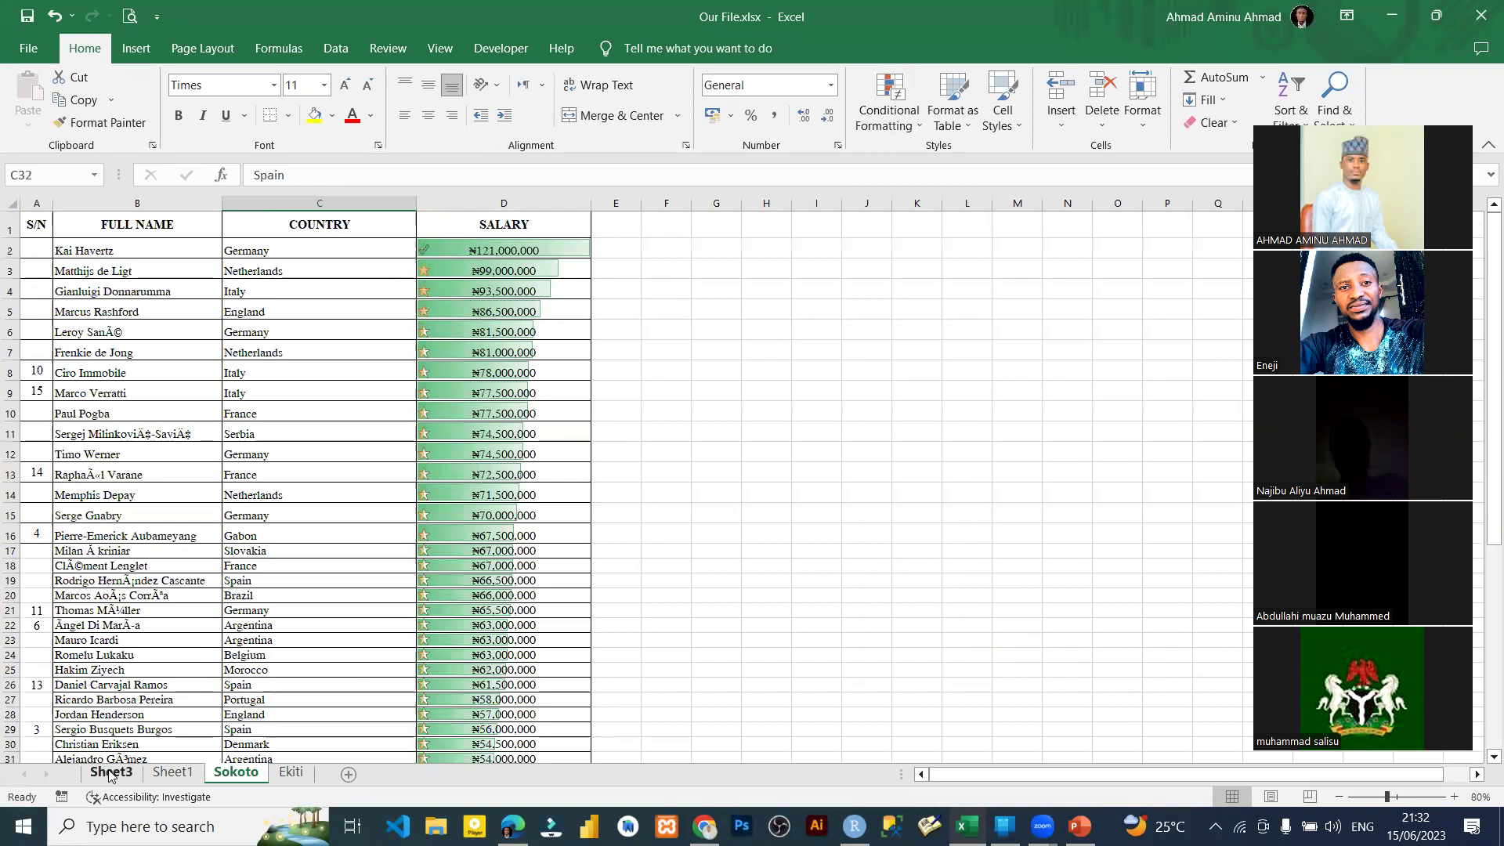
# Step: Switch to Sheet1 and return to the top of its data table
pyautogui.click(141, 774)
pyautogui.click(147, 774)
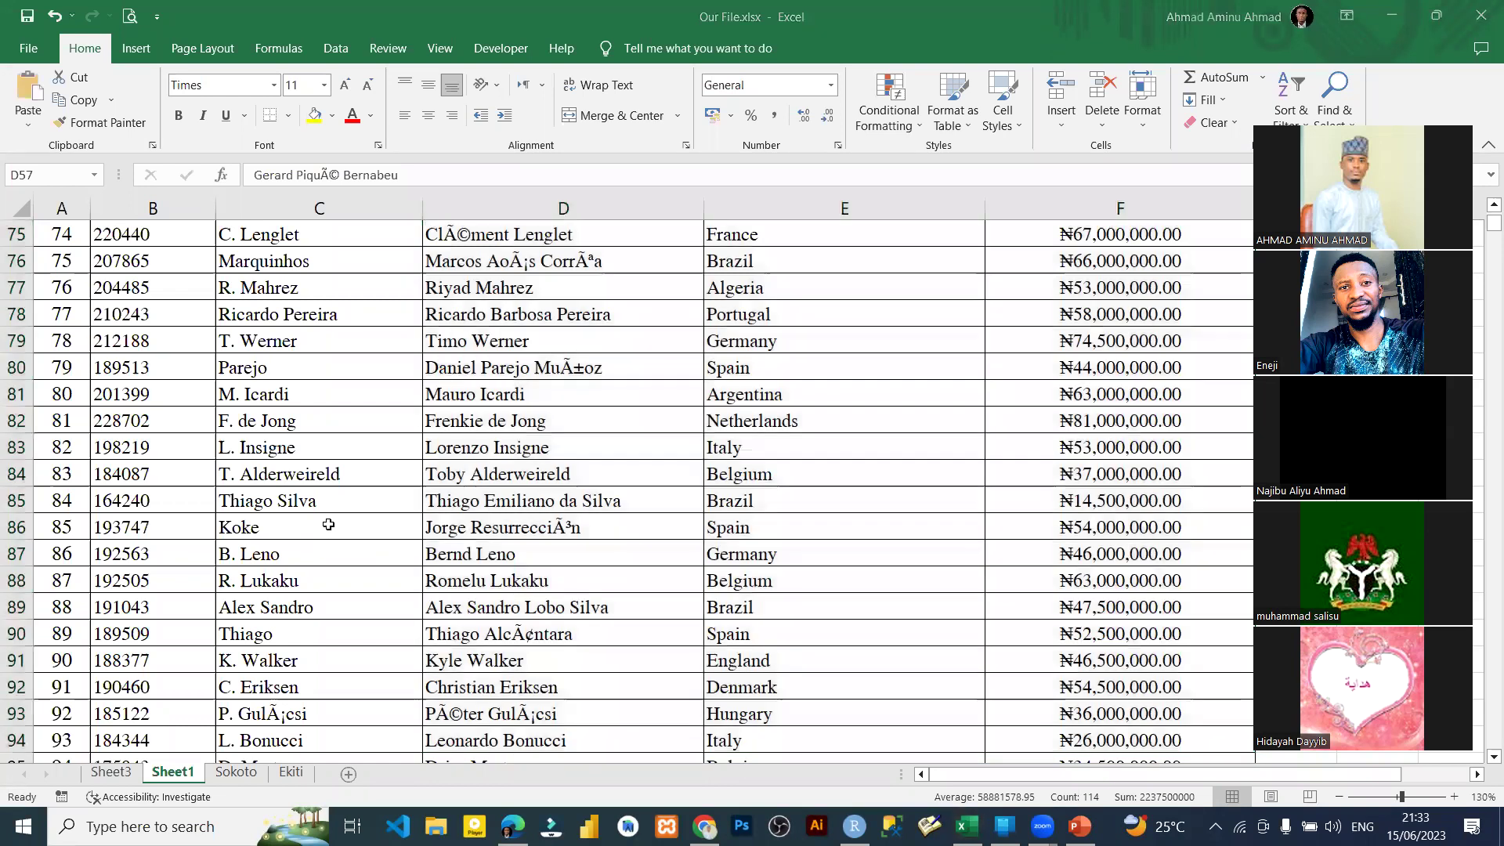
pyautogui.scroll(18, 510, 445)
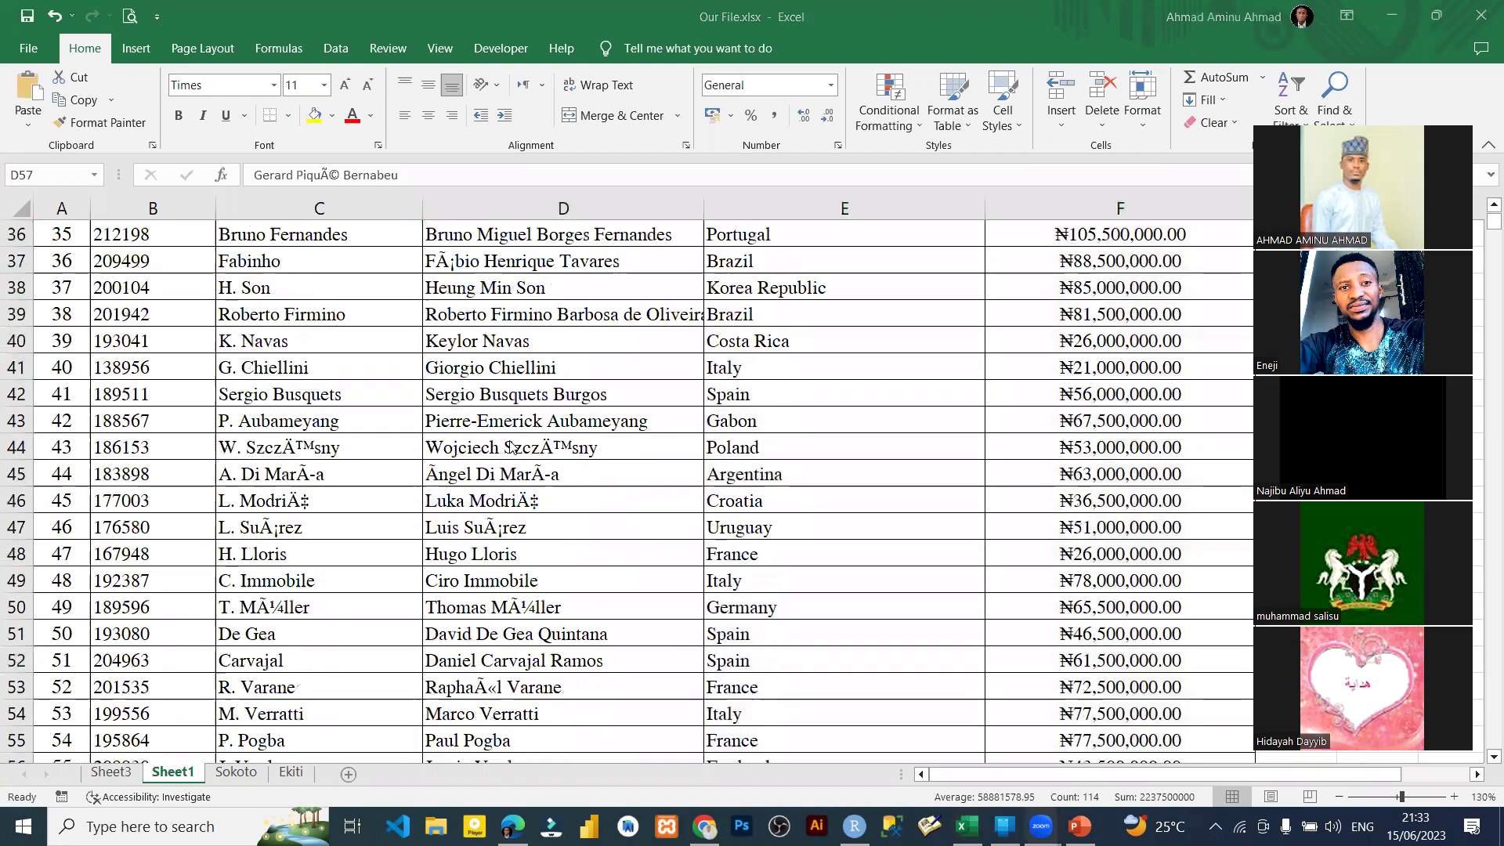
pyautogui.scroll(6, 507, 444)
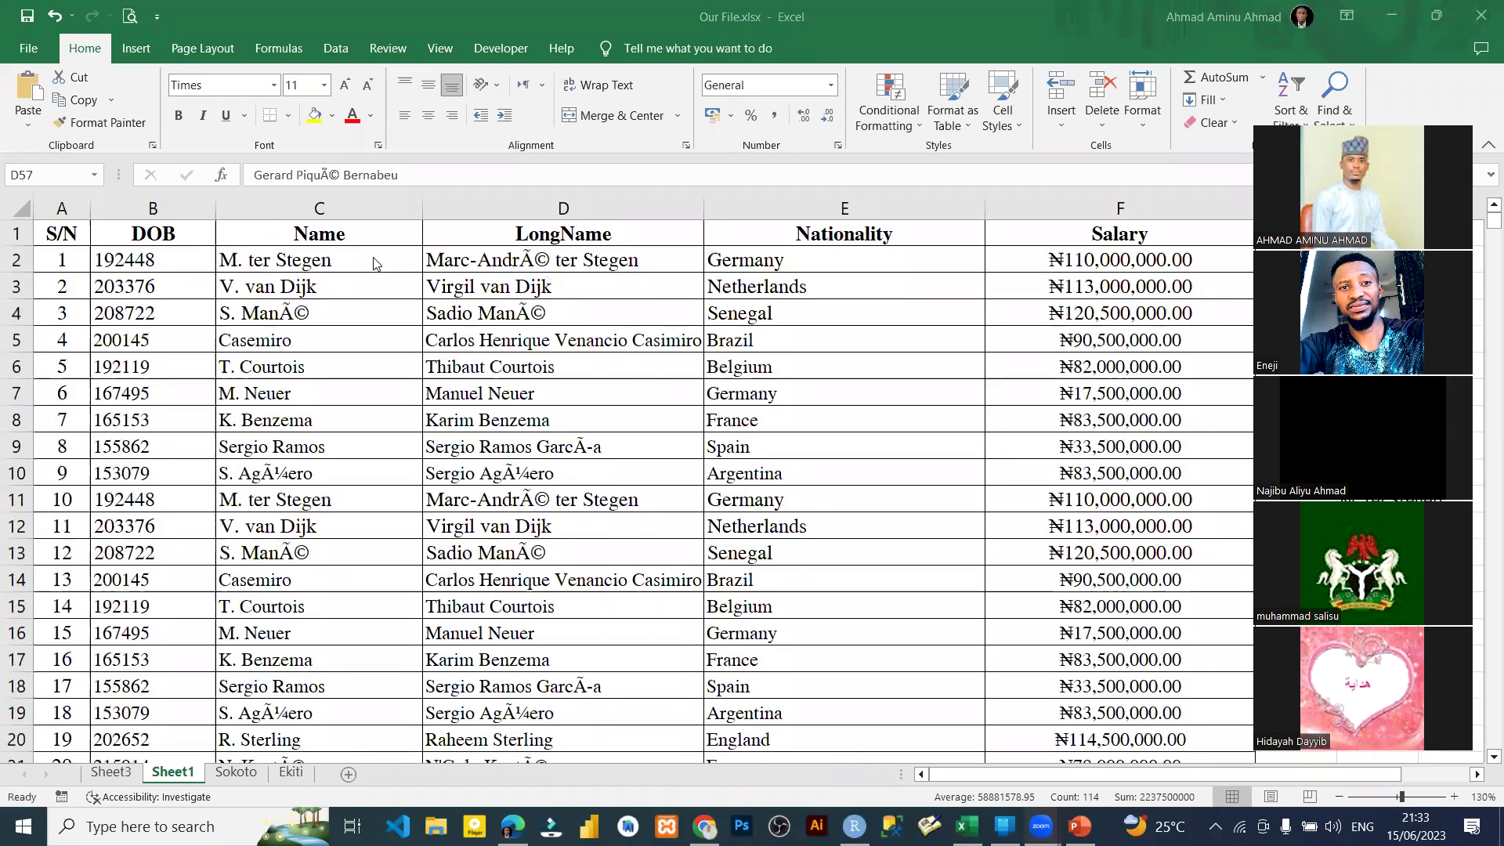
# Step: Examine Sheet1's records in B2:F14, its header row and the salaries in F2:F10
pyautogui.moveTo(178, 267); pyautogui.dragTo(1000, 497)
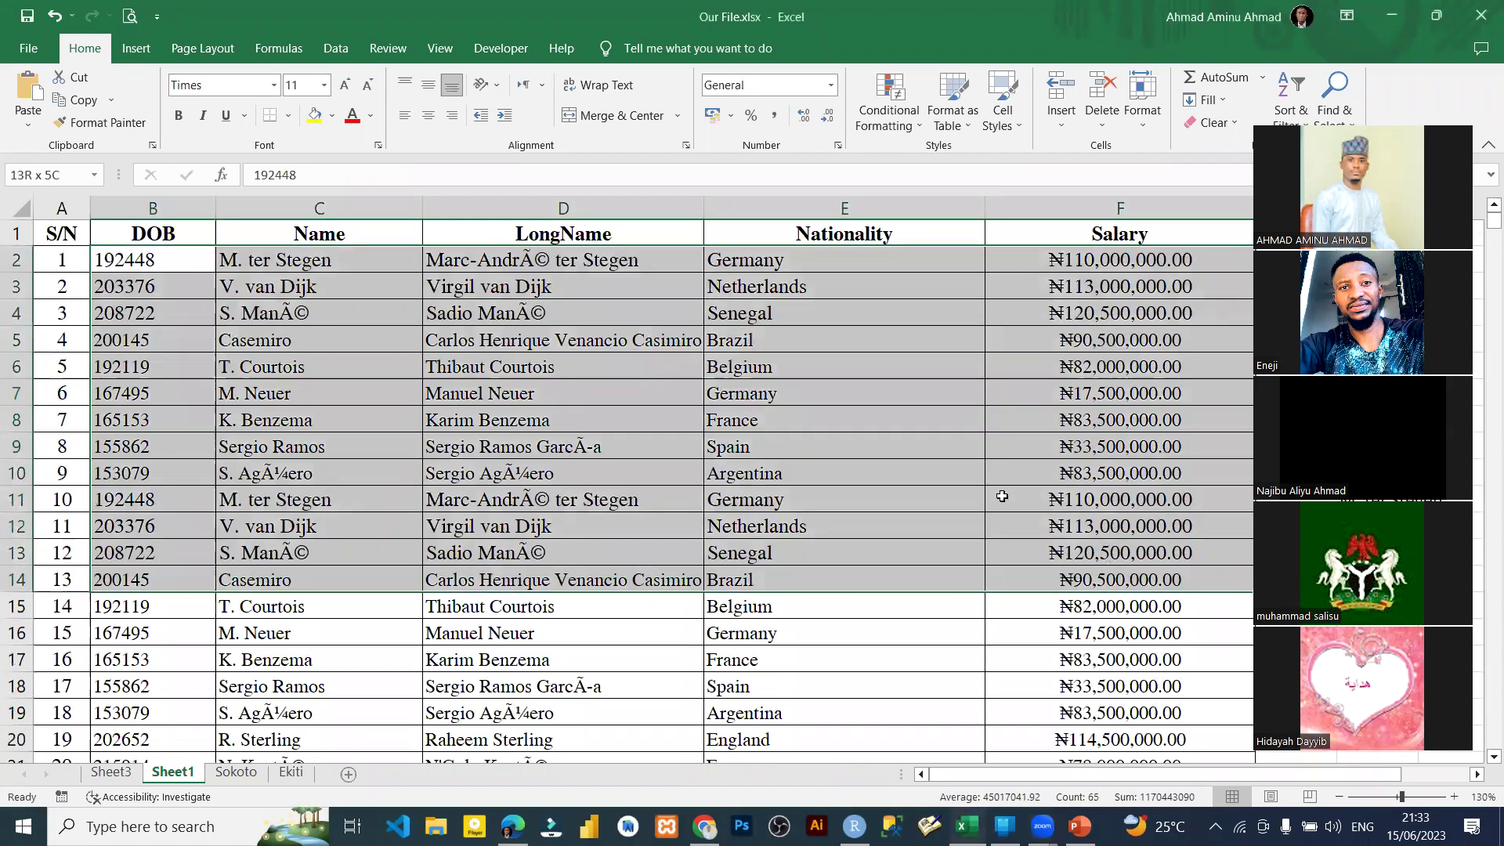
pyautogui.click(847, 374)
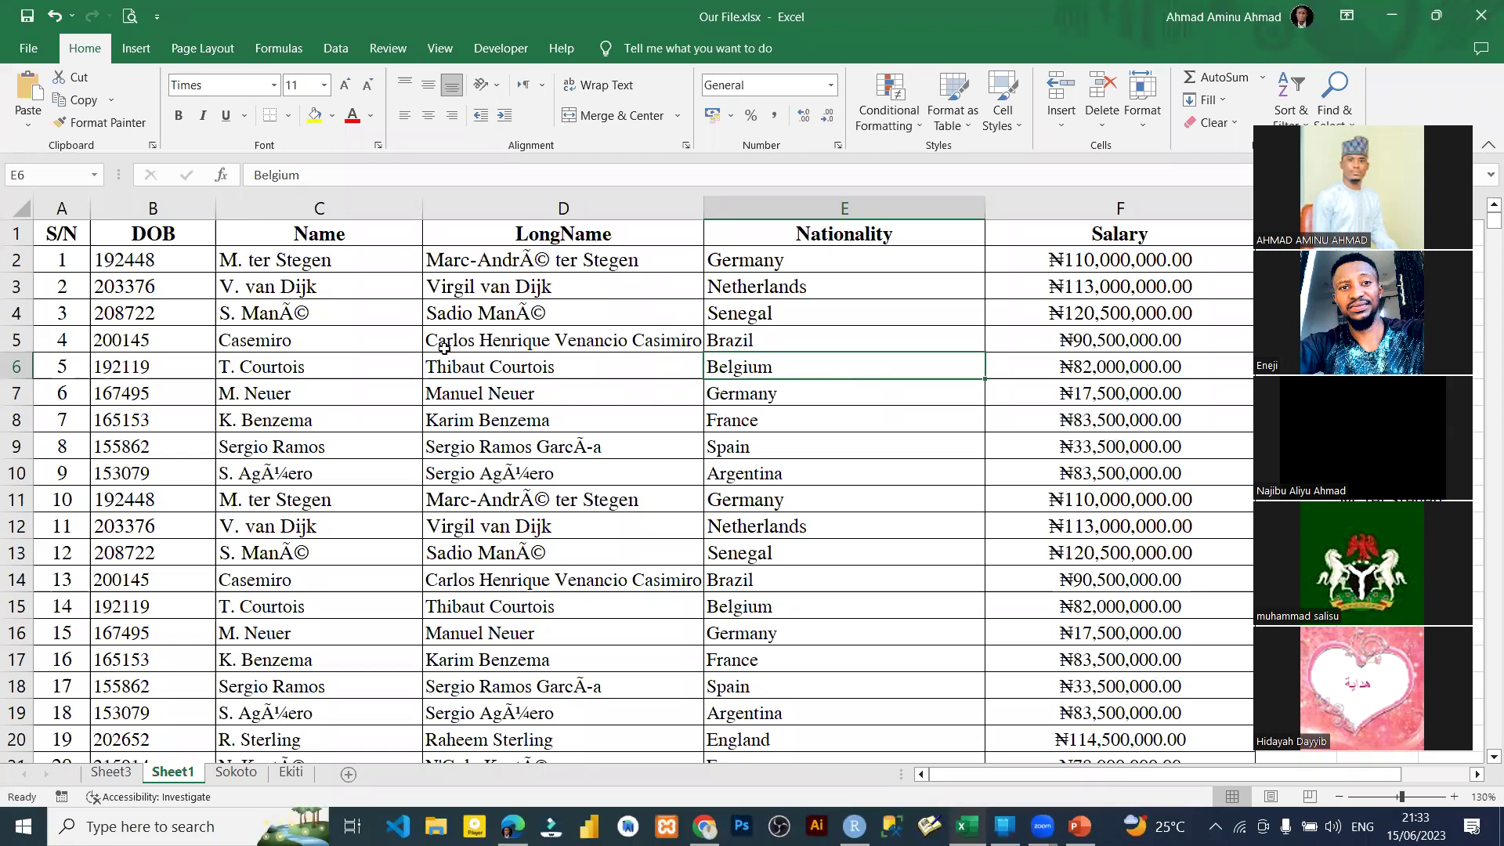
pyautogui.click(16, 233)
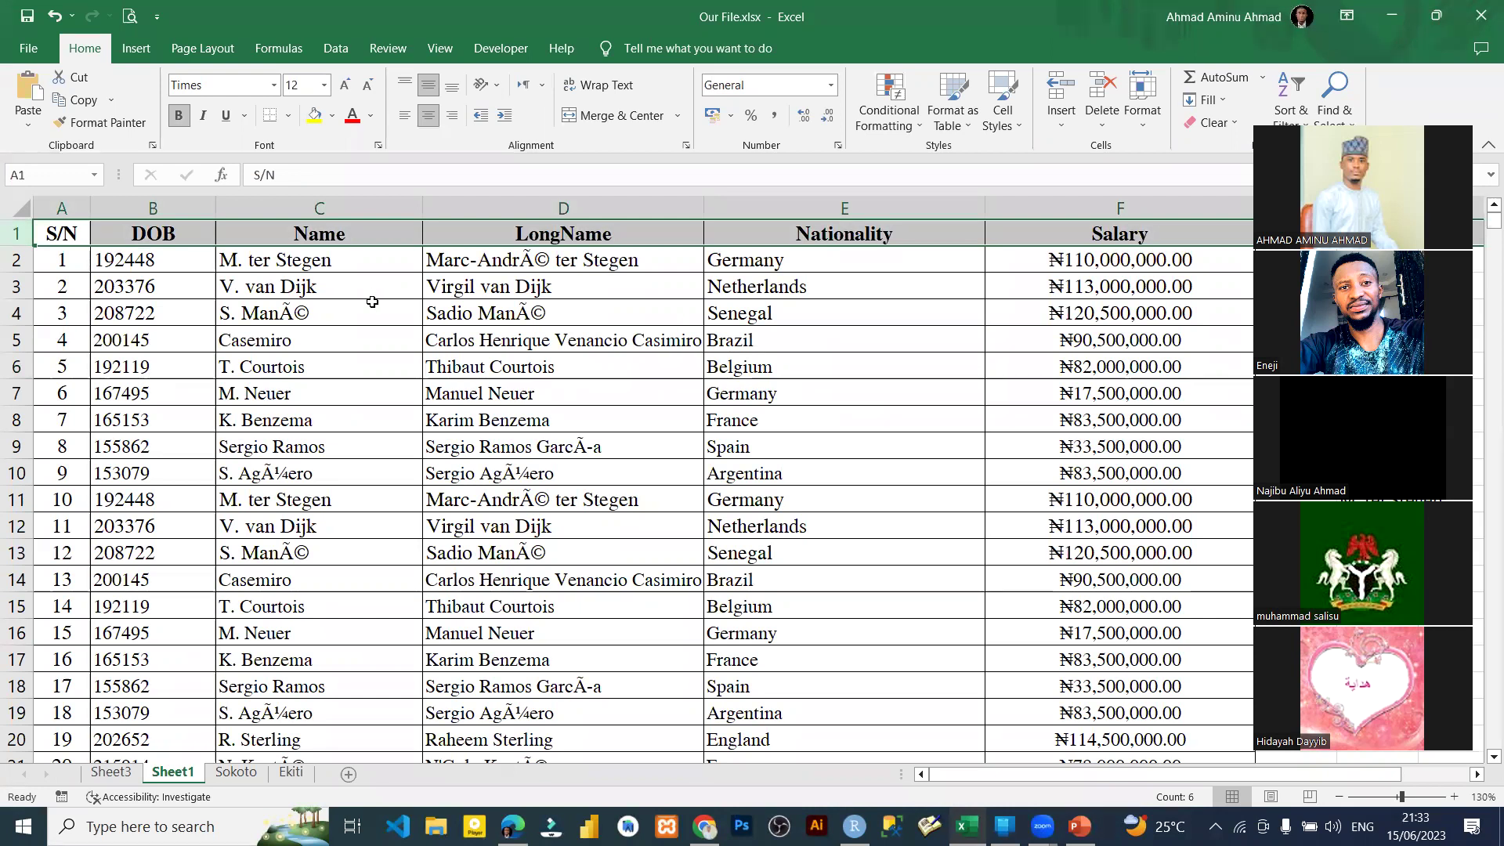
pyautogui.click(1102, 337)
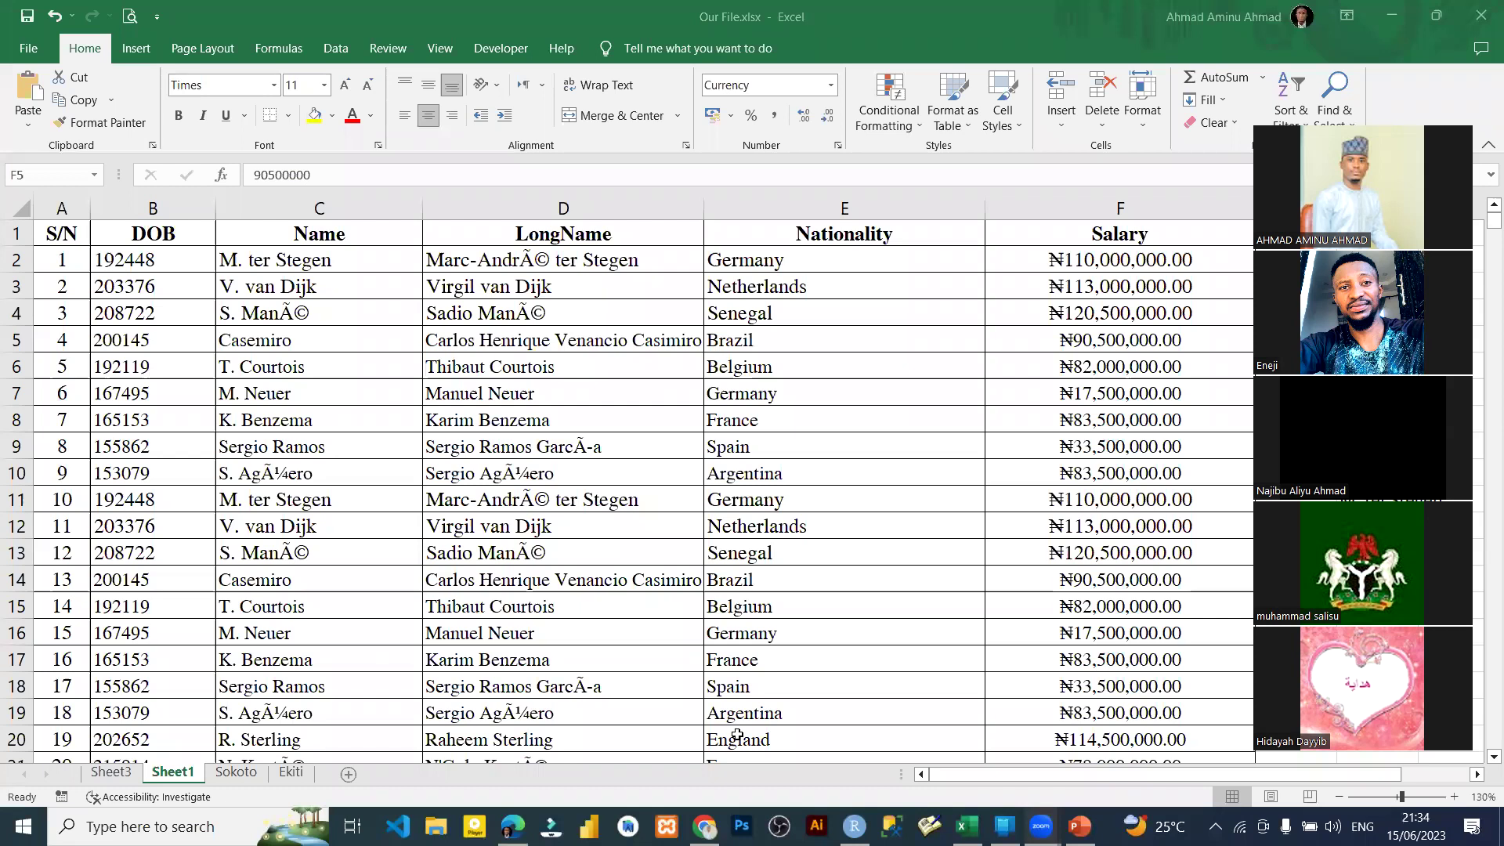
pyautogui.moveTo(1106, 267); pyautogui.dragTo(1098, 473)
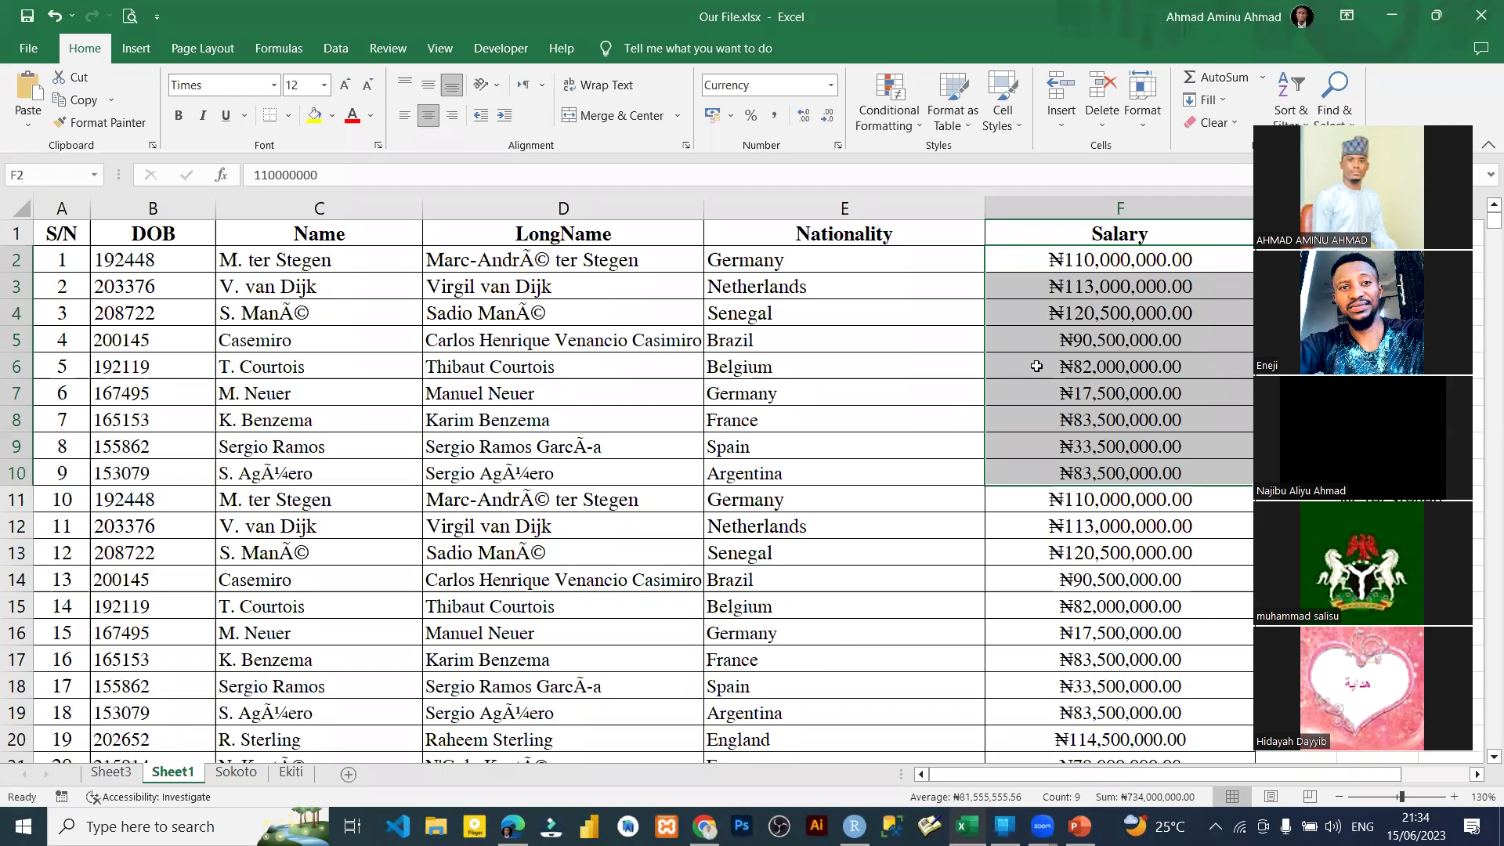
# Step: Review the Salary column on Sheet1, covering the values in F2:F13 and the header in F1
pyautogui.moveTo(1105, 261); pyautogui.dragTo(1092, 566)
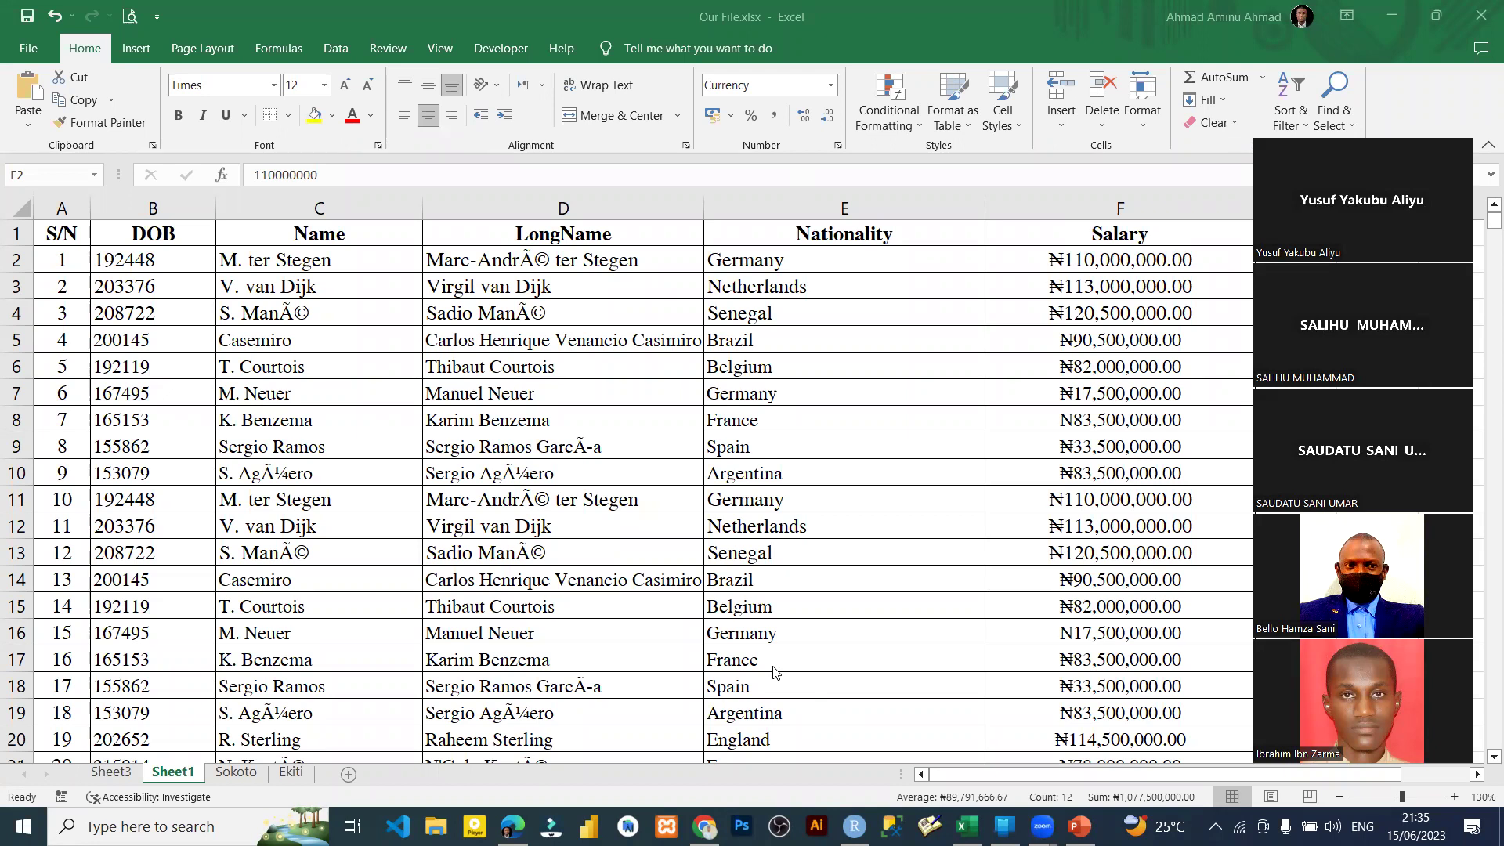
pyautogui.scroll(-2, 969, 439)
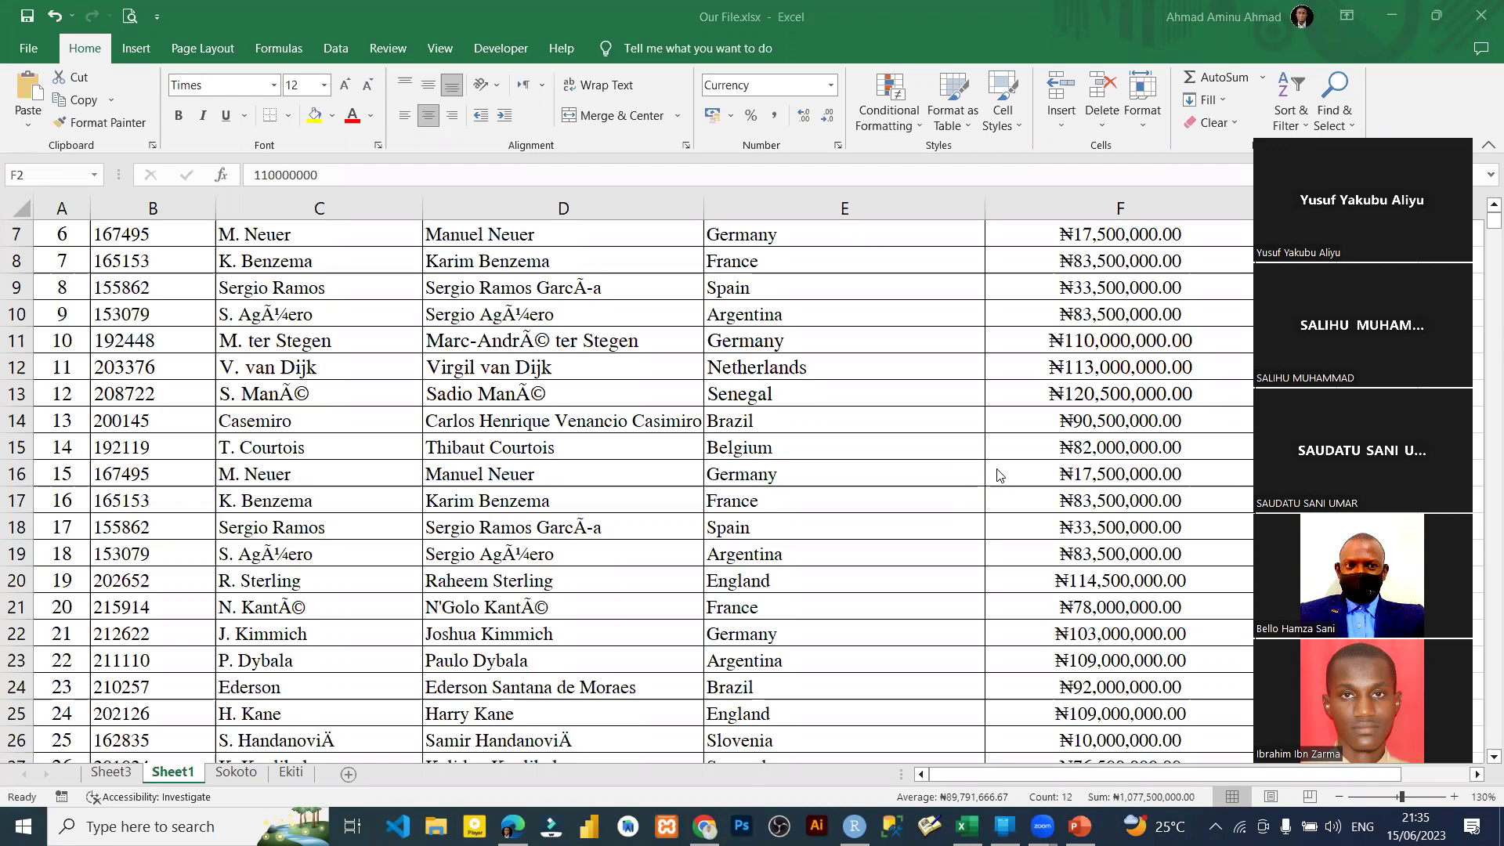
pyautogui.click(1028, 345)
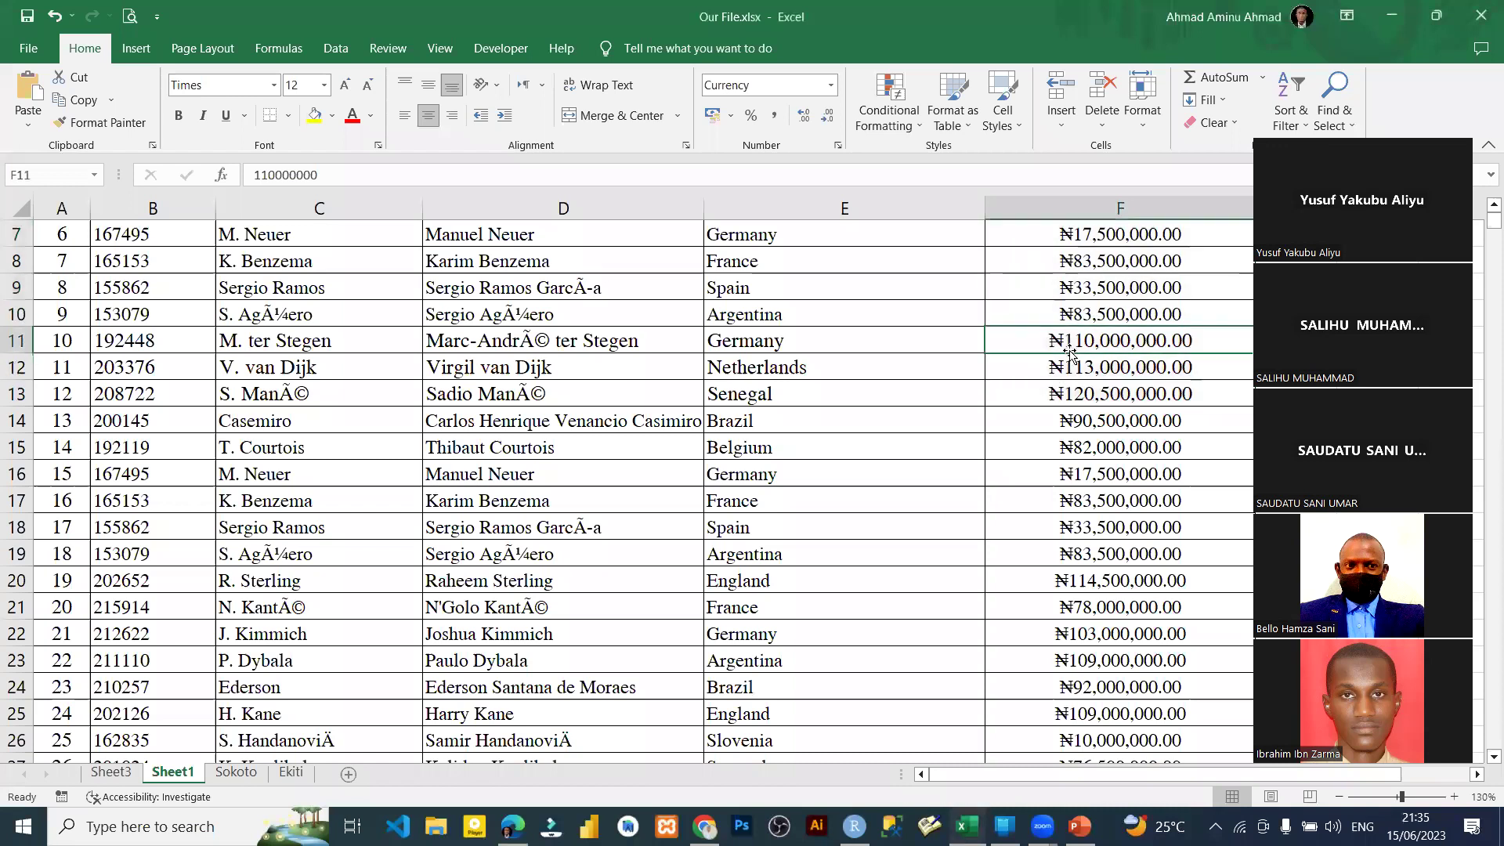
pyautogui.scroll(2, 1069, 352)
pyautogui.moveTo(1049, 265); pyautogui.dragTo(1065, 490)
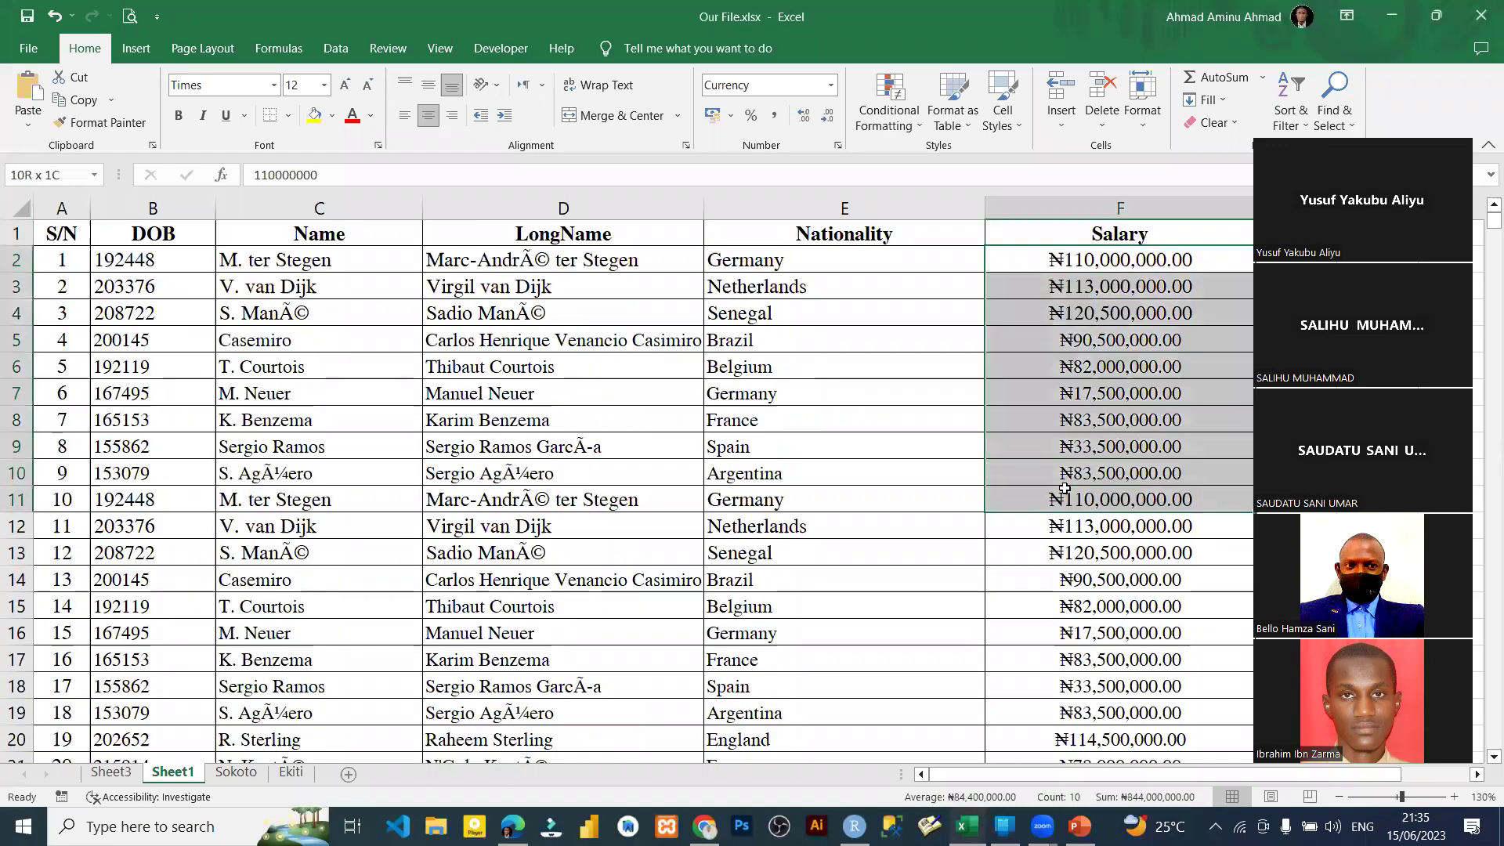
pyautogui.moveTo(1107, 262); pyautogui.dragTo(1104, 327)
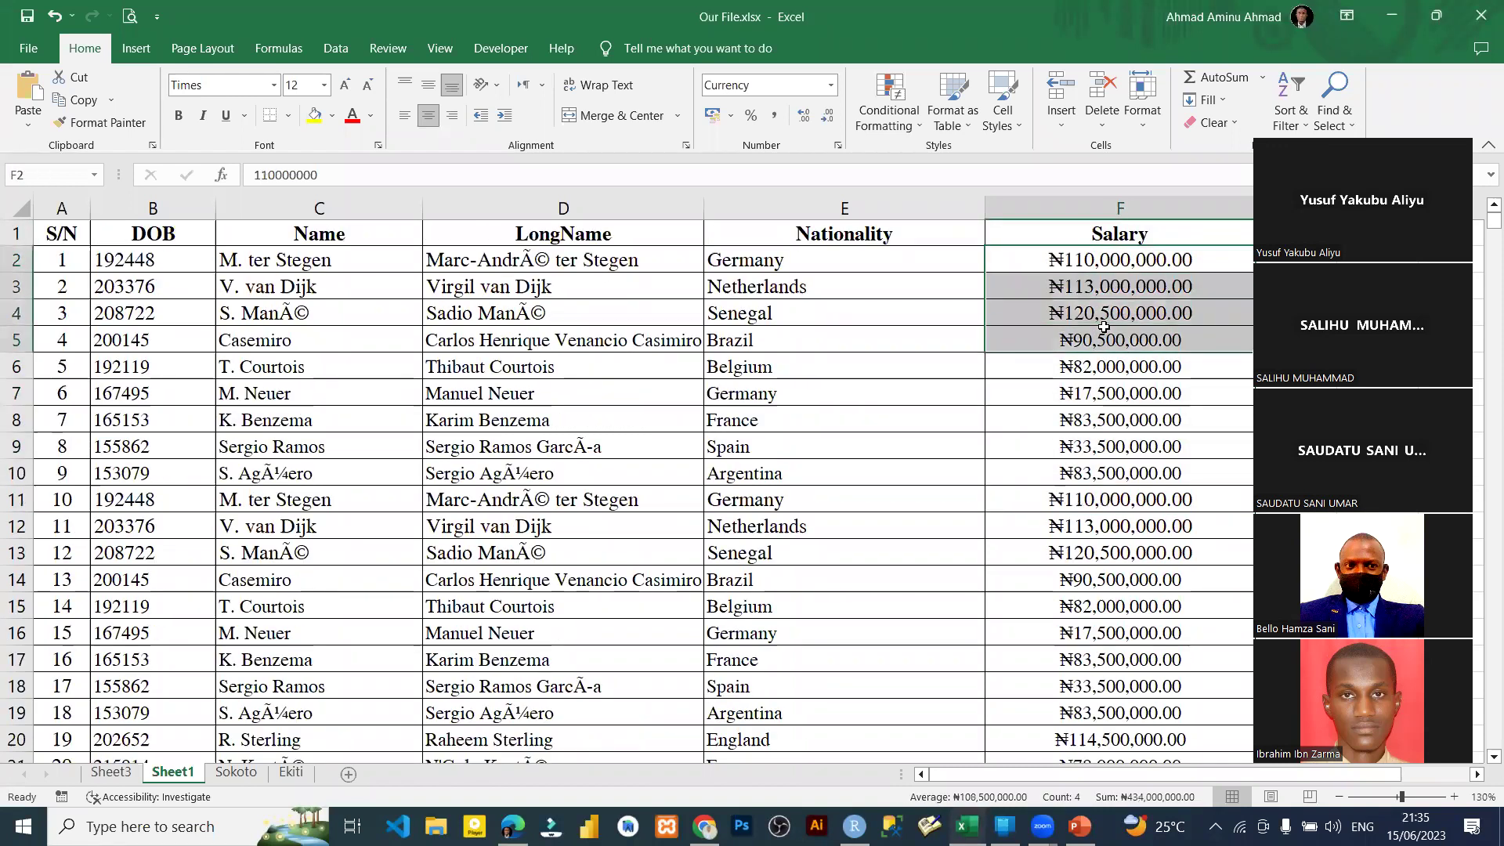
pyautogui.click(1080, 227)
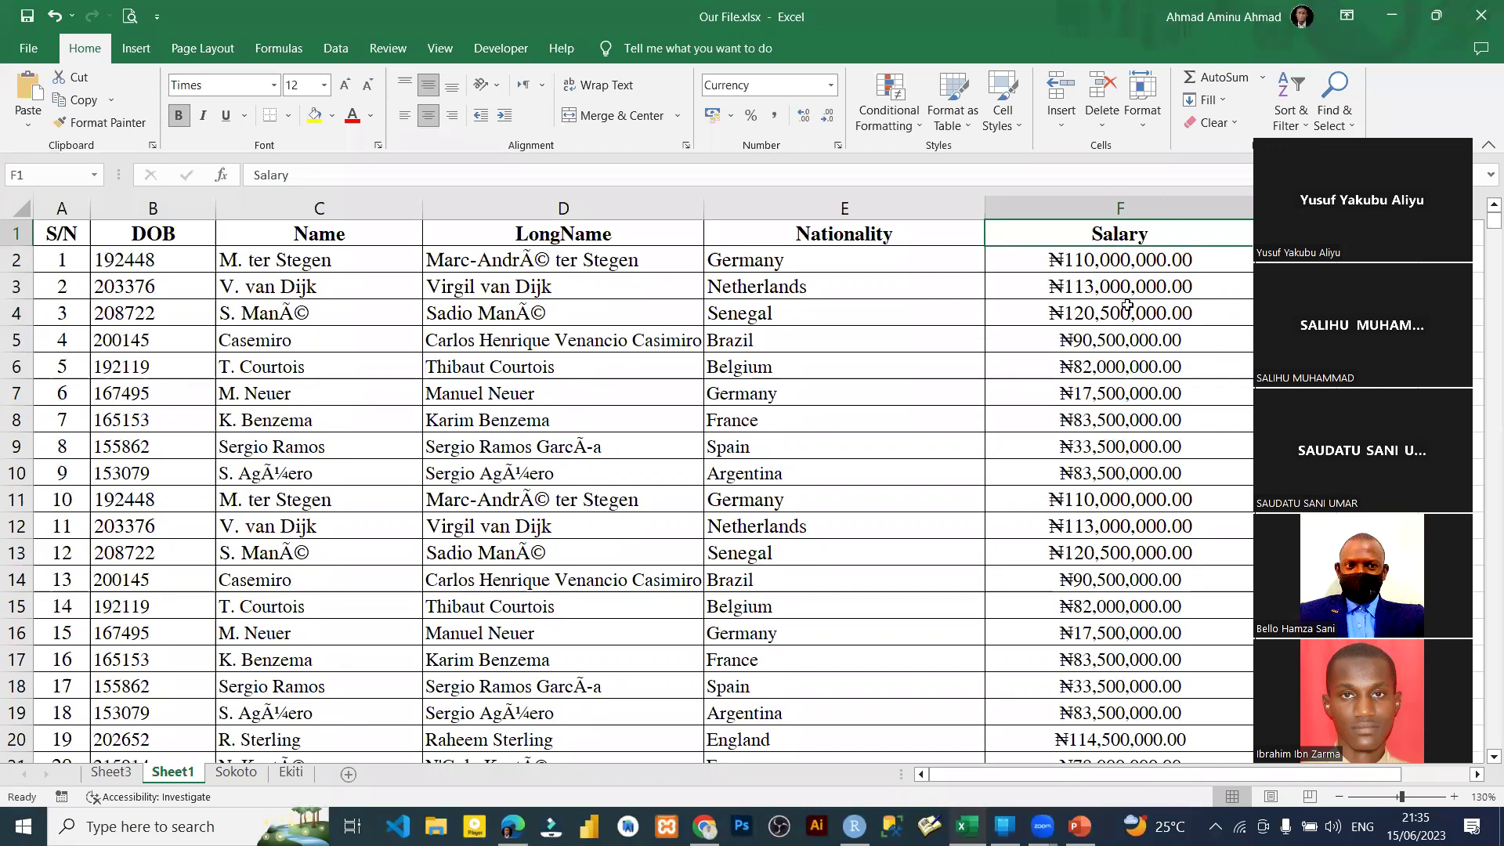